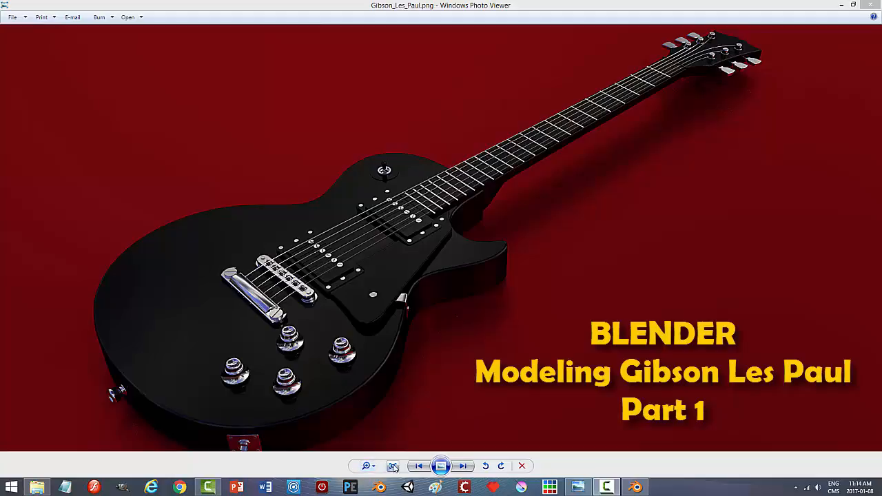
# View the Gibson_Les_Paul.png guitar render fitted to the window and at full size, shifting it to show the whole body
pyautogui.click(393, 465)
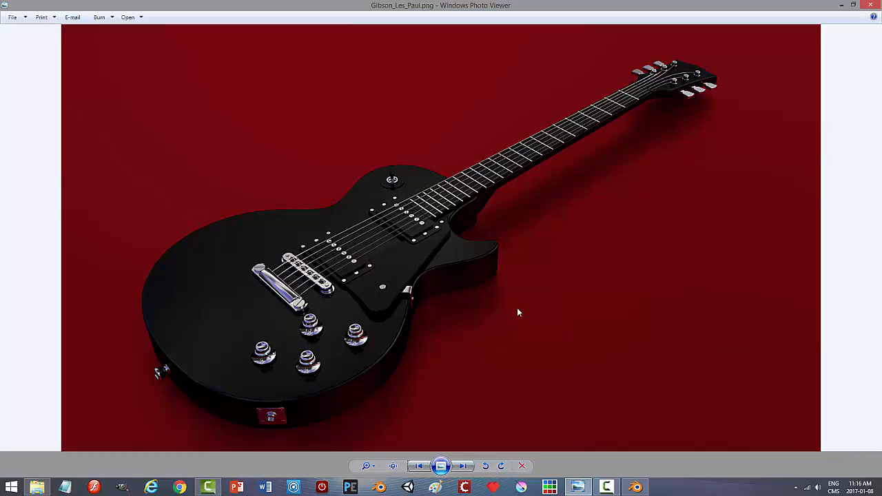
pyautogui.click(393, 466)
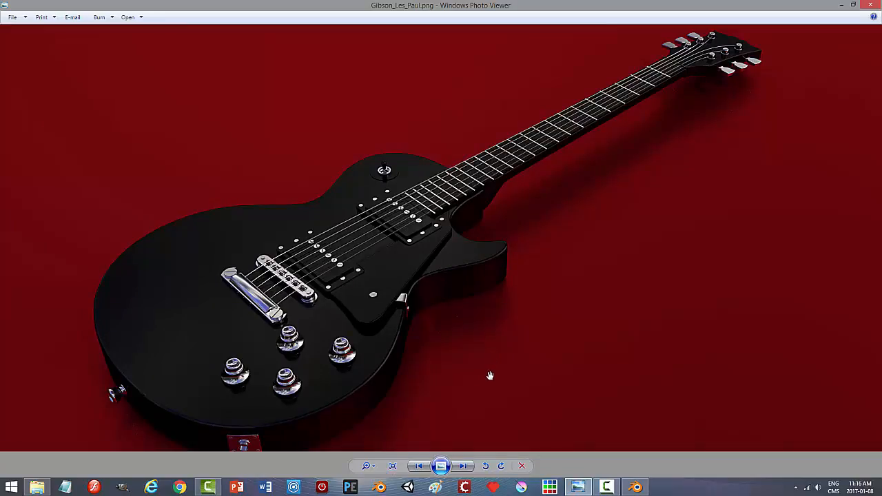
pyautogui.moveTo(490, 375)
pyautogui.mouseDown()
pyautogui.moveTo(490, 344)
pyautogui.moveTo(489, 362)
pyautogui.mouseUp()
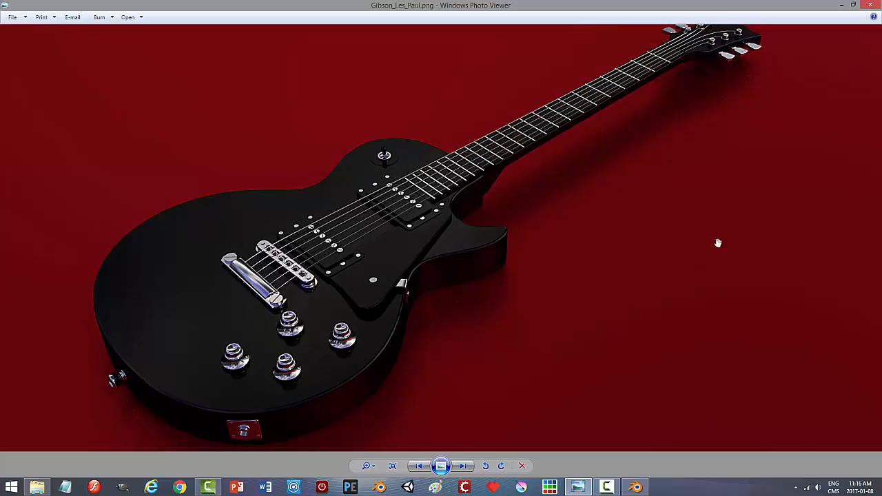
# Switch to Blender, dismiss the splash screen, and delete the default cube, camera and lamp
pyautogui.click(628, 490)
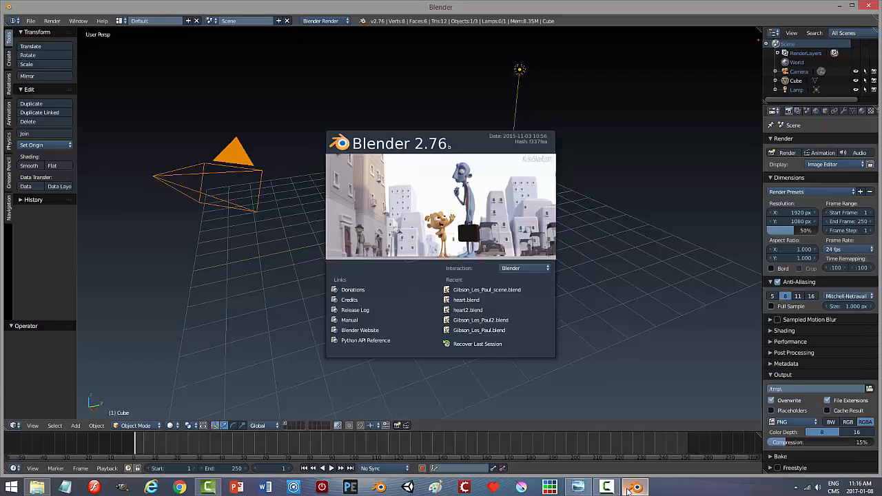
pyautogui.click(629, 153)
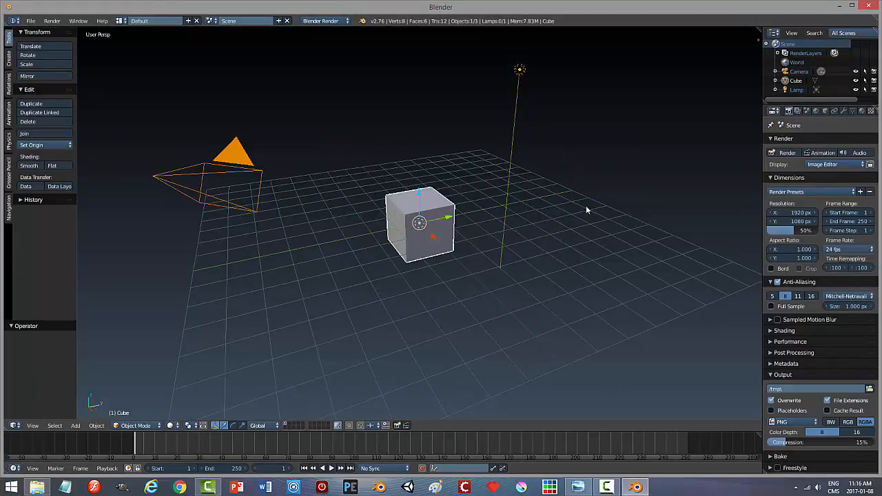
pyautogui.press('x')
pyautogui.click(441, 233)
pyautogui.rightClick(252, 172)
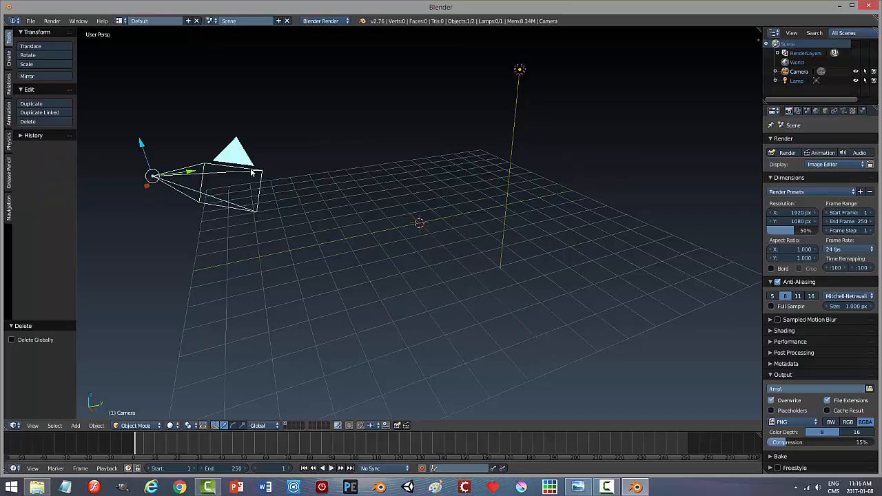
pyautogui.keyDown('shift'); pyautogui.rightClick(518, 74); pyautogui.keyUp('shift')
pyautogui.press('x')
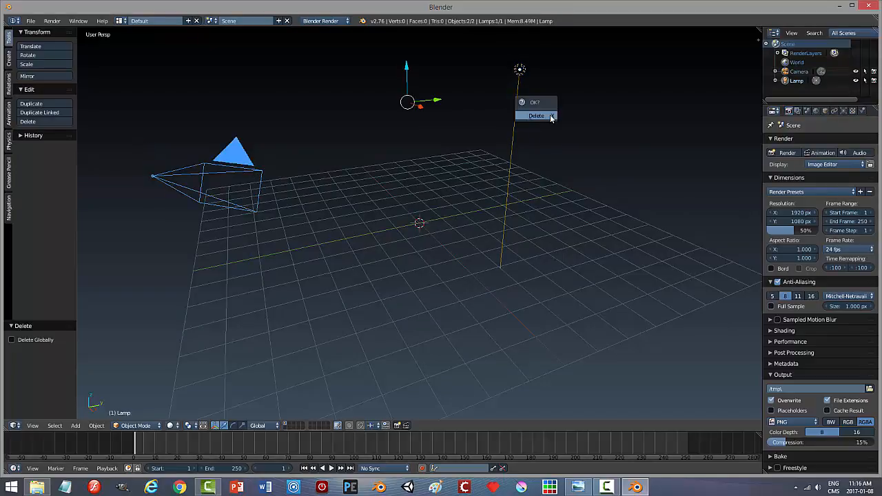
pyautogui.click(551, 118)
# Set the viewport to the top orthographic view and start the Screencast Keys display
pyautogui.press('KP_7')
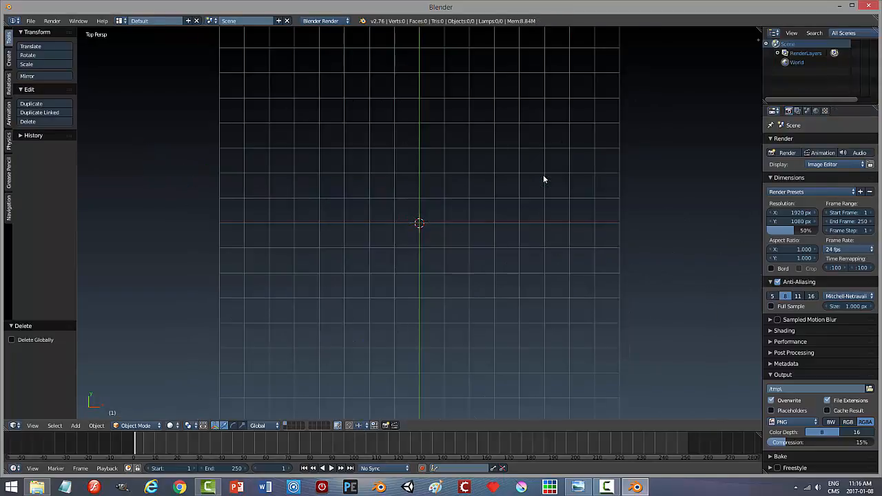
pyautogui.press('KP_5')
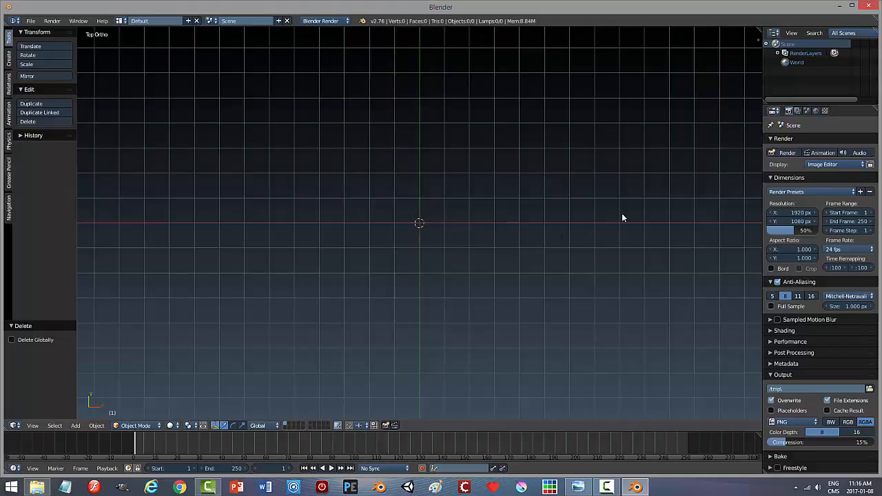
pyautogui.press('n')
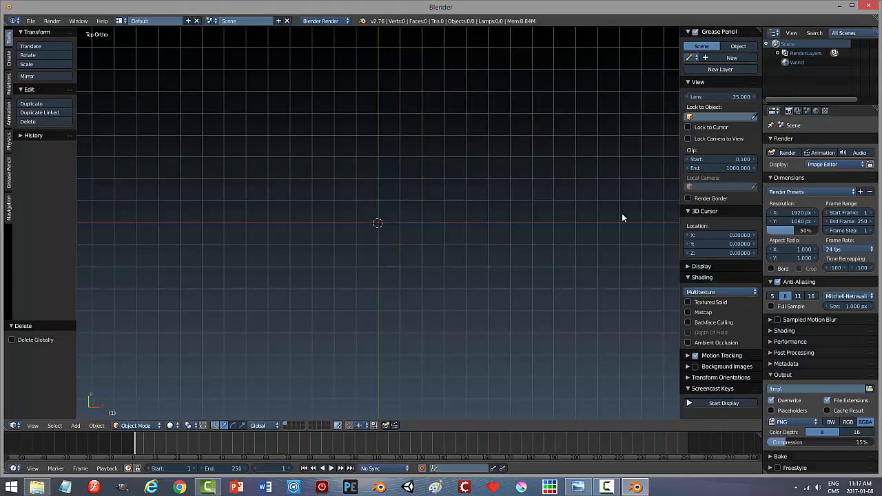
pyautogui.click(725, 404)
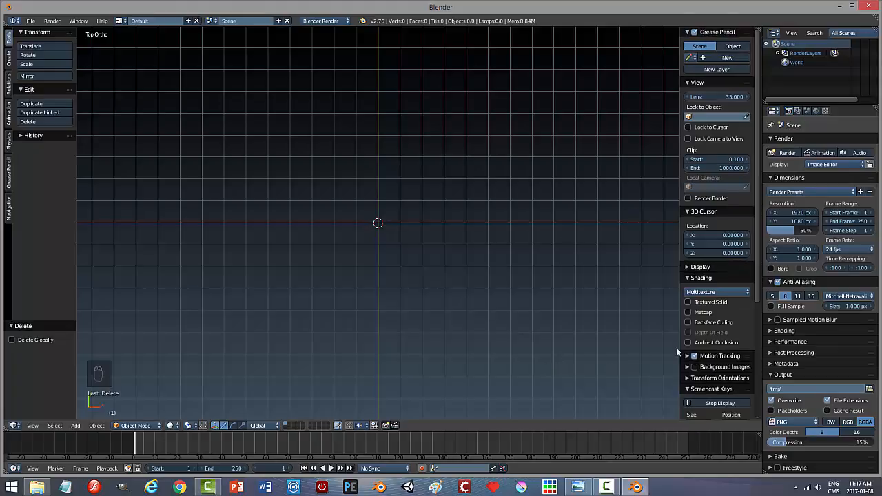
# Enable background images and load Gibson_Les_Paul_artwork.jpg from the REFERENCE IMAGES folder as the viewport reference
pyautogui.scroll(-2, 757, 310)
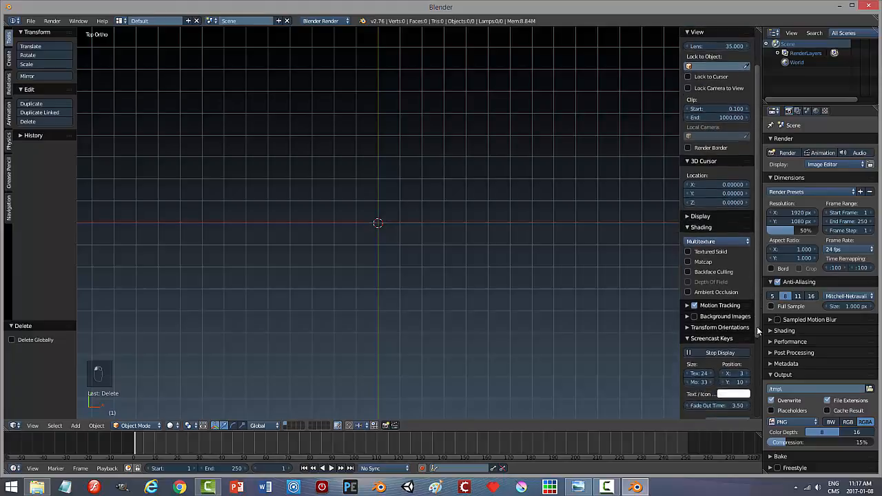
pyautogui.click(692, 316)
pyautogui.click(694, 317)
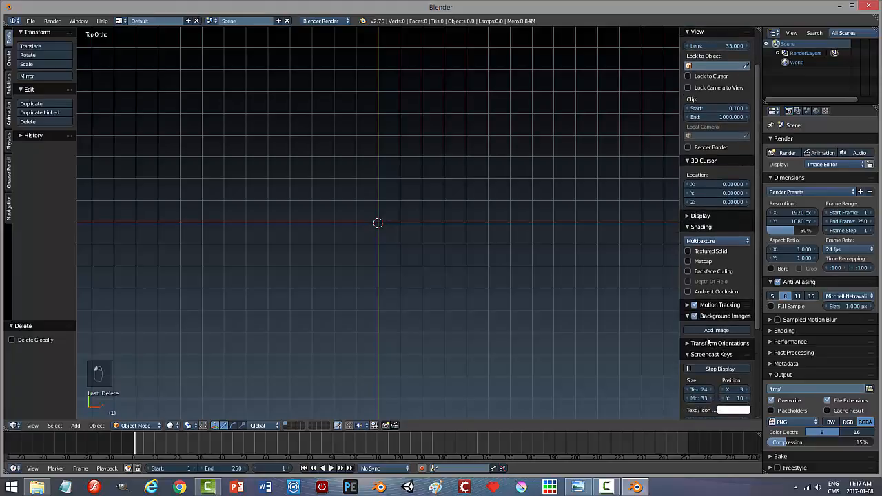
pyautogui.click(707, 332)
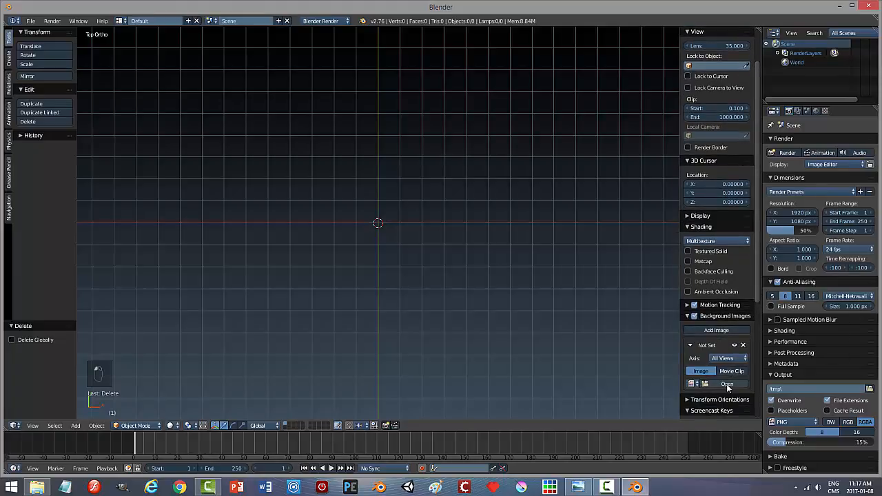
pyautogui.click(727, 384)
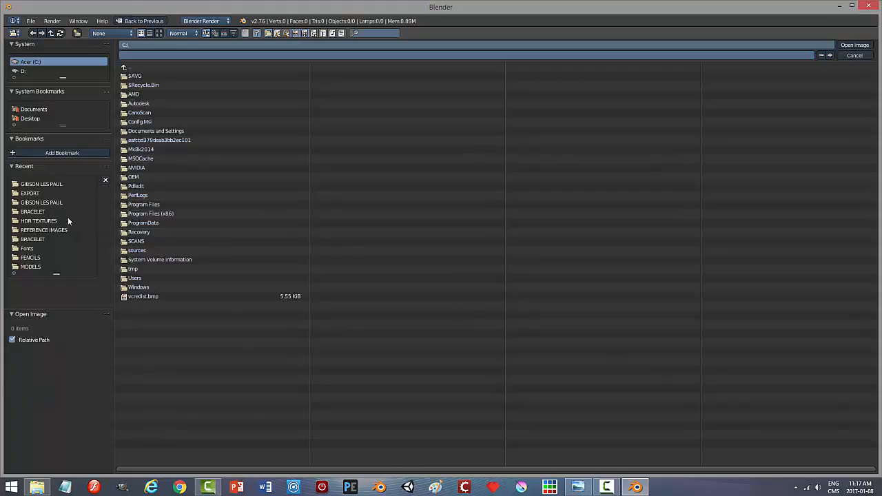
pyautogui.click(51, 230)
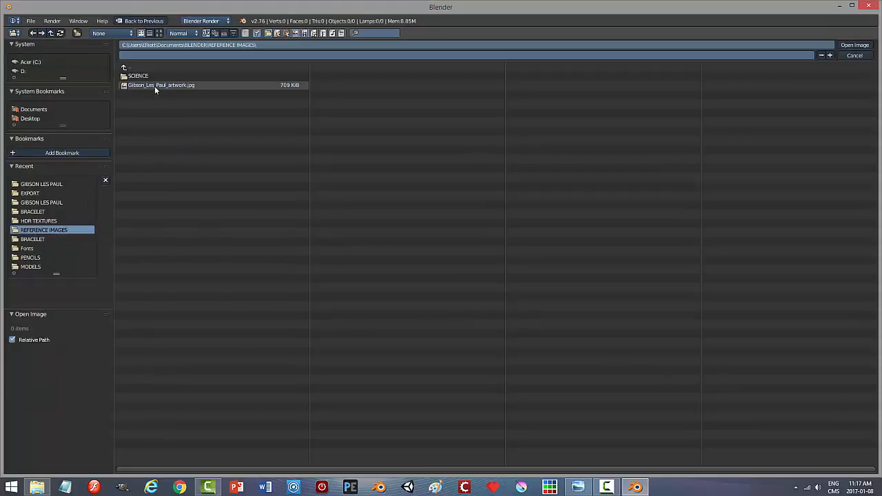
pyautogui.click(158, 33)
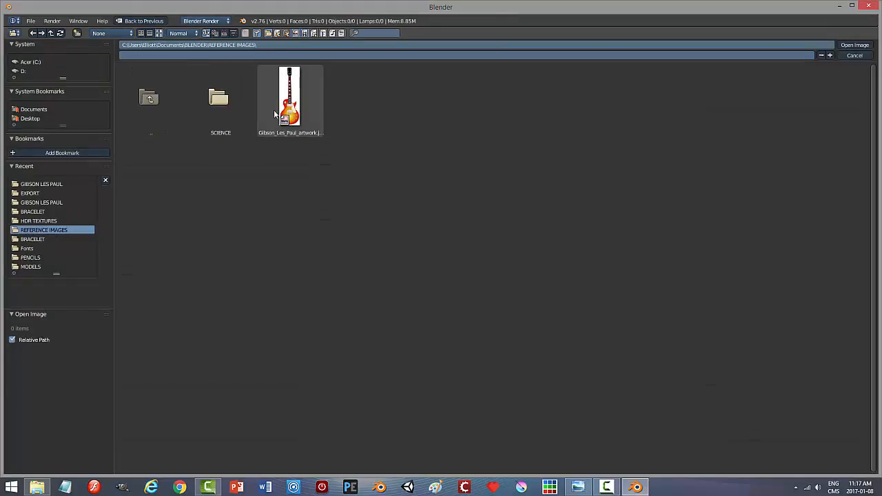
pyautogui.click(321, 103)
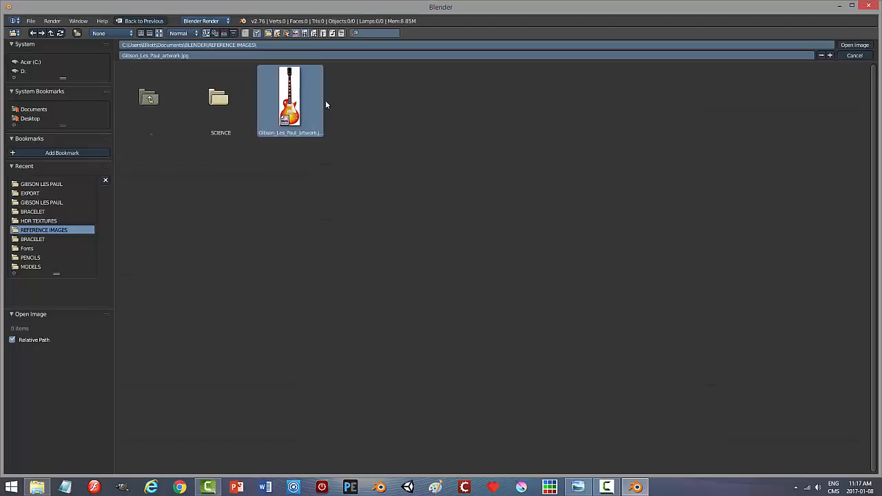
pyautogui.click(852, 45)
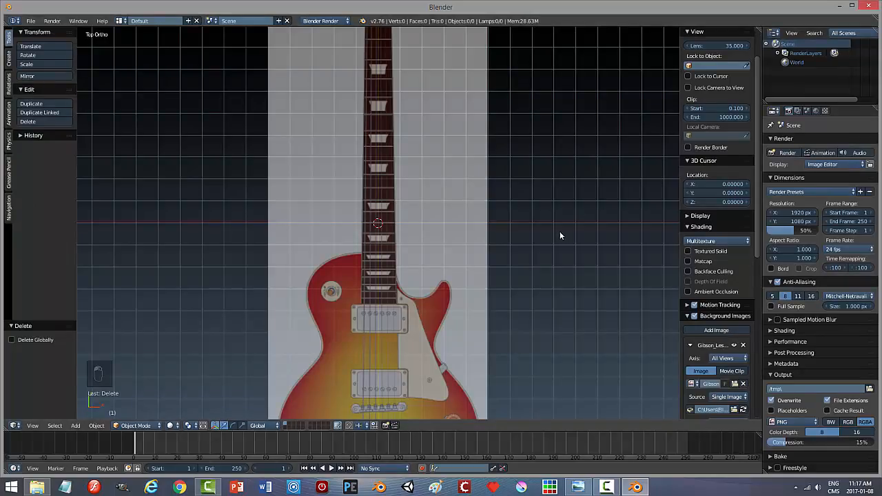
# Examine the background guitar's neck and headstock against the vertical centre axis and bring up the image's placement settings
pyautogui.scroll(-3, 563, 233)
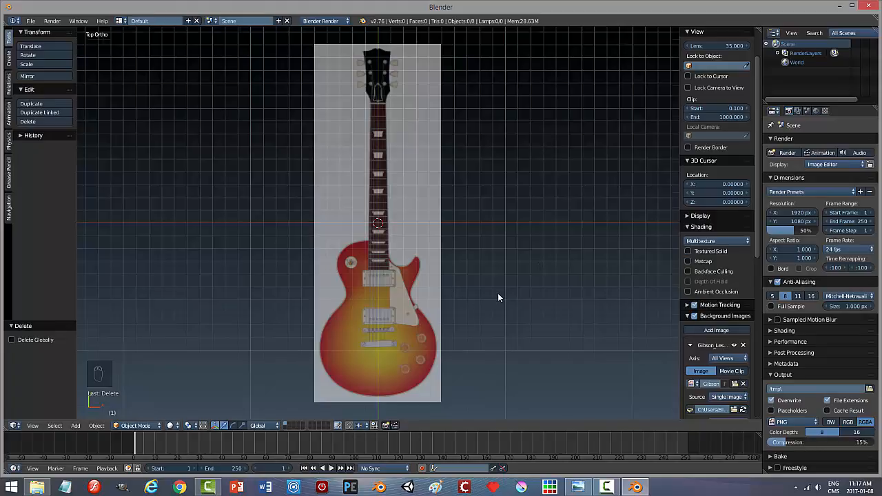
pyautogui.scroll(1, 499, 298)
pyautogui.scroll(-1, 499, 298)
pyautogui.scroll(3, 499, 298)
pyautogui.scroll(10, 498, 293)
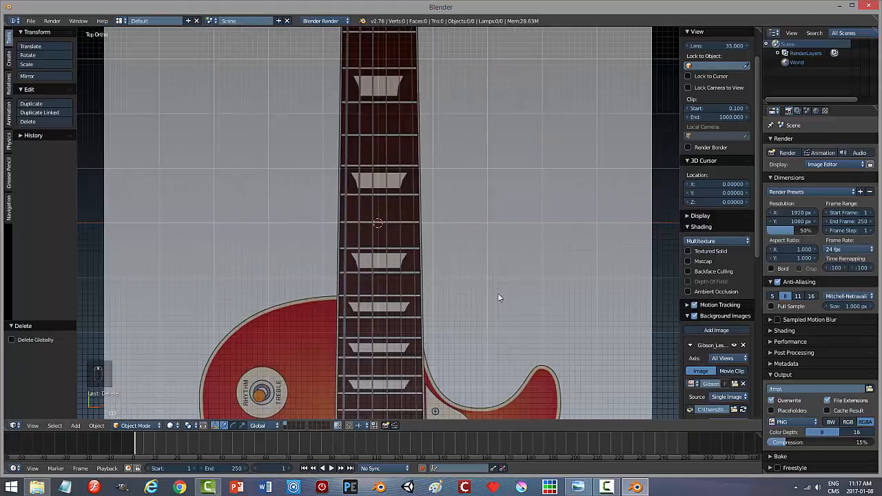
pyautogui.scroll(-5, 493, 234)
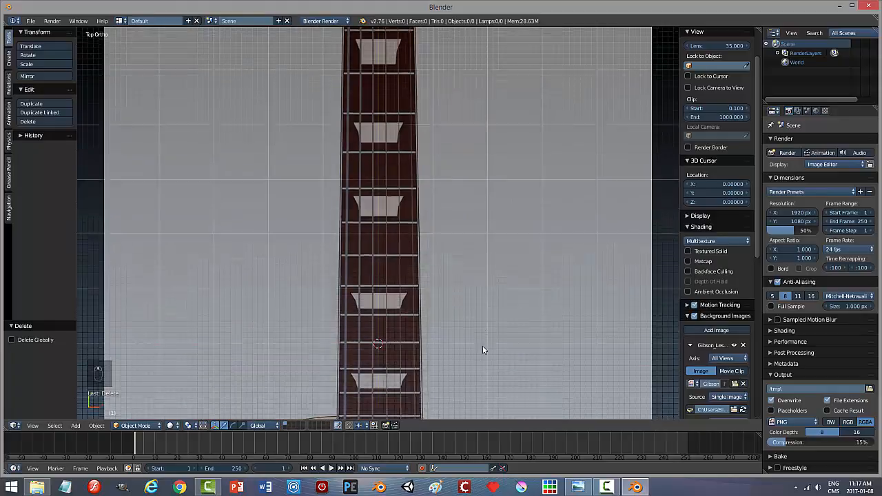
pyautogui.keyDown('shift'); pyautogui.moveTo(460, 151); pyautogui.dragTo(464, 378, button='middle'); pyautogui.keyUp('shift')
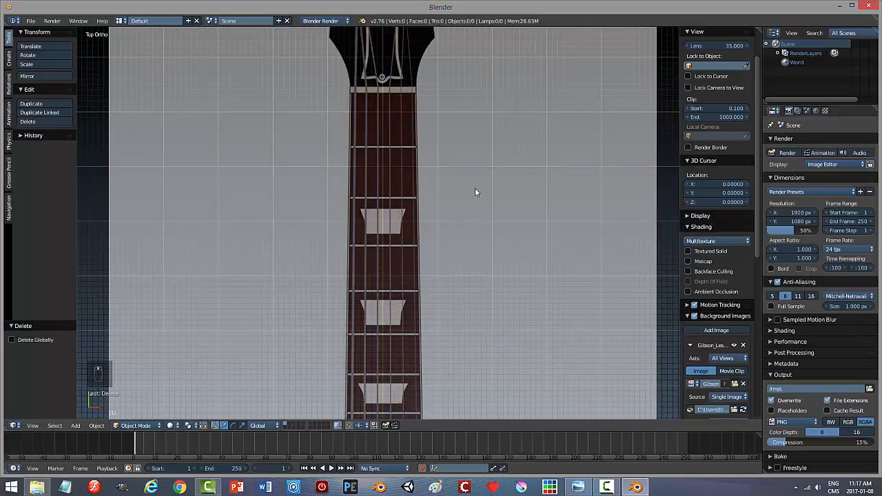
pyautogui.keyDown('shift'); pyautogui.moveTo(475, 191); pyautogui.dragTo(474, 388, button='middle'); pyautogui.keyUp('shift')
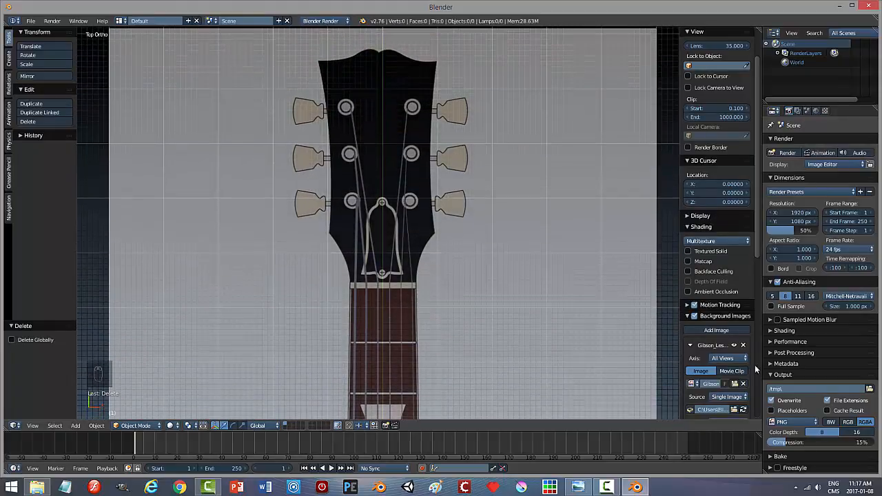
pyautogui.moveTo(759, 250); pyautogui.dragTo(768, 321)
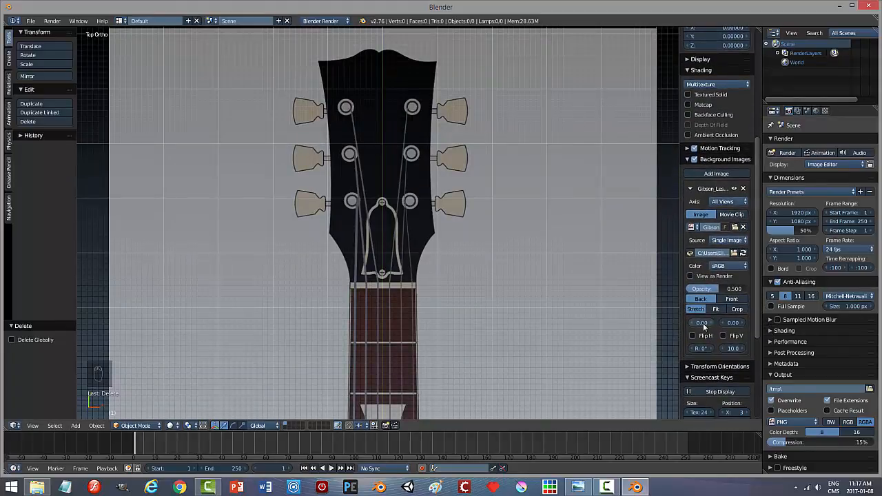
# Try horizontal offsets of 0.12, 0.10, 0.20 and 0.80 for the background image
pyautogui.click(702, 324)
pyautogui.write('0')
pyautogui.press('Return')
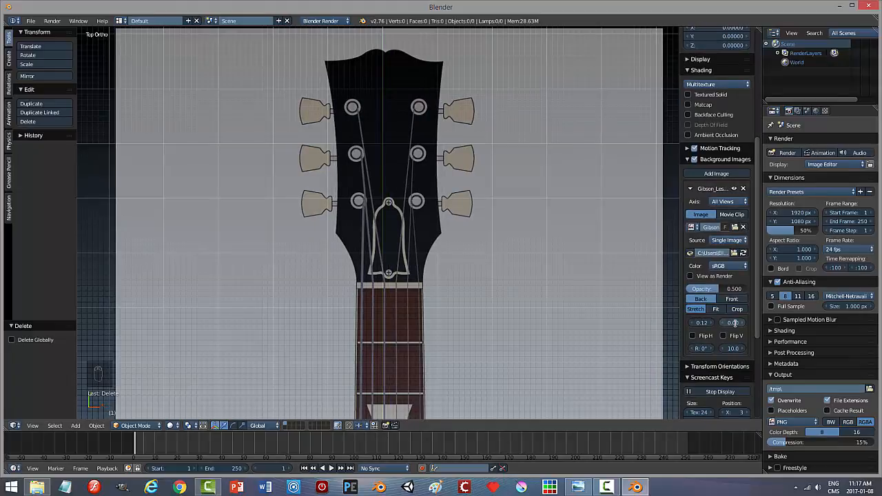
pyautogui.click(701, 323)
pyautogui.write('0')
pyautogui.press('Return')
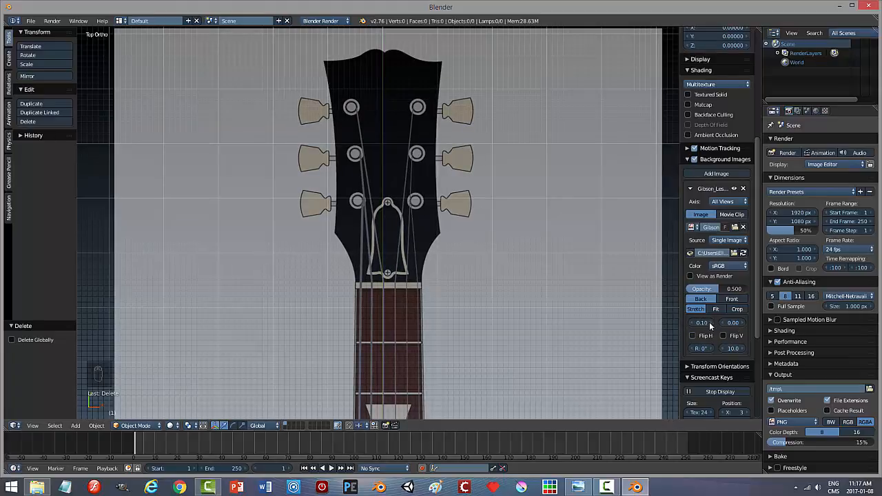
pyautogui.click(713, 324)
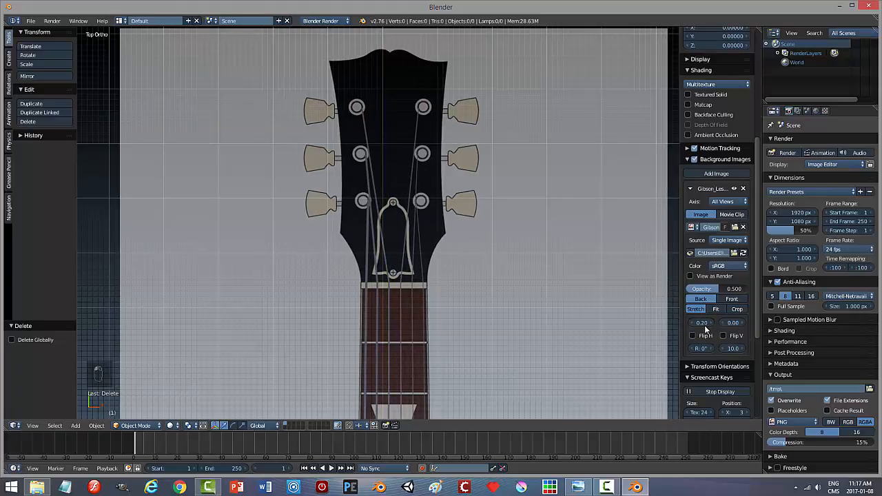
pyautogui.click(702, 323)
pyautogui.write('0.8')
pyautogui.press('Return')
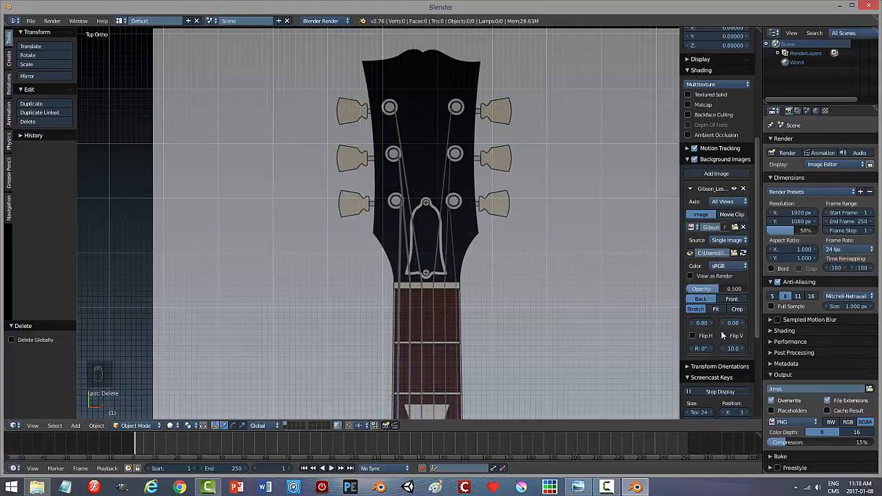
# Set the background image's horizontal offset to 0.08 to centre the guitar on the vertical axis
pyautogui.click(701, 324)
pyautogui.write('0.08')
pyautogui.press('Return')
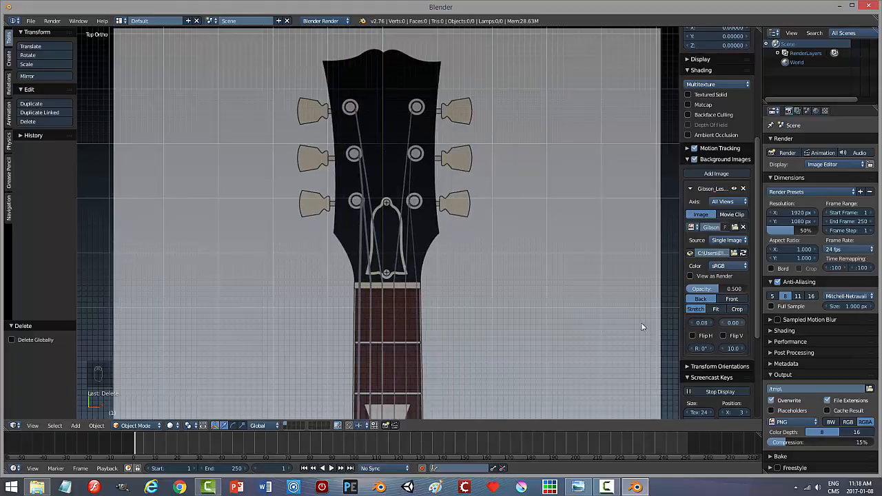
# Examine the background image in top orthographic view, from the headstock down to the guitar body's pickups and knobs
pyautogui.scroll(-5, 524, 312)
pyautogui.moveTo(466, 331); pyautogui.dragTo(471, 296, button='middle')
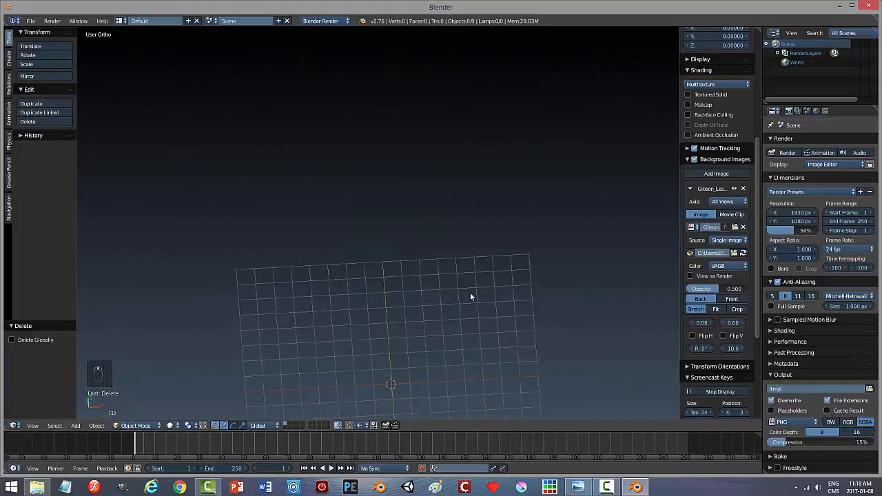
pyautogui.press('KP_7')
pyautogui.scroll(4, 482, 242)
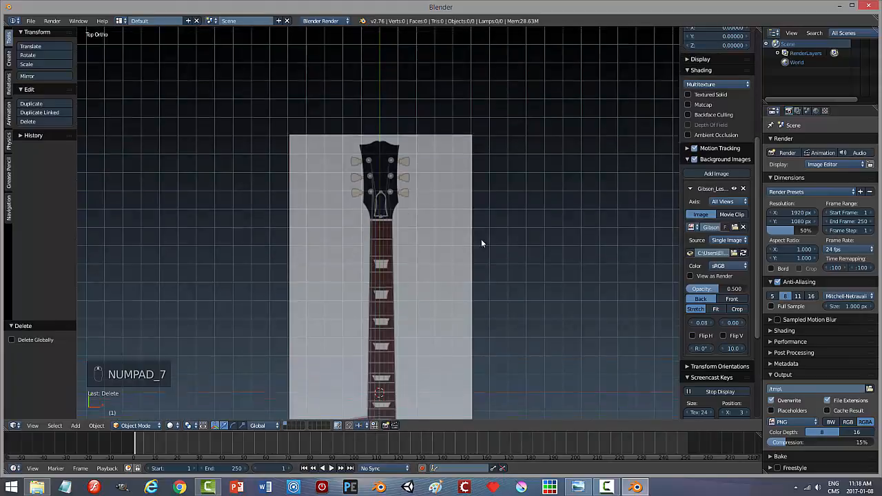
pyautogui.keyDown('shift'); pyautogui.moveTo(488, 274); pyautogui.dragTo(489, 137, button='middle'); pyautogui.keyUp('shift')
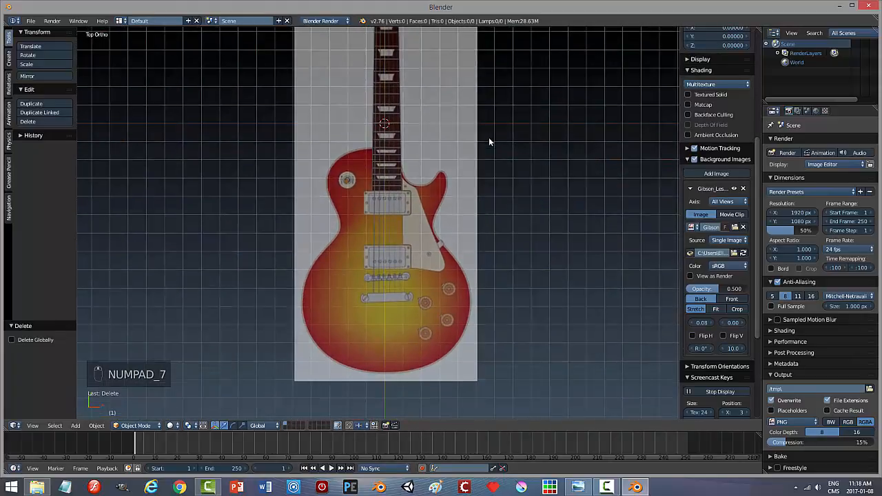
pyautogui.scroll(3, 451, 342)
pyautogui.scroll(2, 451, 347)
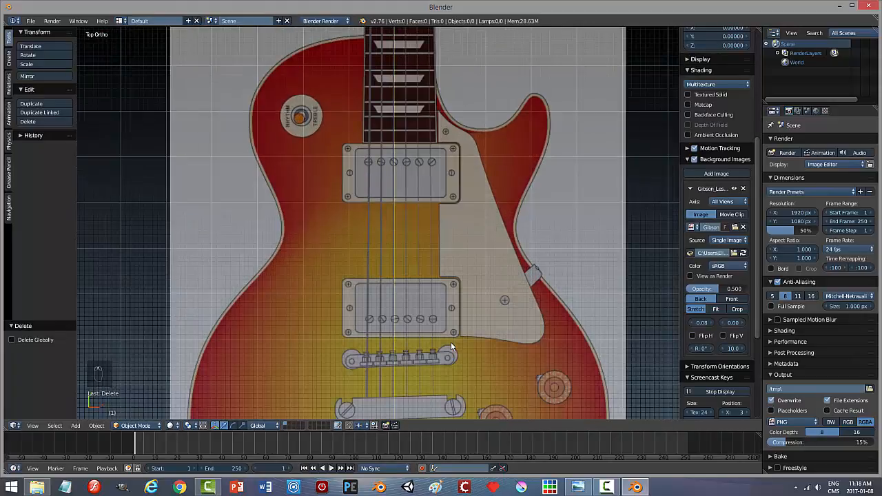
pyautogui.scroll(-5, 451, 347)
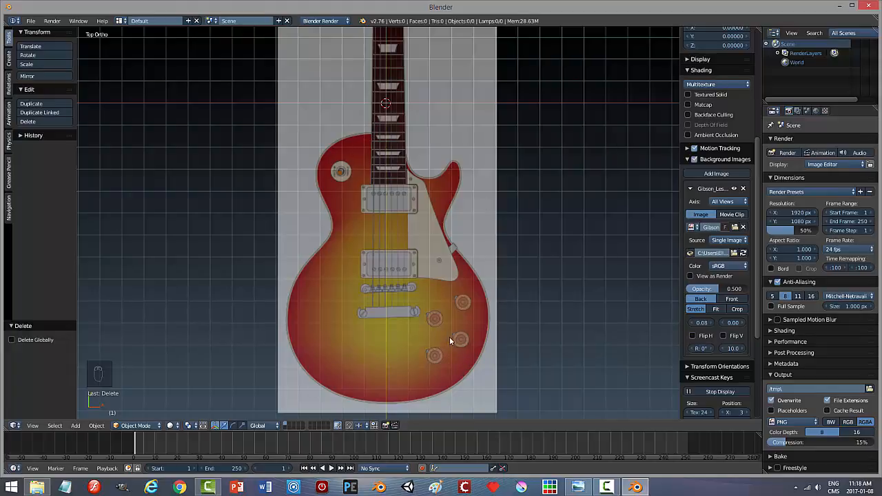
# Examine the background guitar in top view, from the headstock down to the body's lower edge, against the centre axis
pyautogui.keyDown('shift'); pyautogui.moveTo(449, 337); pyautogui.dragTo(462, 253, button='middle'); pyautogui.keyUp('shift')
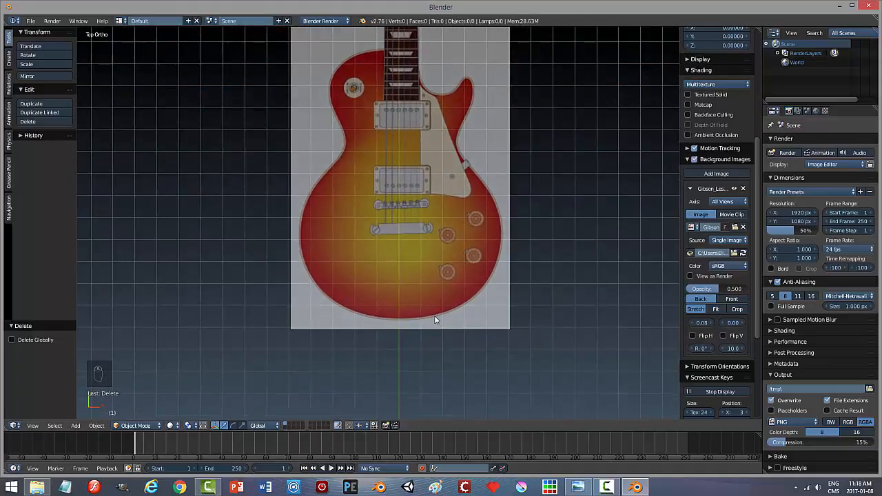
pyautogui.scroll(-5, 434, 317)
pyautogui.scroll(3, 434, 317)
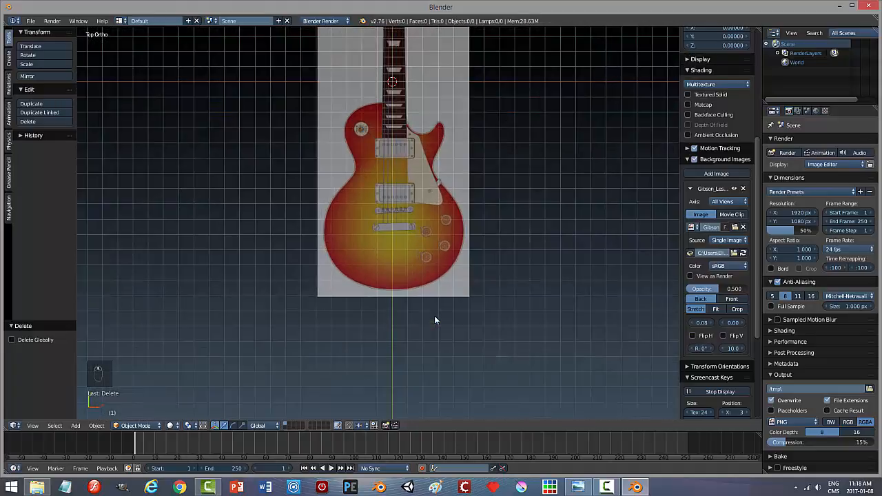
pyautogui.keyDown('shift'); pyautogui.moveTo(414, 210); pyautogui.dragTo(413, 321, button='middle'); pyautogui.keyUp('shift')
pyautogui.scroll(-1, 413, 338)
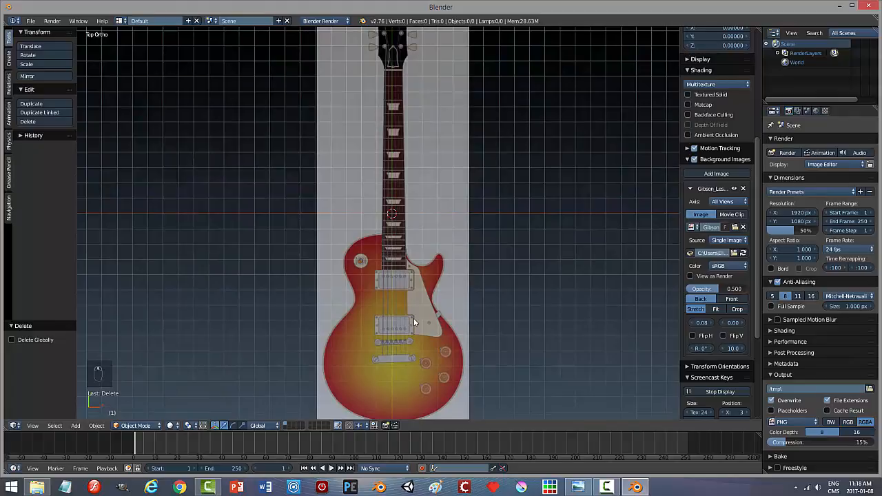
pyautogui.scroll(-1, 414, 318)
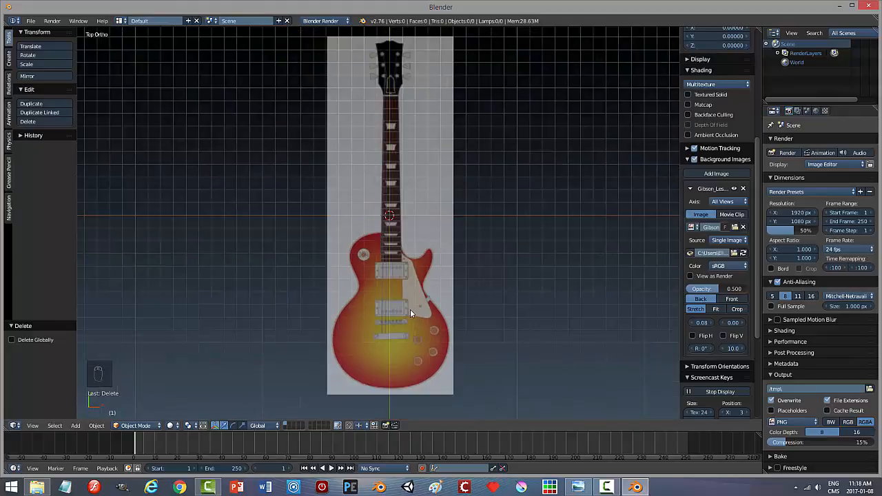
pyautogui.scroll(8, 412, 314)
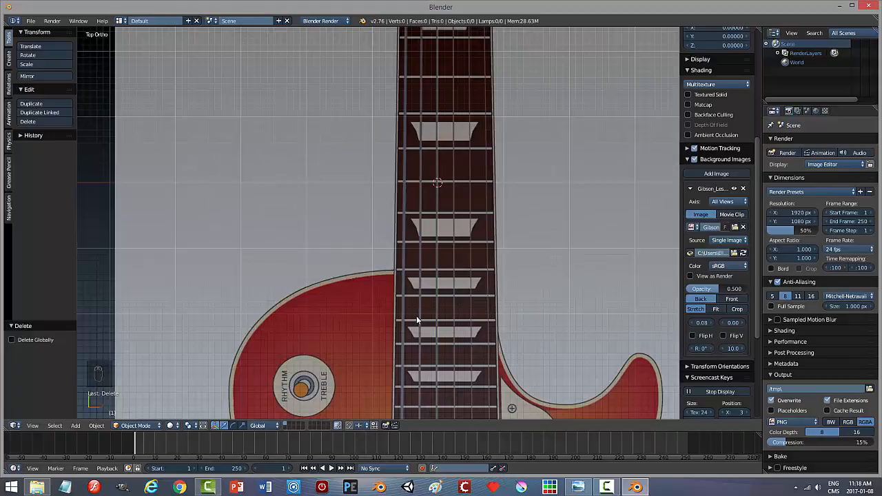
pyautogui.scroll(-8, 417, 317)
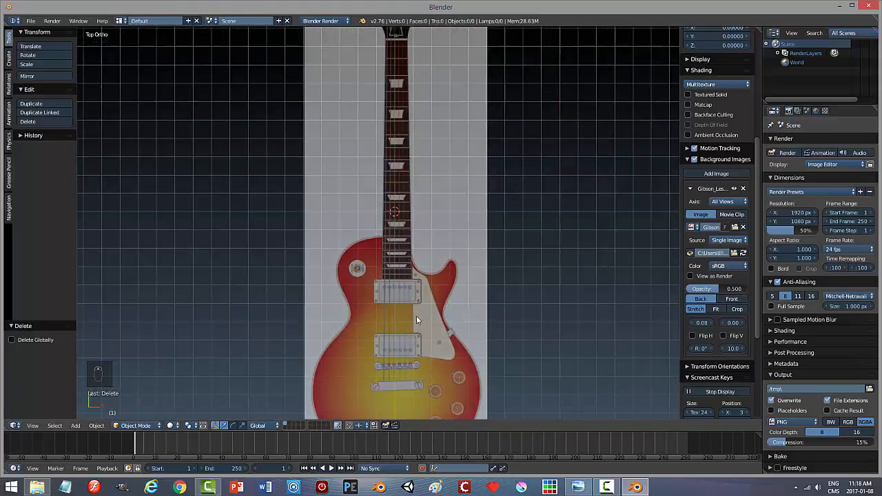
pyautogui.scroll(-2, 399, 379)
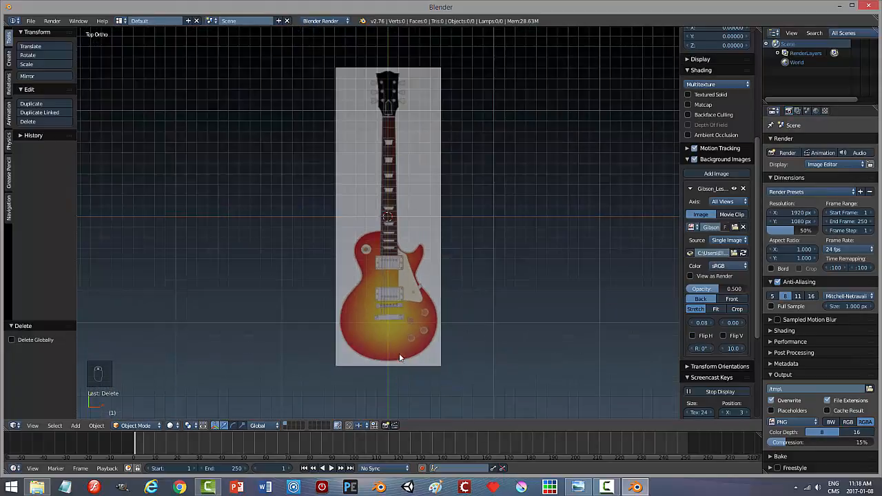
pyautogui.keyDown('shift'); pyautogui.moveTo(399, 335); pyautogui.dragTo(399, 243, button='middle'); pyautogui.keyUp('shift')
pyautogui.scroll(3, 406, 286)
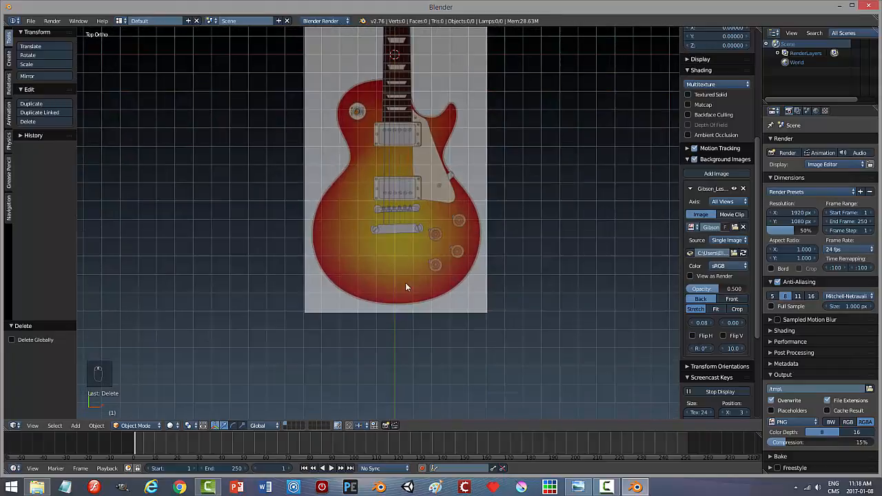
# Add a plane and move it about -12.63 along Y to the lower end of the guitar body
pyautogui.hotkey('shift', 'a')
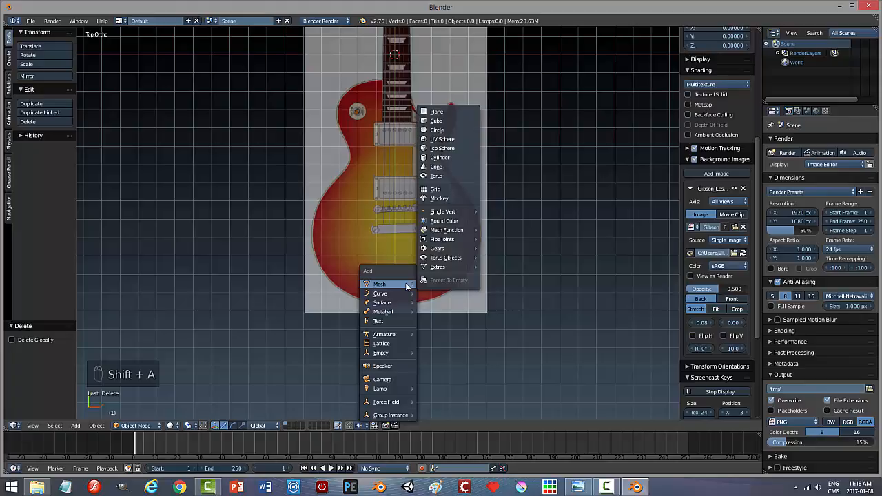
pyautogui.click(431, 111)
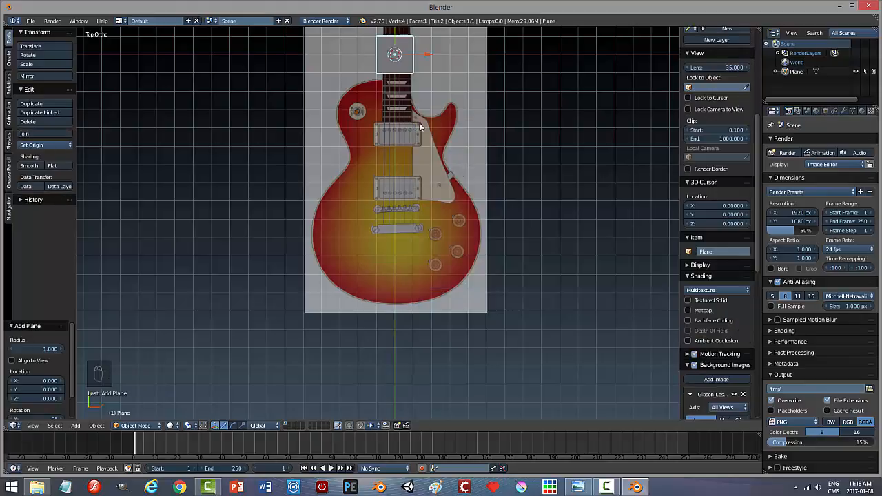
pyautogui.keyDown('shift'); pyautogui.moveTo(430, 128); pyautogui.dragTo(430, 157, button='middle'); pyautogui.keyUp('shift')
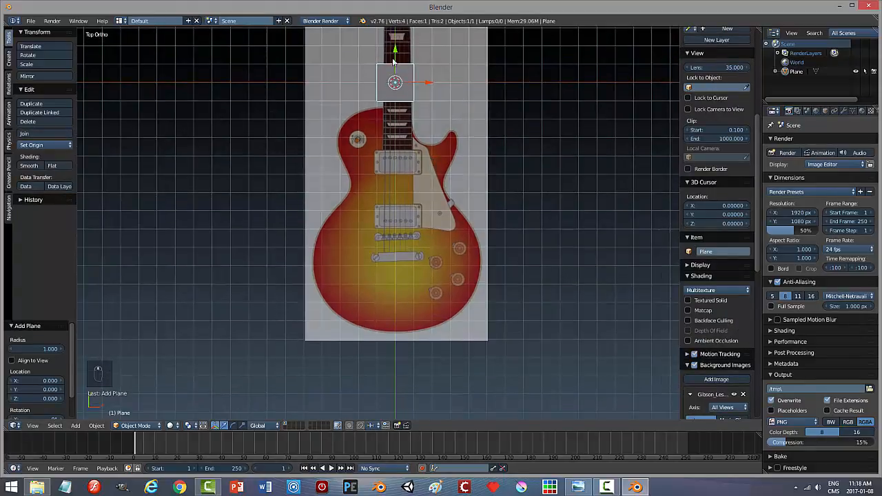
pyautogui.press('g')
pyautogui.press('y')
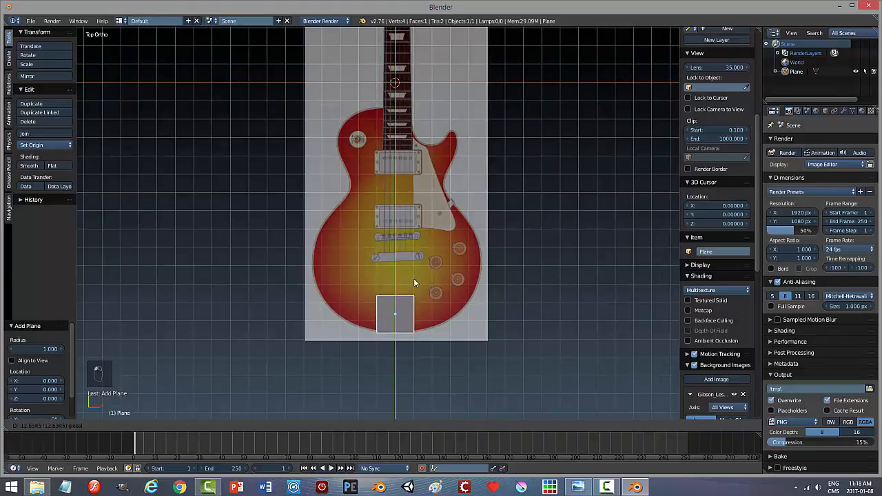
pyautogui.click(413, 278)
pyautogui.scroll(4, 474, 295)
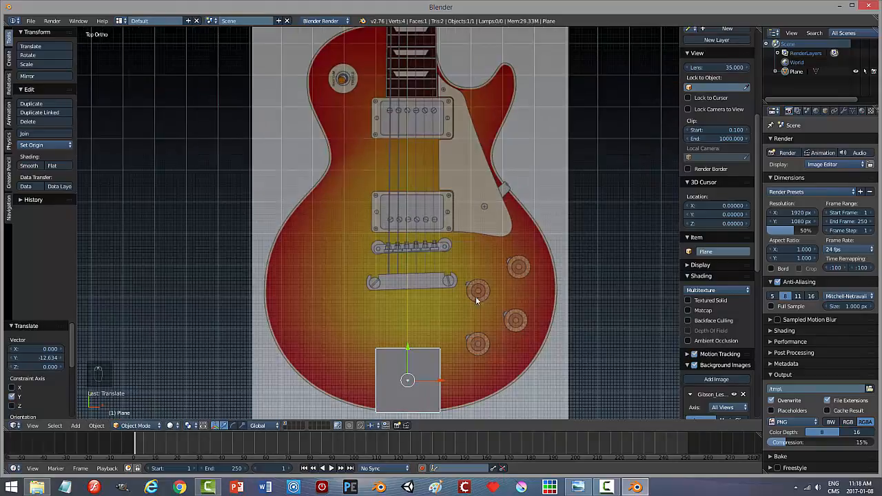
# Merge the plane's vertices at their centre in vertex select mode and move the single vertex about -1.0 along Y onto the body's bottom outline
pyautogui.press('Tab')
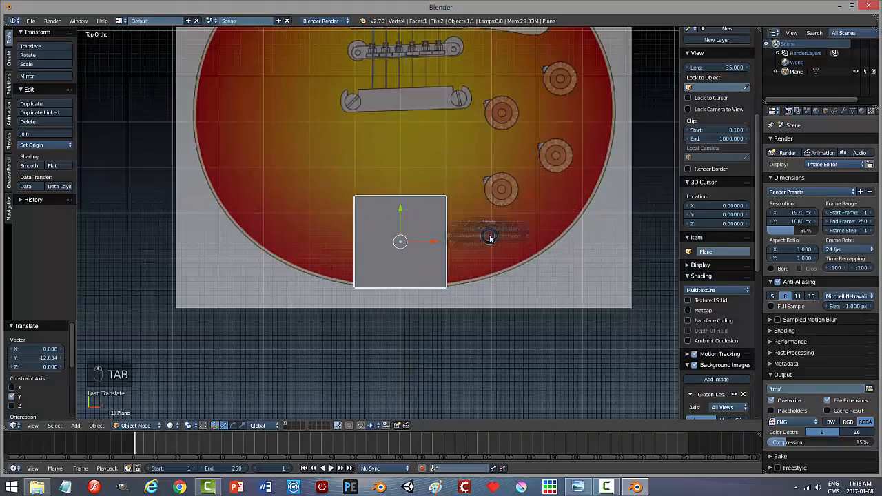
pyautogui.click(491, 234)
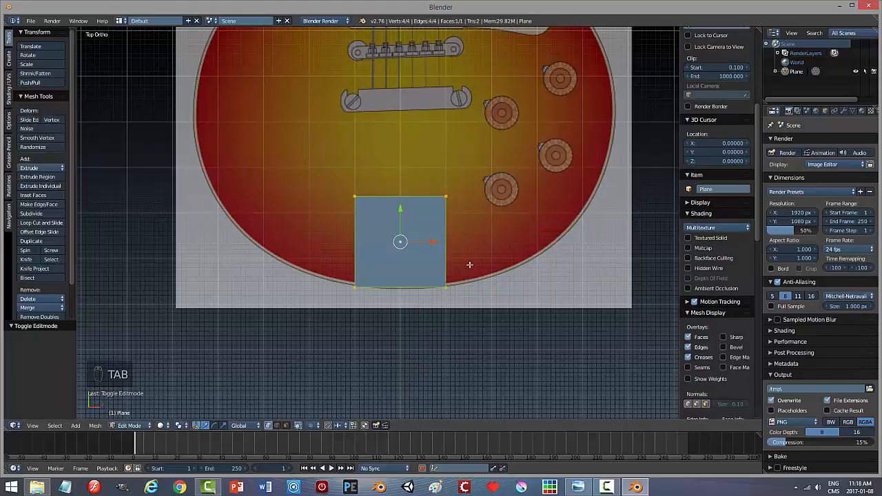
pyautogui.hotkey('ctrl', 'Tab')
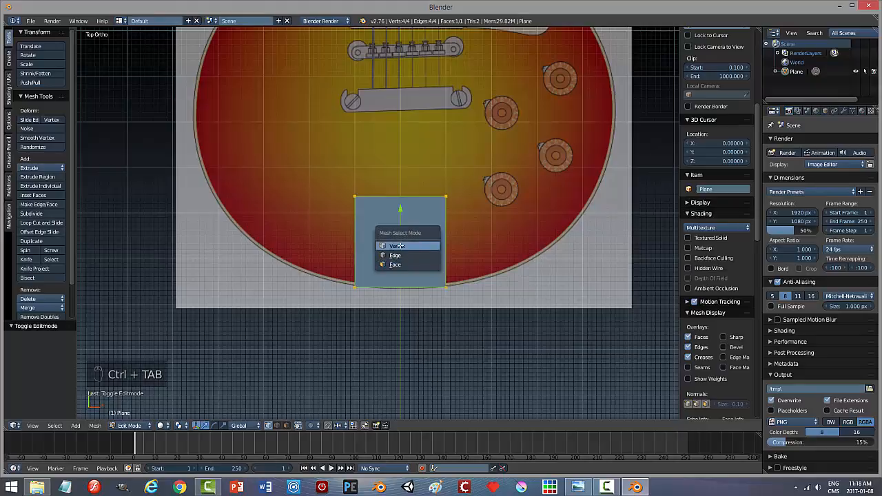
pyautogui.click(413, 246)
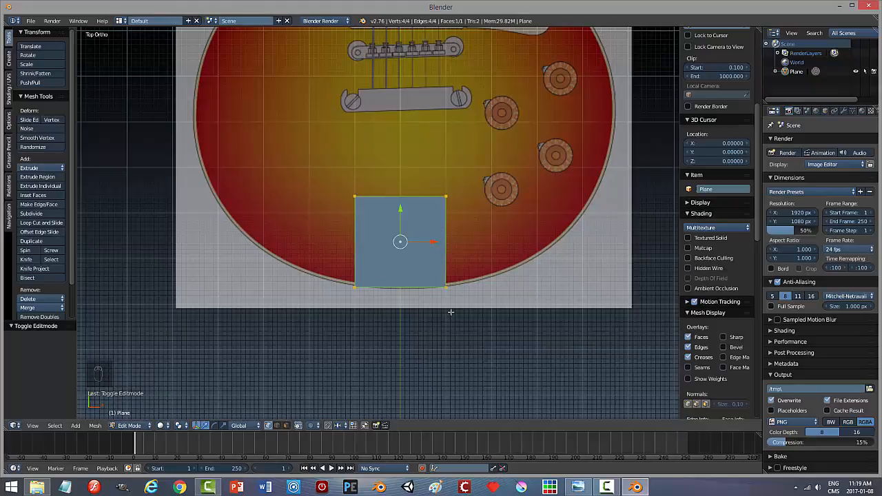
pyautogui.hotkey('alt', 'm')
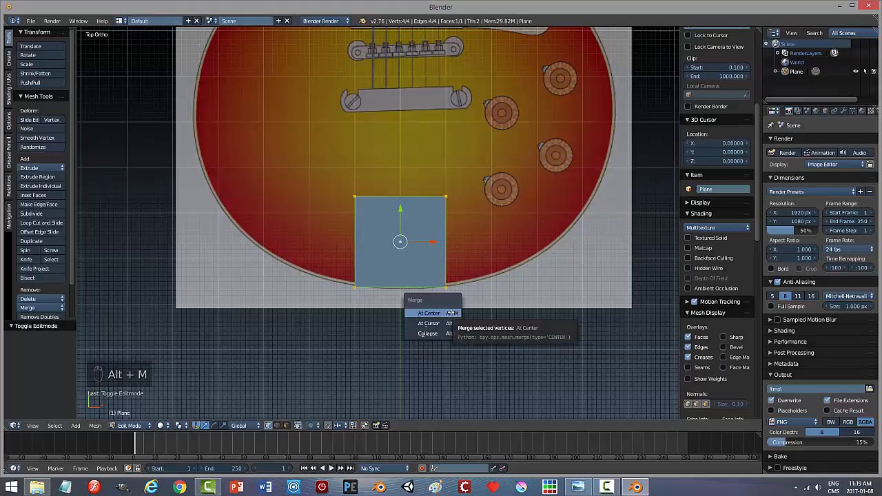
pyautogui.click(451, 313)
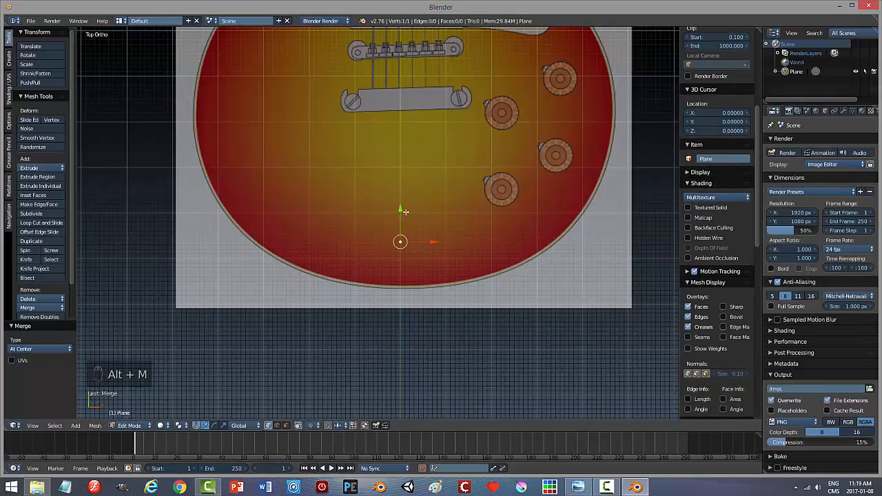
pyautogui.press('e')
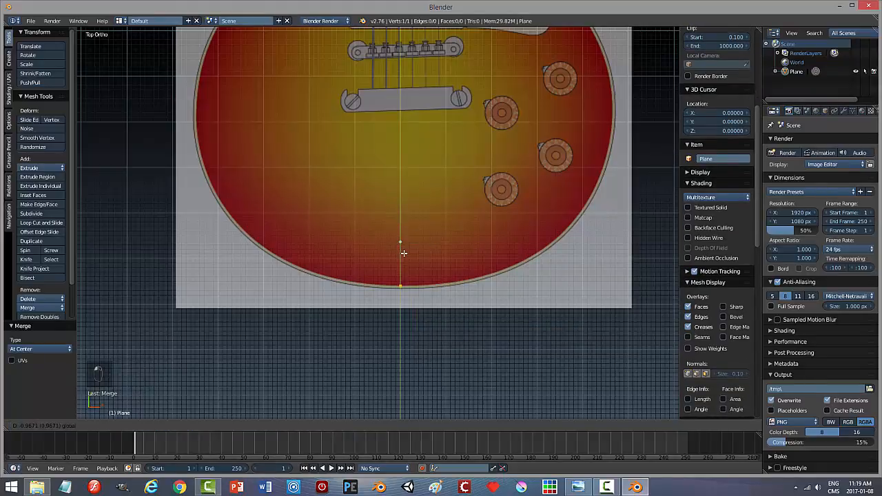
pyautogui.click(405, 255)
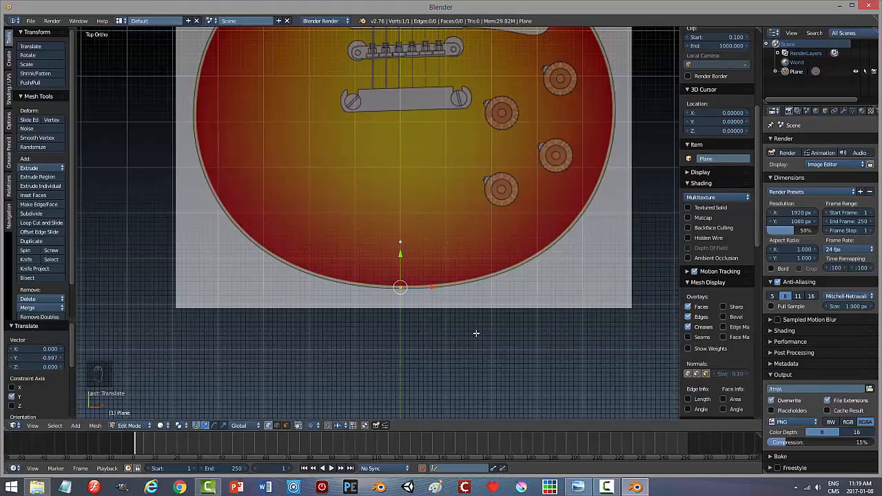
# Hide the transform manipulator and set the background image's opacity to 0.130
pyautogui.click(200, 426)
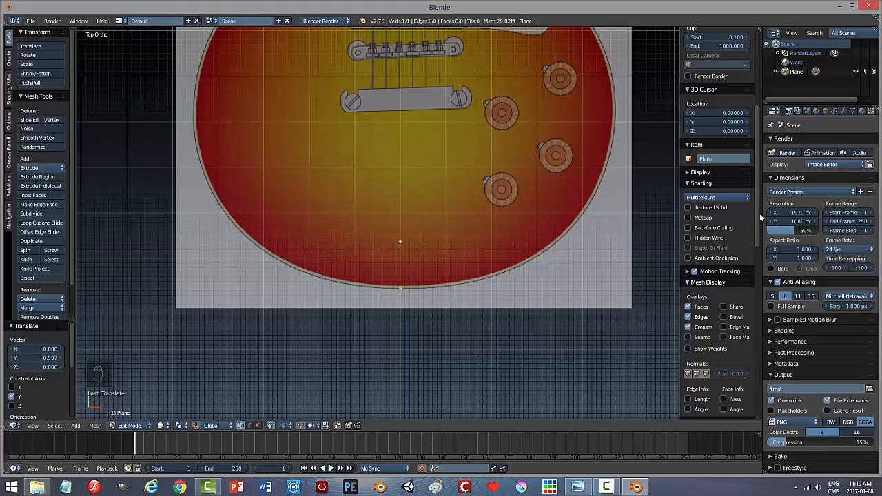
pyautogui.moveTo(758, 214); pyautogui.dragTo(767, 313)
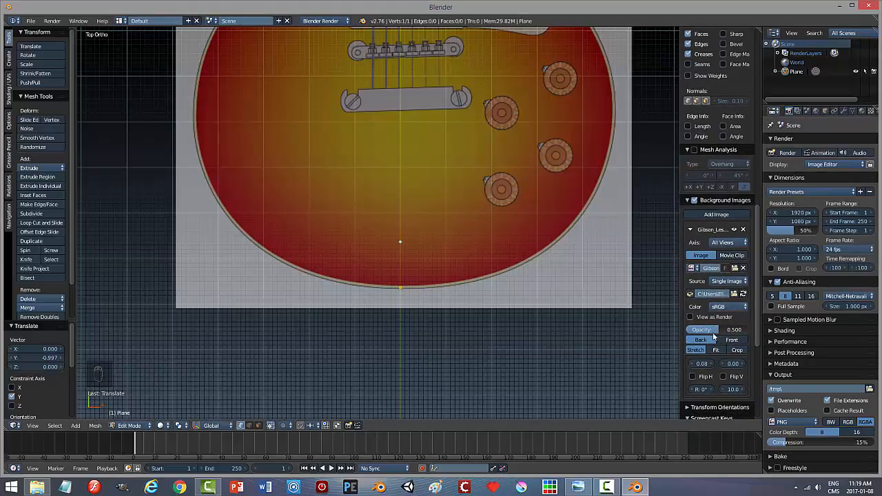
pyautogui.moveTo(720, 330); pyautogui.dragTo(686, 329)
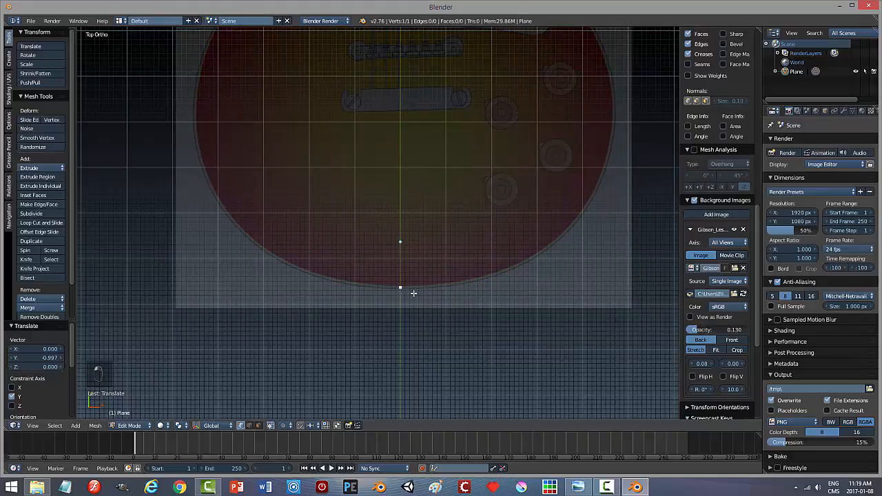
# Extrude two vertices leftward from the bottom centre vertex along the body outline, spaced about 0.36 apart
pyautogui.scroll(2, 432, 325)
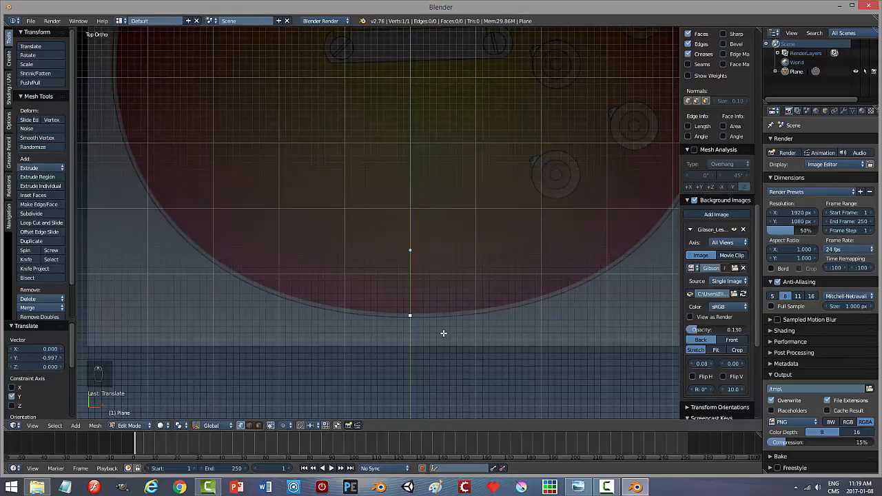
pyautogui.press('b')
pyautogui.press('e')
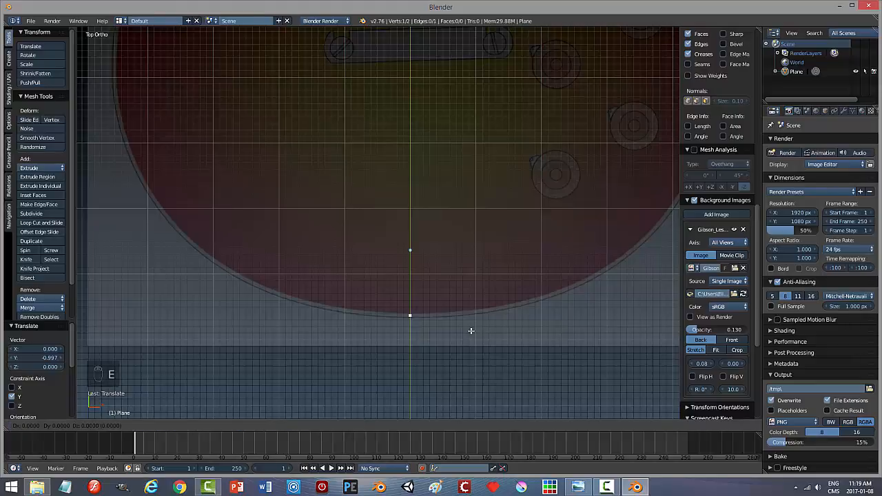
pyautogui.click(471, 331)
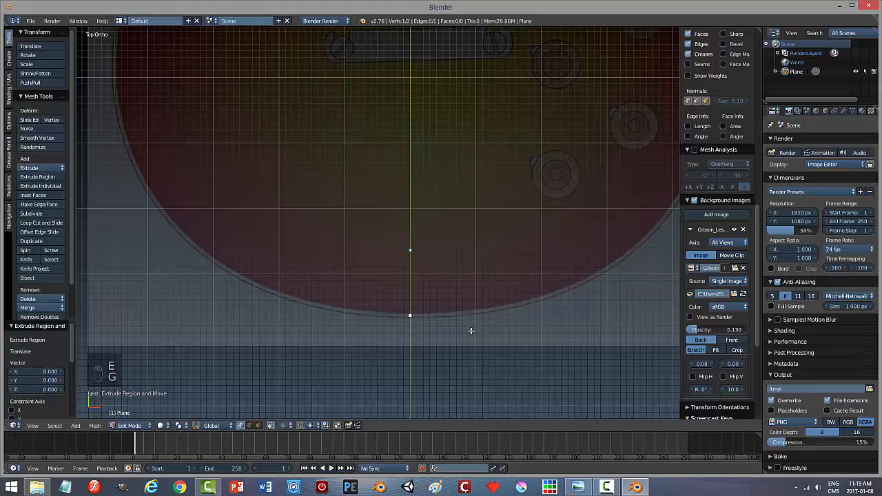
pyautogui.press('g')
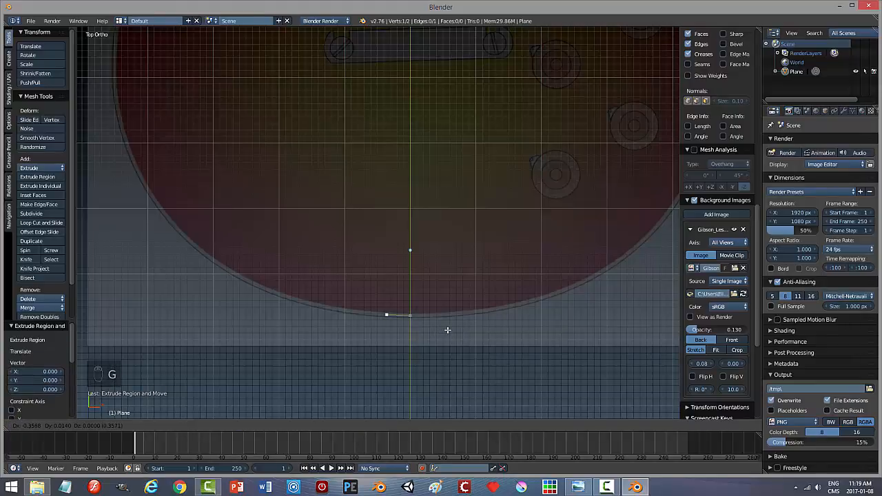
pyautogui.click(447, 330)
pyautogui.press('e')
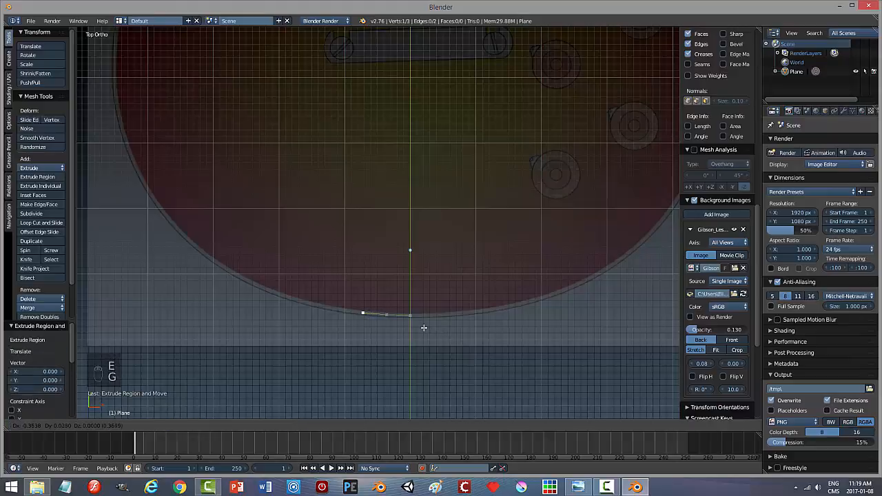
pyautogui.click(424, 328)
pyautogui.press('e')
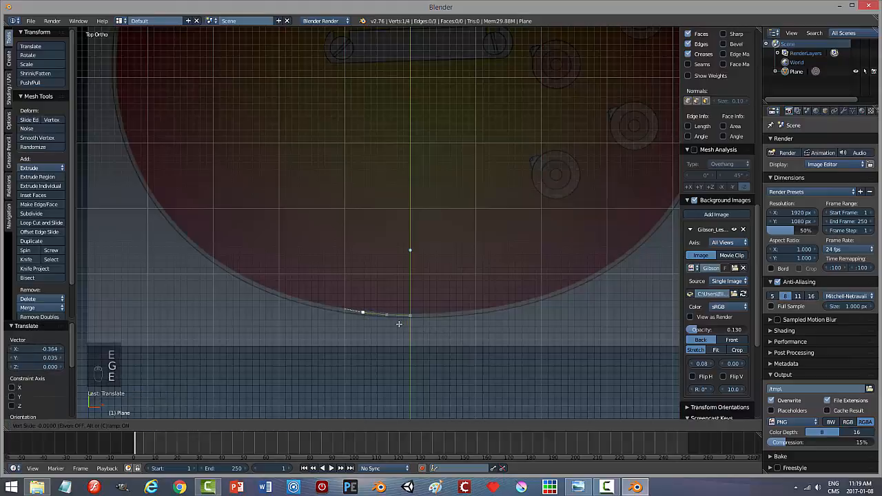
pyautogui.rightClick(397, 324)
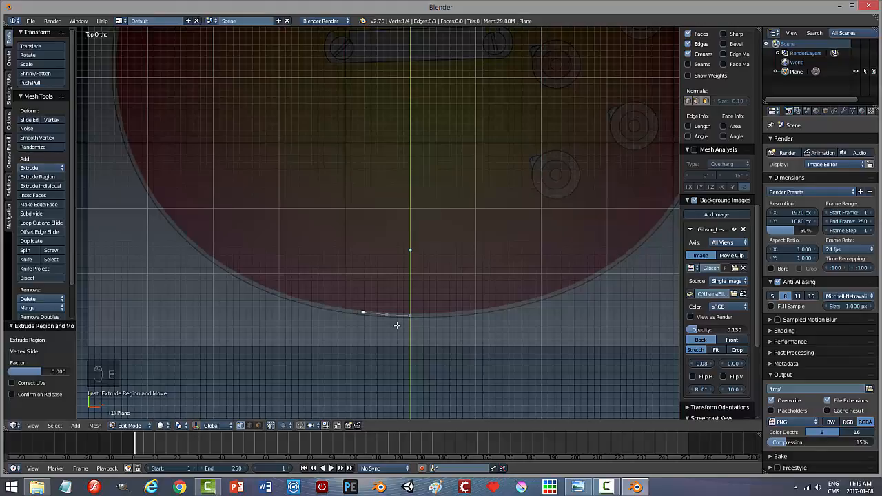
pyautogui.hotkey('ctrl', 'z')
# Extrude two more vertices leftward along the bottom outline, about 0.33 and 0.32 apart, and select the second-to-last vertex
pyautogui.press('e')
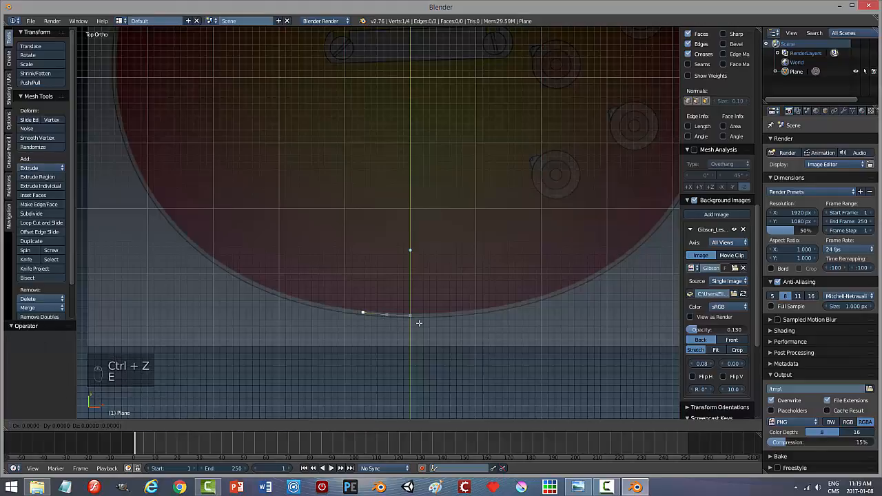
pyautogui.rightClick(380, 318)
pyautogui.press('g')
pyautogui.click(398, 319)
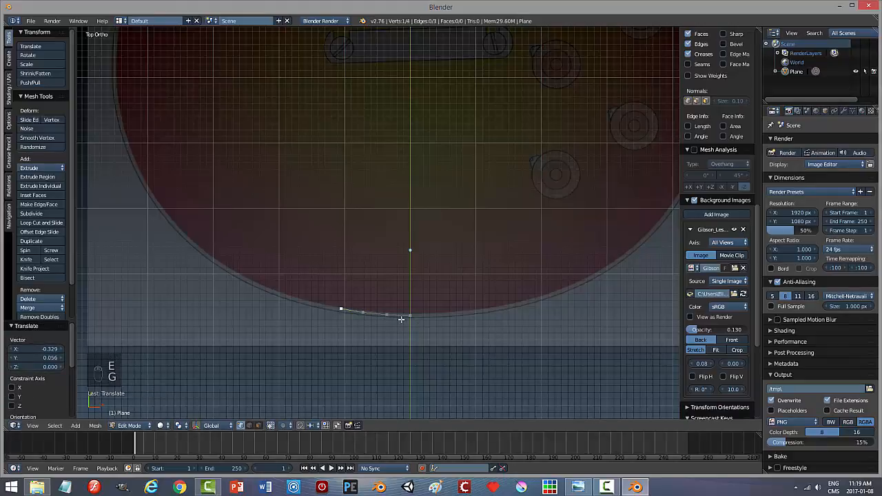
pyautogui.press('e')
pyautogui.rightClick(400, 319)
pyautogui.press('g')
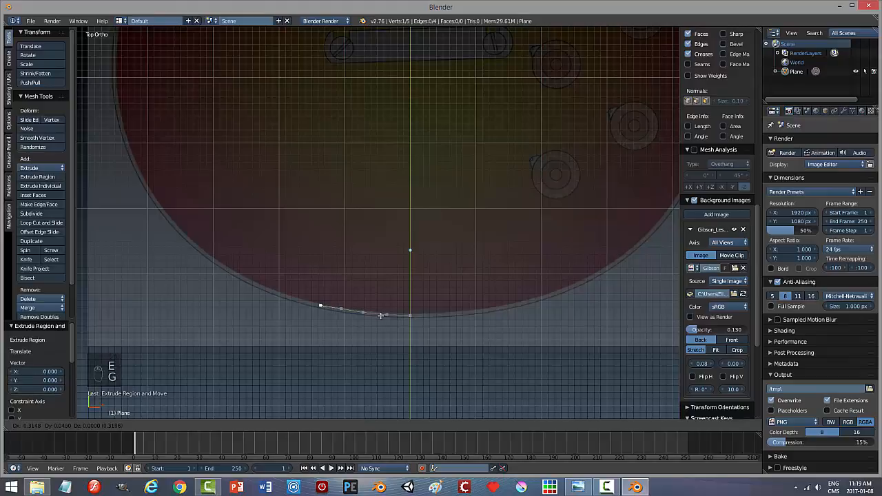
pyautogui.click(377, 314)
pyautogui.rightClick(344, 307)
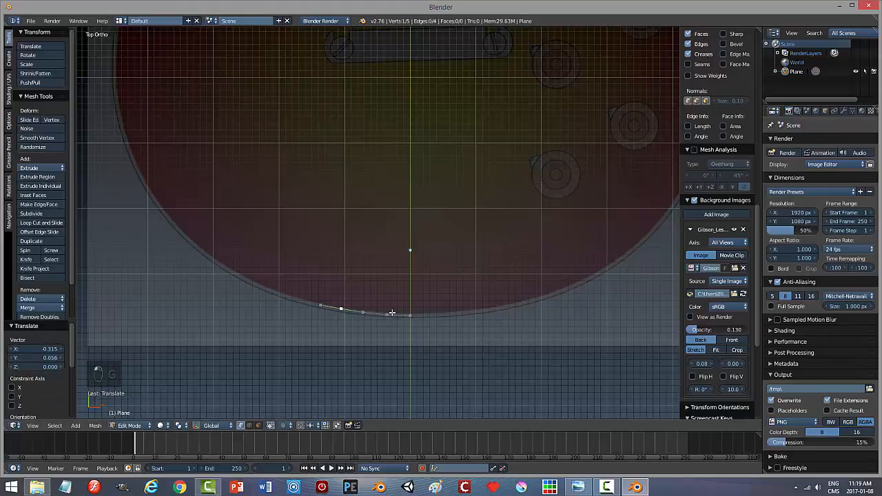
# Move the second-to-last vertex about -0.035 in X and -0.021 in Y onto the bottom outline, and select the chain's end vertex
pyautogui.press('g')
pyautogui.click(389, 314)
pyautogui.rightClick(321, 305)
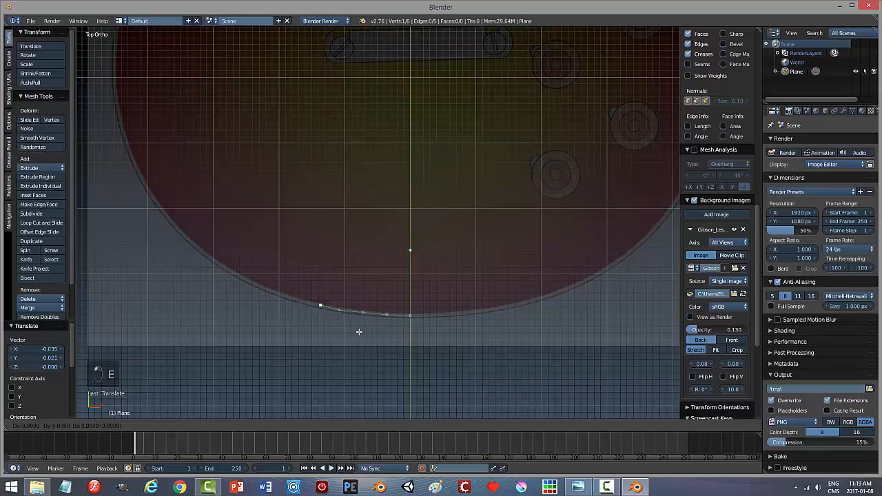
# Extrude three vertices from the chain's end along the lower-left outline, offsetting the last two about -0.28, 0.08 and -0.29, 0.11 in X and Y
pyautogui.press('e')
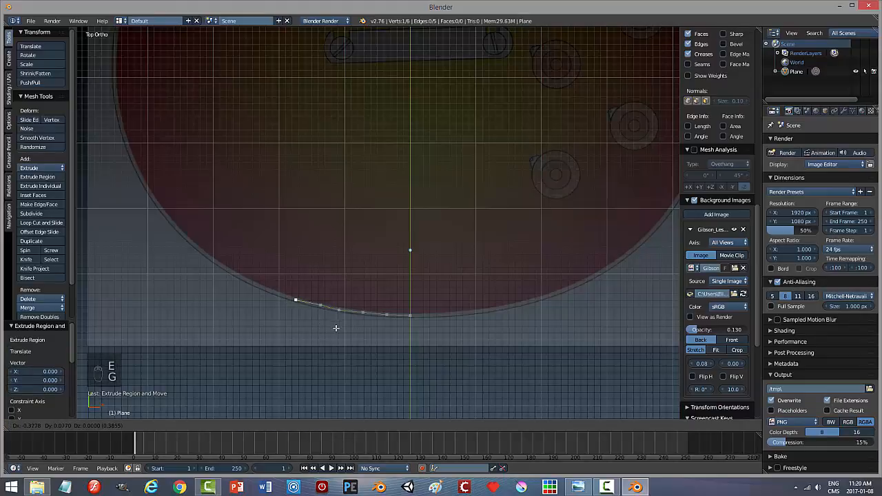
pyautogui.click(340, 327)
pyautogui.press('e')
pyautogui.click(347, 330)
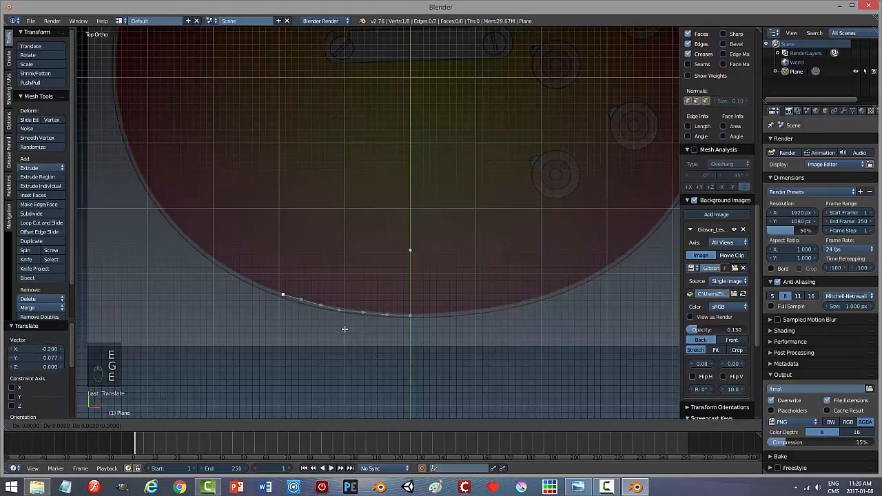
pyautogui.press('e')
pyautogui.click(325, 321)
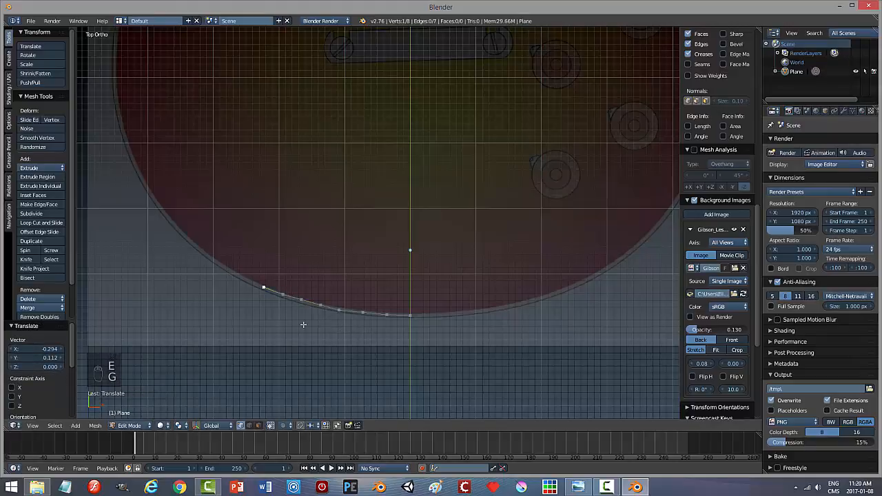
# Extrude two vertices further up the lower-left outline, offset about -0.378, 0.175 and -0.203, 0.147 in X and Y
pyautogui.keyDown('shift'); pyautogui.moveTo(303, 322); pyautogui.dragTo(391, 347, button='middle'); pyautogui.keyUp('shift')
pyautogui.press('e')
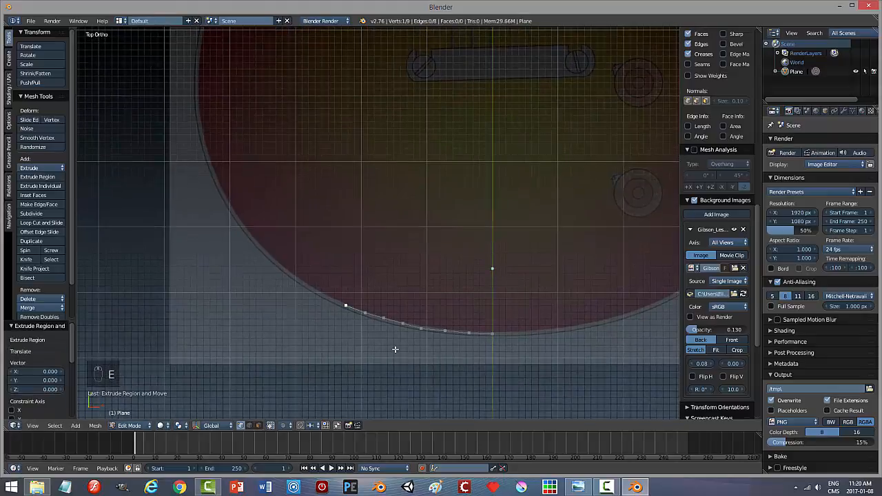
pyautogui.click(370, 338)
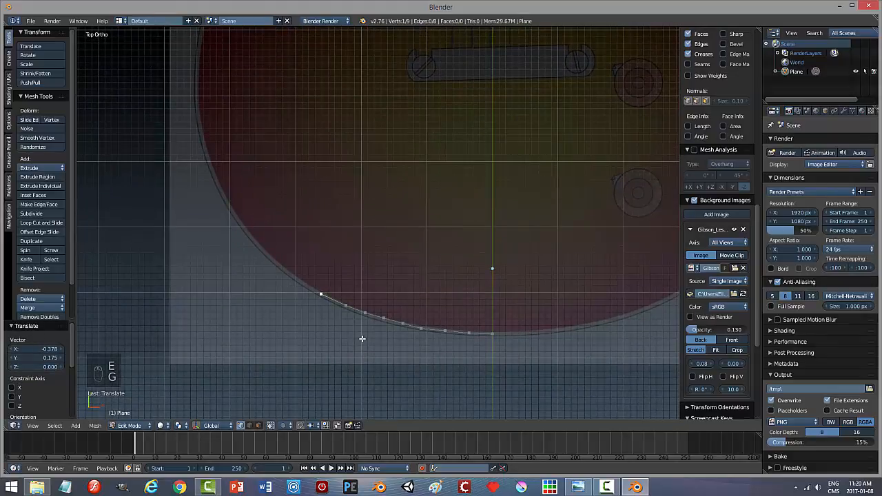
pyautogui.press('e')
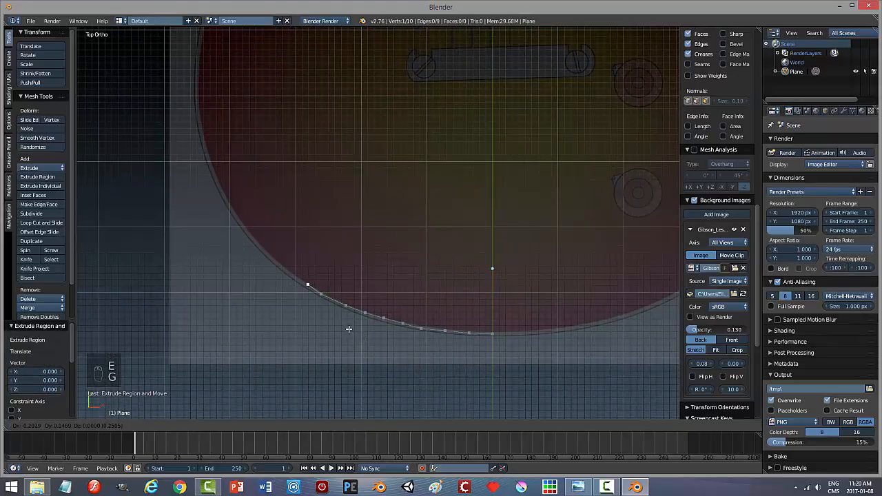
pyautogui.click(349, 330)
# Extrude one vertex about -0.315 in X and 0.182 in Y along the outline, and move the vertex before it about -0.07 in X
pyautogui.moveTo(617, 491)
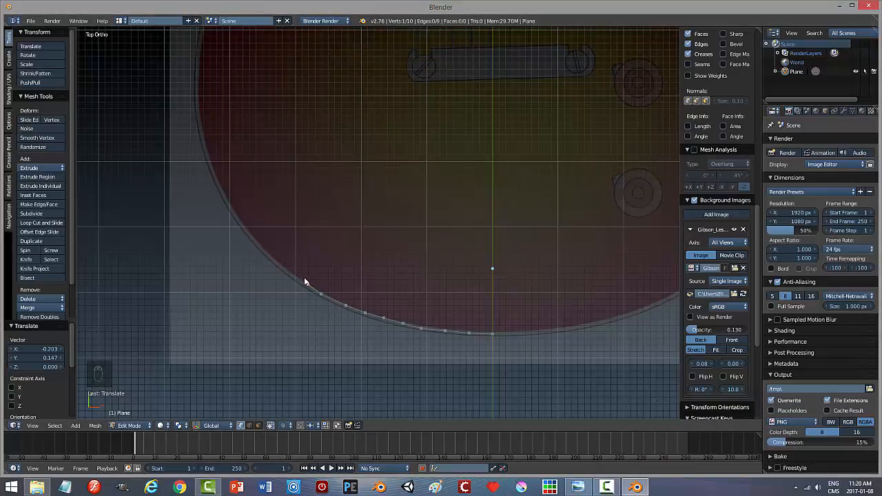
pyautogui.press('e')
pyautogui.press('g')
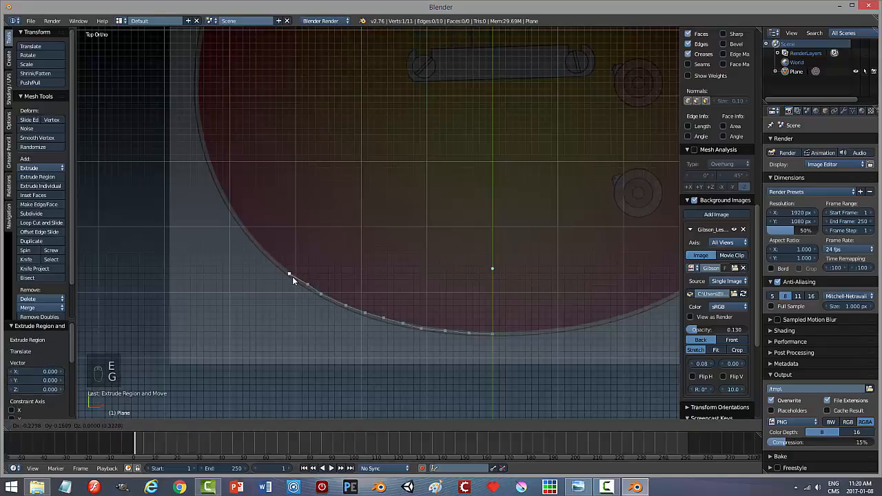
pyautogui.click(292, 275)
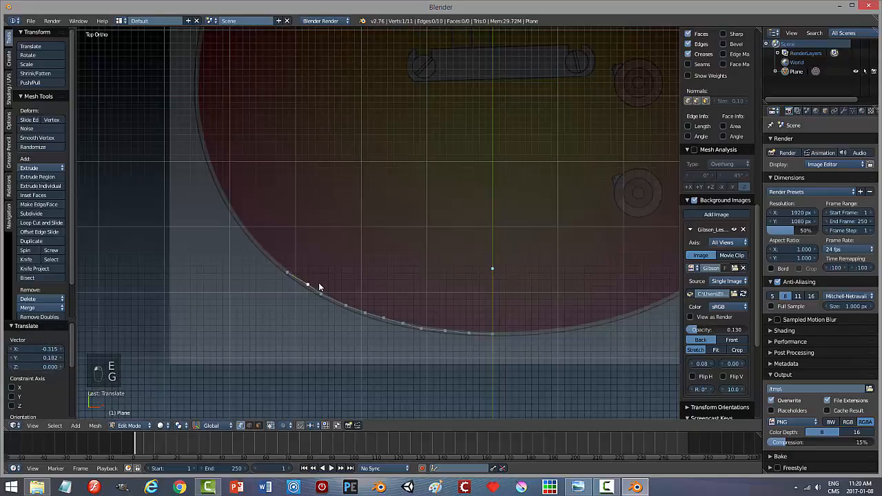
pyautogui.press('g')
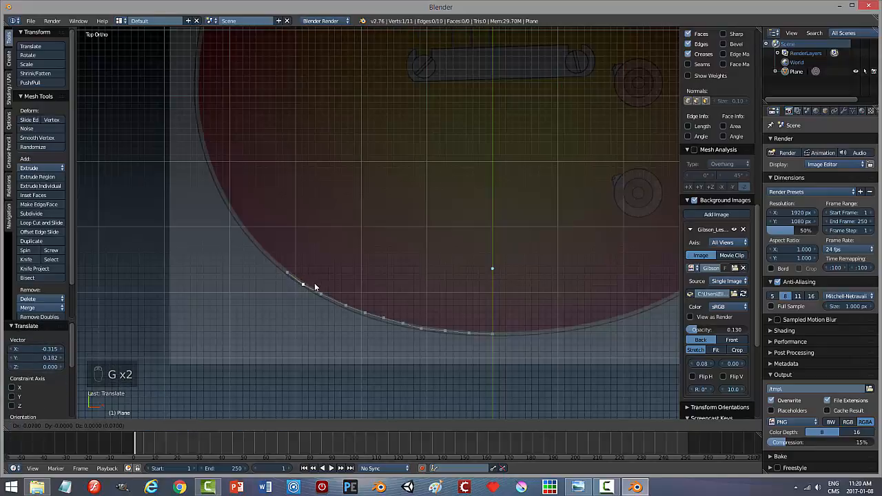
pyautogui.click(314, 283)
# Extrude three vertices up the lower-left curve of the body, starting about -0.29, 0.26 away and ending with an offset of about -0.18, 0.23
pyautogui.keyDown('shift'); pyautogui.moveTo(315, 265); pyautogui.dragTo(398, 320, button='middle'); pyautogui.keyUp('shift')
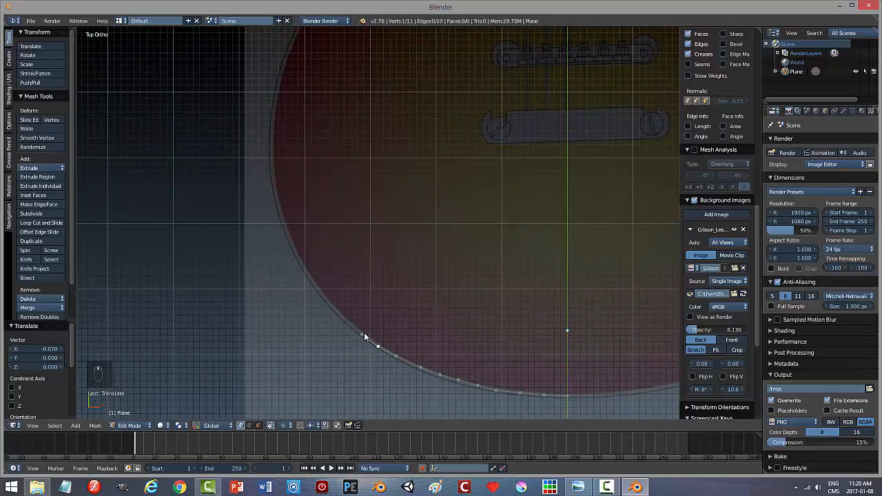
pyautogui.press('e')
pyautogui.press('g')
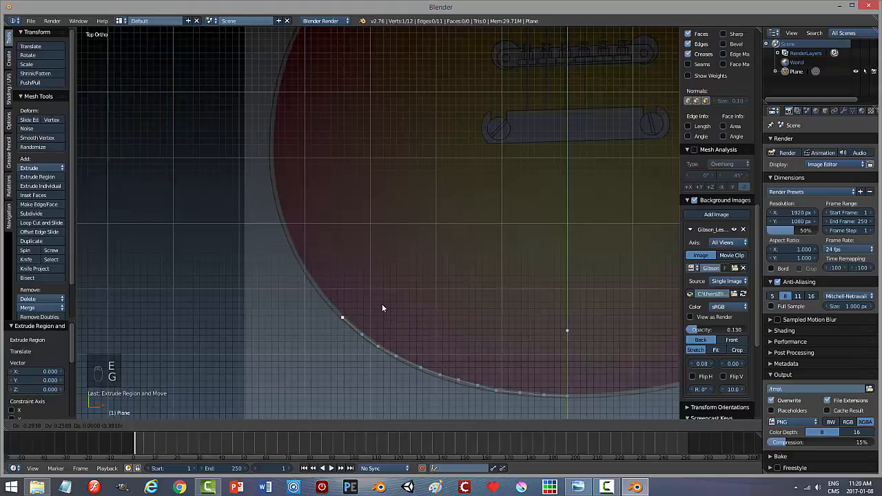
pyautogui.click(383, 308)
pyautogui.press('e')
pyautogui.press('g')
pyautogui.click(370, 290)
pyautogui.press('e')
pyautogui.press('g')
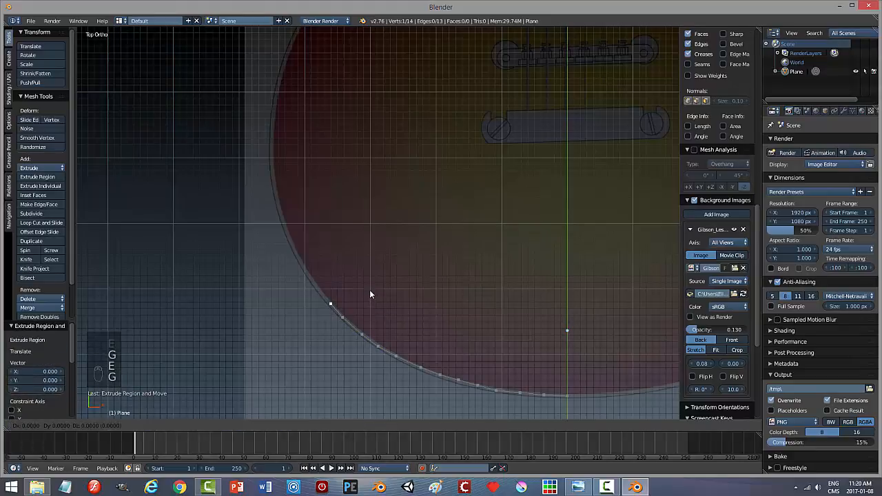
pyautogui.click(360, 275)
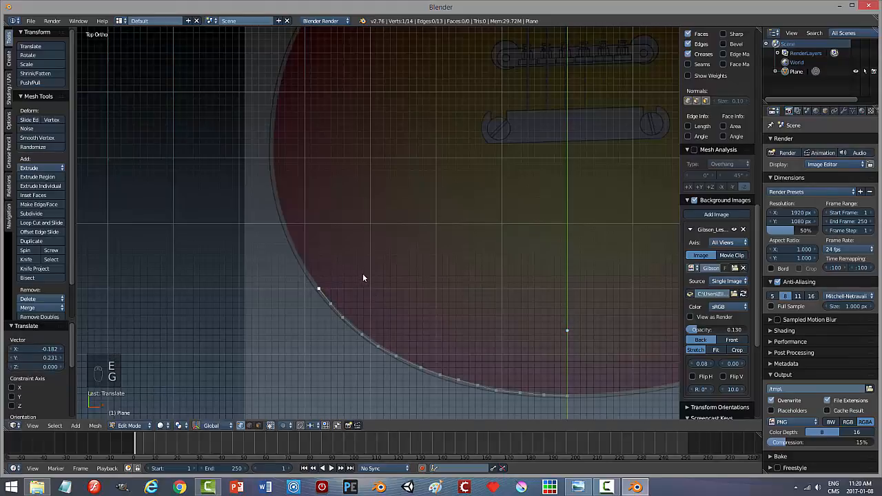
# Extrude two vertices up the steepening left curve, offset about -0.22, 0.31 and -0.14, 0.27 in X and Y
pyautogui.scroll(1, 424, 316)
pyautogui.scroll(2, 427, 318)
pyautogui.press('e')
pyautogui.press('g')
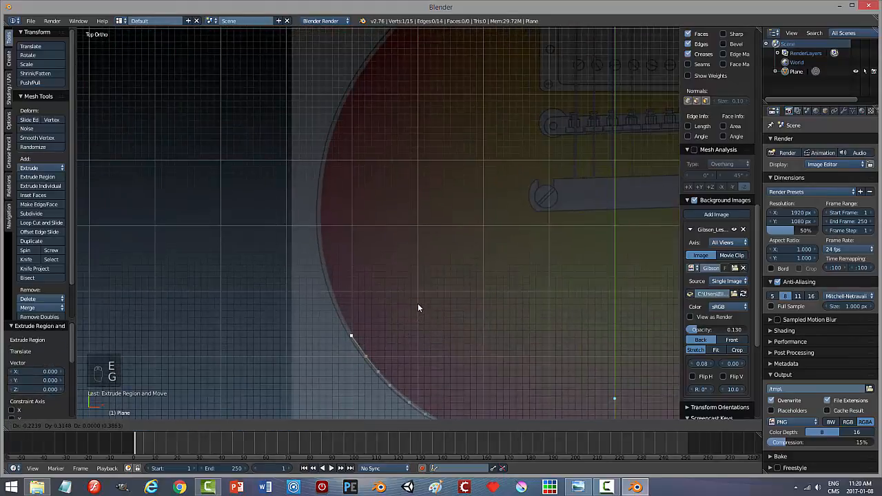
pyautogui.click(418, 304)
pyautogui.press('e')
pyautogui.press('g')
pyautogui.click(396, 295)
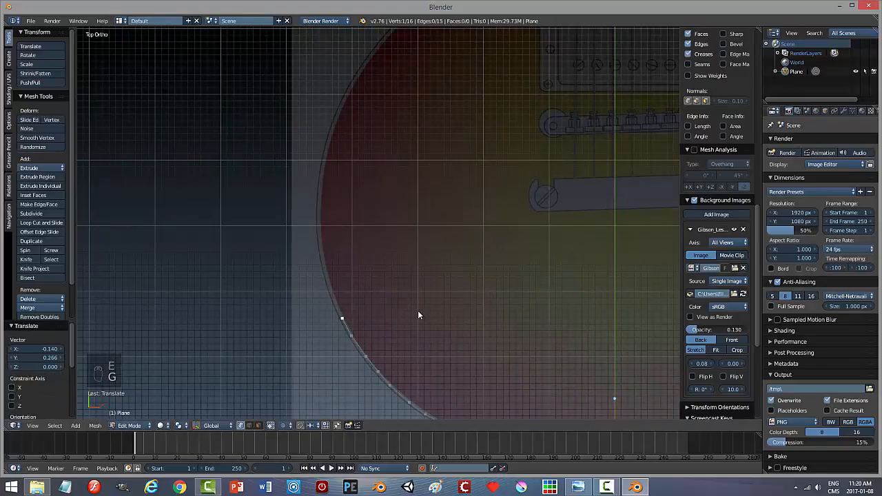
# Extrude two closely spaced vertices up the body's left outline, just below its widest point
pyautogui.press('e')
pyautogui.press('g')
pyautogui.click(408, 289)
pyautogui.press('e')
pyautogui.press('g')
pyautogui.click(397, 275)
# Extrude three vertices up to the body's widest point on the left, the last offset about -0.02 in X and 0.35 in Y
pyautogui.keyDown('shift'); pyautogui.moveTo(391, 270); pyautogui.dragTo(418, 348, button='middle'); pyautogui.keyUp('shift')
pyautogui.press('e')
pyautogui.press('g')
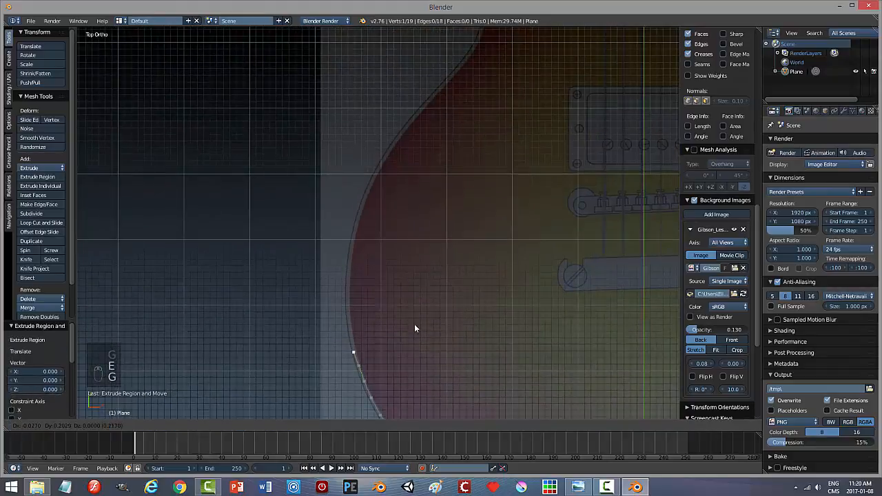
pyautogui.click(414, 321)
pyautogui.press('e')
pyautogui.press('g')
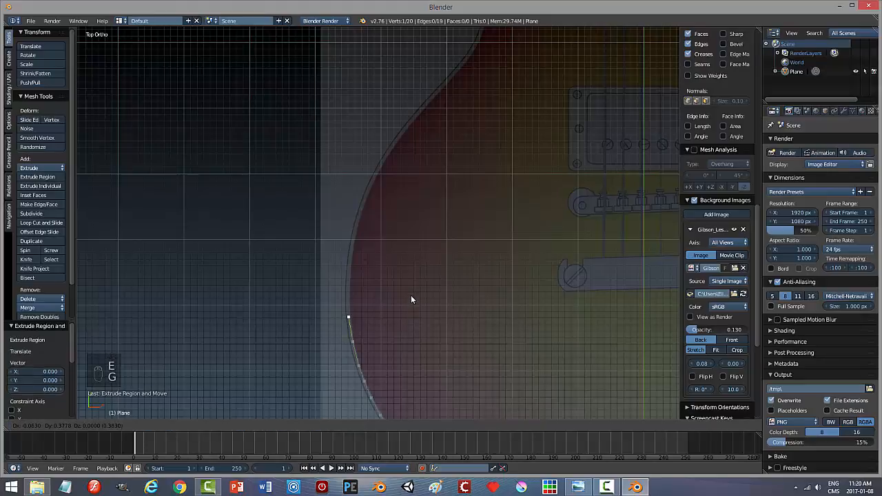
pyautogui.click(411, 298)
pyautogui.press('e')
pyautogui.click(408, 314)
# Extrude three vertices past the widest point where the outline turns inward, the first two offset about 0.01, 0.38 and 0.07, 0.38
pyautogui.keyDown('shift'); pyautogui.moveTo(433, 303); pyautogui.dragTo(441, 334, button='middle'); pyautogui.keyUp('shift')
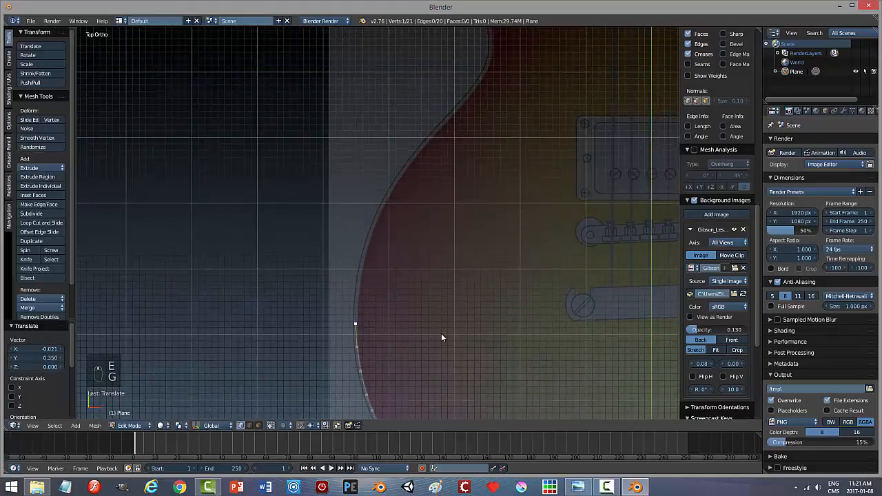
pyautogui.press('e')
pyautogui.click(441, 335)
pyautogui.press('g')
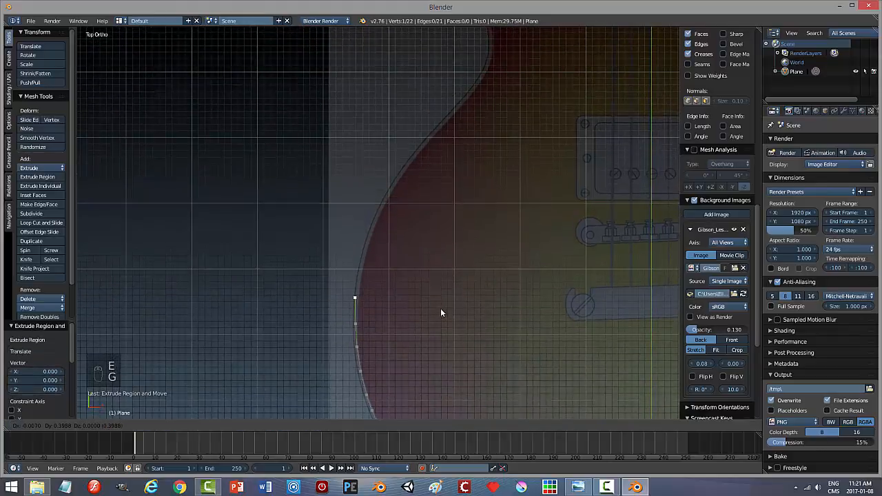
pyautogui.click(443, 315)
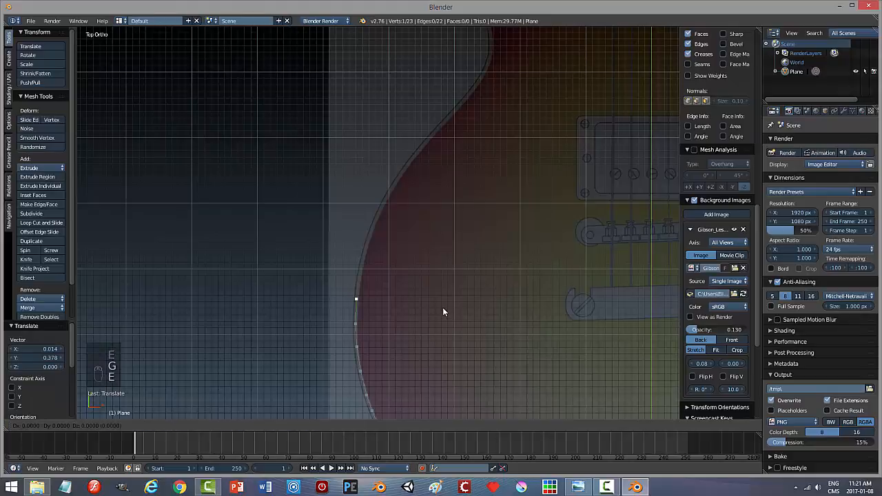
pyautogui.press('e')
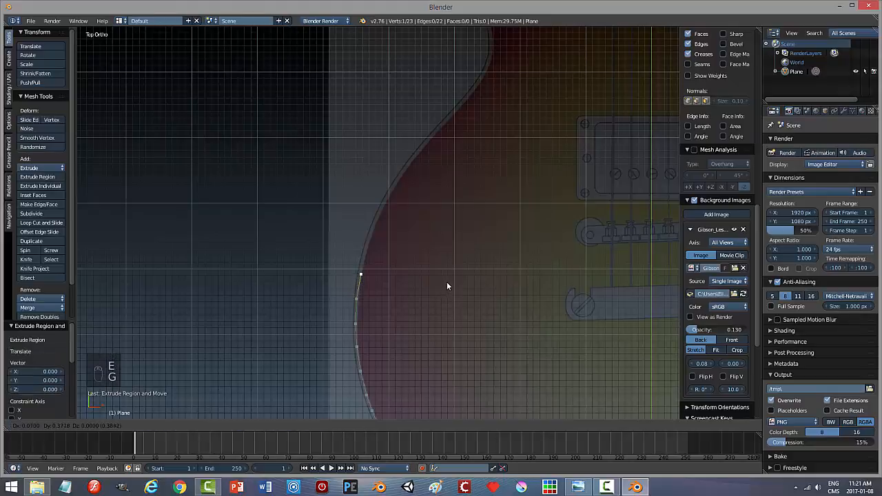
pyautogui.click(446, 282)
pyautogui.press('e')
pyautogui.click(449, 271)
# Extrude three vertices toward the waist along the left outline, offset about 0.11, 0.32, then 0.16, 0.35 and 0.20, 0.34
pyautogui.keyDown('shift'); pyautogui.moveTo(449, 262); pyautogui.dragTo(448, 355, button='middle'); pyautogui.keyUp('shift')
pyautogui.press('e')
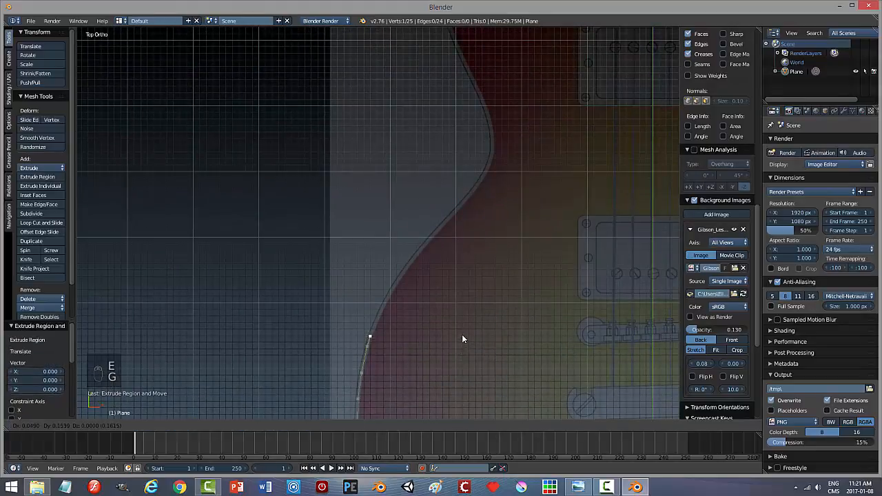
pyautogui.click(466, 333)
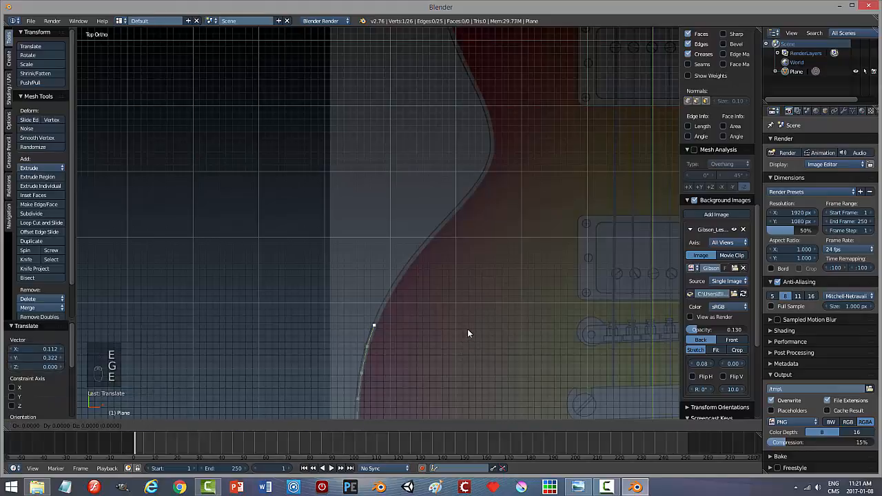
pyautogui.press('e')
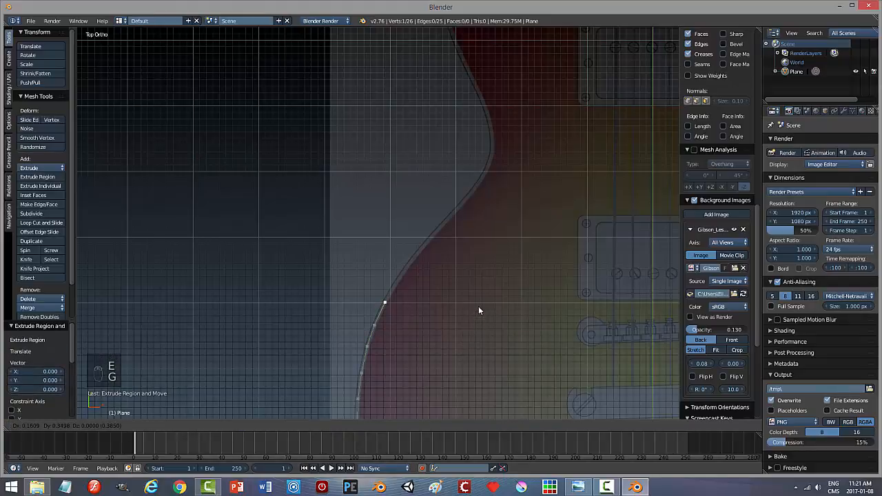
pyautogui.click(479, 309)
pyautogui.press('e')
pyautogui.click(488, 318)
# Extrude two vertices up the diagonal below the waist, offset about 0.238, 0.343 and 0.315, 0.357 in X and Y
pyautogui.keyDown('shift'); pyautogui.moveTo(493, 306); pyautogui.dragTo(456, 335, button='middle'); pyautogui.keyUp('shift')
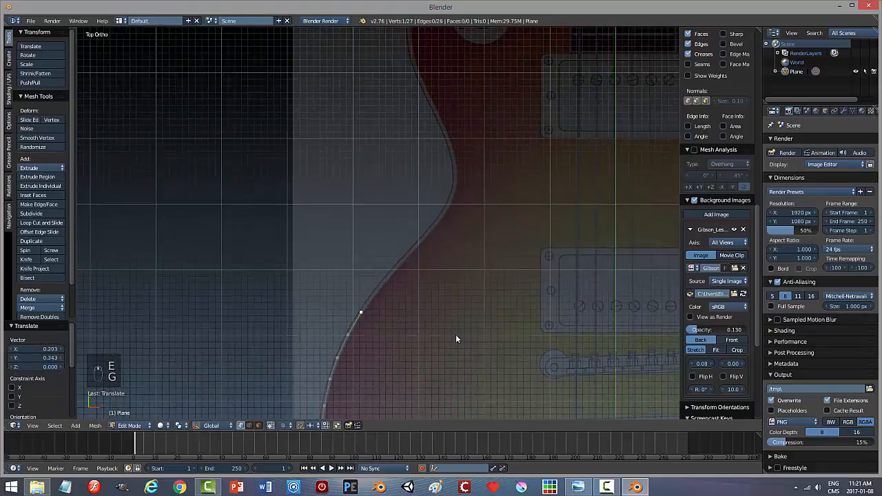
pyautogui.press('e')
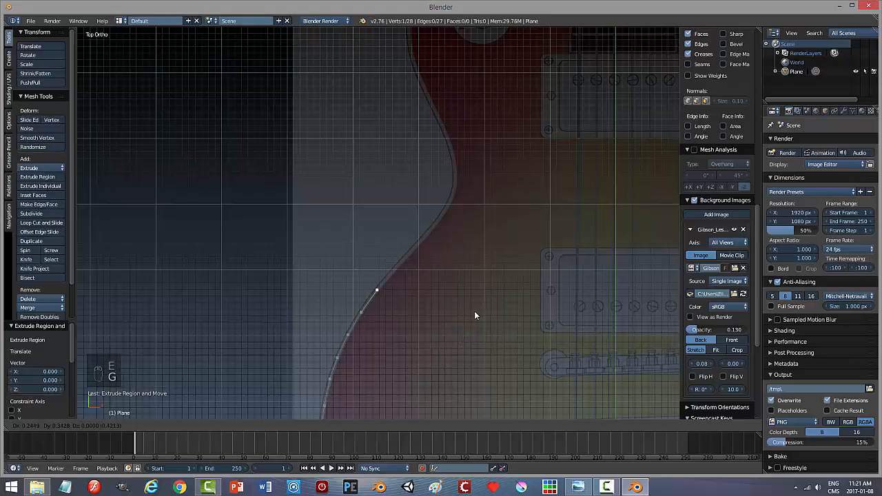
pyautogui.click(475, 311)
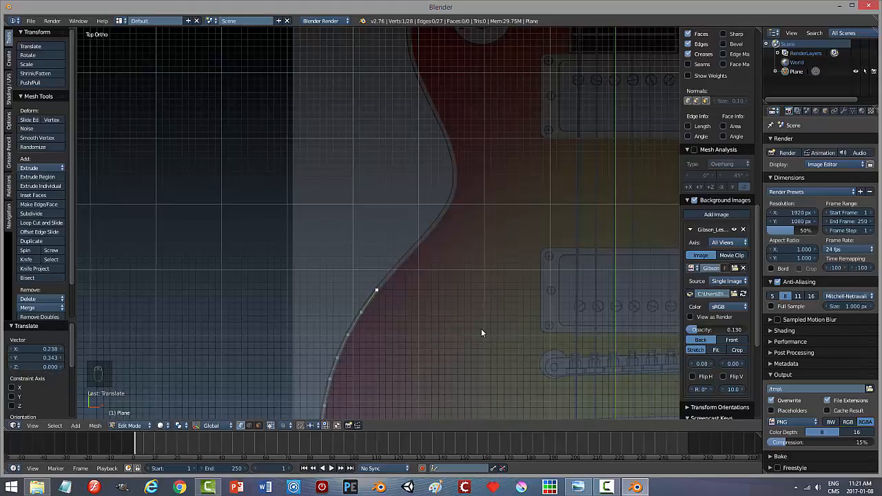
pyautogui.press('e')
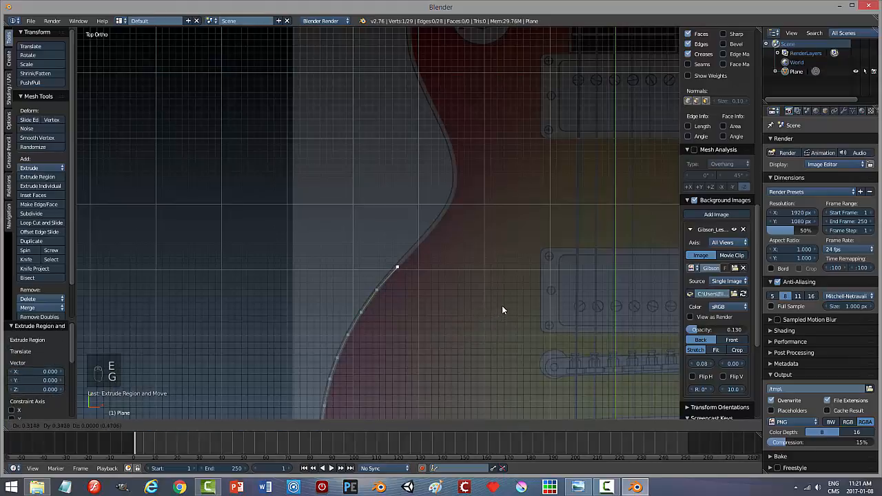
pyautogui.click(502, 309)
# Extrude three vertices up to the start of the waist curve, offset about 0.27, 0.29, then 0.245, 0.28 and 0.196, 0.245
pyautogui.keyDown('shift'); pyautogui.moveTo(481, 308); pyautogui.dragTo(512, 396, button='middle'); pyautogui.keyUp('shift')
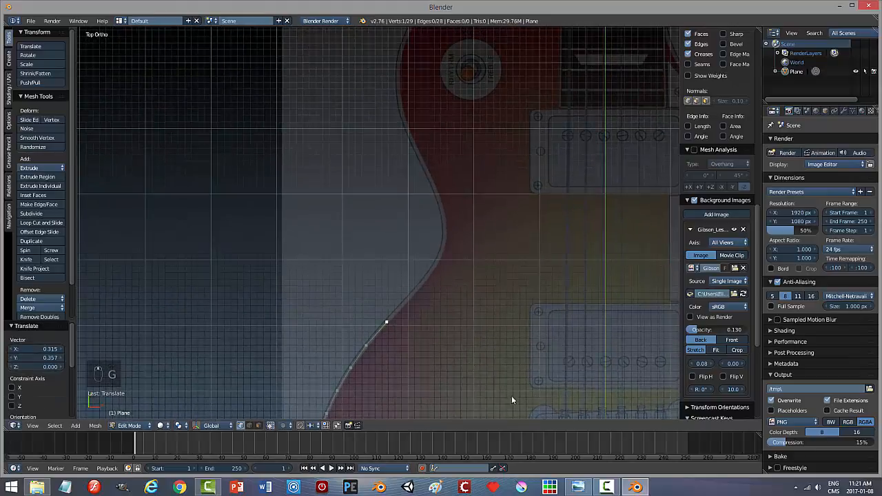
pyautogui.press('e')
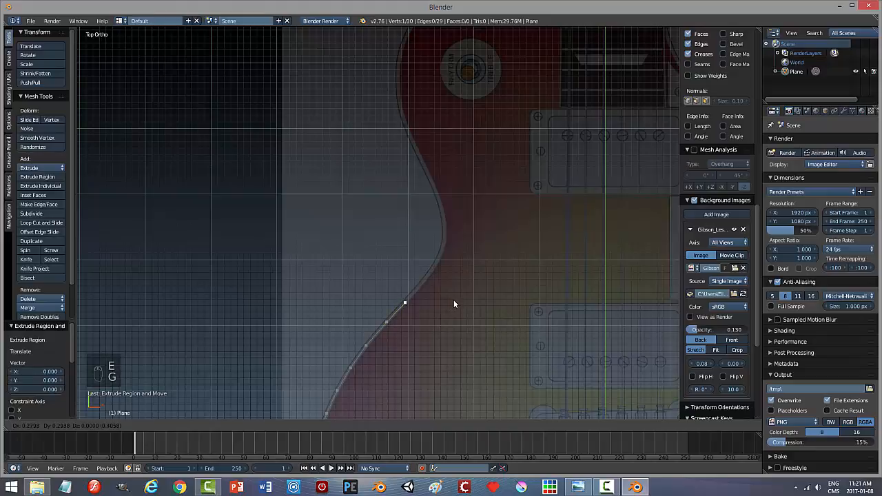
pyautogui.click(454, 300)
pyautogui.press('e')
pyautogui.press('g')
pyautogui.click(483, 304)
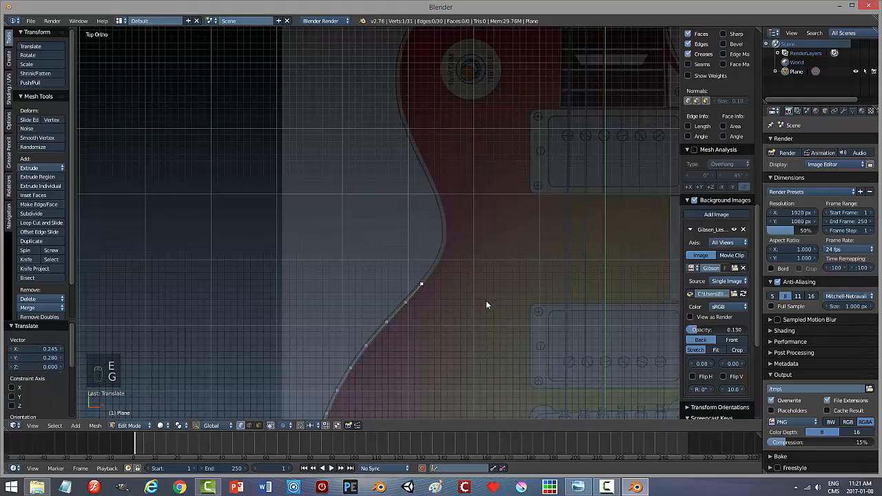
pyautogui.press('e')
pyautogui.press('g')
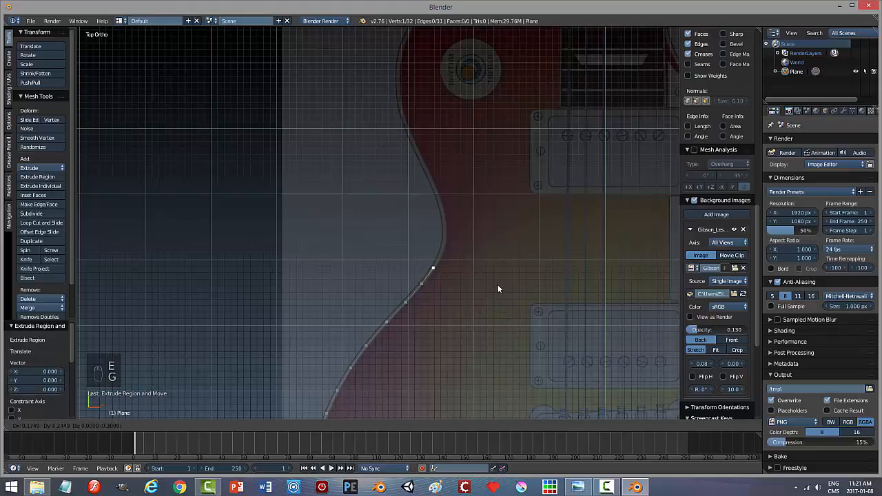
pyautogui.click(501, 280)
# Extrude two vertices along the outline into the inner waist curve, offsetting the first about 0.10 in X and 0.24 in Y
pyautogui.keyDown('shift'); pyautogui.moveTo(504, 277); pyautogui.dragTo(495, 305, button='middle'); pyautogui.keyUp('shift')
pyautogui.press('e')
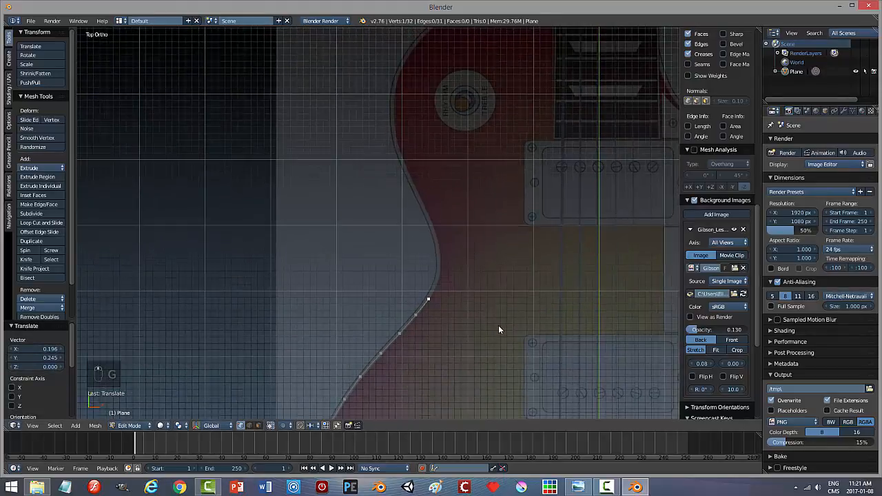
pyautogui.rightClick(498, 322)
pyautogui.press('g')
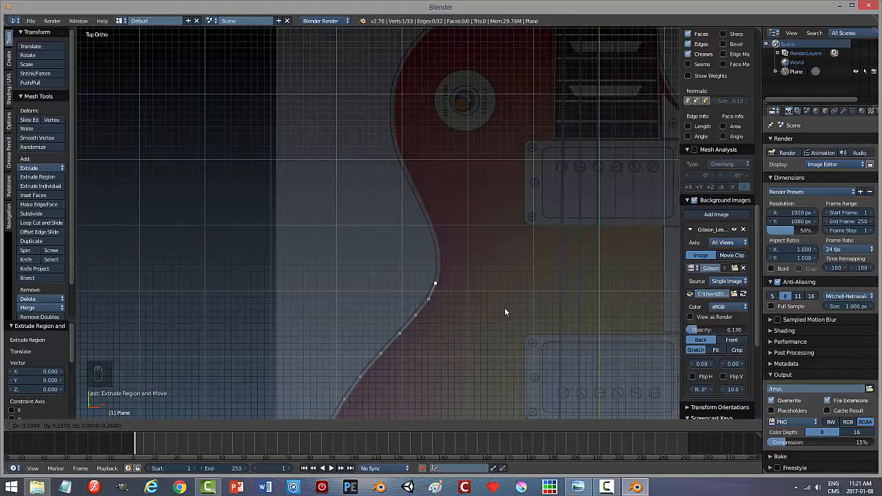
pyautogui.click(505, 312)
pyautogui.press('e')
pyautogui.rightClick(504, 307)
pyautogui.press('g')
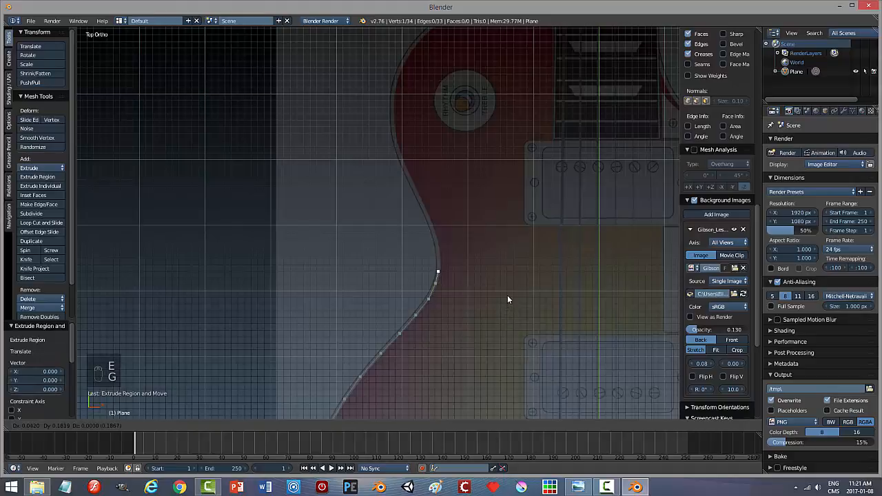
pyautogui.click(508, 290)
# Extrude two vertices around the narrowest point of the waist, offset about -0.021, 0.224 and -0.049, 0.273 in X and Y
pyautogui.press('e')
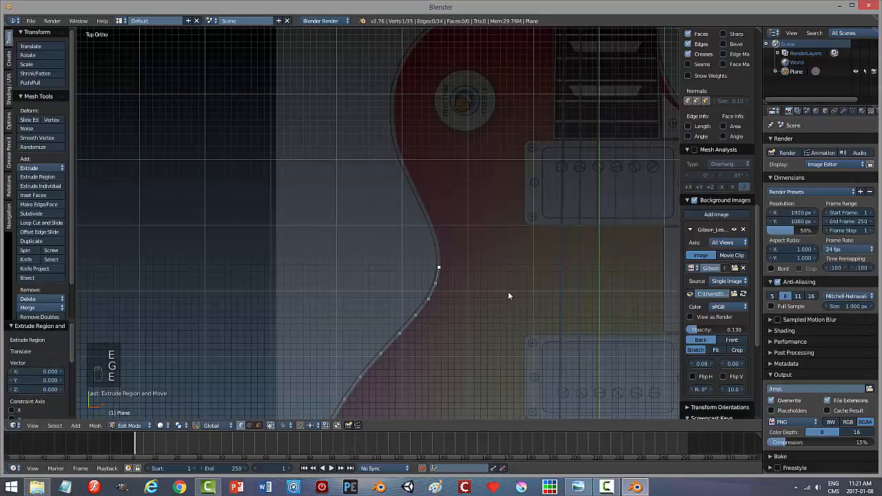
pyautogui.click(506, 277)
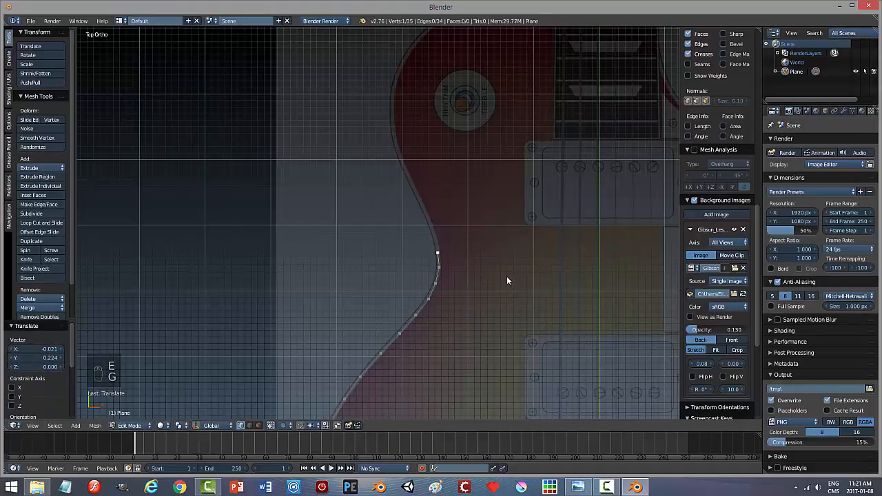
pyautogui.press('e')
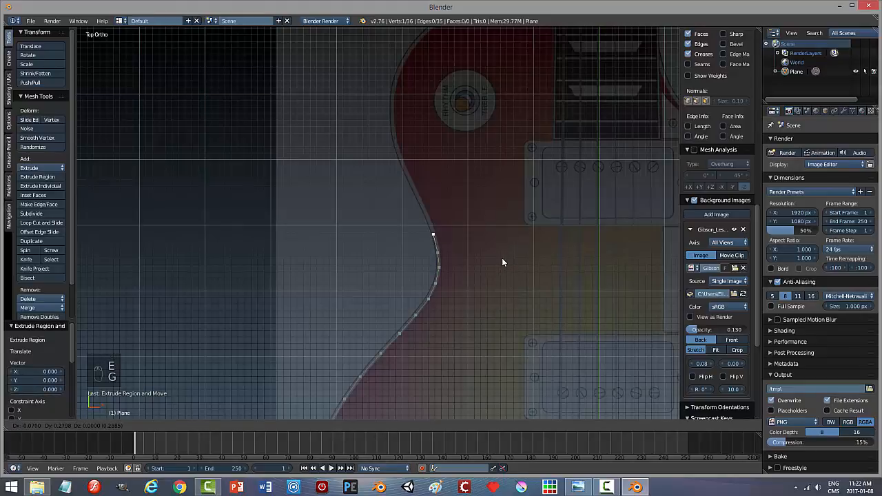
pyautogui.click(502, 259)
# Extrude two vertices up the outline just above the waist, offset about -0.105, 0.259 and -0.10, 0.22 in X and Y
pyautogui.keyDown('shift'); pyautogui.moveTo(499, 280); pyautogui.dragTo(505, 314, button='middle'); pyautogui.keyUp('shift')
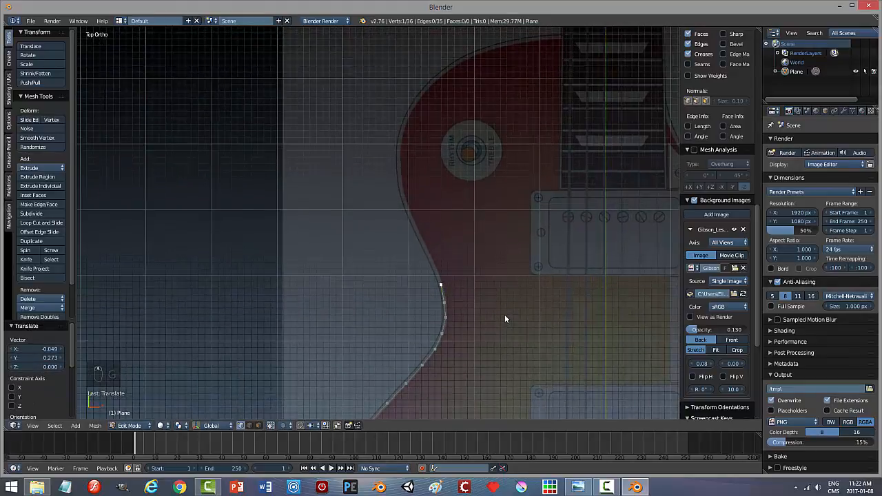
pyautogui.press('e')
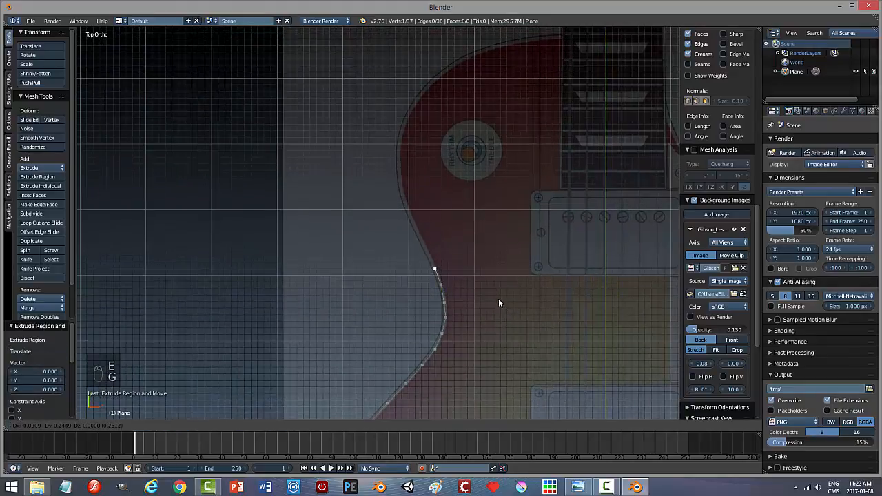
pyautogui.click(498, 297)
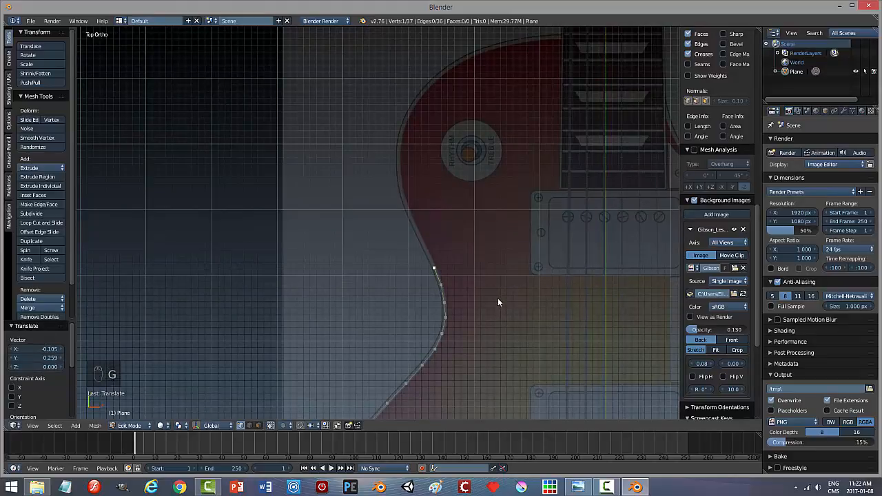
pyautogui.press('e')
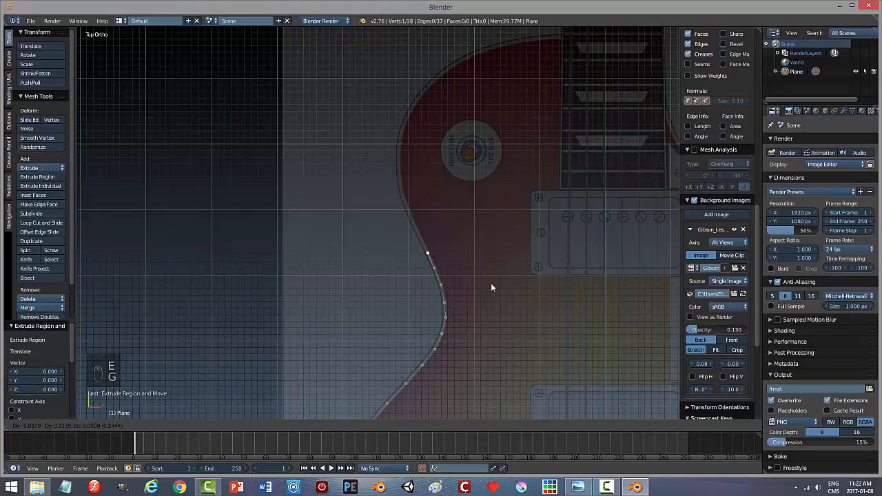
pyautogui.click(491, 279)
# Extrude two vertices along the slope toward the upper bout, offset about -0.119, 0.231 and -0.105, 0.224 in X and Y
pyautogui.keyDown('shift'); pyautogui.moveTo(491, 270); pyautogui.dragTo(502, 303, button='middle'); pyautogui.keyUp('shift')
pyautogui.press('e')
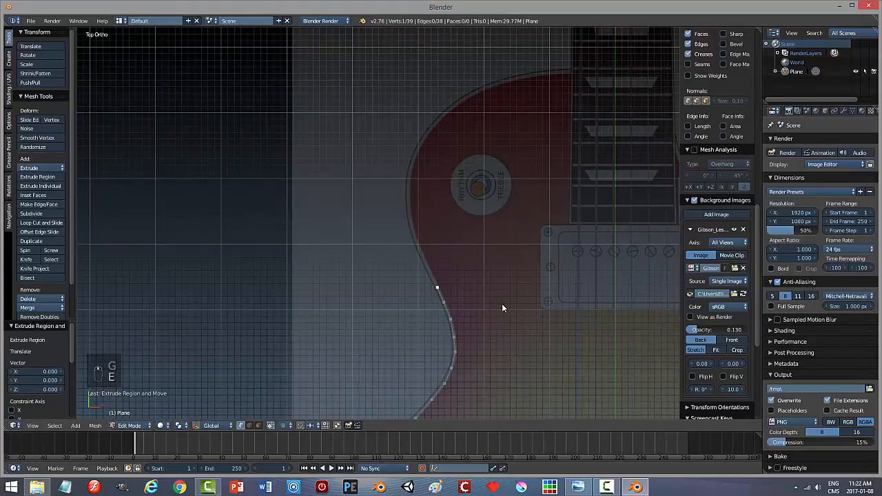
pyautogui.press('g')
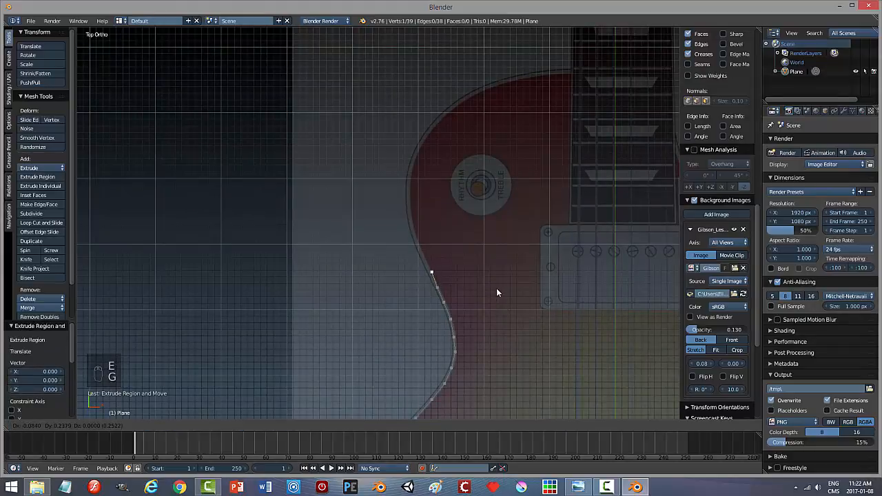
pyautogui.click(495, 289)
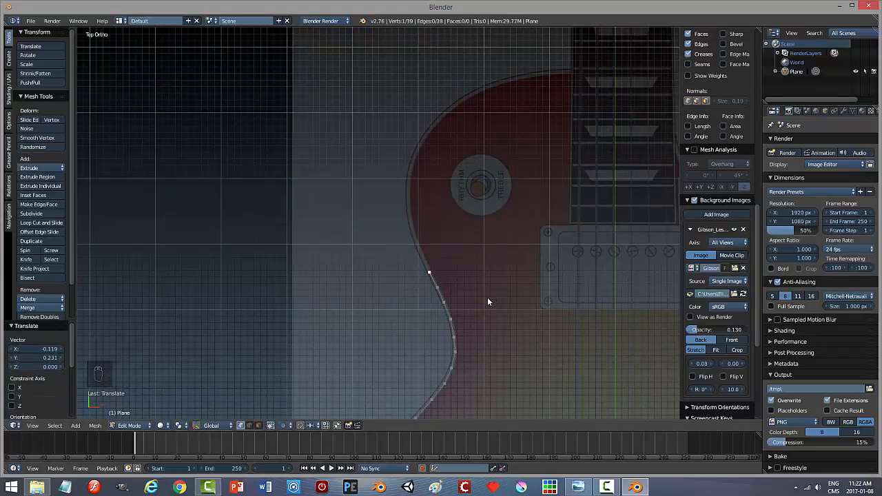
pyautogui.press('e')
pyautogui.press('g')
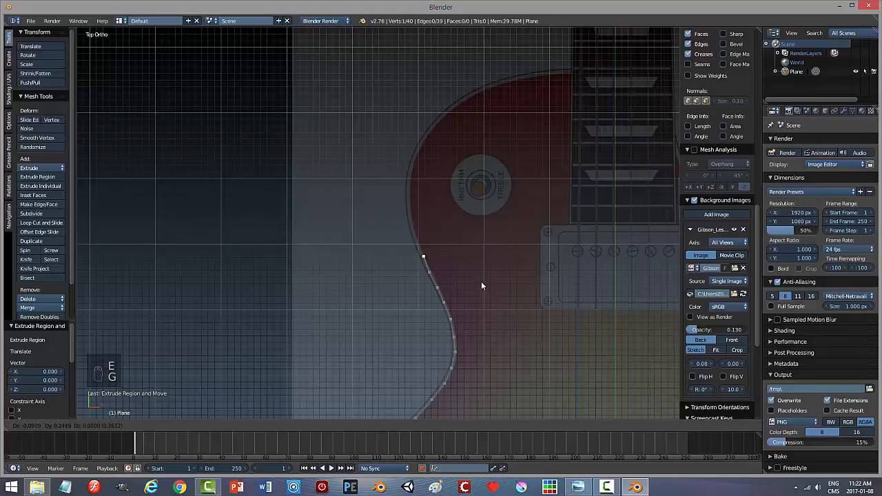
pyautogui.click(481, 282)
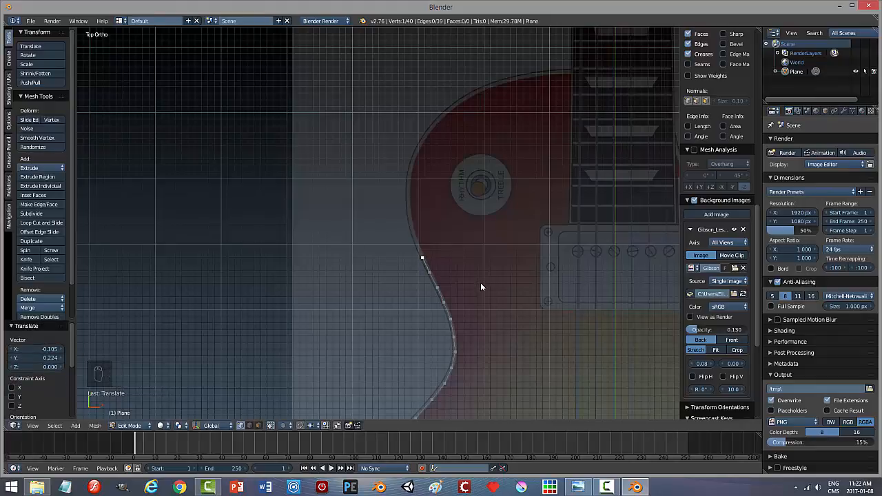
# Extrude two vertices onto the lower part of the upper bout, offset about -0.105, 0.266 and -0.08, 0.33 in X and Y
pyautogui.press('e')
pyautogui.press('g')
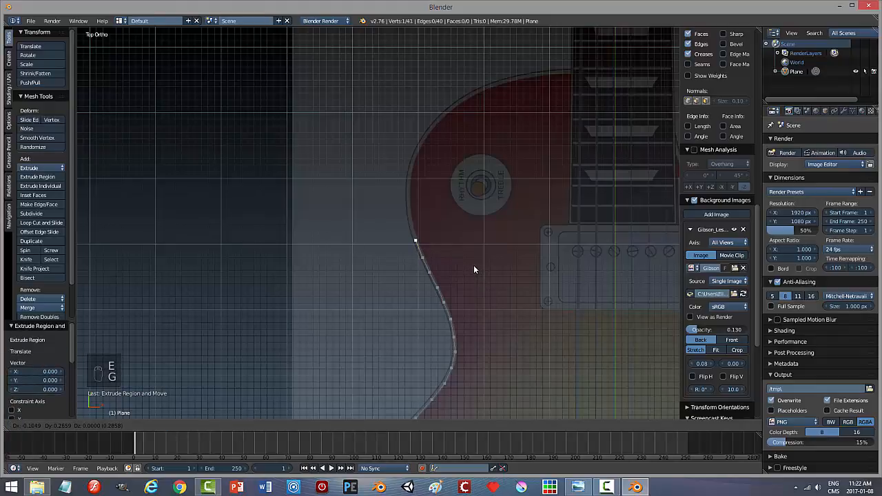
pyautogui.click(473, 269)
pyautogui.keyDown('shift'); pyautogui.moveTo(463, 253); pyautogui.dragTo(485, 299, button='middle'); pyautogui.keyUp('shift')
pyautogui.press('e')
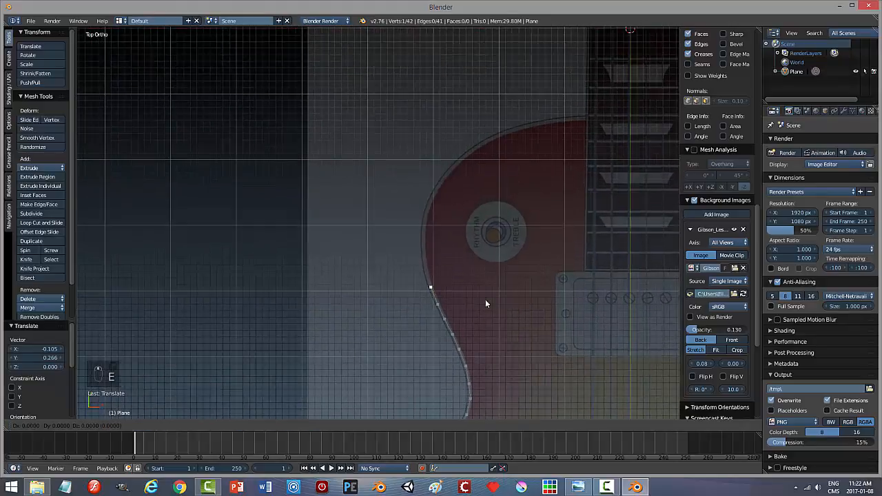
pyautogui.rightClick(486, 299)
pyautogui.press('g')
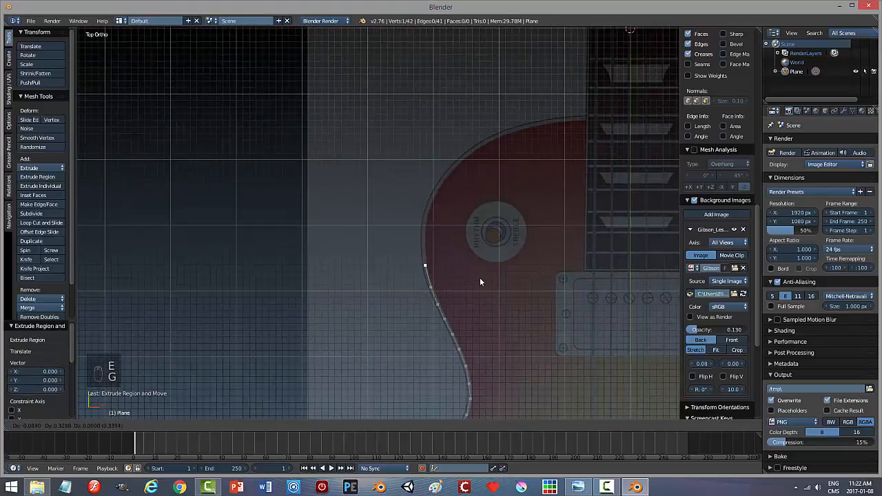
pyautogui.click(479, 277)
# Extrude two vertices up the outermost edge of the upper bout, offset about -0.021, 0.350 and 0.007, 0.294 in X and Y
pyautogui.press('e')
pyautogui.press('g')
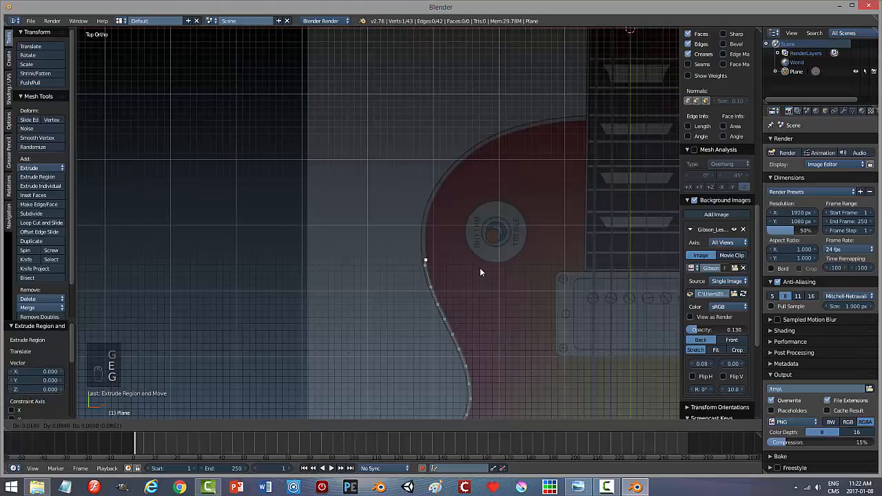
pyautogui.click(477, 255)
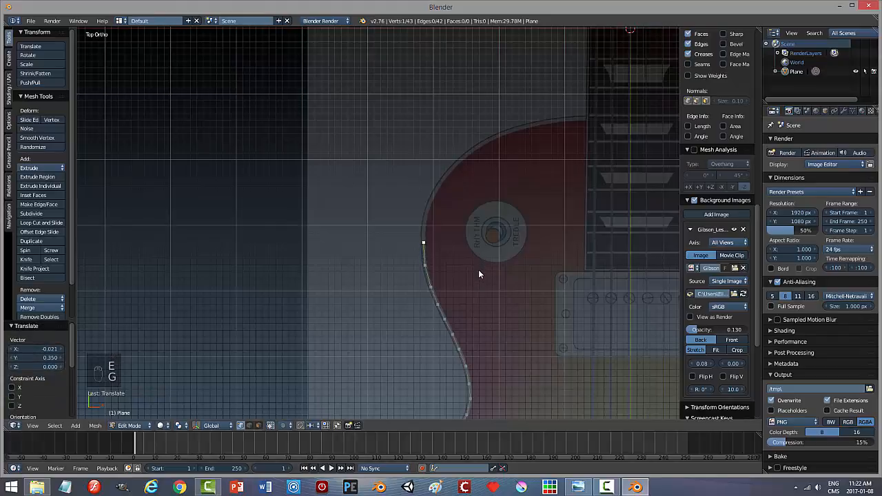
pyautogui.press('e')
pyautogui.press('g')
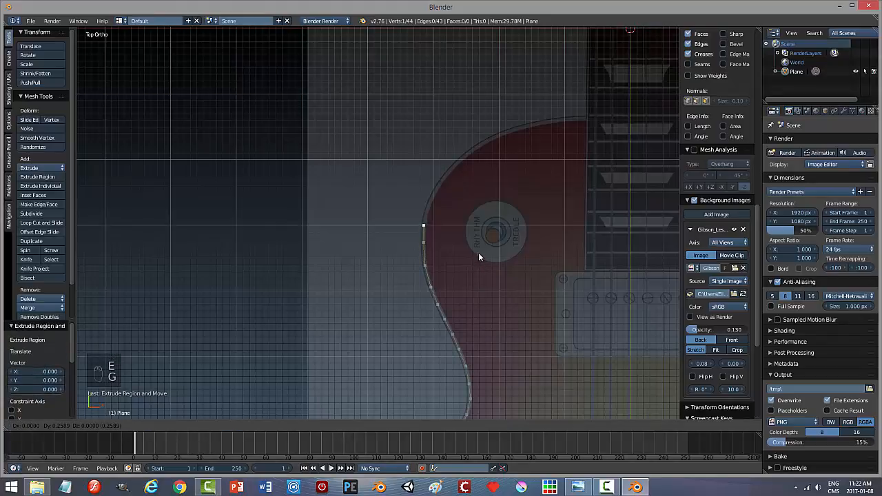
pyautogui.click(480, 251)
# Extrude two vertices where the upper bout turns inward, offset about 0.070, 0.280 and 0.18, 0.32 in X and Y
pyautogui.keyDown('shift'); pyautogui.moveTo(481, 257); pyautogui.dragTo(487, 316, button='middle'); pyautogui.keyUp('shift')
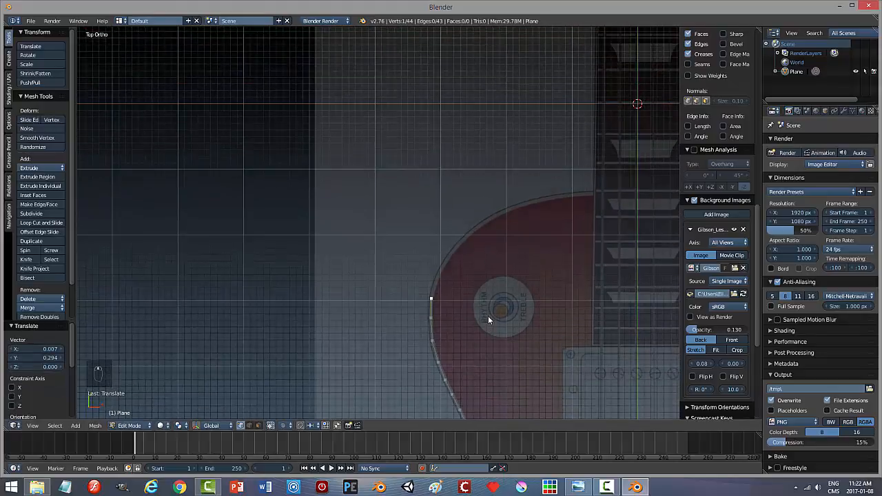
pyautogui.press('e')
pyautogui.press('g')
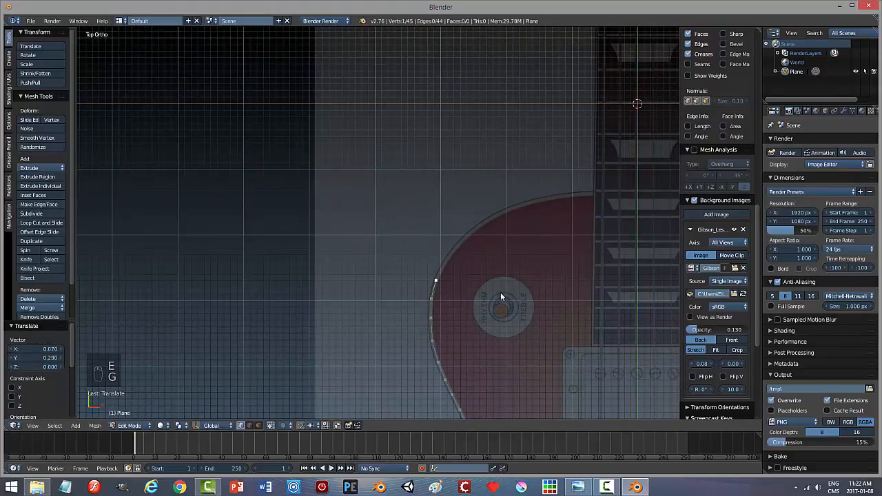
pyautogui.keyDown('shift'); pyautogui.moveTo(504, 306); pyautogui.dragTo(497, 318, button='middle'); pyautogui.keyUp('shift')
pyautogui.press('e')
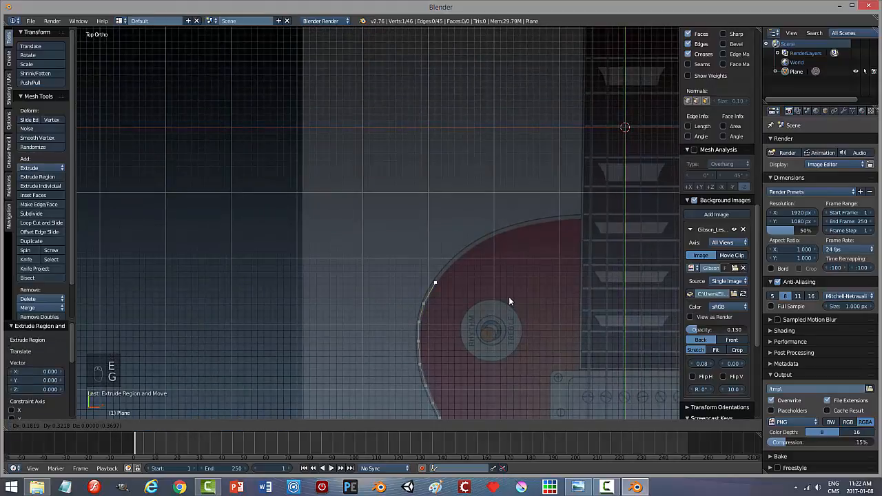
pyautogui.click(509, 305)
# Extrude two vertices around the upper bout's shoulder, offset about 0.189, 0.245 and 0.259, 0.238 in X and Y
pyautogui.press('e')
pyautogui.press('g')
pyautogui.click(517, 298)
pyautogui.keyDown('shift'); pyautogui.moveTo(517, 299); pyautogui.dragTo(488, 327, button='middle'); pyautogui.keyUp('shift')
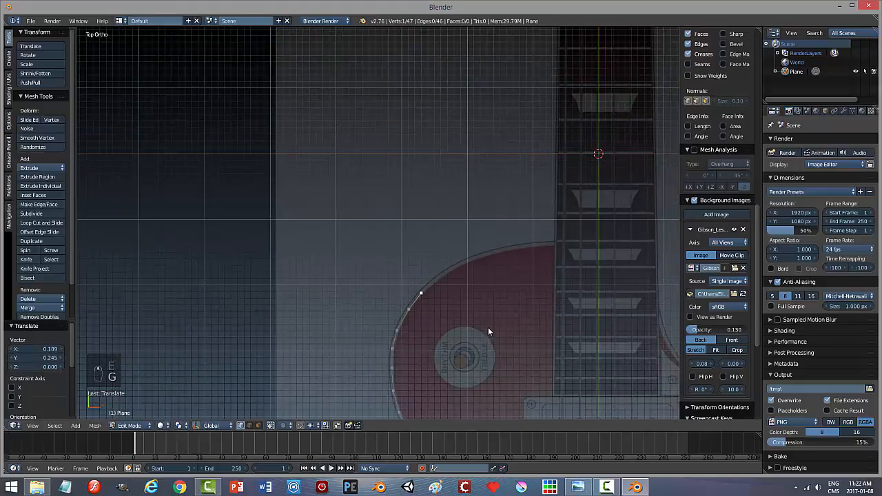
pyautogui.press('e')
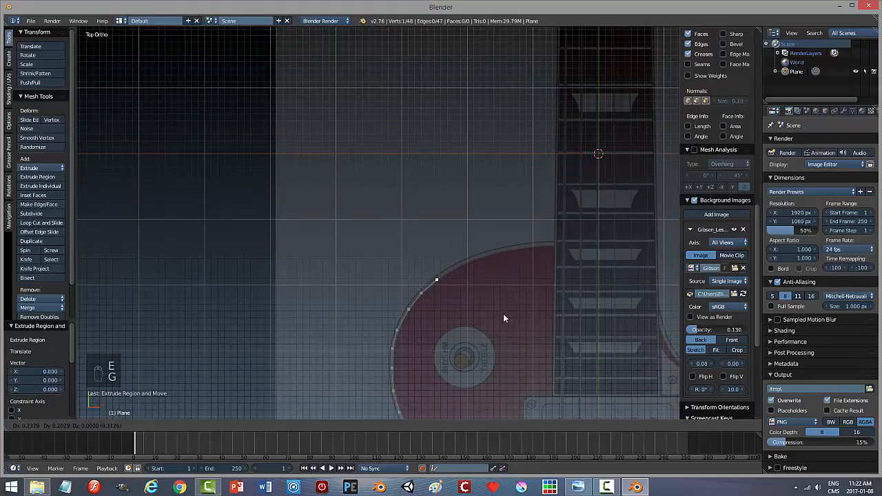
pyautogui.click(504, 315)
# Extrude two vertices over the upper bout toward the neck, offset about 0.308, 0.210 and 0.343, 0.133 in X and Y
pyautogui.press('e')
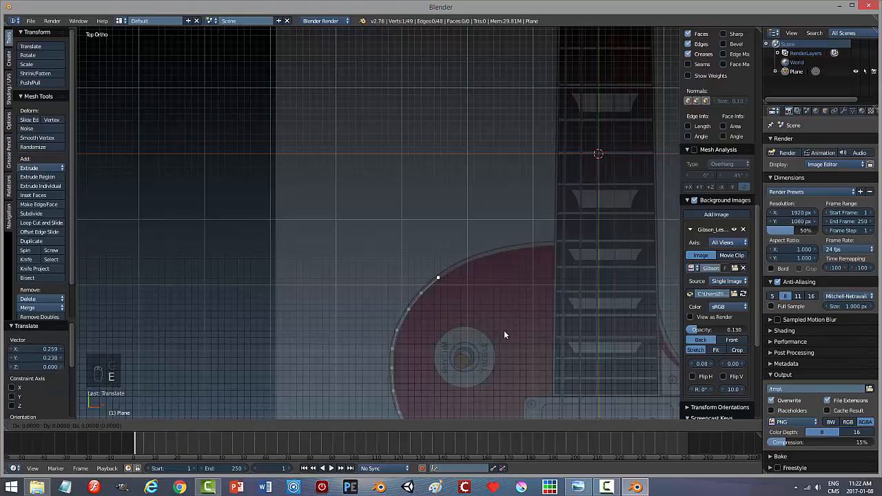
pyautogui.press('g')
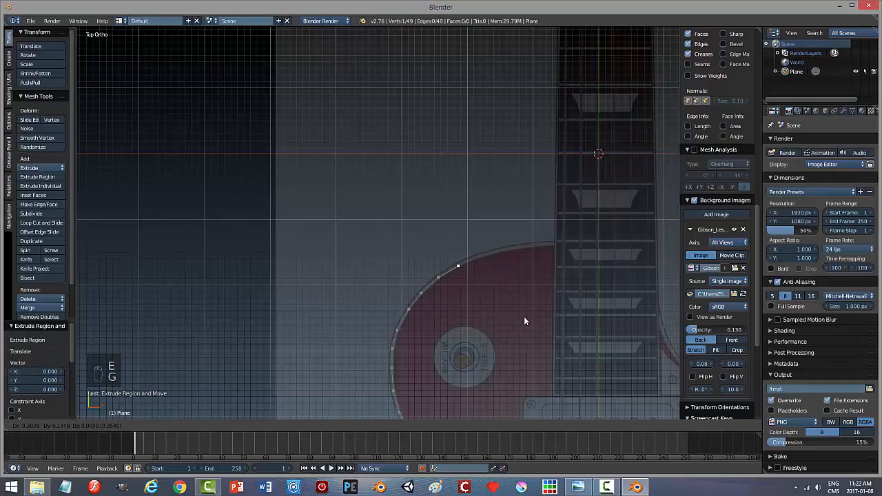
pyautogui.click(524, 322)
pyautogui.keyDown('shift'); pyautogui.moveTo(523, 318); pyautogui.dragTo(464, 353, button='middle'); pyautogui.keyUp('shift')
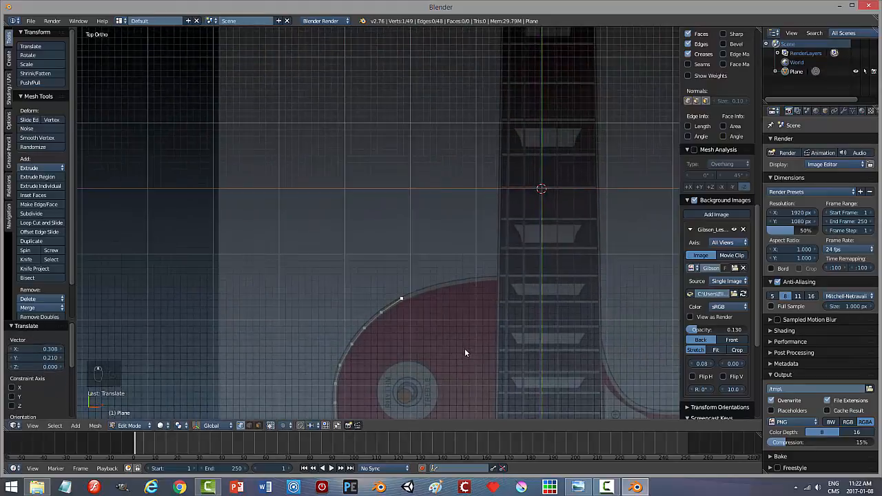
pyautogui.press('e')
pyautogui.press('g')
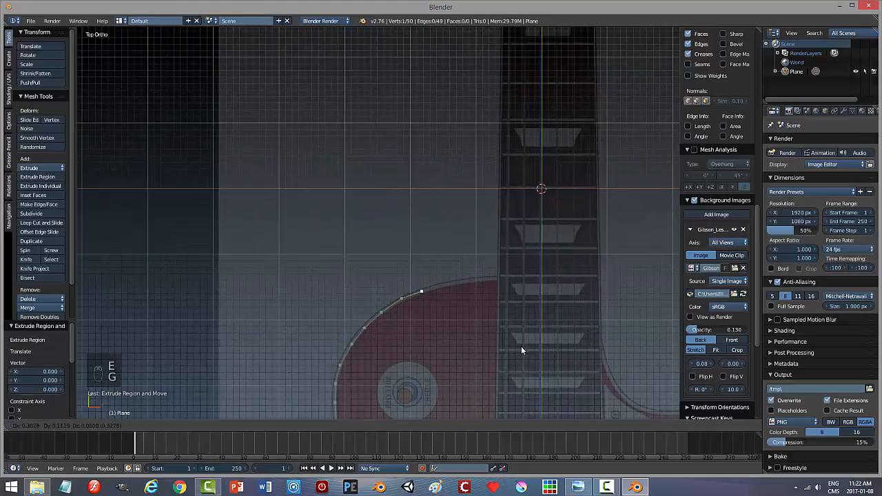
pyautogui.click(523, 345)
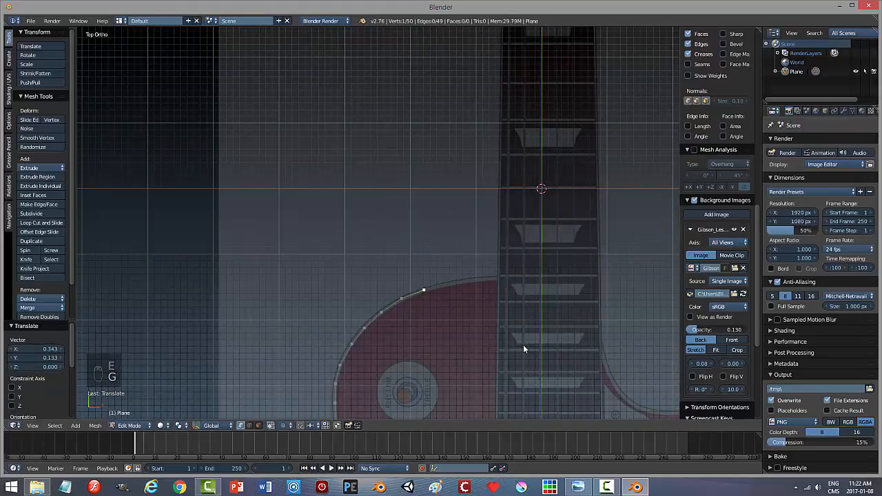
# Extrude two vertices along the flattening top edge near the neck, offset about 0.322, 0.084 and 0.413, 0.070 in X and Y
pyautogui.press('e')
pyautogui.press('g')
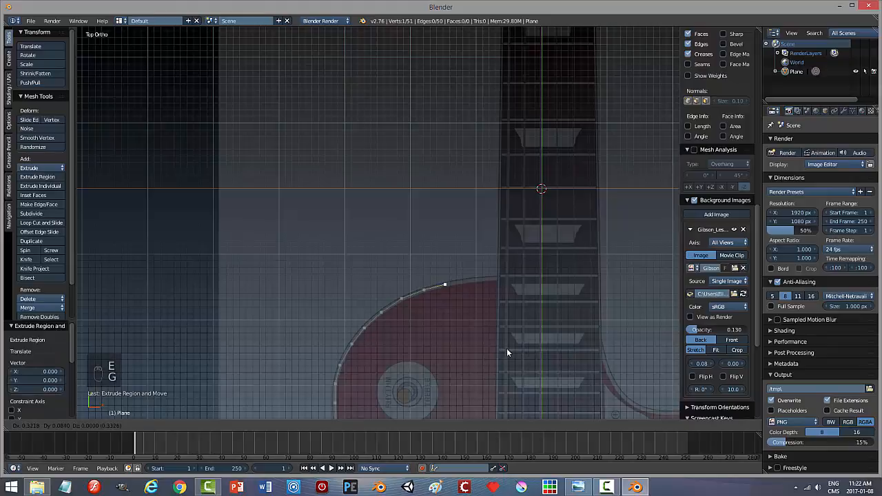
pyautogui.click(506, 348)
pyautogui.keyDown('shift'); pyautogui.moveTo(468, 352); pyautogui.dragTo(405, 329, button='middle'); pyautogui.keyUp('shift')
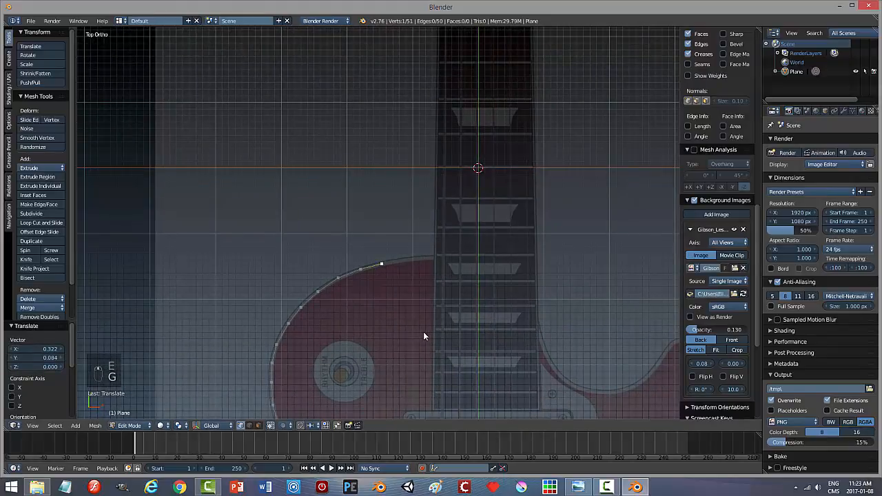
pyautogui.press('e')
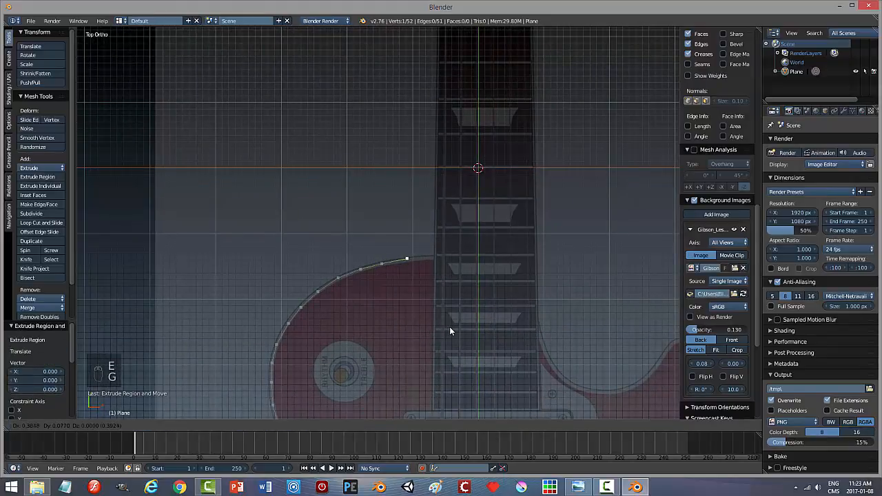
pyautogui.click(451, 328)
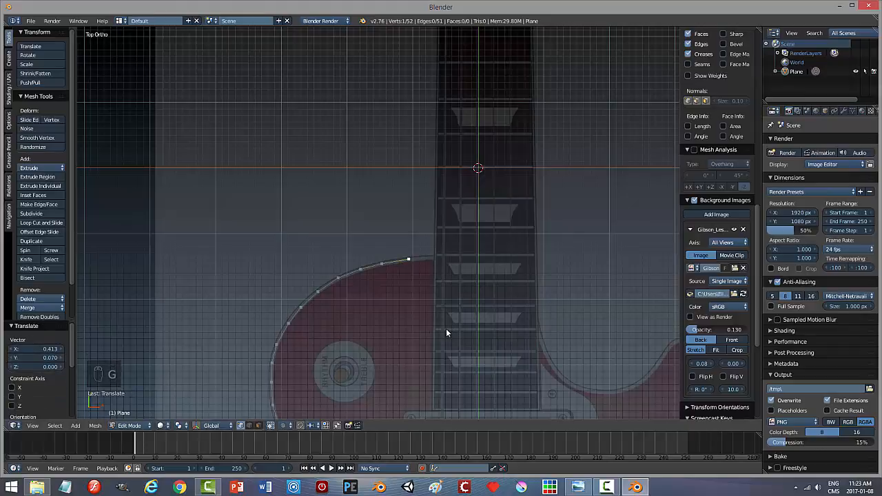
# Extrude two vertices to the neck's near edge and across the neck, offset about 0.392, 0.035 and 1.112, 0.007 in X and Y
pyautogui.press('e')
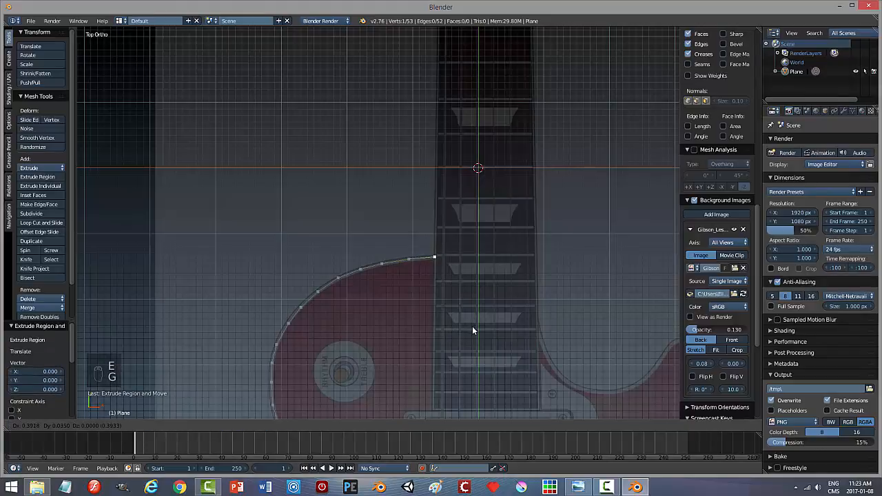
pyautogui.click(472, 327)
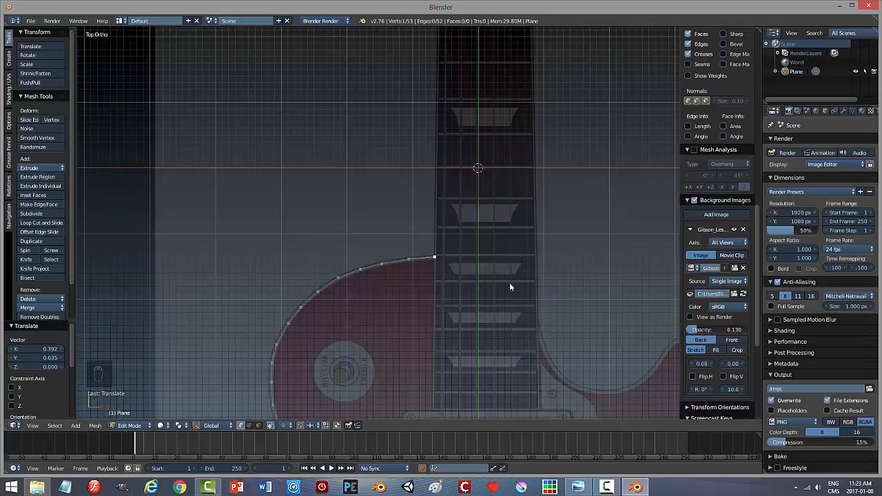
pyautogui.press('e')
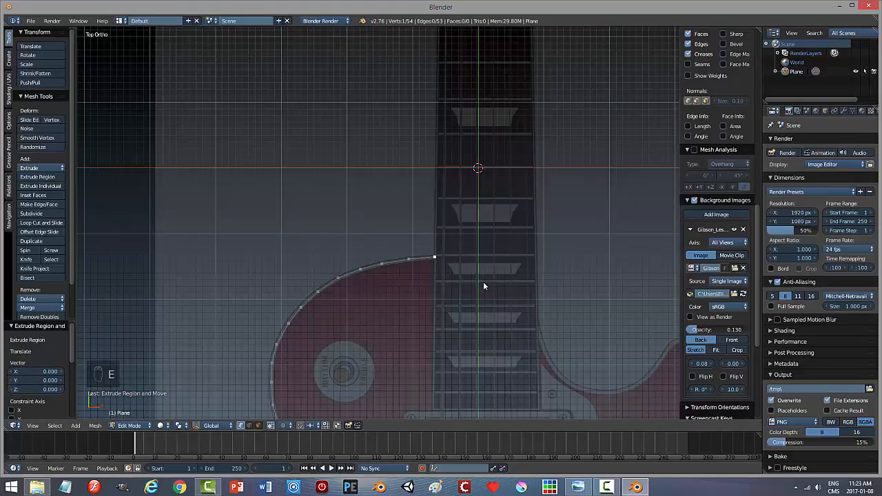
pyautogui.press('g')
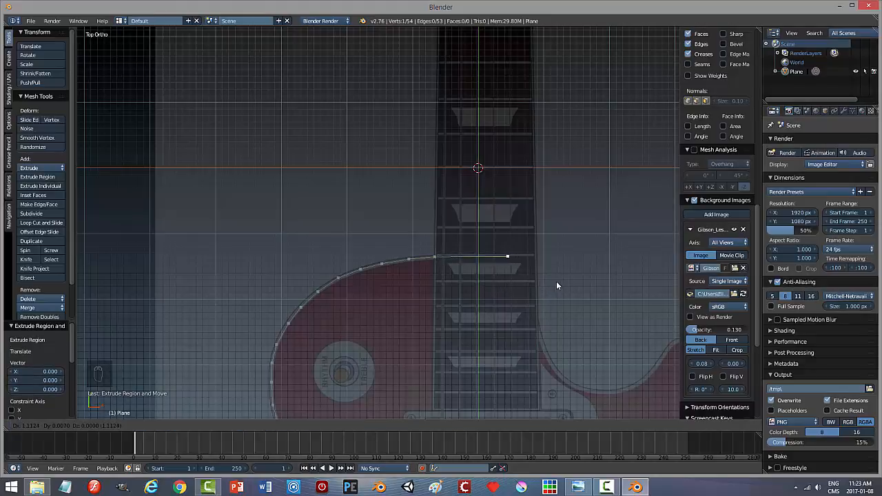
pyautogui.click(557, 285)
# Extrude two closely spaced vertices to round the outline's corner at the far side of the neck
pyautogui.press('e')
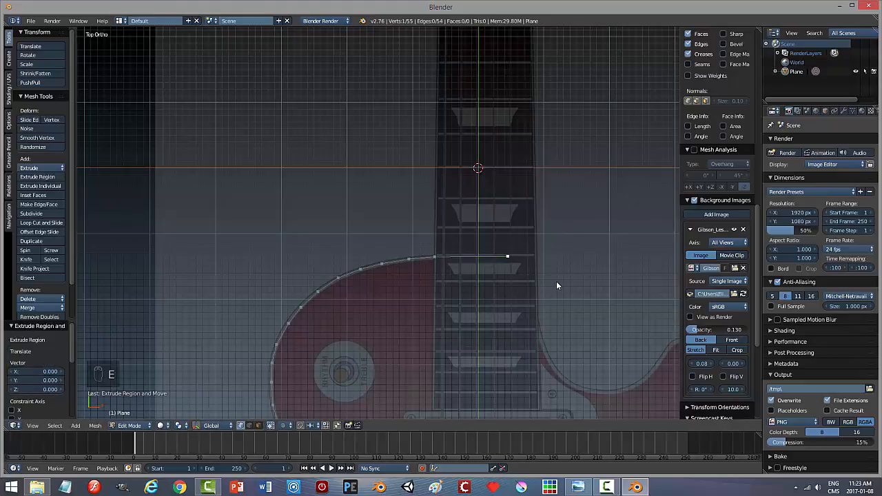
pyautogui.press('g')
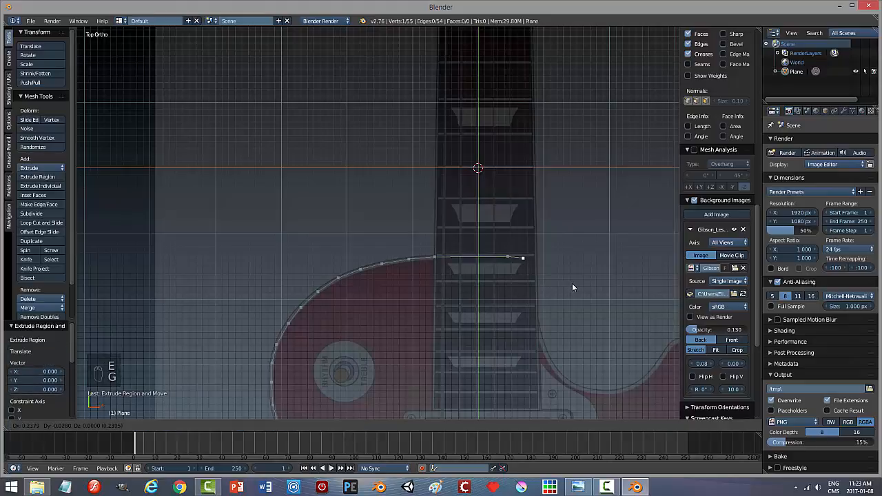
pyautogui.click(570, 285)
pyautogui.press('e')
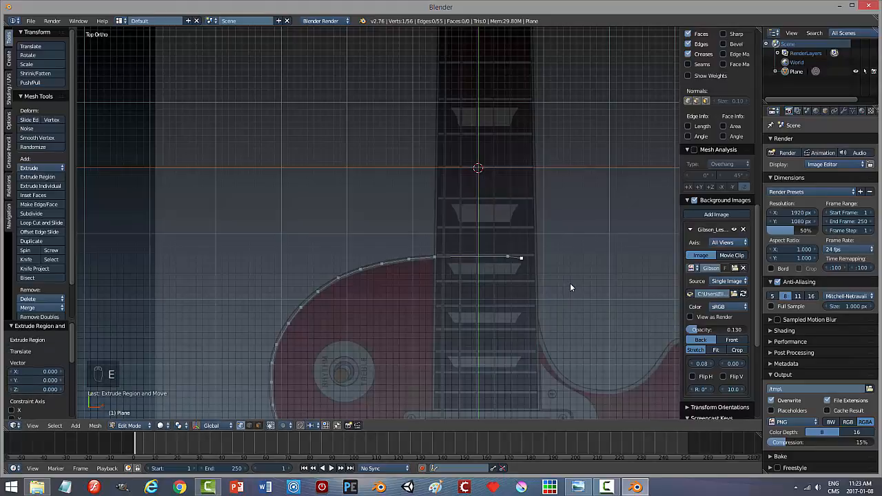
pyautogui.press('g')
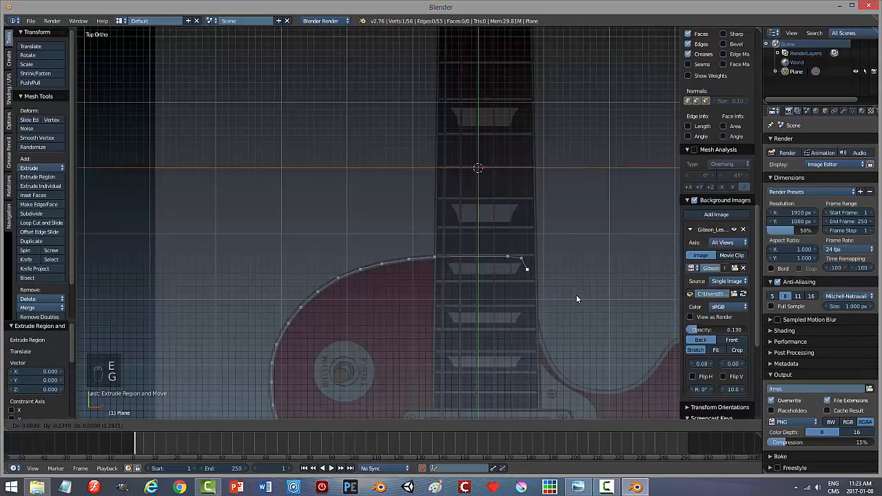
pyautogui.click(573, 286)
# Extrude two vertices down the far side of the neck, offset about 0.063, -0.175 and 0.02, -0.23 in X and Y
pyautogui.press('e')
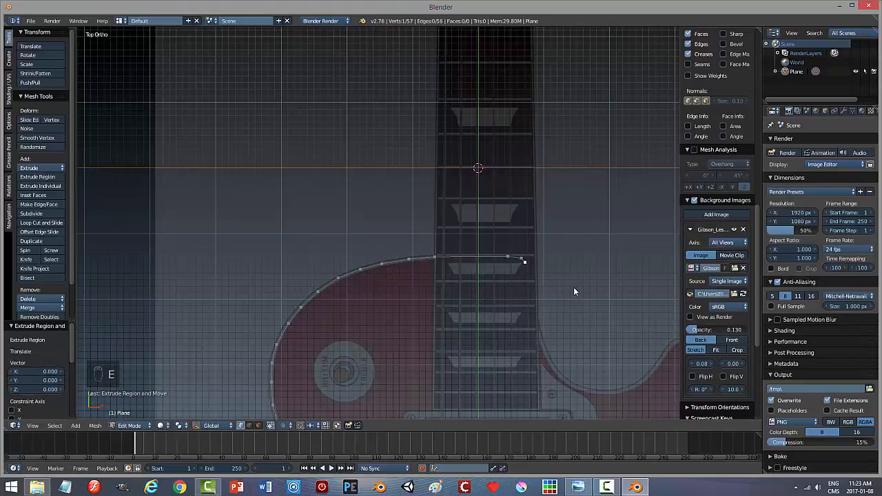
pyautogui.press('g')
pyautogui.click(578, 302)
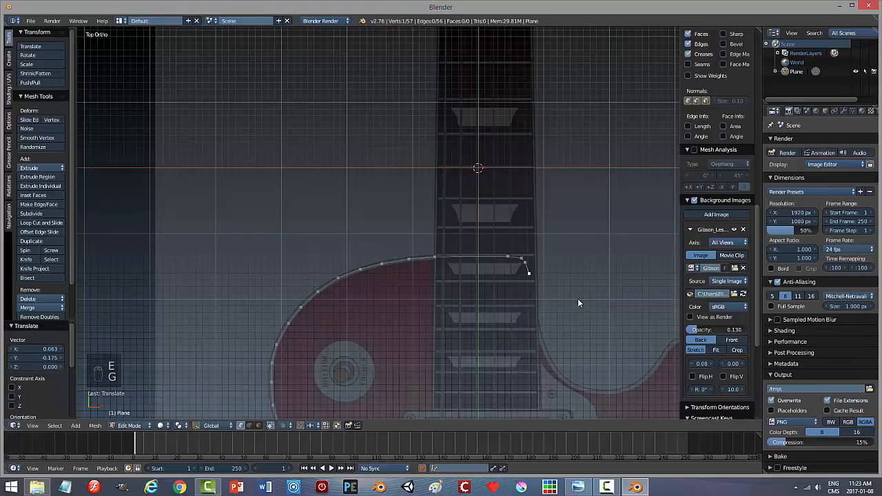
pyautogui.press('e')
pyautogui.press('g')
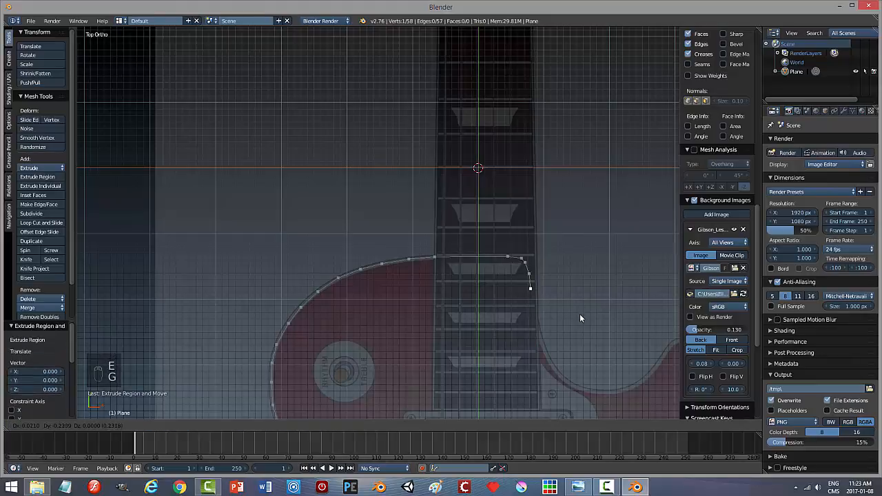
pyautogui.click(579, 313)
# Extrude two more vertices down the neck's far edge toward the cutaway, the second offset about 0.049, -0.252 in X and Y
pyautogui.press('e')
pyautogui.press('g')
pyautogui.click(589, 339)
pyautogui.press('e')
pyautogui.click(595, 351)
# Extrude three vertices into the start of the cutaway, the last two offset about 0.070, -0.217 and 0.091, -0.154 in X and Y
pyautogui.keyDown('shift'); pyautogui.moveTo(586, 308); pyautogui.dragTo(527, 251, button='middle'); pyautogui.keyUp('shift')
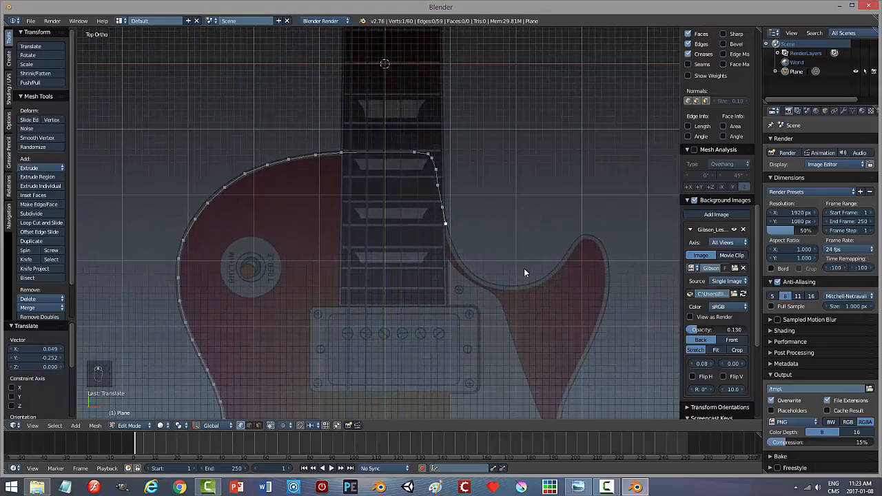
pyautogui.press('e')
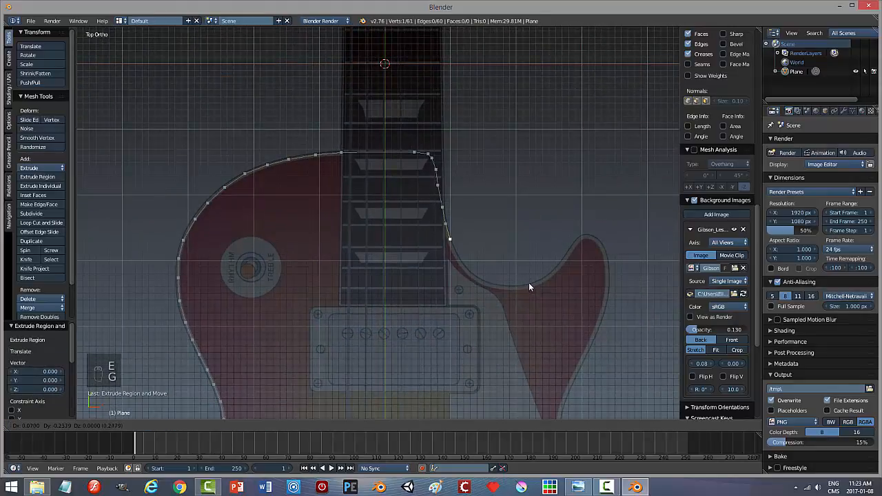
pyautogui.click(528, 282)
pyautogui.press('e')
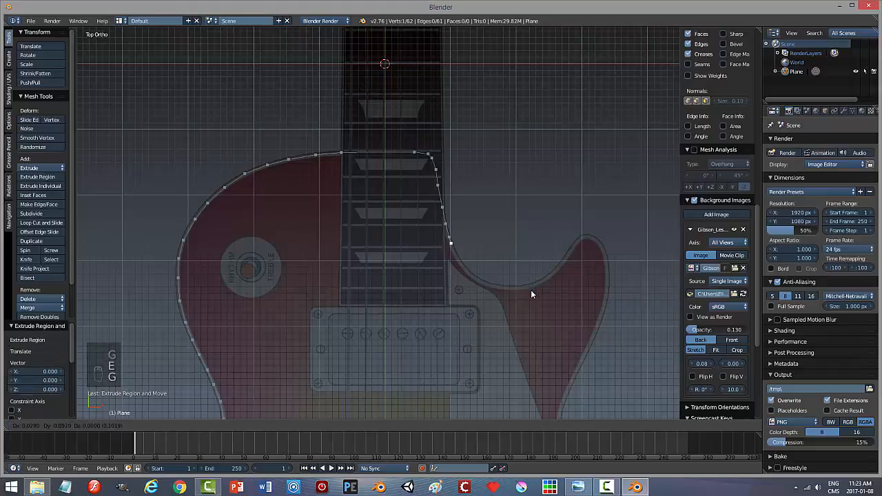
pyautogui.click(532, 296)
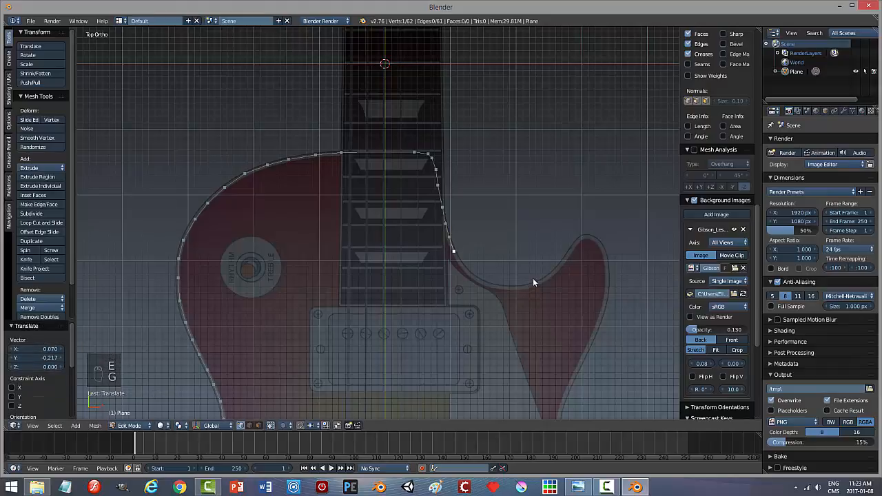
pyautogui.press('e')
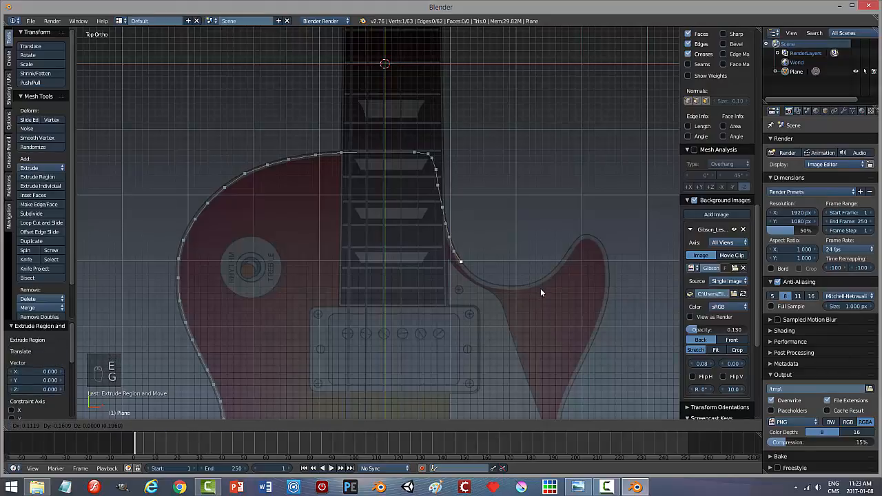
pyautogui.click(539, 288)
# Extrude two vertices along the descending cutaway curve, the first offset about 0.11, -0.13 in X and Y
pyautogui.keyDown('shift'); pyautogui.moveTo(516, 264); pyautogui.dragTo(497, 242, button='middle'); pyautogui.keyUp('shift')
pyautogui.scroll(2, 498, 242)
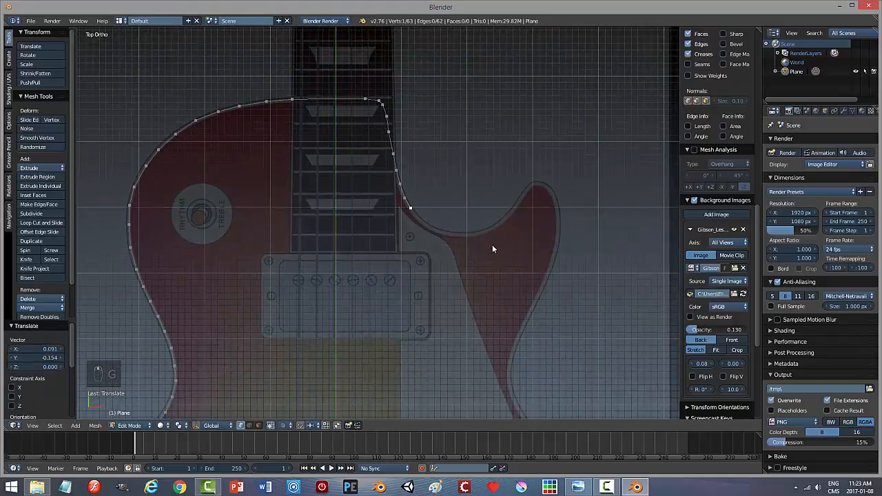
pyautogui.press('e')
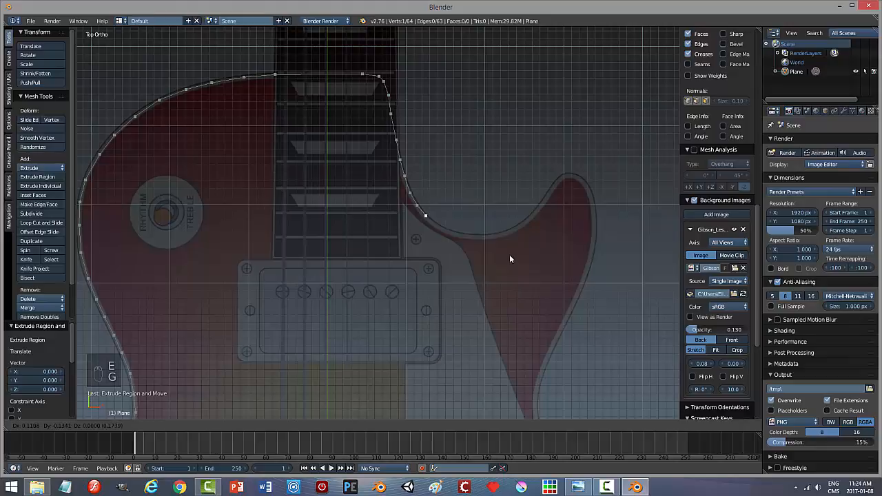
pyautogui.click(510, 259)
pyautogui.press('e')
pyautogui.click(523, 264)
# Extrude two vertices toward the bottom of the cutaway, offset about 0.169, -0.082 and 0.25, -0.07 in X and Y
pyautogui.press('e')
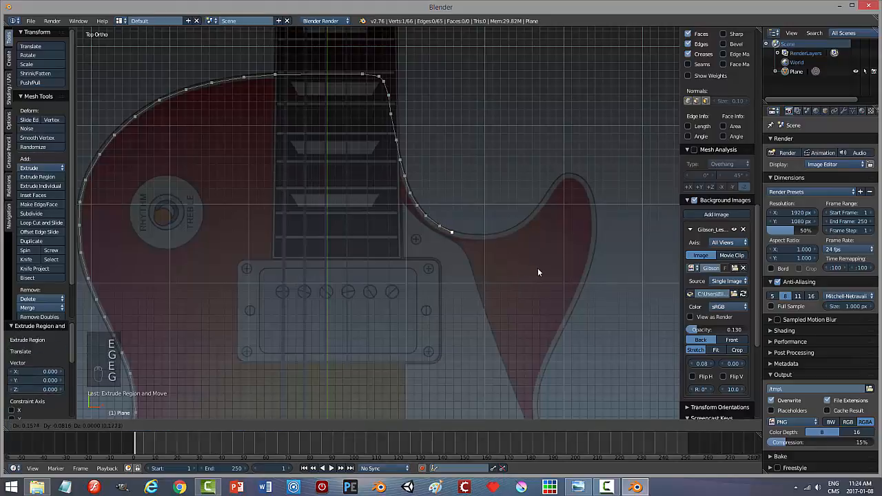
pyautogui.click(539, 271)
pyautogui.press('e')
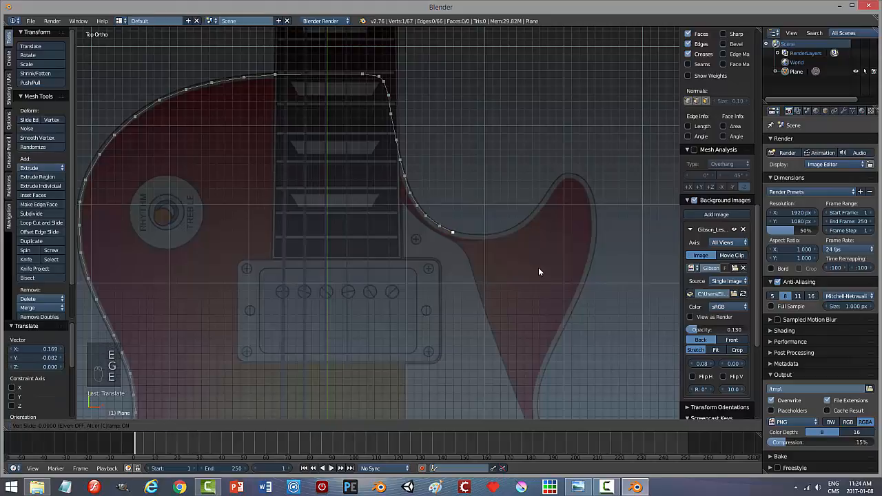
pyautogui.click(539, 268)
pyautogui.press('Escape')
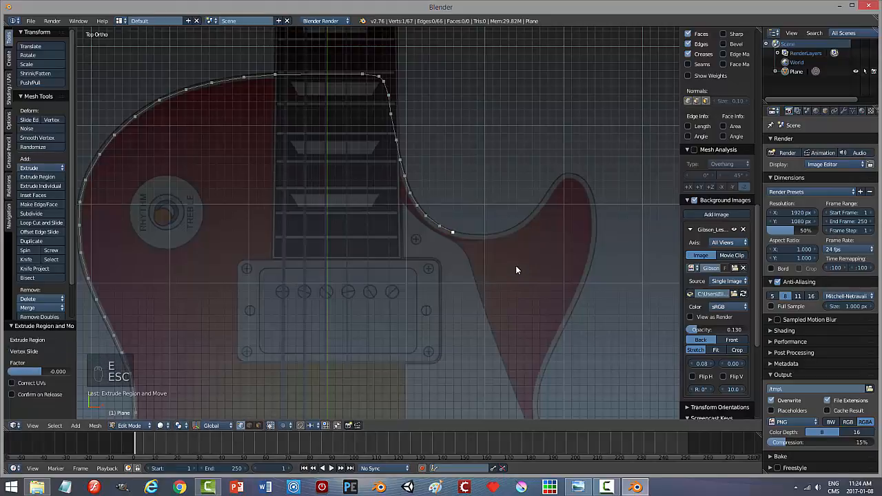
pyautogui.press('g')
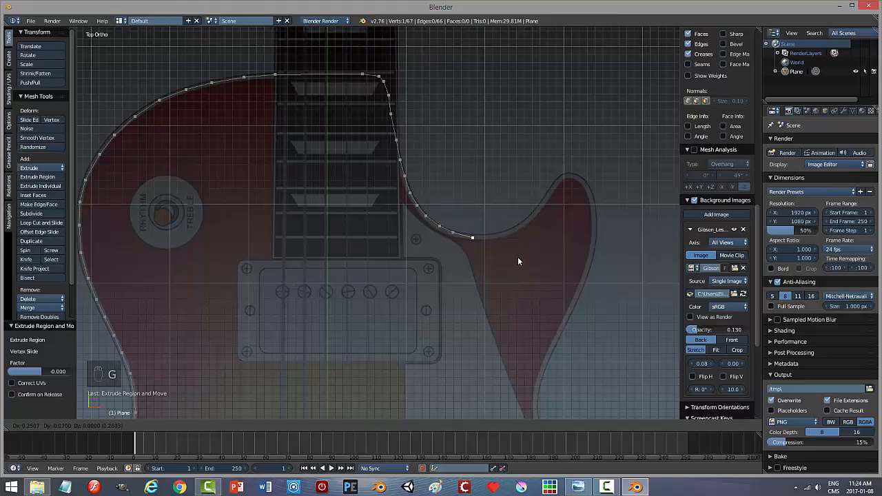
pyautogui.click(518, 260)
# Extrude three vertices through the cutaway's lowest point and up its far side, the last offset about 0.140, 0.111 in X and Y
pyautogui.press('e')
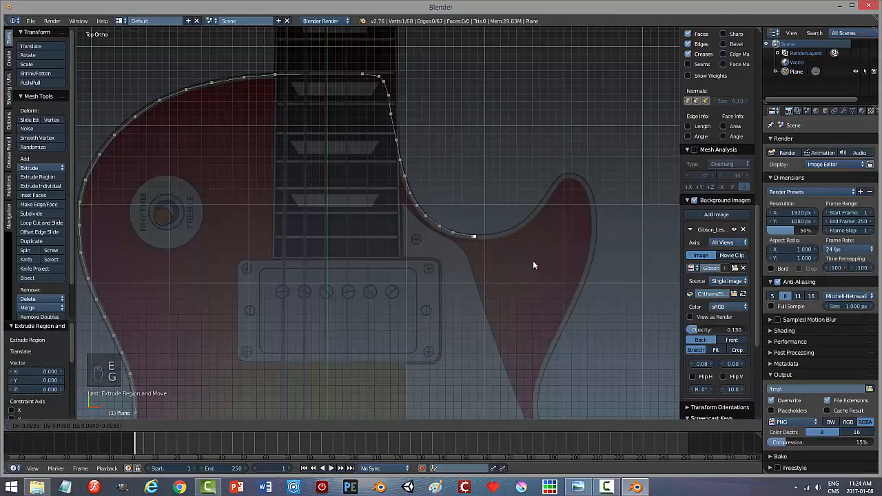
pyautogui.click(545, 259)
pyautogui.press('e')
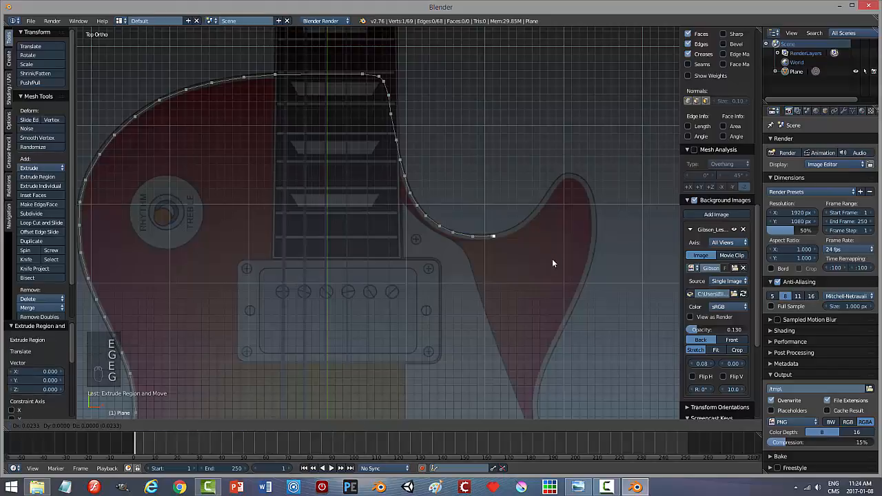
pyautogui.click(565, 256)
pyautogui.press('e')
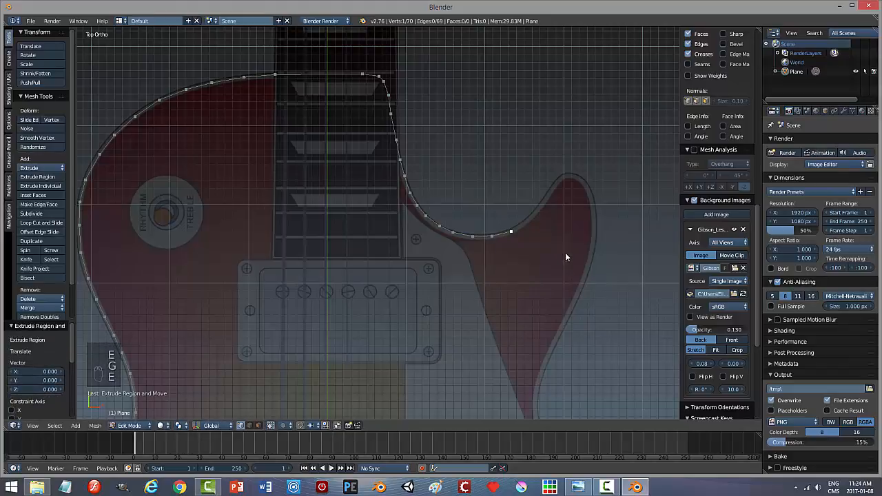
pyautogui.click(576, 250)
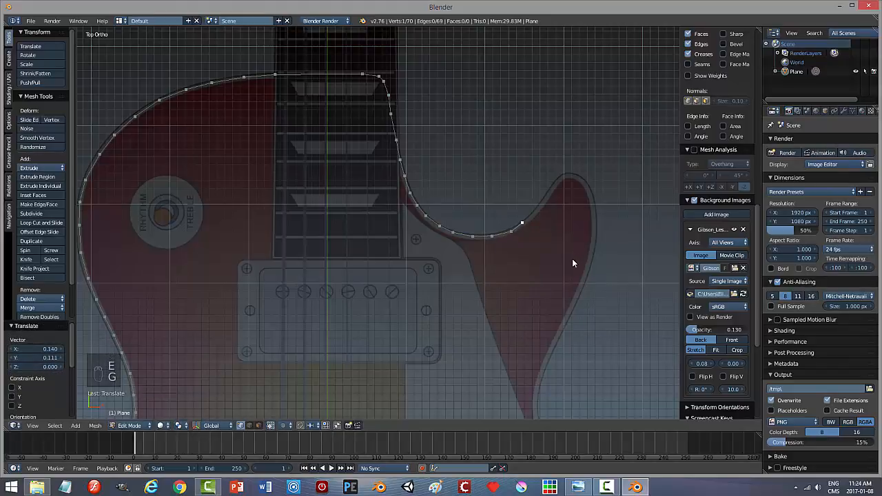
# Extrude a vertex toward the horn, offset about 0.163, 0.140 in X and Y, and nudge the preceding vertex about 0.017, -0.012
pyautogui.press('e')
pyautogui.click(587, 245)
pyautogui.rightClick(523, 226)
pyautogui.press('g')
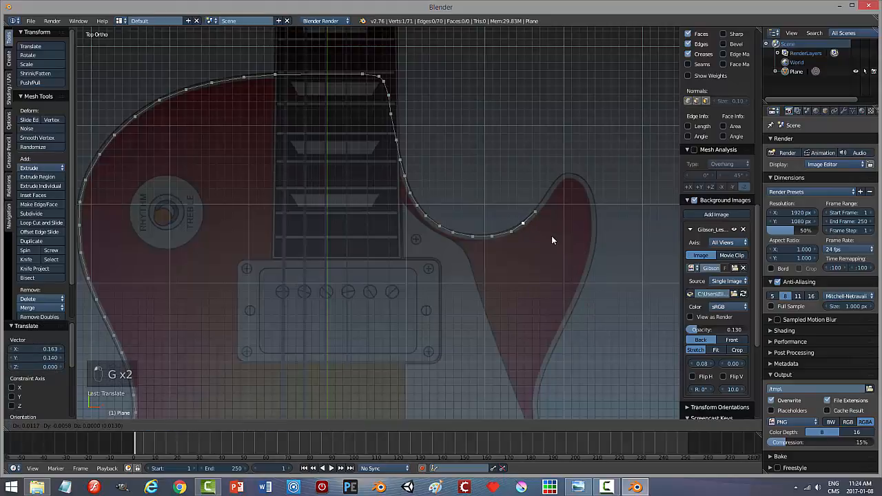
pyautogui.click(558, 215)
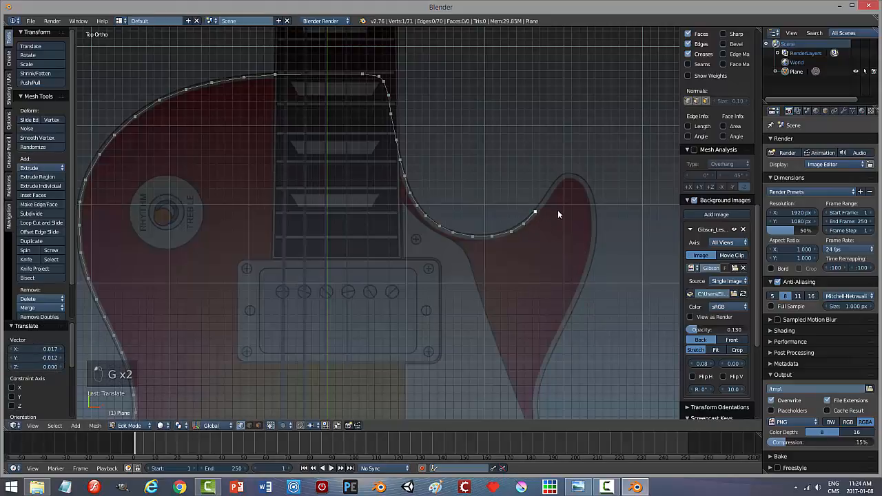
# Extrude three vertices up the horn's inner edge to its tip, the last offset about 0.099, 0.070 in X and Y
pyautogui.press('e')
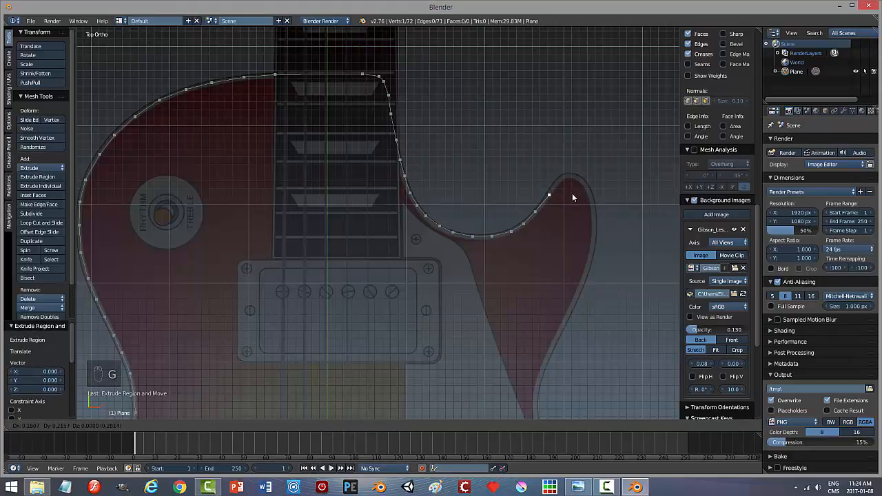
pyautogui.click(572, 194)
pyautogui.press('e')
pyautogui.click(572, 194)
pyautogui.press('g')
pyautogui.click(581, 181)
pyautogui.press('e')
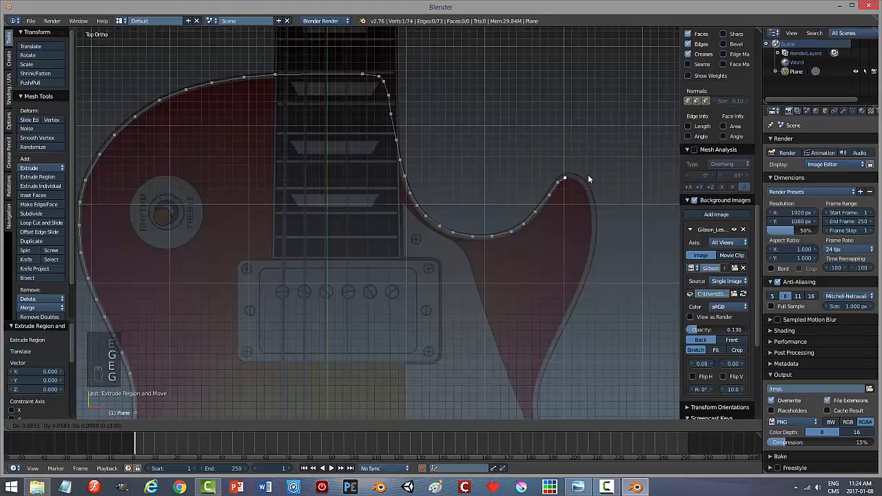
pyautogui.click(589, 177)
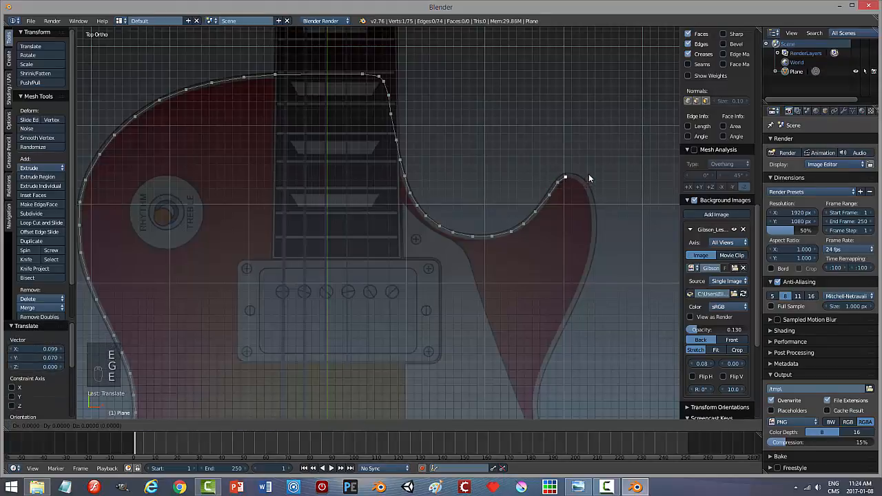
# Extrude two vertices over the horn's rounded tip, the first offset about 0.13, -0.01 in X and Y
pyautogui.press('e')
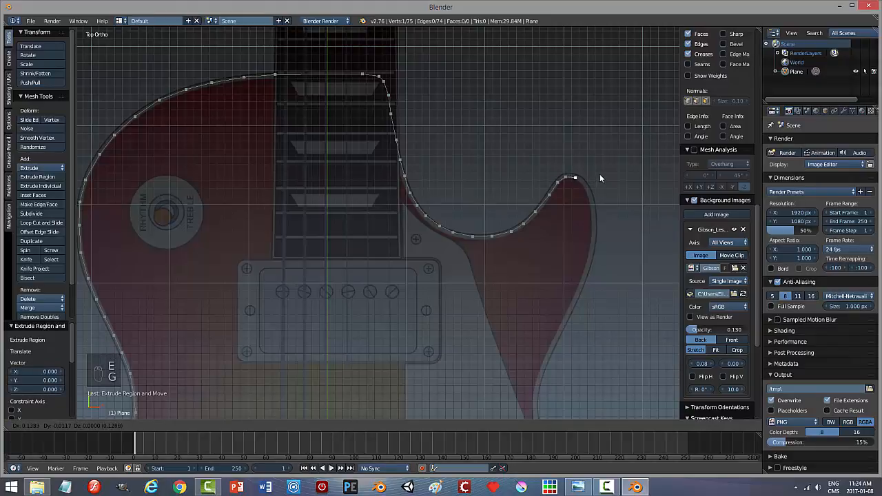
pyautogui.click(599, 176)
pyautogui.press('e')
pyautogui.click(606, 228)
# Extrude two vertices down the horn's outer edge, offset about 0.099, -0.204 and 0.029, -0.181 in X and Y
pyautogui.press('e')
pyautogui.click(613, 244)
pyautogui.press('e')
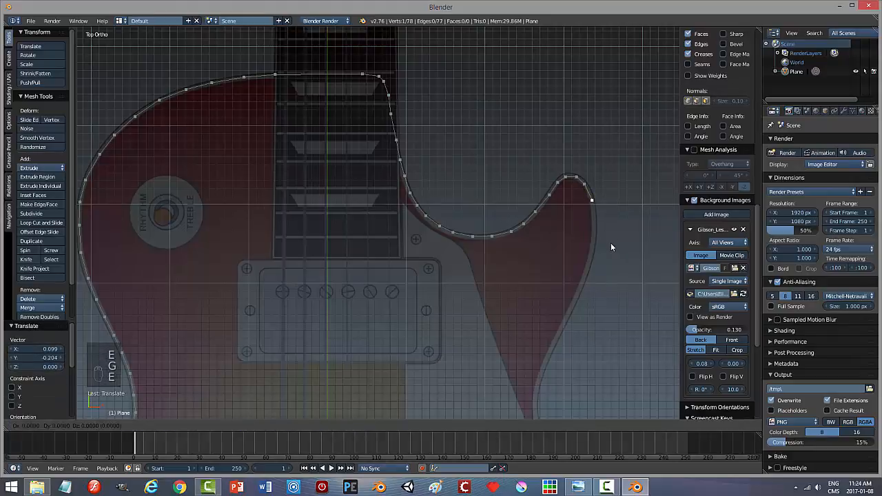
pyautogui.click(612, 258)
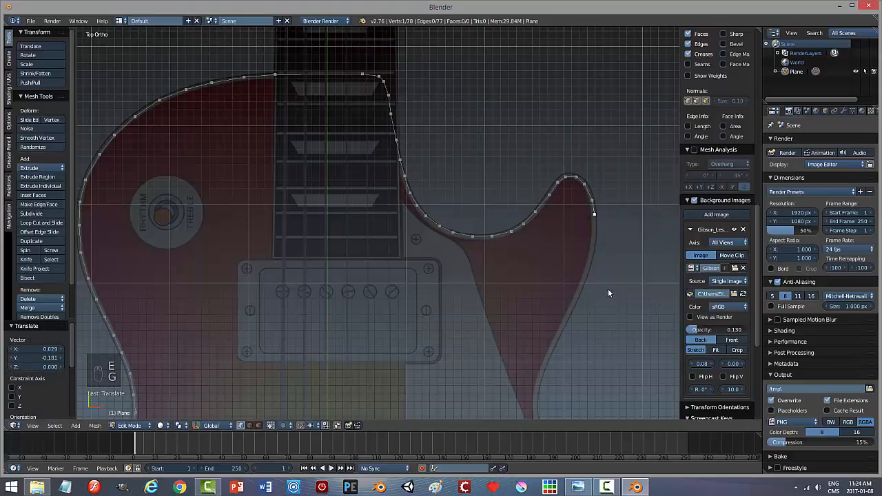
pyautogui.keyDown('shift'); pyautogui.moveTo(609, 293); pyautogui.dragTo(557, 252, button='middle'); pyautogui.keyUp('shift')
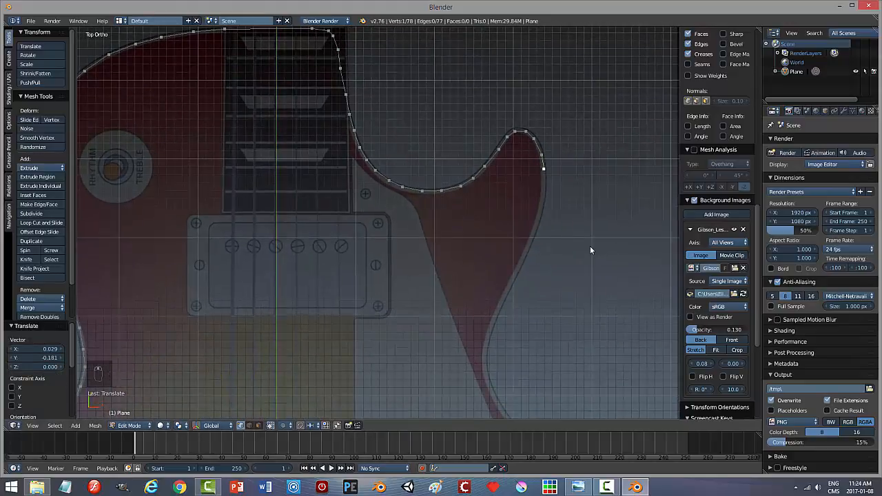
# Extrude three vertices down the horn's outer edge, the last two offset about -0.023, -0.198 and -0.087, -0.315 in X and Y
pyautogui.press('e')
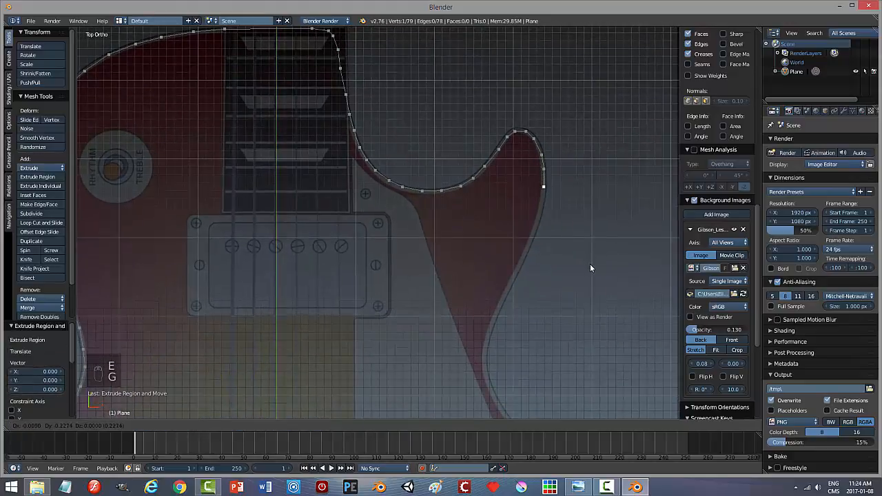
pyautogui.click(590, 269)
pyautogui.press('e')
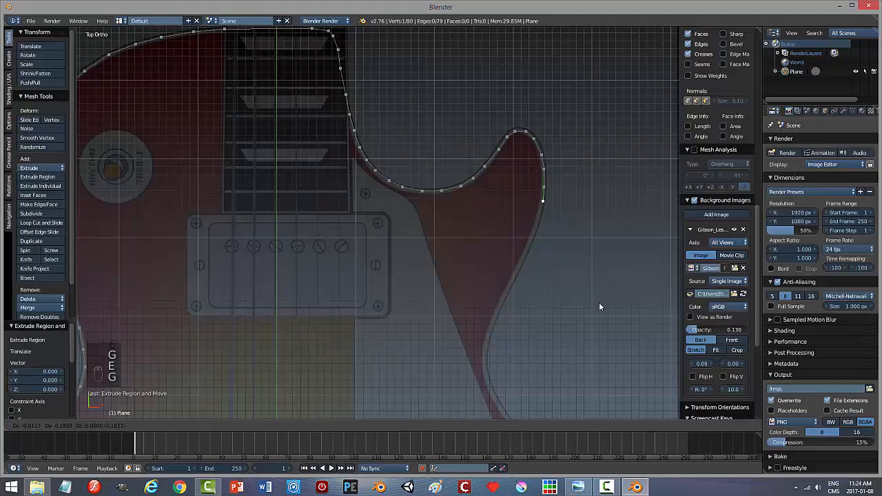
pyautogui.click(598, 309)
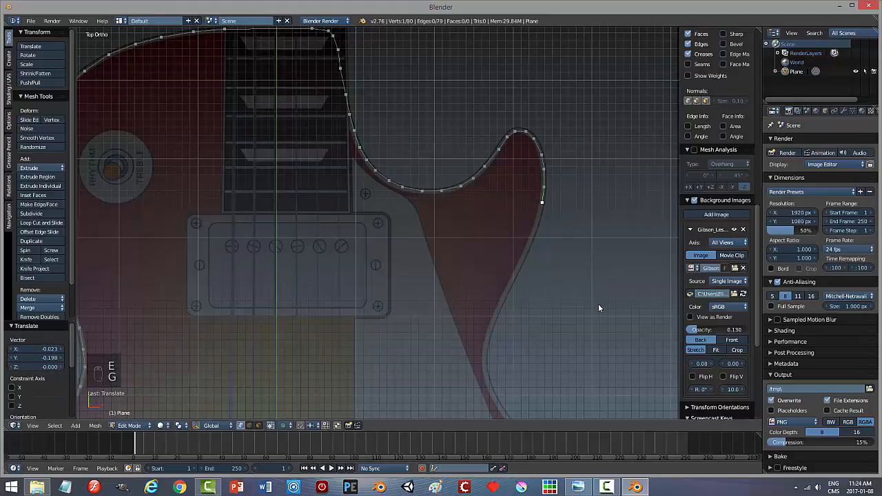
pyautogui.press('e')
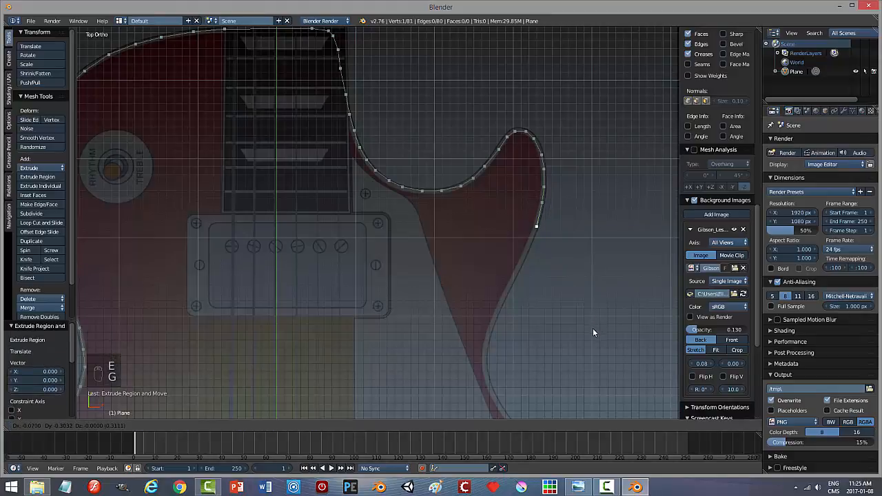
pyautogui.click(591, 328)
# Extrude three vertices from the horn toward the waist, the last two offset about -0.152, -0.326 and -0.128, -0.286 in X and Y
pyautogui.keyDown('shift'); pyautogui.moveTo(589, 328); pyautogui.dragTo(589, 231, button='middle'); pyautogui.keyUp('shift')
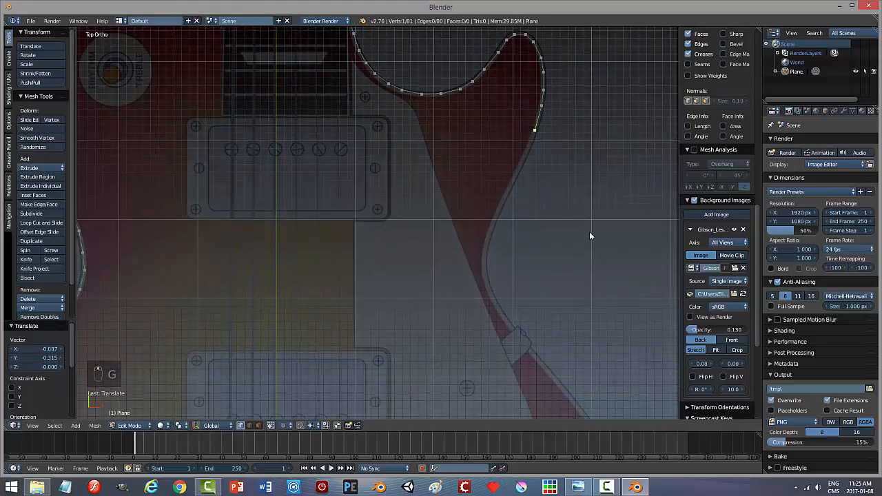
pyautogui.press('e')
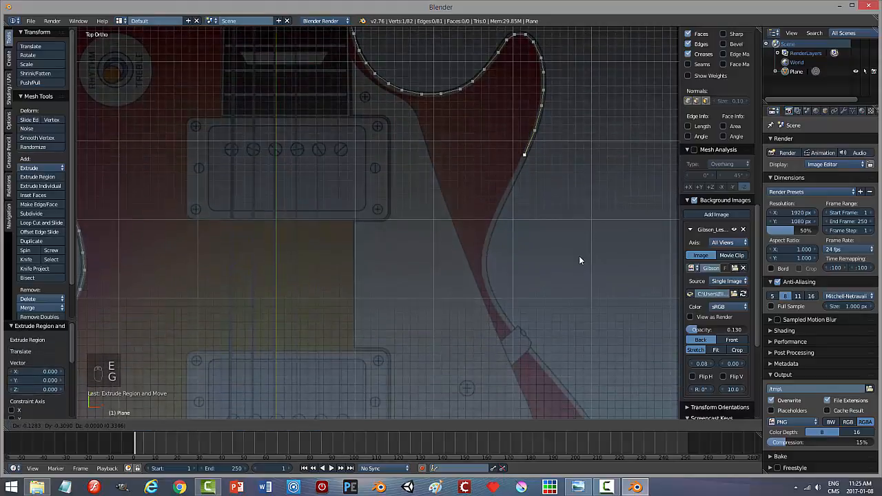
pyautogui.click(579, 258)
pyautogui.press('e')
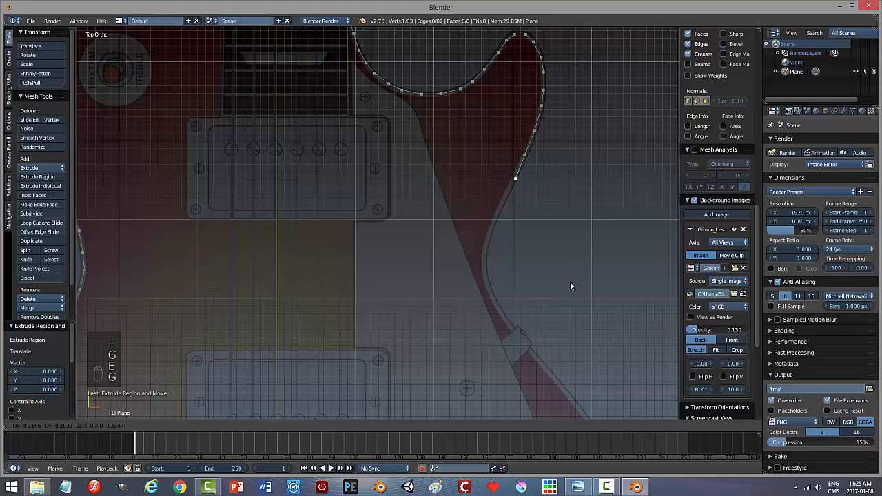
pyautogui.click(569, 285)
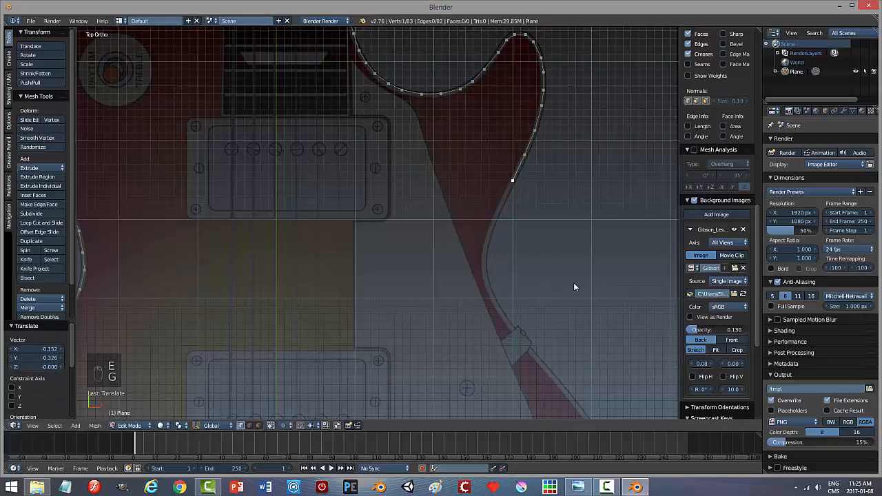
pyautogui.press('e')
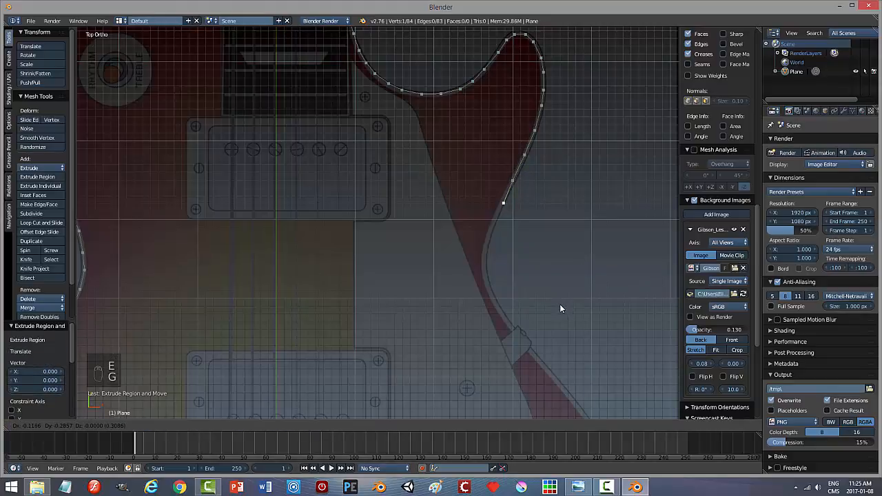
pyautogui.click(560, 304)
# Extrude two vertices into the upper part of the waist curve, the last offset about -0.076, -0.292 in X and Y
pyautogui.keyDown('shift'); pyautogui.moveTo(553, 323); pyautogui.dragTo(561, 281, button='middle'); pyautogui.keyUp('shift')
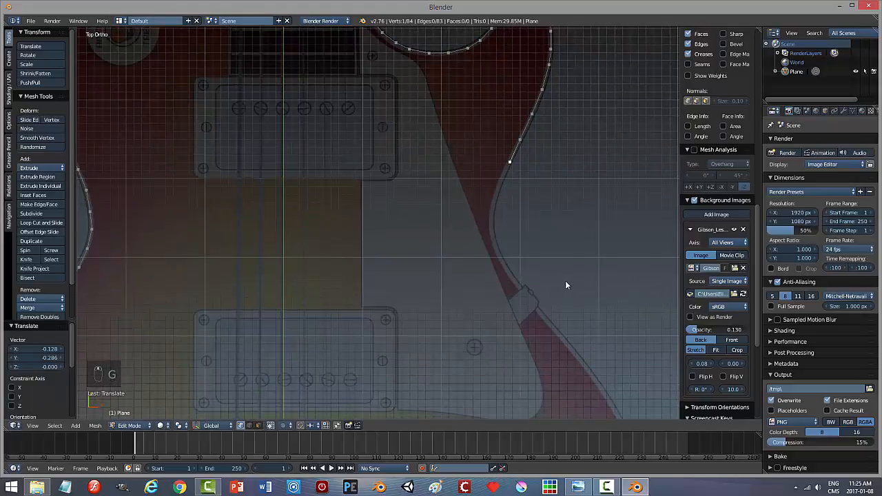
pyautogui.press('e')
pyautogui.click(556, 305)
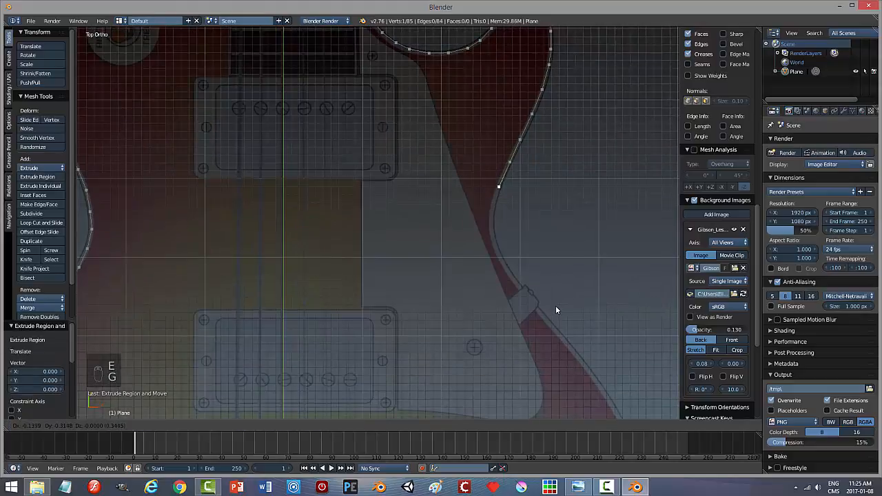
pyautogui.press('e')
pyautogui.press('g')
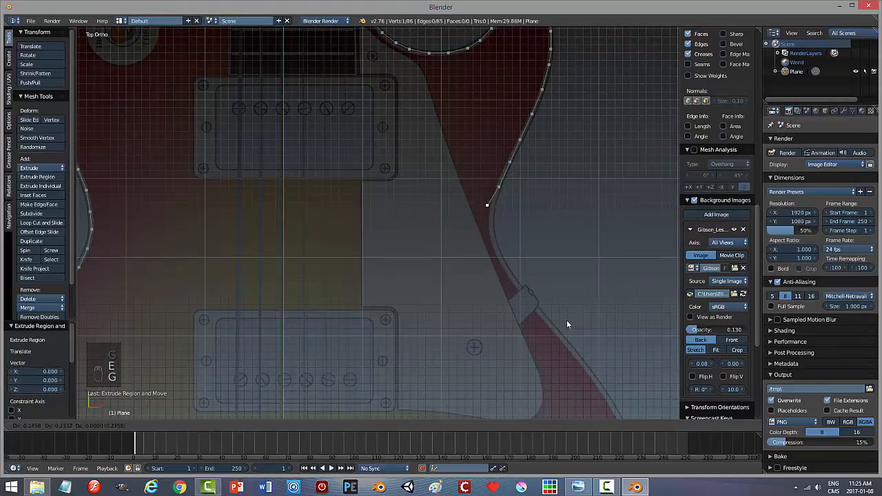
pyautogui.click(573, 315)
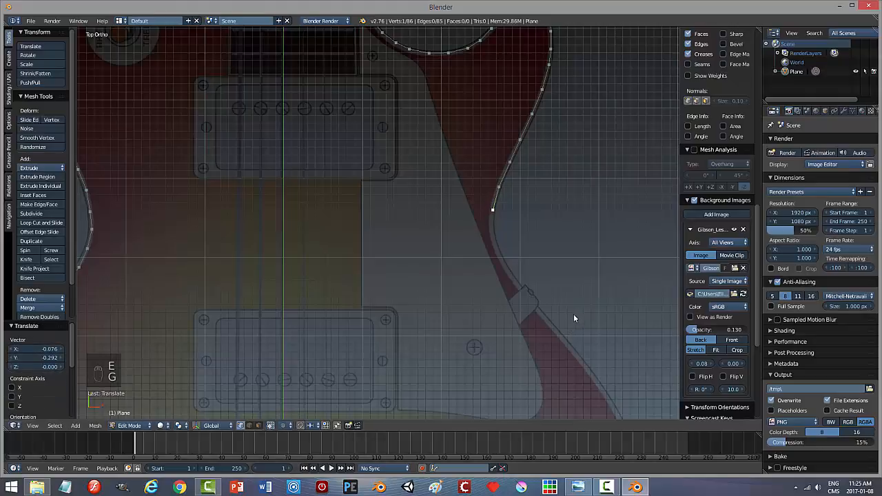
# Extrude two vertices around the innermost point of the waist, the last offset about 0.035, -0.210 in X and Y
pyautogui.press('e')
pyautogui.click(573, 331)
pyautogui.press('e')
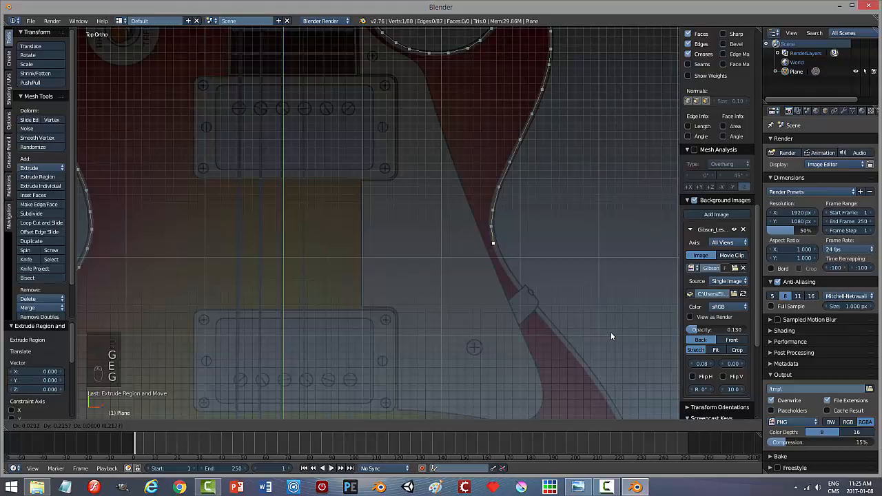
pyautogui.click(610, 331)
# Extrude two vertices along the outline from the waist down to just above the pickguard bracket
pyautogui.keyDown('shift'); pyautogui.moveTo(602, 320); pyautogui.dragTo(578, 223, button='middle'); pyautogui.keyUp('shift')
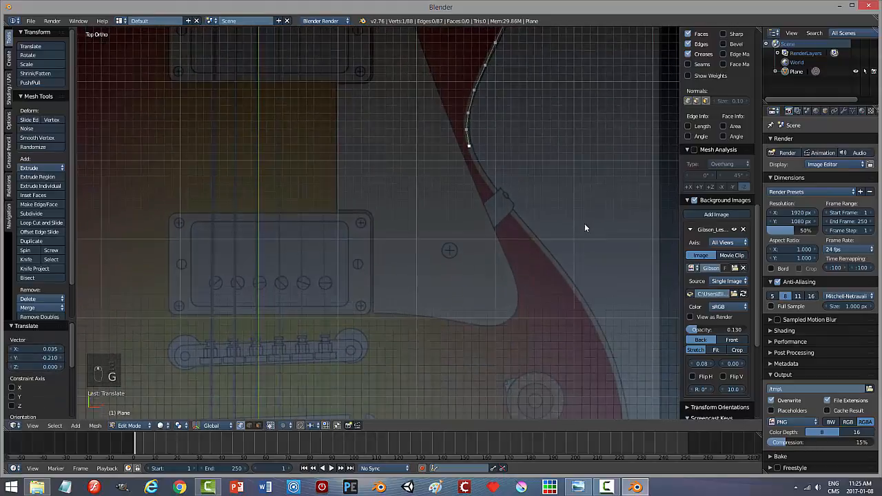
pyautogui.press('e')
pyautogui.click(584, 224)
pyautogui.press('g')
pyautogui.click(592, 244)
pyautogui.press('e')
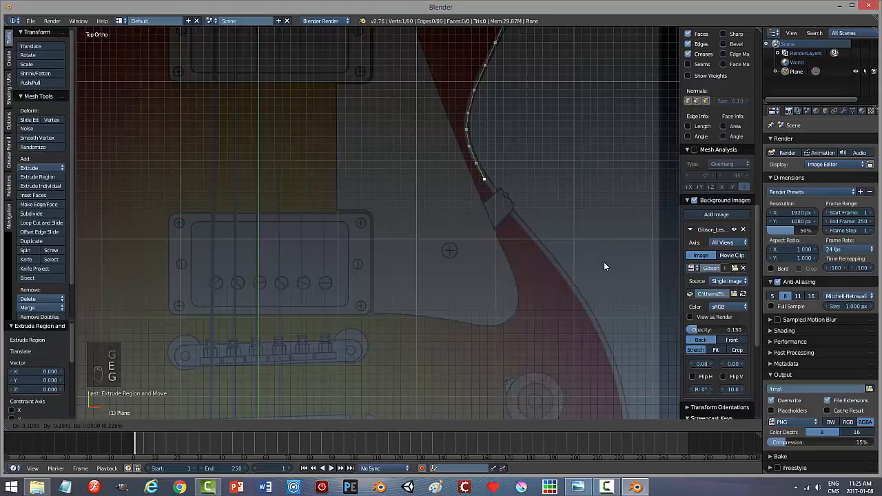
pyautogui.click(608, 262)
# Extrude two vertices past the pickguard bracket, the last offset about 0.210, -0.239 in X and Y
pyautogui.press('e')
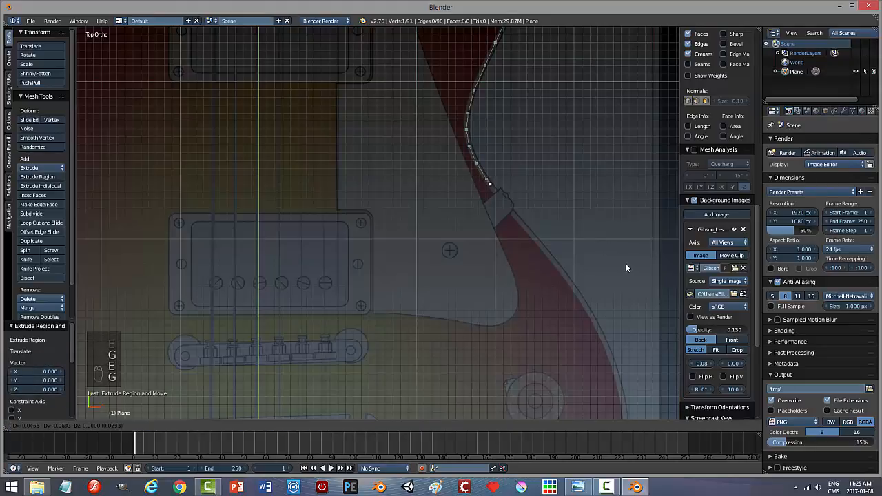
pyautogui.click(629, 276)
pyautogui.keyDown('shift'); pyautogui.moveTo(629, 275); pyautogui.dragTo(590, 164, button='middle'); pyautogui.keyUp('shift')
pyautogui.press('e')
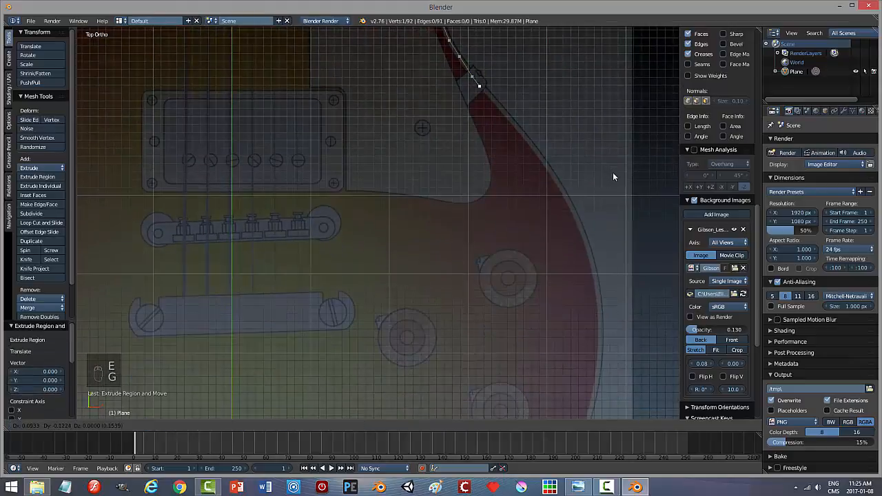
pyautogui.click(619, 182)
# Extrude two vertices below the pickguard bracket onto the lower bout, the last offset about 0.192, -0.227 in X and Y
pyautogui.keyDown('shift'); pyautogui.moveTo(584, 191); pyautogui.dragTo(573, 173, button='middle'); pyautogui.keyUp('shift')
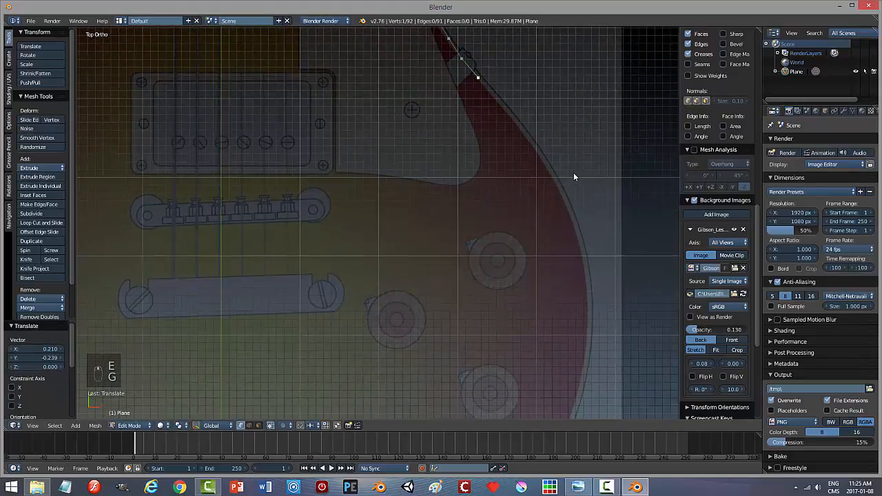
pyautogui.press('e')
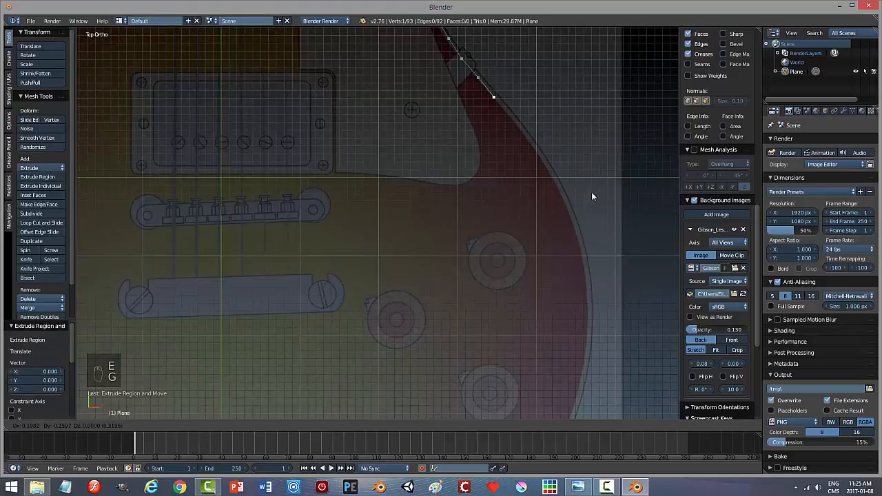
pyautogui.click(592, 196)
pyautogui.press('e')
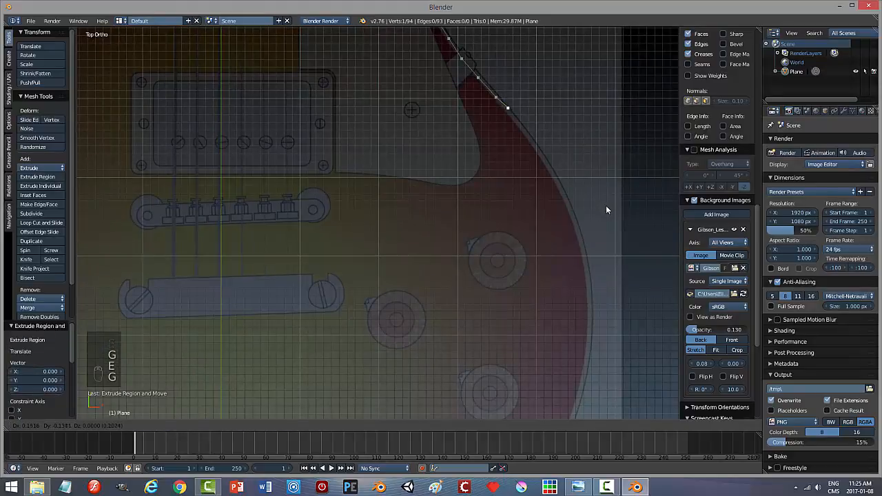
pyautogui.click(610, 210)
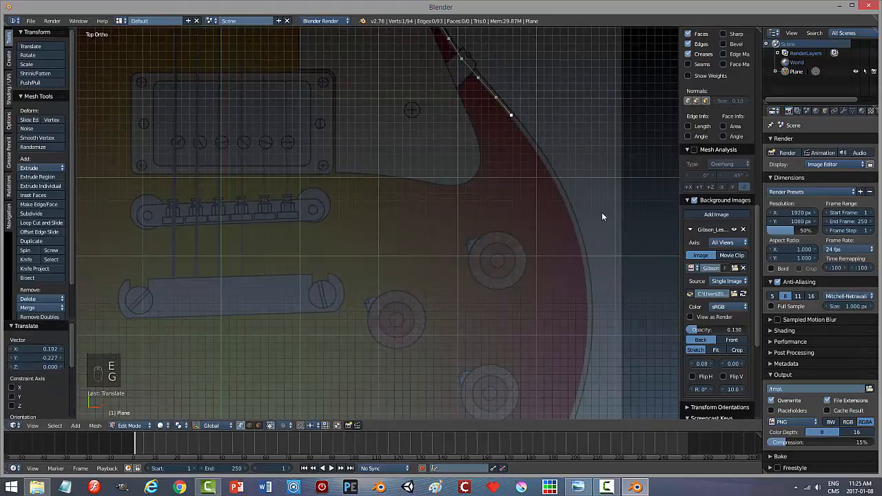
# Extrude three vertices down the lower bout, offset about 0.210, -0.286, then 0.181, -0.257 and 0.163, -0.257 in X and Y
pyautogui.keyDown('shift'); pyautogui.moveTo(602, 212); pyautogui.dragTo(572, 167, button='middle'); pyautogui.keyUp('shift')
pyautogui.press('e')
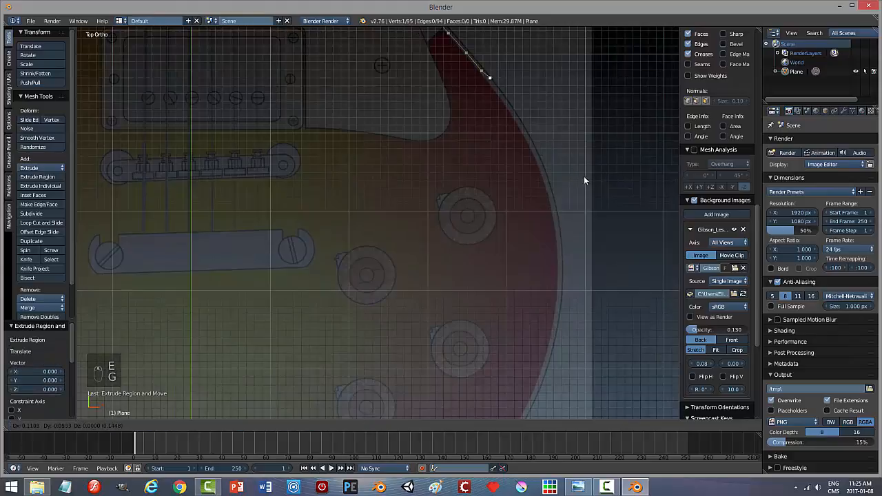
pyautogui.click(592, 190)
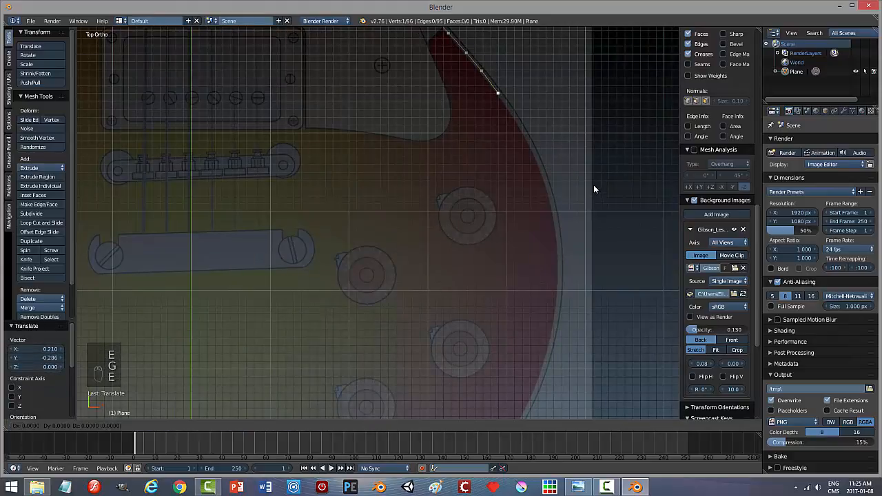
pyautogui.press('e')
pyautogui.click(609, 207)
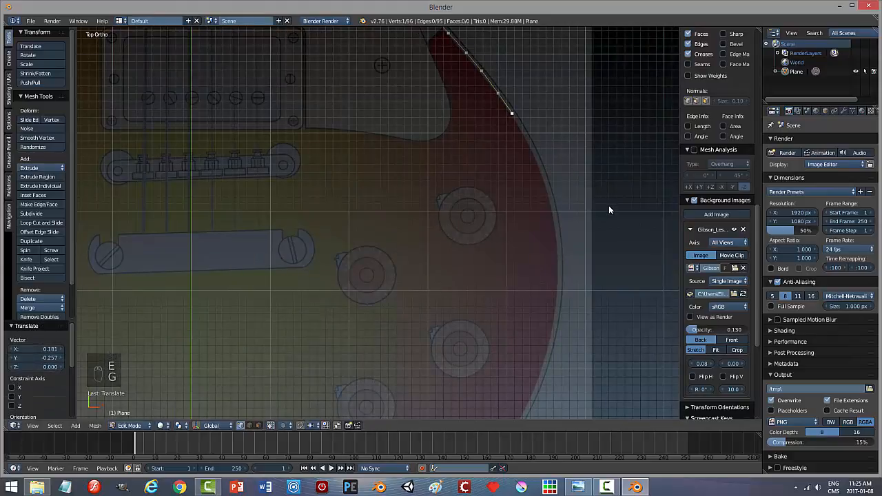
pyautogui.press('e')
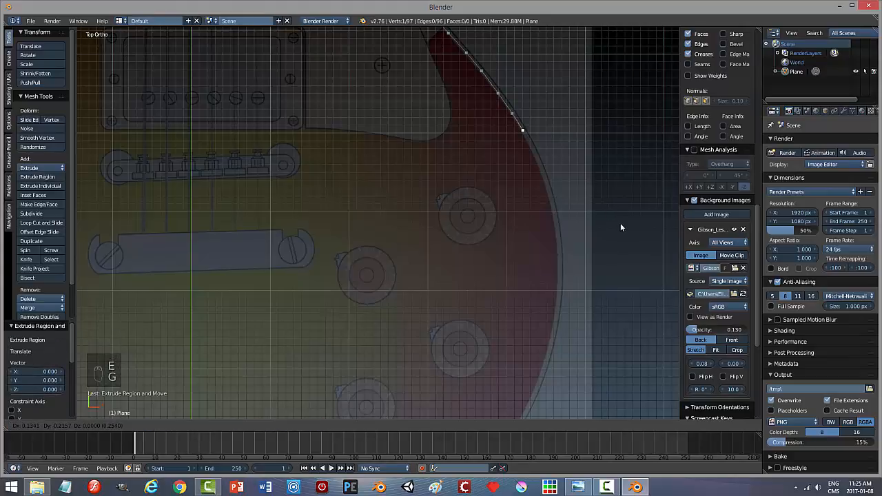
pyautogui.click(622, 226)
# Extrude two vertices along the lower bout beside the uppermost control knob, the first offset about 0.16, -0.30 in X and Y
pyautogui.keyDown('shift'); pyautogui.moveTo(549, 212); pyautogui.dragTo(530, 163, button='middle'); pyautogui.keyUp('shift')
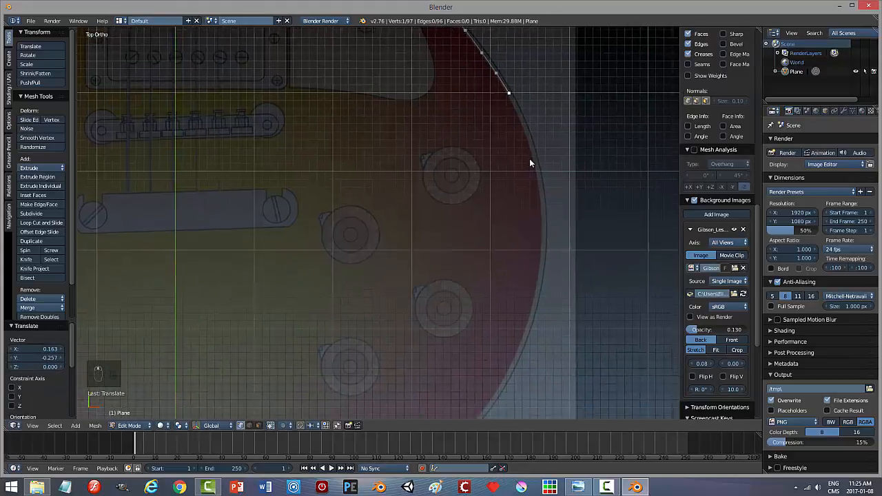
pyautogui.press('e')
pyautogui.press('g')
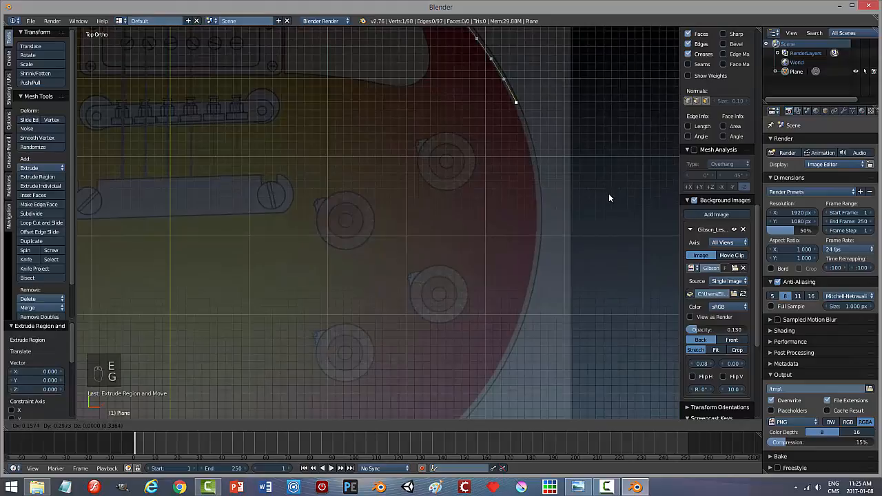
pyautogui.click(609, 194)
pyautogui.press('e')
pyautogui.press('g')
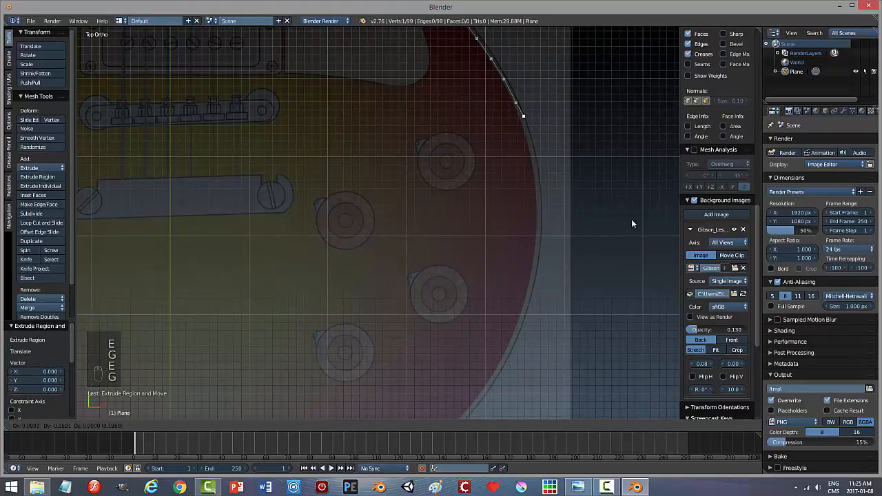
pyautogui.click(630, 224)
# Extrude a vertex down the lower bout, offset about 0.099, -0.309 in X and Y, and nudge the preceding vertex about 0.017 in X
pyautogui.keyDown('shift'); pyautogui.moveTo(621, 226); pyautogui.dragTo(596, 178, button='middle'); pyautogui.keyUp('shift')
pyautogui.press('e')
pyautogui.press('g')
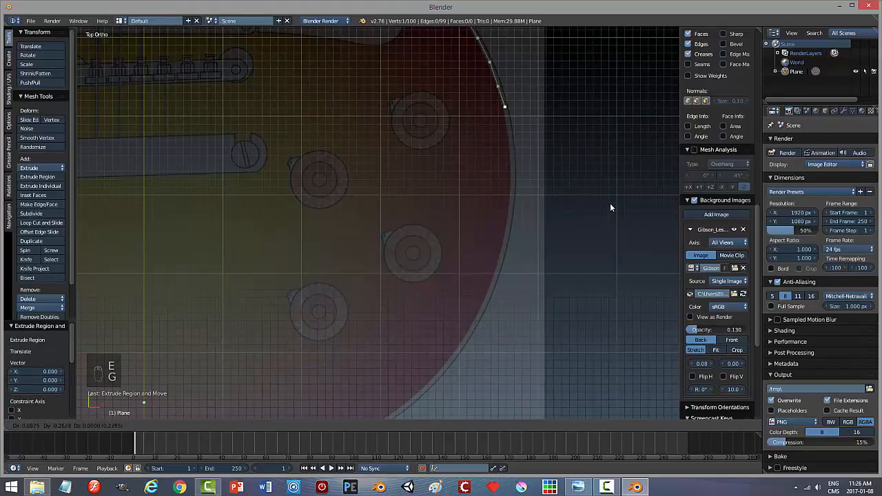
pyautogui.click(611, 205)
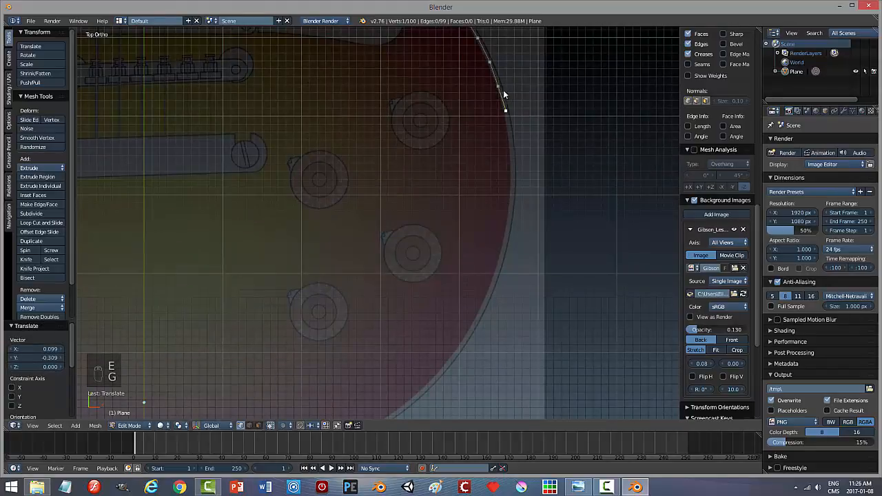
pyautogui.press('g')
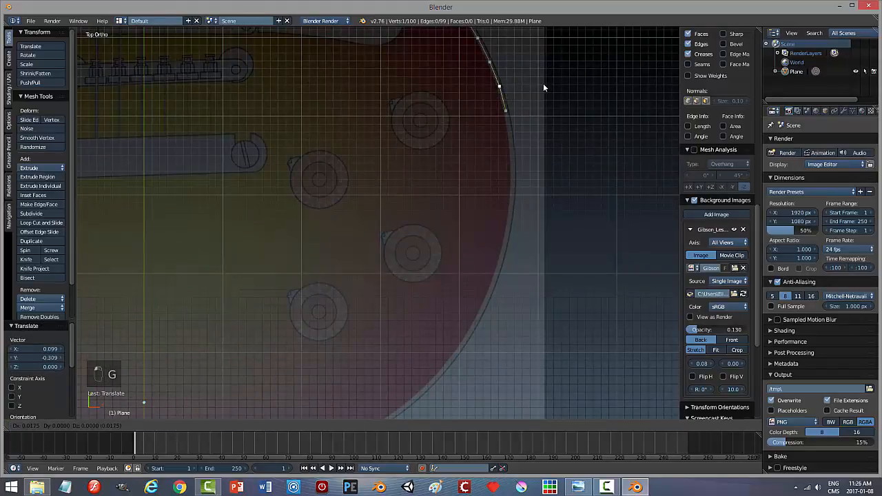
pyautogui.click(543, 87)
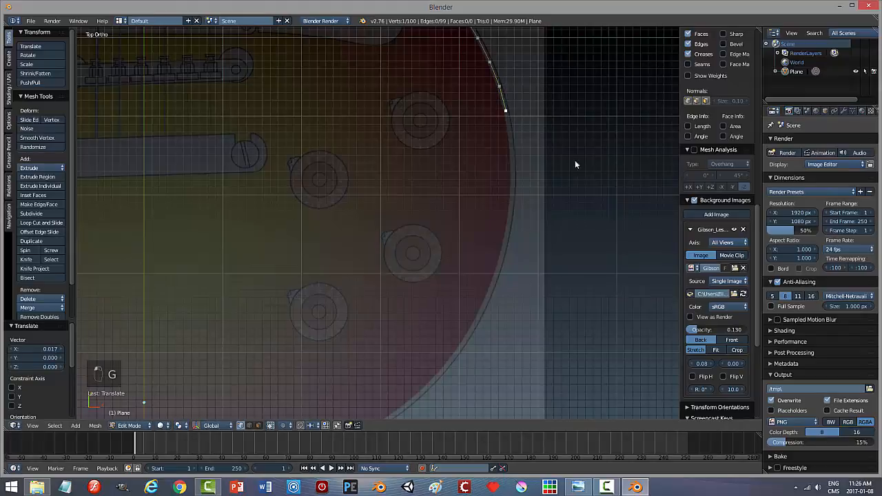
# Extrude two vertices down the lower bout past the uppermost control knob, the last offset about 0.023, -0.257 in X and Y
pyautogui.press('e')
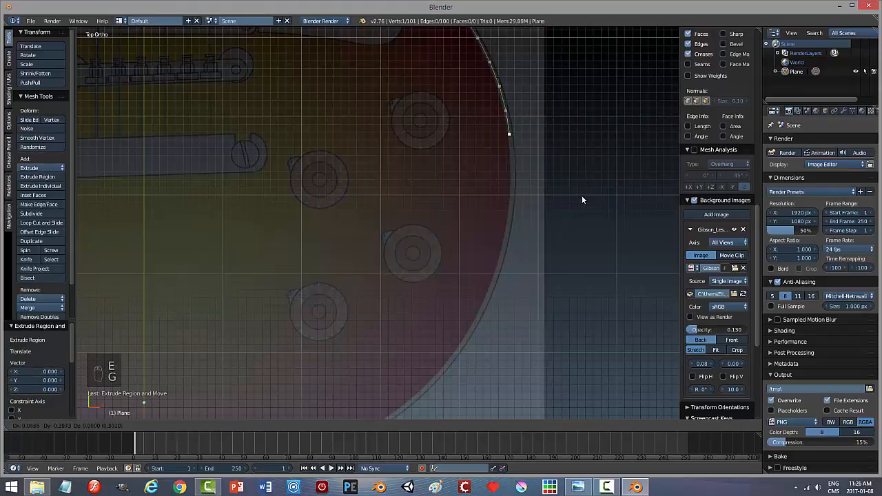
pyautogui.click(582, 200)
pyautogui.press('e')
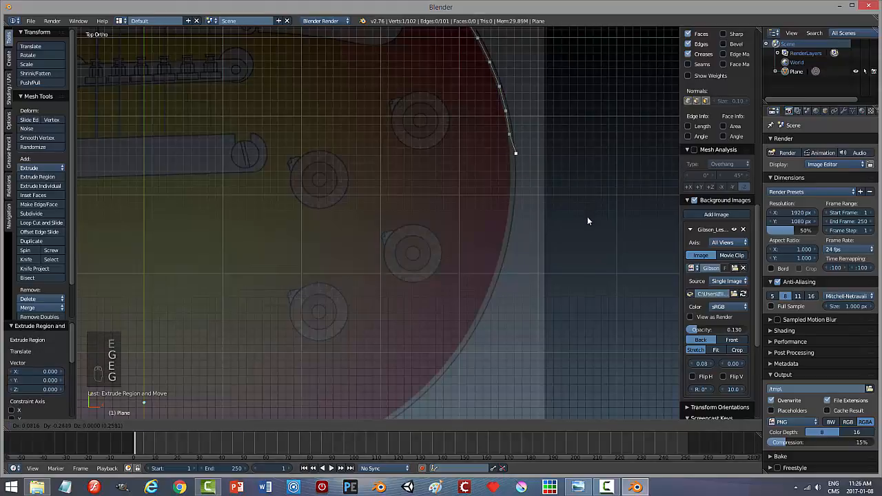
pyautogui.click(584, 220)
# Extrude two vertices around the lower bout's widest point, offset about 0.017, -0.286, then -0.006, -0.262 in X and Y
pyautogui.keyDown('shift'); pyautogui.moveTo(578, 236); pyautogui.dragTo(572, 200, button='middle'); pyautogui.keyUp('shift')
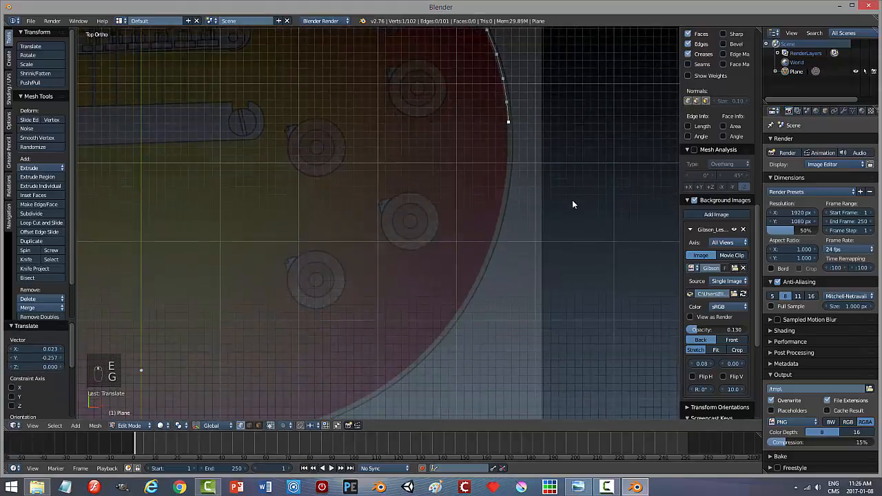
pyautogui.press('e')
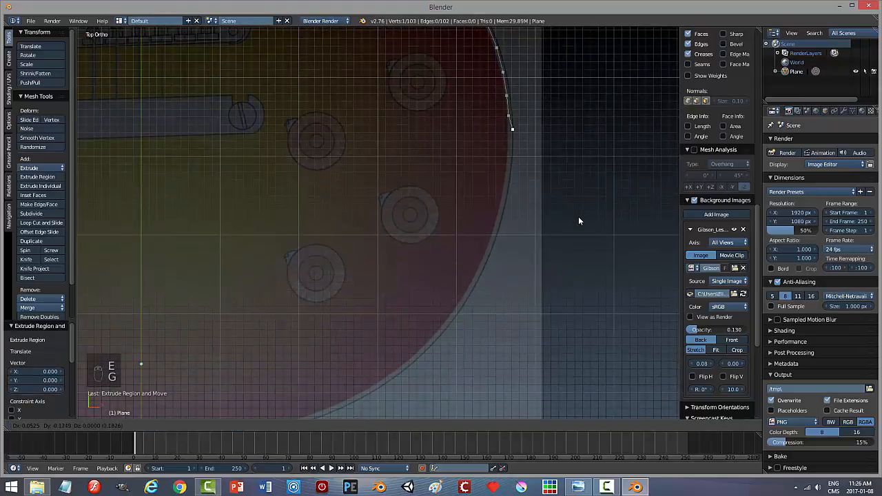
pyautogui.click(578, 222)
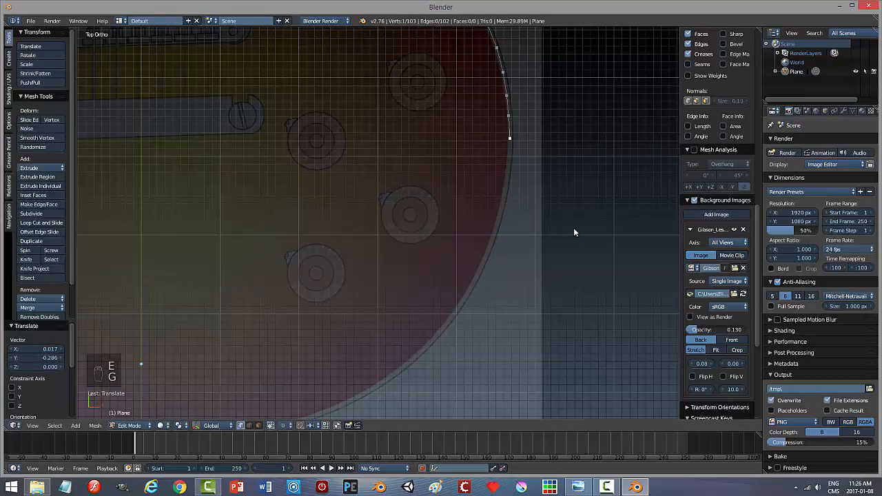
pyautogui.keyDown('shift'); pyautogui.moveTo(575, 227); pyautogui.dragTo(579, 211, button='middle'); pyautogui.keyUp('shift')
pyautogui.press('e')
pyautogui.click(580, 210)
pyautogui.press('g')
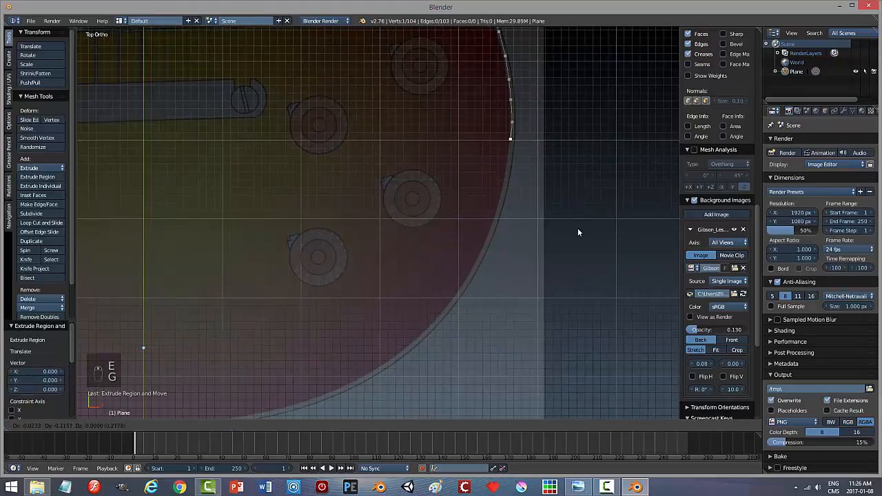
pyautogui.click(579, 231)
# Extrude two vertices below the widest point of the lower bout, the last offset about -0.058, -0.274 in X and Y
pyautogui.keyDown('shift'); pyautogui.moveTo(583, 217); pyautogui.dragTo(620, 205, button='middle'); pyautogui.keyUp('shift')
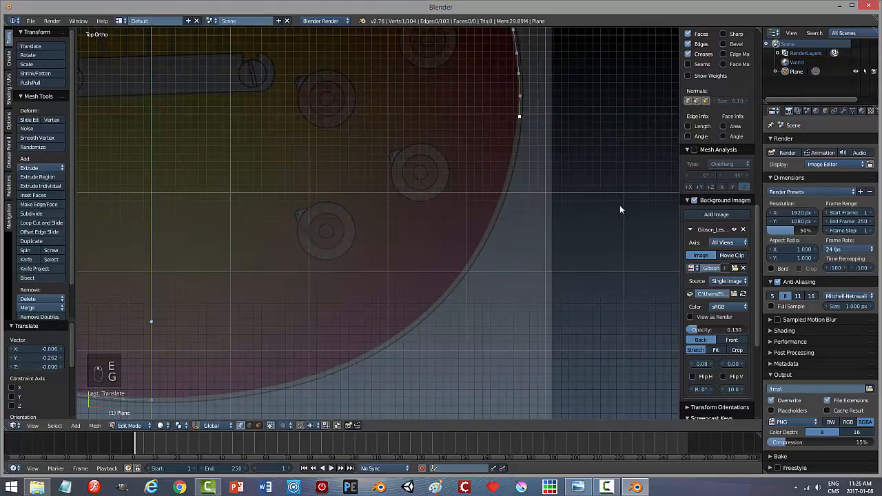
pyautogui.press('e')
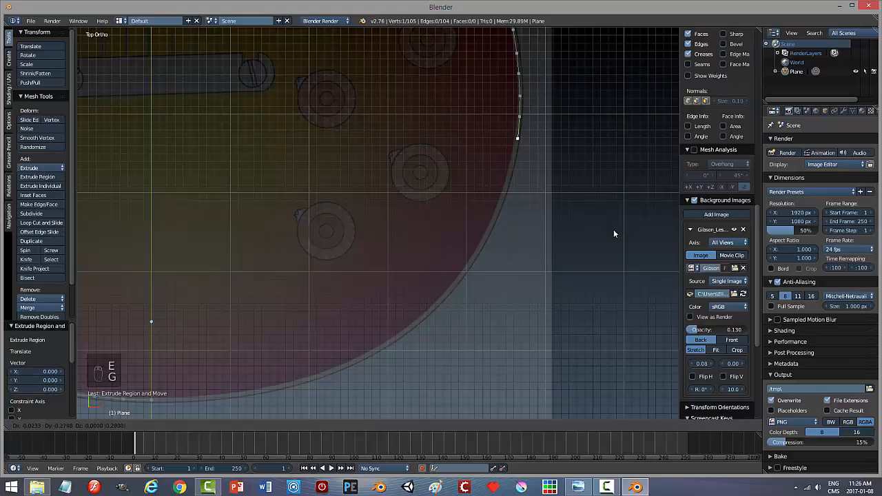
pyautogui.click(613, 231)
pyautogui.press('e')
pyautogui.click(602, 257)
# Extrude one vertex along the outline beside the outer lower control knob, offset about -0.093, -0.332 in X and Y
pyautogui.keyDown('shift'); pyautogui.moveTo(588, 253); pyautogui.dragTo(610, 185, button='middle'); pyautogui.keyUp('shift')
pyautogui.press('e')
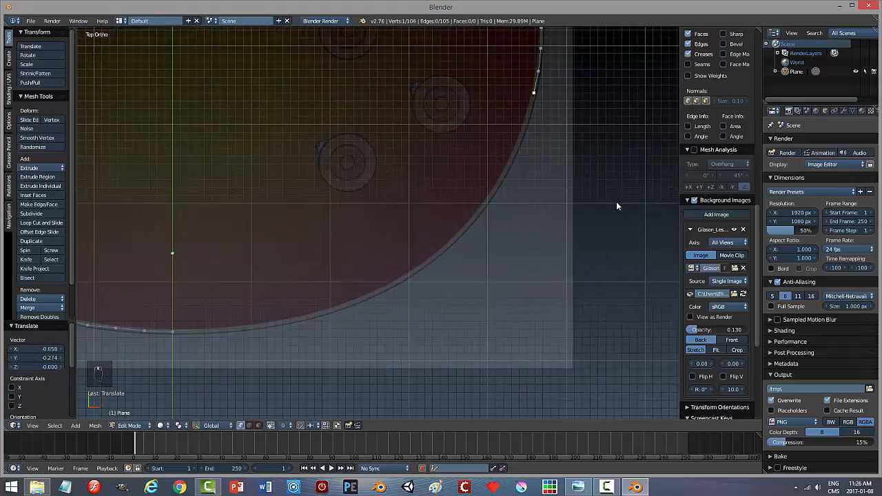
pyautogui.rightClick(617, 206)
pyautogui.press('g')
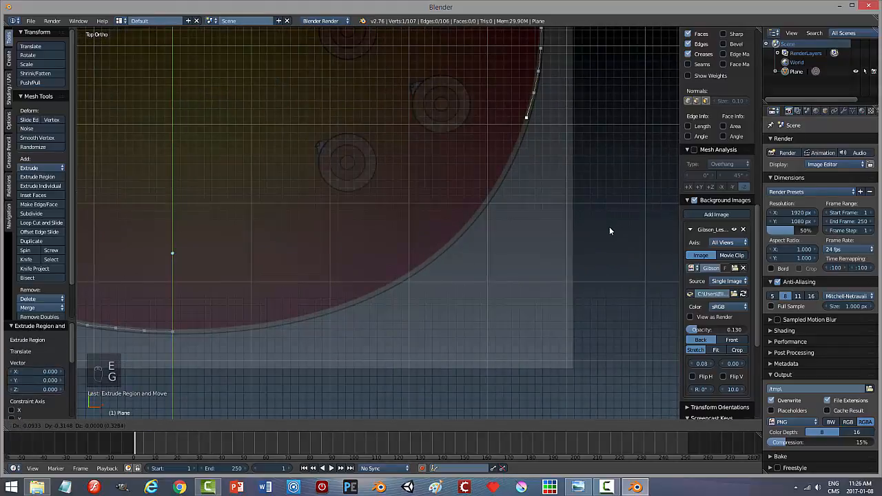
pyautogui.click(610, 232)
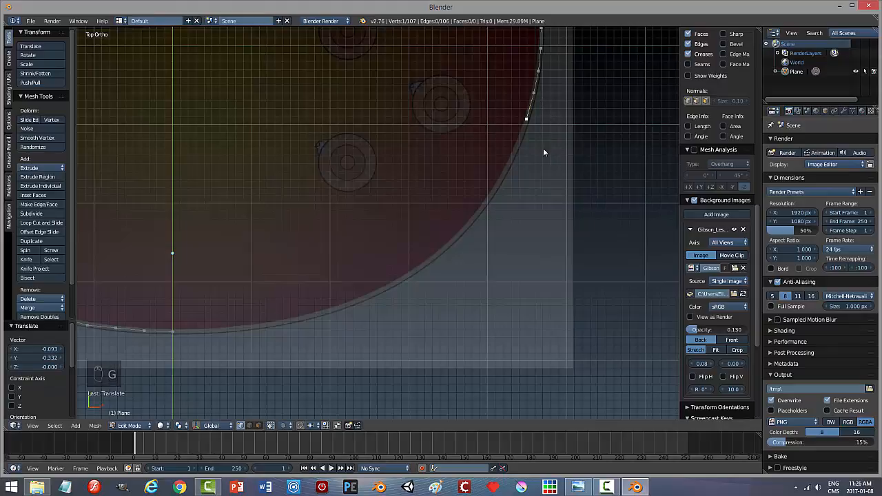
# Extrude a vertex offset about -0.117, -0.356 in X and Y, and nudge the preceding vertex about 0.012, 0.012 onto the outline
pyautogui.press('e')
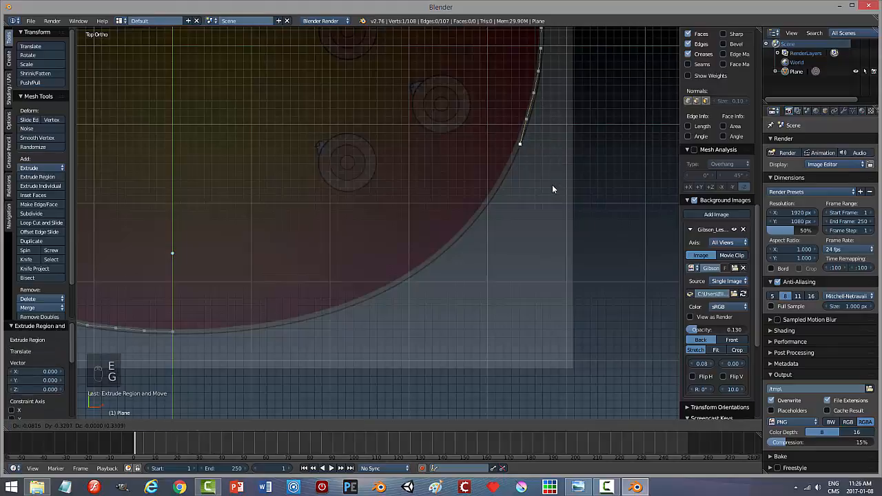
pyautogui.click(550, 185)
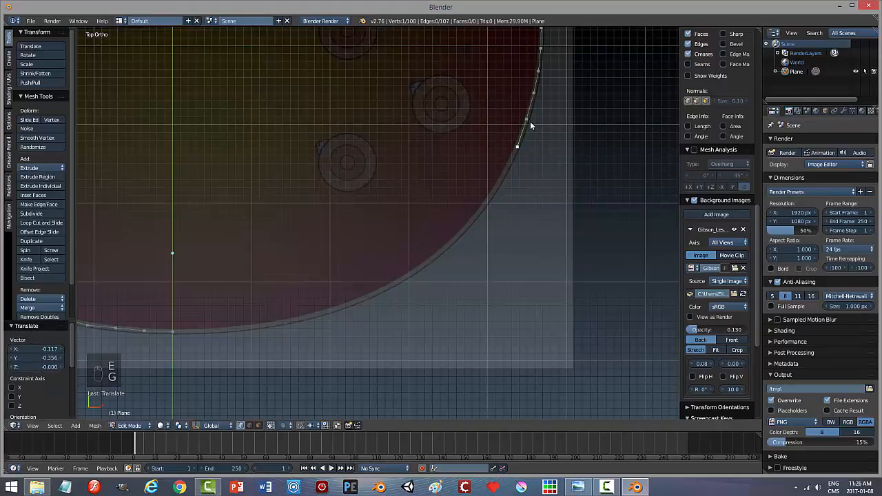
pyautogui.press('g')
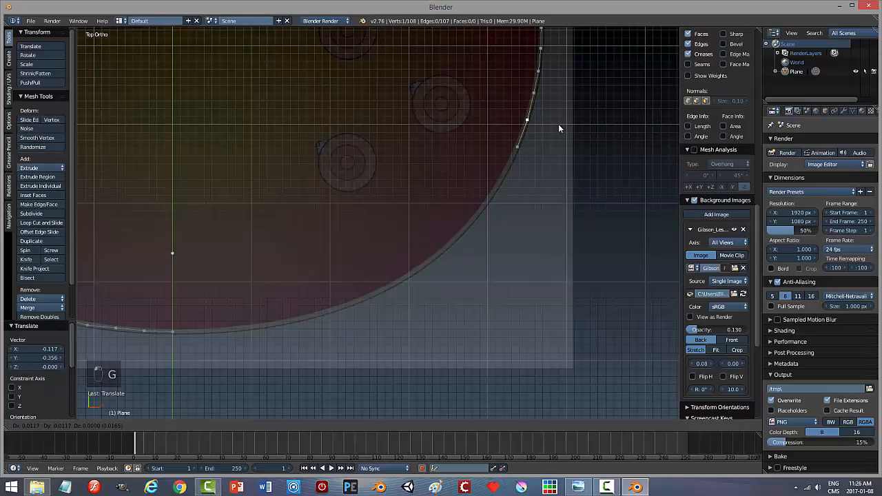
pyautogui.click(559, 127)
# Extrude two vertices along the lower bout's inward curve, offset about -0.181, -0.373, then -0.169, -0.280 in X and Y
pyautogui.keyDown('shift'); pyautogui.moveTo(558, 149); pyautogui.dragTo(569, 130, button='middle'); pyautogui.keyUp('shift')
pyautogui.press('e')
pyautogui.click(563, 188)
pyautogui.press('g')
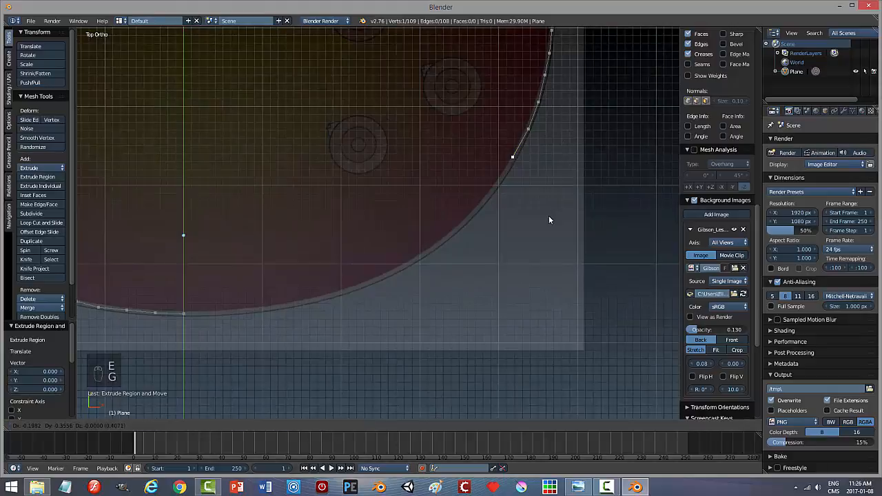
pyautogui.click(551, 218)
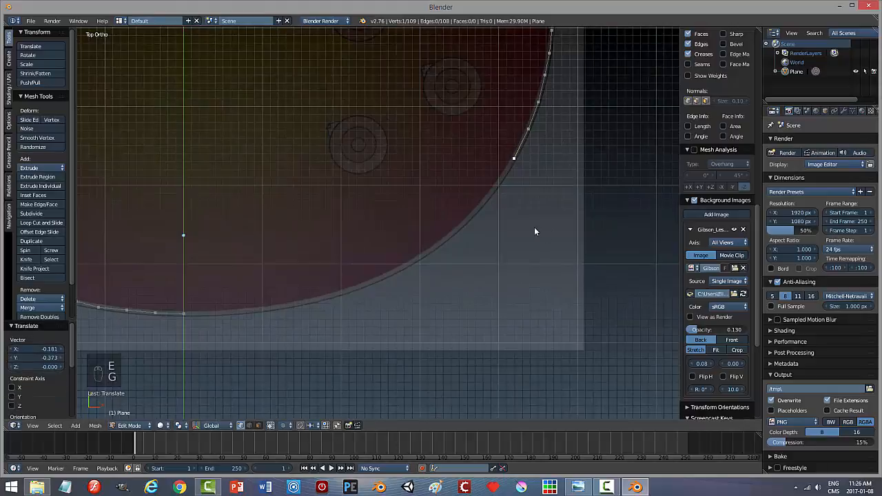
pyautogui.press('e')
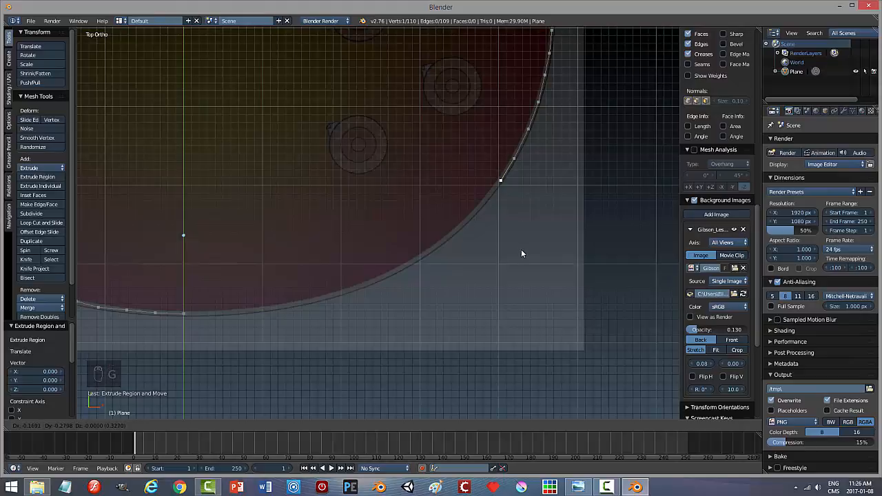
pyautogui.click(521, 250)
# Extrude two vertices around the lower corner of the body outline, the last offset about -0.274, -0.274 in X and Y
pyautogui.keyDown('shift'); pyautogui.moveTo(546, 227); pyautogui.dragTo(583, 177, button='middle'); pyautogui.keyUp('shift')
pyautogui.press('e')
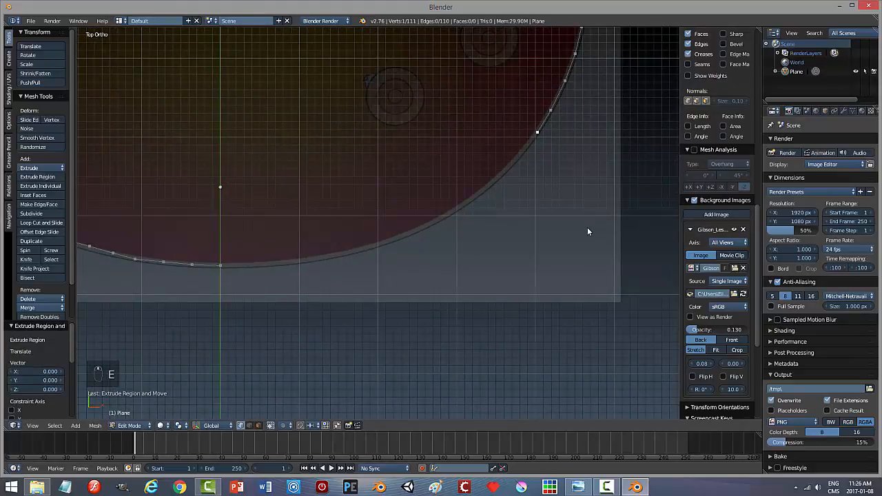
pyautogui.press('g')
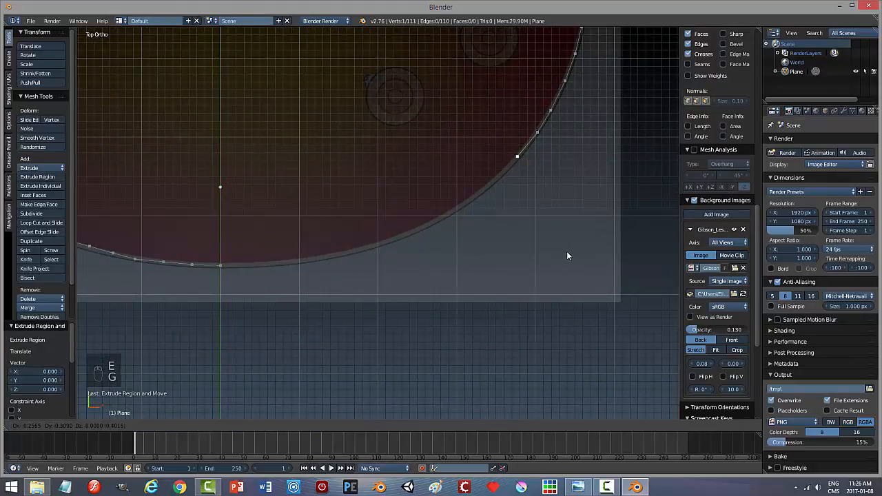
pyautogui.click(566, 253)
pyautogui.press('e')
pyautogui.click(563, 247)
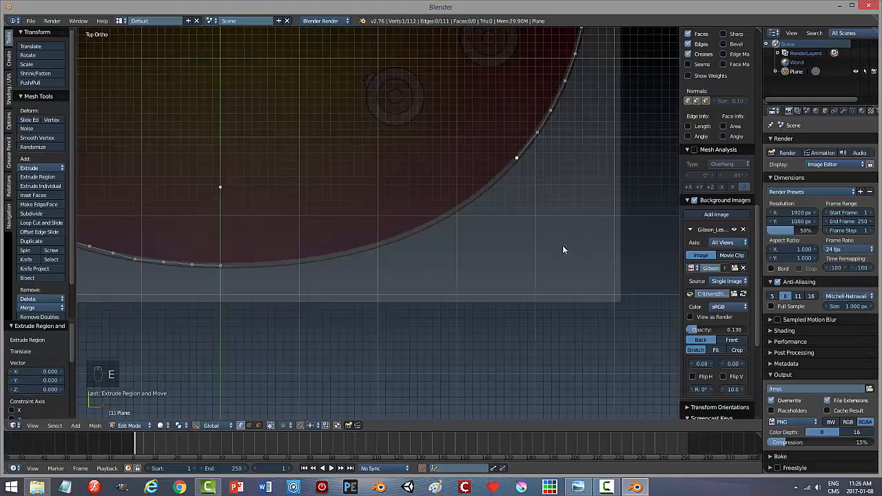
pyautogui.press('g')
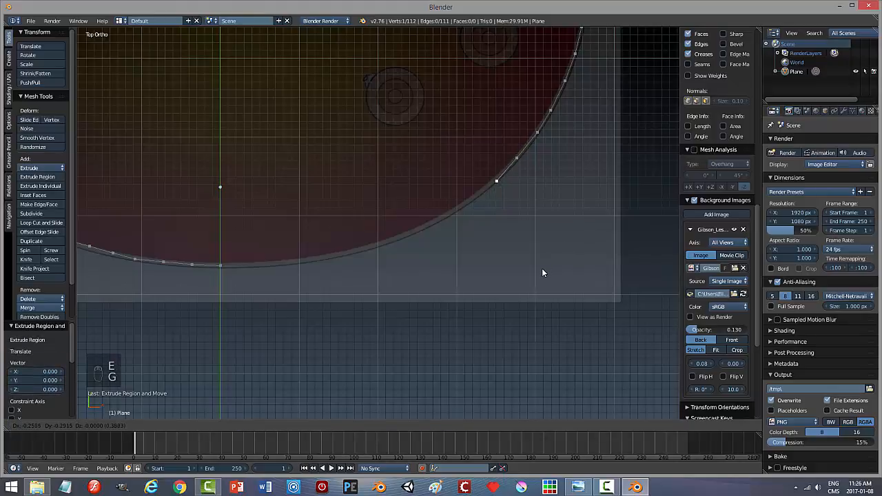
pyautogui.click(541, 268)
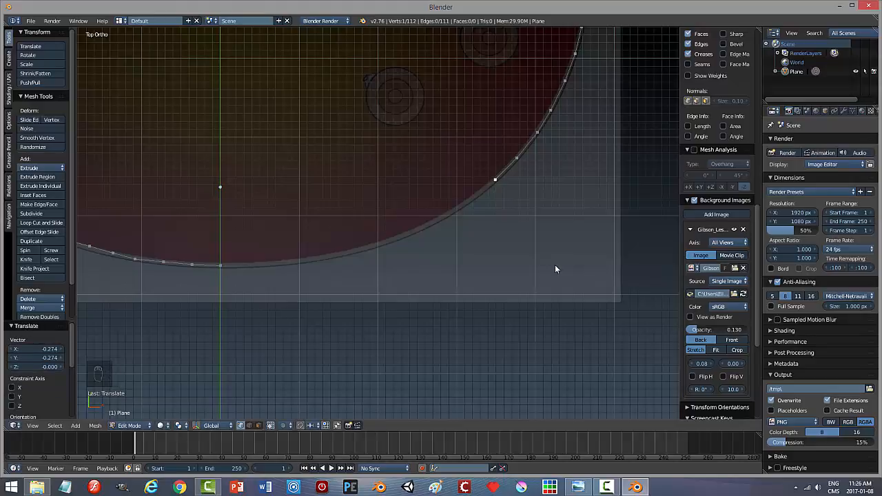
# Extrude two vertices from the lower corner toward the bottom edge, the first offset about -0.274, -0.227 in X and Y
pyautogui.keyDown('shift'); pyautogui.moveTo(561, 256); pyautogui.dragTo(606, 208, button='middle'); pyautogui.keyUp('shift')
pyautogui.press('e')
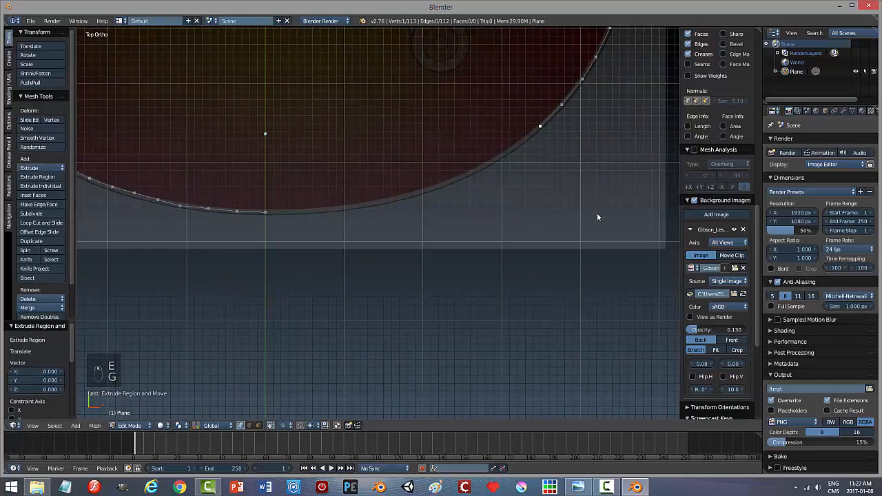
pyautogui.press('g')
pyautogui.click(576, 232)
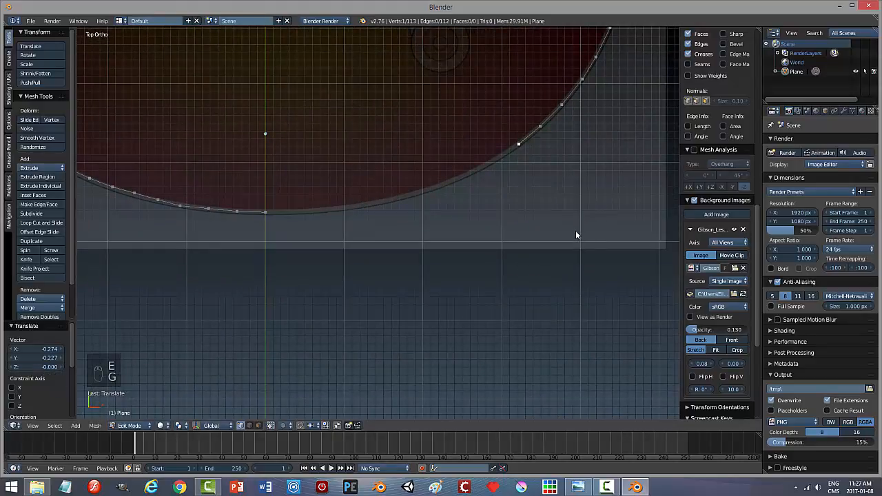
pyautogui.press('e')
pyautogui.press('g')
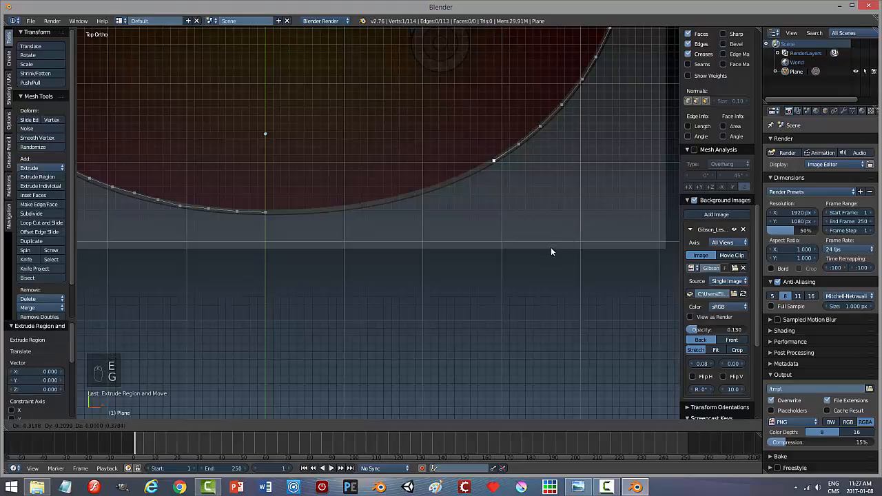
pyautogui.click(551, 246)
# Extrude two vertices onto the body's bottom edge, offset about -0.321, -0.169, then -0.385, -0.157 in X and Y
pyautogui.press('e')
pyautogui.press('g')
pyautogui.click(525, 259)
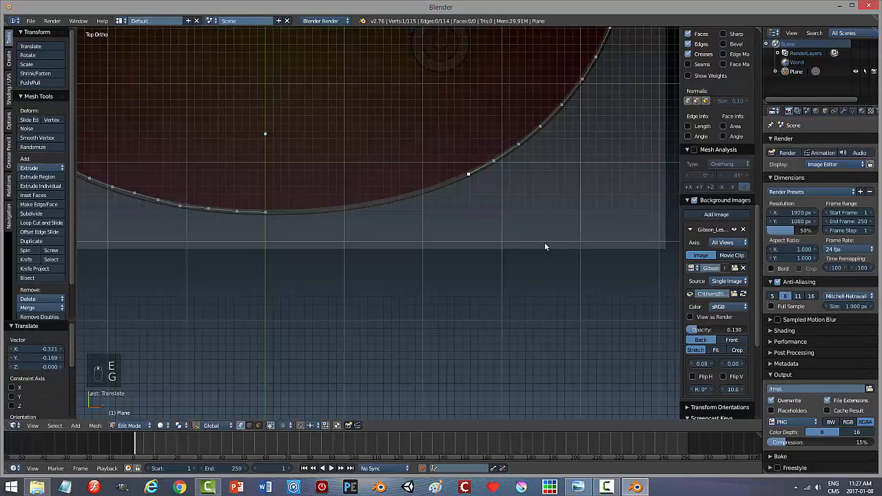
pyautogui.keyDown('shift'); pyautogui.moveTo(545, 244); pyautogui.dragTo(586, 206, button='middle'); pyautogui.keyUp('shift')
pyautogui.press('e')
pyautogui.press('g')
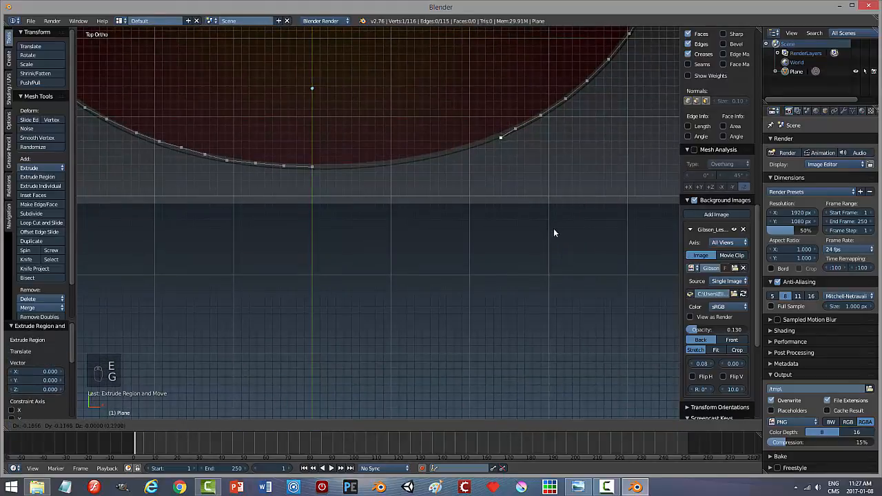
pyautogui.click(543, 234)
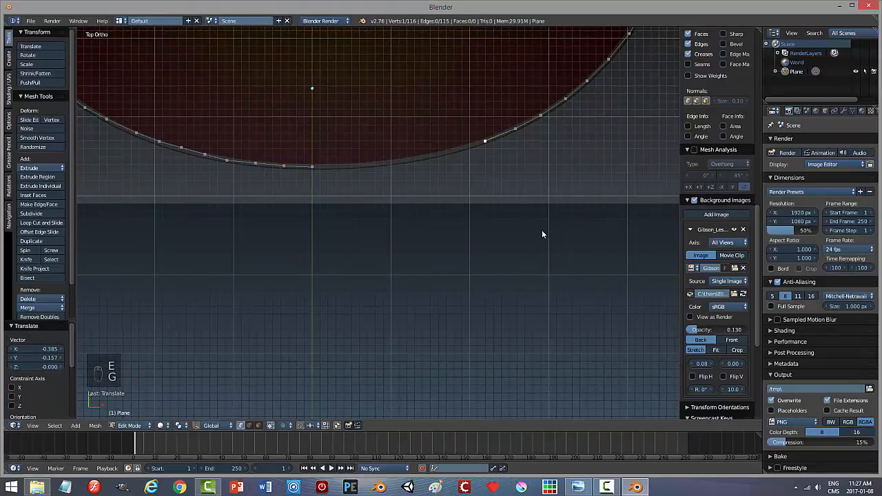
# Extrude two vertices along the flattening bottom edge toward the body's centre line
pyautogui.press('e')
pyautogui.press('g')
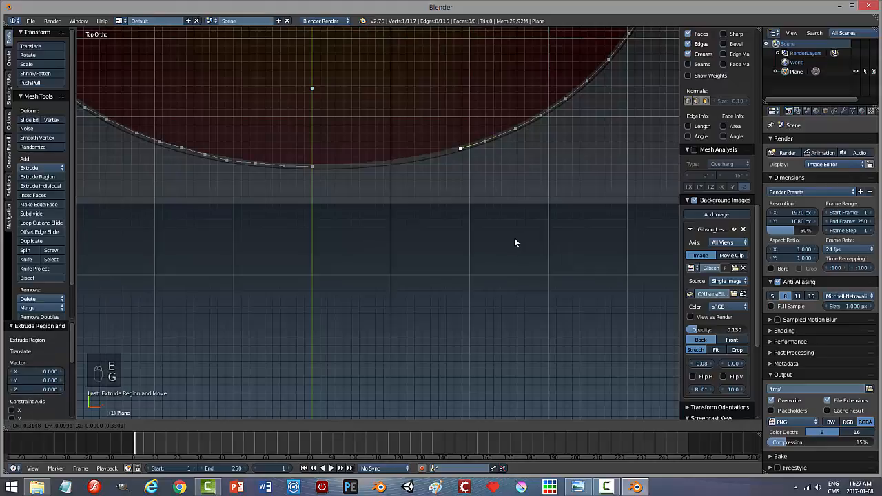
pyautogui.click(507, 236)
pyautogui.press('e')
pyautogui.press('g')
pyautogui.click(475, 243)
# Extrude three vertices along the bottom edge up to the centre-line vertex, the last offset about -0.361, -0.023 in X and Y
pyautogui.press('e')
pyautogui.click(468, 246)
pyautogui.press('g')
pyautogui.click(440, 255)
pyautogui.press('e')
pyautogui.click(408, 256)
pyautogui.press('e')
pyautogui.click(410, 252)
pyautogui.press('g')
pyautogui.click(382, 258)
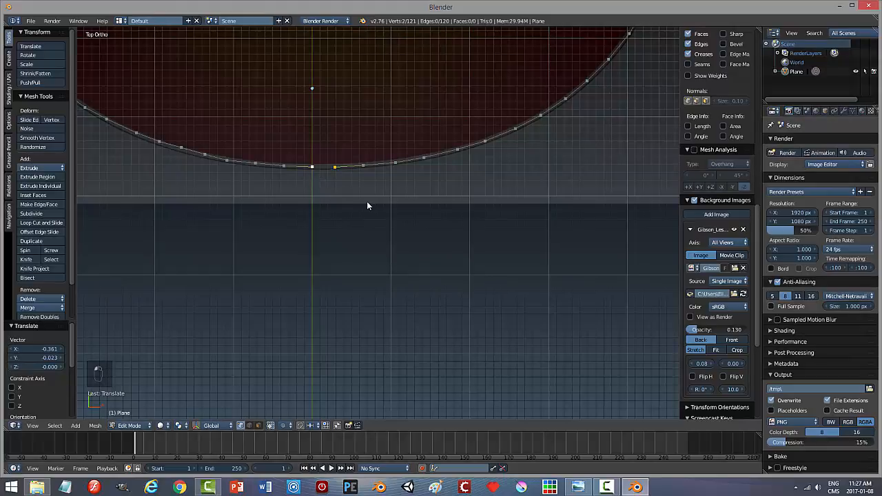
# Merge the outline's end vertex with the centre-line vertex using At Last, and subdivide the adjoining bottom edge once, selecting its new midpoint vertex
pyautogui.hotkey('alt', 'm')
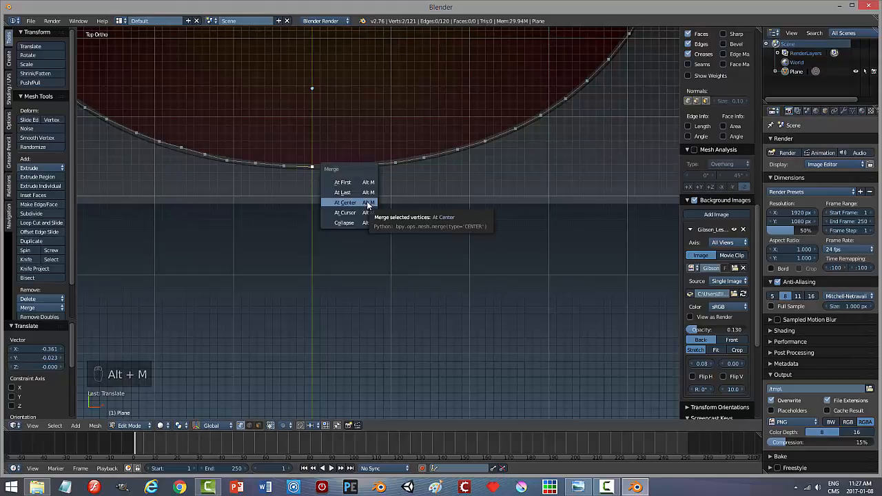
pyautogui.click(350, 193)
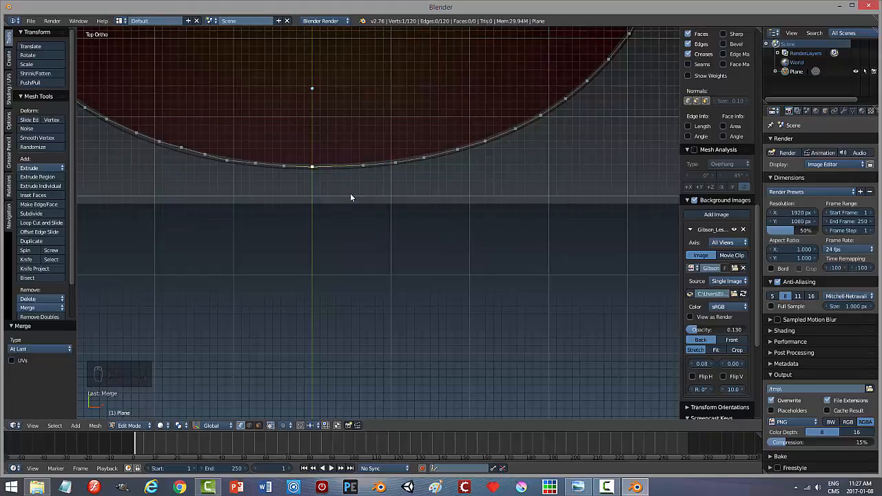
pyautogui.keyDown('shift'); pyautogui.rightClick(361, 169); pyautogui.keyUp('shift')
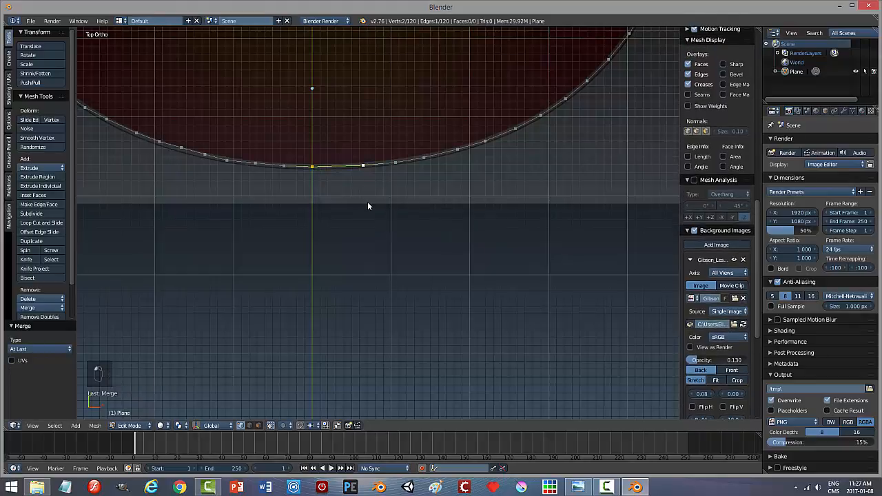
pyautogui.press('w')
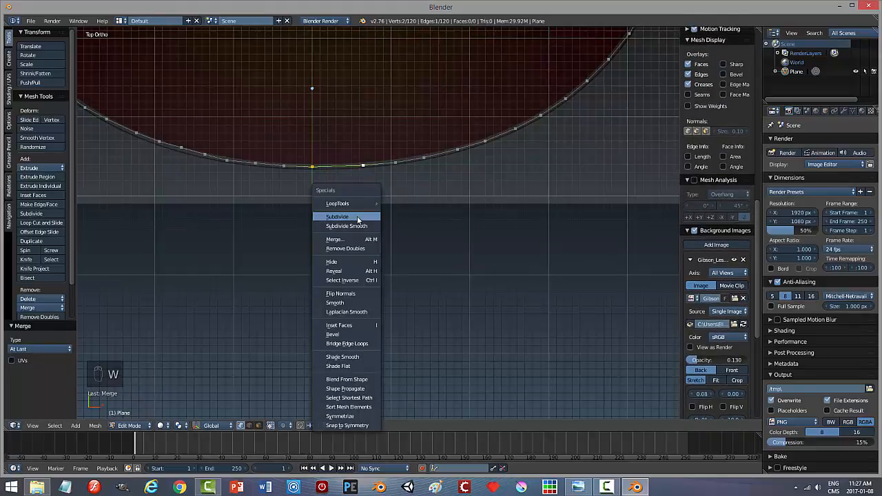
pyautogui.click(356, 216)
pyautogui.rightClick(336, 165)
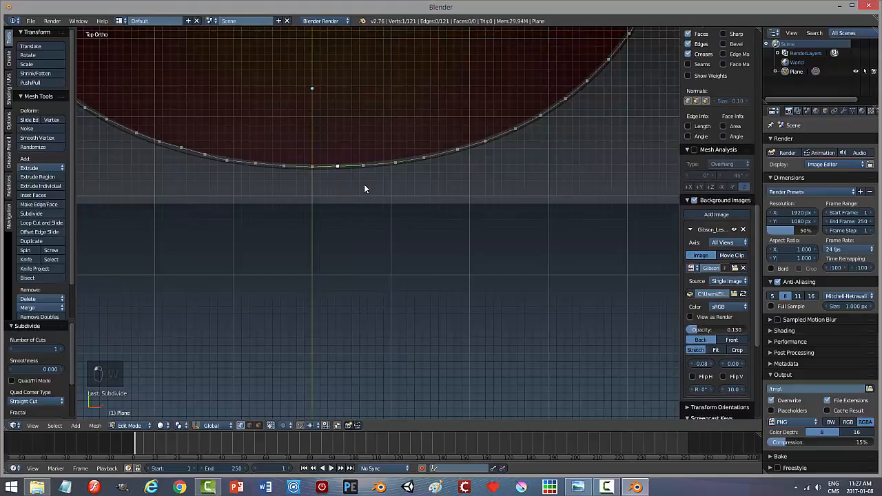
# Move the new midpoint vertex on the bottom edge by about 0.012, -0.017 in X and Y onto the body contour and deselect it
pyautogui.press('g')
pyautogui.rightClick(364, 184)
pyautogui.press('a')
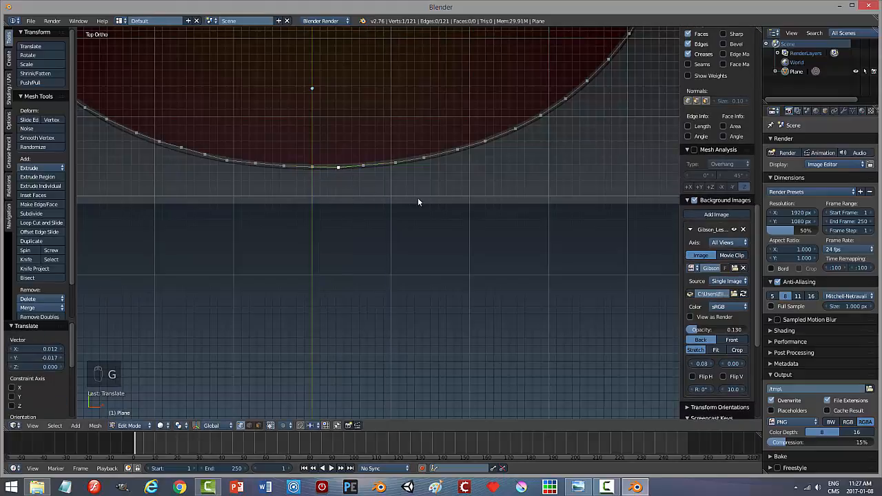
# Switch to face select mode, select the whole body outline and fill it with a single face
pyautogui.scroll(-8, 471, 205)
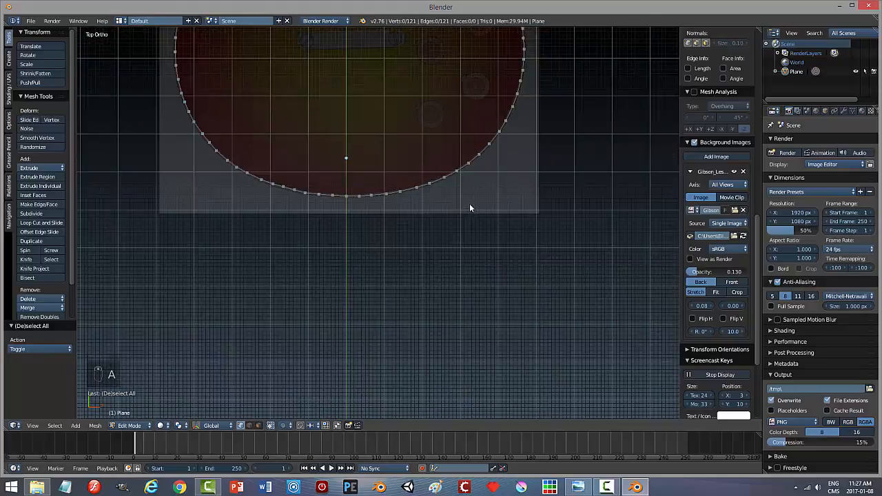
pyautogui.press('a')
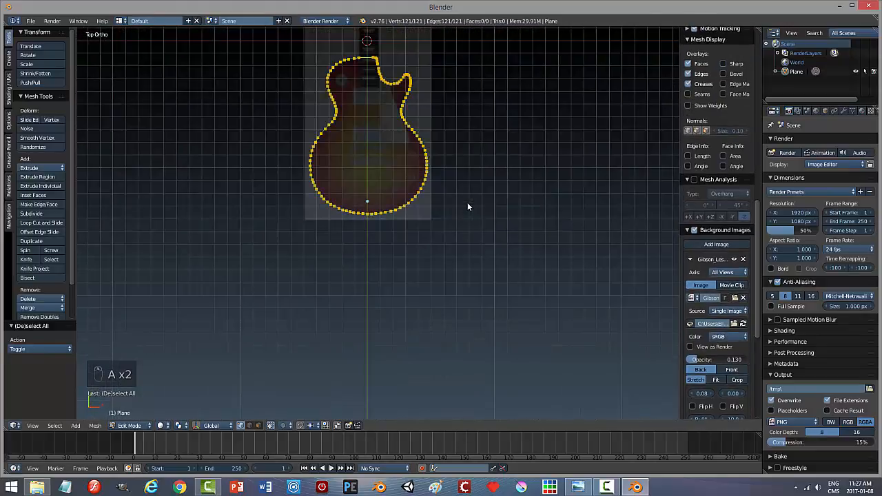
pyautogui.hotkey('ctrl', 'Tab')
pyautogui.click(435, 221)
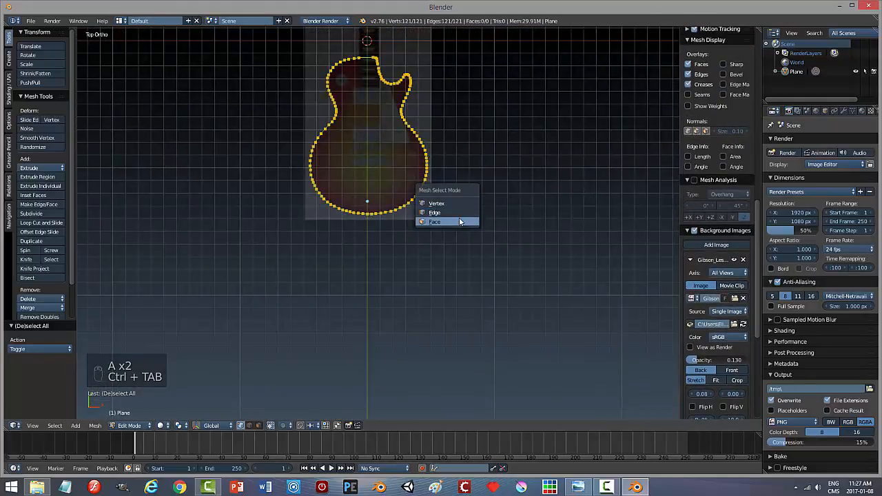
pyautogui.scroll(2, 485, 195)
pyautogui.scroll(-2, 483, 186)
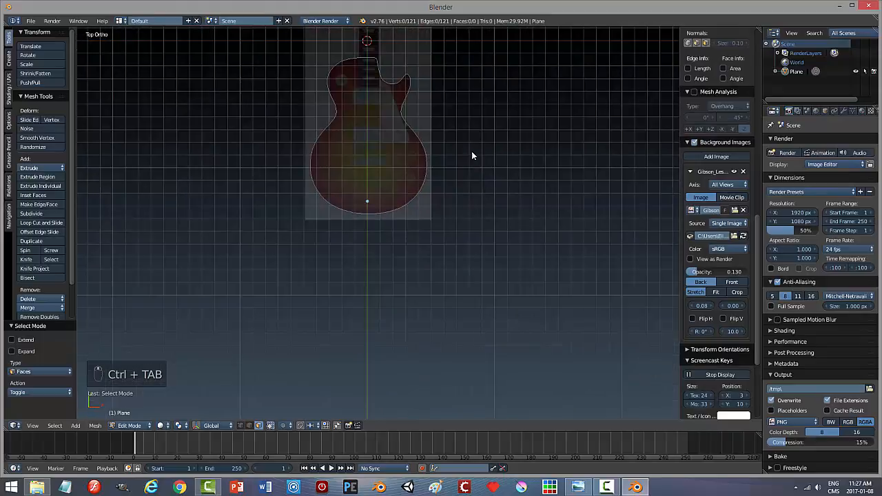
pyautogui.scroll(3, 474, 222)
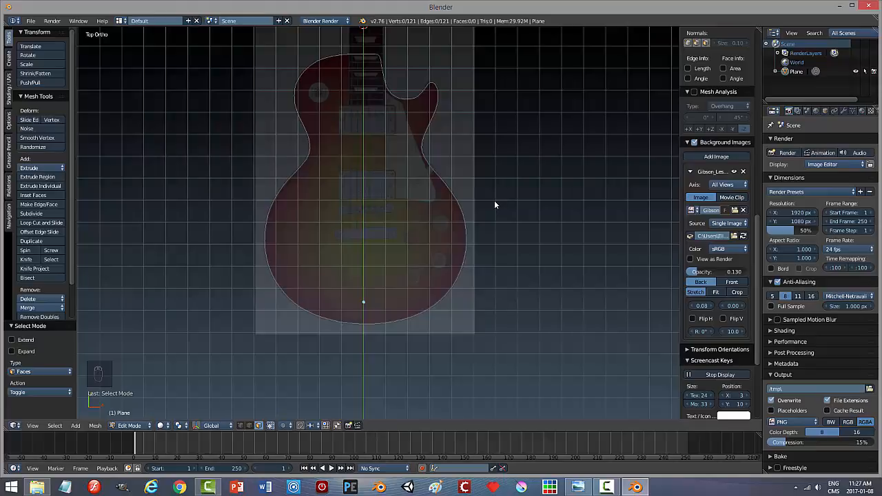
pyautogui.press('a')
pyautogui.press('f')
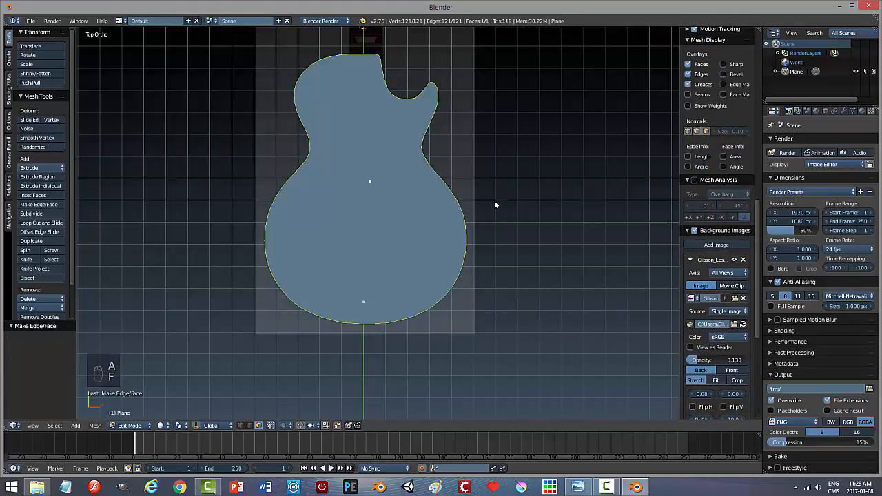
# Extrude the filled body face upward about 1.120 along Z, using the transform manipulator
pyautogui.moveTo(528, 255); pyautogui.dragTo(442, 210, button='middle')
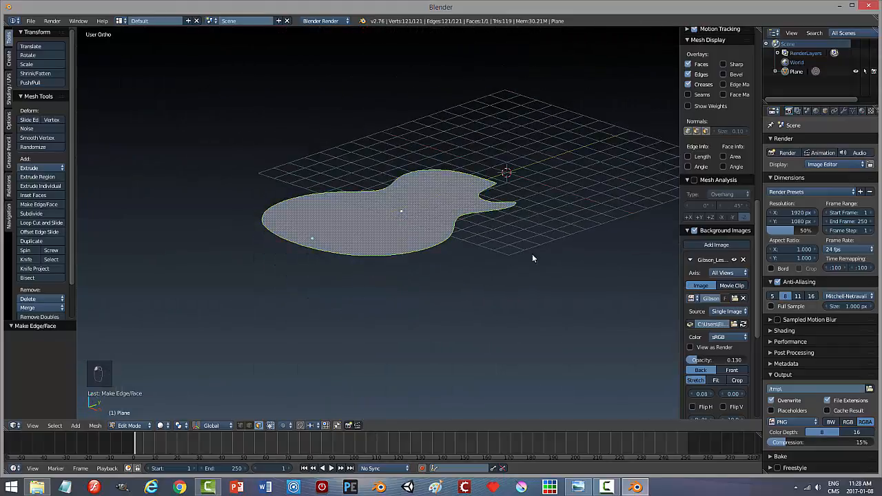
pyautogui.moveTo(532, 255); pyautogui.dragTo(528, 271, button='middle')
pyautogui.press('e')
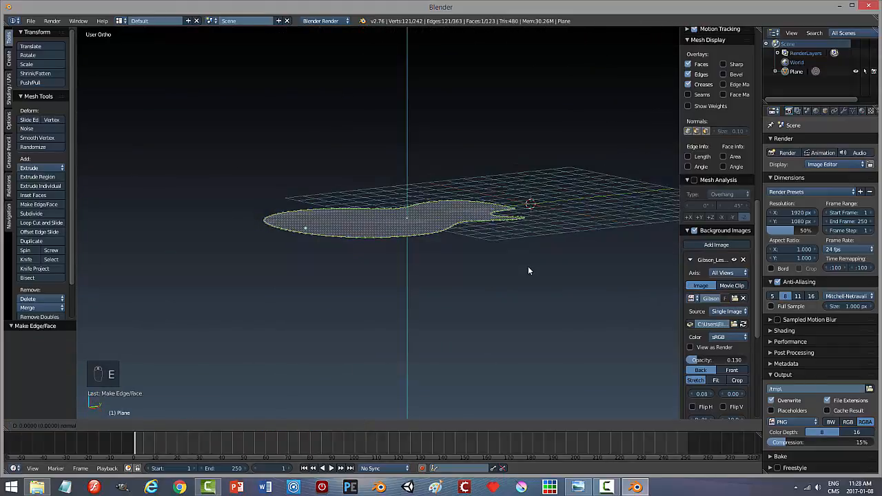
pyautogui.rightClick(528, 271)
pyautogui.click(194, 426)
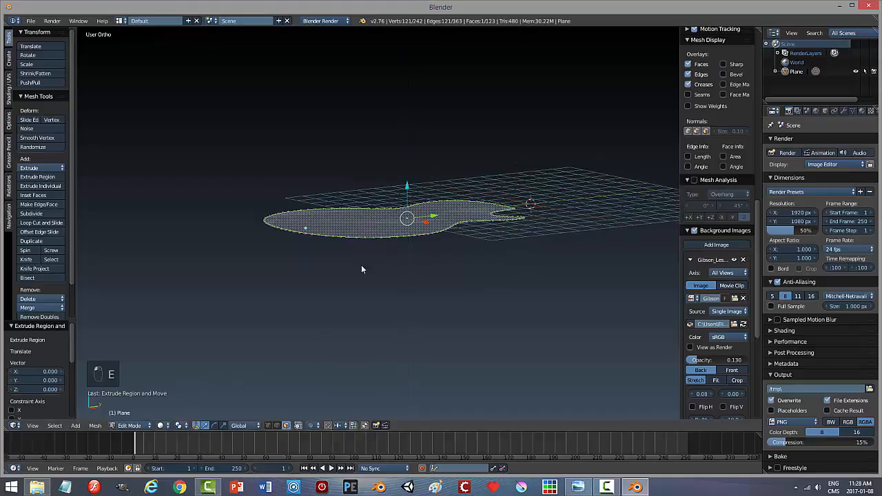
pyautogui.moveTo(409, 188); pyautogui.dragTo(409, 163)
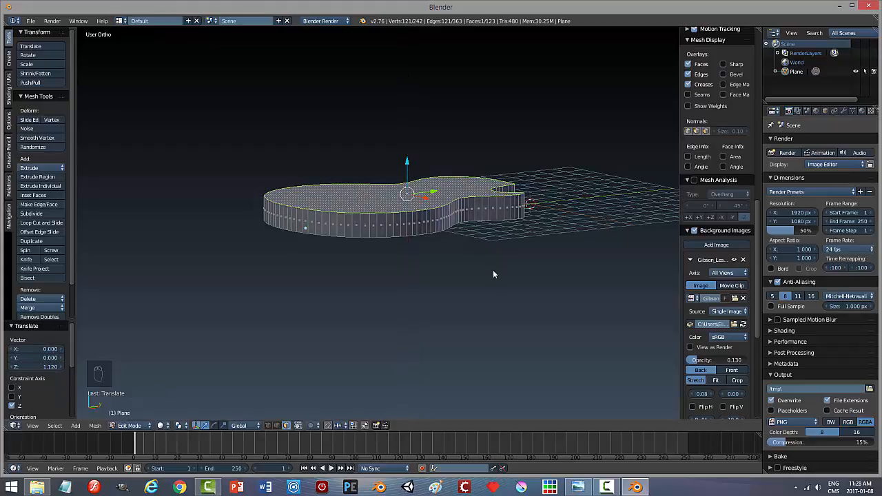
# Select the entire body mesh, recalculate its normals to the outside, and deselect everything
pyautogui.press('a')
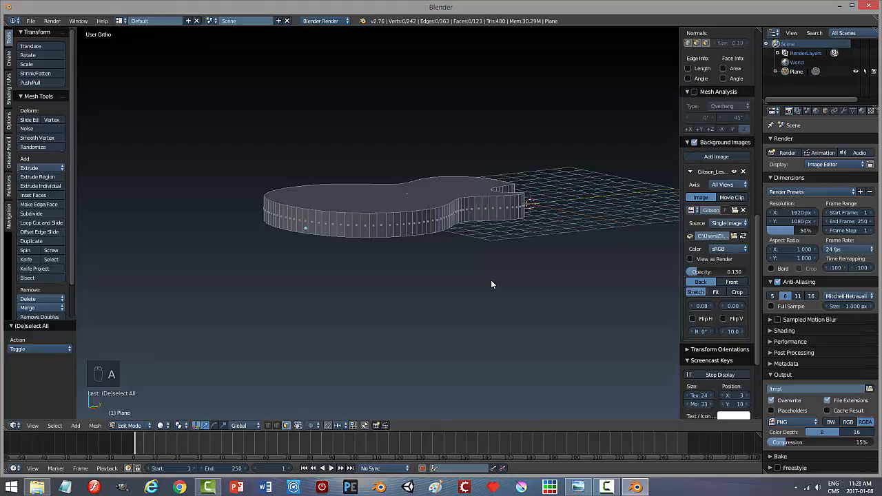
pyautogui.press('a')
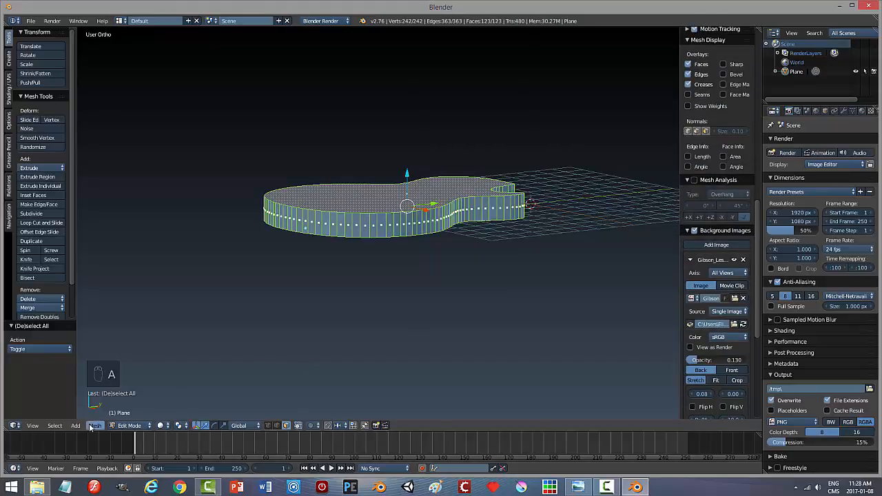
pyautogui.click(90, 425)
pyautogui.moveTo(122, 278)
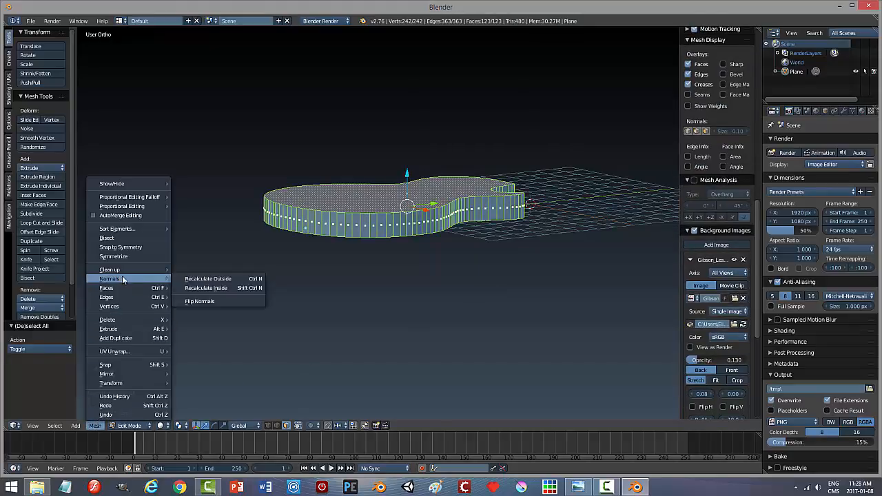
pyautogui.click(207, 279)
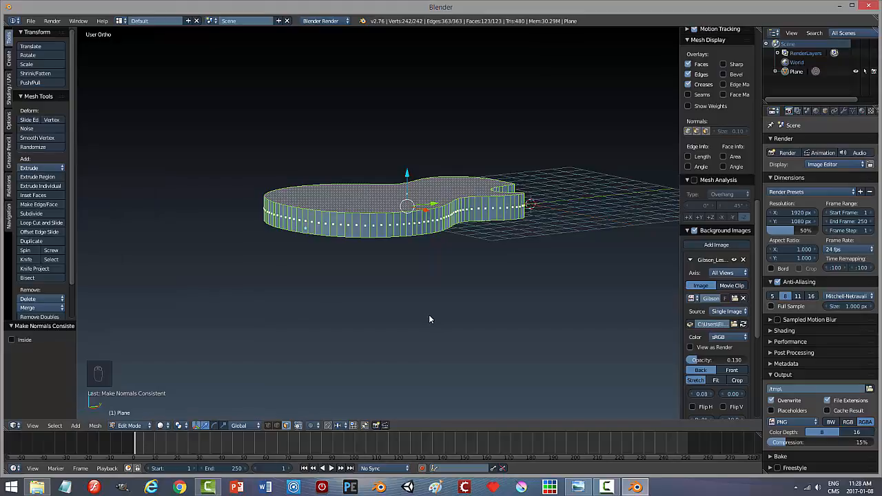
pyautogui.press('a')
# Return the body to Object Mode and apply its rotation and scale
pyautogui.press('Tab')
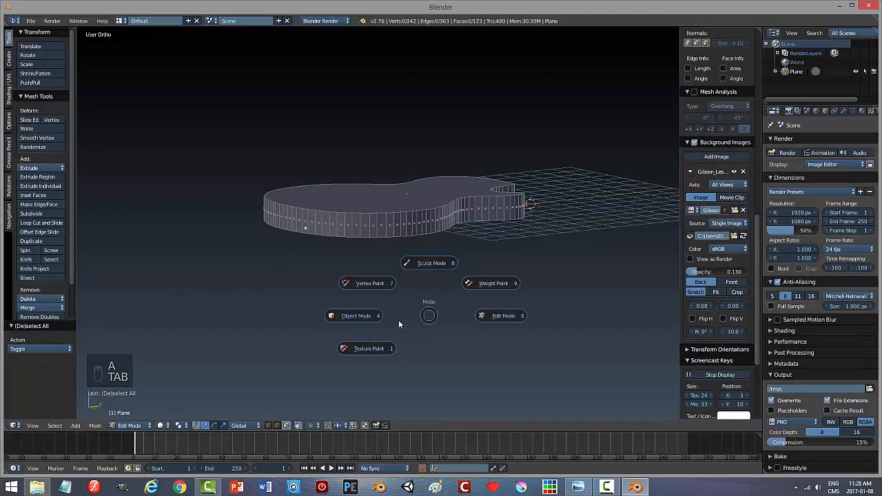
pyautogui.click(360, 322)
pyautogui.moveTo(432, 313); pyautogui.dragTo(420, 297, button='middle')
pyautogui.click(97, 425)
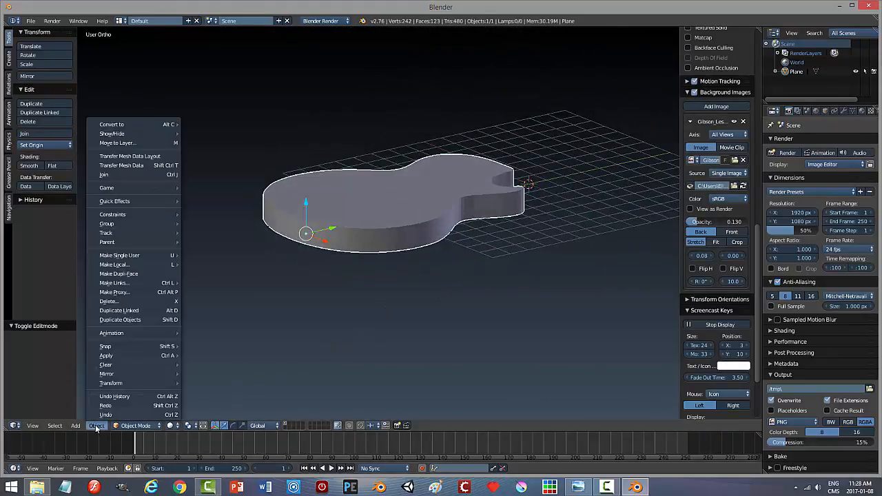
pyautogui.moveTo(138, 356)
pyautogui.click(235, 383)
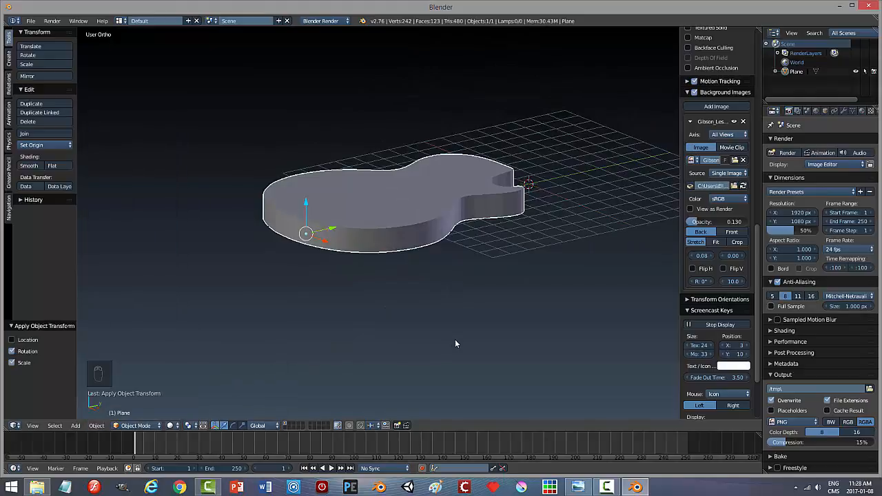
# Save the file as Les_Paul_tutorial.blend in the GIBSON LES PAUL folder
pyautogui.hotkey('ctrl', 's')
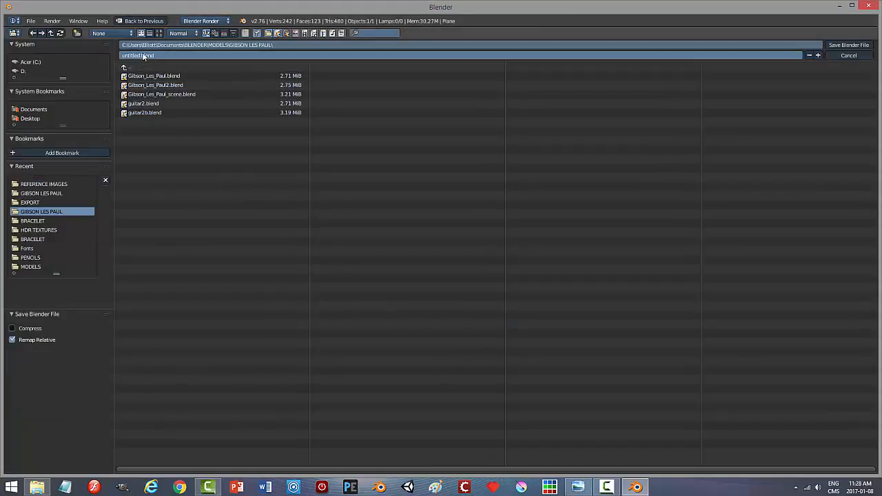
pyautogui.click(213, 56)
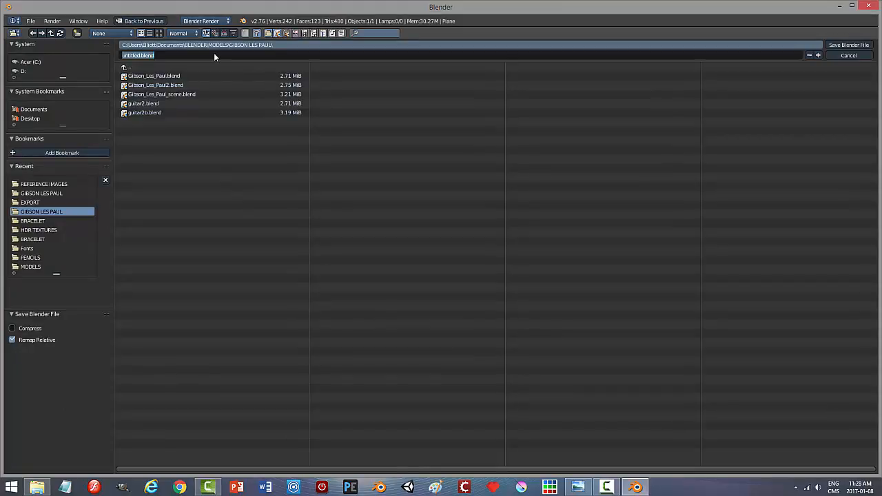
pyautogui.write('Les ')
pyautogui.write('Paul_tutorial')
pyautogui.press('Return')
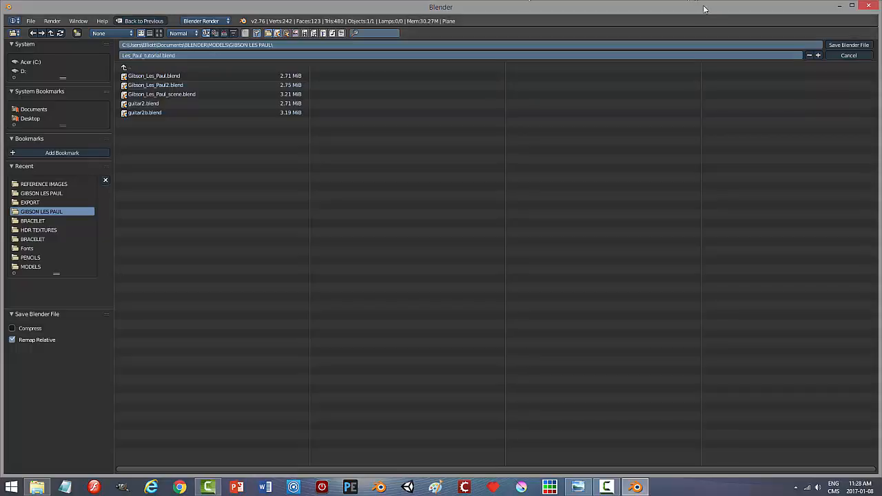
pyautogui.click(848, 45)
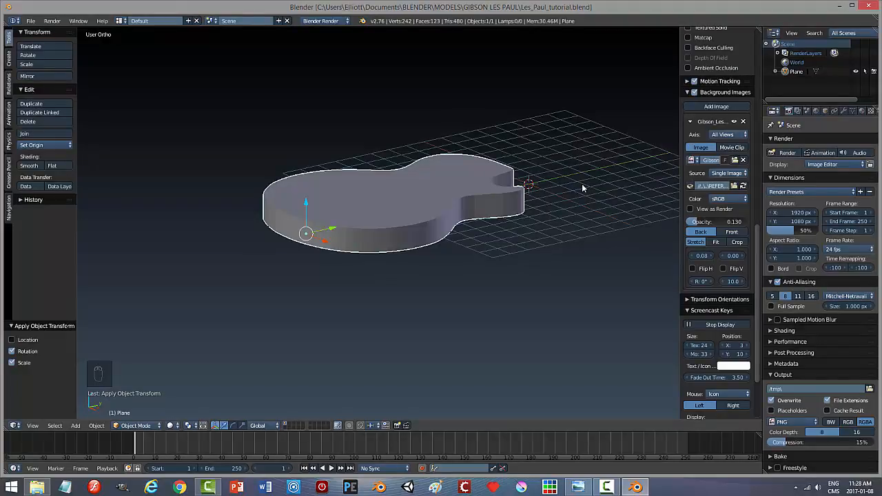
# Compare the body's outline with the reference image in wireframe from above, and return to a solid perspective of the body
pyautogui.press('KP_7')
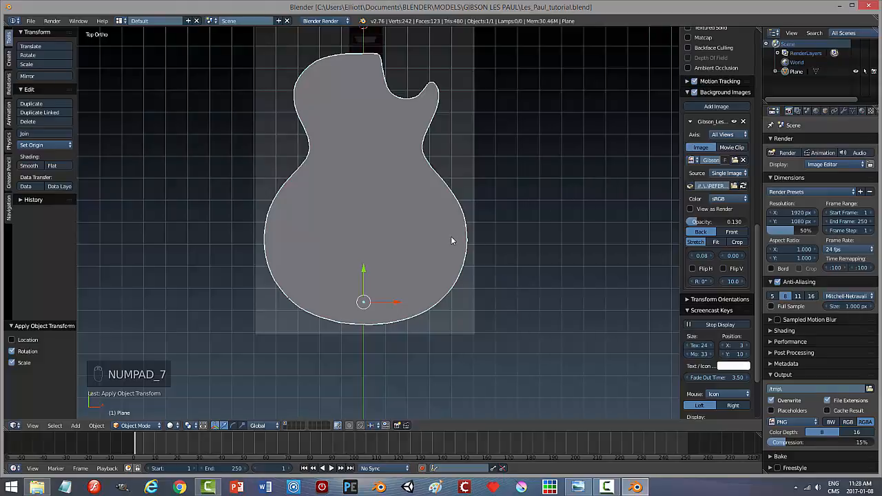
pyautogui.press('z')
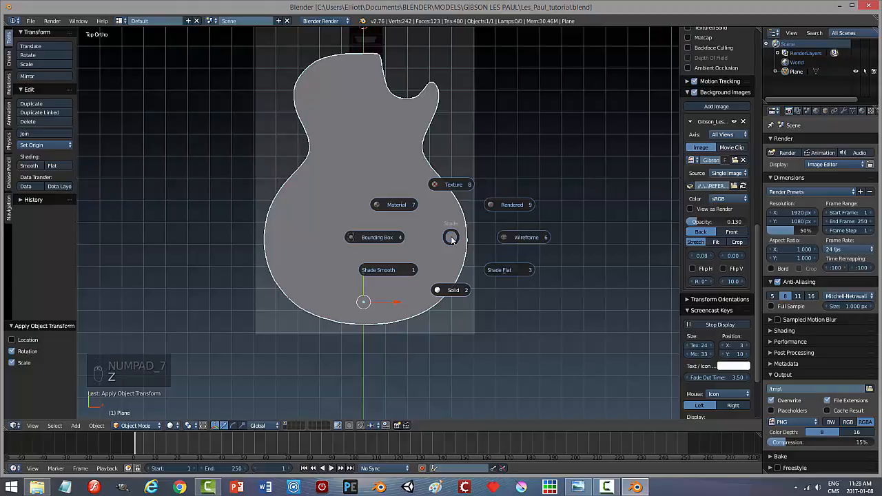
pyautogui.click(504, 241)
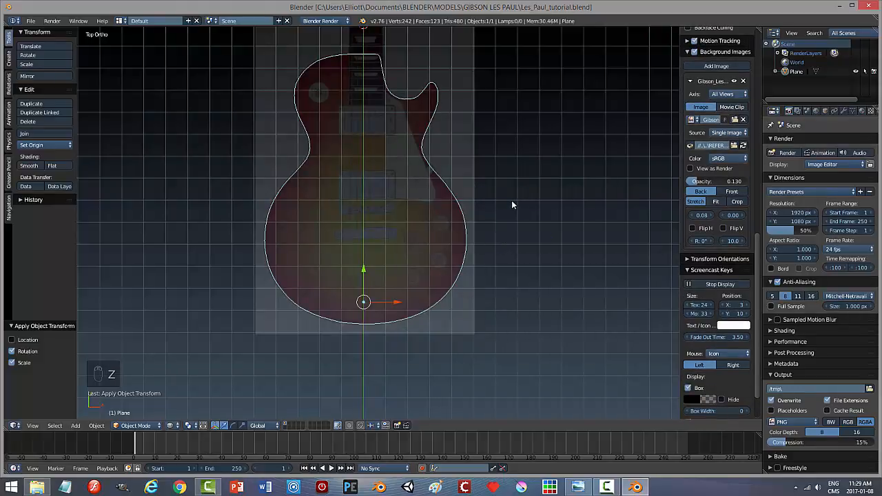
pyautogui.keyDown('shift'); pyautogui.moveTo(445, 216); pyautogui.dragTo(464, 257, button='middle'); pyautogui.keyUp('shift')
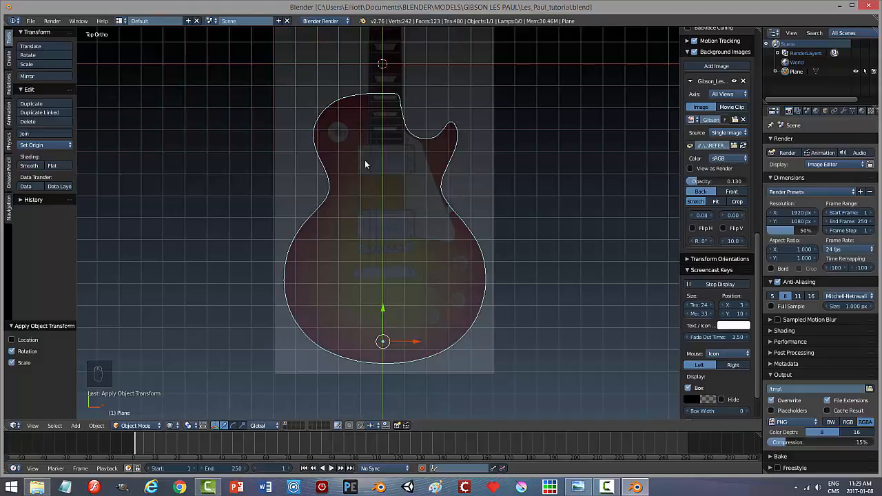
pyautogui.scroll(1, 405, 315)
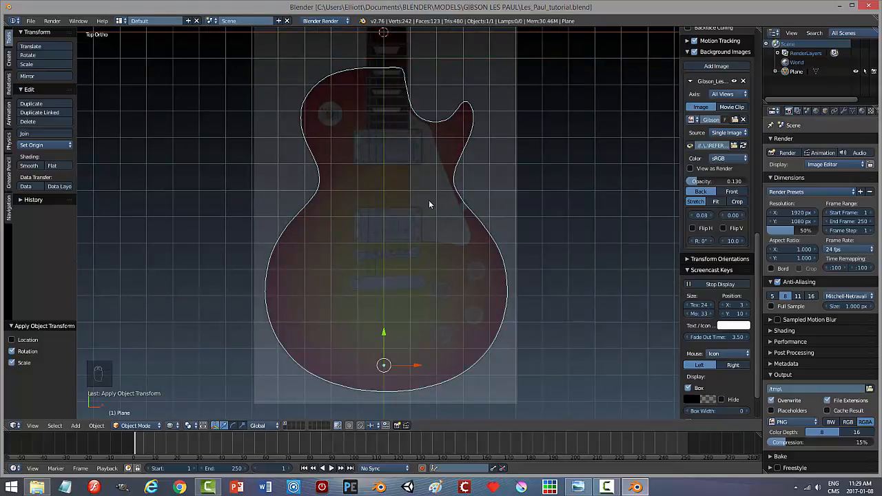
pyautogui.scroll(-1, 550, 197)
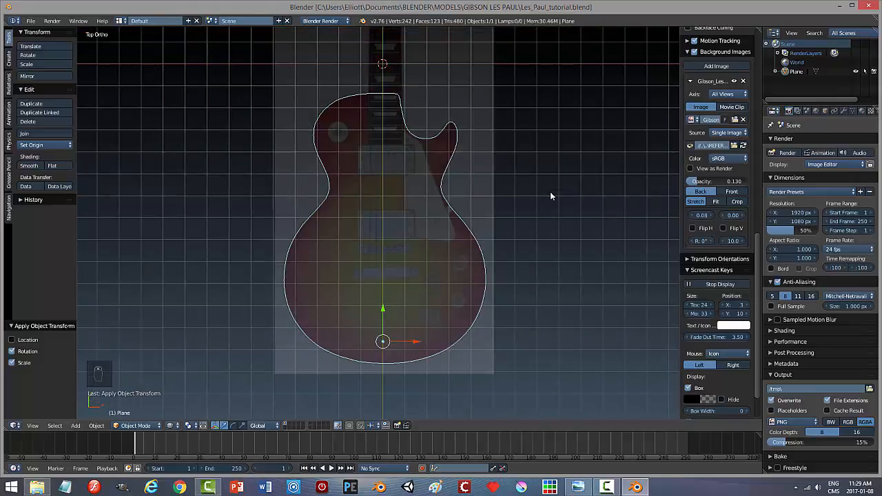
pyautogui.moveTo(542, 228); pyautogui.dragTo(559, 189, button='middle')
pyautogui.press('z')
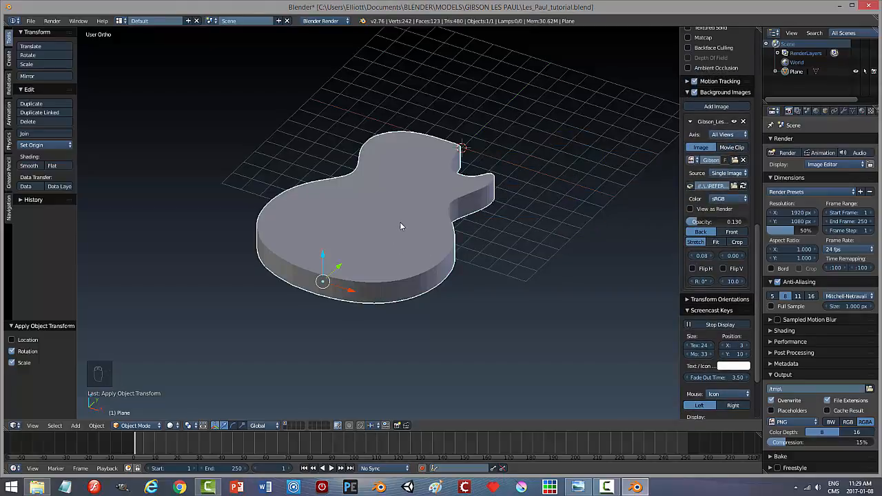
# Duplicate the guitar body in place and move the copy to layer 10
pyautogui.hotkey('shift', 'd')
pyautogui.rightClick(400, 222)
pyautogui.press('m')
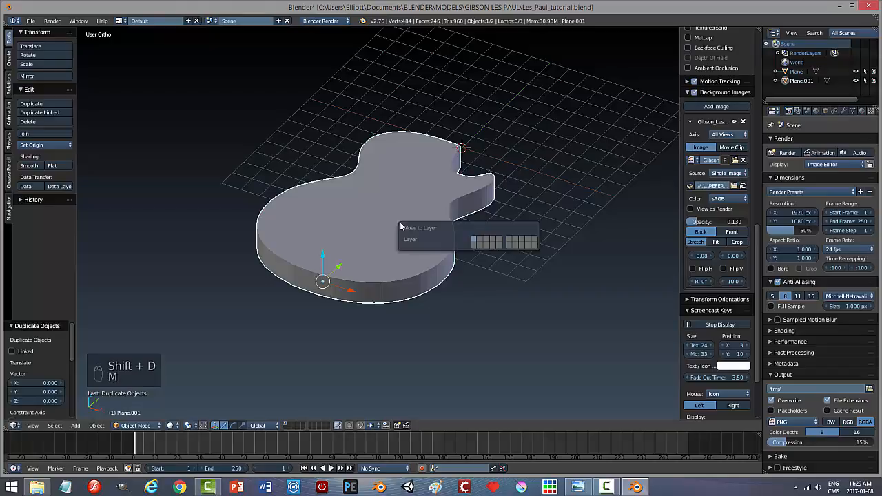
pyautogui.click(535, 239)
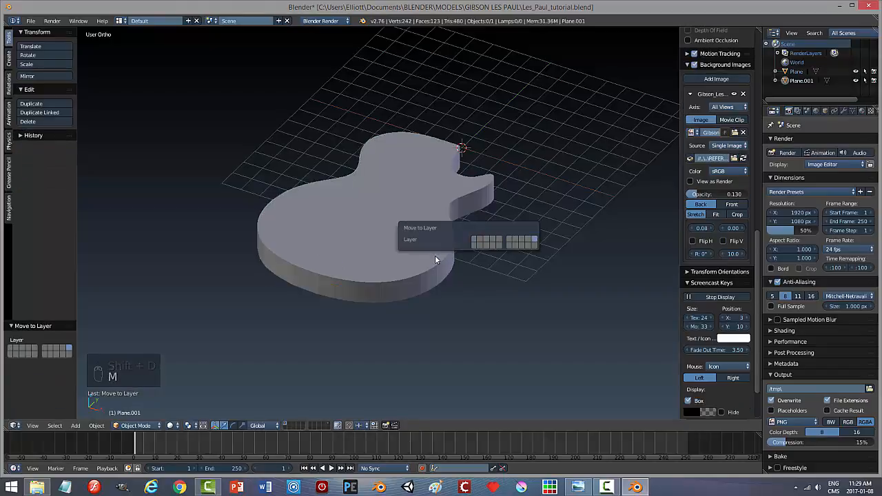
# Show layer 1, select the original guitar body and put it into Edit Mode
pyautogui.click(286, 423)
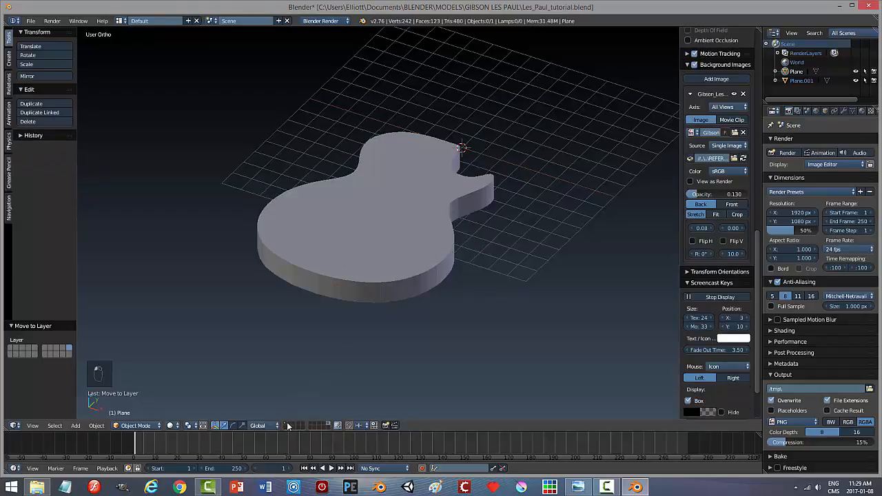
pyautogui.rightClick(372, 289)
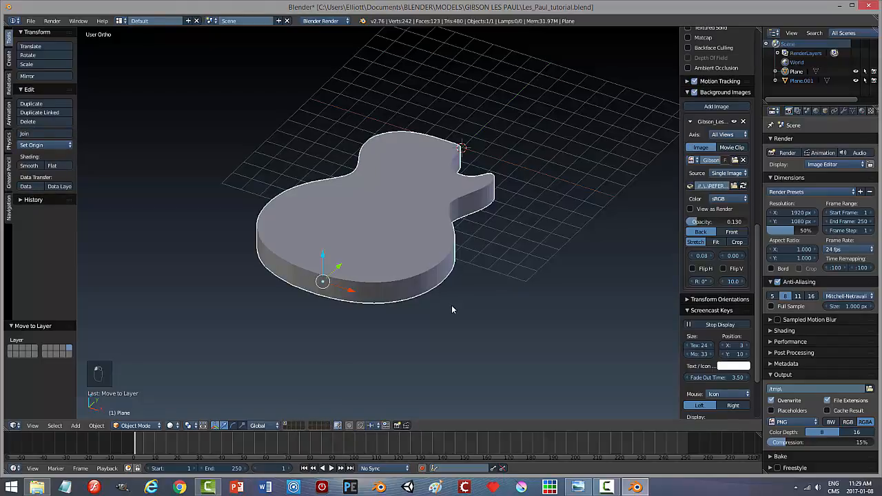
pyautogui.press('Tab')
pyautogui.click(518, 308)
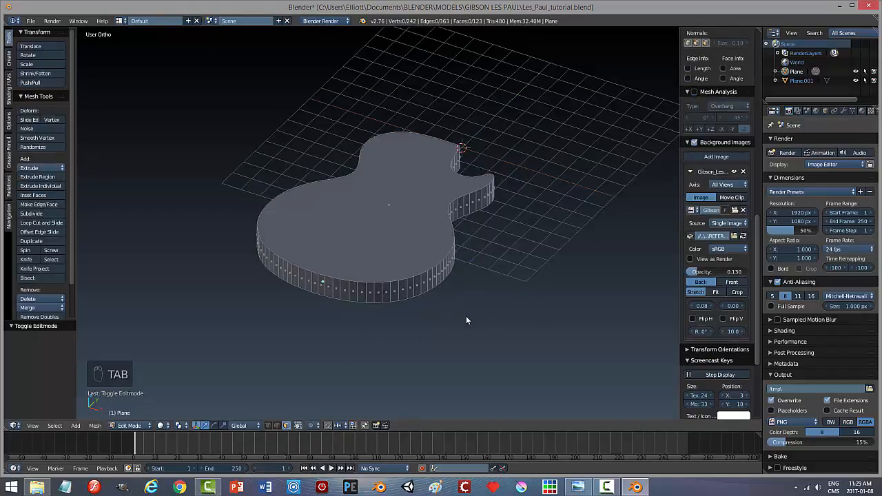
# Switch to edge selection and select the edge loops around the body's upper and lower outlines
pyautogui.moveTo(466, 320); pyautogui.dragTo(456, 314, button='middle')
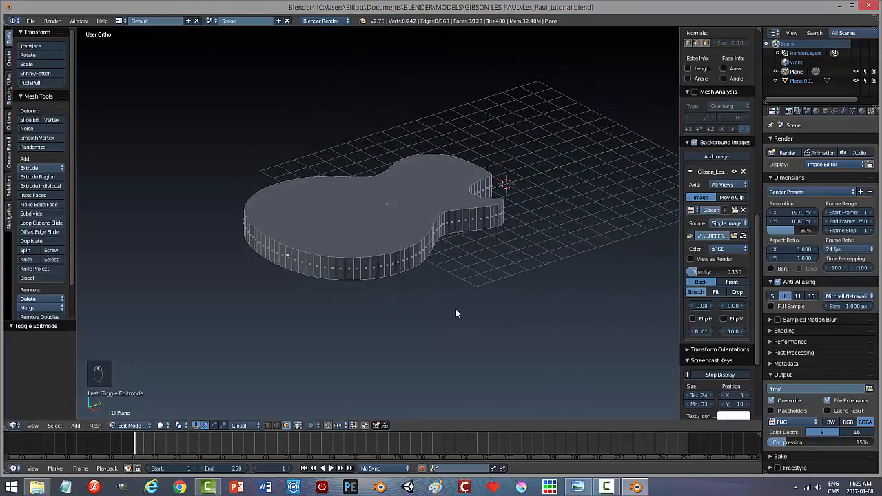
pyautogui.hotkey('ctrl', 'Tab')
pyautogui.click(447, 303)
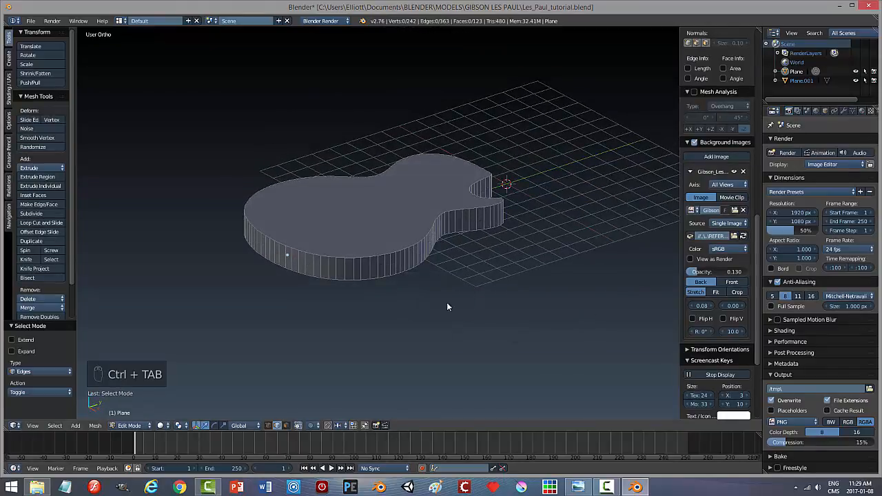
pyautogui.keyDown('alt'); pyautogui.rightClick(398, 250); pyautogui.keyUp('alt')
pyautogui.keyDown('alt'); pyautogui.keyDown('shift'); pyautogui.rightClick(391, 276); pyautogui.keyUp('shift'); pyautogui.keyUp('alt')
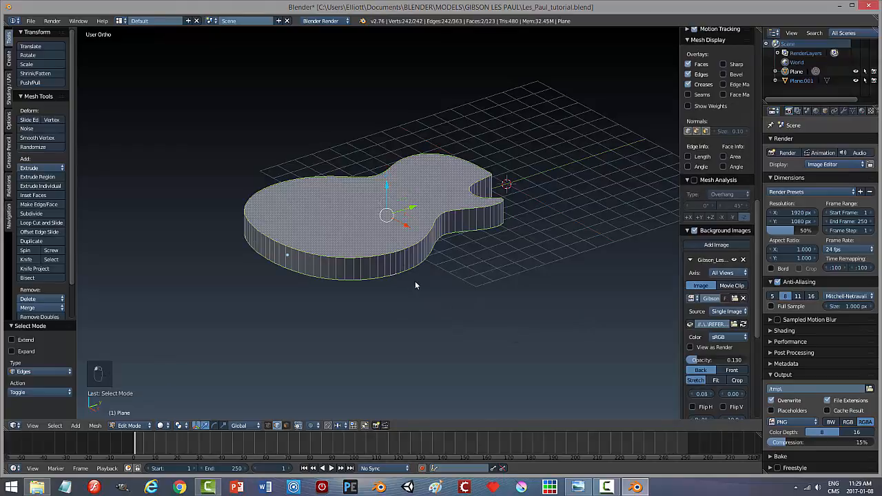
# Bevel both outline loops by about 0.15 with three segments, deselect everything and return the body to Object Mode
pyautogui.moveTo(415, 280); pyautogui.dragTo(490, 306, button='middle')
pyautogui.scroll(2, 490, 302)
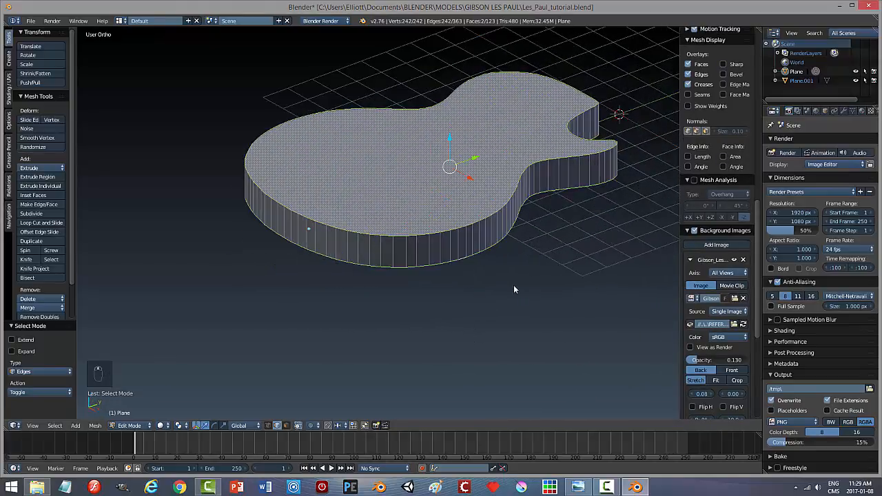
pyautogui.keyDown('shift'); pyautogui.moveTo(548, 274); pyautogui.dragTo(496, 300, button='middle'); pyautogui.keyUp('shift')
pyautogui.press('n')
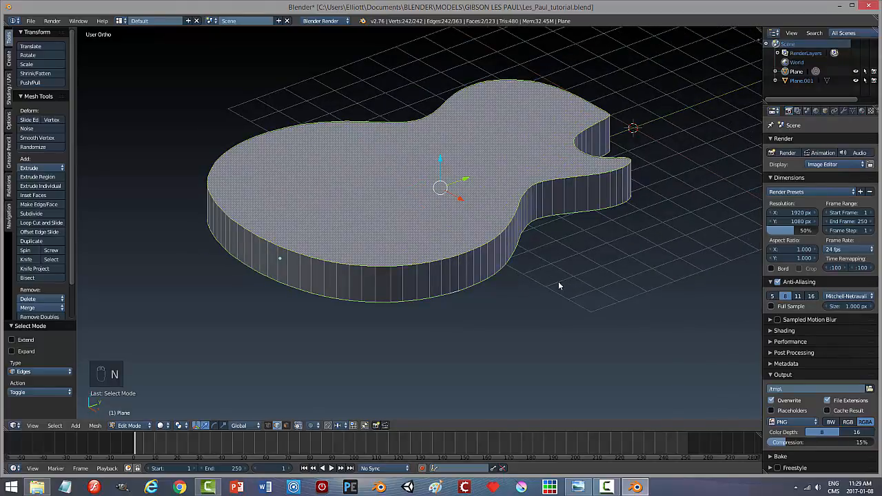
pyautogui.hotkey('ctrl', 'b')
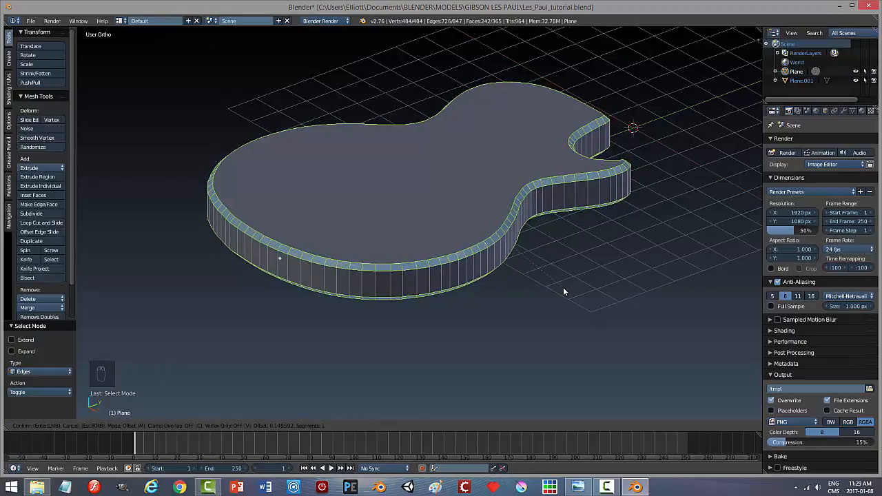
pyautogui.scroll(1, 564, 291)
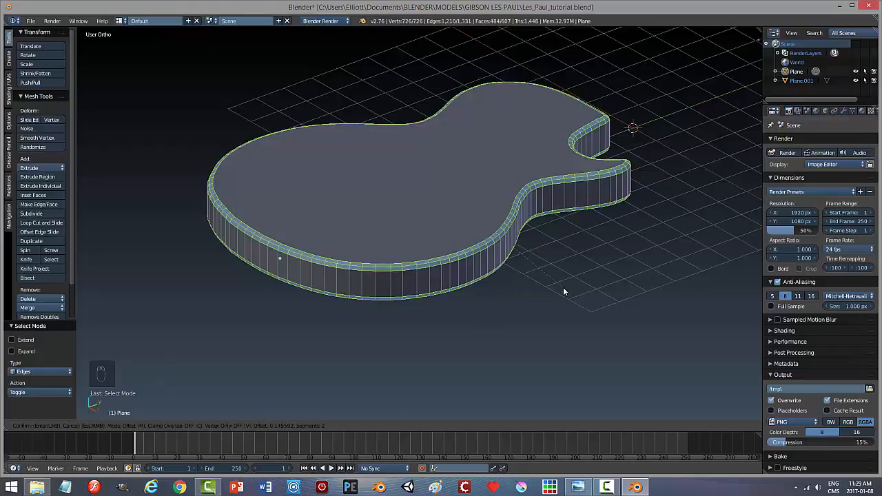
pyautogui.scroll(-1, 563, 292)
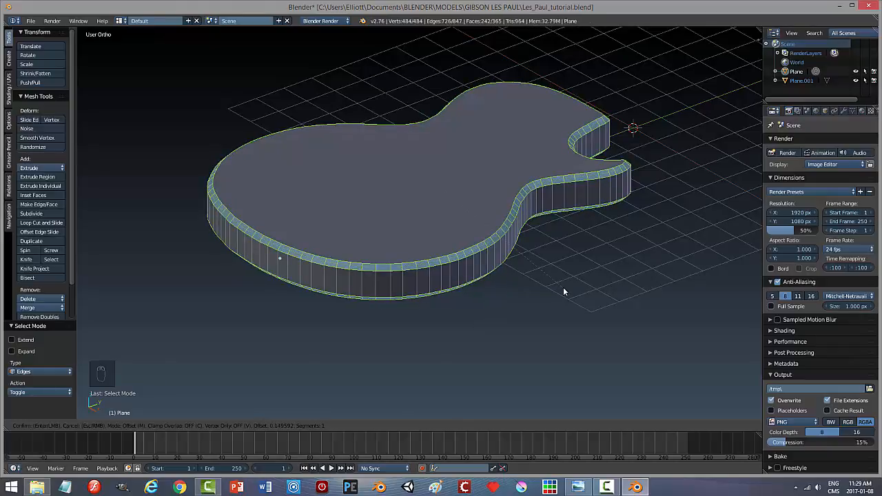
pyautogui.scroll(1, 563, 291)
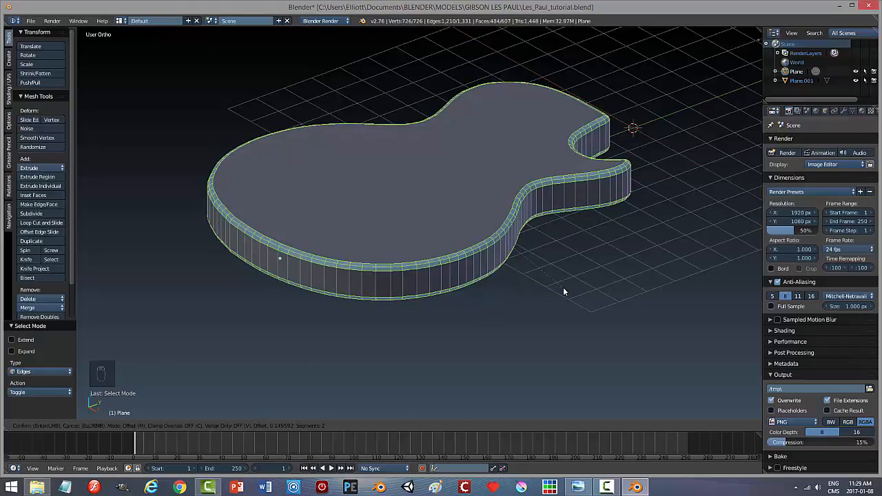
pyautogui.scroll(1, 564, 292)
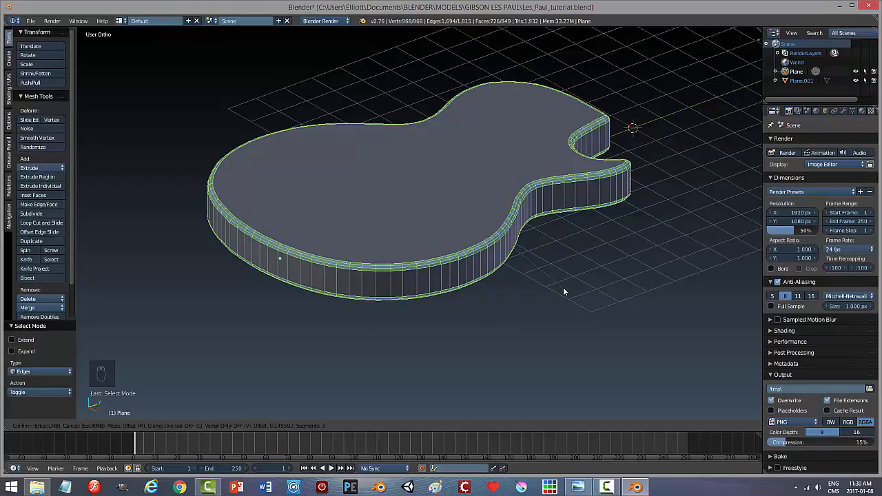
pyautogui.click(563, 292)
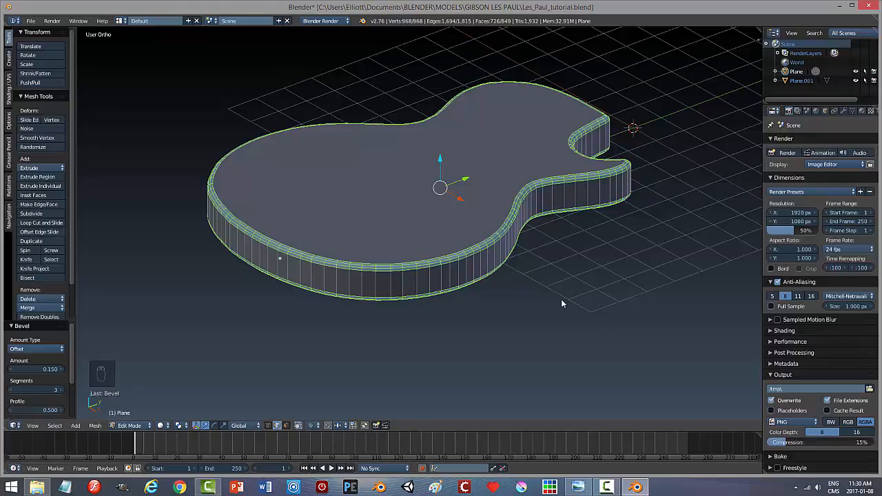
pyautogui.press('a')
pyautogui.press('Tab')
pyautogui.click(490, 301)
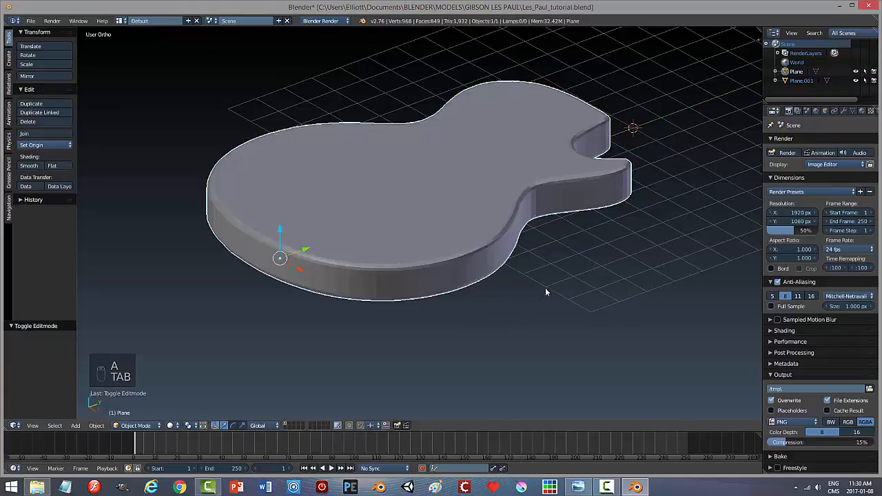
# Apply smooth shading to the guitar body and inspect its surface
pyautogui.moveTo(545, 291); pyautogui.dragTo(524, 262, button='middle')
pyautogui.click(29, 165)
pyautogui.scroll(2, 533, 249)
pyautogui.moveTo(607, 213); pyautogui.dragTo(526, 134, button='middle')
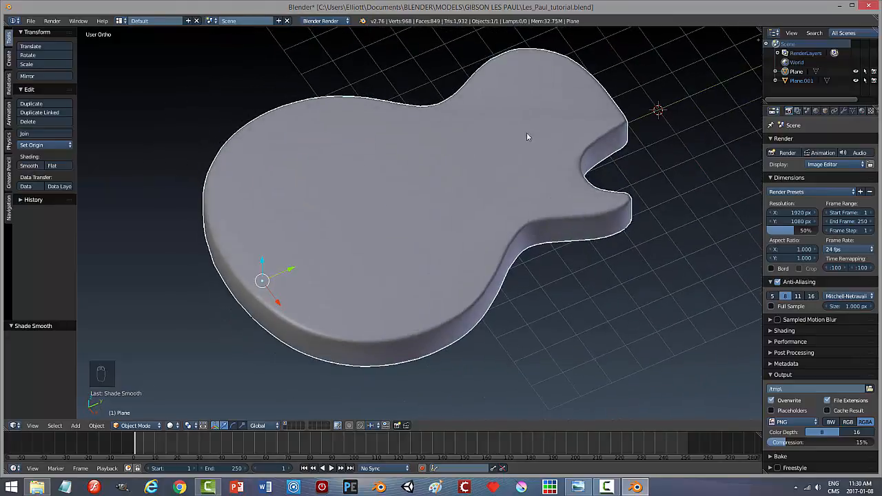
# Enable Auto Smooth for the body's normals with a 45° angle
pyautogui.click(853, 110)
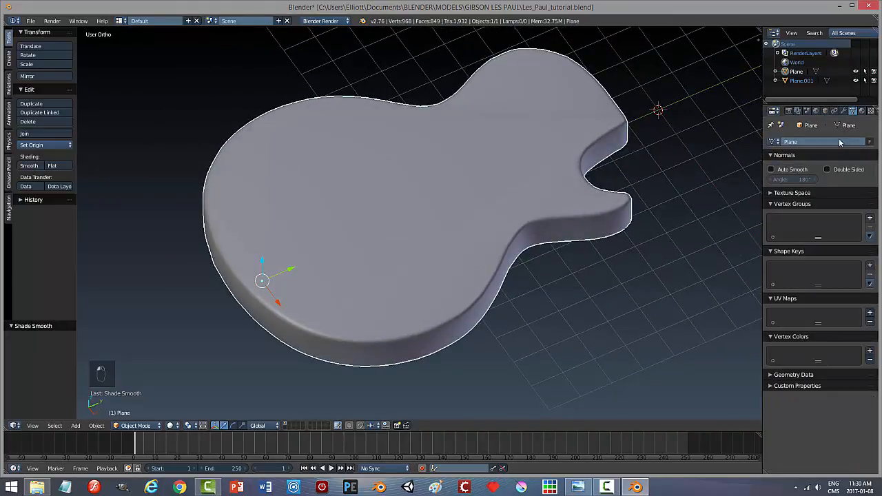
pyautogui.click(771, 169)
pyautogui.click(793, 179)
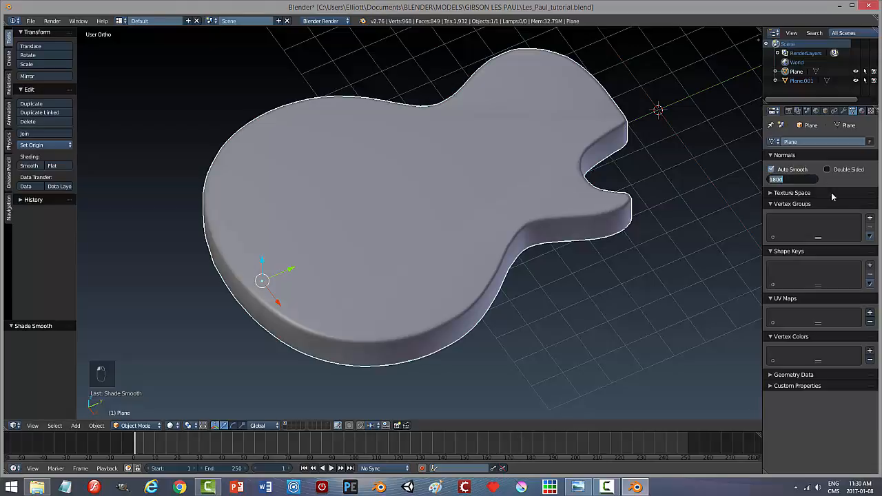
pyautogui.write('45')
pyautogui.press('Return')
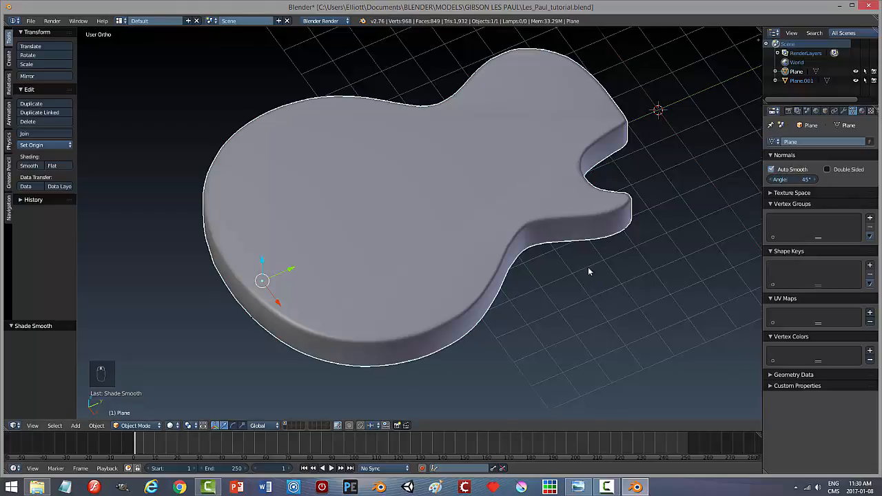
# Restore flat shading on the guitar body and disable Auto Smooth
pyautogui.moveTo(588, 272); pyautogui.dragTo(545, 231, button='middle')
pyautogui.click(60, 166)
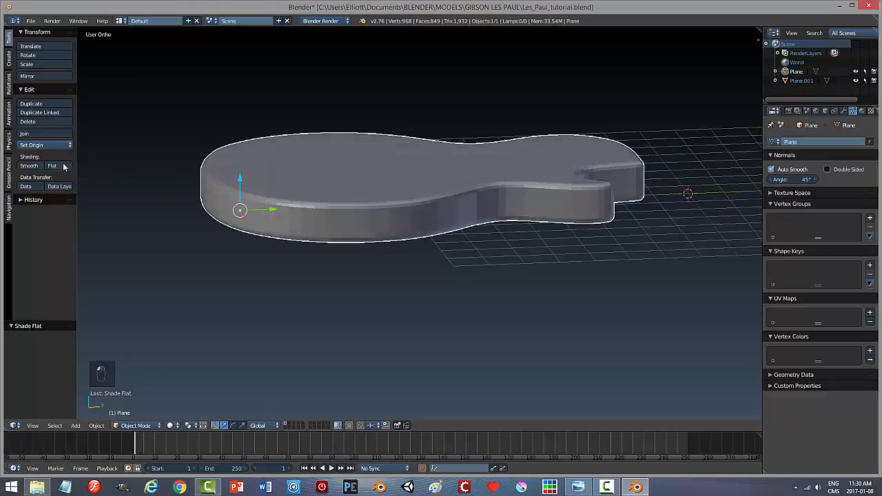
pyautogui.moveTo(303, 185); pyautogui.dragTo(356, 220, button='middle')
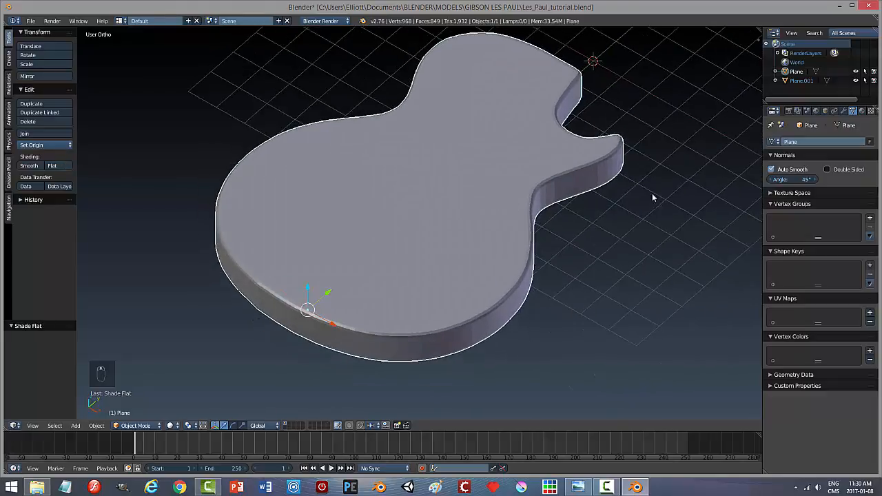
pyautogui.click(771, 169)
# Display the body in wireframe from above and compare its bevelled outline with the reference image
pyautogui.moveTo(614, 218); pyautogui.dragTo(535, 225, button='middle')
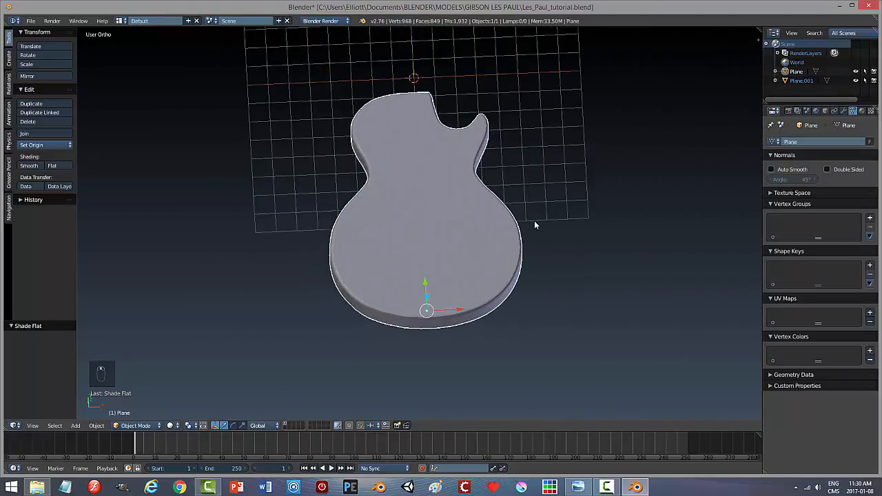
pyautogui.press('KP_7')
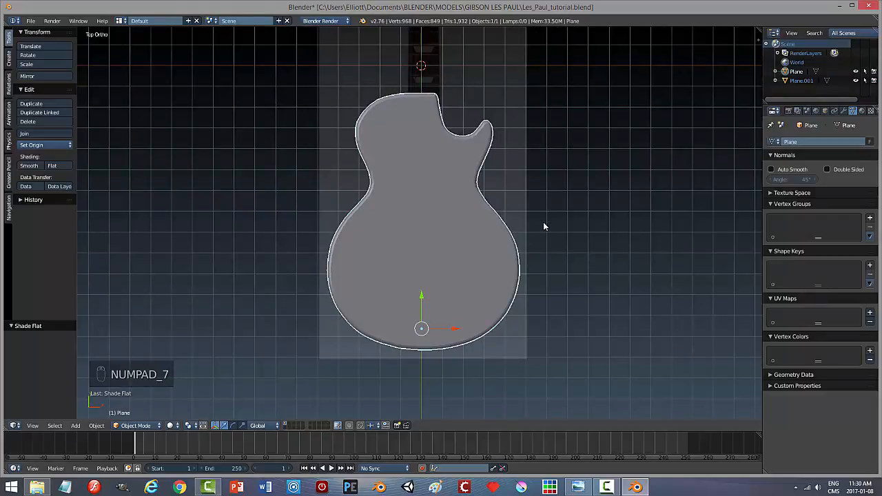
pyautogui.press('z')
pyautogui.click(616, 224)
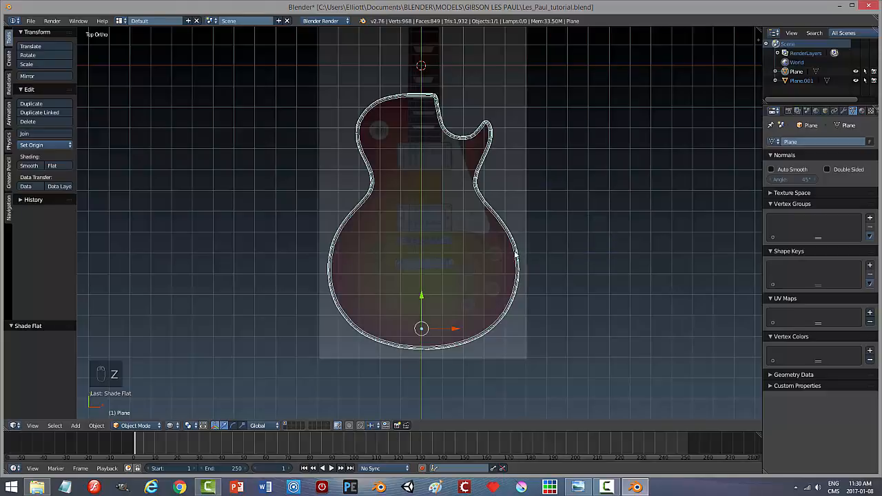
pyautogui.scroll(4, 515, 255)
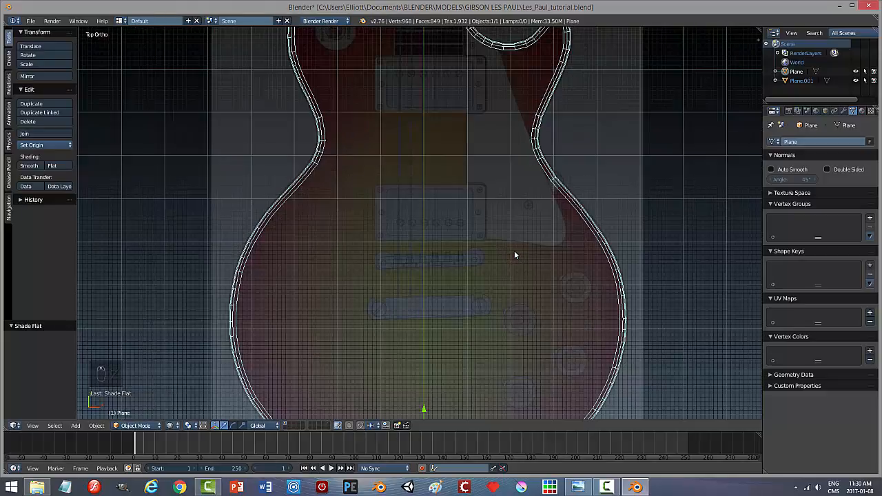
pyautogui.scroll(-1, 514, 255)
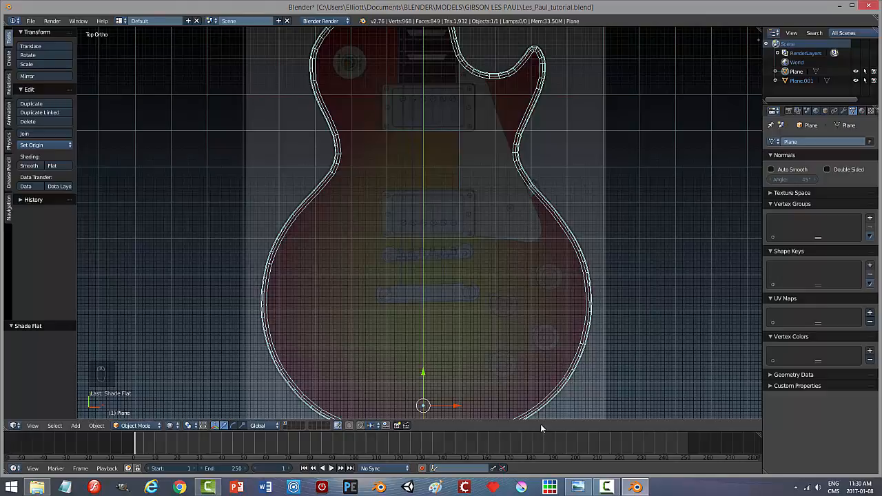
# Look at the finished guitar picture Gibson_Les_Paul.png in Windows Photo Viewer and return to Blender
pyautogui.click(579, 487)
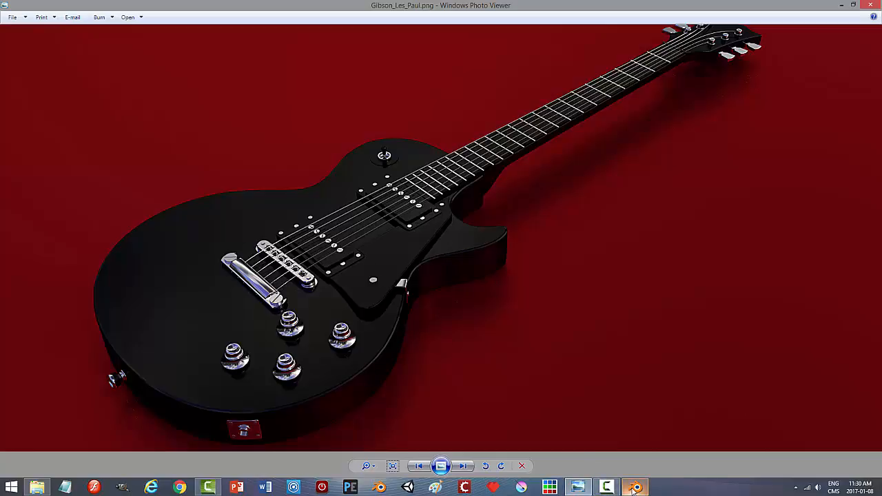
pyautogui.moveTo(635, 488)
pyautogui.click(586, 444)
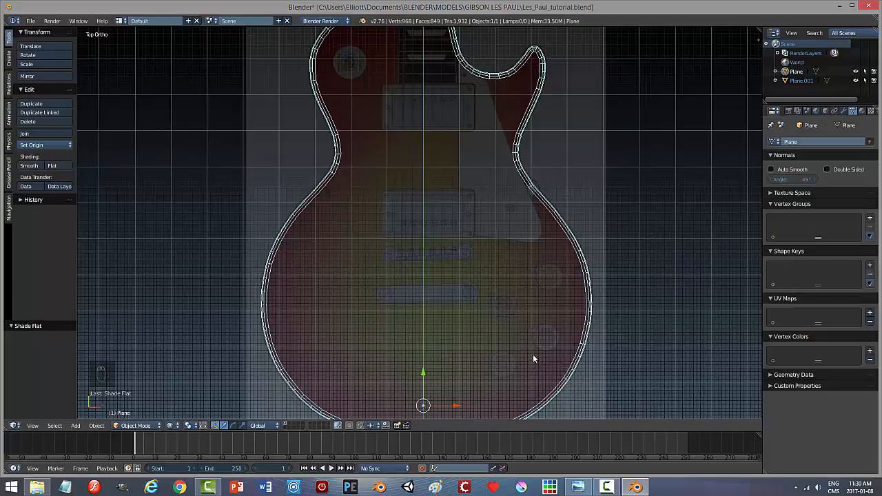
# Show the empty layer 2 and add a mesh plane at the origin, over the neck in the reference image
pyautogui.keyDown('shift'); pyautogui.moveTo(472, 277); pyautogui.dragTo(471, 354, button='middle'); pyautogui.keyUp('shift')
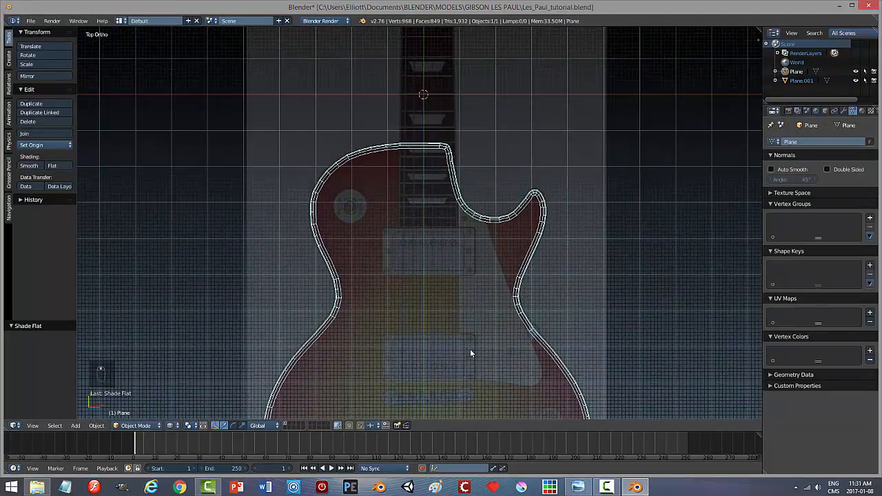
pyautogui.scroll(-5, 460, 281)
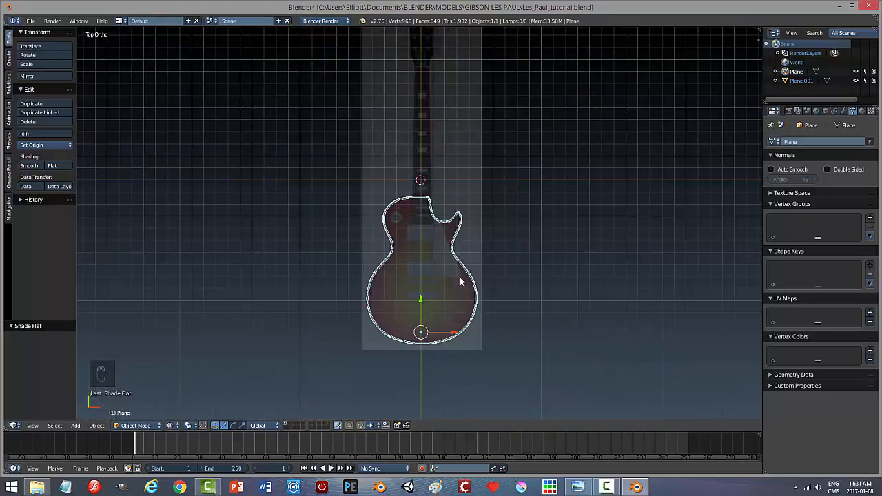
pyautogui.scroll(2, 460, 282)
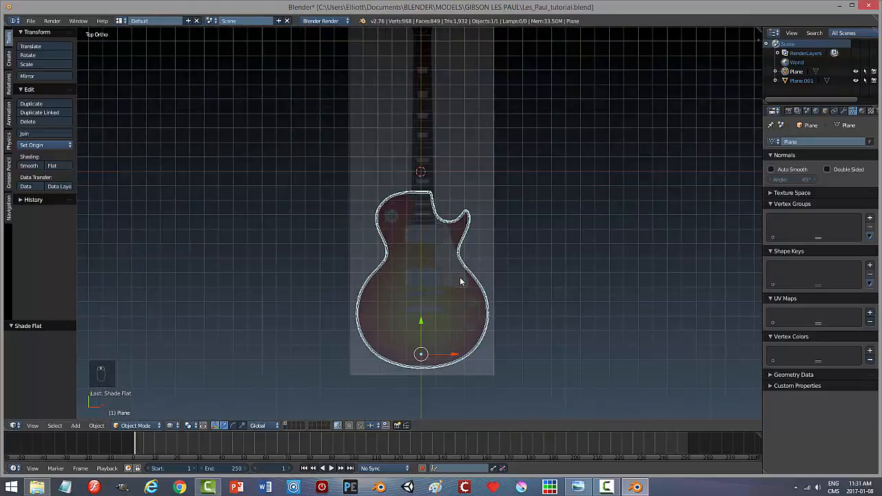
pyautogui.keyDown('shift'); pyautogui.moveTo(458, 249); pyautogui.dragTo(455, 303, button='middle'); pyautogui.keyUp('shift')
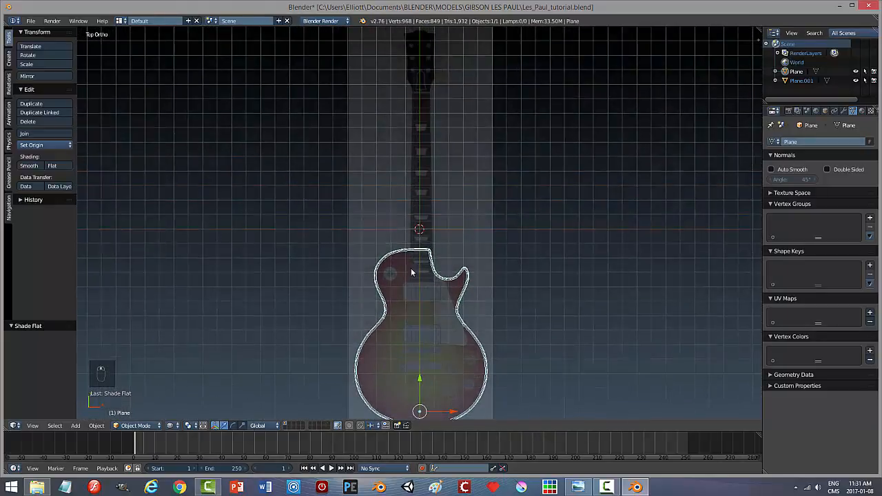
pyautogui.click(289, 423)
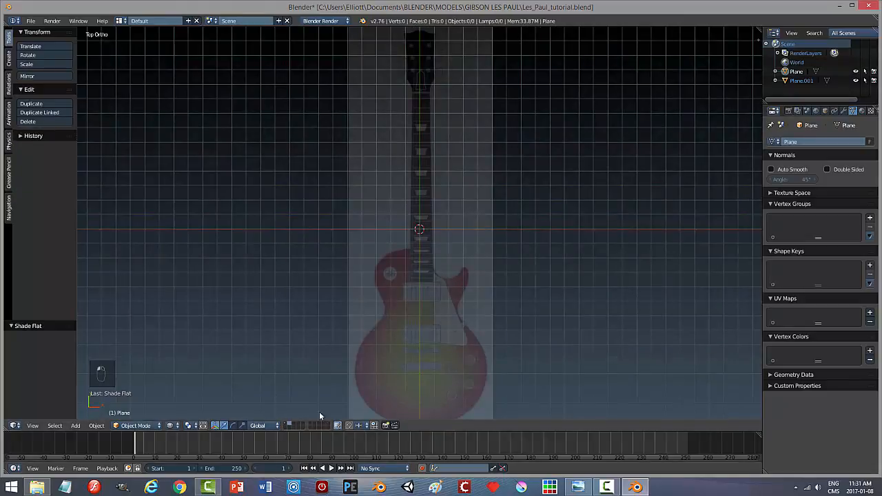
pyautogui.hotkey('shift', 'a')
pyautogui.moveTo(449, 231)
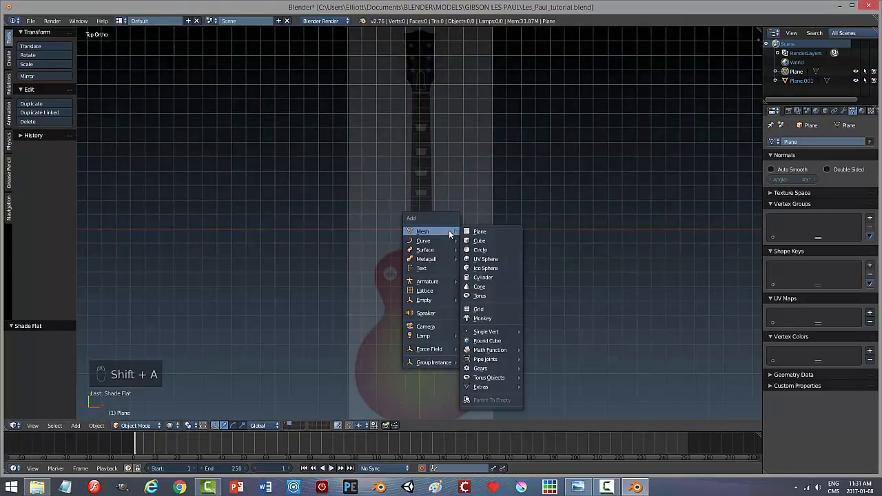
pyautogui.click(475, 233)
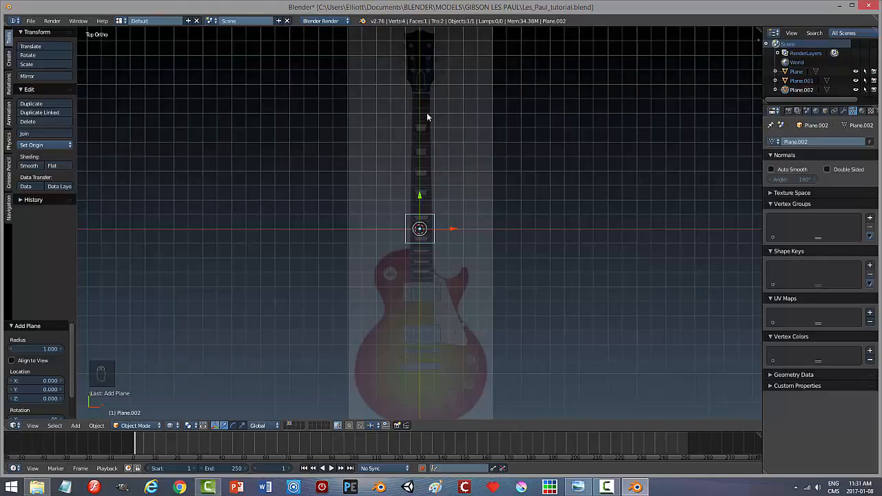
# Undo adding the plane over the neck and show the reference image from above again
pyautogui.scroll(2, 427, 113)
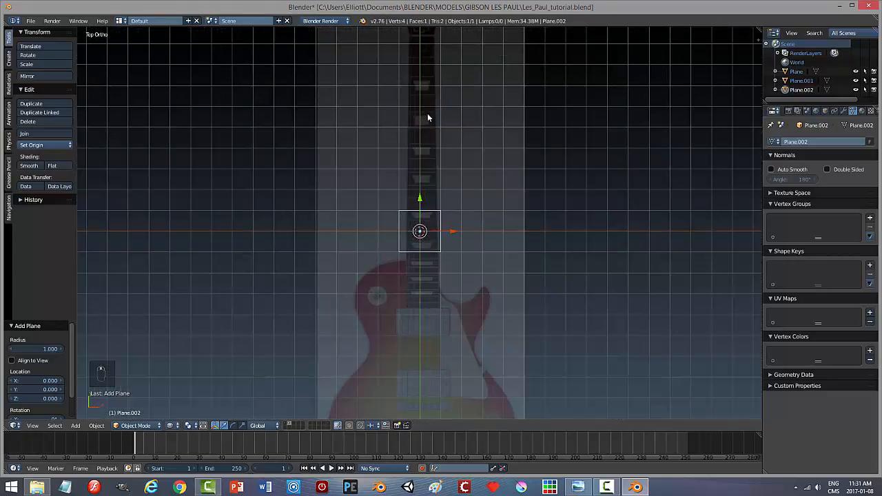
pyautogui.scroll(-2, 428, 116)
pyautogui.hotkey('ctrl', 'z')
pyautogui.hotkey('ctrl', 'z')
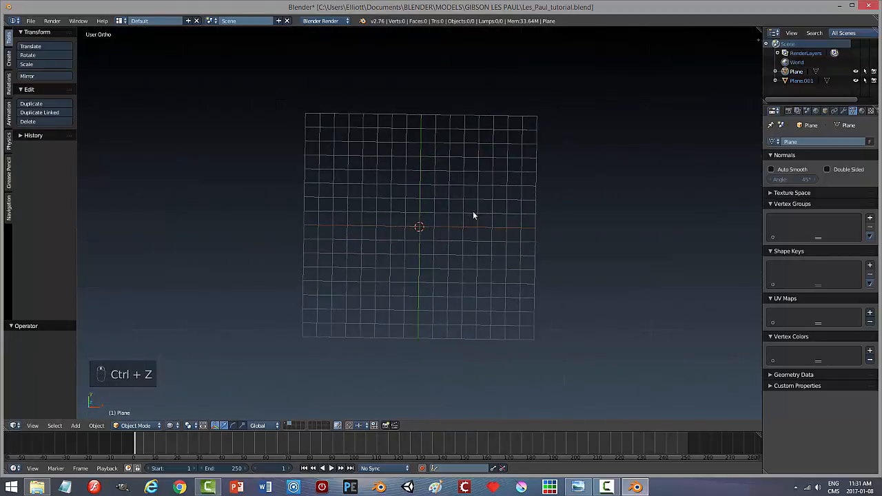
pyautogui.press('KP_7')
pyautogui.scroll(-1, 475, 221)
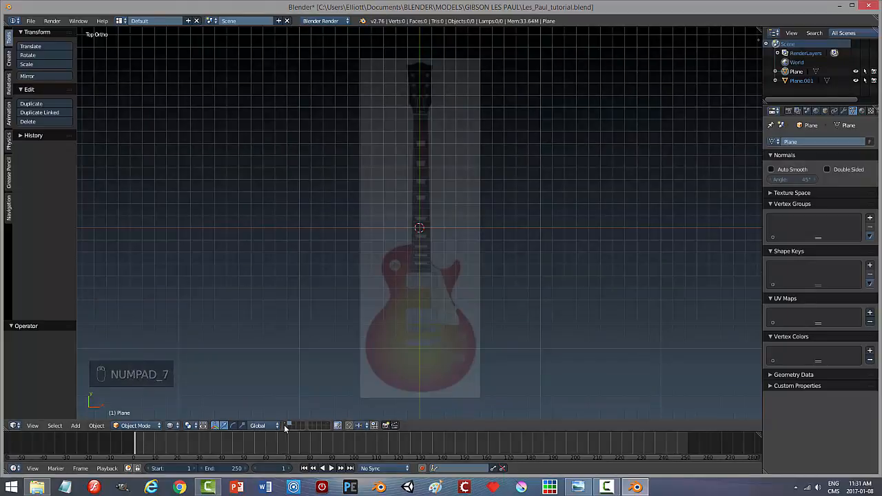
# Examine the body outline on layer 1 against the neck pickup area of the reference image
pyautogui.rightClick(494, 331)
pyautogui.scroll(5, 443, 334)
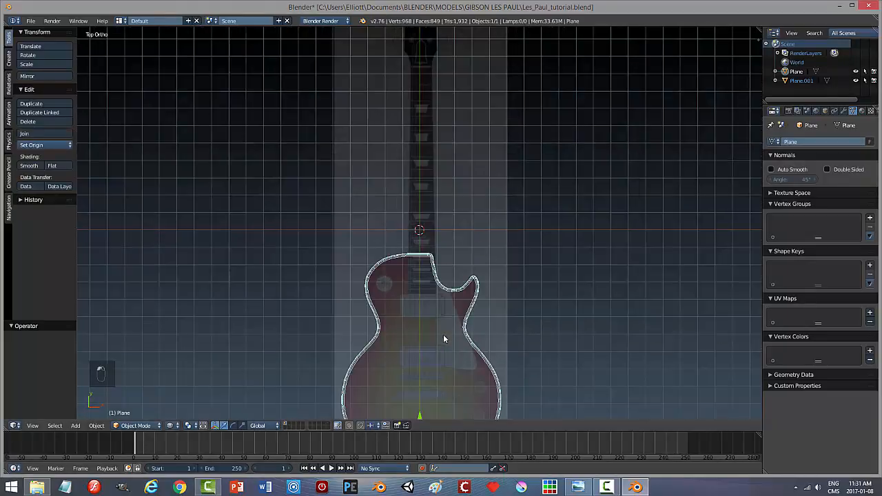
pyautogui.scroll(7, 451, 286)
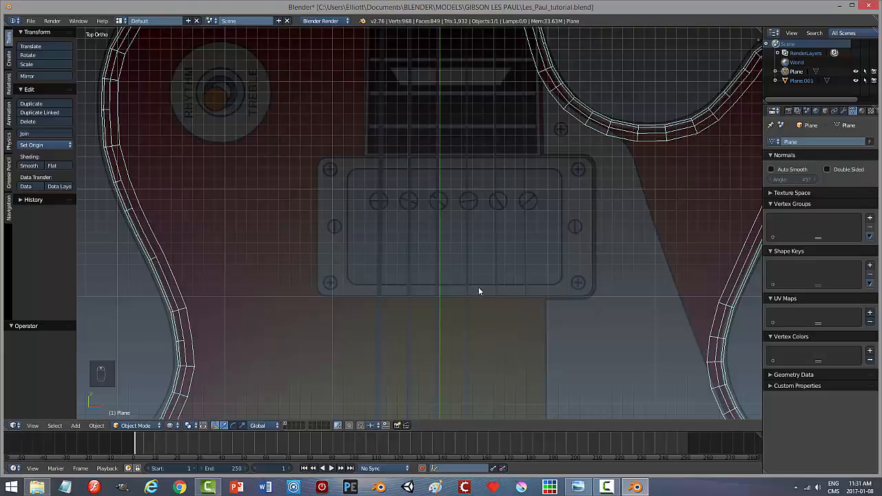
pyautogui.scroll(-1, 479, 291)
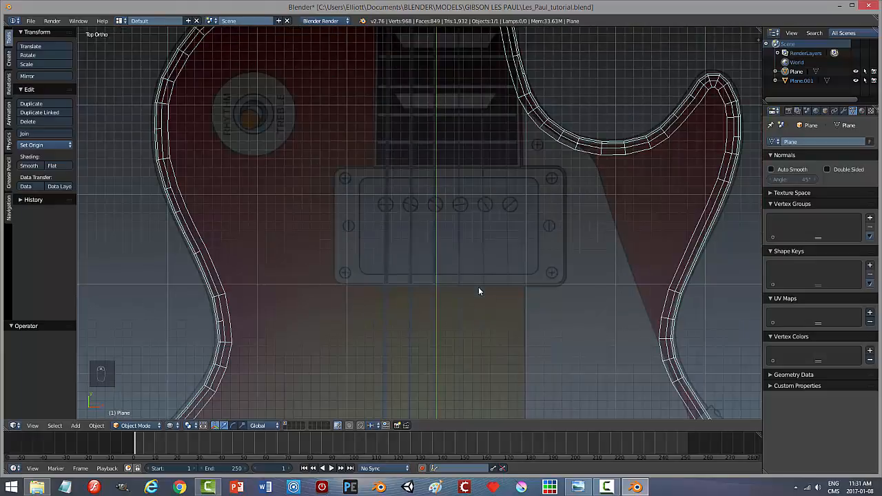
# Show the empty layer 2, add a mesh plane and move it along Y onto the neck pickup in the reference image
pyautogui.click(295, 424)
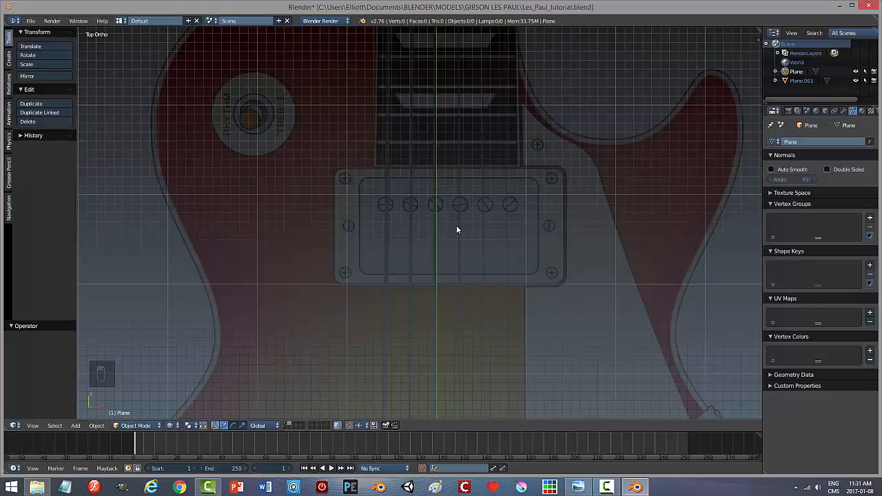
pyautogui.hotkey('shift', 'a')
pyautogui.moveTo(457, 228)
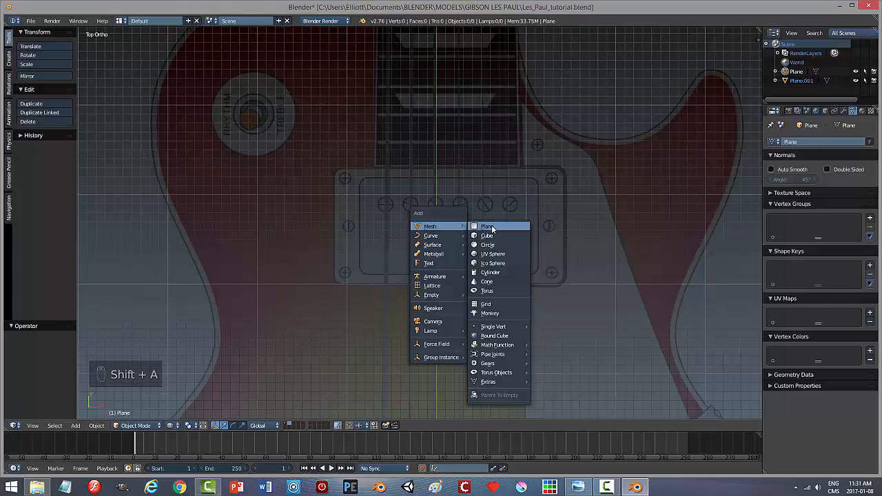
pyautogui.click(487, 226)
pyautogui.scroll(-5, 539, 215)
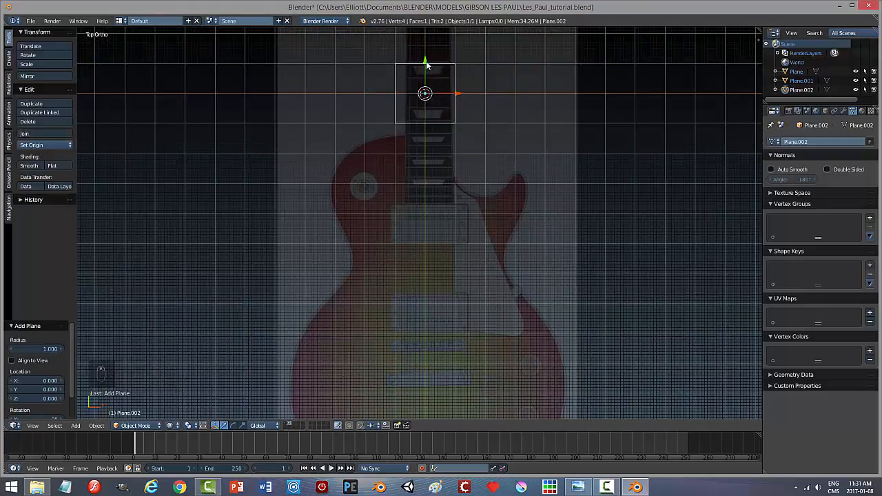
pyautogui.moveTo(427, 63); pyautogui.dragTo(433, 172)
pyautogui.scroll(3, 476, 256)
pyautogui.scroll(2, 480, 266)
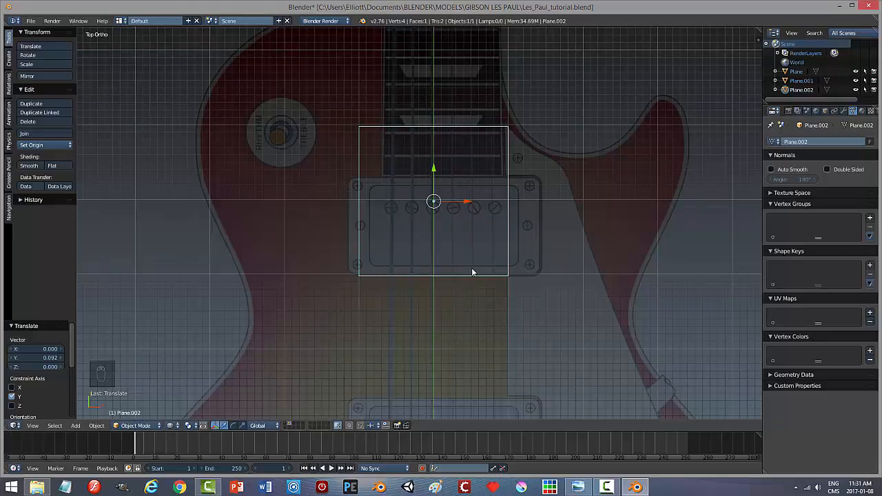
# Scale the plane by about 1.151 along X and 0.836 along Y, and move it about -0.150 along Y to the pickup's lower edge
pyautogui.press('s')
pyautogui.press('x')
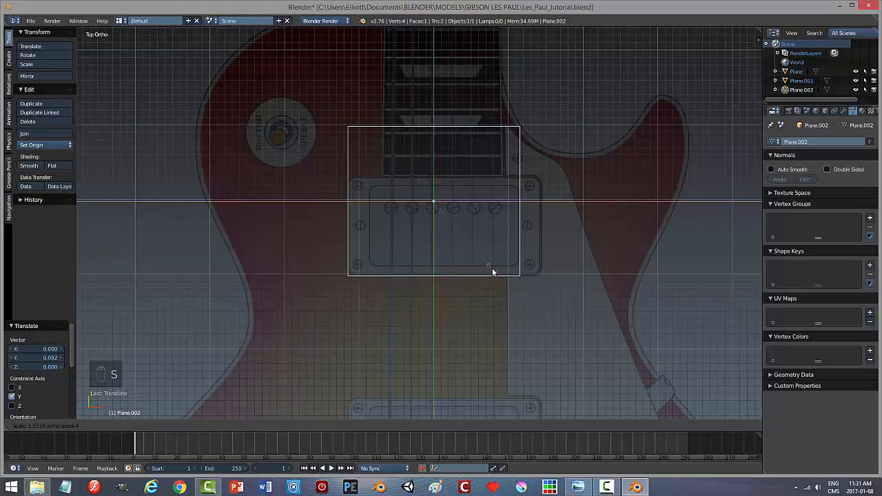
pyautogui.click(492, 268)
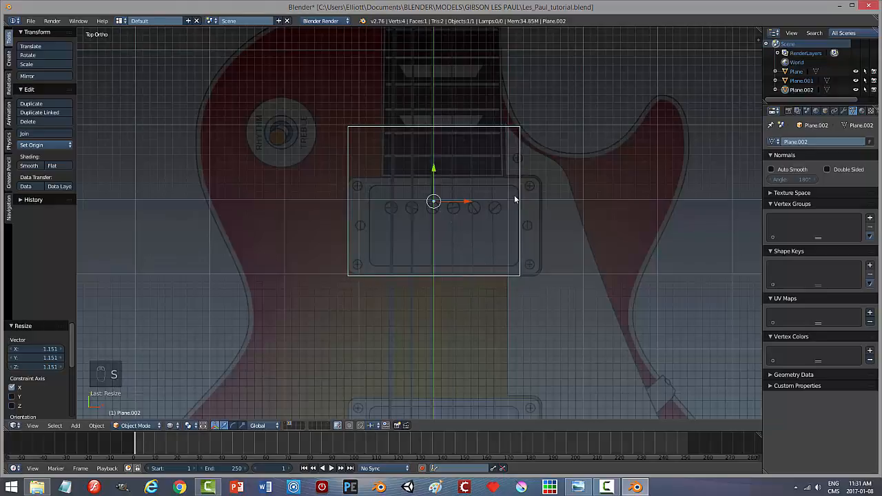
pyautogui.press('s')
pyautogui.press('y')
pyautogui.click(469, 193)
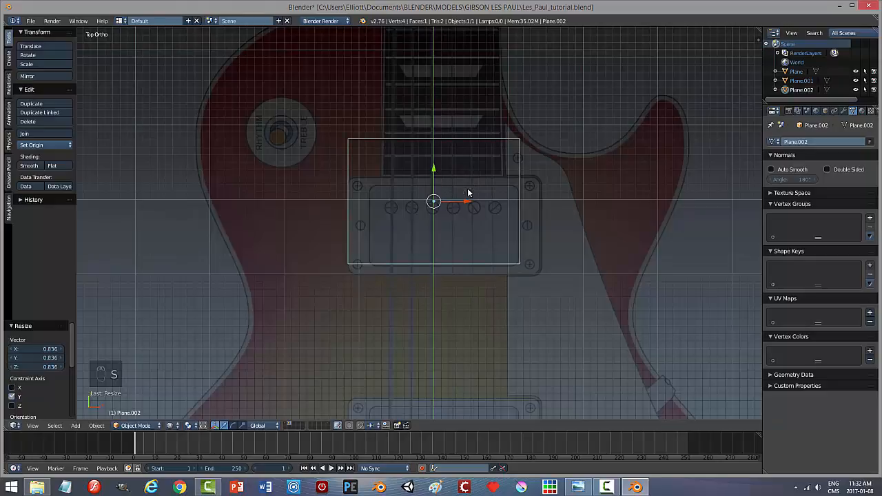
pyautogui.press('g')
pyautogui.press('y')
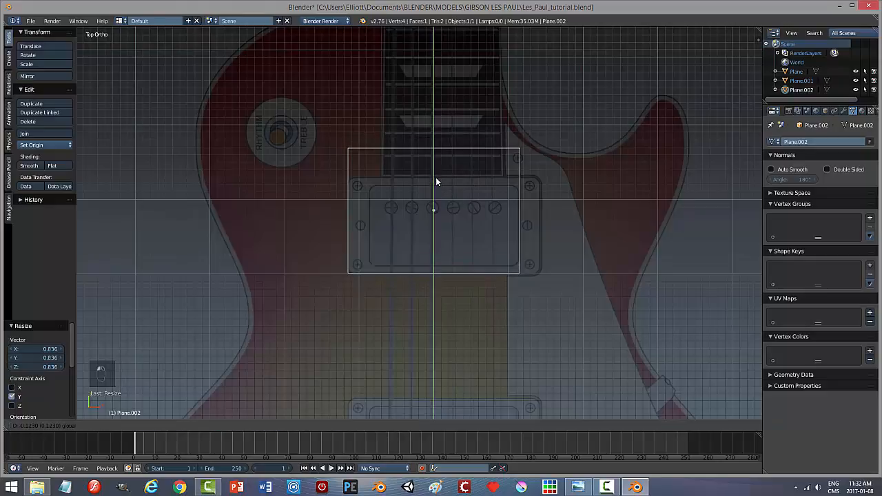
pyautogui.click(437, 180)
# In Edit Mode with vertex selection, move the plane's upper two vertices down along Y to the pickup frame's upper edge
pyautogui.press('Tab')
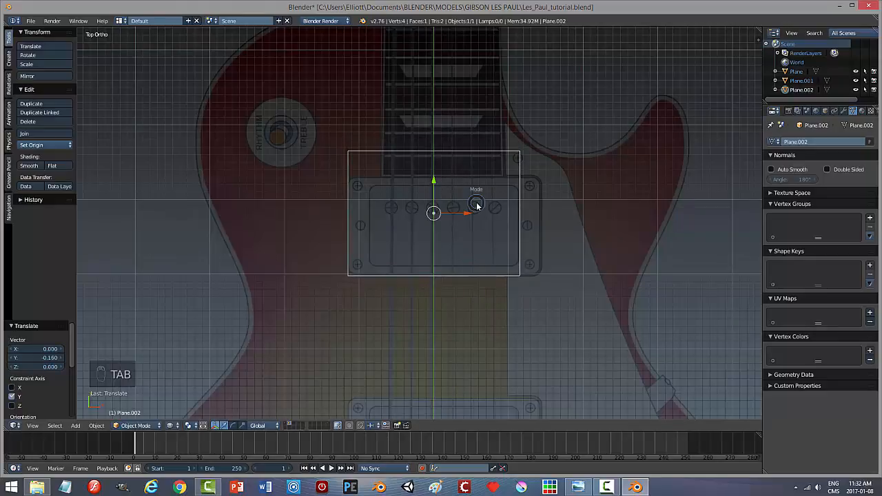
pyautogui.click(552, 203)
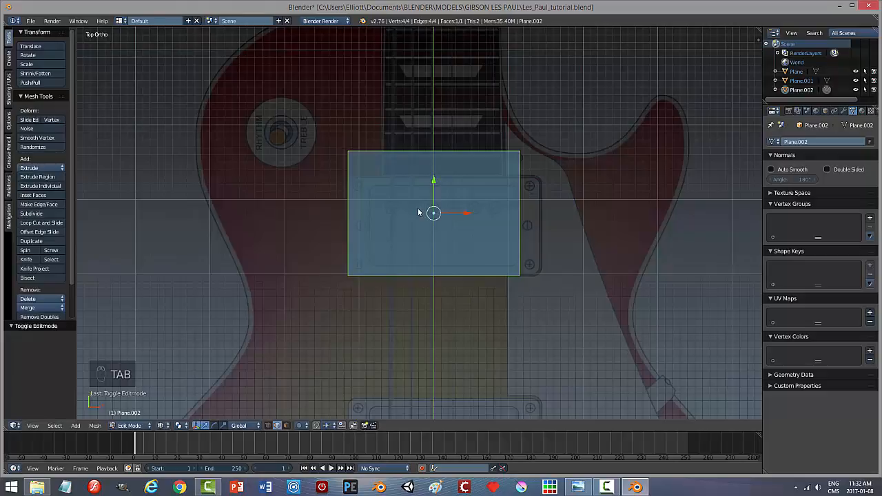
pyautogui.hotkey('ctrl', 'Tab')
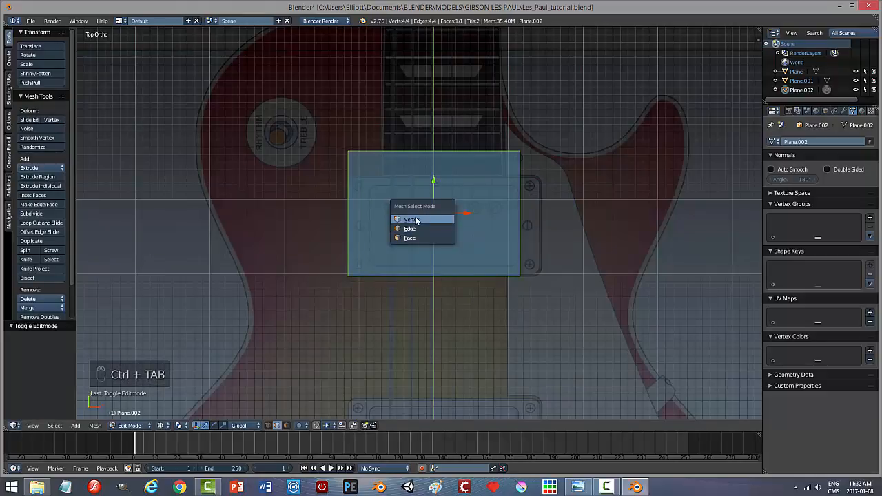
pyautogui.click(415, 220)
pyautogui.press('a')
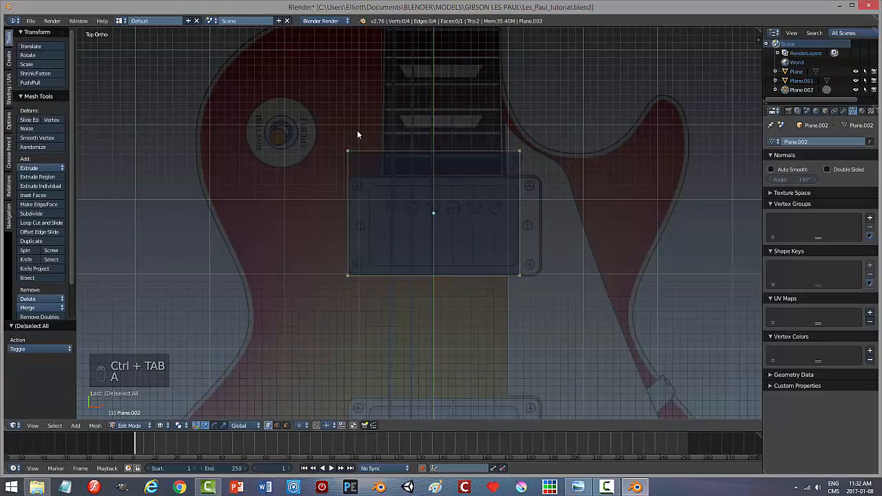
pyautogui.press('b')
pyautogui.moveTo(320, 127); pyautogui.dragTo(522, 166)
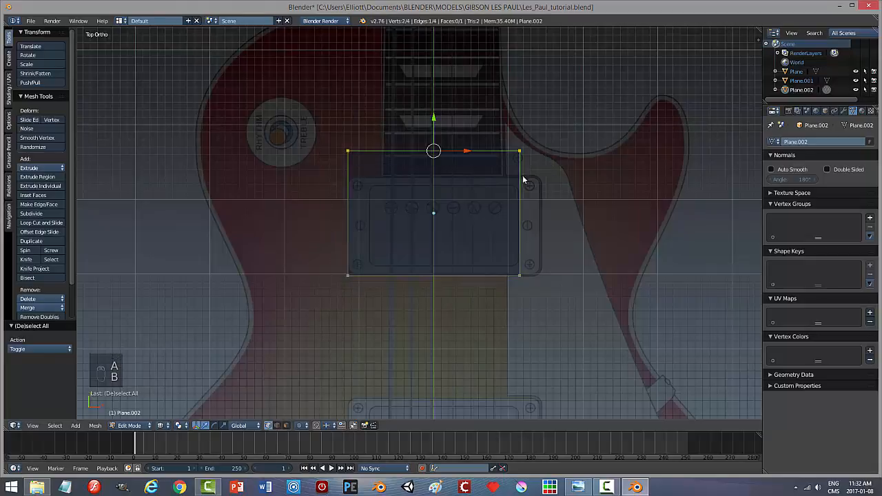
pyautogui.moveTo(433, 118); pyautogui.dragTo(440, 144)
pyautogui.press('a')
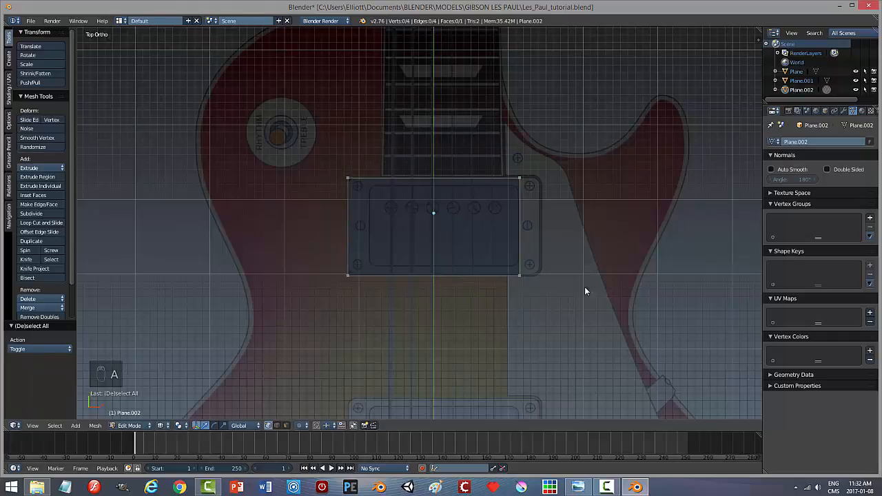
# Move the plane's two right-hand vertices about 0.283 along X to the pickup frame's right edge
pyautogui.press('b')
pyautogui.moveTo(561, 314); pyautogui.dragTo(490, 149)
pyautogui.moveTo(556, 231); pyautogui.dragTo(572, 231)
pyautogui.click(572, 228)
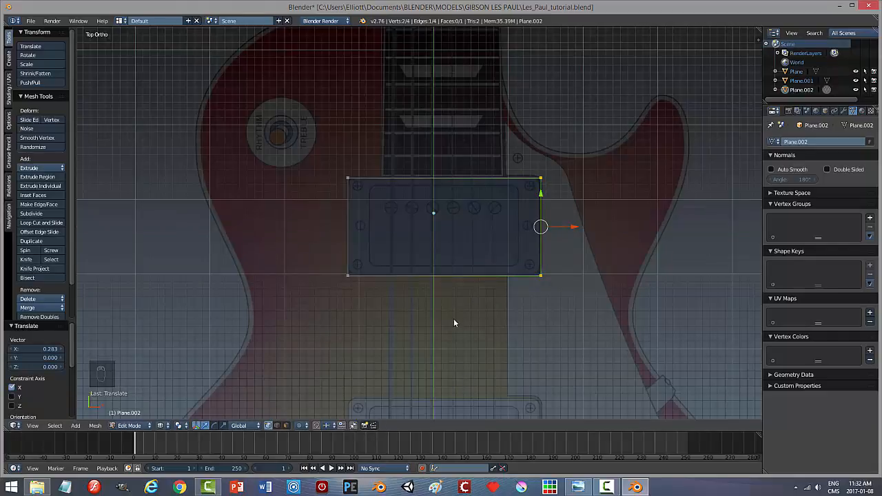
pyautogui.press('a')
# Switch to face selection and solid shading, and extrude the pickup plane's face upward by about 0.14 units
pyautogui.moveTo(460, 321); pyautogui.dragTo(486, 304, button='middle')
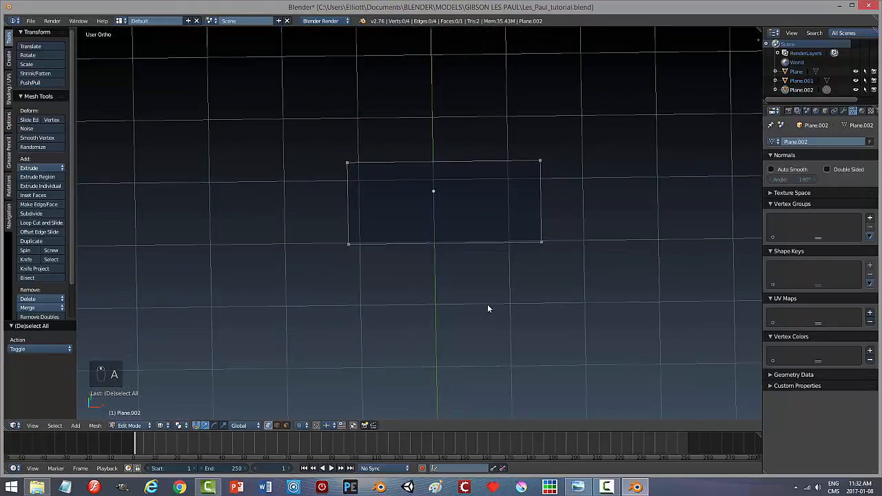
pyautogui.hotkey('ctrl', 'Tab')
pyautogui.click(478, 323)
pyautogui.rightClick(472, 223)
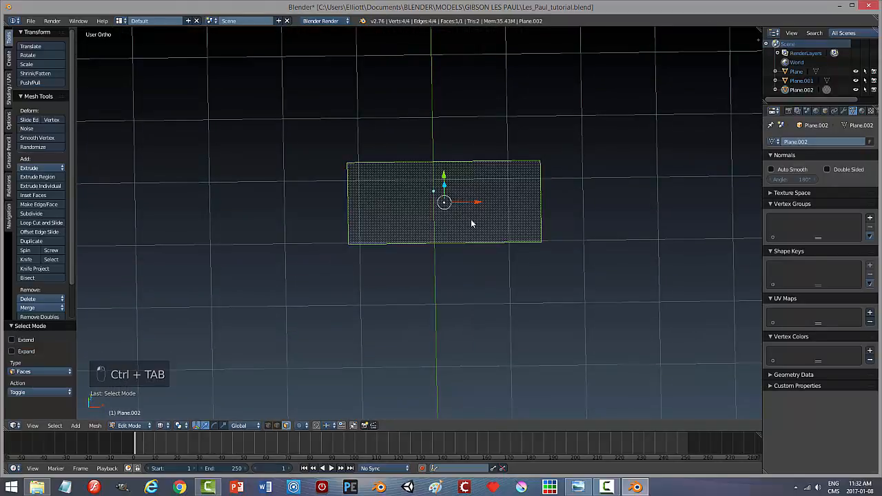
pyautogui.press('z')
pyautogui.click(481, 297)
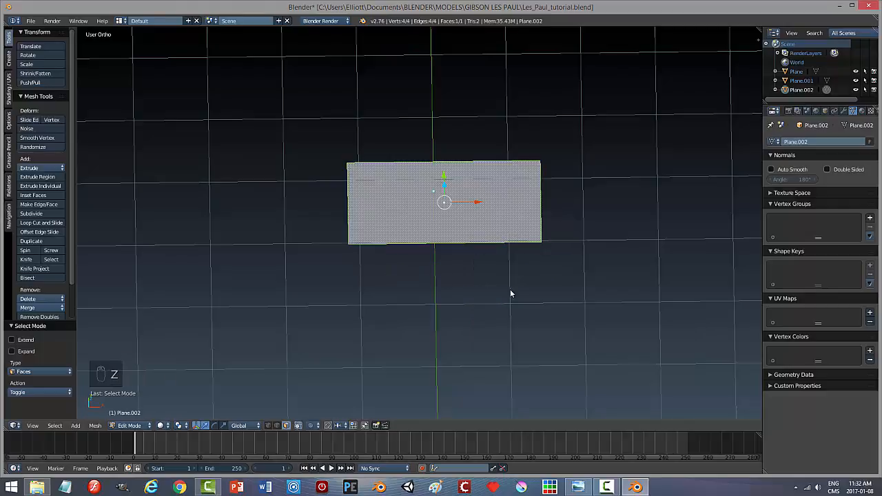
pyautogui.moveTo(520, 274); pyautogui.dragTo(520, 238, button='middle')
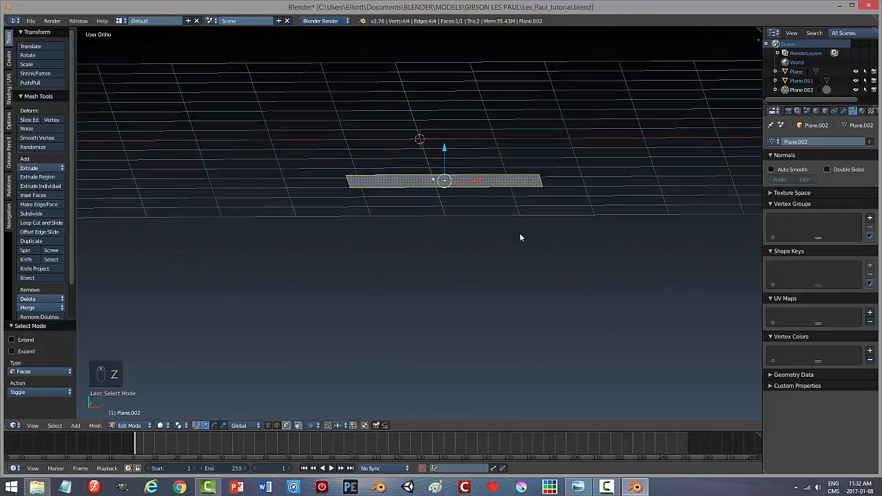
pyautogui.press('e')
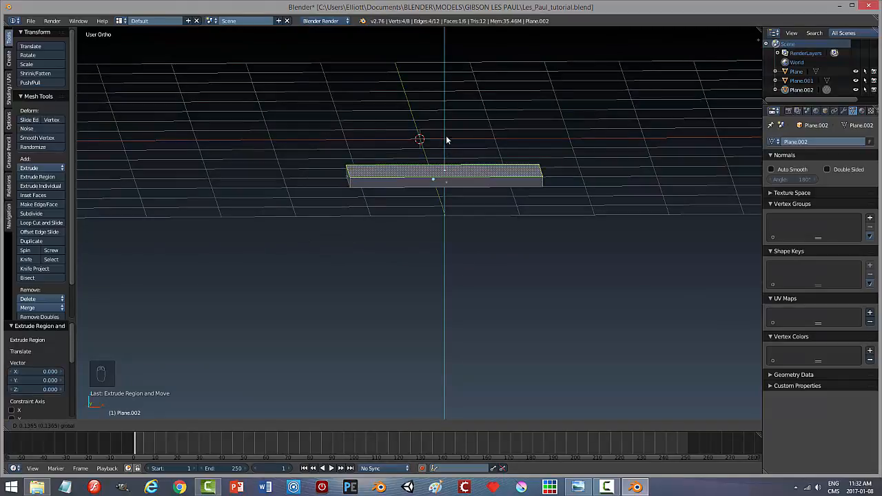
pyautogui.click(446, 140)
pyautogui.press('a')
# Return to Object Mode, show layer 1 together with layer 2, and raise the pickup block about 1.117 along Z onto the body's top
pyautogui.press('KP_1')
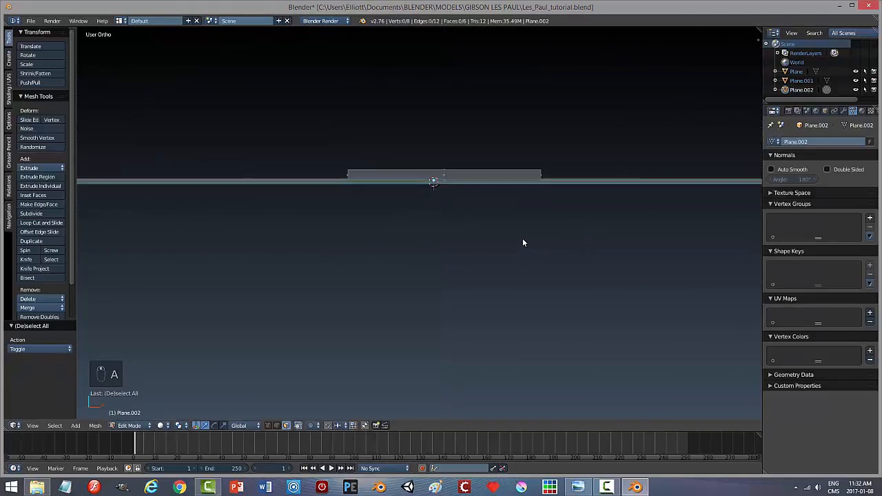
pyautogui.press('KP_8')
pyautogui.click(268, 425)
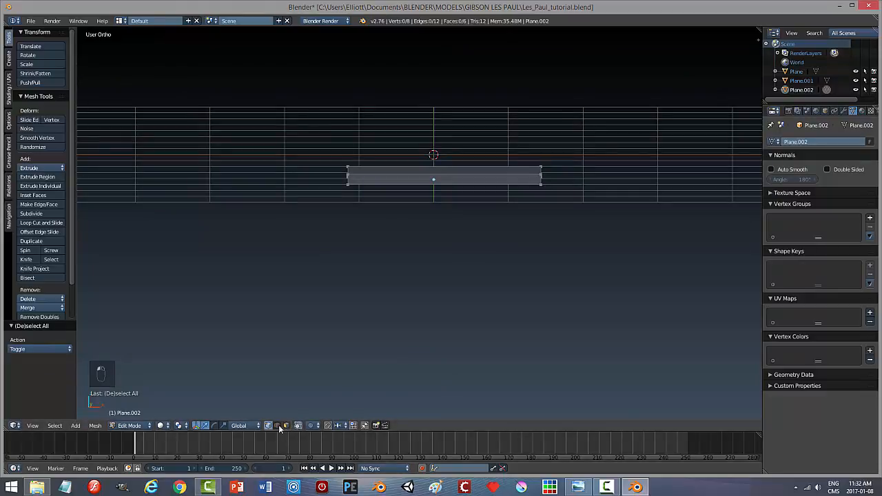
pyautogui.press('Tab')
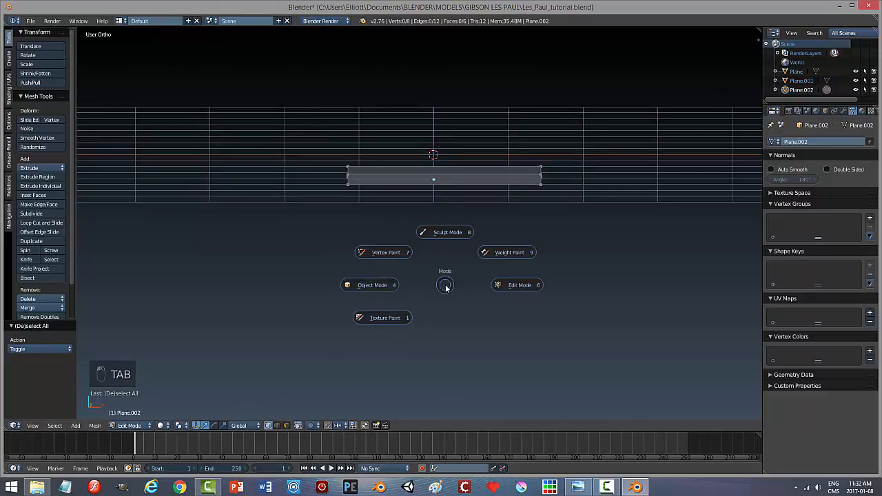
pyautogui.click(392, 288)
pyautogui.click(288, 425)
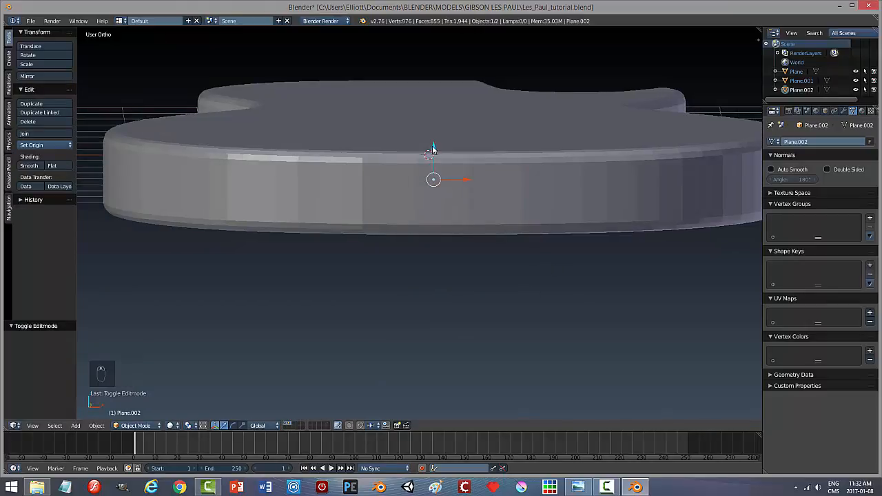
pyautogui.moveTo(433, 148); pyautogui.dragTo(440, 62)
pyautogui.moveTo(602, 129); pyautogui.dragTo(559, 139, button='middle')
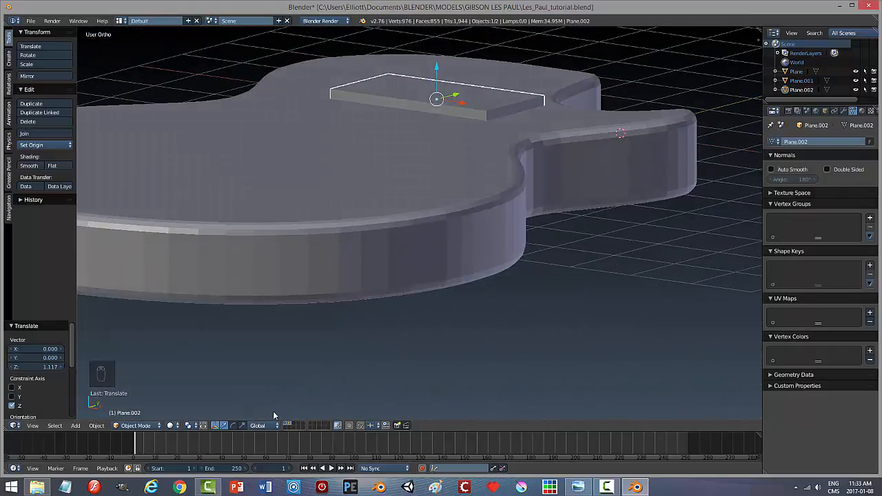
# Show only the pickup block in wireframe shading from the top and enter Edit Mode on it
pyautogui.hotkey('shift', 'h')
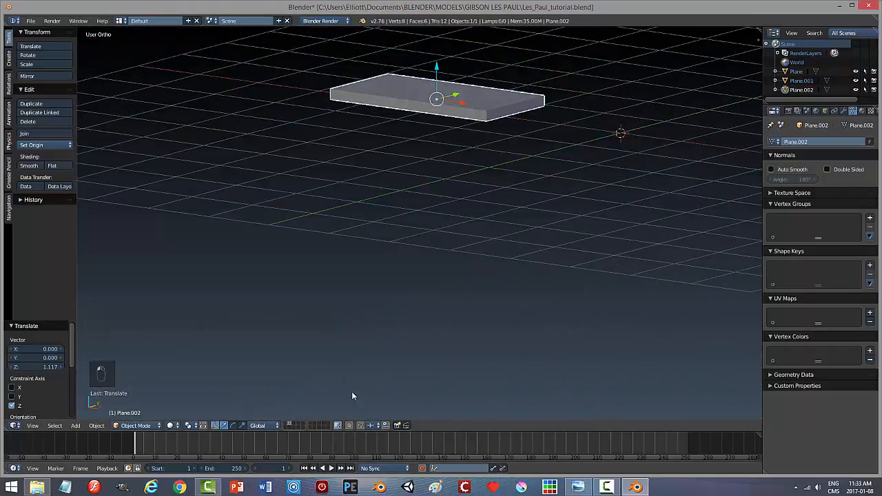
pyautogui.press('KP_7')
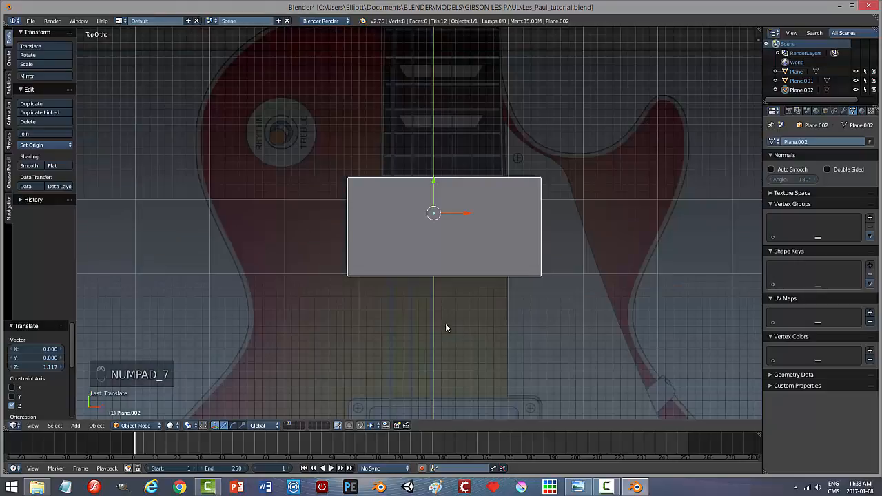
pyautogui.press('z')
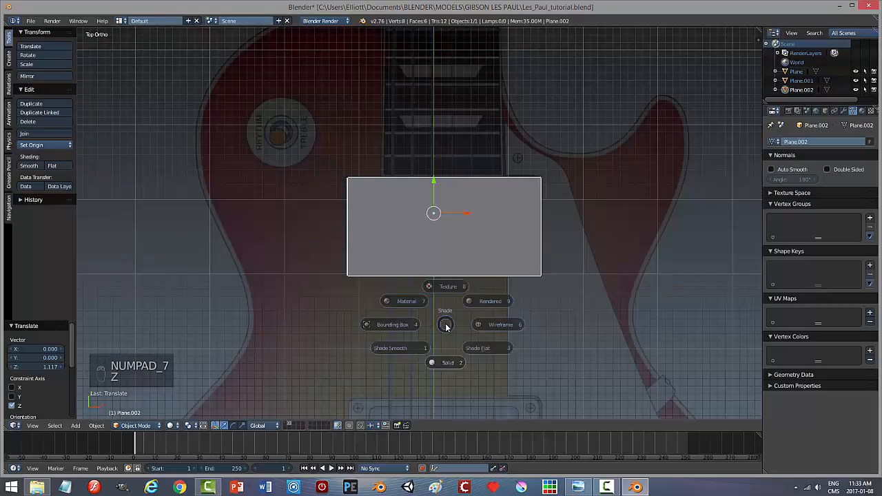
pyautogui.click(512, 324)
pyautogui.press('Tab')
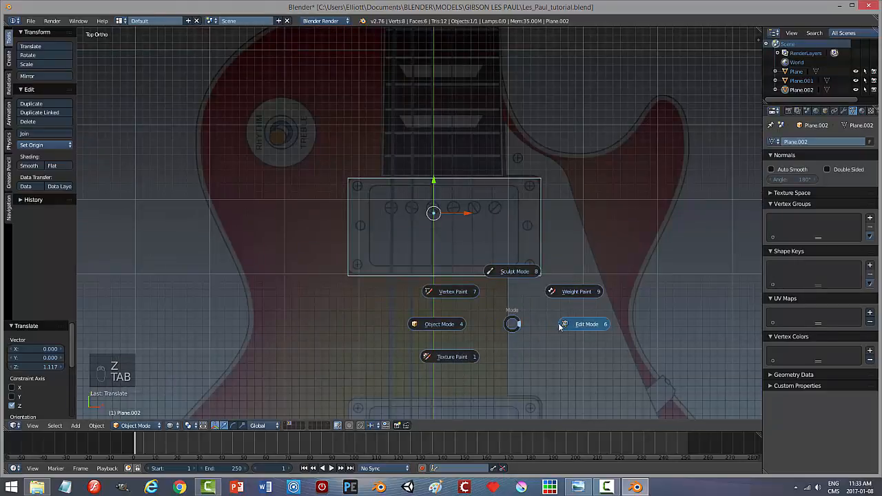
pyautogui.click(580, 323)
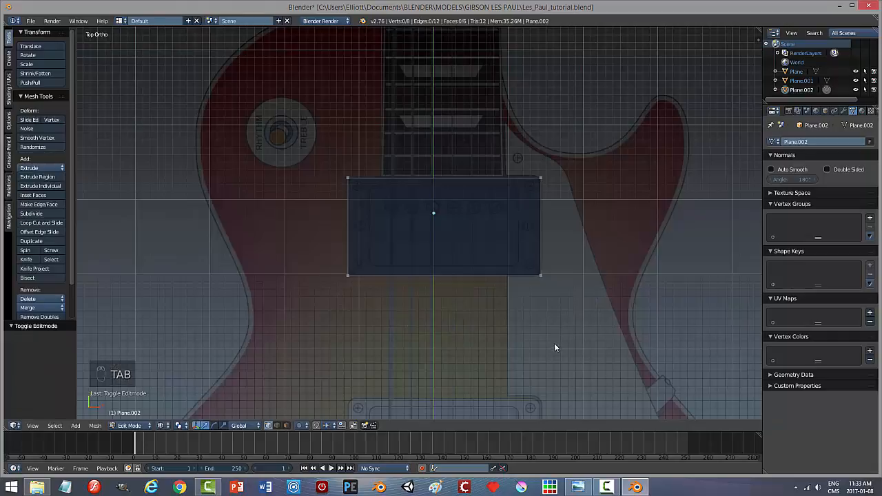
# Switch to edge selection, select the pickup block's entire mesh and recalculate its normals to the outside
pyautogui.moveTo(554, 343); pyautogui.dragTo(532, 295, button='middle')
pyautogui.hotkey('ctrl', 'Tab')
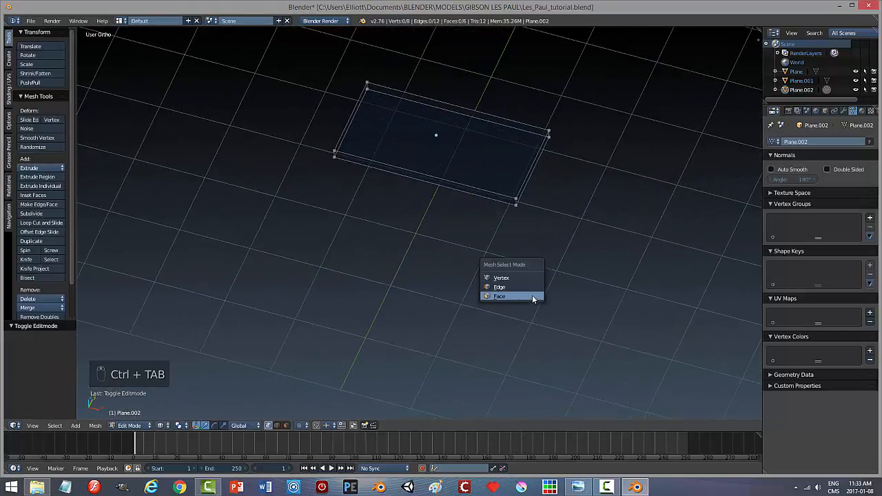
pyautogui.click(524, 287)
pyautogui.press('Tab')
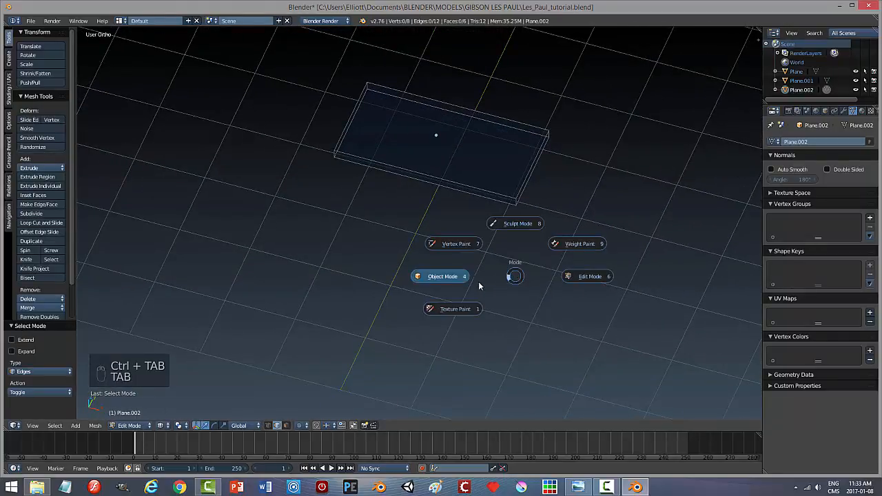
pyautogui.click(569, 277)
pyautogui.press('a')
pyautogui.press('a')
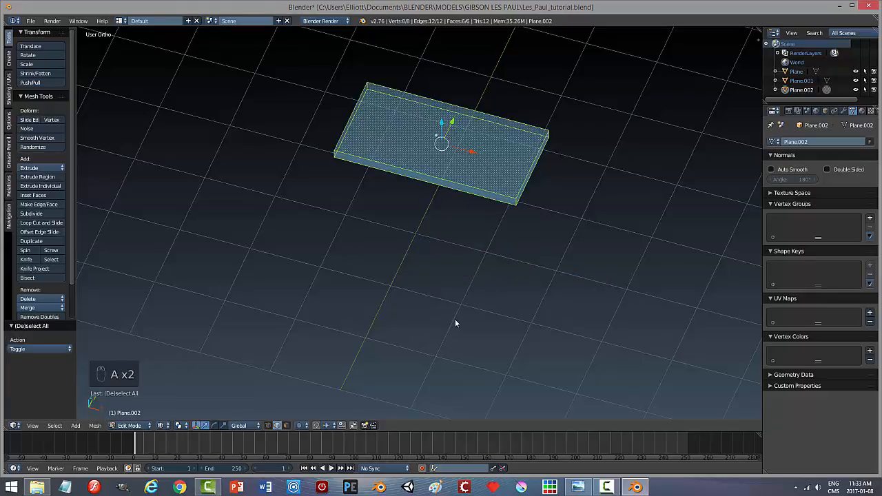
pyautogui.click(95, 425)
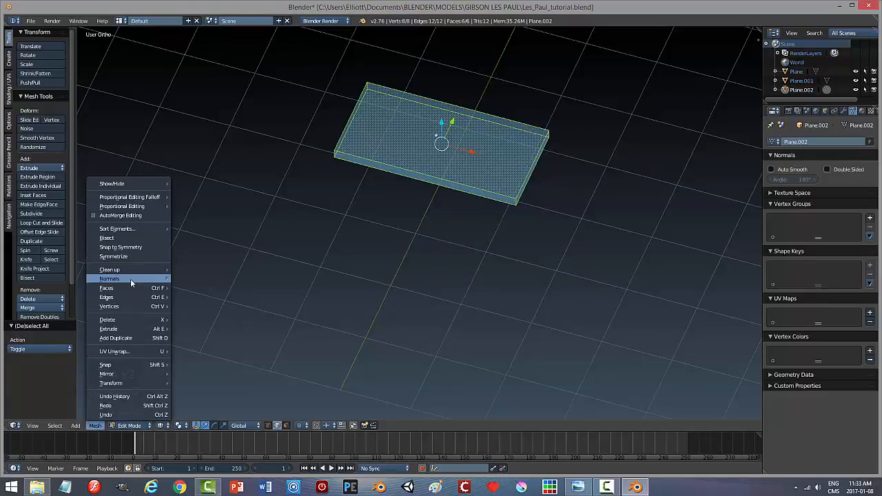
pyautogui.moveTo(130, 278)
pyautogui.click(207, 279)
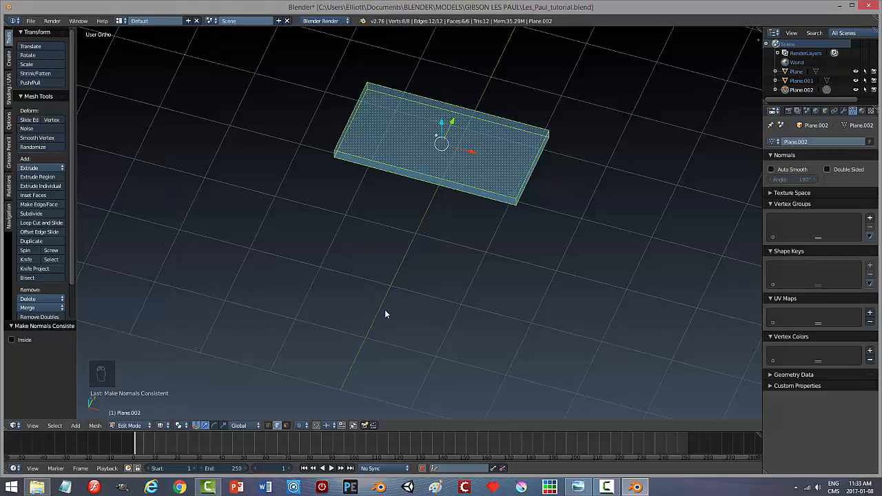
# Return to Object Mode with solid shading and apply the pickup block's rotation and scale
pyautogui.press('Tab')
pyautogui.click(426, 307)
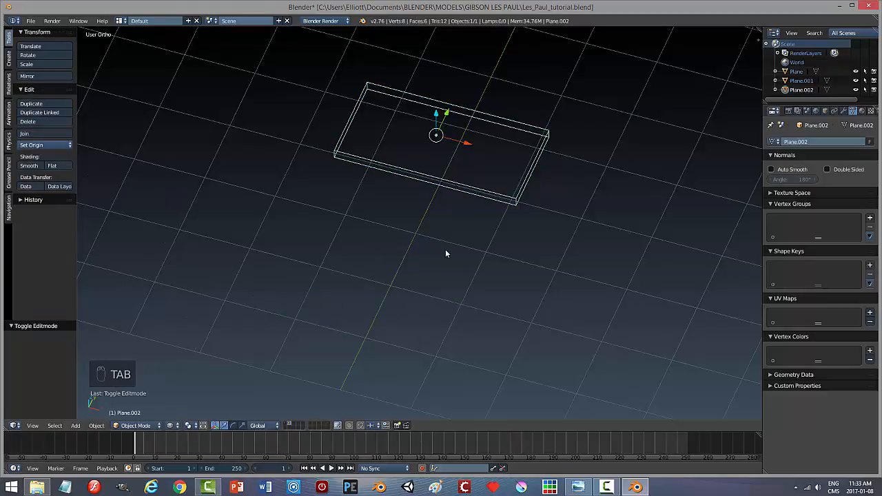
pyautogui.press('z')
pyautogui.click(385, 373)
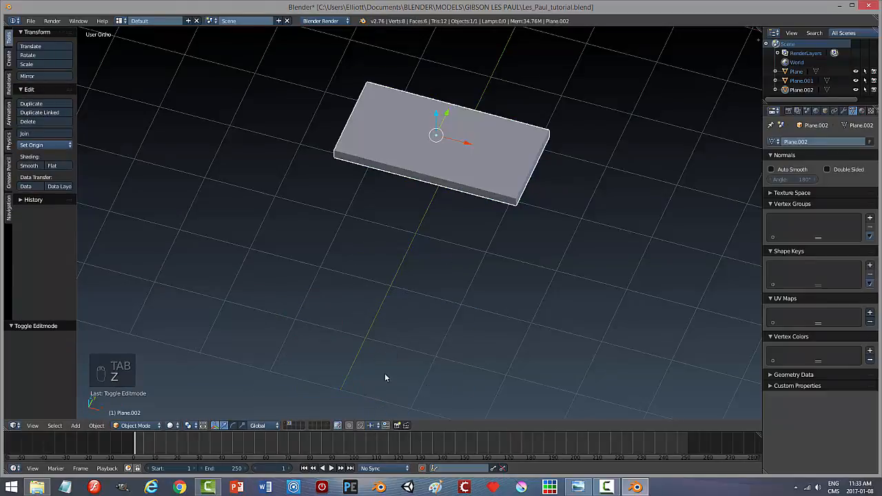
pyautogui.click(93, 426)
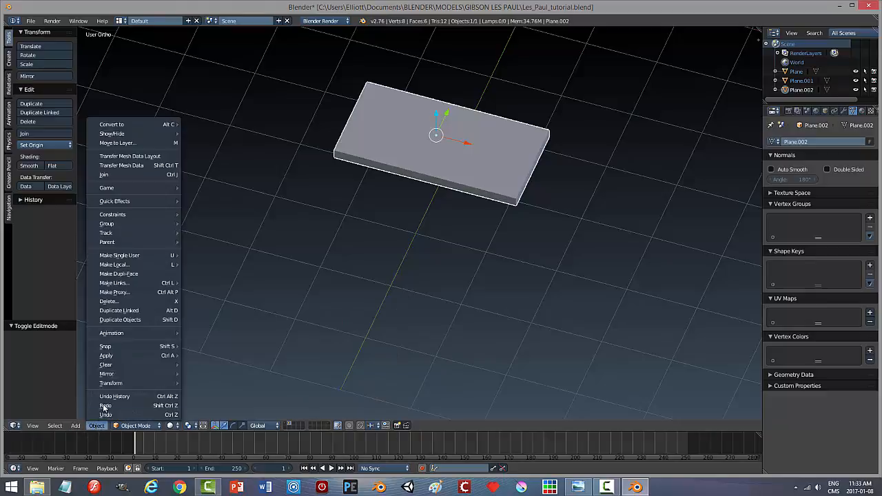
pyautogui.moveTo(157, 357)
pyautogui.click(225, 383)
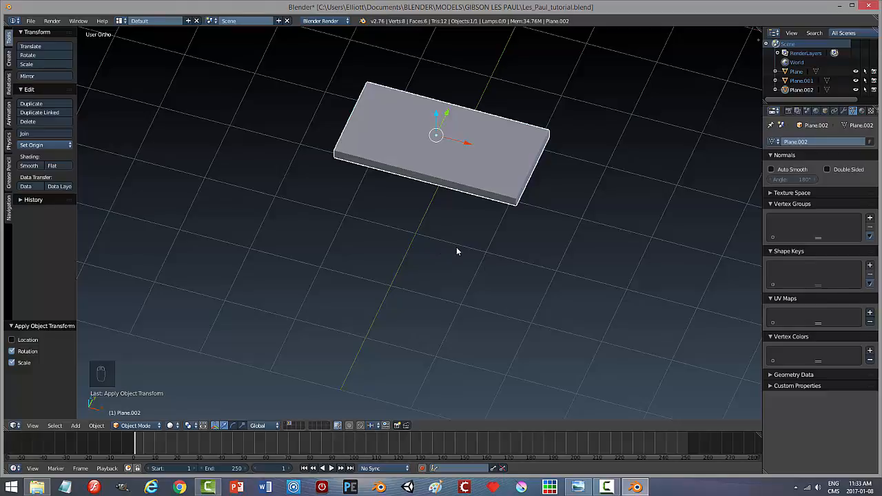
# Enter Edit Mode on the pickup block again for edge editing
pyautogui.press('Tab')
pyautogui.scroll(1, 541, 252)
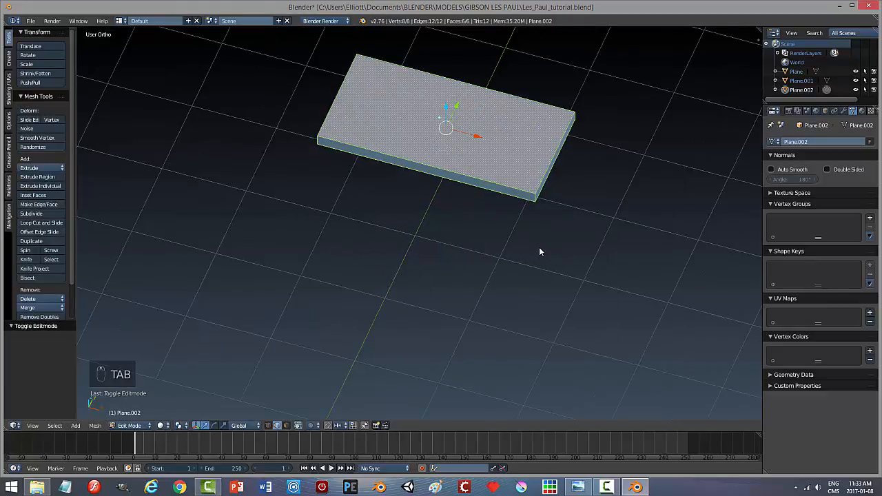
# In edge select mode, select the four vertical corner edges of the rectangular pickup plate
pyautogui.press('a')
pyautogui.press('a')
pyautogui.hotkey('ctrl', 'Tab')
pyautogui.moveTo(572, 269); pyautogui.dragTo(564, 249, button='middle')
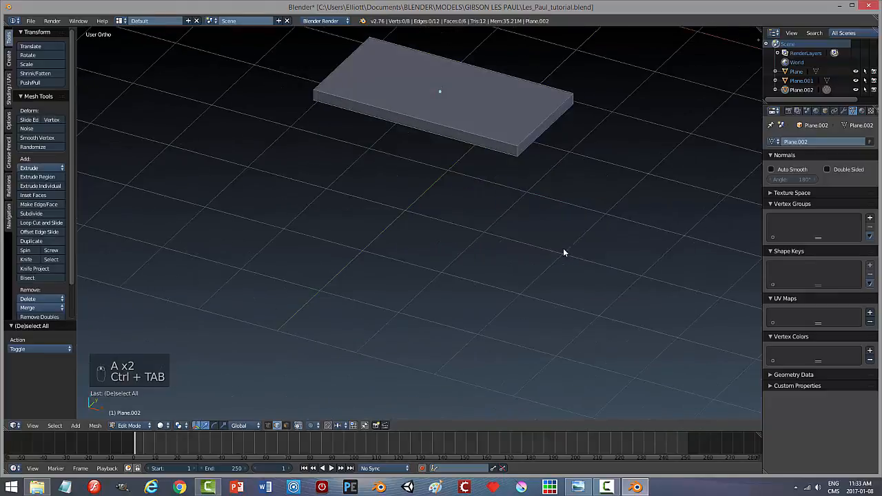
pyautogui.rightClick(516, 151)
pyautogui.moveTo(516, 150); pyautogui.dragTo(501, 204, button='middle')
pyautogui.keyDown('shift'); pyautogui.rightClick(432, 180); pyautogui.keyUp('shift')
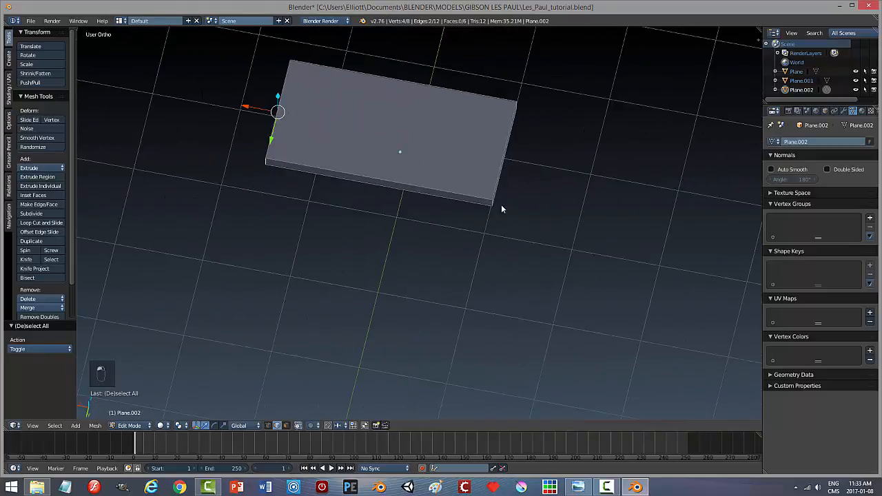
pyautogui.moveTo(510, 236); pyautogui.dragTo(488, 207, button='middle')
pyautogui.keyDown('shift'); pyautogui.rightClick(485, 156); pyautogui.keyUp('shift')
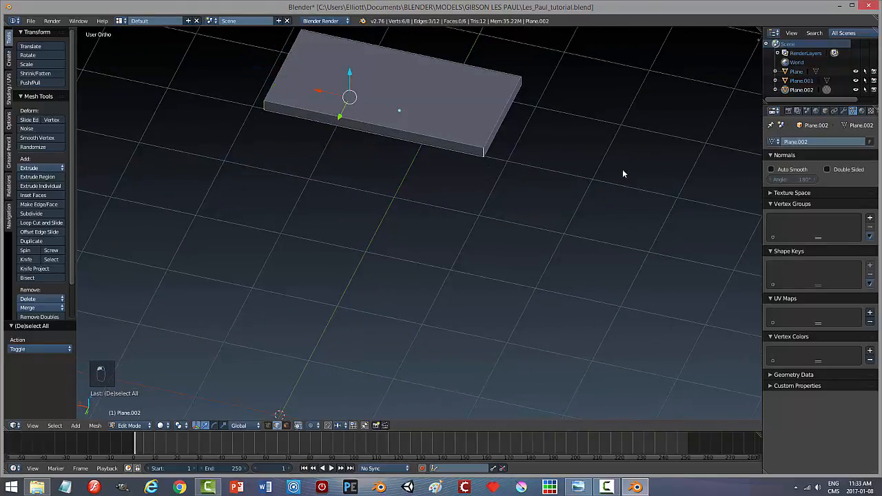
pyautogui.moveTo(623, 172); pyautogui.dragTo(541, 184, button='middle')
pyautogui.keyDown('shift'); pyautogui.rightClick(480, 197); pyautogui.keyUp('shift')
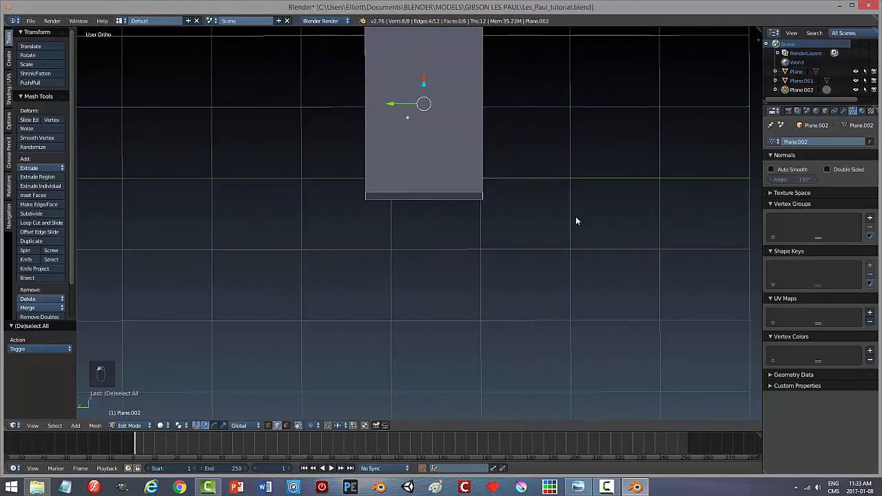
pyautogui.moveTo(575, 221); pyautogui.dragTo(522, 203, button='middle')
# Bevel the four corner edges with an offset of about 0.071 and 3 segments, checking against the reference in top wireframe view
pyautogui.press('KP_7')
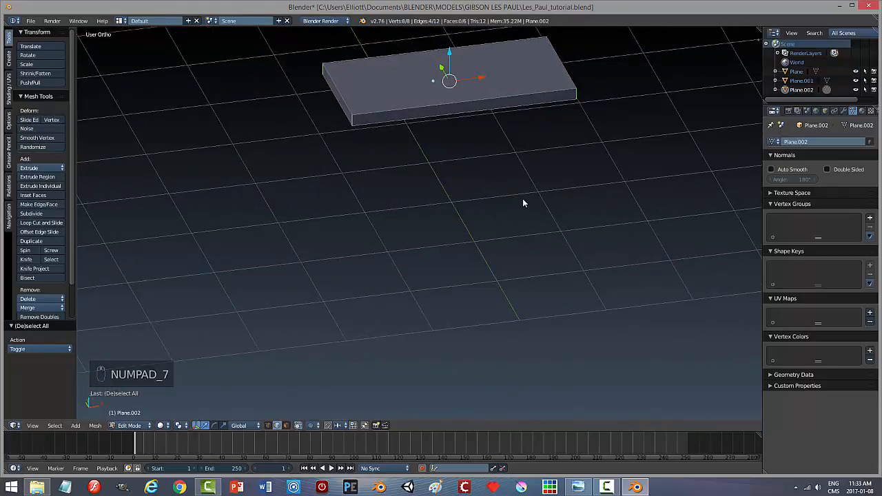
pyautogui.press('z')
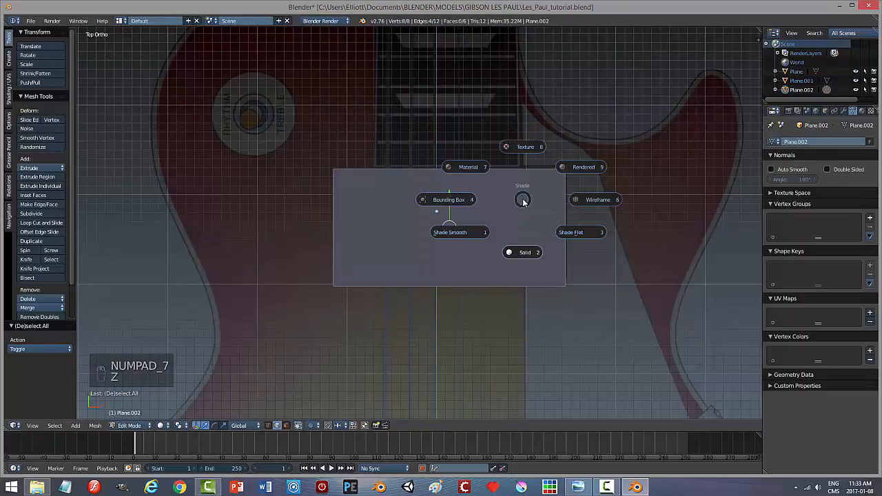
pyautogui.click(606, 201)
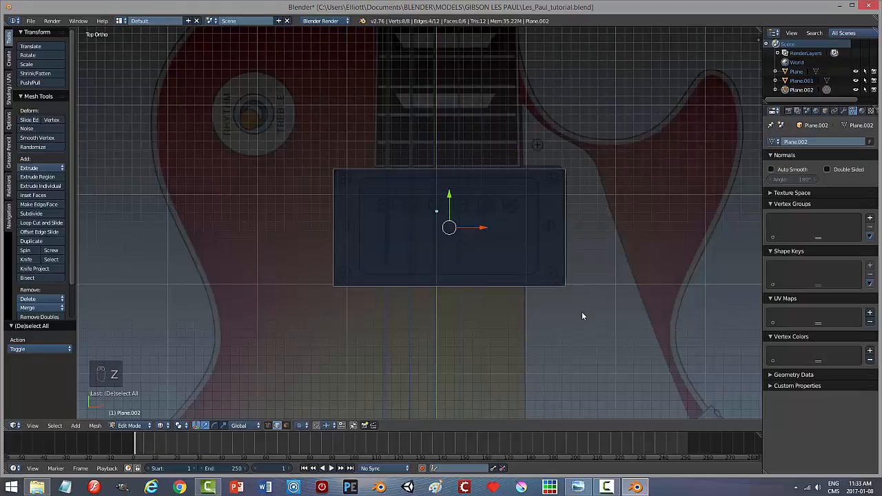
pyautogui.hotkey('ctrl', 'b')
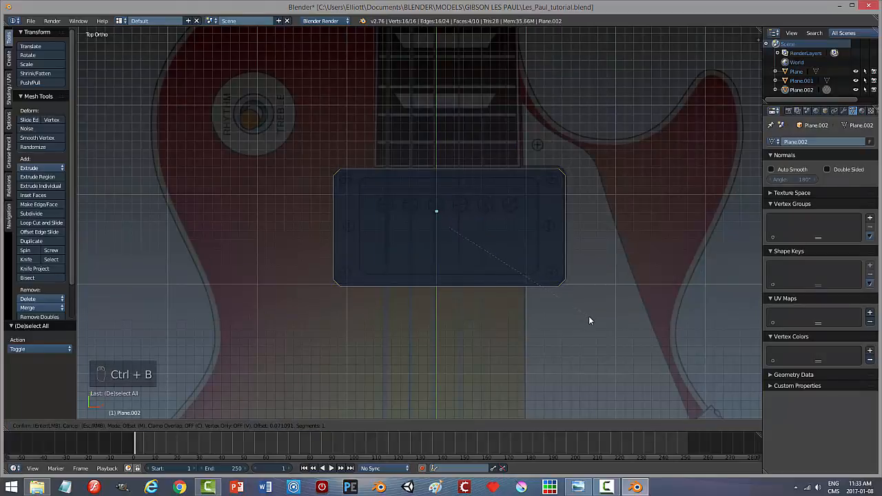
pyautogui.scroll(1, 590, 319)
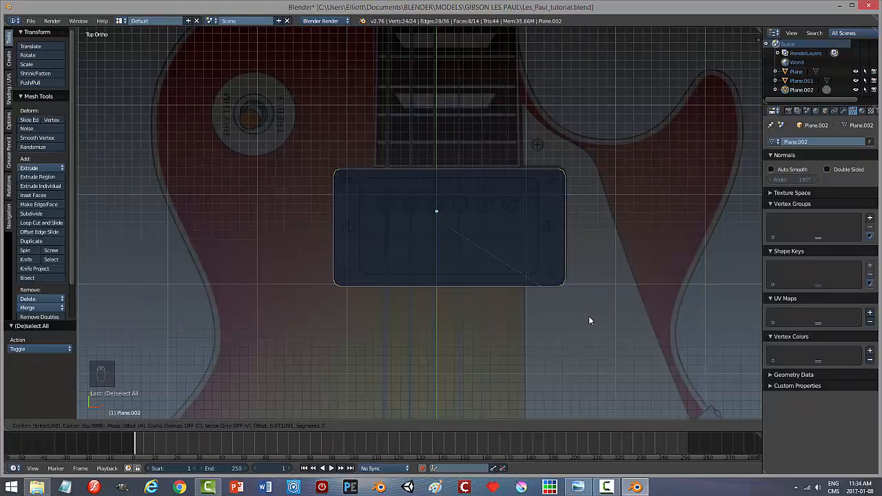
pyautogui.scroll(1, 590, 321)
pyautogui.click(589, 318)
pyautogui.press('a')
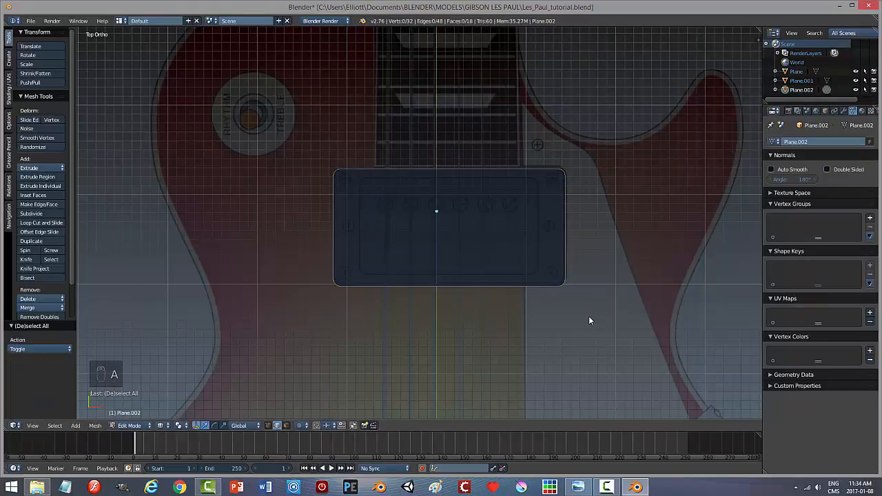
# Display the rounded plate in solid shading and return to Object Mode
pyautogui.press('z')
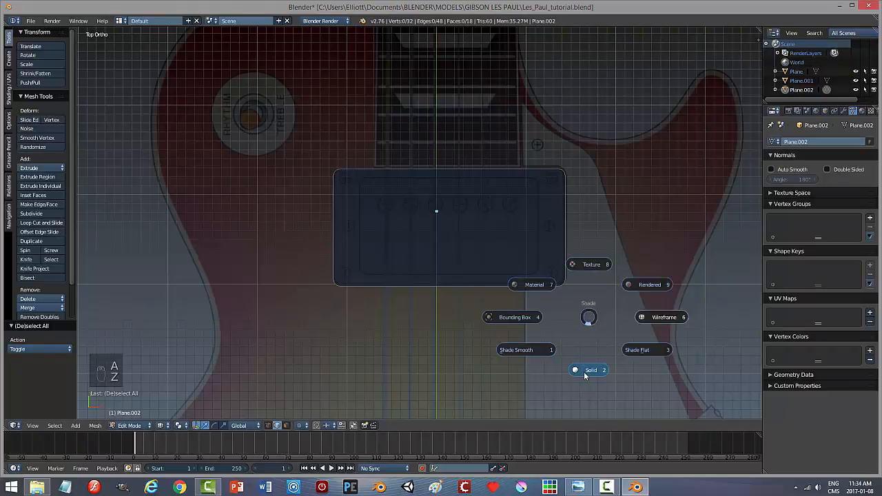
pyautogui.click(587, 368)
pyautogui.moveTo(586, 351); pyautogui.dragTo(564, 297, button='middle')
pyautogui.press('Tab')
pyautogui.click(493, 292)
pyautogui.moveTo(609, 264); pyautogui.dragTo(451, 125, button='middle')
# Try smooth shading on the plate and set it back to flat shading
pyautogui.press('a')
pyautogui.press('a')
pyautogui.click(30, 166)
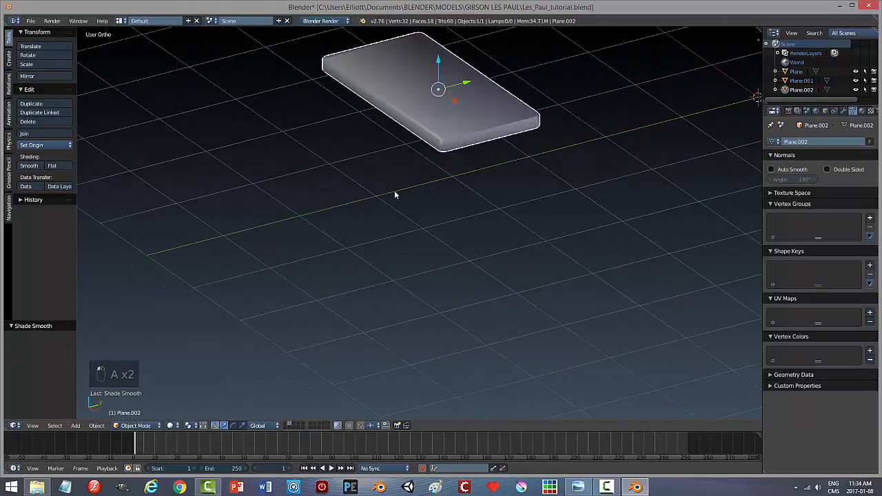
pyautogui.click(66, 166)
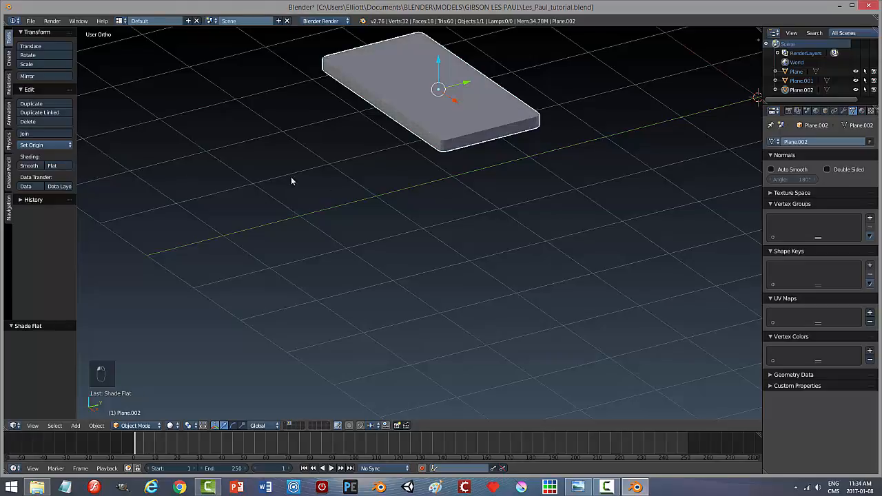
# Duplicate the plate in place in top wireframe view and set the copy's origin to its geometry
pyautogui.moveTo(291, 181); pyautogui.dragTo(397, 246, button='middle')
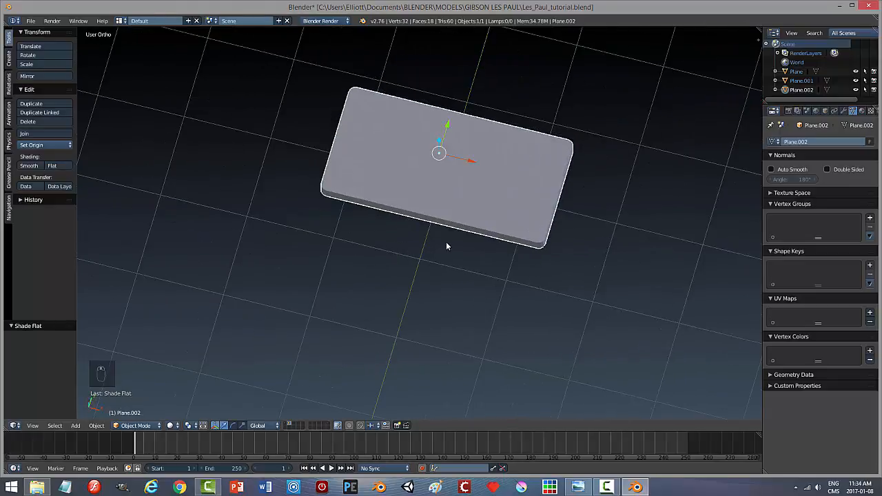
pyautogui.press('KP_7')
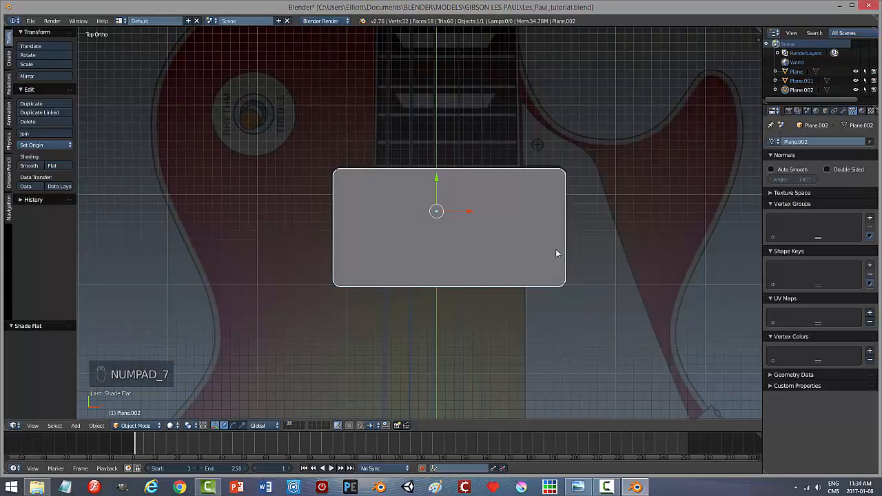
pyautogui.press('z')
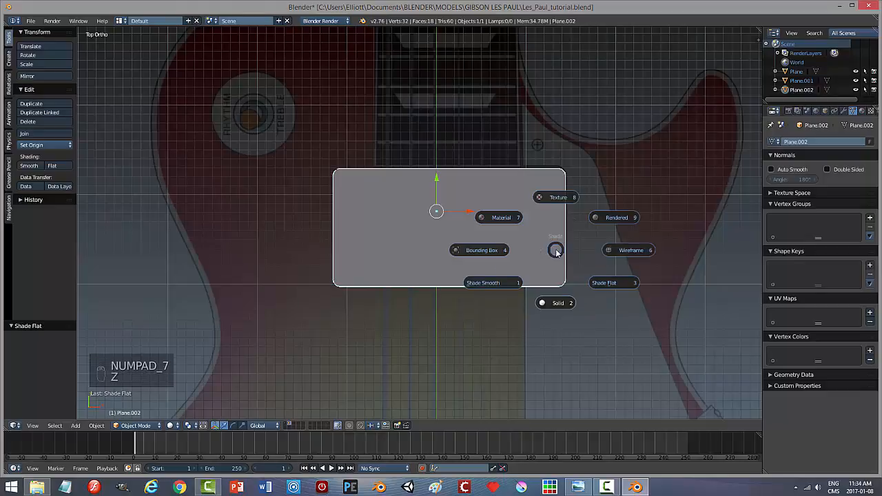
pyautogui.click(614, 252)
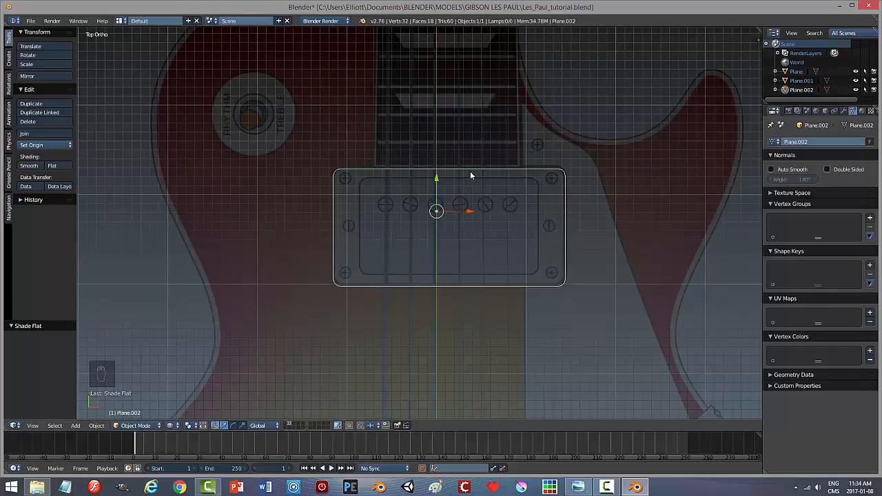
pyautogui.hotkey('shift', 'd')
pyautogui.rightClick(519, 241)
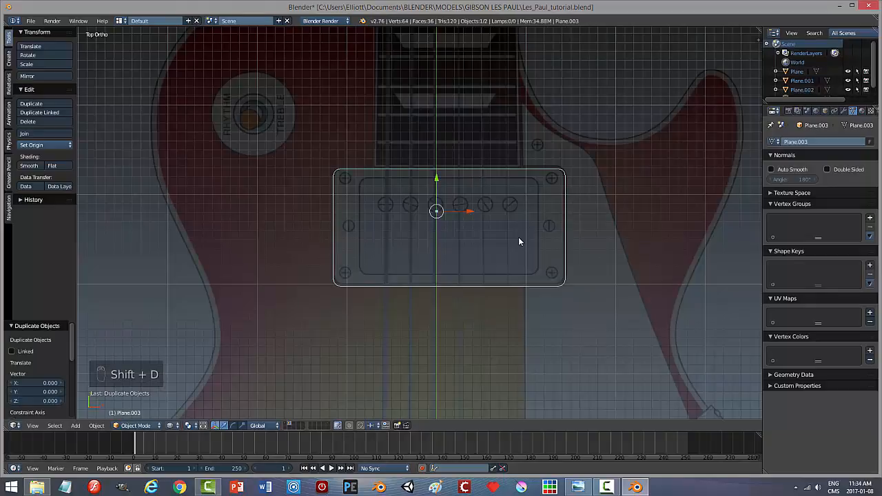
pyautogui.click(30, 146)
pyautogui.click(48, 166)
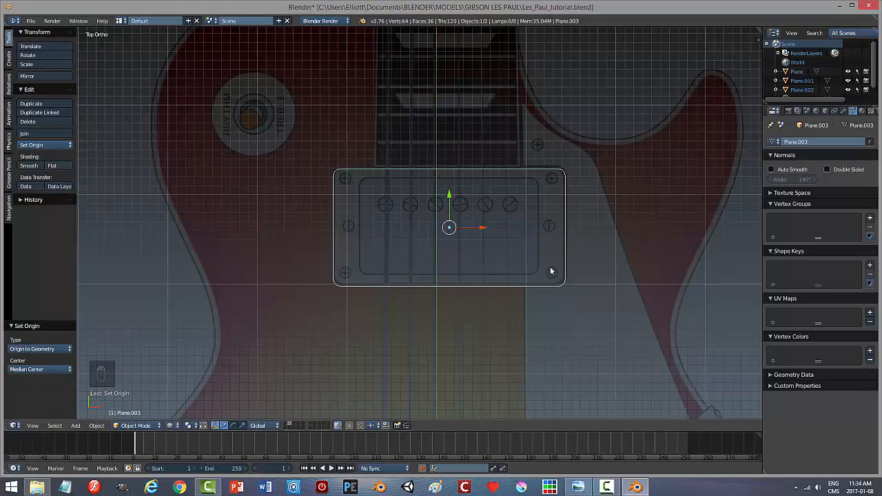
# Scale the duplicate to about 0.776 overall and about 1.041 along Y to match the inner pickup outline
pyautogui.press('s')
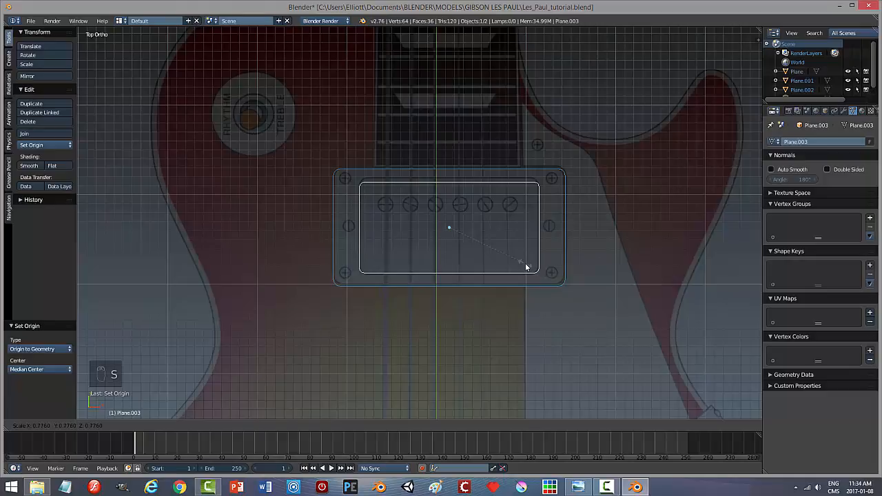
pyautogui.click(526, 267)
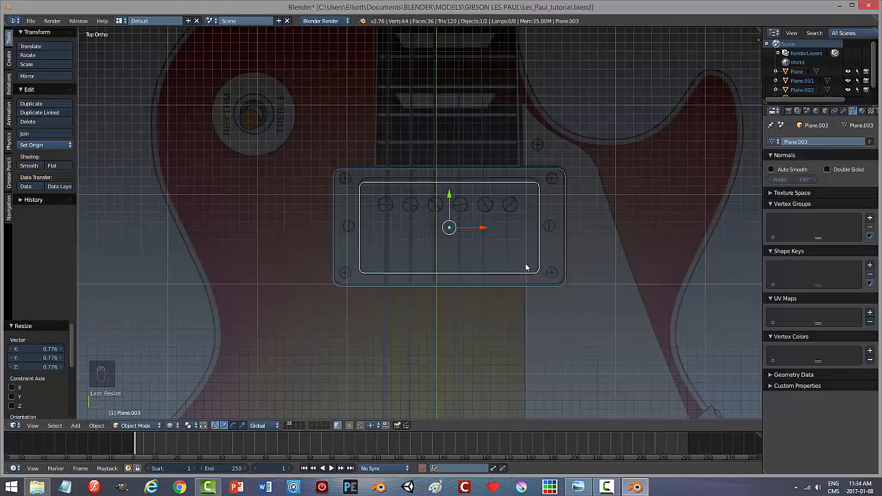
pyautogui.press('s')
pyautogui.press('y')
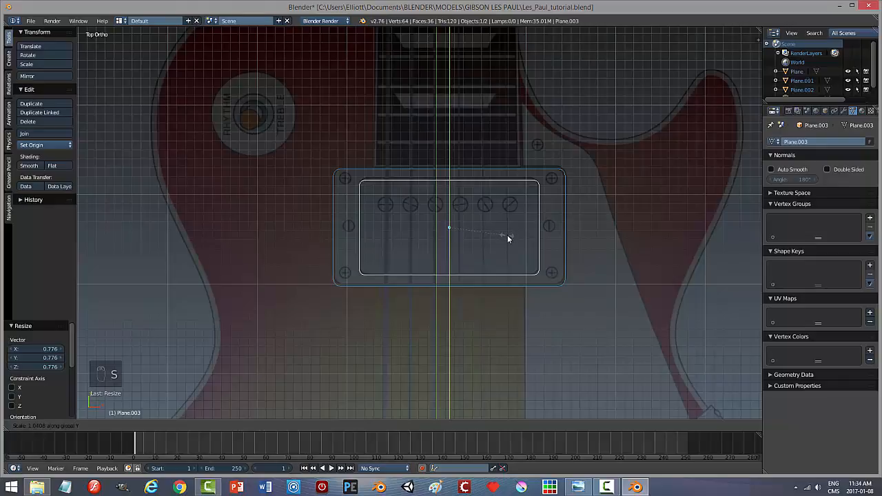
pyautogui.click(507, 235)
# Move the duplicate about 0.005 along Y to line it up with the inner pickup outline
pyautogui.press('g')
pyautogui.press('y')
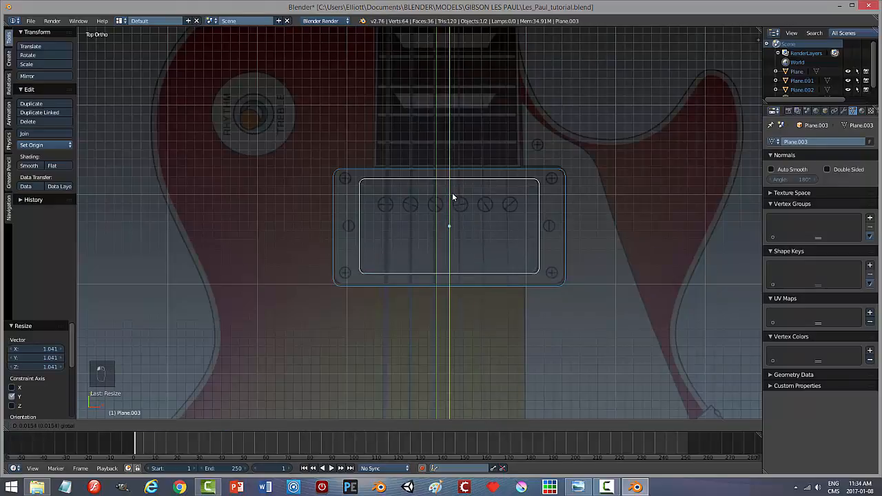
pyautogui.click(452, 194)
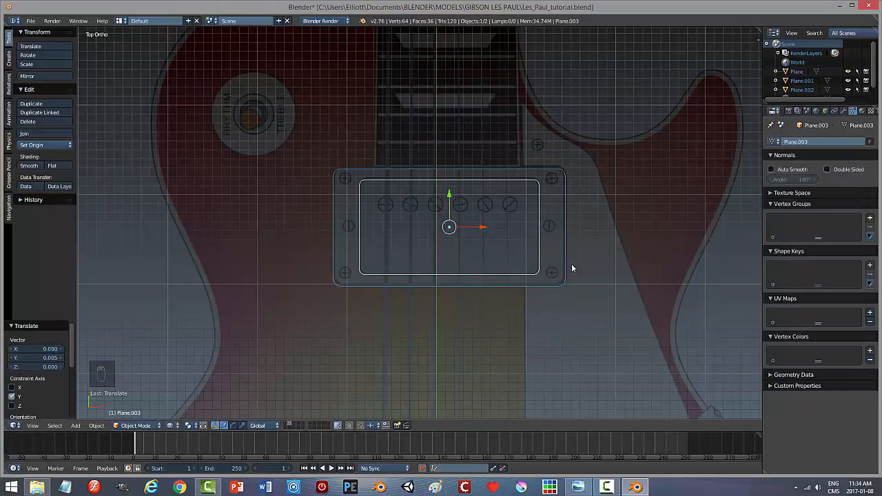
# Switch to solid shading and raise the smaller plate about 0.12 along Z above the base plate
pyautogui.press('z')
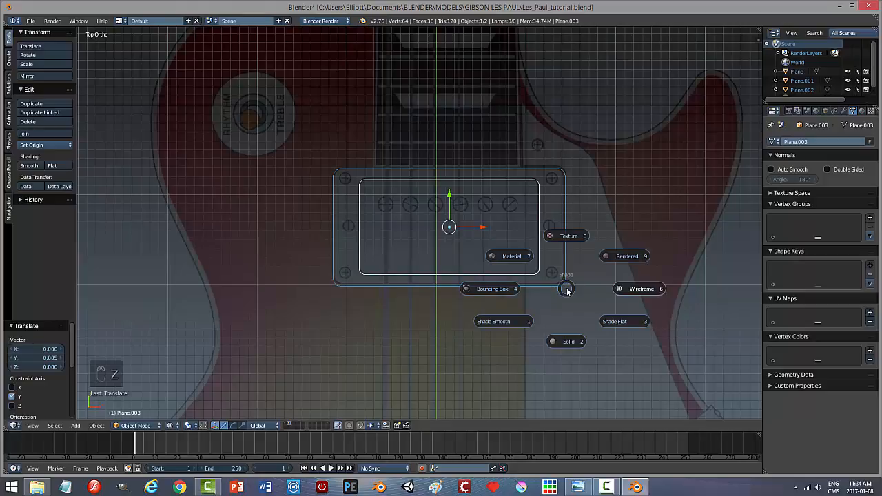
pyautogui.click(575, 341)
pyautogui.moveTo(575, 342)
pyautogui.mouseDown(button='middle')
pyautogui.moveTo(515, 314)
pyautogui.moveTo(484, 206)
pyautogui.mouseUp(button='middle')
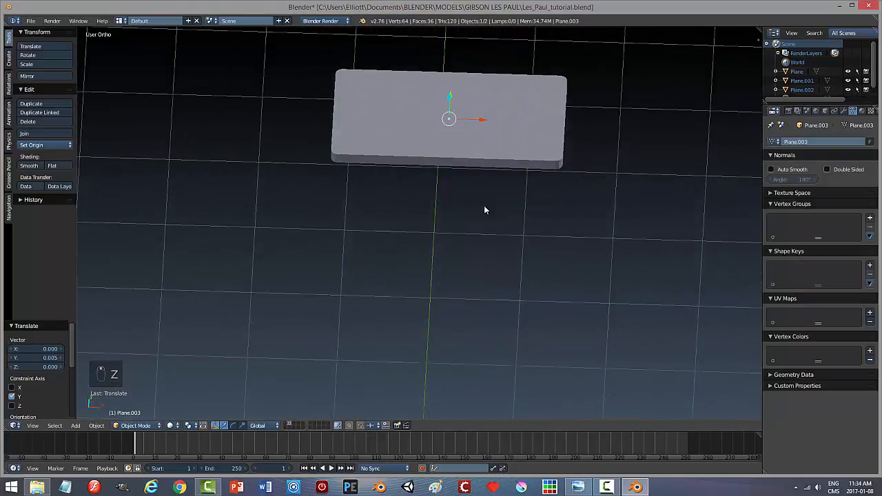
pyautogui.moveTo(449, 100); pyautogui.dragTo(454, 91)
pyautogui.moveTo(456, 92)
pyautogui.mouseDown(button='middle')
pyautogui.moveTo(582, 193)
pyautogui.moveTo(515, 146)
pyautogui.moveTo(516, 136)
pyautogui.moveTo(535, 131)
pyautogui.moveTo(568, 152)
pyautogui.mouseUp(button='middle')
pyautogui.moveTo(415, 205); pyautogui.dragTo(466, 227, button='middle')
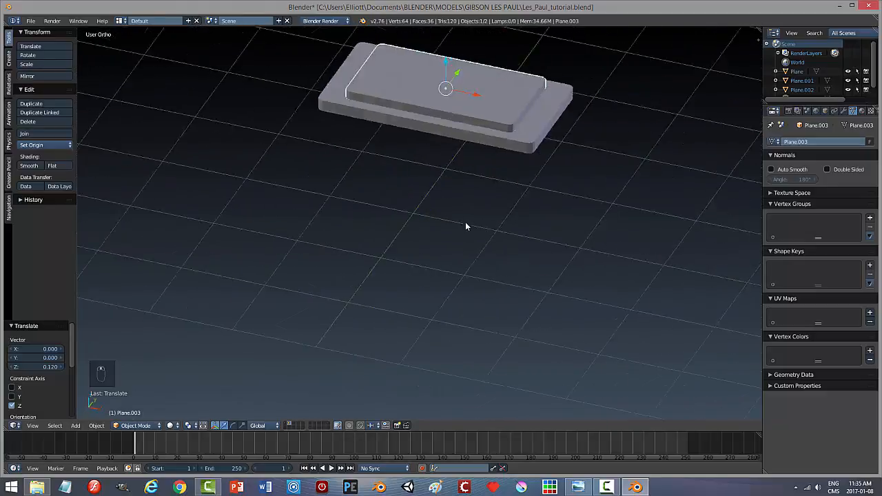
# Deselect everything and show the guitar body's layer together with the pickup plates to check their fit
pyautogui.press('a')
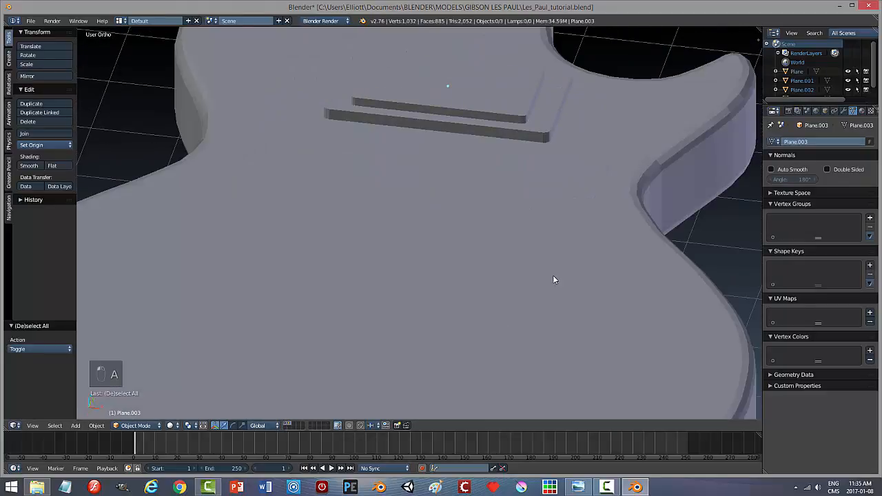
pyautogui.scroll(-3, 553, 275)
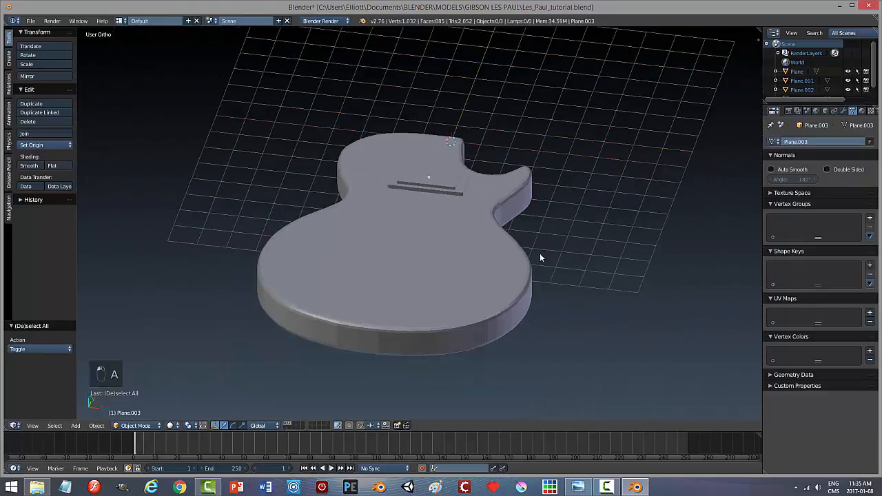
pyautogui.moveTo(541, 258); pyautogui.dragTo(489, 234, button='middle')
# Enable Matcap shading in the viewport with the glossy light-red material and inspect the pickup plates on the body
pyautogui.press('n')
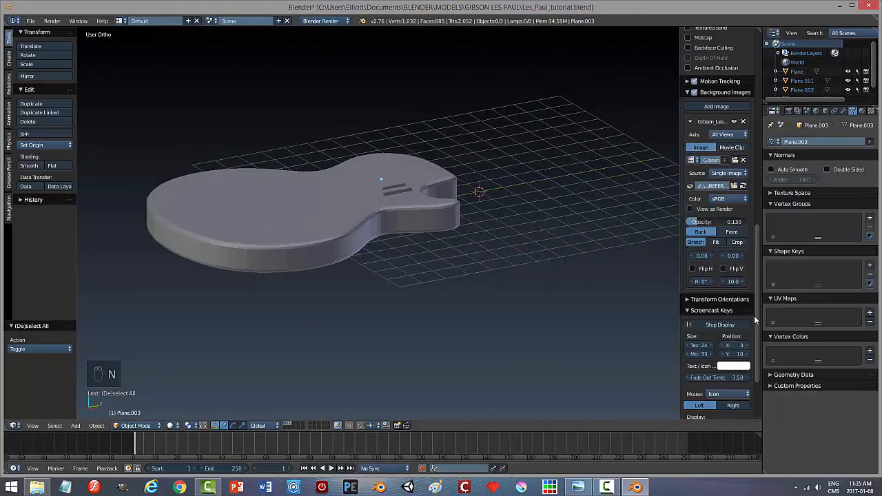
pyautogui.scroll(7, 756, 307)
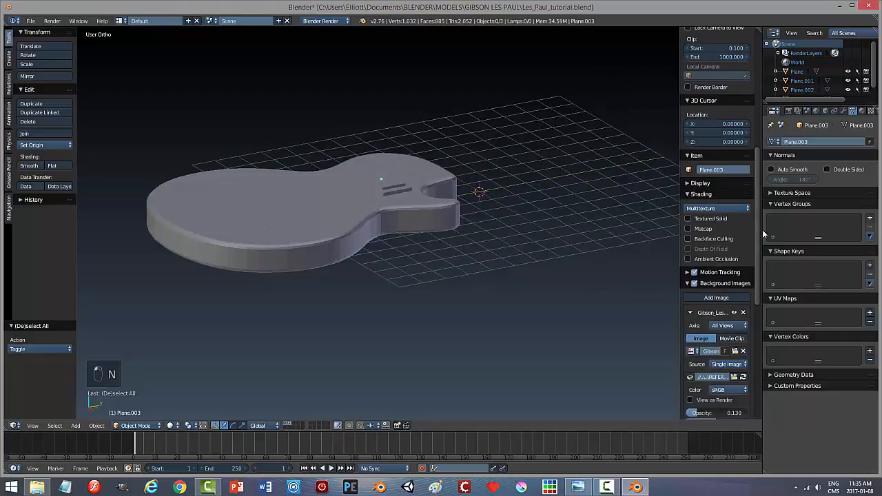
pyautogui.click(688, 228)
pyautogui.click(718, 271)
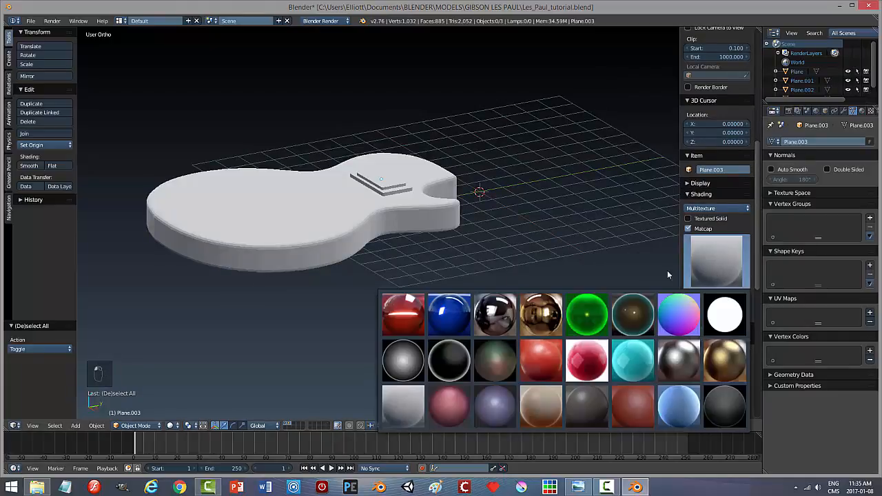
pyautogui.click(535, 359)
pyautogui.moveTo(507, 251); pyautogui.dragTo(531, 297, button='middle')
pyautogui.scroll(4, 530, 293)
pyautogui.scroll(2, 527, 290)
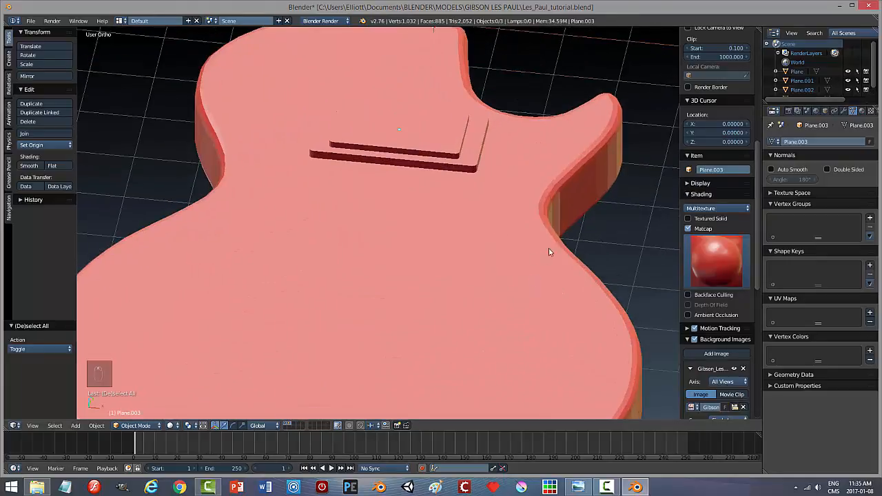
pyautogui.moveTo(547, 250); pyautogui.dragTo(449, 199, button='middle')
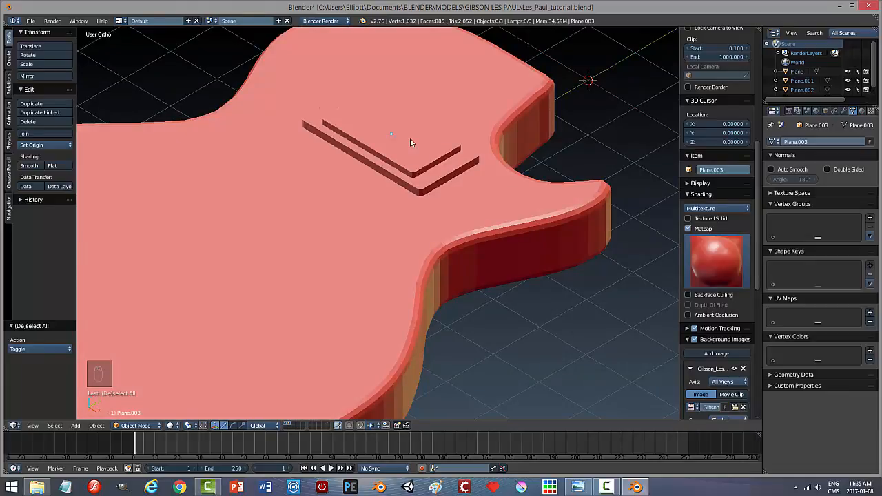
# Show only the pickup layer and select the smaller upper plate
pyautogui.click(291, 424)
pyautogui.moveTo(498, 276); pyautogui.dragTo(475, 205, button='middle')
pyautogui.rightClick(451, 169)
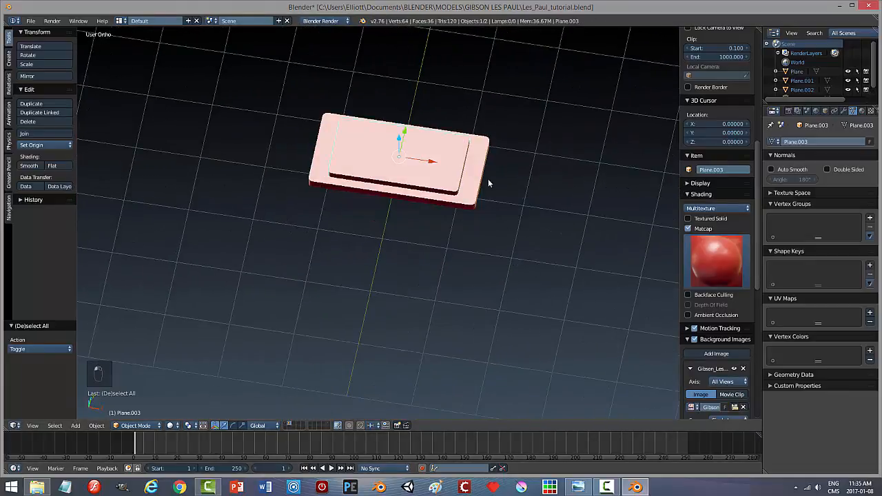
# Enter edit mode on the smaller upper plate and change the viewport Matcap to the matte brownish-red material
pyautogui.press('Tab')
pyautogui.click(568, 188)
pyautogui.scroll(3, 450, 291)
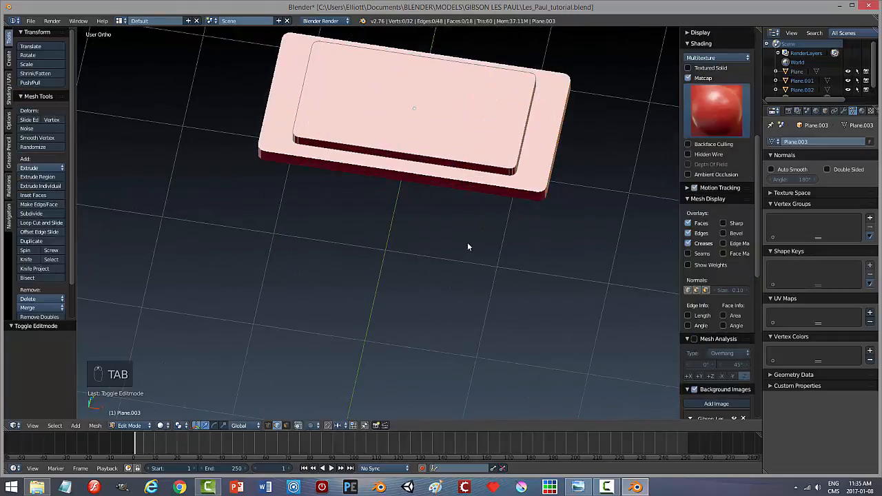
pyautogui.moveTo(467, 247)
pyautogui.mouseDown(button='middle')
pyautogui.moveTo(480, 328)
pyautogui.moveTo(483, 306)
pyautogui.mouseUp(button='middle')
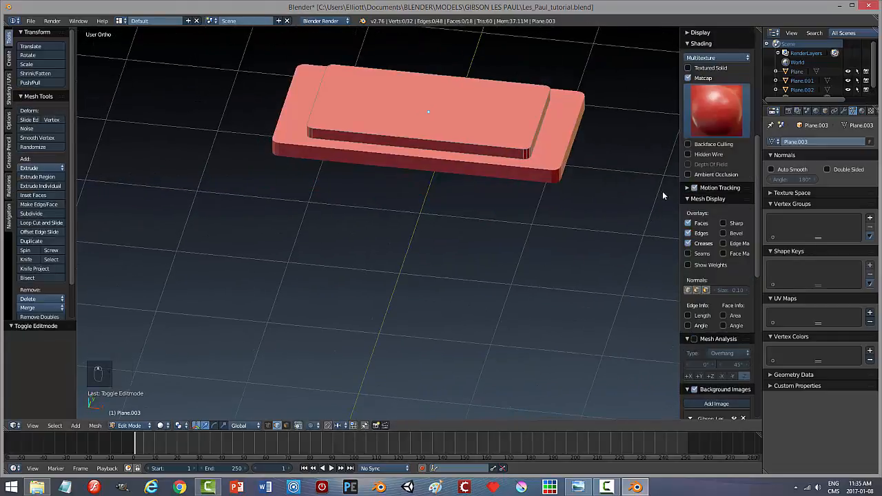
pyautogui.click(723, 132)
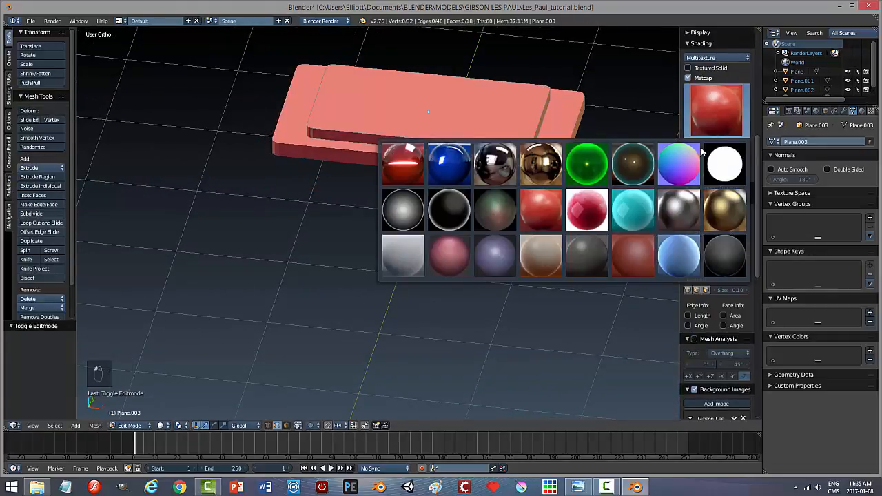
pyautogui.click(634, 259)
pyautogui.moveTo(462, 226); pyautogui.dragTo(478, 323, button='middle')
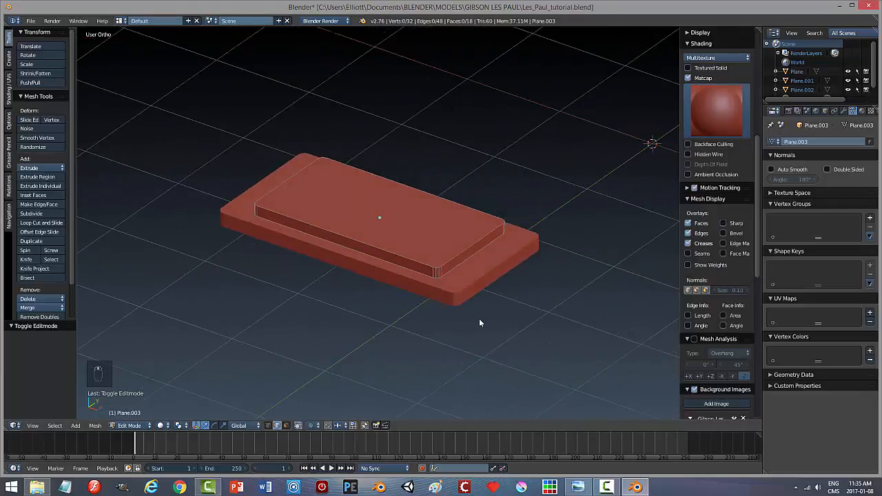
pyautogui.scroll(3, 480, 320)
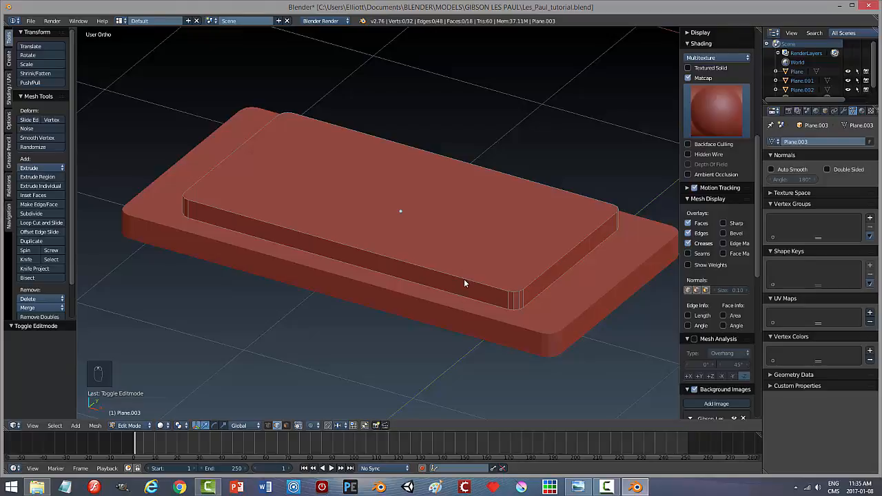
# Bevel the upper plate's top edge loop by about 0.027 with 2 segments and return to object mode
pyautogui.hotkey('ctrl', 'Tab')
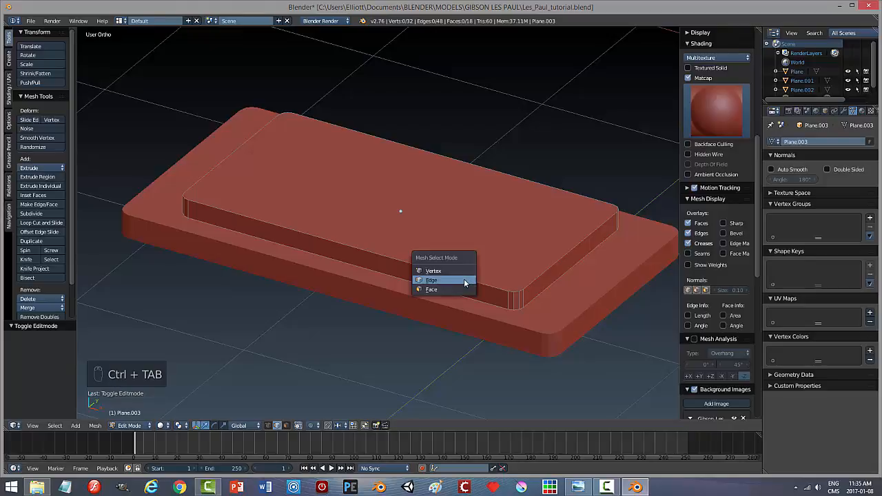
pyautogui.rightClick(494, 286)
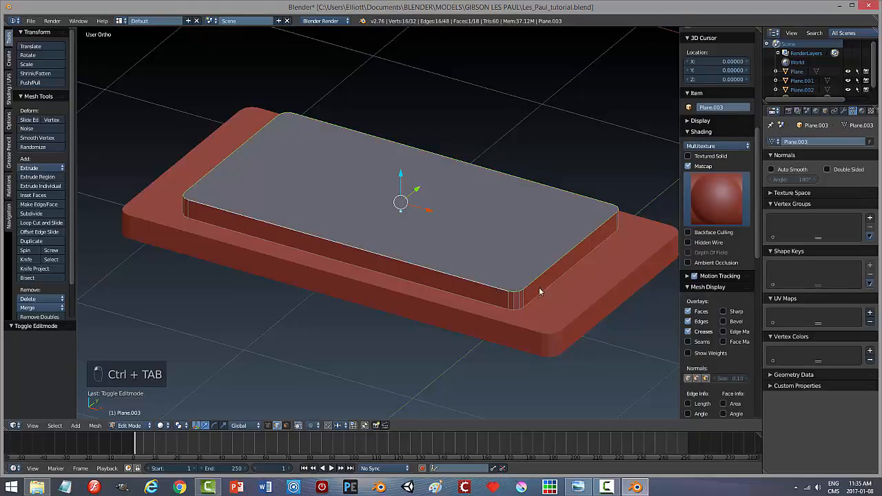
pyautogui.moveTo(539, 287); pyautogui.dragTo(545, 291, button='middle')
pyautogui.scroll(5, 492, 282)
pyautogui.scroll(-5, 477, 285)
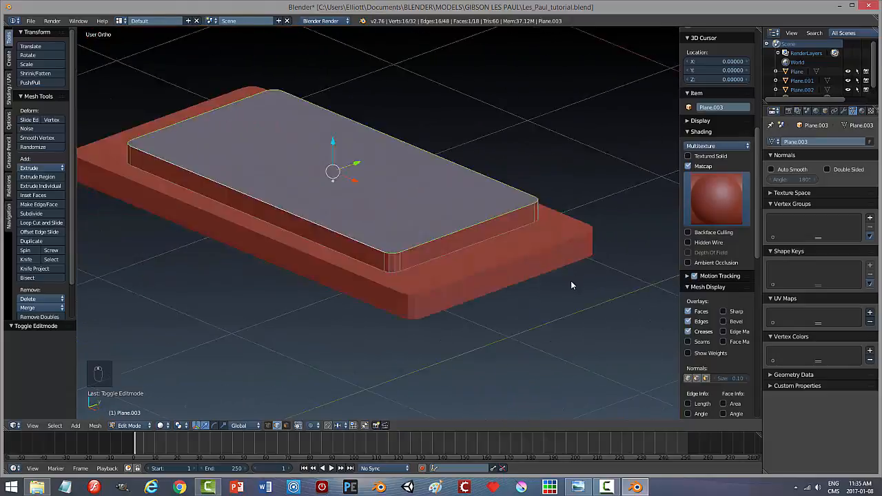
pyautogui.hotkey('ctrl', 'b')
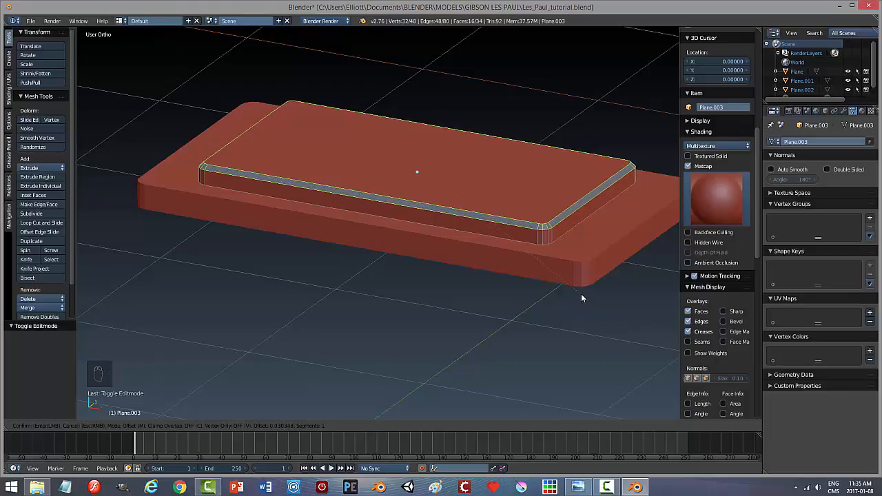
pyautogui.scroll(1, 581, 294)
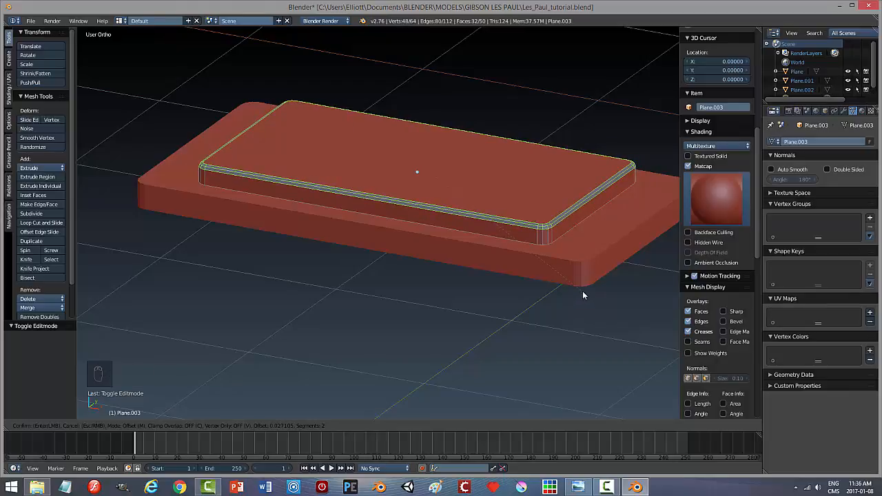
pyautogui.click(583, 292)
pyautogui.press('a')
pyautogui.press('Tab')
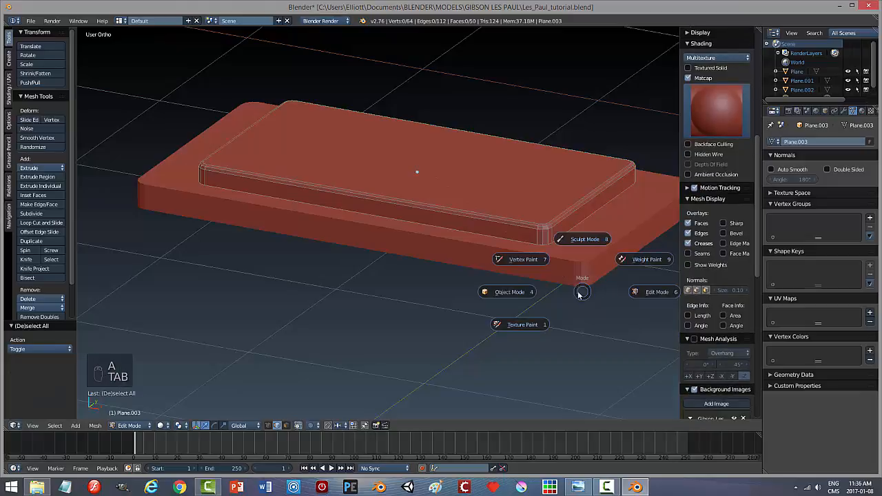
pyautogui.click(535, 282)
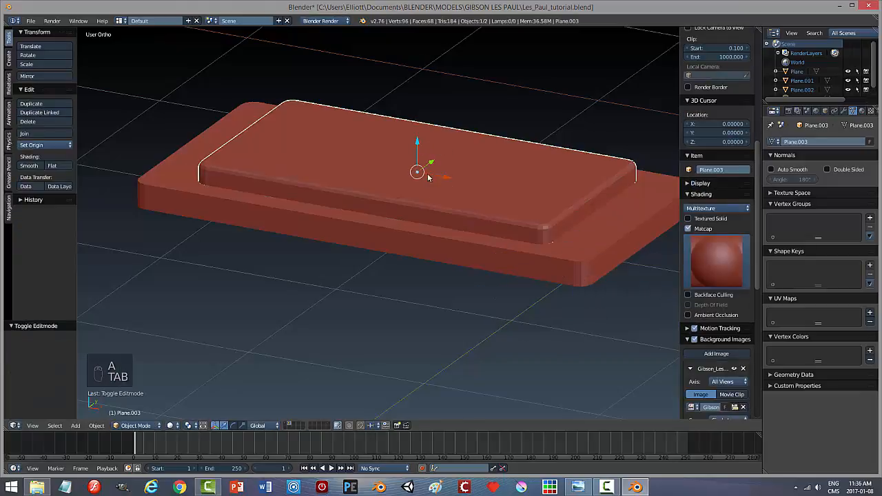
# Raise the upper plate about 0.29 along Z and hide the base plate
pyautogui.moveTo(417, 142); pyautogui.dragTo(418, 70)
pyautogui.moveTo(475, 200); pyautogui.dragTo(474, 230, button='middle')
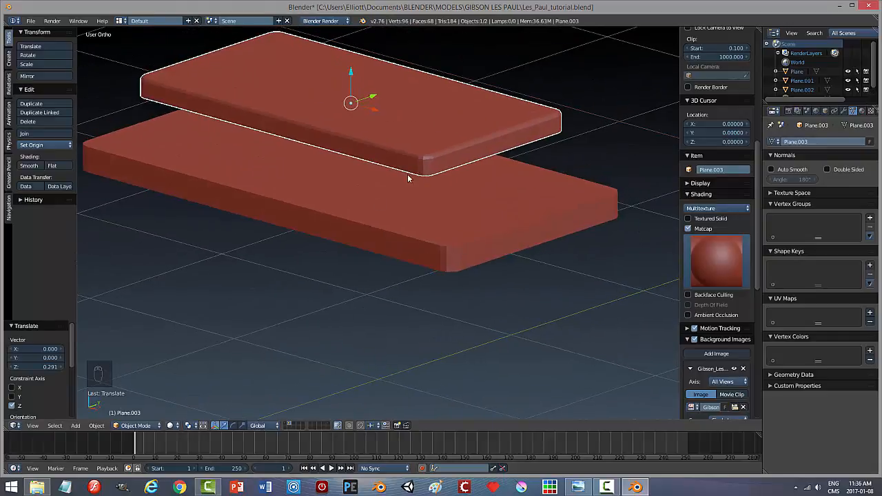
pyautogui.moveTo(407, 177); pyautogui.dragTo(414, 221, button='middle')
pyautogui.rightClick(471, 291)
pyautogui.press('h')
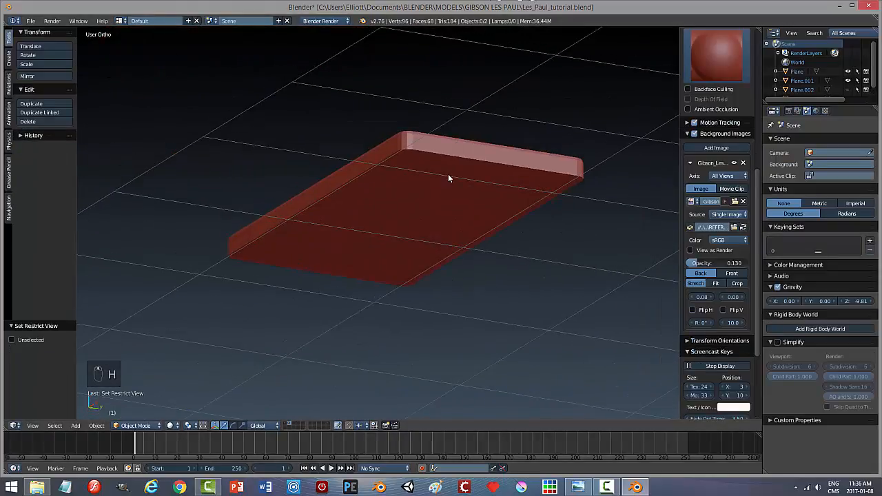
# Delete the bottom face of the upper plate and return to object mode
pyautogui.rightClick(445, 195)
pyautogui.press('Tab')
pyautogui.click(504, 195)
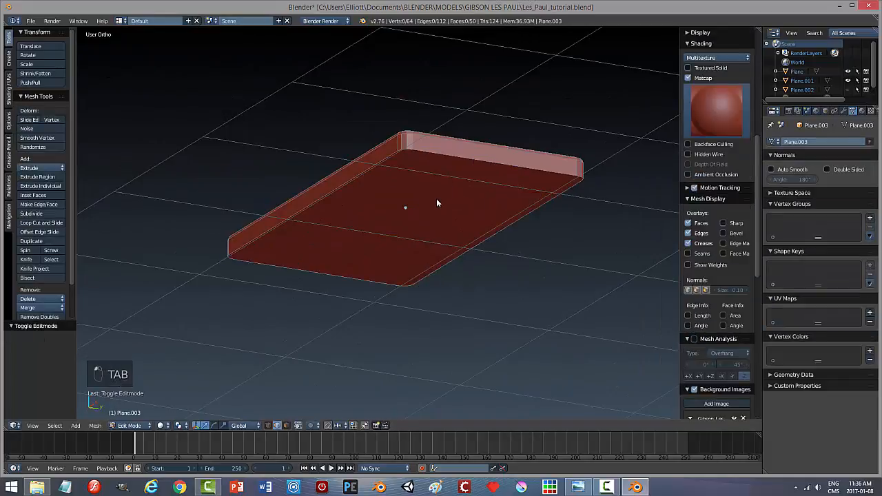
pyautogui.hotkey('ctrl', 'Tab')
pyautogui.click(450, 215)
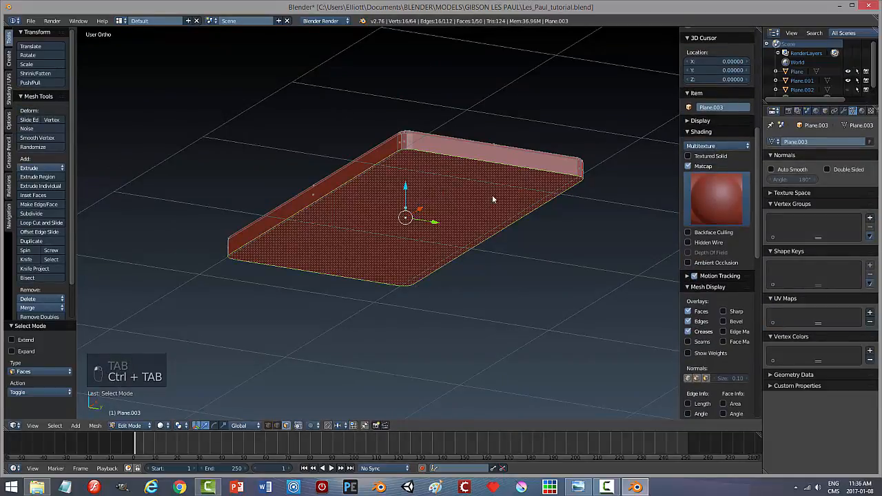
pyautogui.press('x')
pyautogui.click(487, 219)
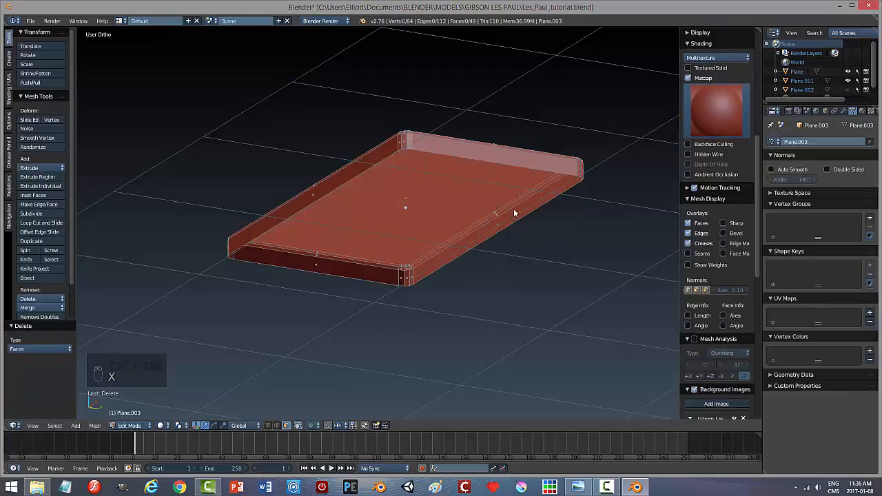
pyautogui.press('a')
pyautogui.press('Tab')
pyautogui.click(501, 165)
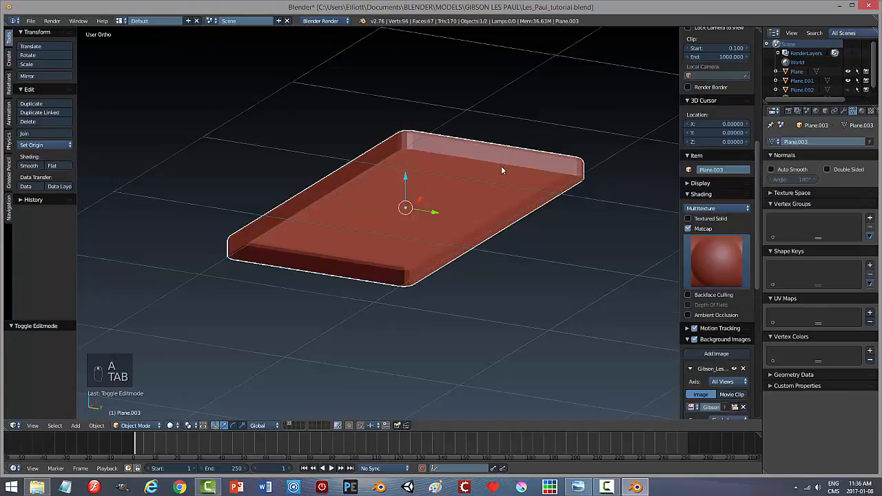
# Unhide the base plate and select it
pyautogui.moveTo(501, 165); pyautogui.dragTo(528, 204, button='middle')
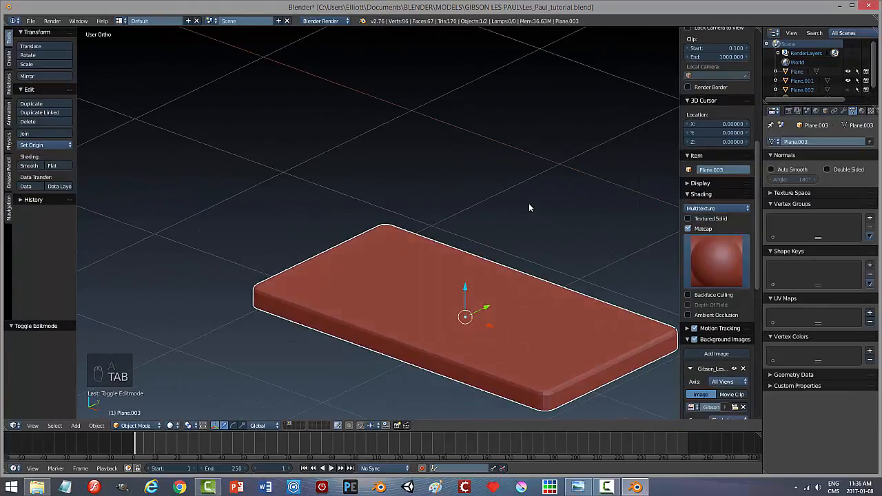
pyautogui.hotkey('alt', 'h')
pyautogui.keyDown('shift'); pyautogui.moveTo(448, 353); pyautogui.dragTo(449, 259, button='middle'); pyautogui.keyUp('shift')
pyautogui.rightClick(440, 306)
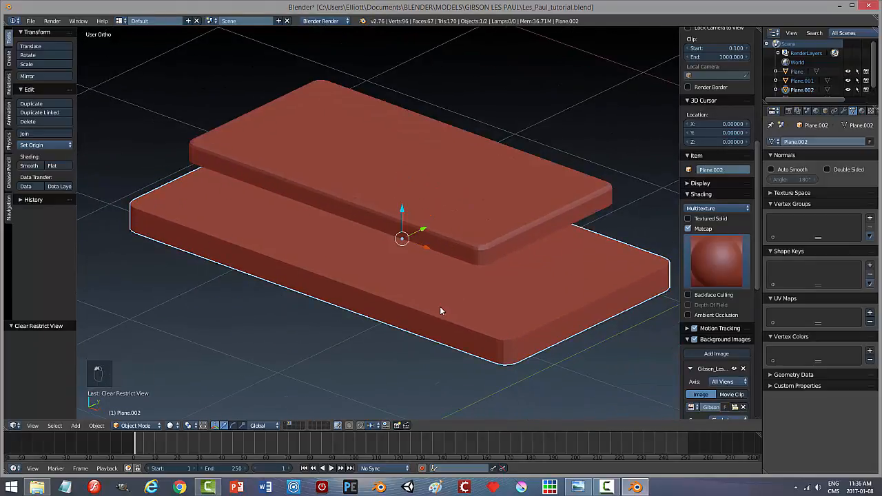
# Bevel the base plate's top edge loop by about 0.028 with 2 segments and return to object mode
pyautogui.press('Tab')
pyautogui.click(506, 309)
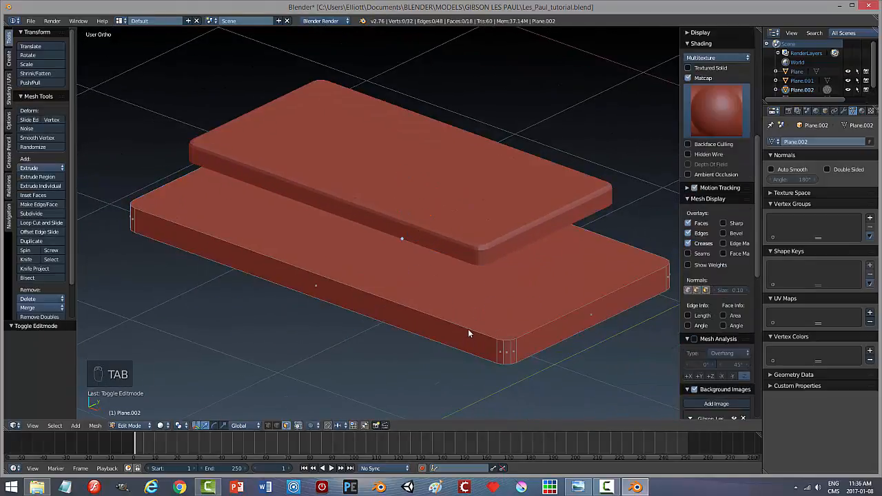
pyautogui.rightClick(468, 331)
pyautogui.press('a')
pyautogui.press('a')
pyautogui.hotkey('ctrl', 'Tab')
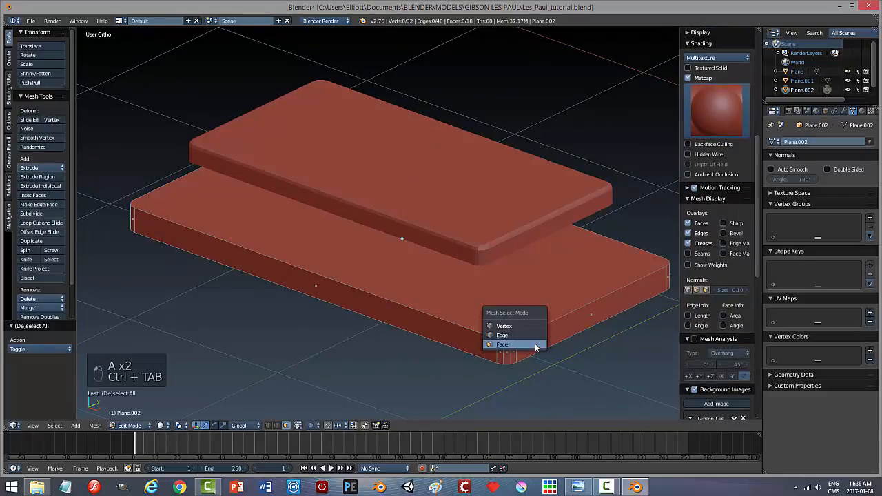
pyautogui.click(508, 337)
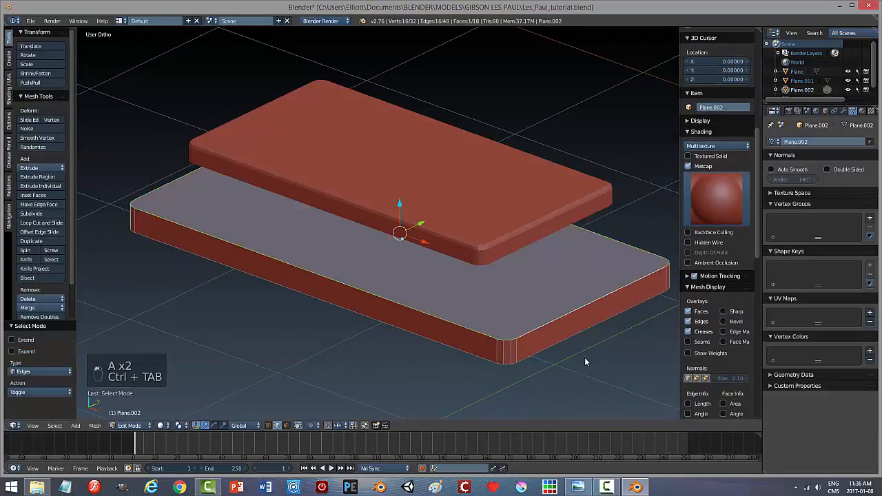
pyautogui.moveTo(584, 357); pyautogui.dragTo(581, 347, button='middle')
pyautogui.hotkey('ctrl', 'b')
pyautogui.hotkey('ctrl', 'b')
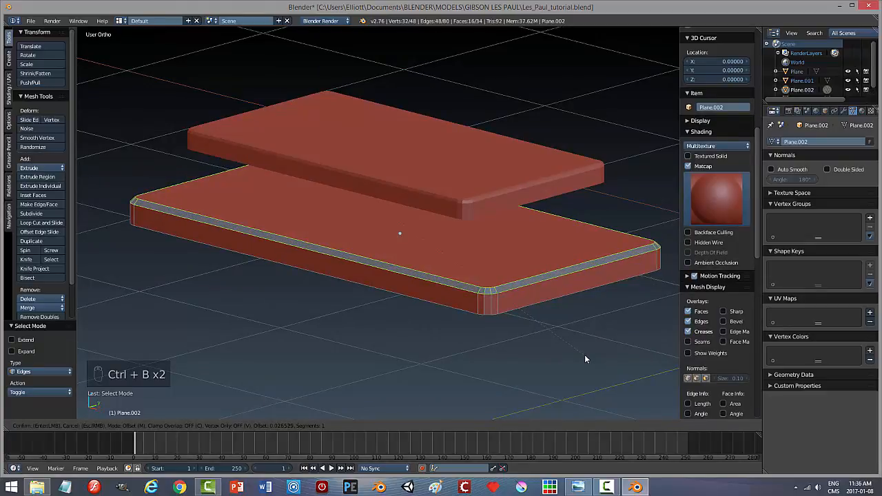
pyautogui.scroll(1, 584, 355)
pyautogui.click(585, 359)
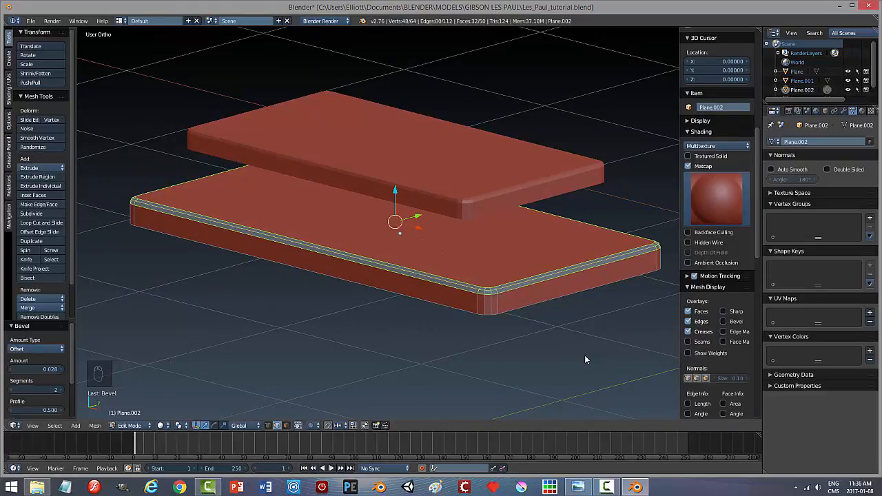
pyautogui.press('a')
pyautogui.press('Tab')
pyautogui.click(541, 359)
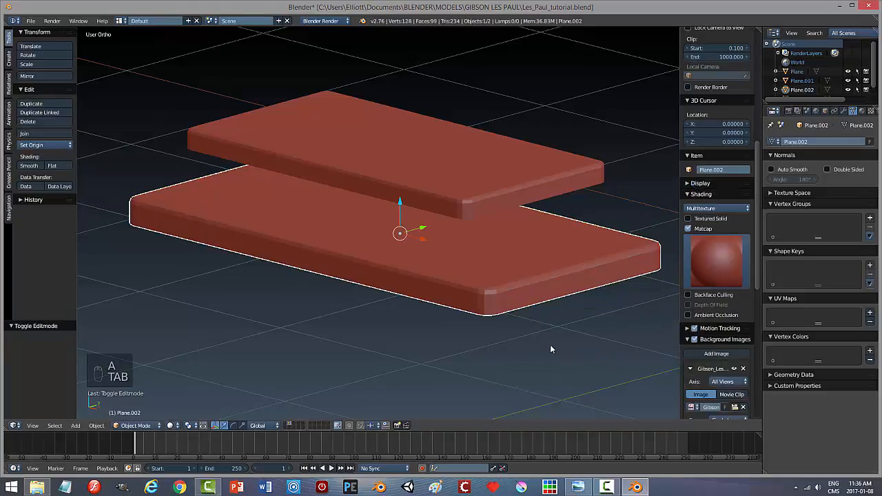
# Delete the bottom face of the base plate and return to object mode
pyautogui.moveTo(471, 316); pyautogui.dragTo(462, 143, button='middle')
pyautogui.press('Tab')
pyautogui.click(541, 144)
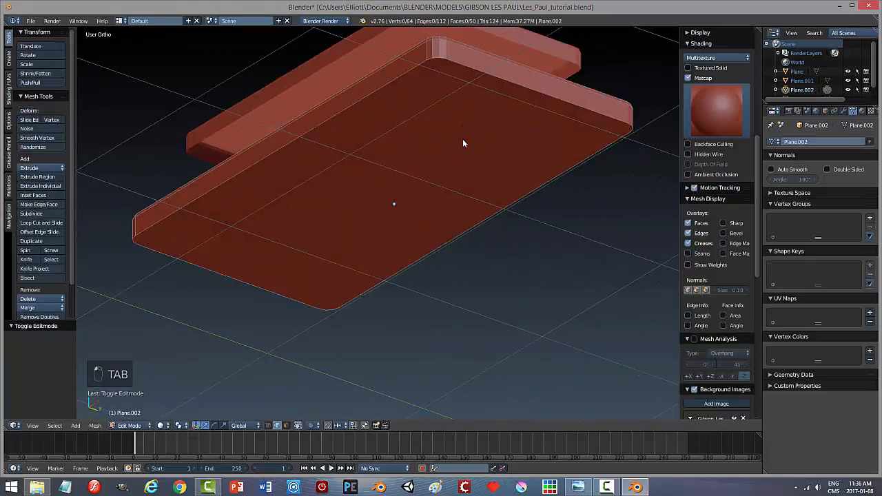
pyautogui.hotkey('ctrl', 'Tab')
pyautogui.click(433, 143)
pyautogui.rightClick(479, 118)
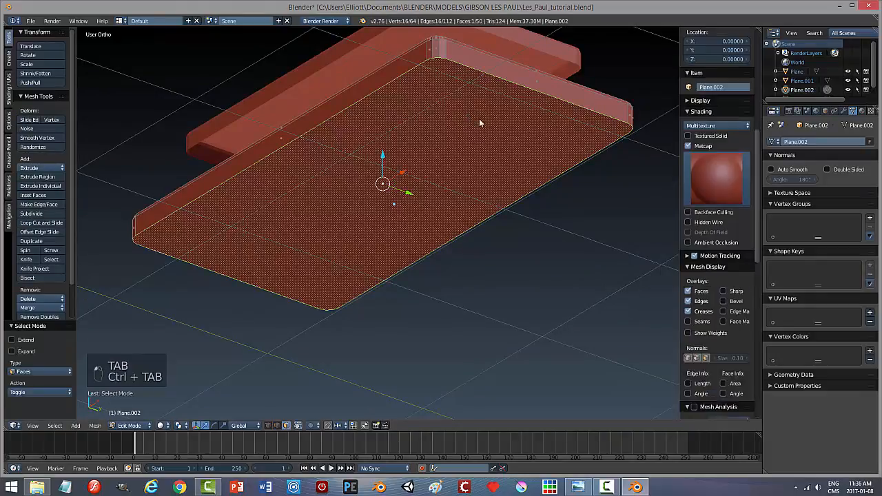
pyautogui.press('x')
pyautogui.click(504, 143)
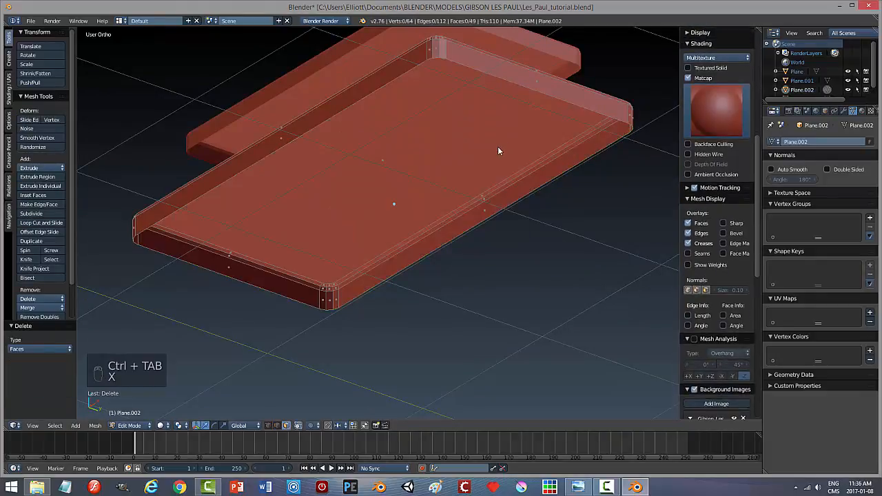
pyautogui.press('a')
pyautogui.press('Tab')
pyautogui.click(521, 153)
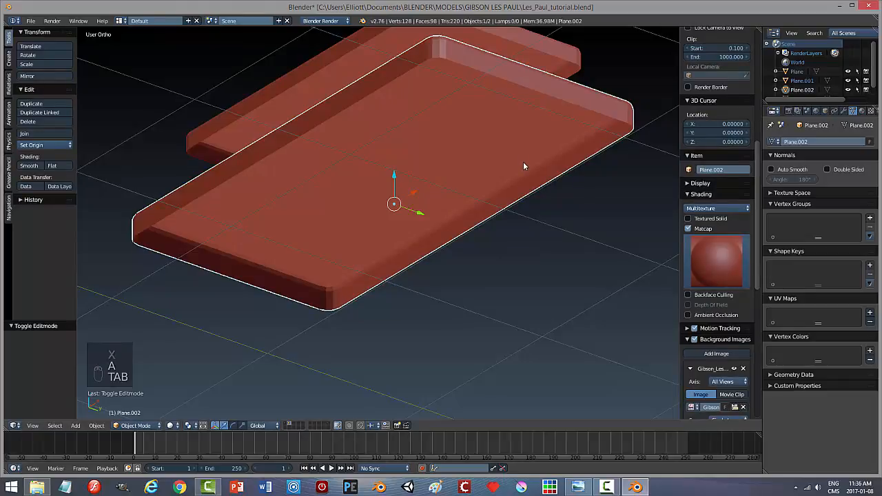
# Lower the upper plate along Z until it sits on the base plate, and deselect everything
pyautogui.press('a')
pyautogui.press('a')
pyautogui.moveTo(523, 162); pyautogui.dragTo(489, 220, button='middle')
pyautogui.rightClick(416, 112)
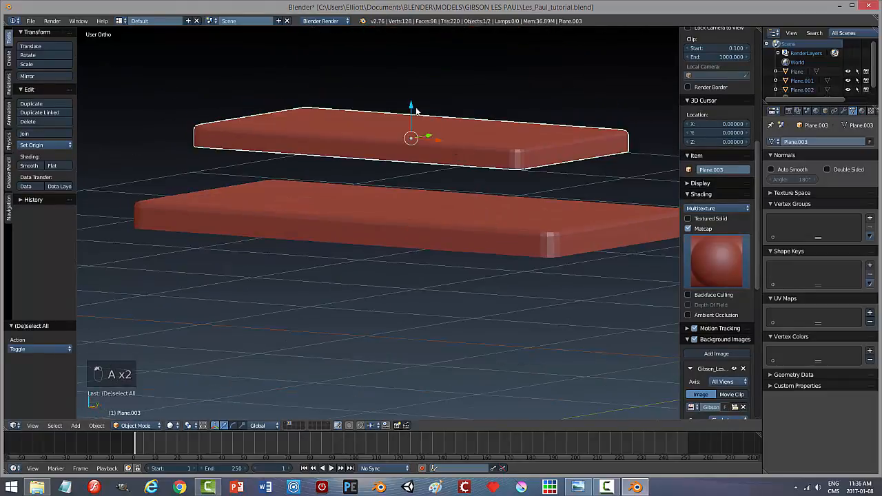
pyautogui.moveTo(415, 110); pyautogui.dragTo(424, 169)
pyautogui.press('a')
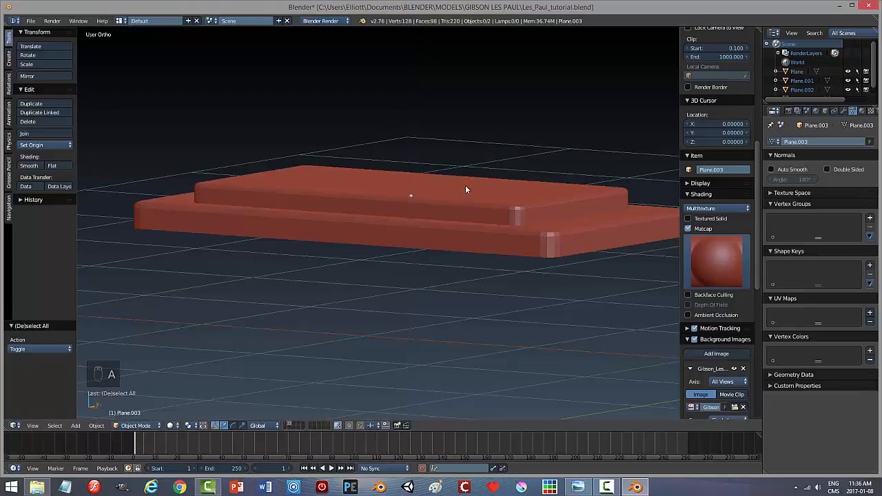
pyautogui.moveTo(465, 185); pyautogui.dragTo(434, 186, button='middle')
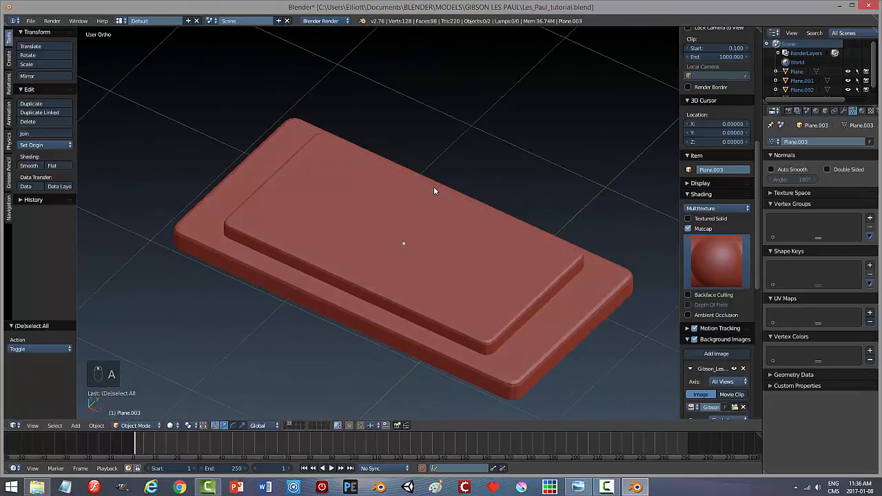
# Save over the existing Les_Paul_tutorial.blend file and show the guitar body's layer together with the pickup plates
pyautogui.hotkey('ctrl', 's')
pyautogui.click(469, 188)
pyautogui.scroll(-3, 508, 193)
pyautogui.moveTo(508, 193); pyautogui.dragTo(480, 241, button='middle')
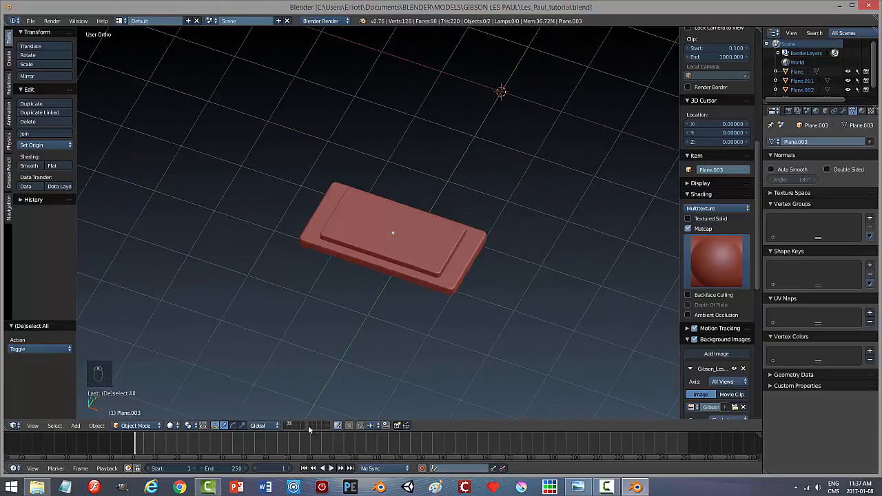
pyautogui.keyDown('shift'); pyautogui.click(288, 426); pyautogui.keyUp('shift')
pyautogui.moveTo(417, 377); pyautogui.dragTo(353, 204, button='middle')
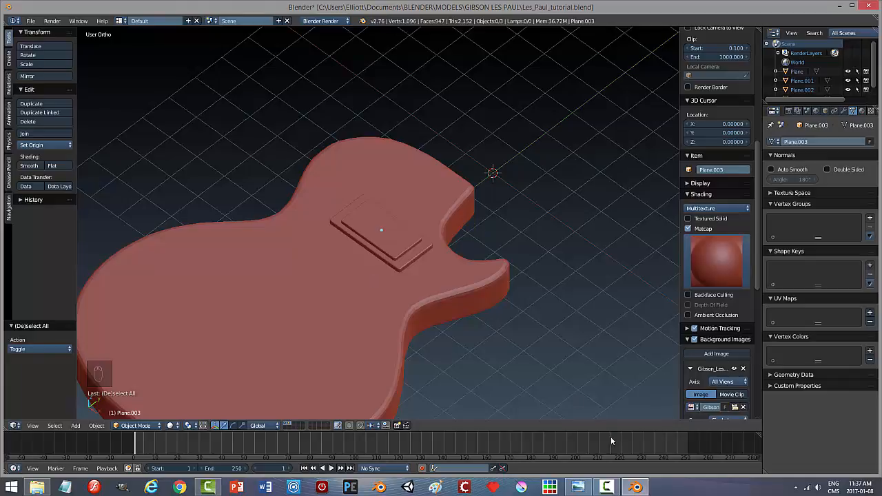
pyautogui.click(606, 487)
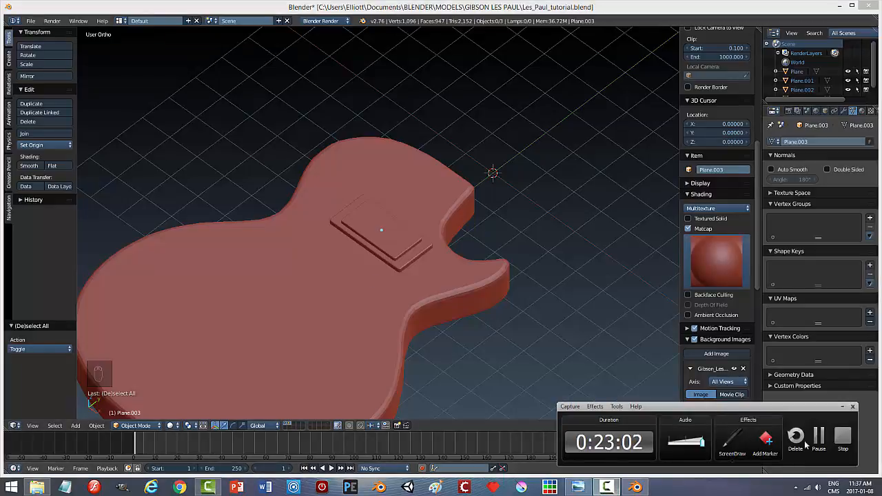
pyautogui.click(843, 407)
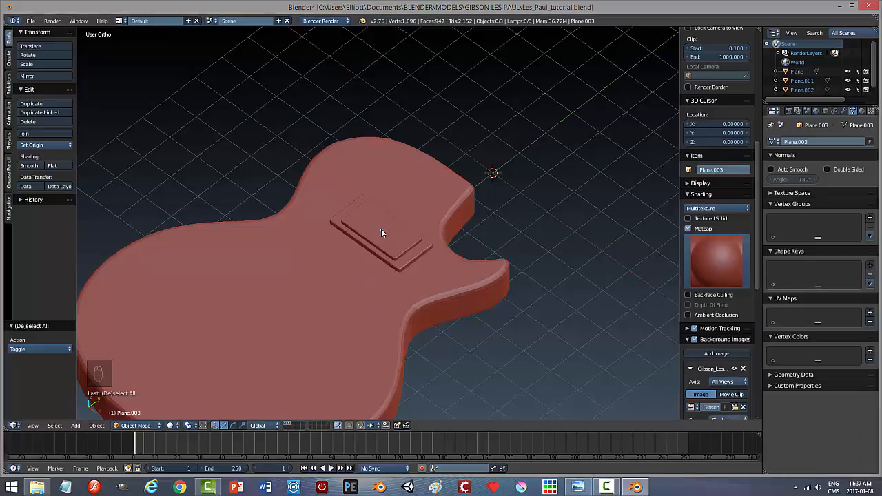
# Select the upper pickup plate, show it from the top in wireframe, and snap the 3D cursor to it
pyautogui.rightClick(383, 230)
pyautogui.press('KP_7')
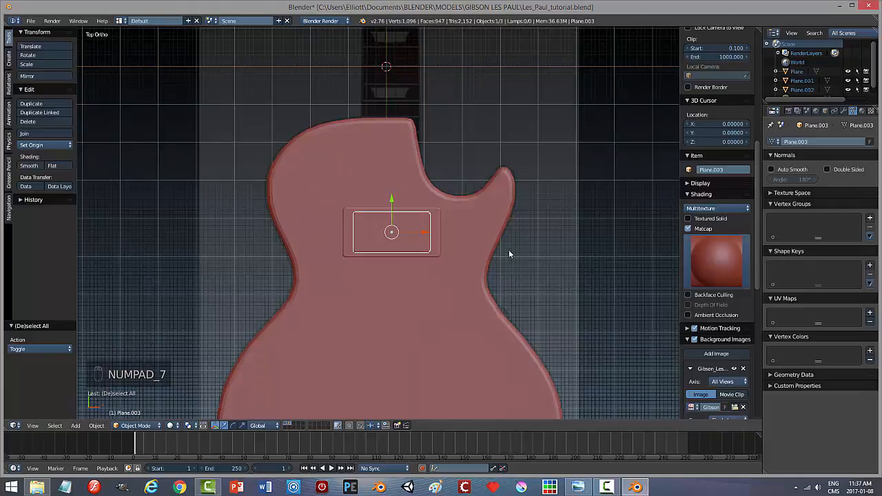
pyautogui.press('z')
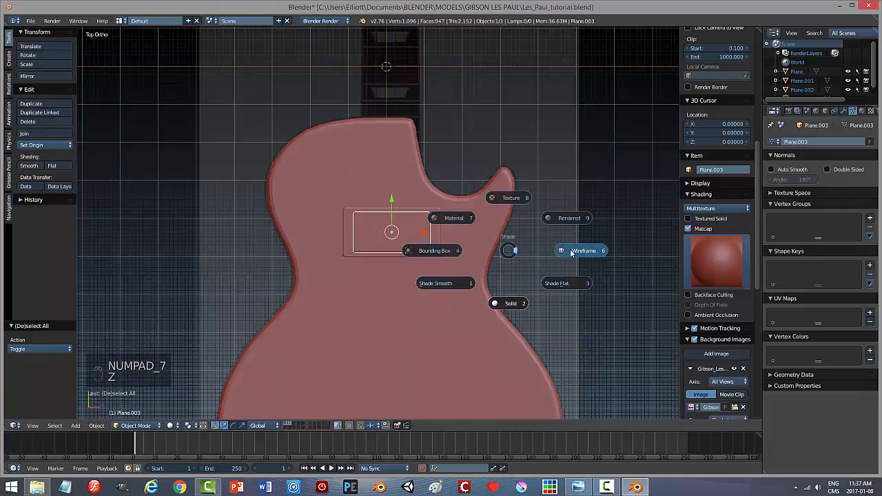
pyautogui.click(531, 254)
pyautogui.scroll(7, 455, 286)
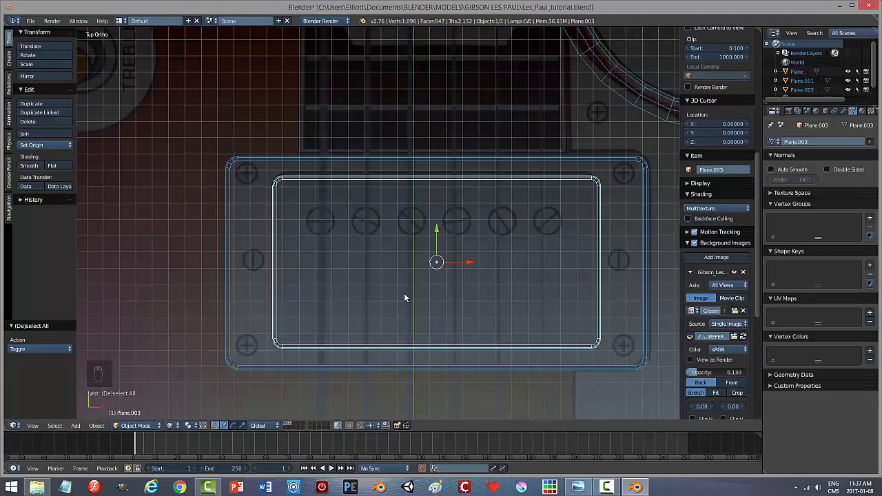
pyautogui.scroll(1, 406, 293)
pyautogui.scroll(-1, 413, 293)
pyautogui.hotkey('shift', 's')
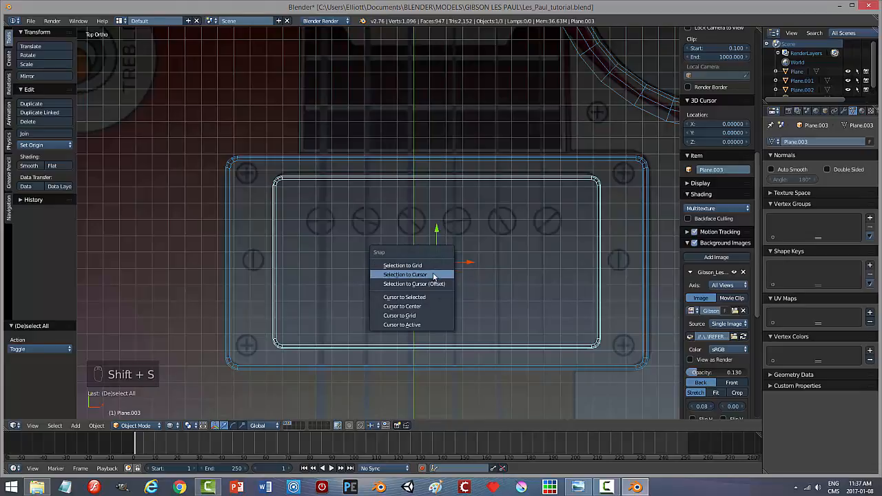
pyautogui.click(423, 297)
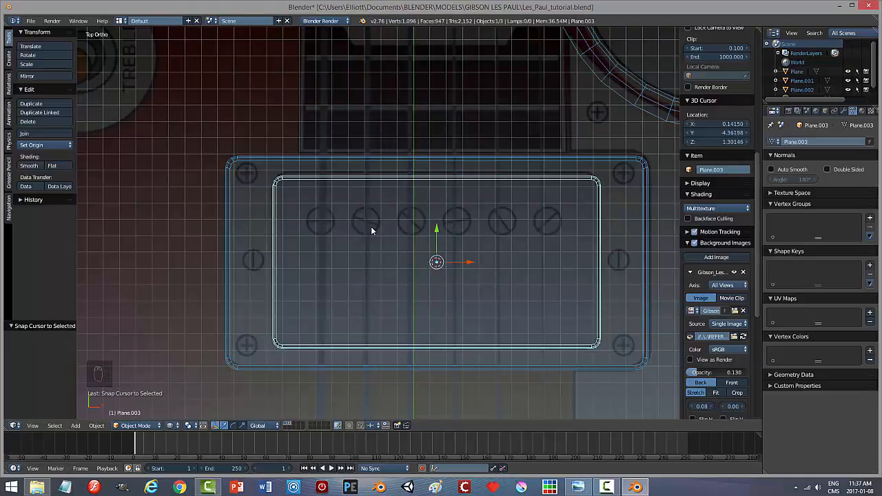
# Add a 32-vertex mesh circle at the 3D cursor and scale it down to roughly the size of a reference pole screw
pyautogui.hotkey('shift', 'a')
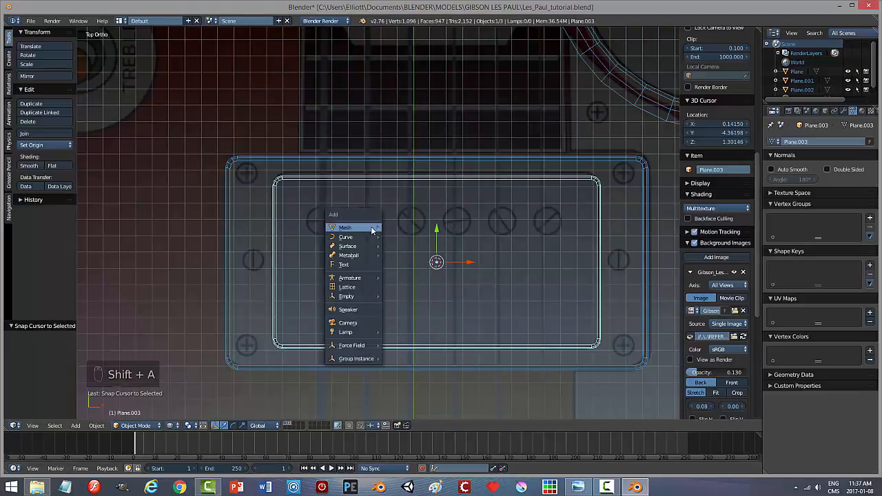
pyautogui.moveTo(371, 227)
pyautogui.click(424, 247)
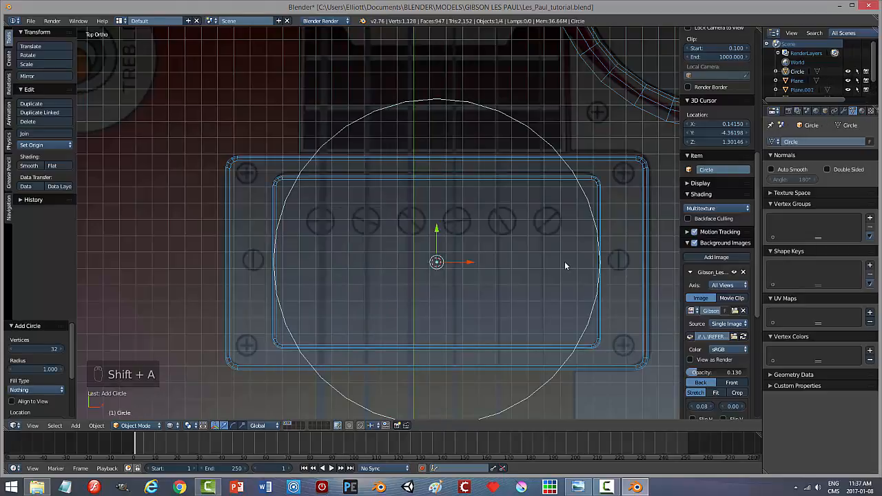
pyautogui.press('s')
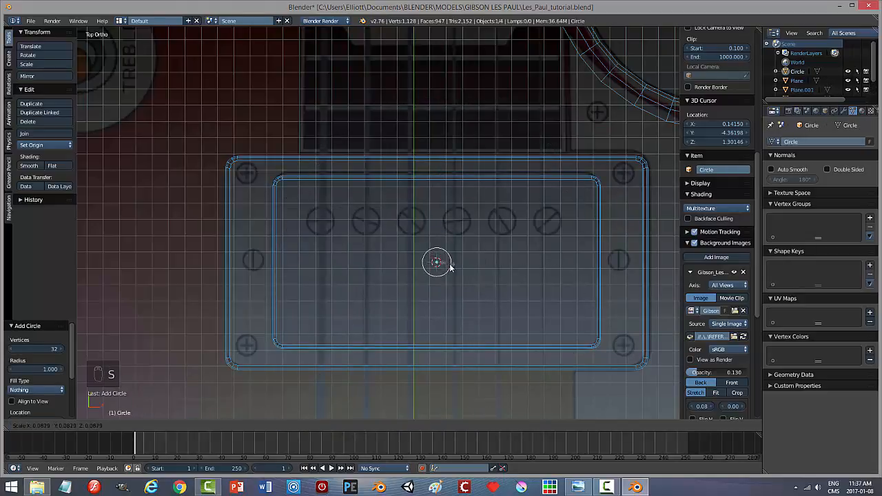
pyautogui.click(455, 270)
# Move the circle about -0.7 along X and 0.247 along Y onto the leftmost screw of the reference row
pyautogui.press('g')
pyautogui.press('x')
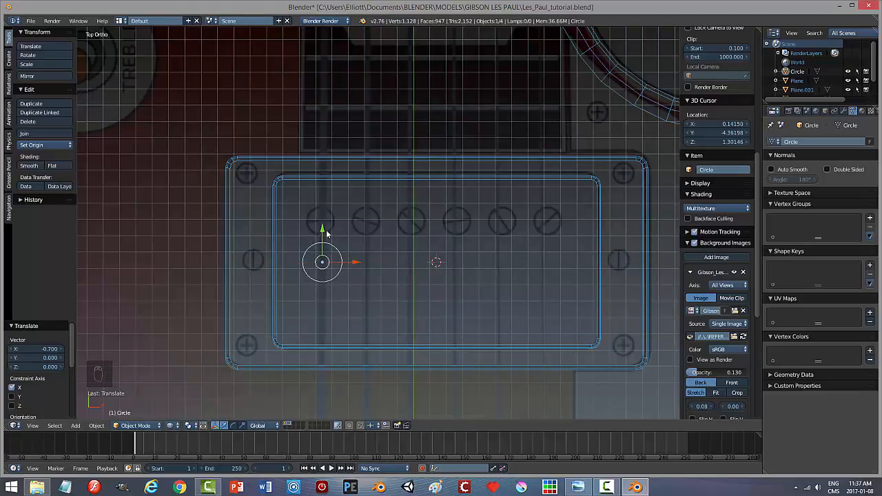
pyautogui.click(324, 224)
pyautogui.press('g')
pyautogui.press('y')
pyautogui.click(323, 193)
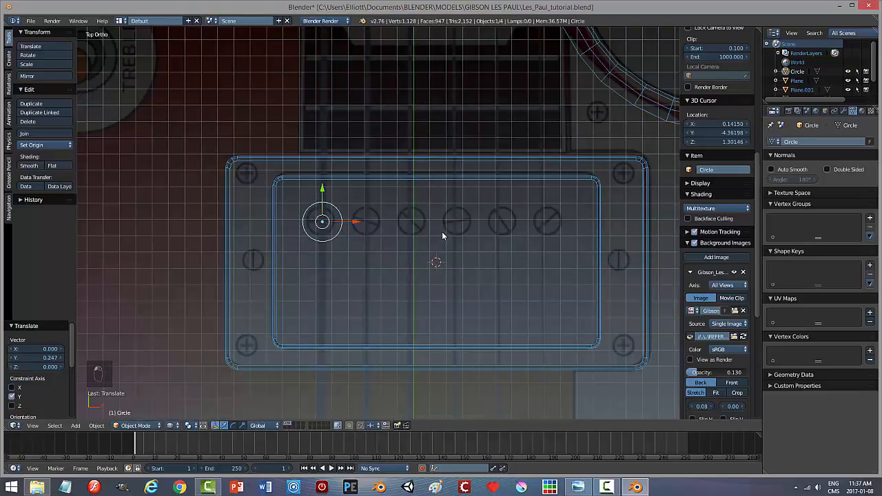
# Fine-tune the circle's scale and its X and Y position until it matches the outline of the leftmost reference screw
pyautogui.press('s')
pyautogui.click(421, 234)
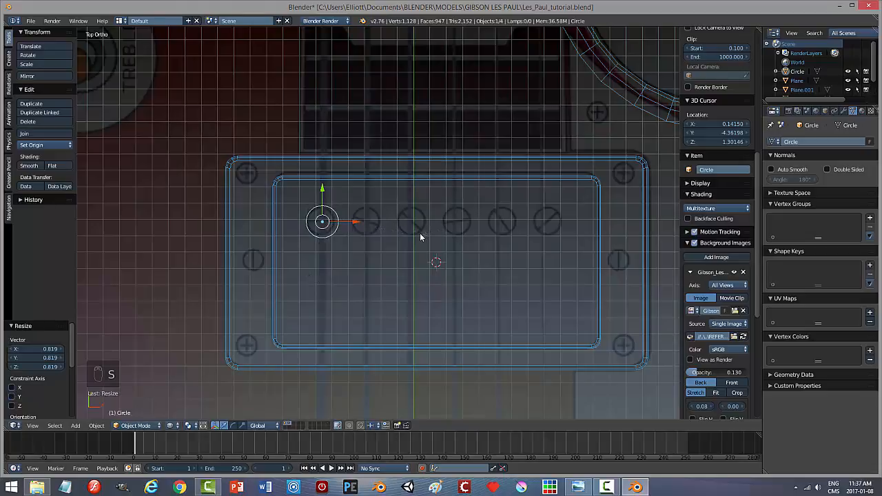
pyautogui.scroll(5, 375, 249)
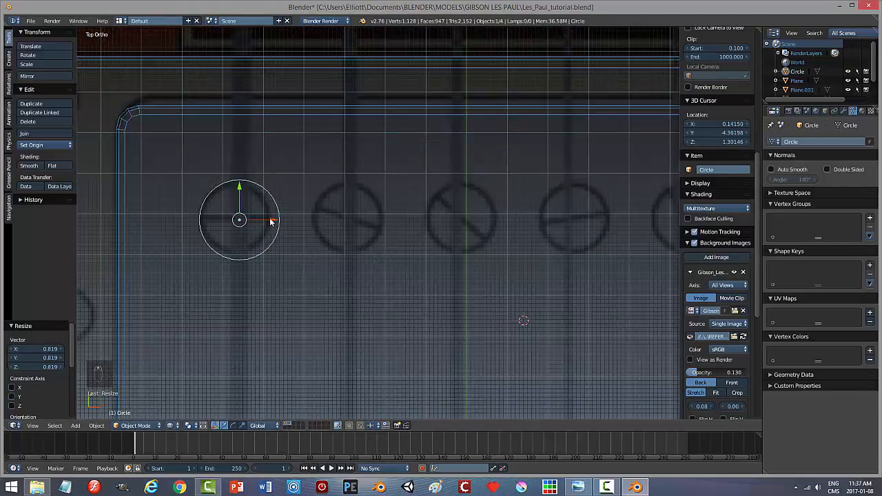
pyautogui.press('g')
pyautogui.press('x')
pyautogui.click(266, 222)
pyautogui.moveTo(235, 194); pyautogui.dragTo(234, 184)
pyautogui.press('s')
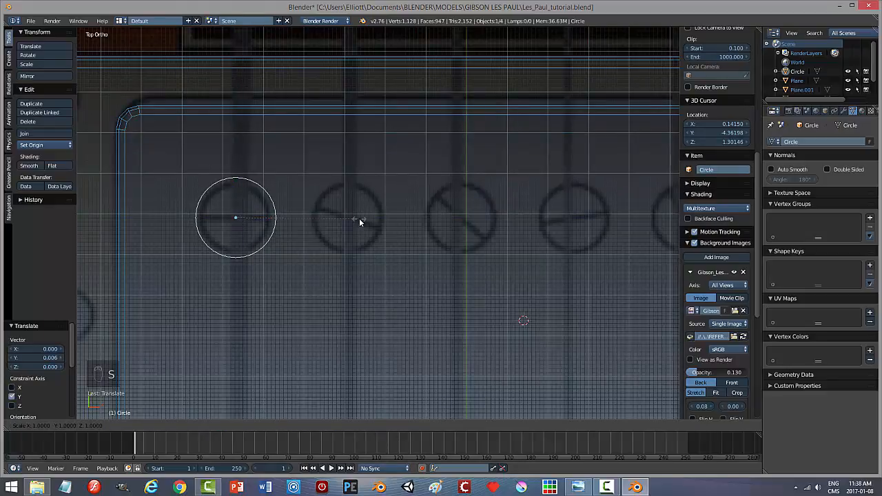
pyautogui.click(343, 218)
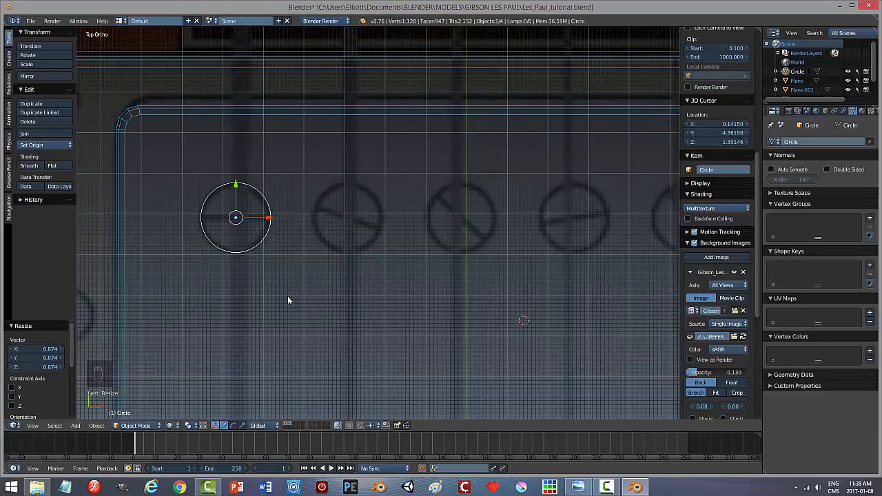
# Fill the circle with a face, extrude it upward about 0.023 along Z, and deselect everything
pyautogui.scroll(1, 290, 306)
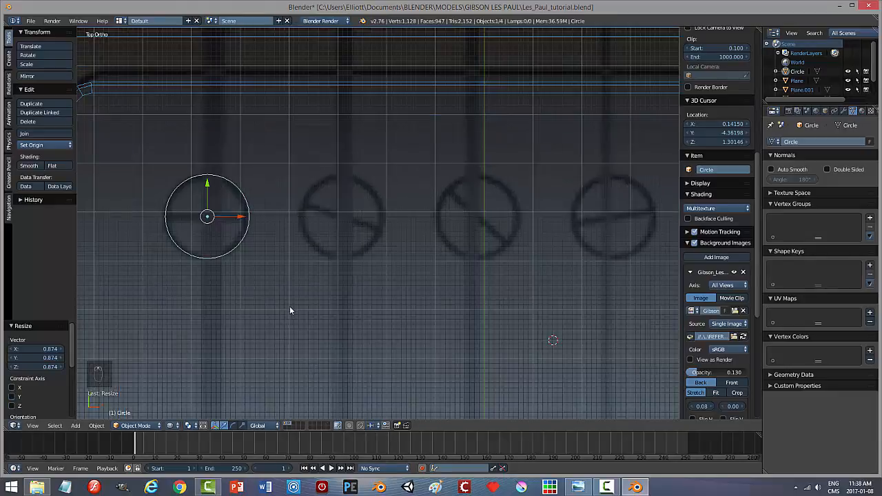
pyautogui.press('Tab')
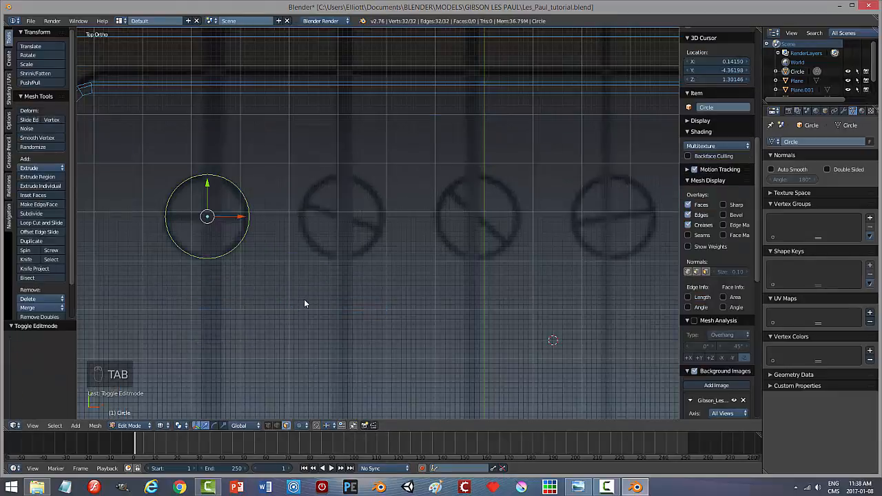
pyautogui.press('f')
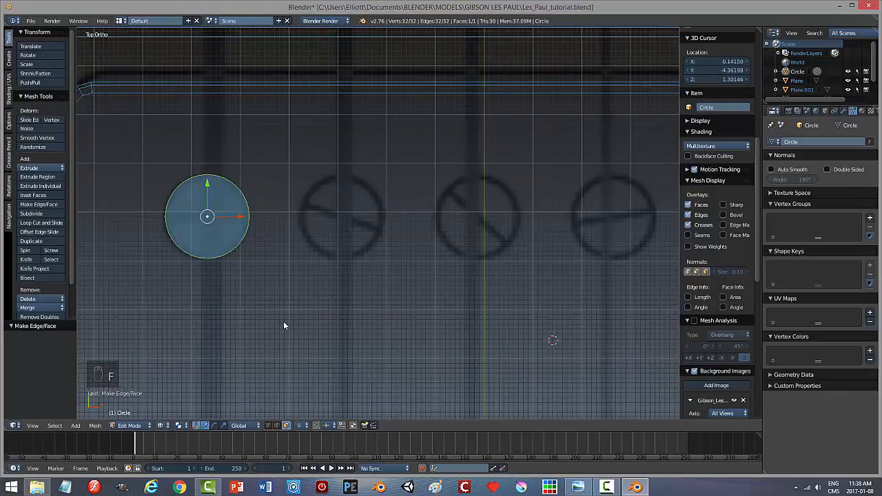
pyautogui.moveTo(273, 322); pyautogui.dragTo(417, 272, button='middle')
pyautogui.press('e')
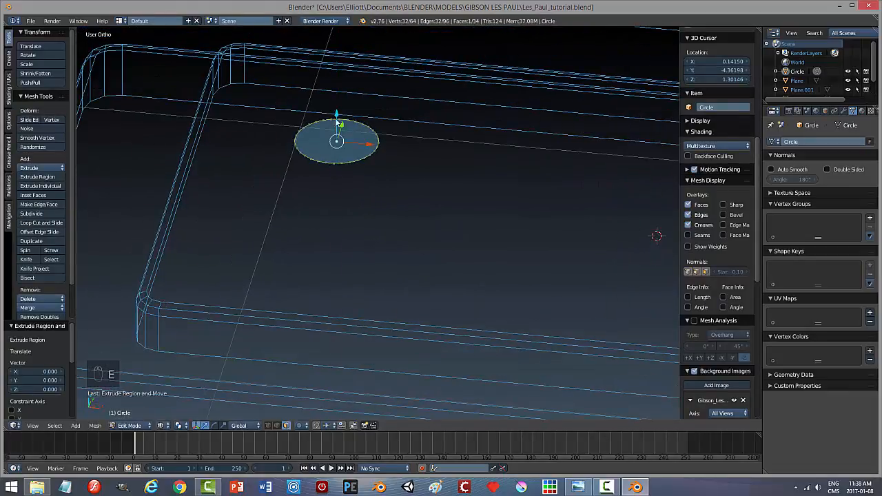
pyautogui.press('g')
pyautogui.press('z')
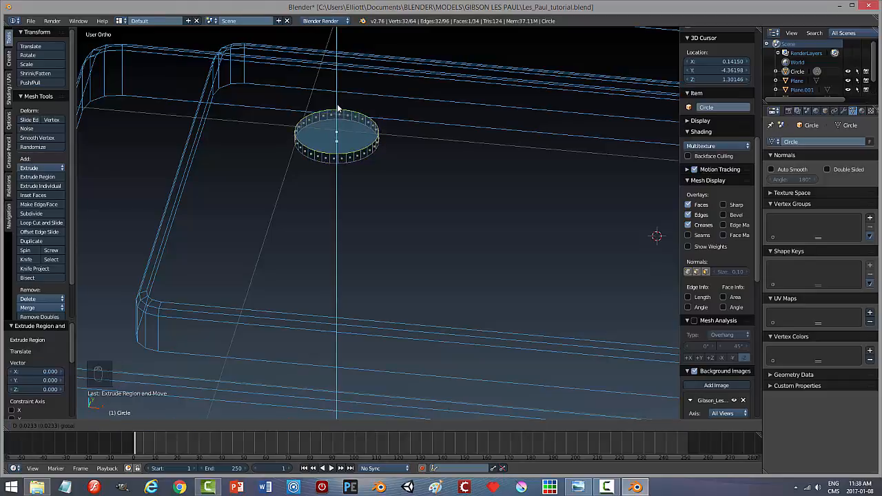
pyautogui.click(338, 108)
pyautogui.press('a')
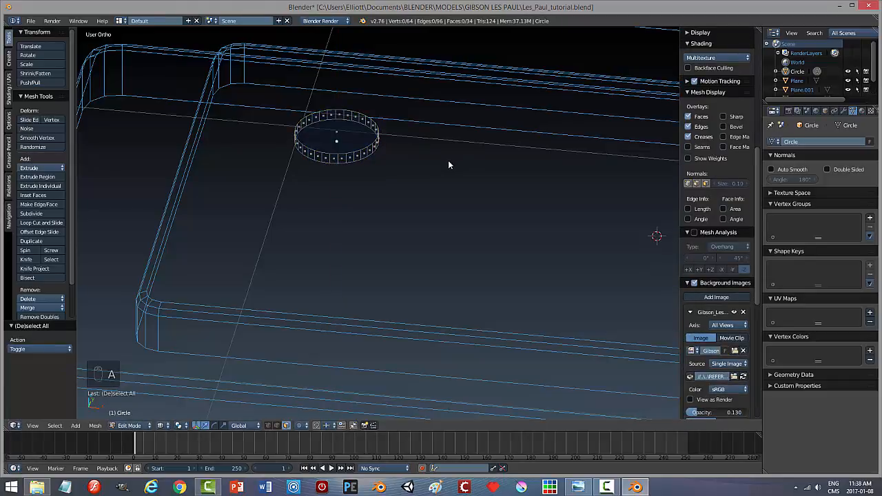
# Examine the screw disc against the pickup plates in solid shading and return to wireframe
pyautogui.press('z')
pyautogui.click(449, 214)
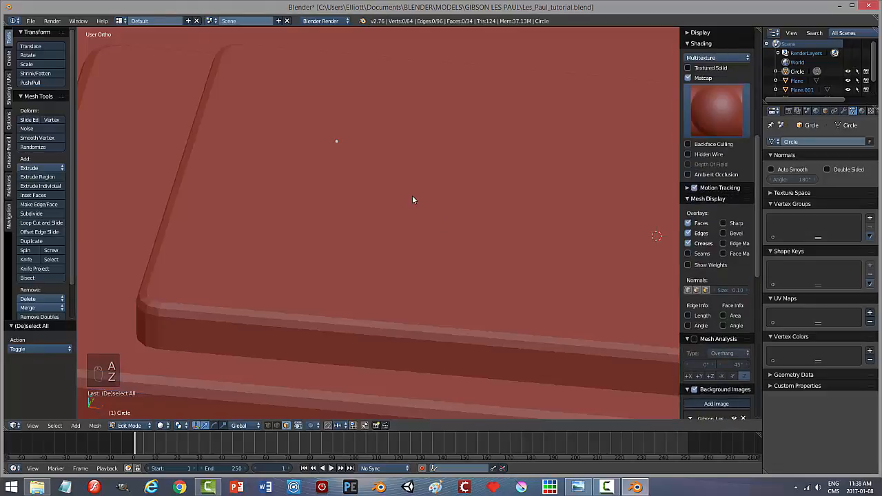
pyautogui.scroll(-5, 413, 199)
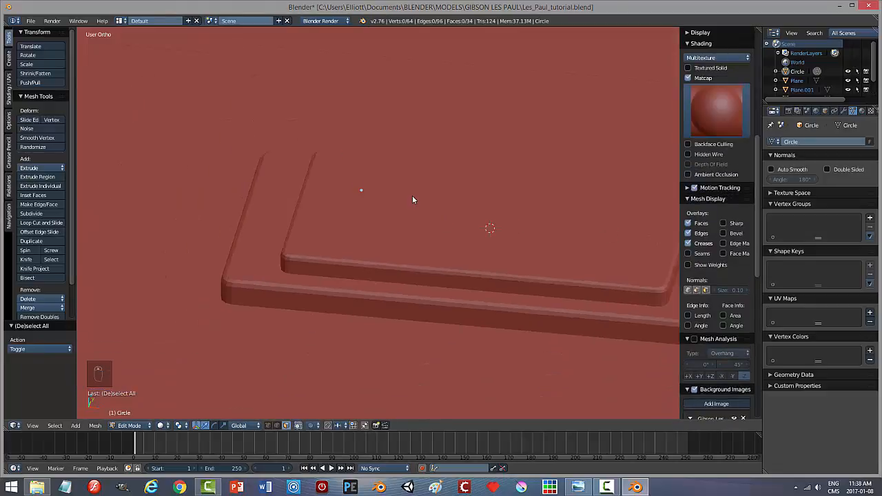
pyautogui.scroll(1, 412, 199)
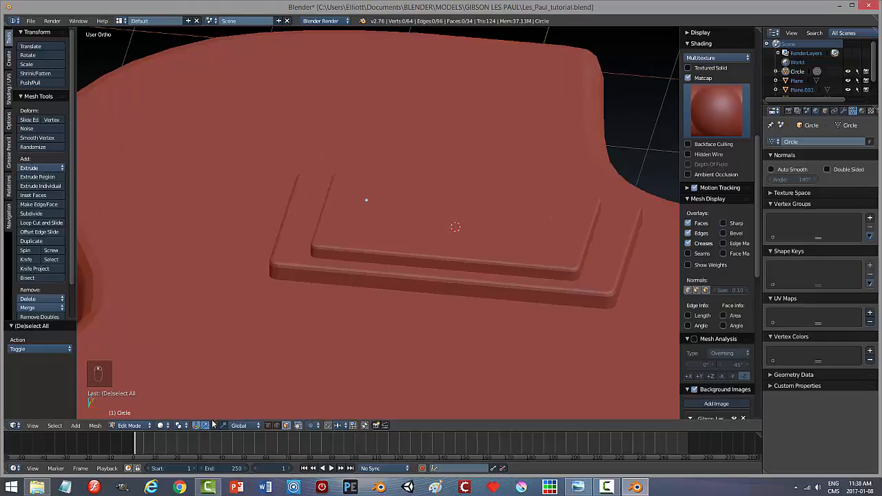
pyautogui.moveTo(360, 274); pyautogui.dragTo(389, 269, button='middle')
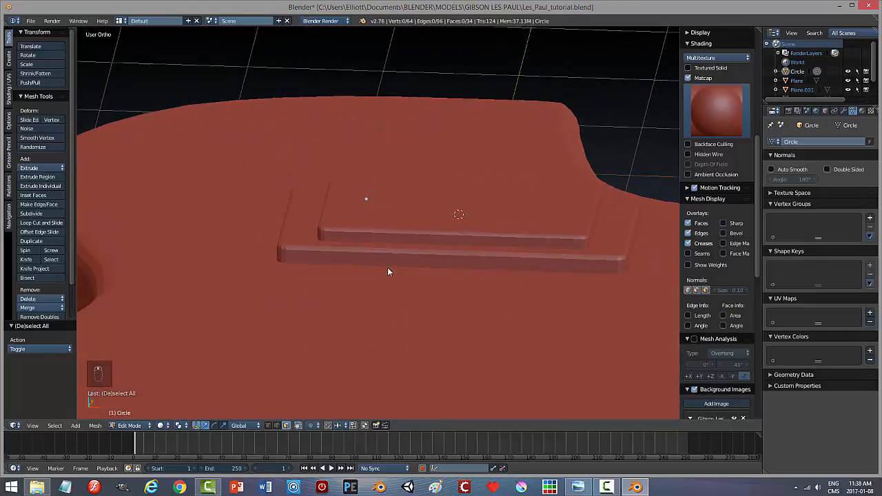
pyautogui.press('Tab')
pyautogui.click(452, 272)
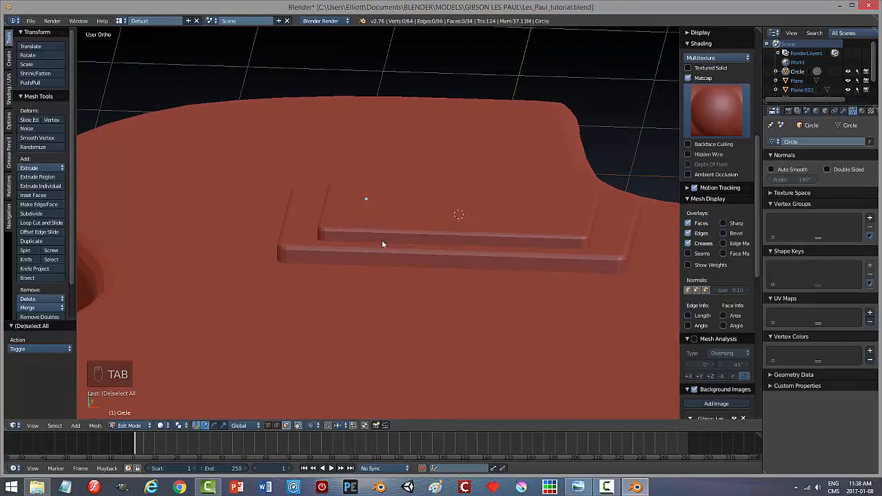
pyautogui.press('z')
pyautogui.click(386, 242)
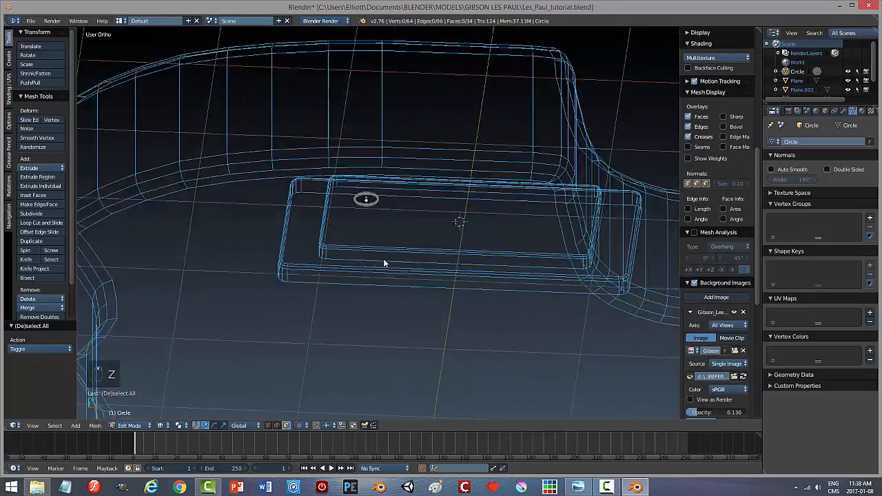
# Select all linked geometry of the screw disc, recalculate its normals to face outside, and return to object mode
pyautogui.scroll(5, 377, 245)
pyautogui.rightClick(356, 177)
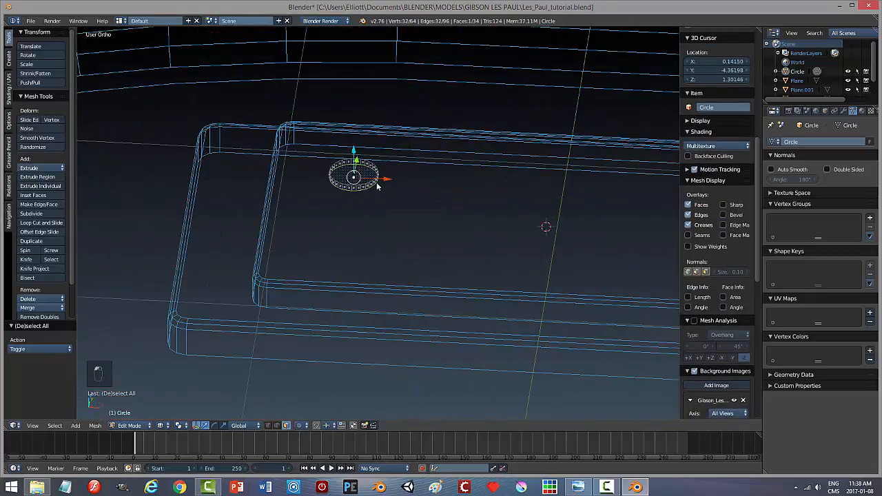
pyautogui.hotkey('ctrl', 'l')
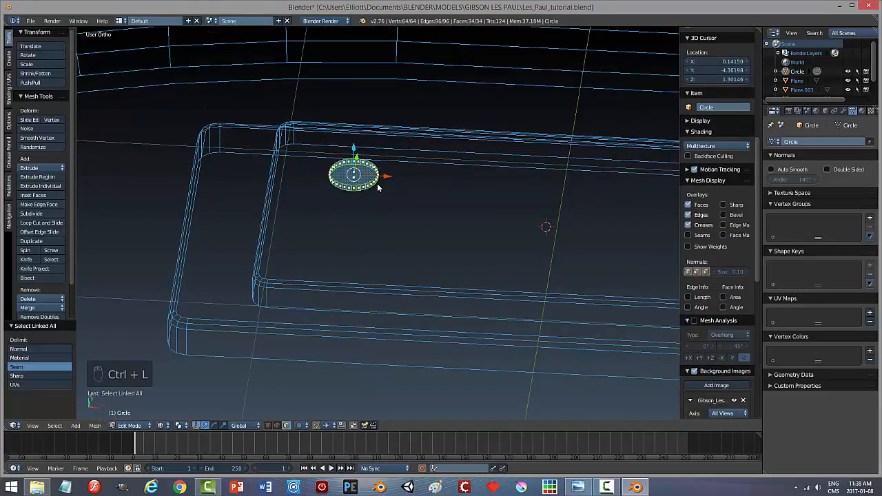
pyautogui.moveTo(395, 209); pyautogui.dragTo(371, 226, button='middle')
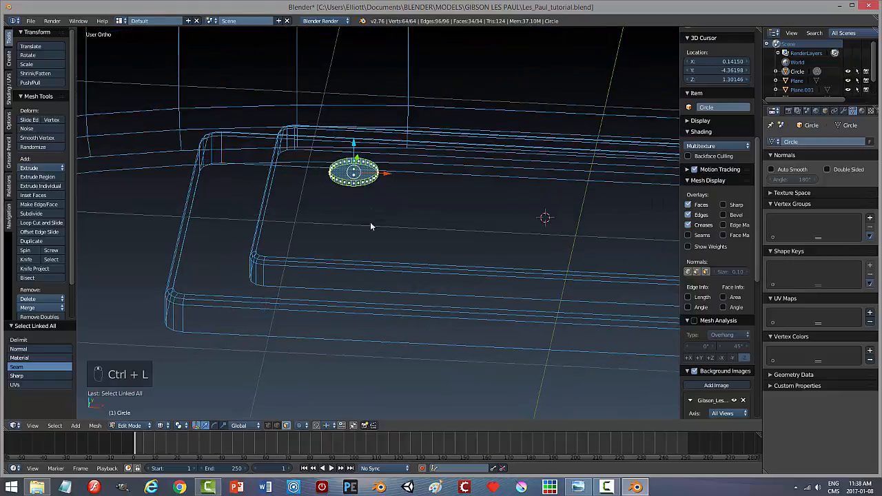
pyautogui.click(97, 425)
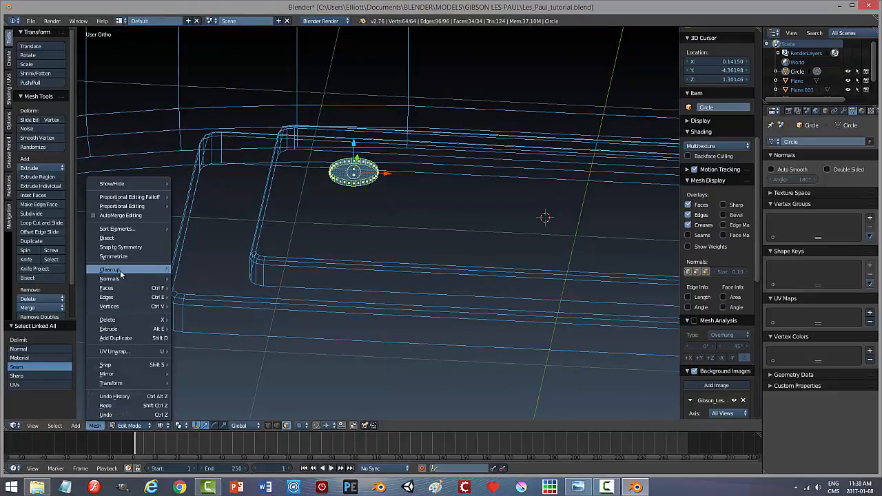
pyautogui.moveTo(120, 277)
pyautogui.click(208, 279)
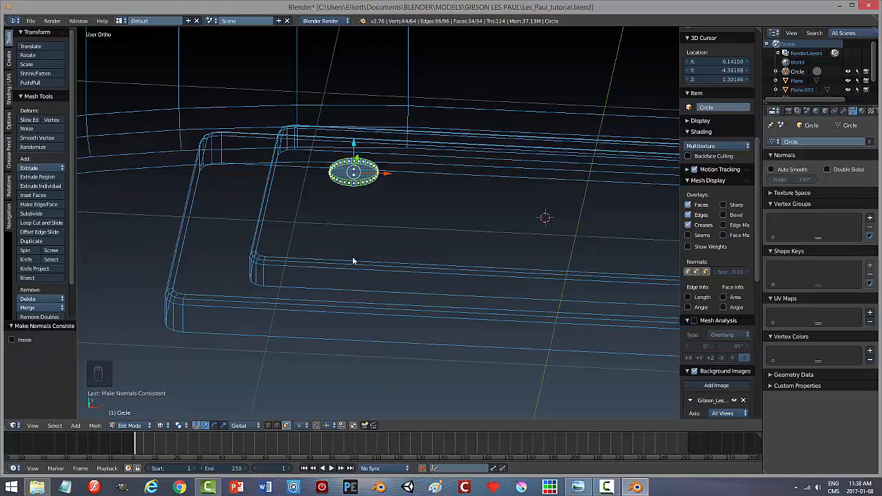
pyautogui.press('Tab')
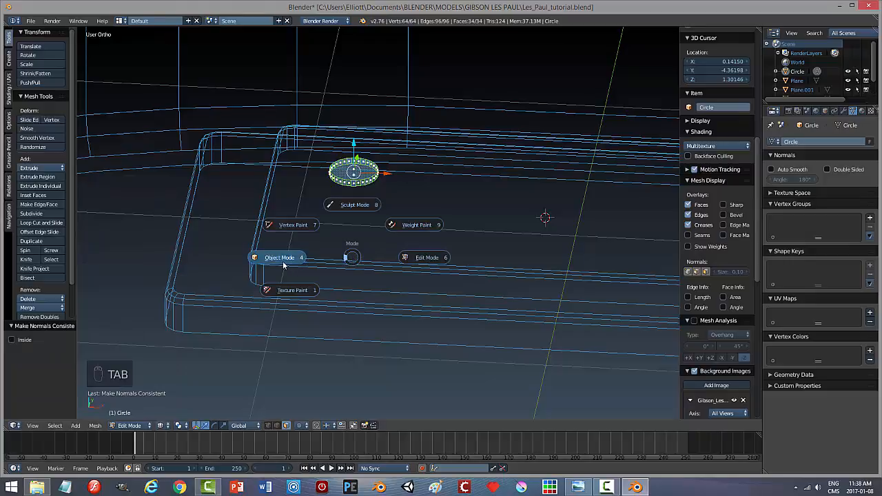
pyautogui.click(286, 266)
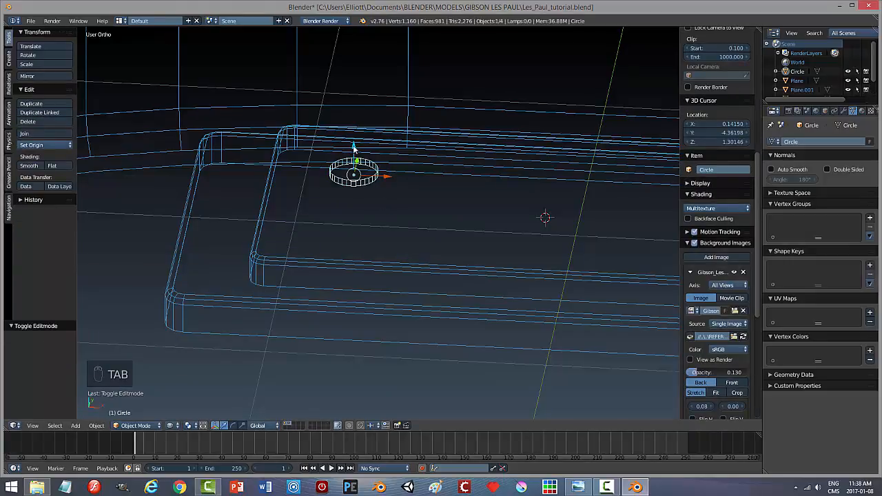
# Raise the screw disc about 0.257 along Z above the pickup plates and display the model in solid shading
pyautogui.moveTo(353, 147); pyautogui.dragTo(347, 81)
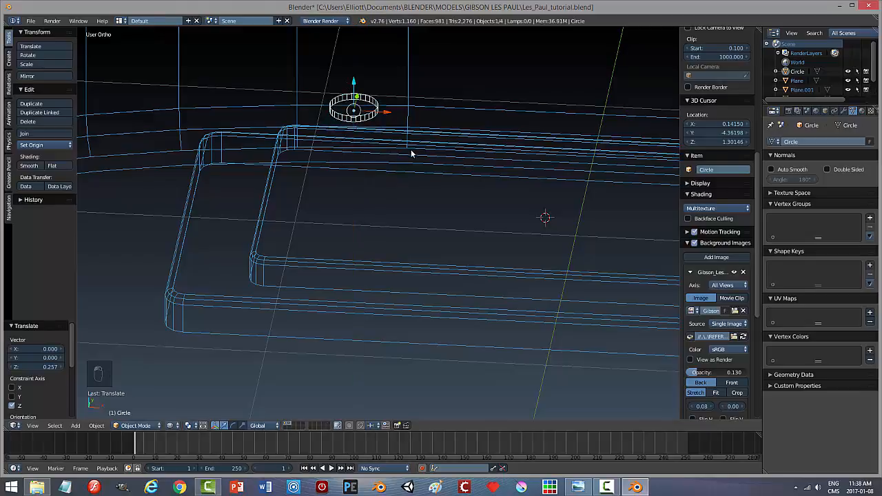
pyautogui.press('z')
pyautogui.click(412, 204)
pyautogui.moveTo(443, 179)
pyautogui.mouseDown(button='middle')
pyautogui.moveTo(419, 222)
pyautogui.moveTo(385, 187)
pyautogui.moveTo(402, 164)
pyautogui.moveTo(416, 187)
pyautogui.mouseUp(button='middle')
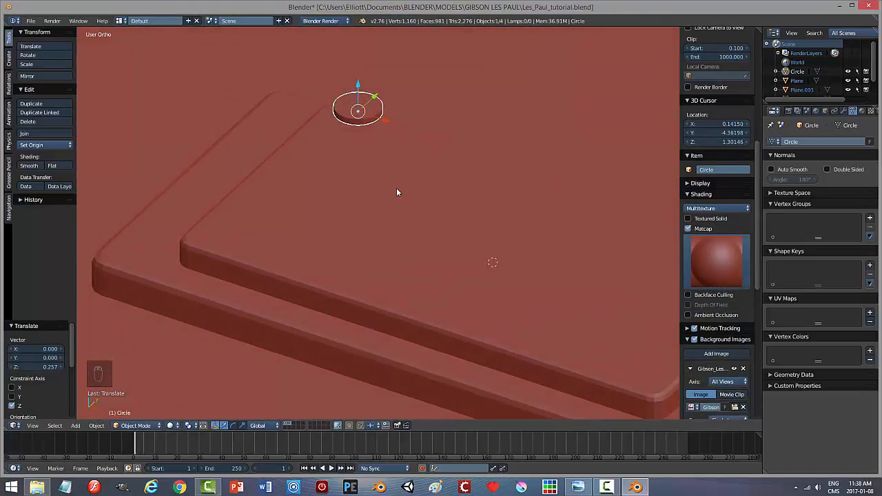
pyautogui.scroll(2, 396, 189)
pyautogui.scroll(-1, 392, 189)
# Apply the screw disc's rotation and scale, and lower it about 0.213 along Z into the upper plate
pyautogui.click(97, 425)
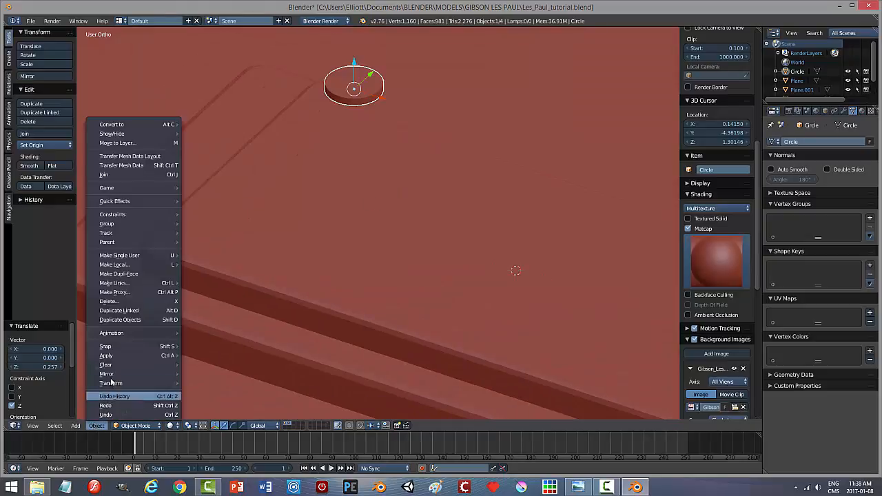
pyautogui.moveTo(117, 356)
pyautogui.click(220, 385)
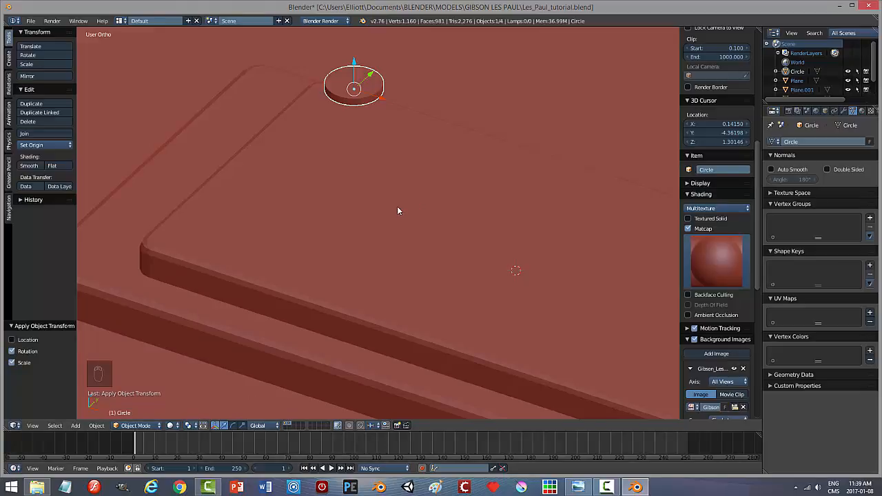
pyautogui.click(355, 66)
pyautogui.moveTo(357, 71); pyautogui.dragTo(359, 127)
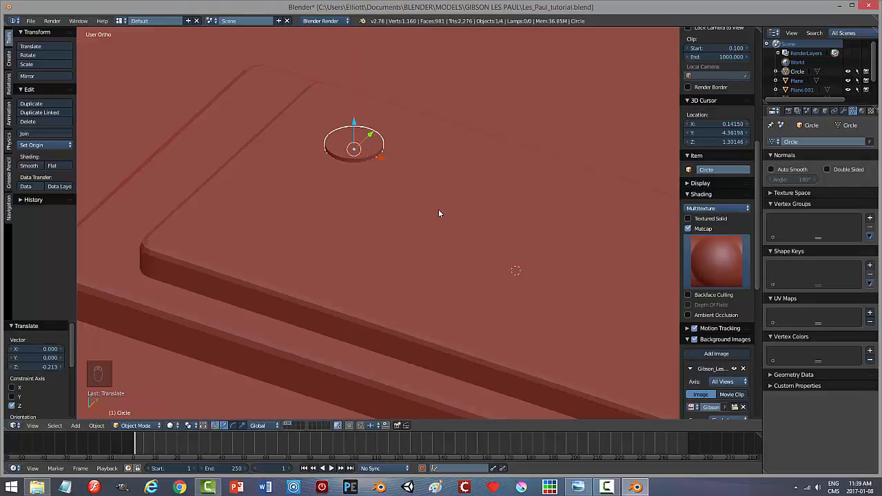
# Compare the screw disc with the reference image from above in wireframe, and return to solid shading
pyautogui.press('KP_7')
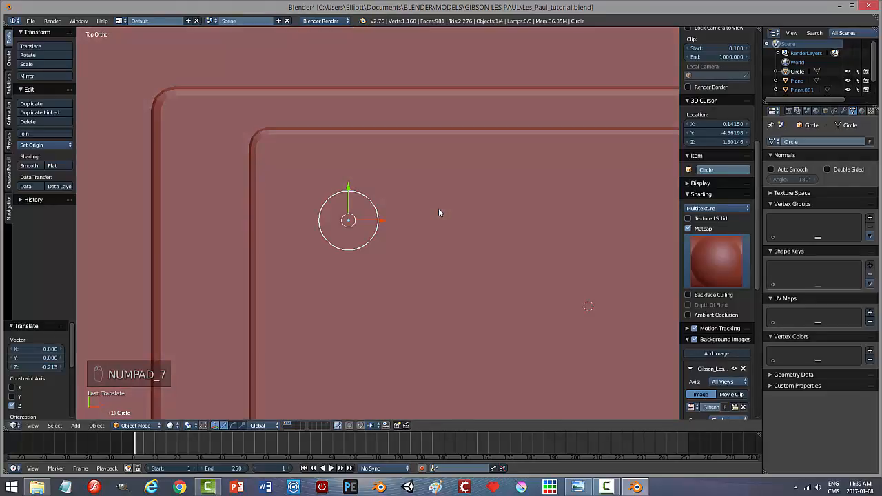
pyautogui.press('z')
pyautogui.click(502, 215)
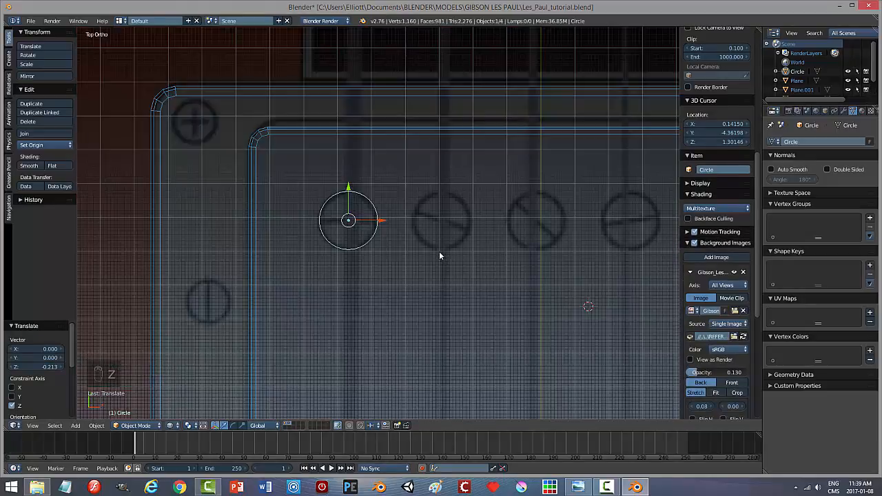
pyautogui.press('z')
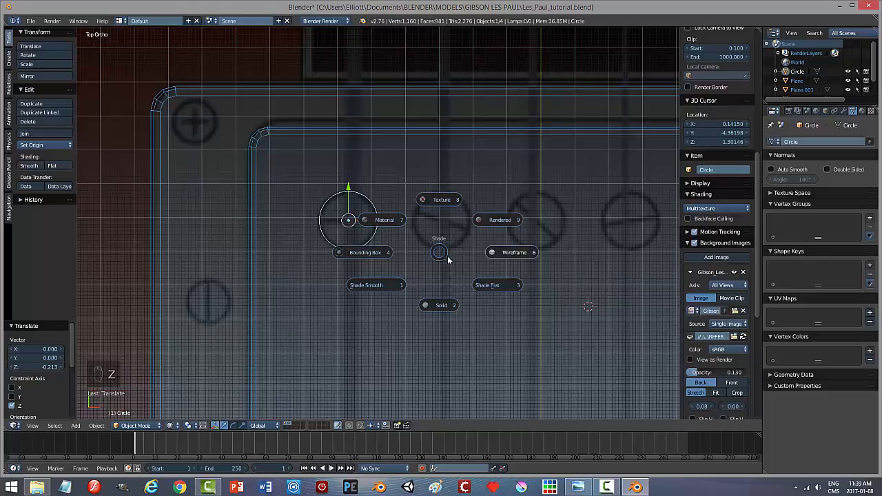
pyautogui.click(447, 305)
pyautogui.moveTo(458, 320)
pyautogui.mouseDown(button='middle')
pyautogui.moveTo(451, 245)
pyautogui.moveTo(460, 242)
pyautogui.mouseUp(button='middle')
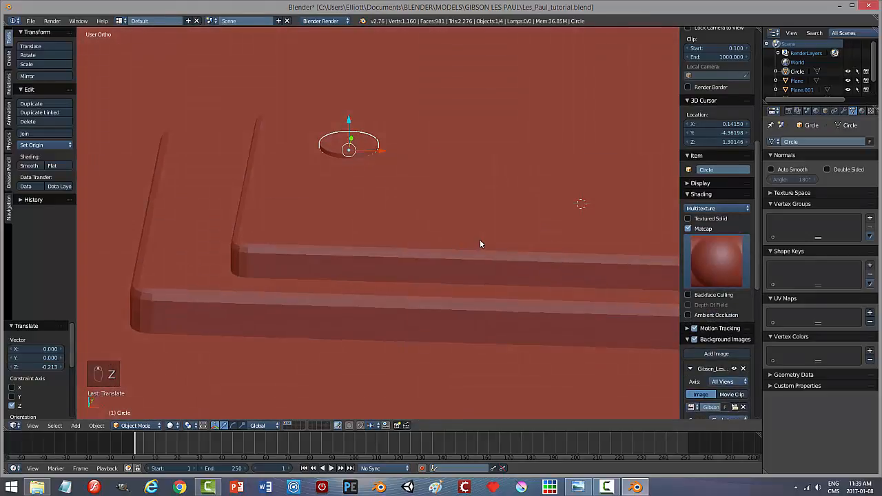
# Move the screw disc to the second layer and display only that layer
pyautogui.press('m')
pyautogui.click(560, 259)
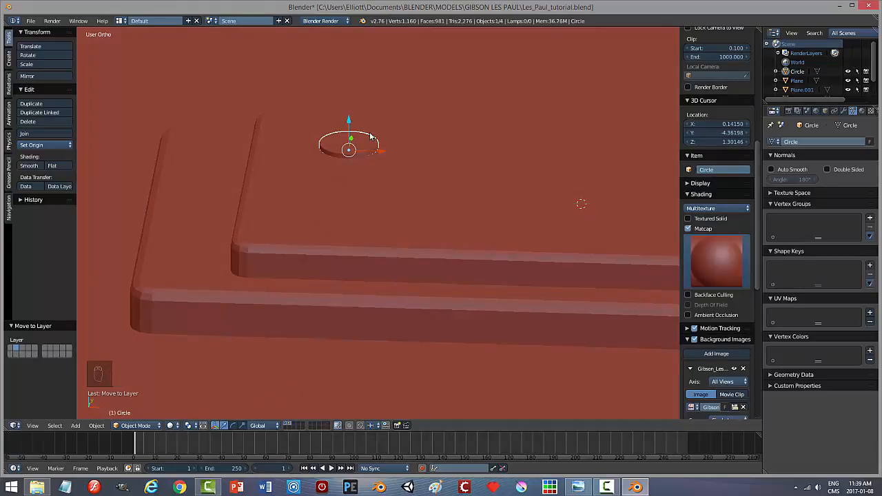
pyautogui.press('m')
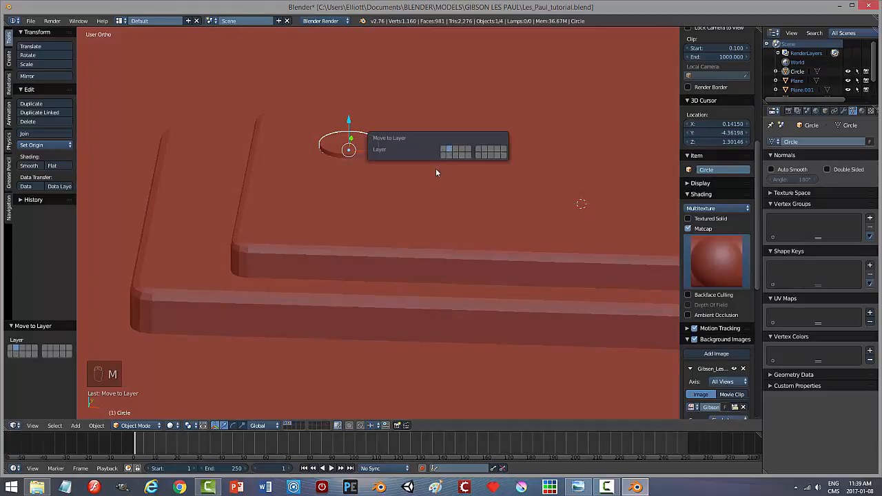
pyautogui.click(287, 425)
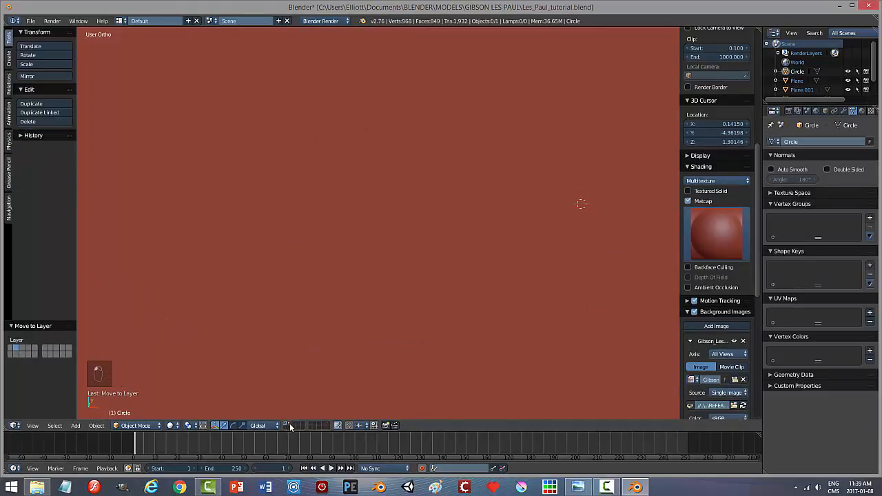
pyautogui.click(289, 426)
# Select both stacked pickup plates and move them to the first layer
pyautogui.rightClick(376, 242)
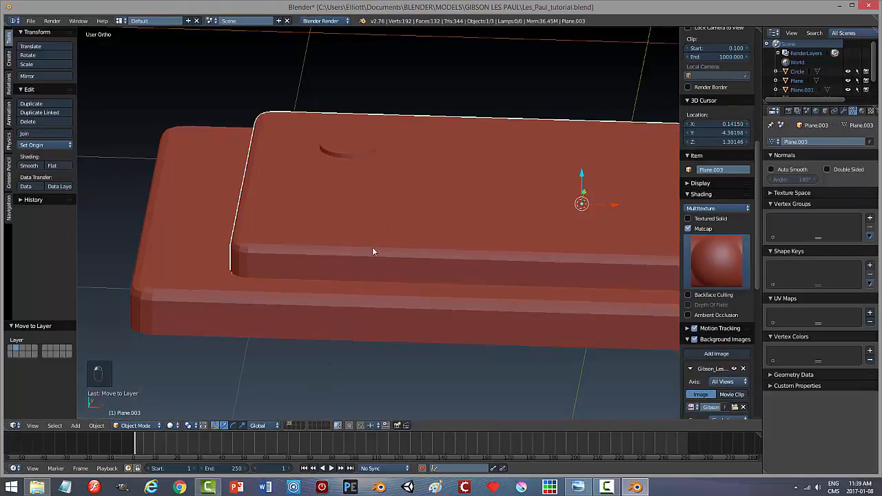
pyautogui.keyDown('shift'); pyautogui.rightClick(309, 304); pyautogui.keyUp('shift')
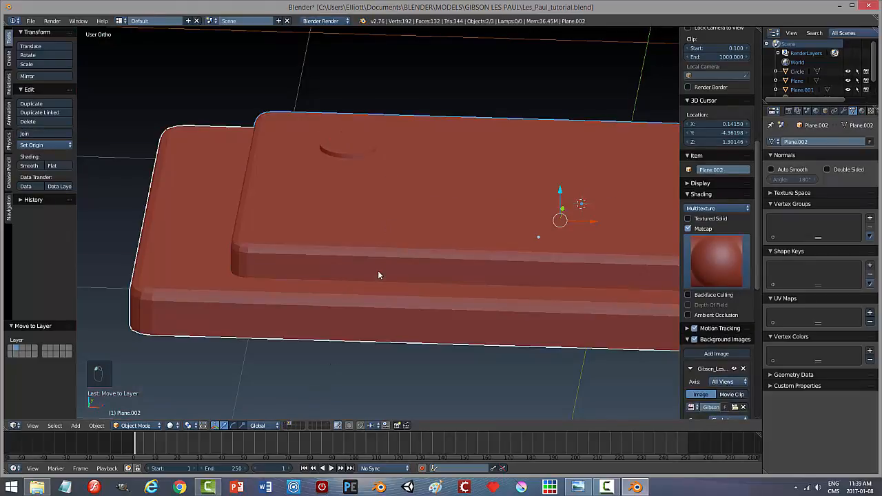
pyautogui.press('m')
pyautogui.click(454, 290)
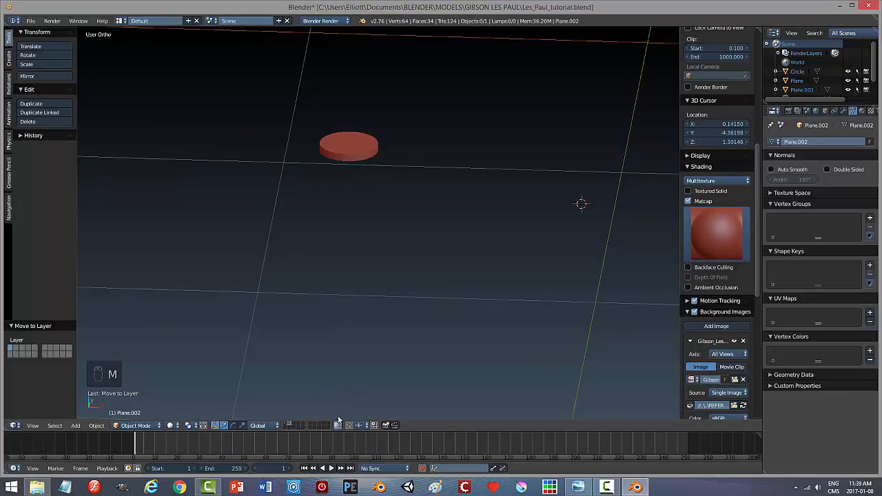
# Select the screw disc and snap the 3D cursor to it
pyautogui.rightClick(344, 146)
pyautogui.moveTo(413, 227); pyautogui.dragTo(410, 179, button='middle')
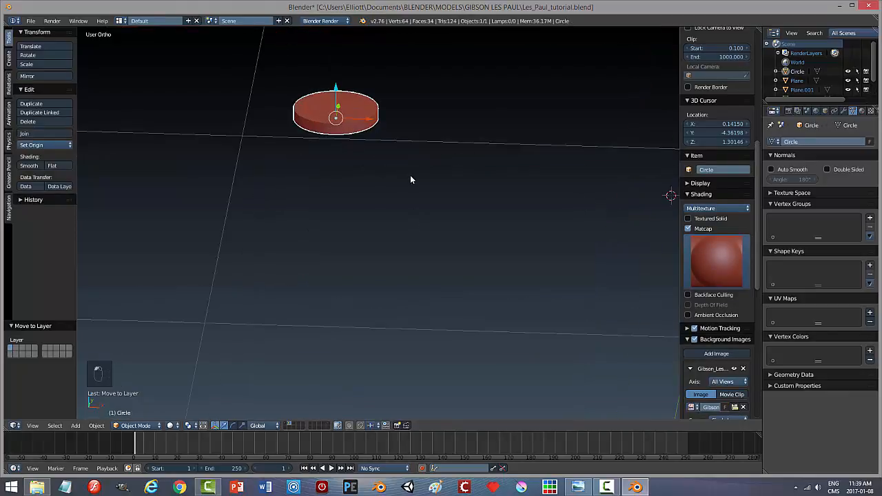
pyautogui.press('KP_7')
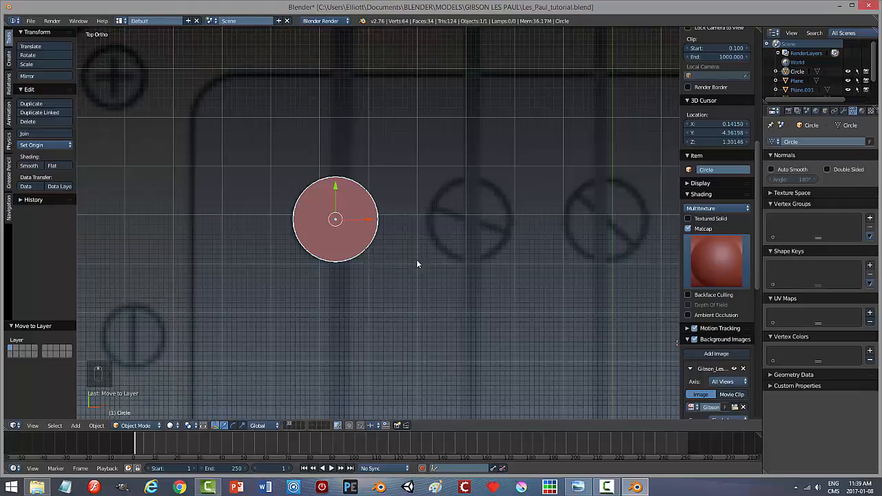
pyautogui.moveTo(416, 259); pyautogui.dragTo(422, 235, button='middle')
pyautogui.hotkey('shift', 's')
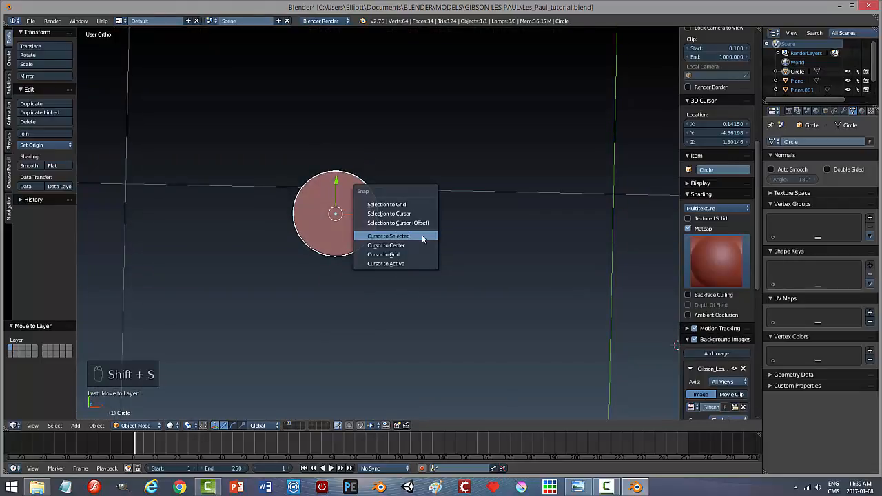
pyautogui.click(422, 239)
pyautogui.scroll(-3, 430, 242)
pyautogui.scroll(-1, 434, 237)
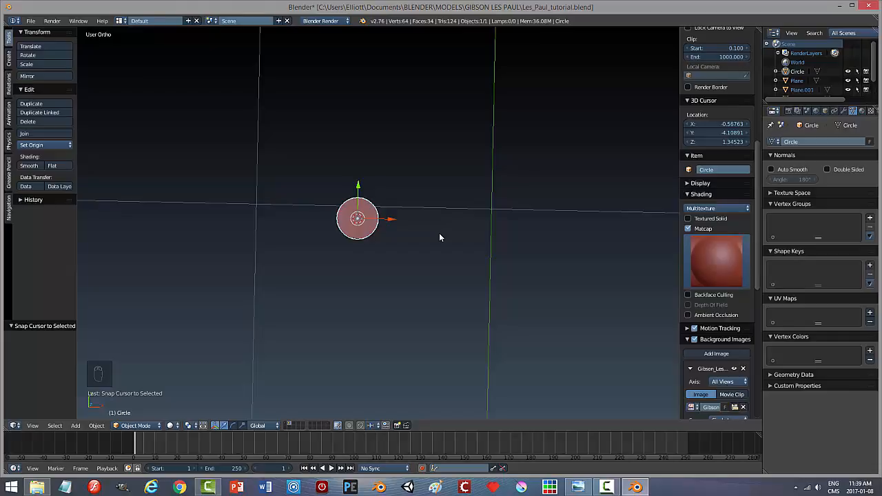
# Add a cube at the 3D cursor and scale it to about 0.018
pyautogui.hotkey('shift', 'a')
pyautogui.click(470, 244)
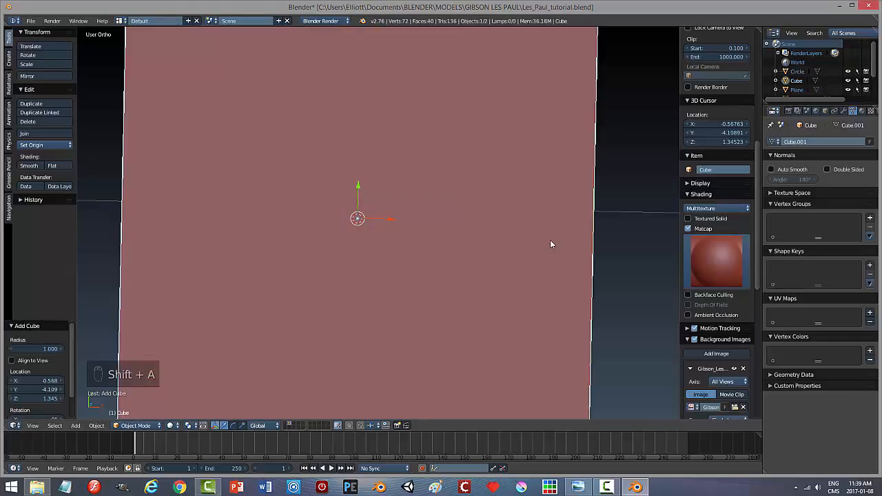
pyautogui.press('s')
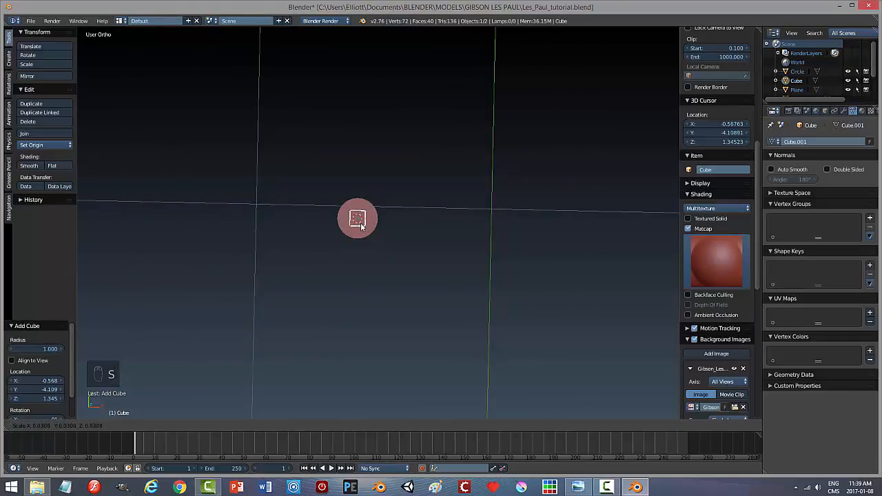
pyautogui.click(359, 222)
# Raise the small cube about 0.045 along Z so it stands above the disc's top face
pyautogui.press('KP_Decimal')
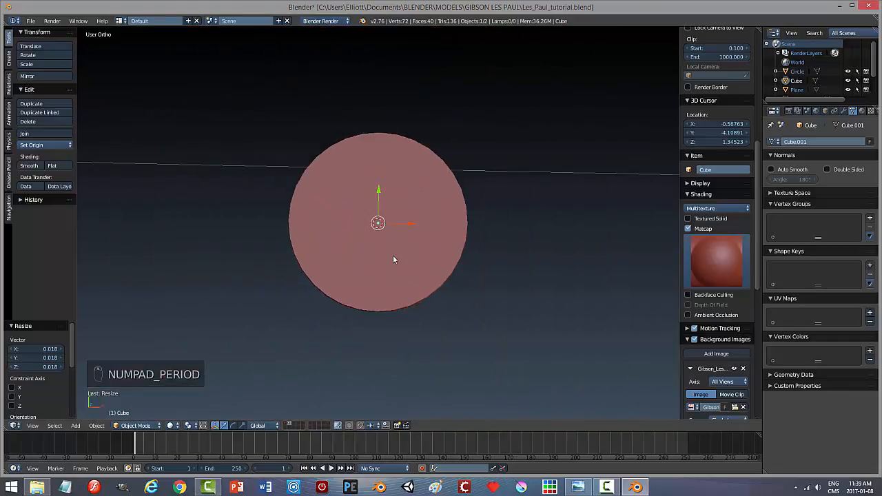
pyautogui.moveTo(392, 259); pyautogui.dragTo(380, 188, button='middle')
pyautogui.press('g')
pyautogui.press('z')
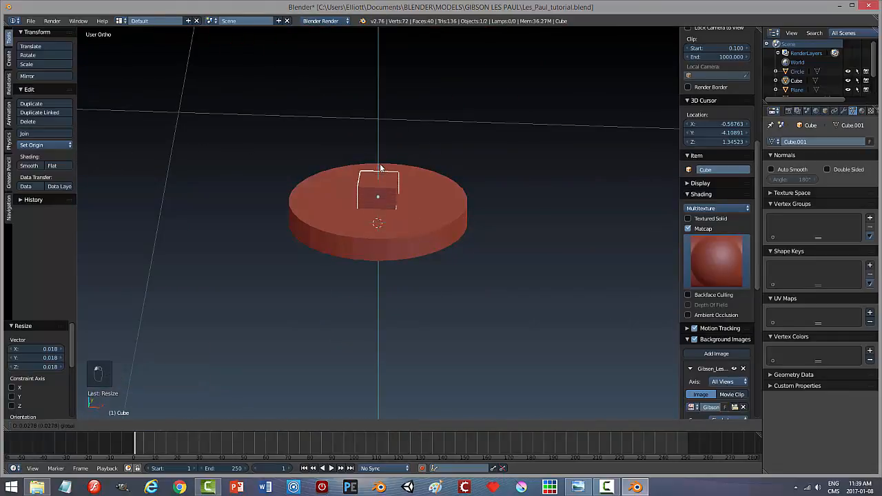
pyautogui.click(376, 160)
# Stretch the cube along X by about 5.18 to span the disc, and lower it about 0.013 along Z
pyautogui.moveTo(427, 197); pyautogui.dragTo(421, 213, button='middle')
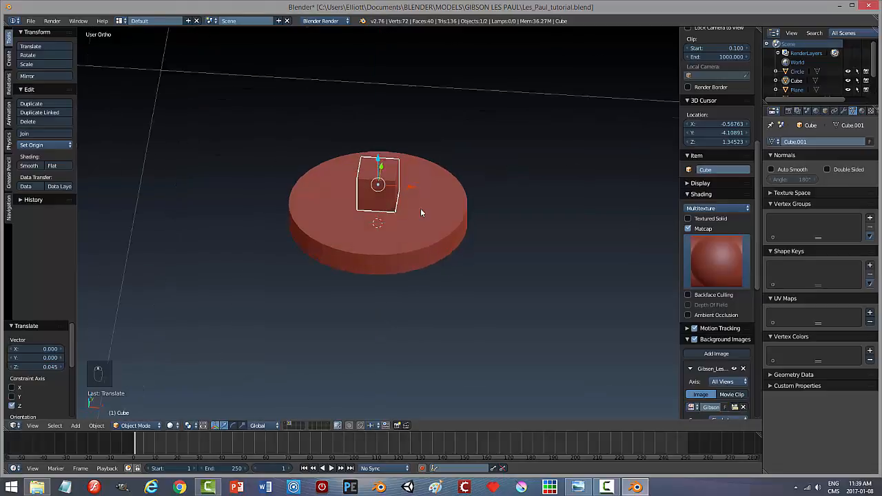
pyautogui.press('s')
pyautogui.press('x')
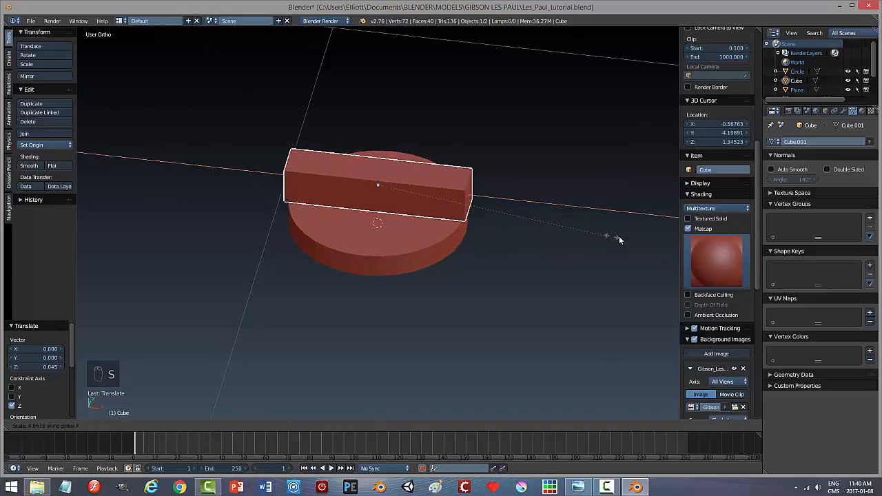
pyautogui.click(606, 237)
pyautogui.moveTo(467, 239); pyautogui.dragTo(404, 205, button='middle')
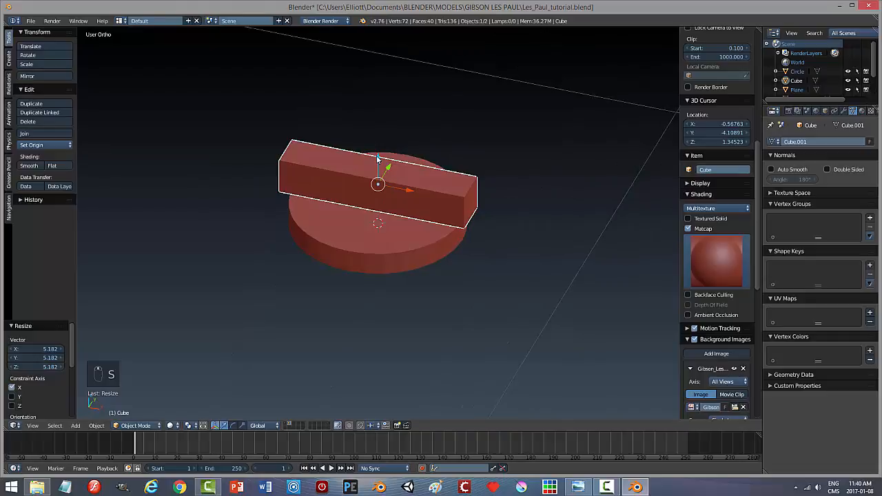
pyautogui.press('g')
pyautogui.press('z')
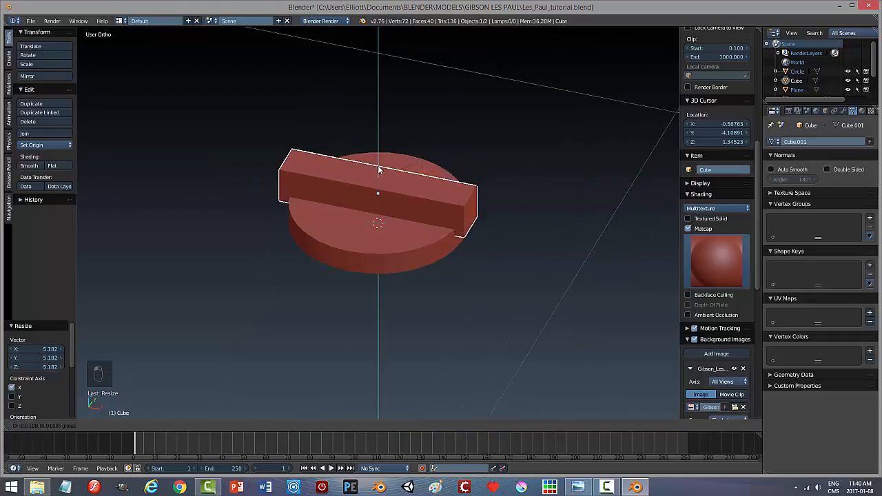
pyautogui.click(381, 169)
# From the top view in wireframe, narrow the bar along Y by about 0.422 to match the reference screw slot
pyautogui.press('KP_7')
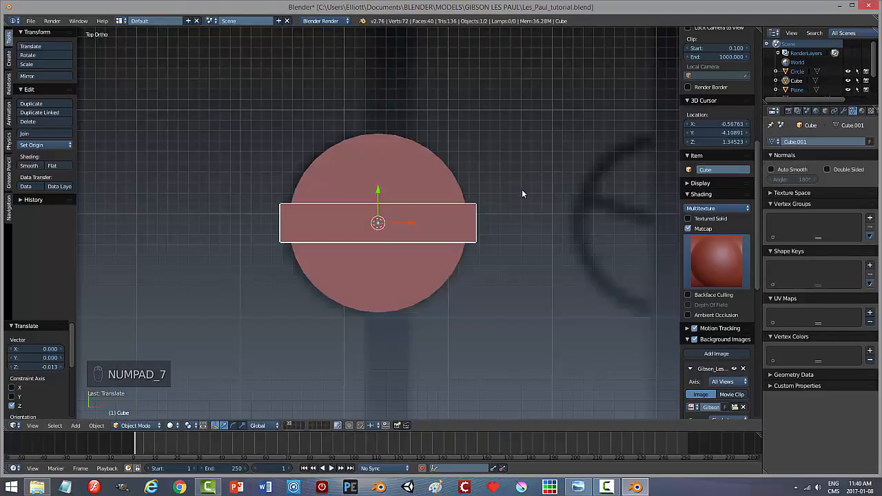
pyautogui.press('z')
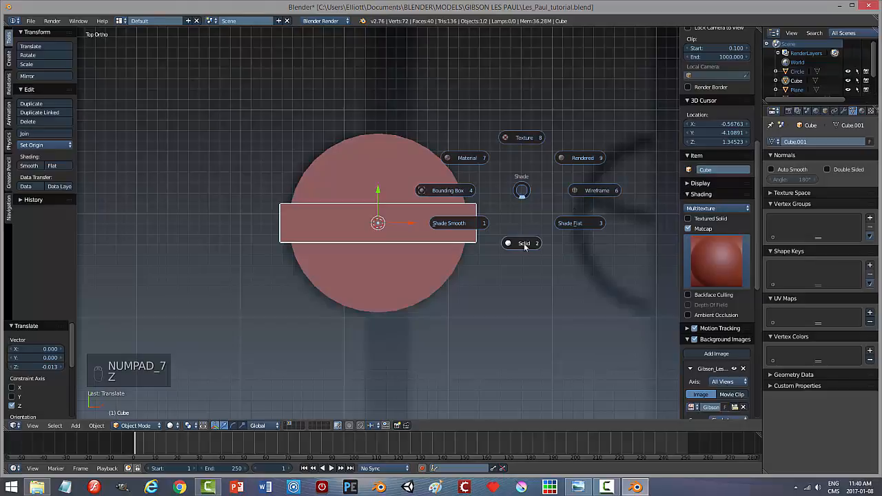
pyautogui.click(596, 191)
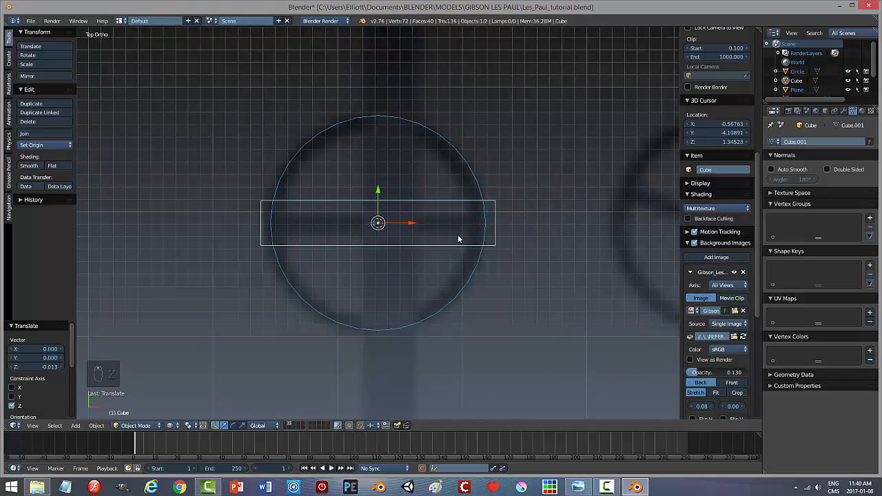
pyautogui.press('s')
pyautogui.press('y')
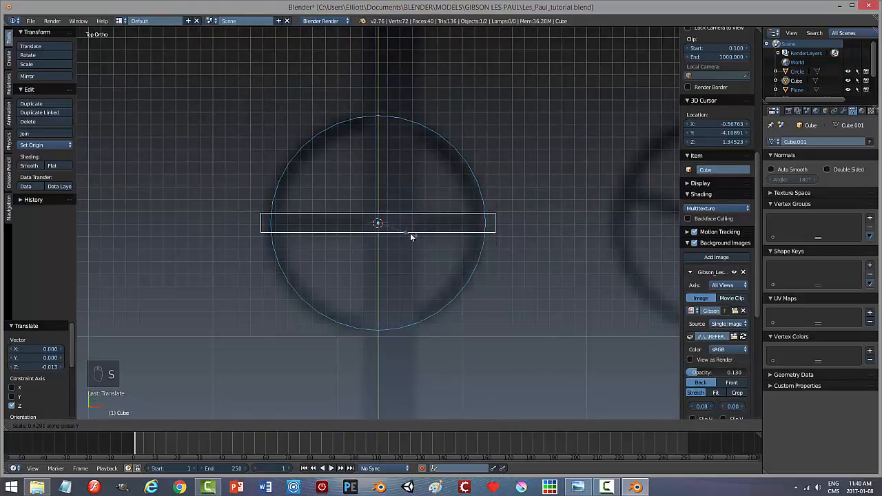
pyautogui.click(411, 237)
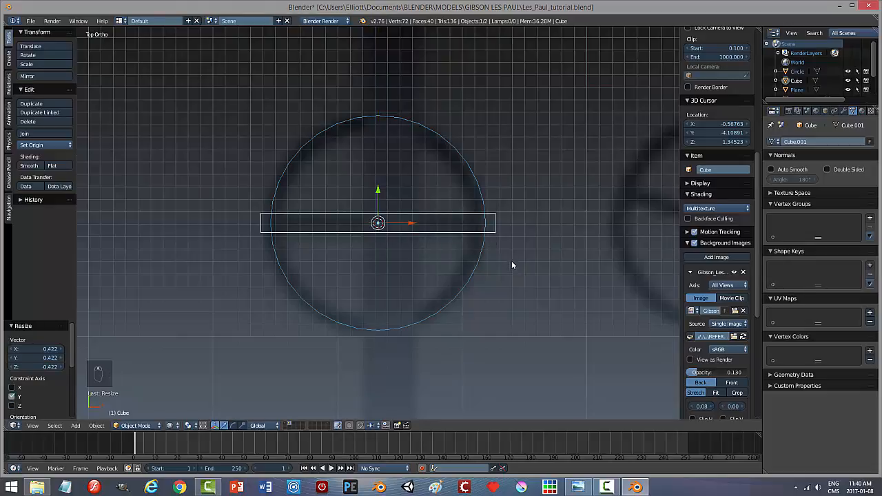
# Lower the bar by about 0.0007 along Z and display the disc and bar in solid shading
pyautogui.moveTo(512, 264); pyautogui.dragTo(455, 173, button='middle')
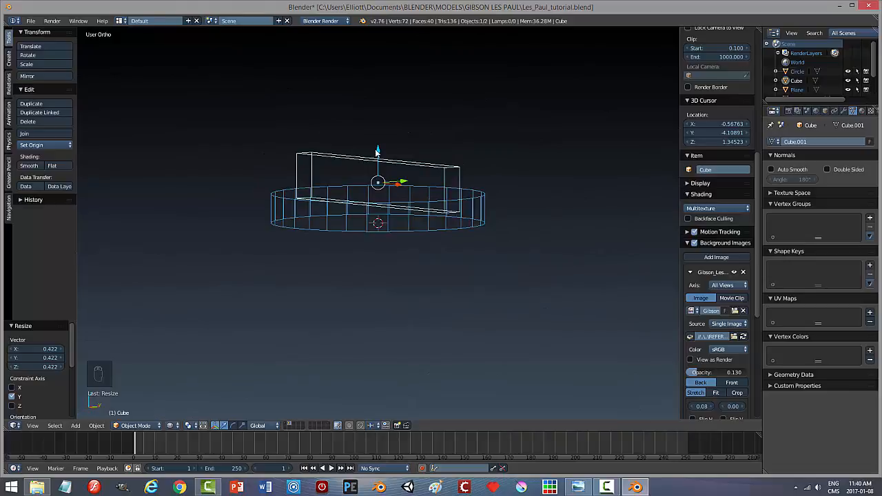
pyautogui.moveTo(377, 150); pyautogui.dragTo(377, 154)
pyautogui.moveTo(377, 154); pyautogui.dragTo(440, 255, button='middle')
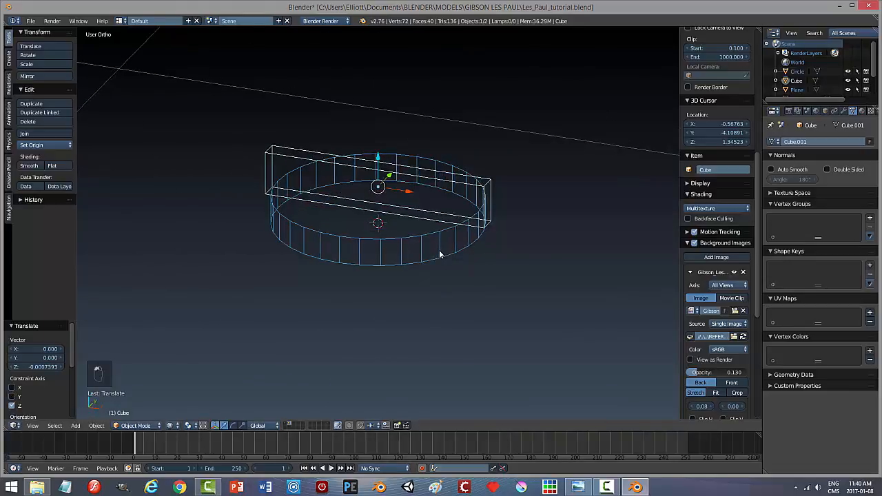
pyautogui.press('z')
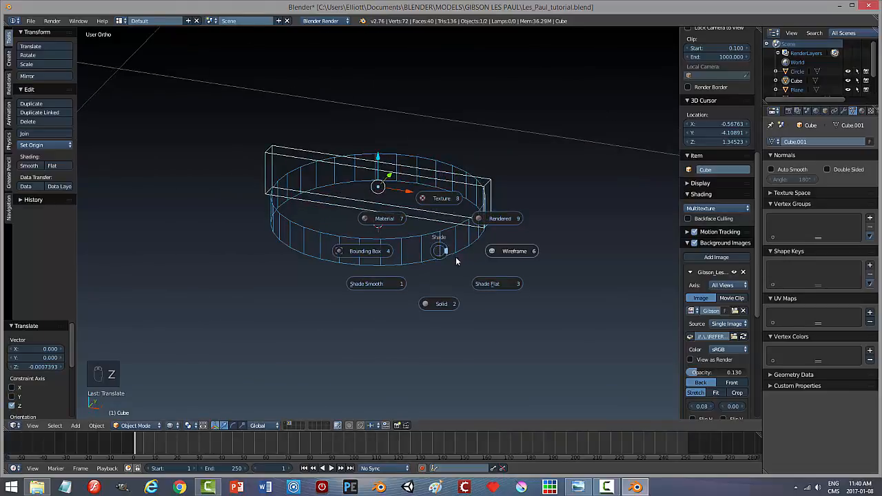
pyautogui.click(442, 303)
pyautogui.moveTo(503, 244); pyautogui.dragTo(453, 274, button='middle')
# Cut the slot into the disc by adding and applying a Boolean Difference modifier with Cube as the cutting object
pyautogui.rightClick(459, 198)
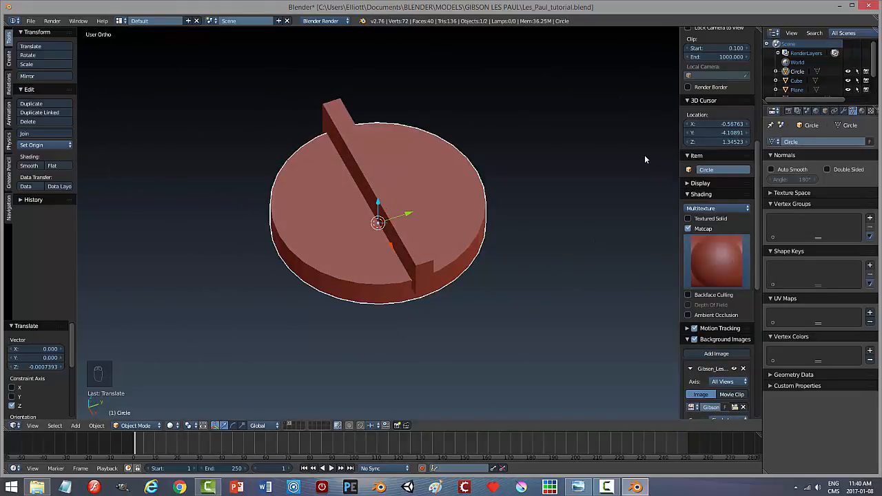
pyautogui.press('n')
pyautogui.click(843, 111)
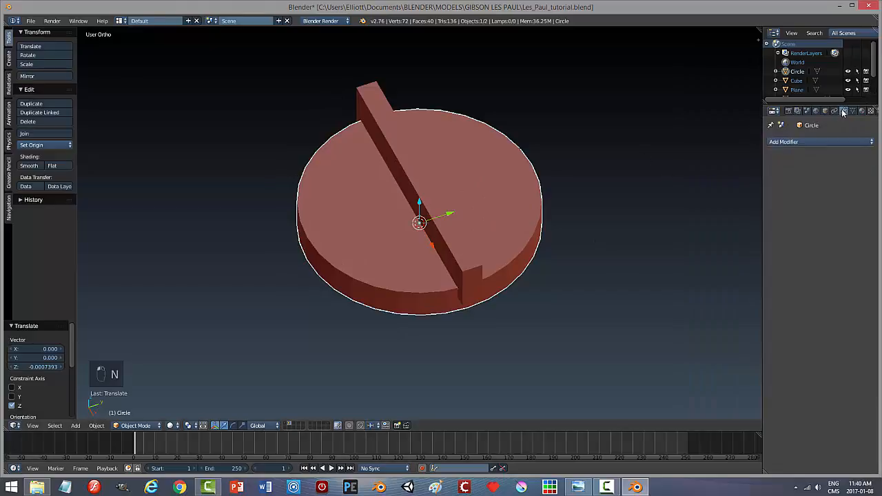
pyautogui.click(793, 142)
pyautogui.click(698, 182)
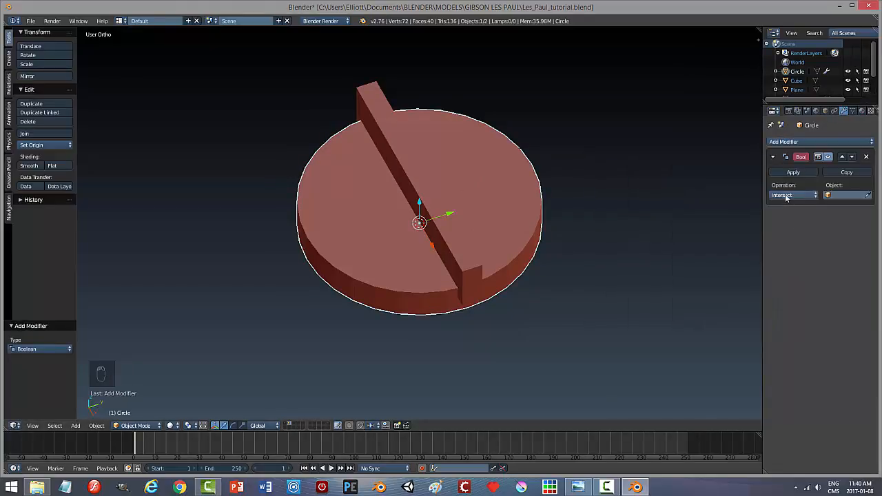
pyautogui.click(868, 195)
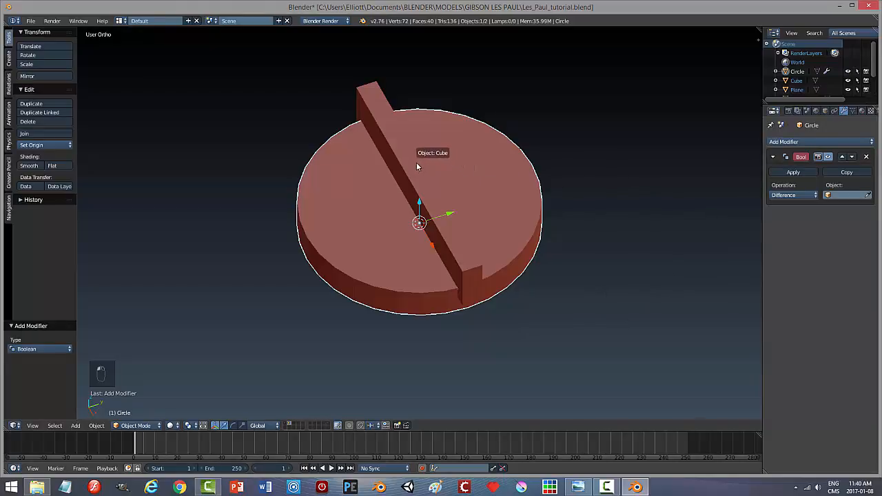
pyautogui.click(413, 165)
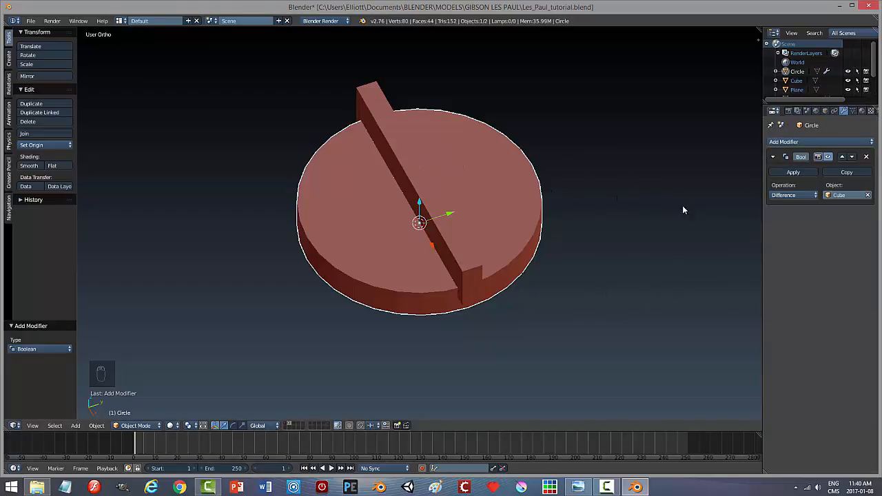
pyautogui.click(794, 173)
# Move the cutting bar off the disc to expose the slot, and delete the bar
pyautogui.rightClick(424, 190)
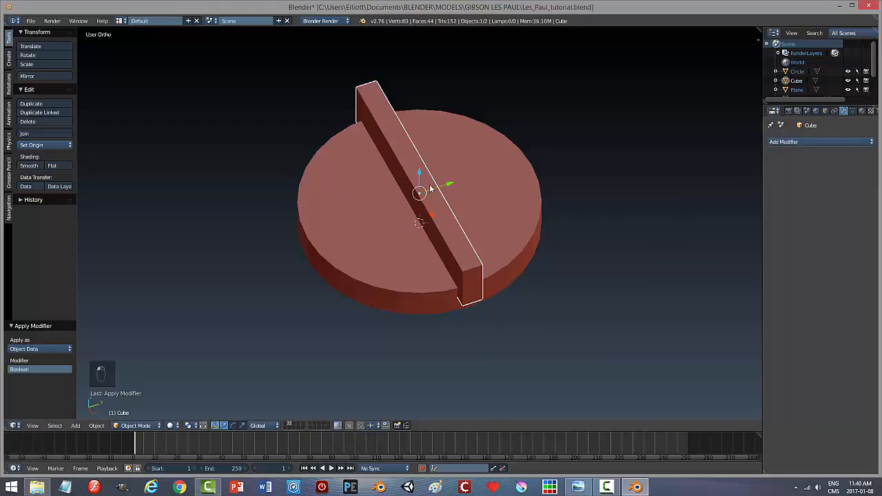
pyautogui.moveTo(422, 176); pyautogui.dragTo(591, 197)
pyautogui.moveTo(591, 197); pyautogui.dragTo(588, 235, button='middle')
pyautogui.press('z')
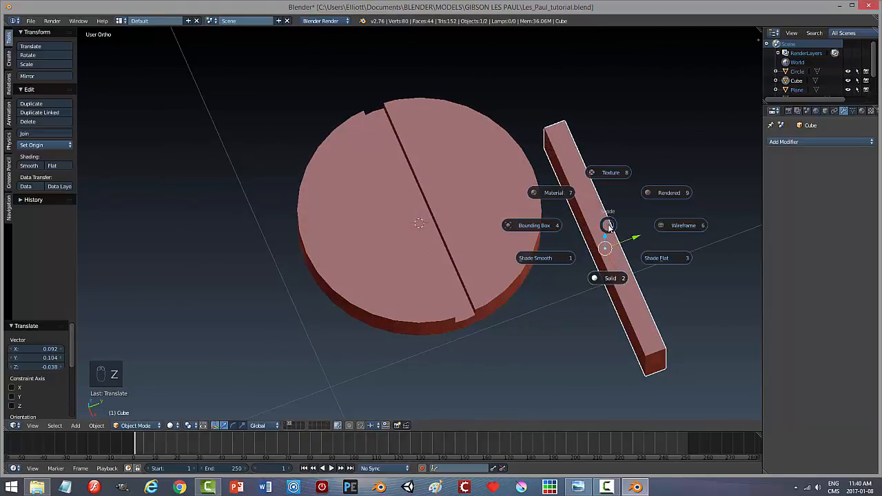
pyautogui.press('Escape')
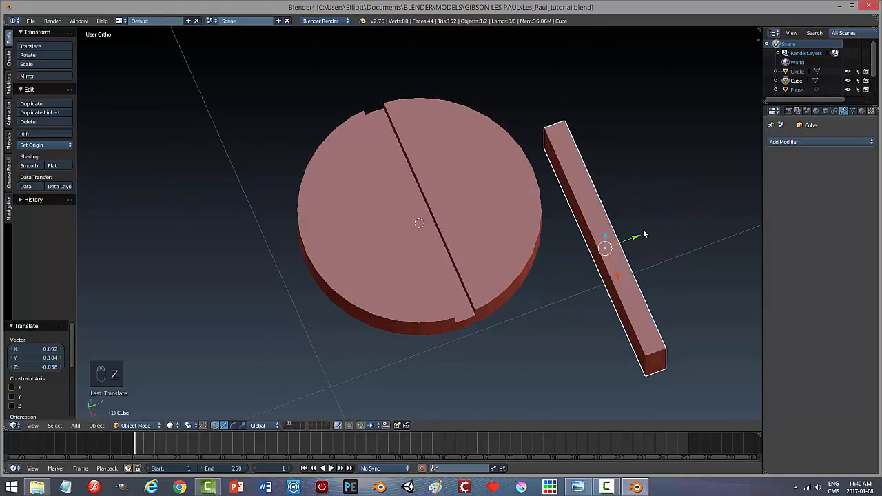
pyautogui.press('x')
pyautogui.click(636, 230)
# Enter Edit Mode on the slotted disc and clear the mesh selection
pyautogui.rightClick(463, 243)
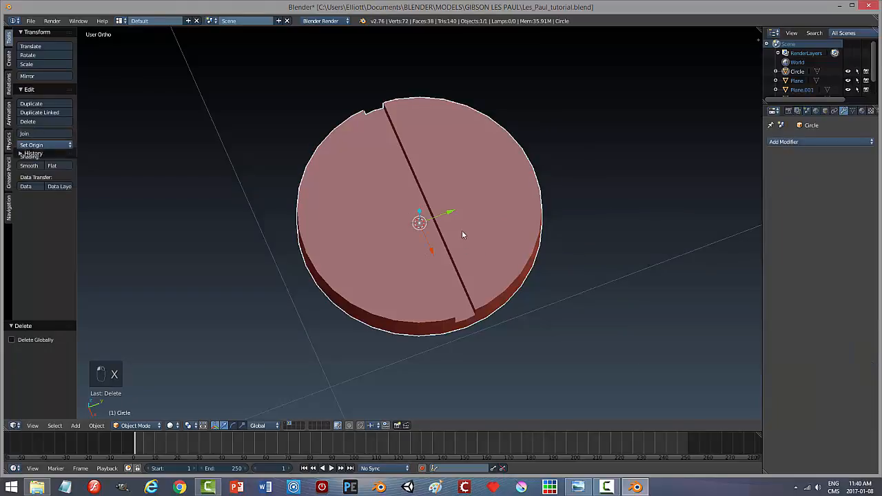
pyautogui.moveTo(463, 232); pyautogui.dragTo(516, 260, button='middle')
pyautogui.press('Tab')
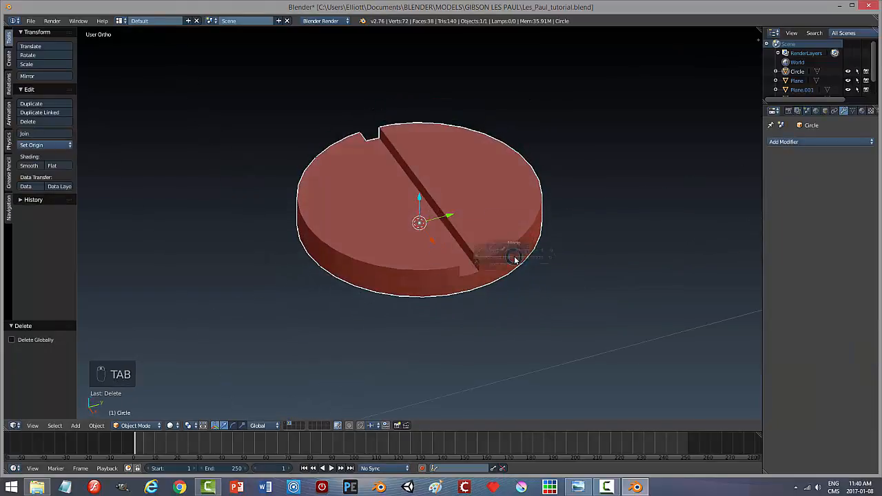
pyautogui.scroll(2, 516, 283)
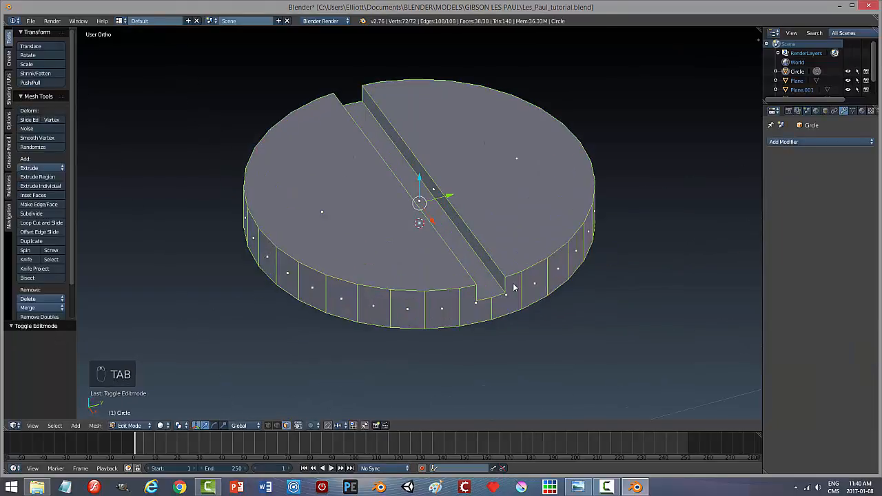
pyautogui.press('a')
pyautogui.press('a')
pyautogui.moveTo(566, 286); pyautogui.dragTo(529, 281, button='middle')
pyautogui.middleClick(471, 278)
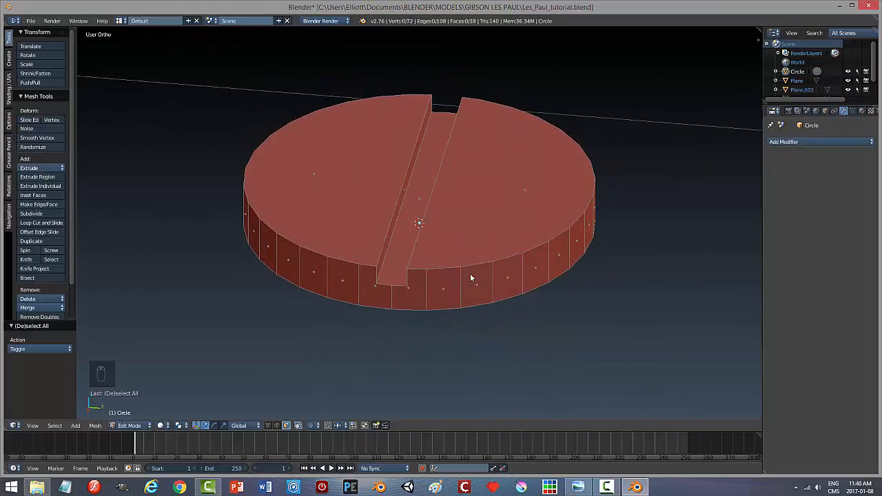
pyautogui.hotkey('ctrl', 'Tab')
pyautogui.click(457, 266)
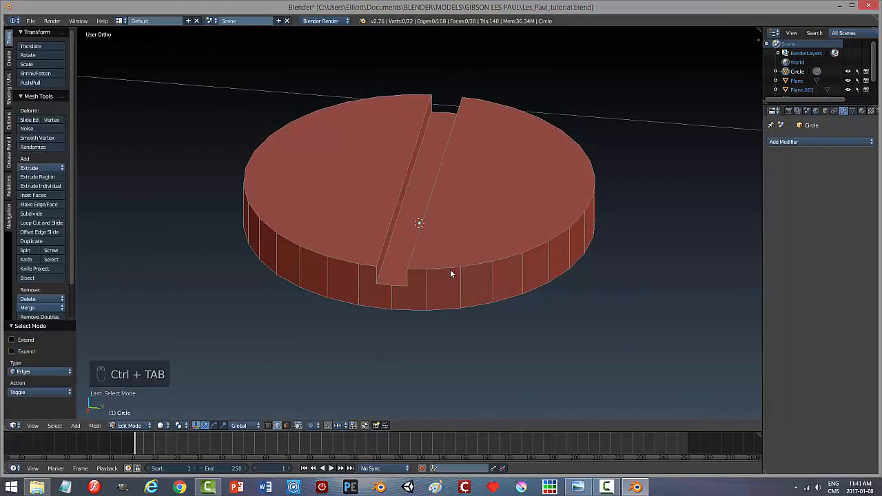
pyautogui.keyDown('alt'); pyautogui.rightClick(449, 273); pyautogui.keyUp('alt')
pyautogui.moveTo(425, 285); pyautogui.dragTo(467, 292, button='middle')
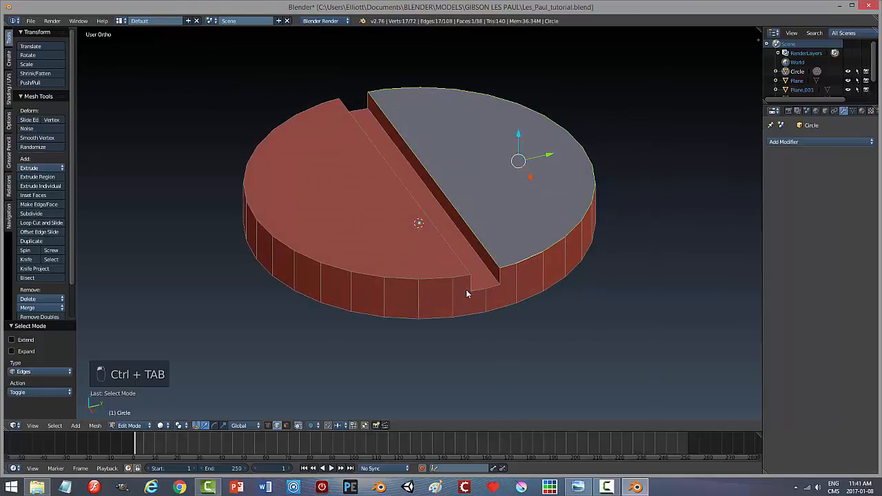
pyautogui.keyDown('shift'); pyautogui.rightClick(502, 283); pyautogui.keyUp('shift')
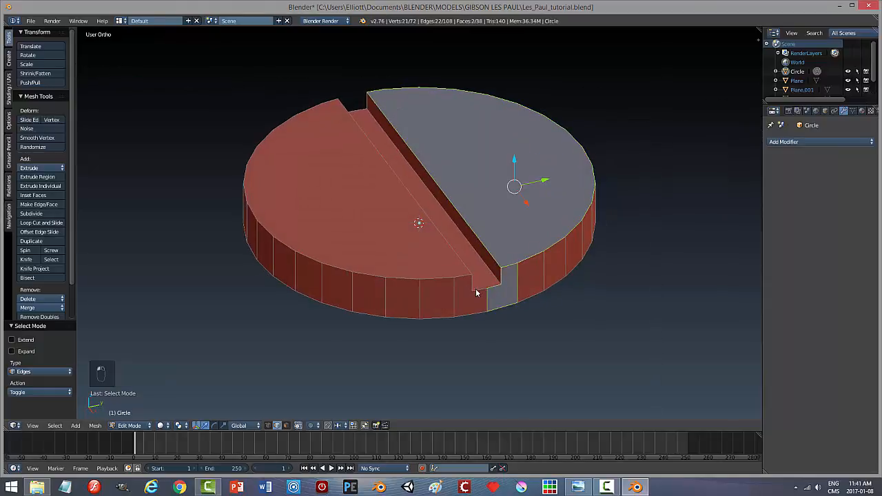
pyautogui.keyDown('alt'); pyautogui.keyDown('shift'); pyautogui.rightClick(475, 289); pyautogui.keyUp('shift'); pyautogui.keyUp('alt')
pyautogui.keyDown('alt'); pyautogui.keyDown('shift'); pyautogui.rightClick(483, 277); pyautogui.keyUp('shift'); pyautogui.keyUp('alt')
pyautogui.moveTo(485, 310); pyautogui.dragTo(530, 296, button='middle')
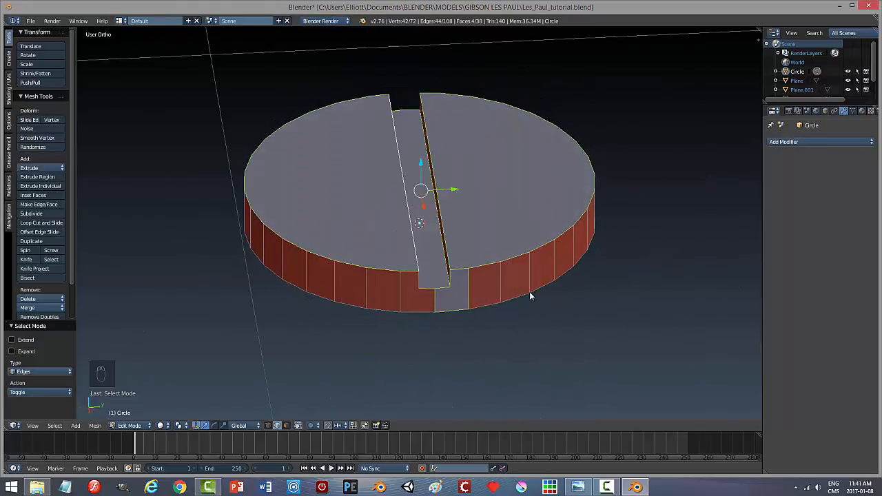
pyautogui.press('a')
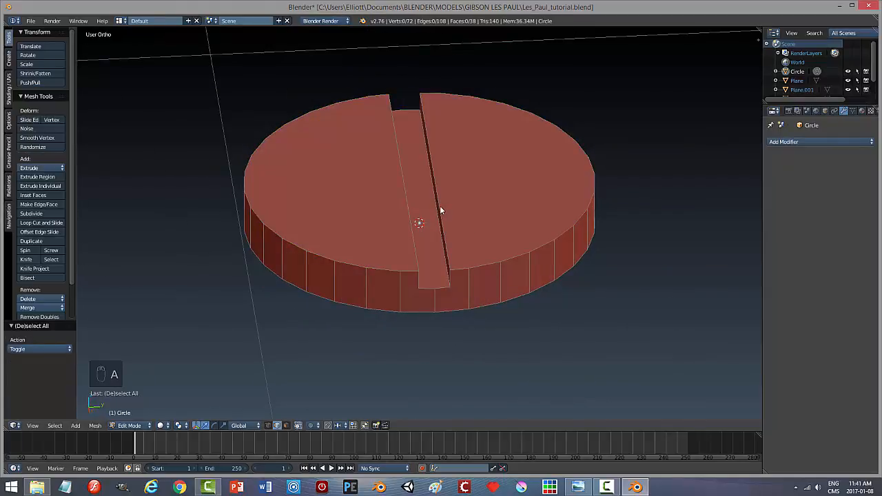
pyautogui.rightClick(441, 209)
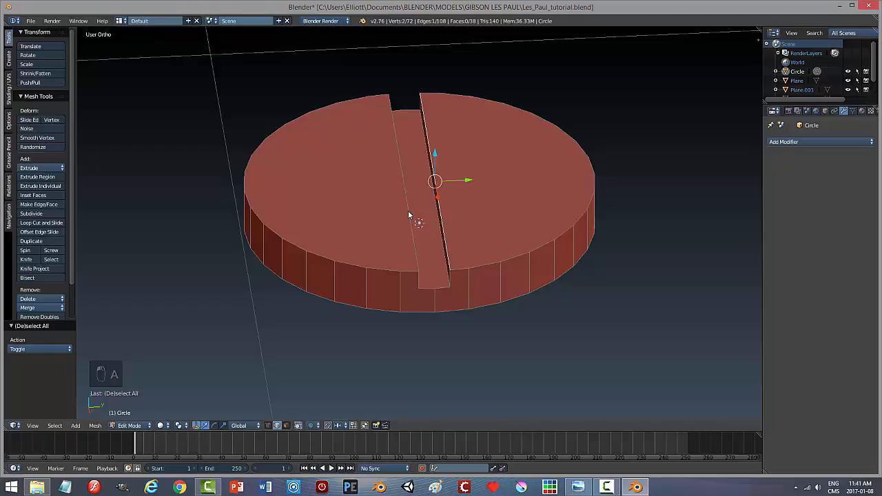
pyautogui.rightClick(408, 210)
pyautogui.moveTo(509, 237); pyautogui.dragTo(458, 233, button='middle')
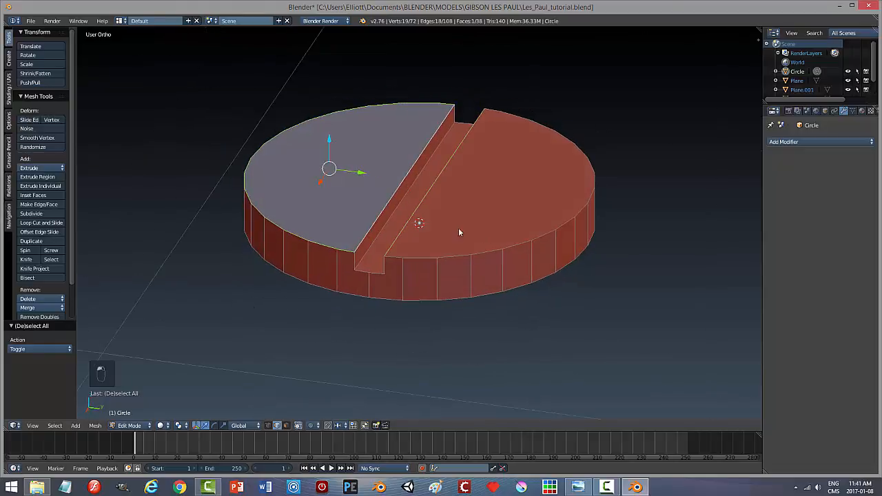
pyautogui.keyDown('shift'); pyautogui.rightClick(389, 204); pyautogui.keyUp('shift')
pyautogui.rightClick(390, 203)
pyautogui.press('a')
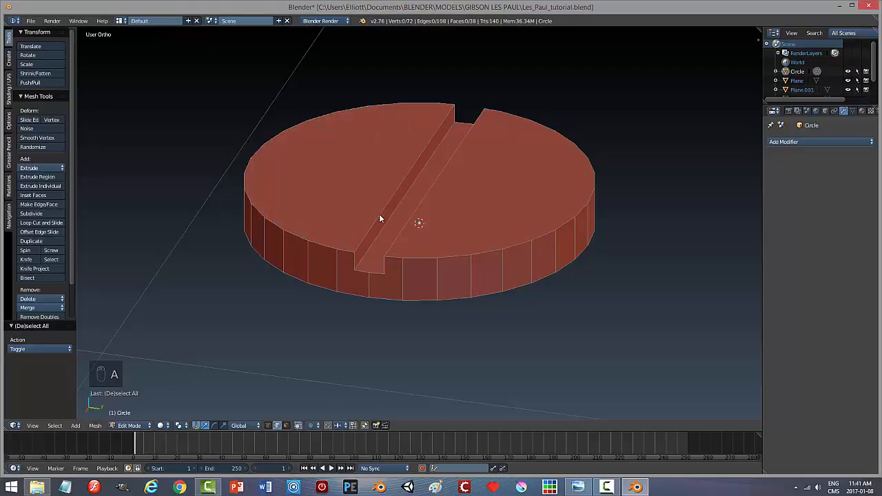
pyautogui.rightClick(380, 217)
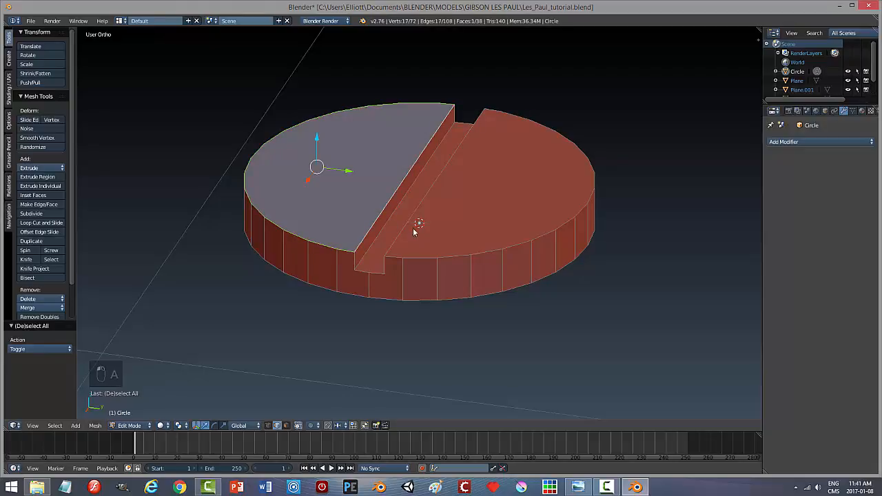
pyautogui.press('a')
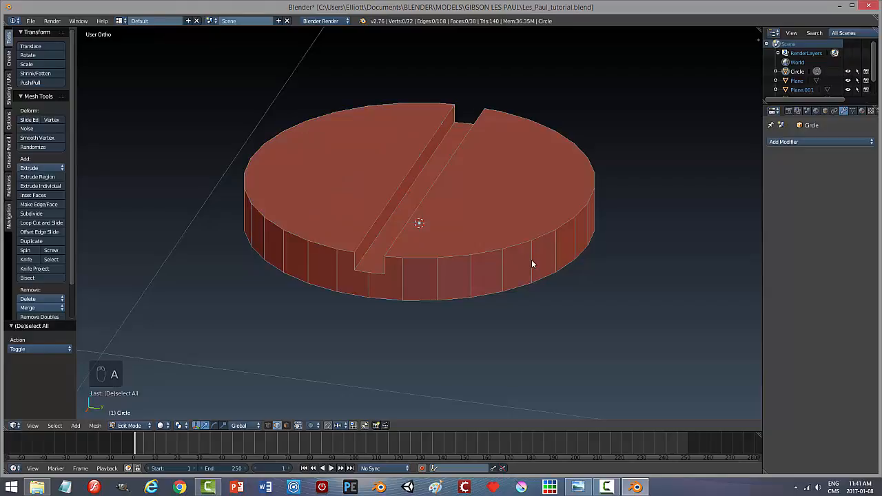
# In face select mode, bevel both top half faces of the screw by about 0.0025 with 2 segments, and return to Object Mode
pyautogui.hotkey('ctrl', 'Tab')
pyautogui.click(513, 277)
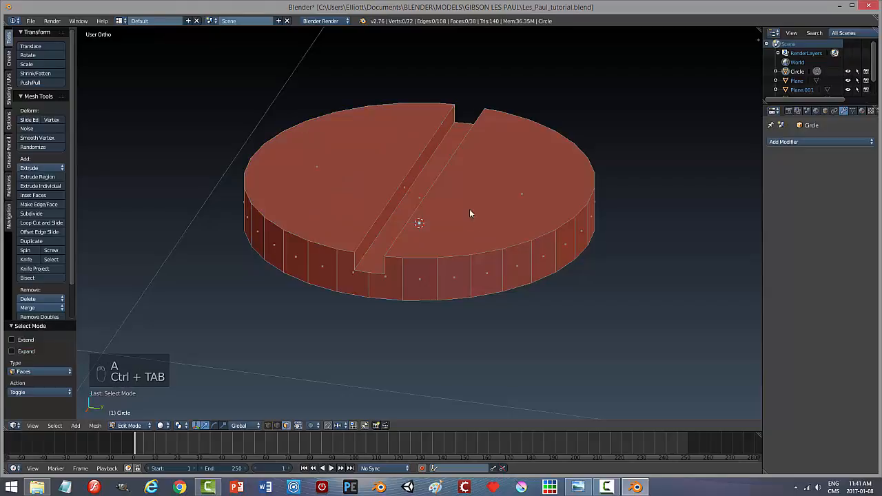
pyautogui.rightClick(469, 209)
pyautogui.keyDown('shift'); pyautogui.rightClick(350, 194); pyautogui.keyUp('shift')
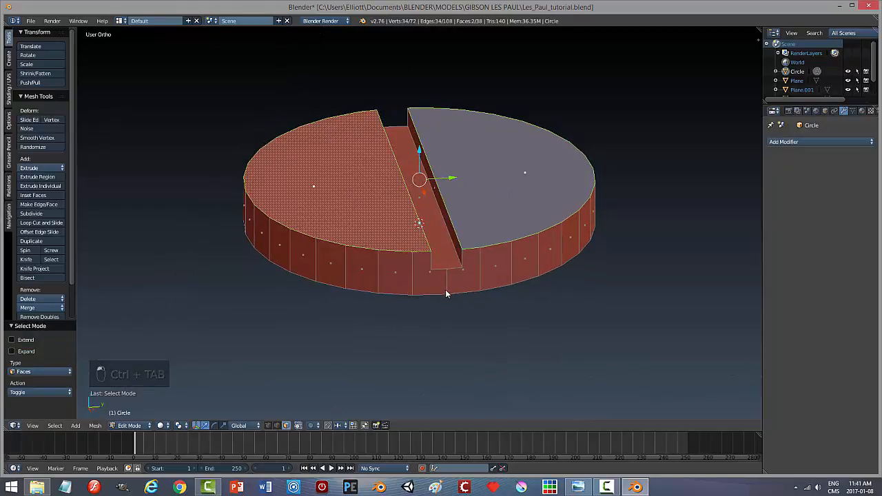
pyautogui.moveTo(444, 290); pyautogui.dragTo(615, 315, button='middle')
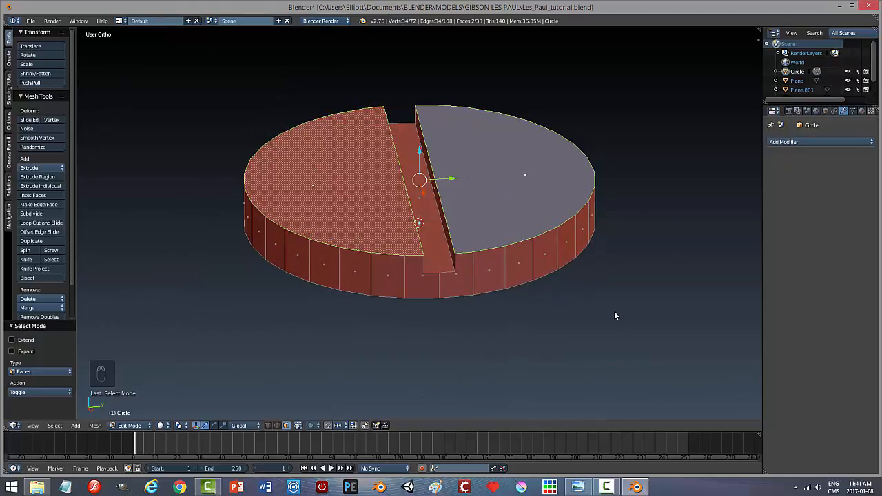
pyautogui.hotkey('ctrl', 'b')
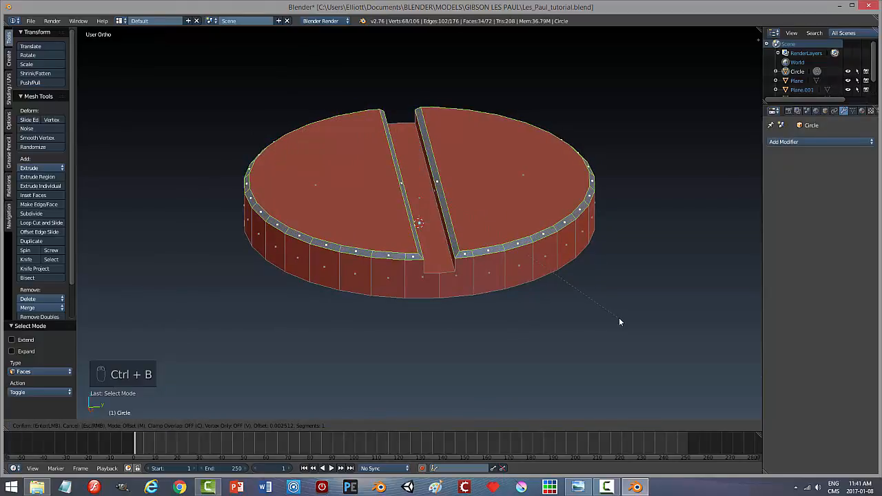
pyautogui.scroll(1, 619, 322)
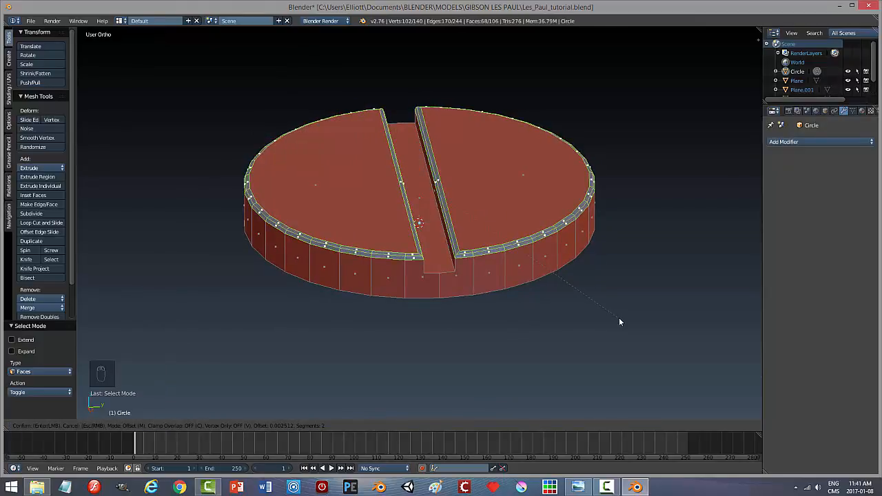
pyautogui.click(619, 322)
pyautogui.press('a')
pyautogui.press('Tab')
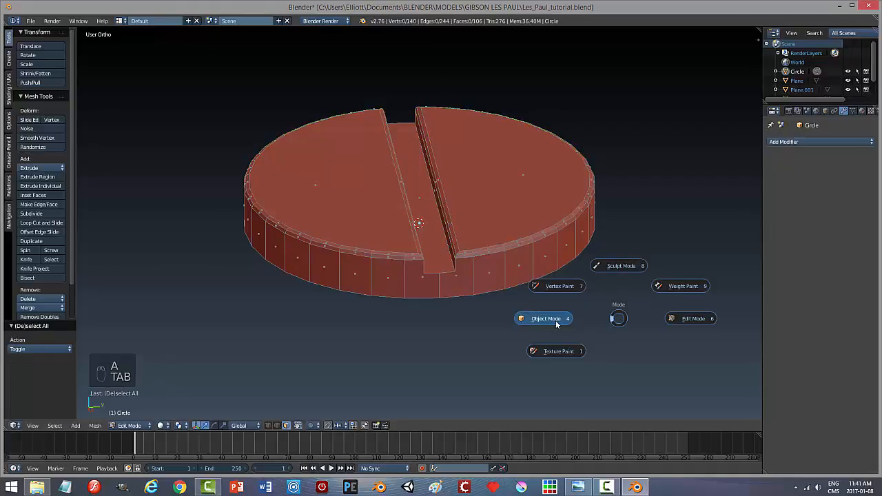
# Delete the large bottom face of the screw in Edit Mode and return to Object Mode
pyautogui.moveTo(615, 304); pyautogui.dragTo(592, 245, button='middle')
pyautogui.press('Tab')
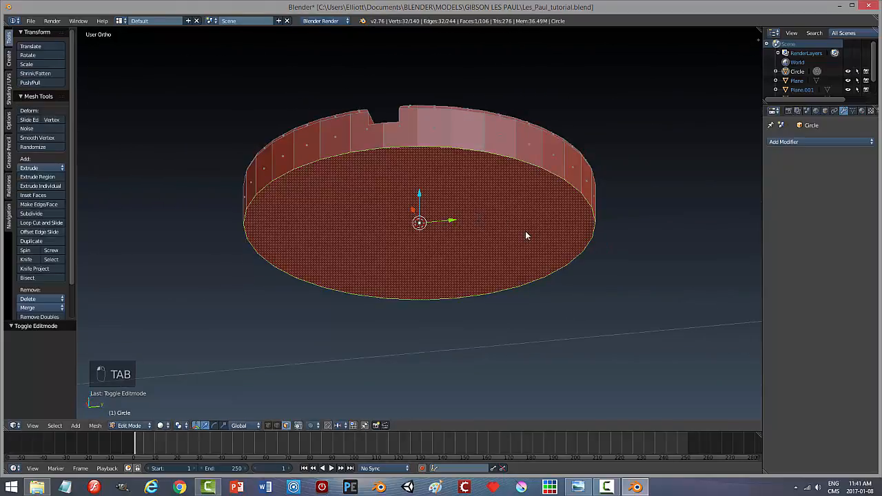
pyautogui.press('x')
pyautogui.click(525, 233)
pyautogui.press('a')
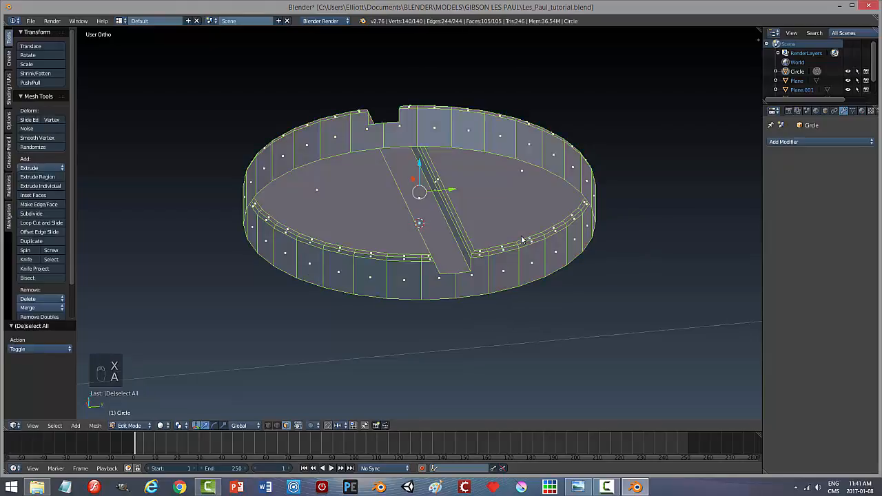
pyautogui.press('Tab')
pyautogui.click(458, 246)
# Leave local view to bring back the pickup plates around the finished screw
pyautogui.moveTo(459, 246); pyautogui.dragTo(556, 300, button='middle')
pyautogui.scroll(-3, 554, 291)
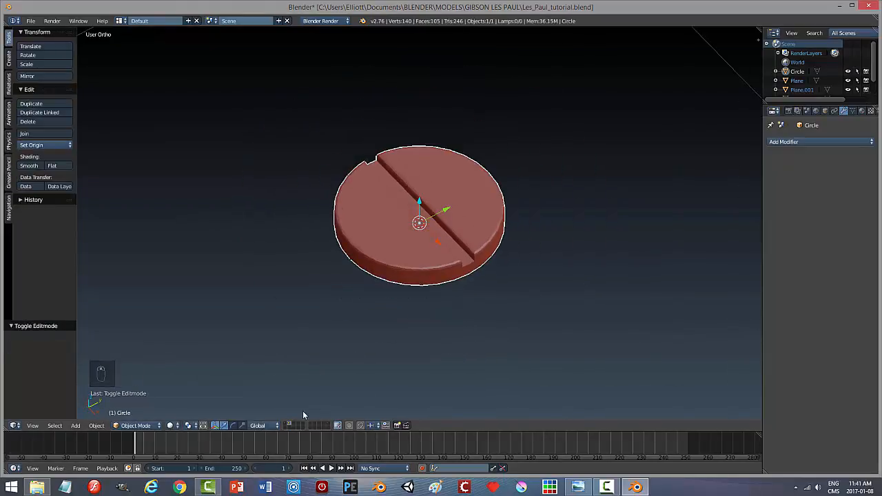
pyautogui.press('KP_Divide')
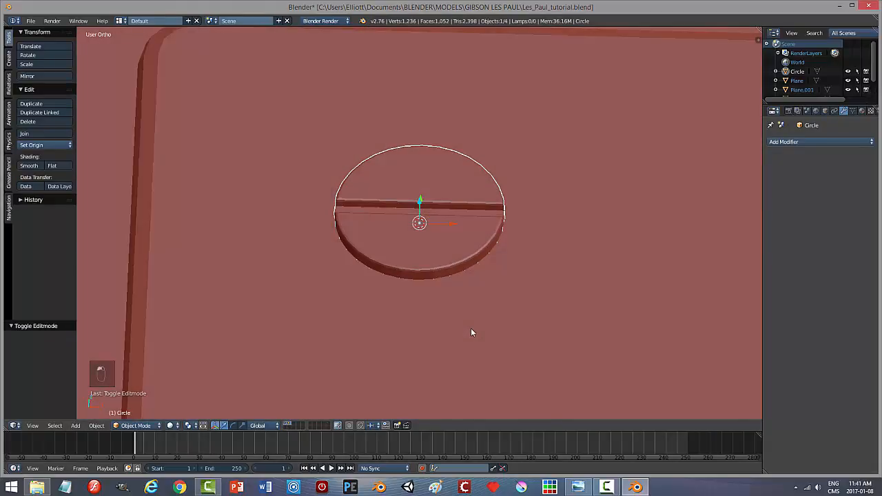
# In wireframe top view, duplicate the slotted screw and move the copy about 0.28 along X onto the second reference screw
pyautogui.press('KP_7')
pyautogui.scroll(-5, 473, 335)
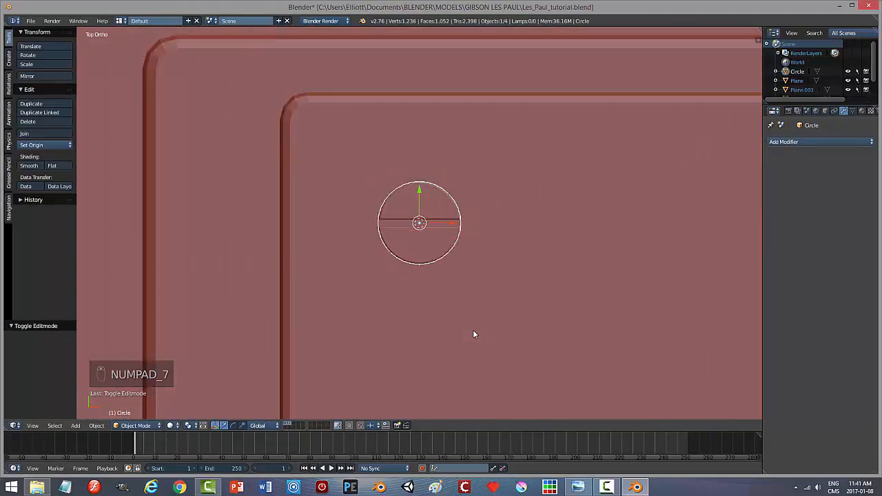
pyautogui.press('z')
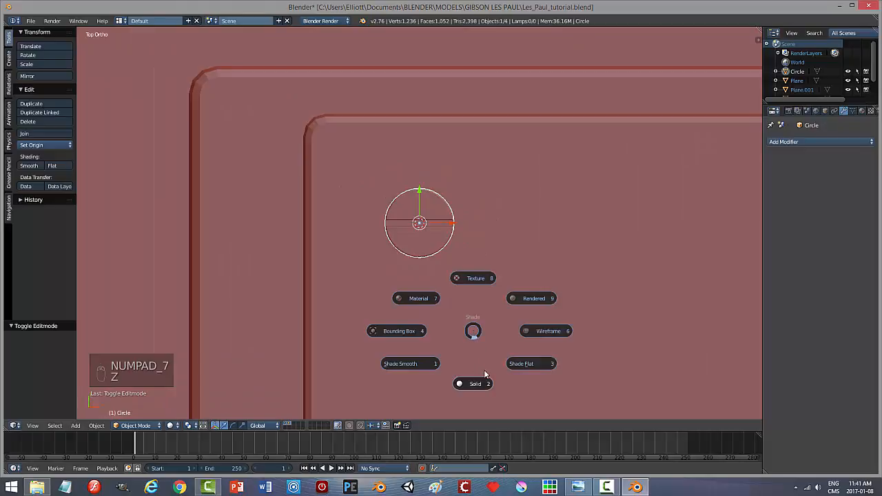
pyautogui.click(545, 333)
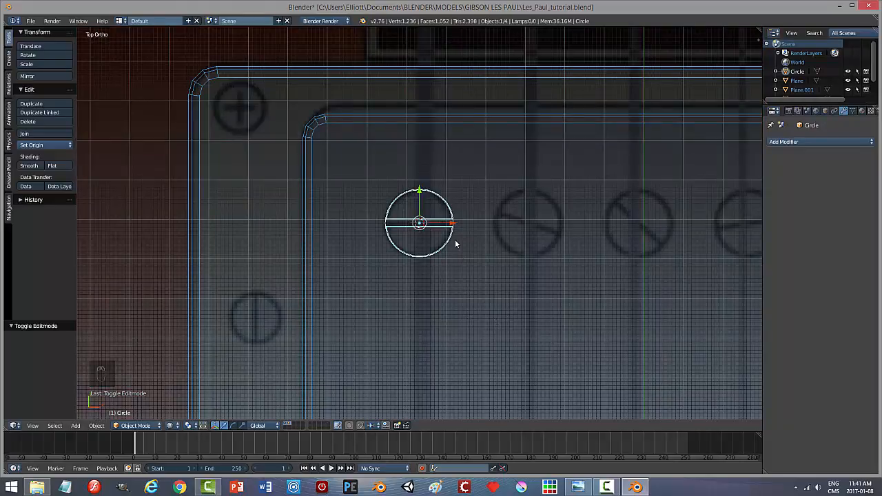
pyautogui.hotkey('shift', 'd')
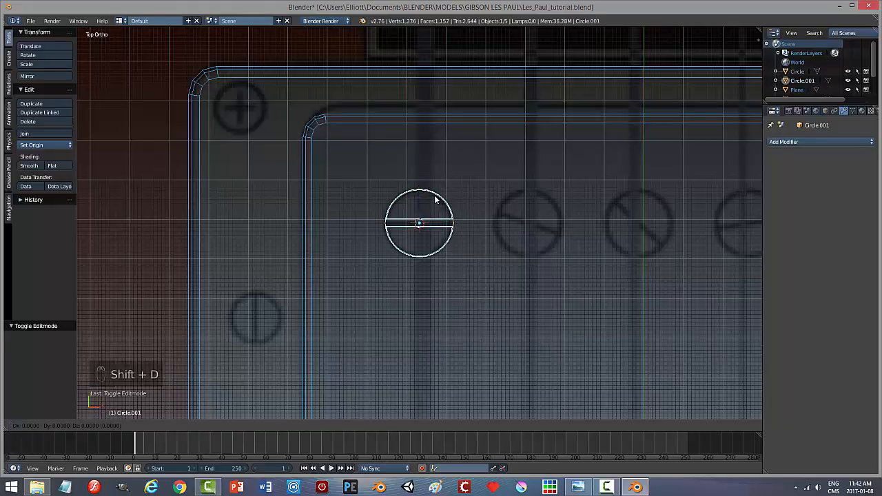
pyautogui.rightClick(470, 227)
pyautogui.moveTo(453, 226); pyautogui.dragTo(564, 224)
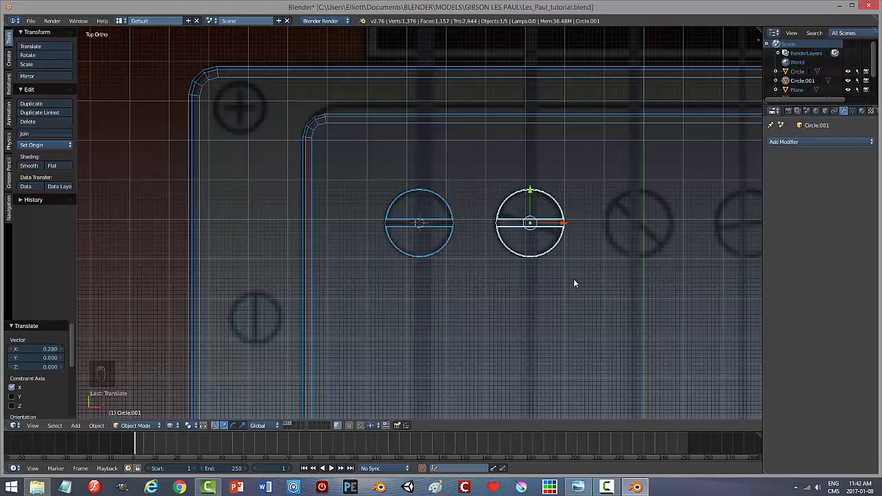
# Duplicate the second screw and move the copy about 0.273 along X onto the third reference screw
pyautogui.keyDown('shift'); pyautogui.moveTo(526, 324); pyautogui.dragTo(381, 305, button='middle'); pyautogui.keyUp('shift')
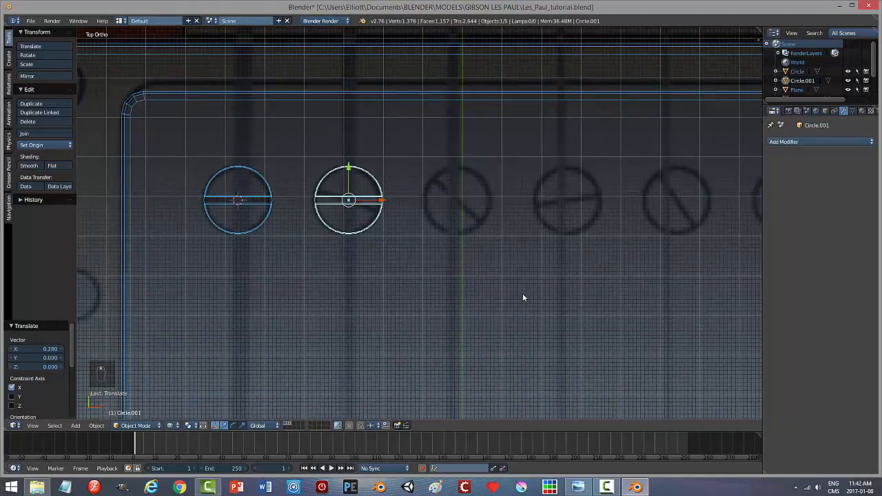
pyautogui.hotkey('shift', 'd')
pyautogui.rightClick(411, 206)
pyautogui.moveTo(380, 200); pyautogui.dragTo(490, 203)
pyautogui.press('shift+less')
pyautogui.keyDown('shift'); pyautogui.moveTo(538, 282); pyautogui.dragTo(481, 293, button='middle'); pyautogui.keyUp('shift')
pyautogui.press('Escape')
# Duplicate the third screw and move the copy along X onto the fourth reference screw
pyautogui.hotkey('shift', 'd')
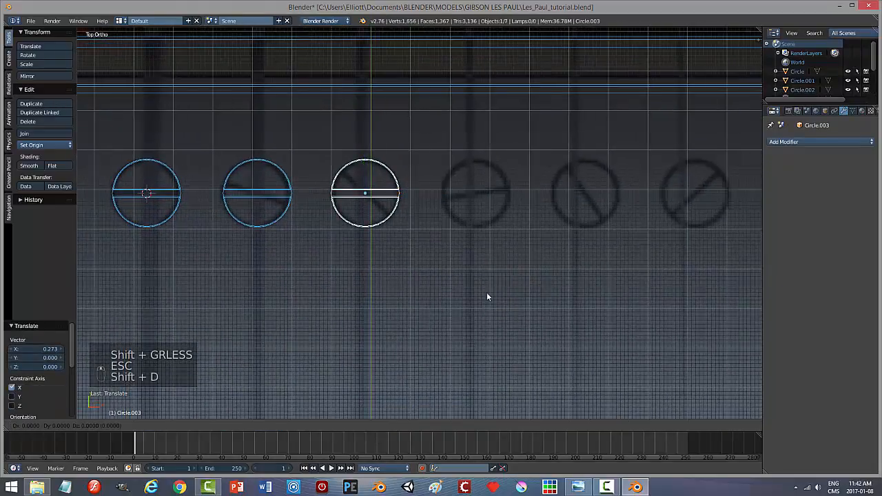
pyautogui.rightClick(487, 292)
pyautogui.moveTo(402, 196); pyautogui.dragTo(442, 191)
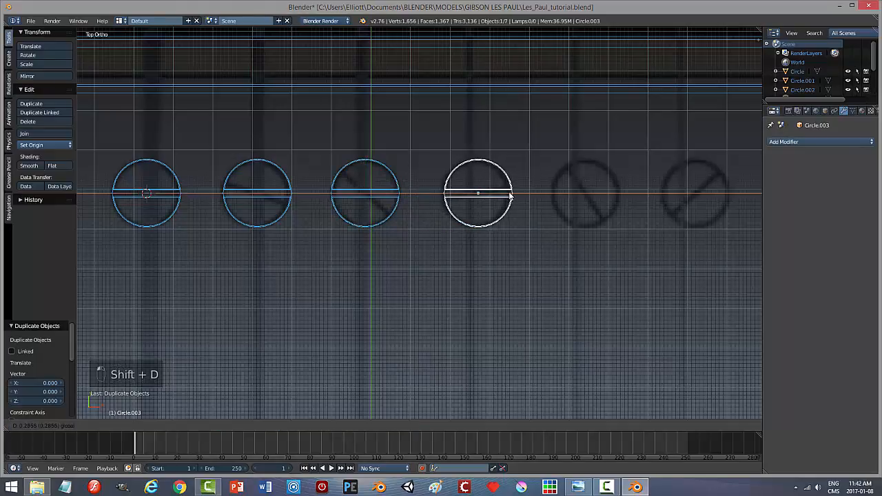
pyautogui.click(538, 257)
# Duplicate the screw twice more along X onto the fifth and sixth reference screws, offsetting the last copy about 0.279
pyautogui.hotkey('shift', 'd')
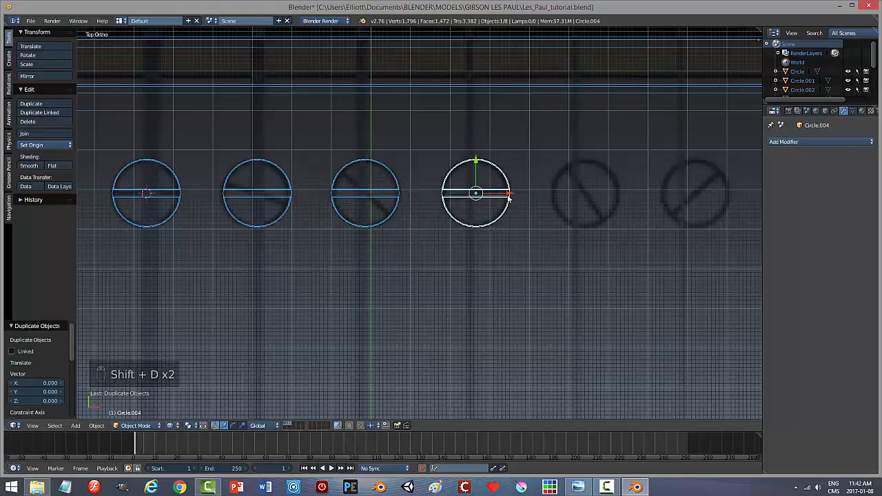
pyautogui.press('x')
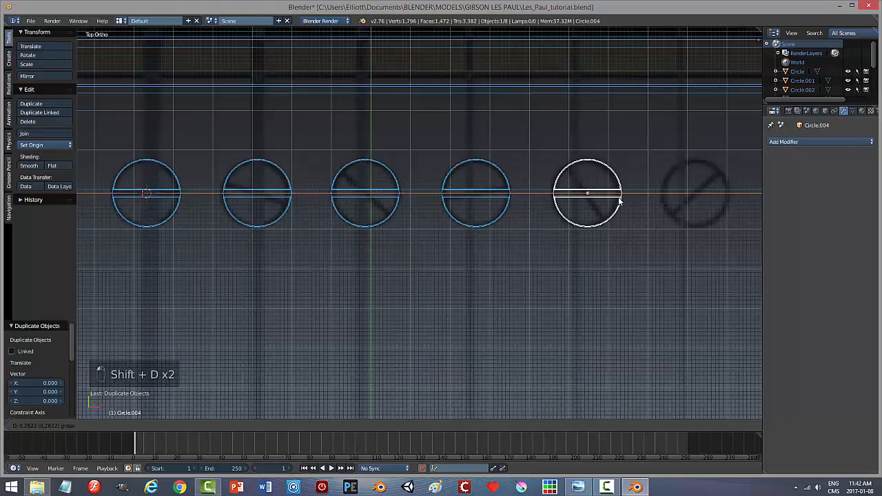
pyautogui.click(621, 261)
pyautogui.hotkey('shift', 'd')
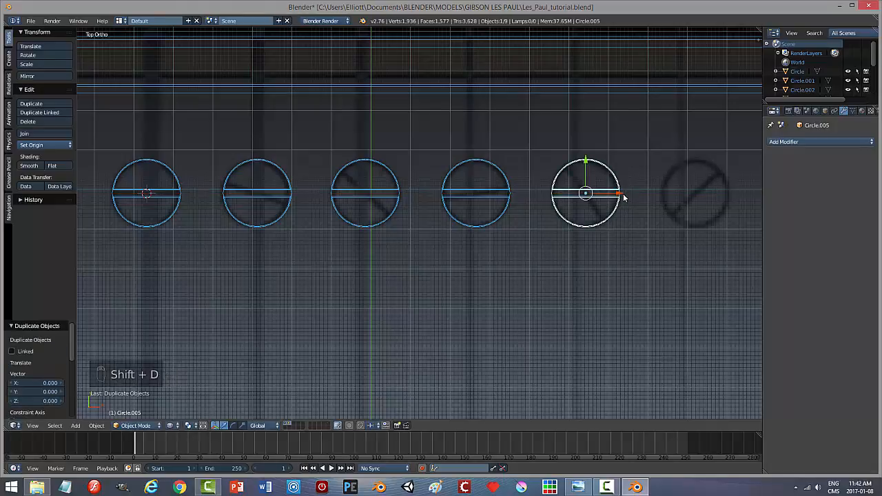
pyautogui.press('x')
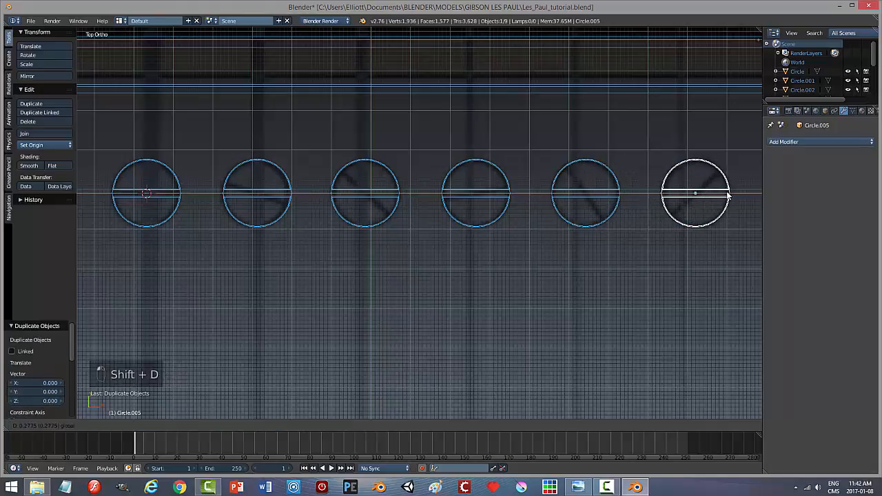
pyautogui.click(741, 233)
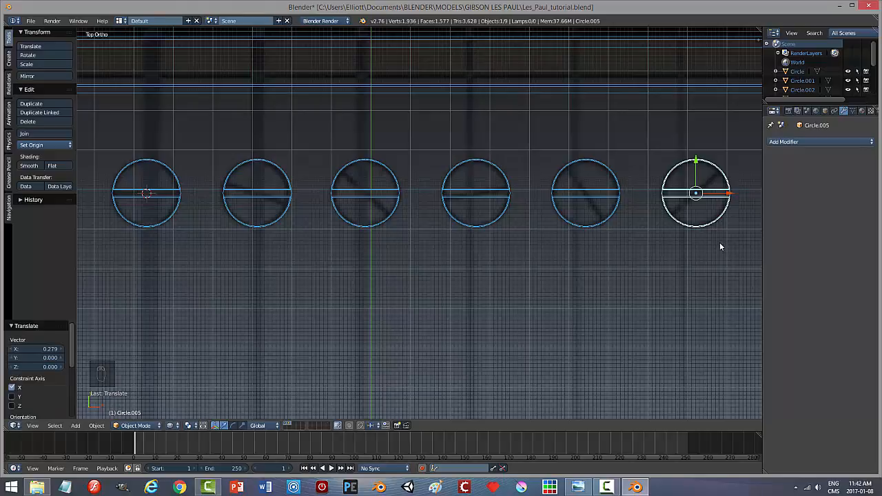
# Rotate the sixth screw about 41.6° and the fifth about -57.15° around Z to match their reference slots
pyautogui.press('r')
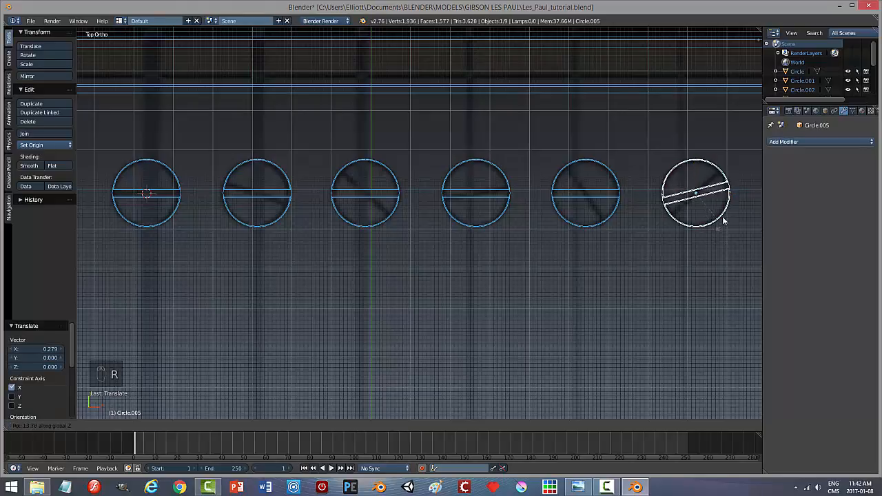
pyautogui.click(722, 202)
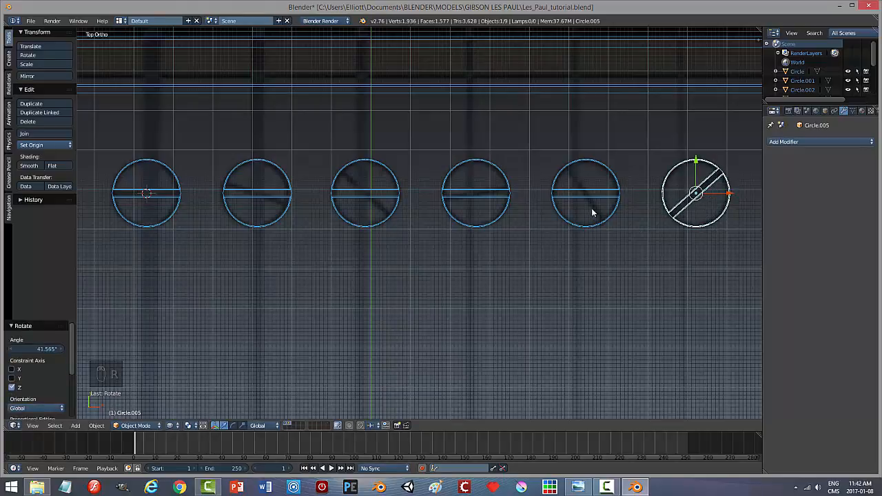
pyautogui.rightClick(592, 213)
pyautogui.press('z')
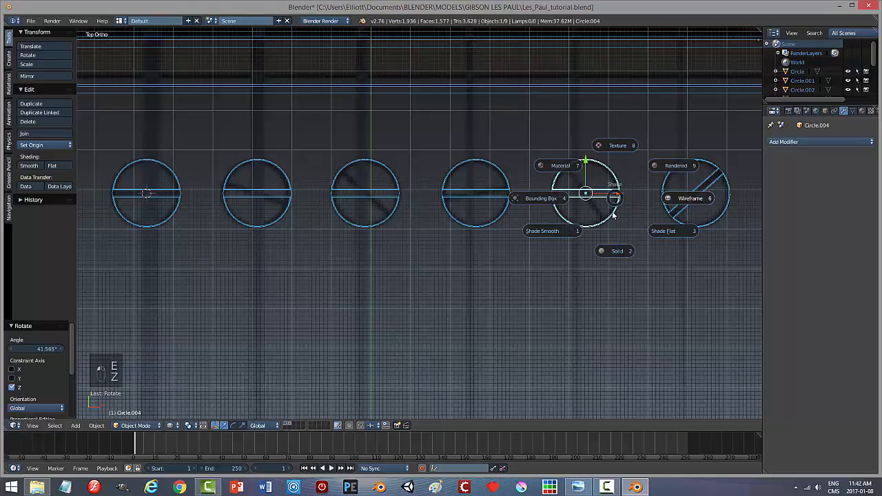
pyautogui.click(615, 252)
pyautogui.press('r')
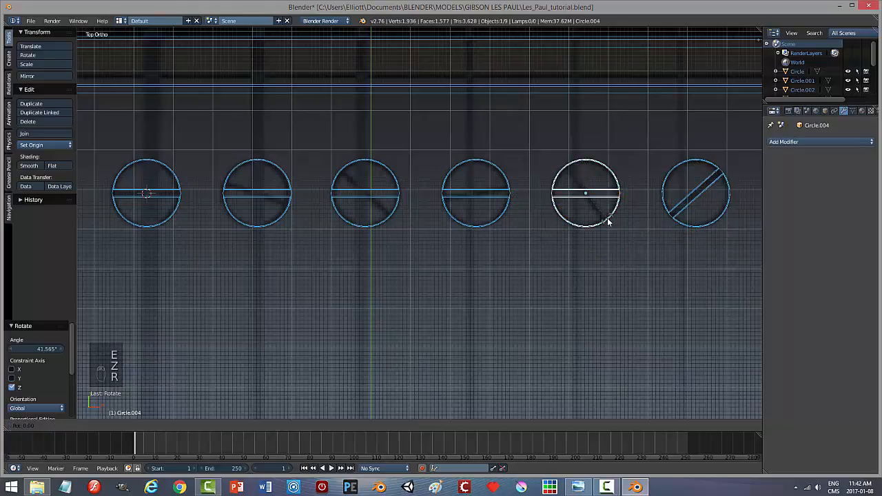
pyautogui.click(572, 235)
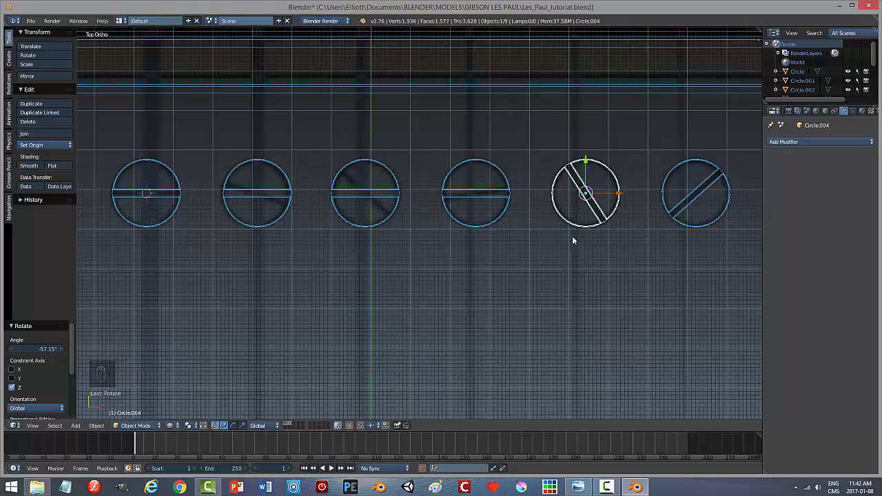
# Rotate the fourth screw about 3.2° and the third about -48.3° around Z to match their reference slots
pyautogui.rightClick(466, 192)
pyautogui.press('r')
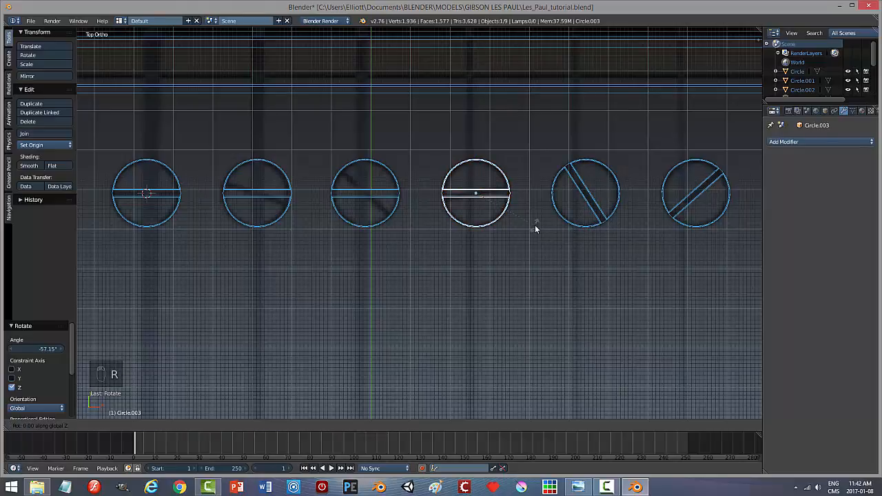
pyautogui.click(536, 220)
pyautogui.rightClick(364, 208)
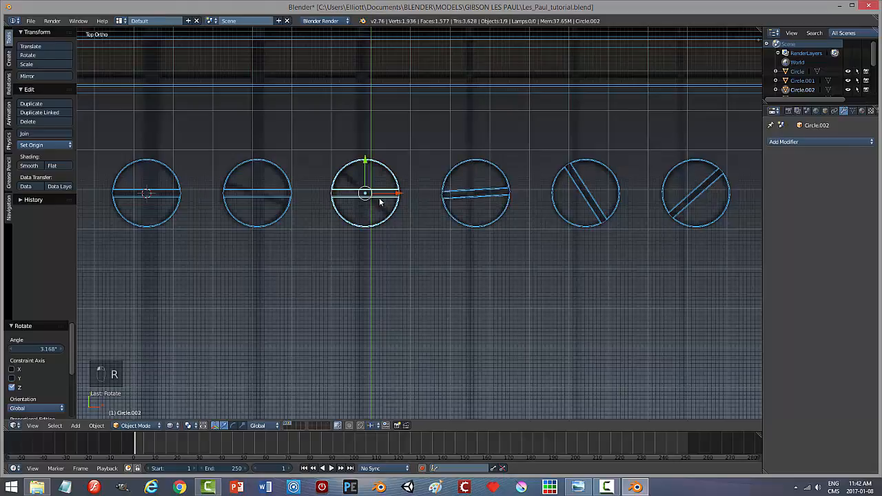
pyautogui.press('r')
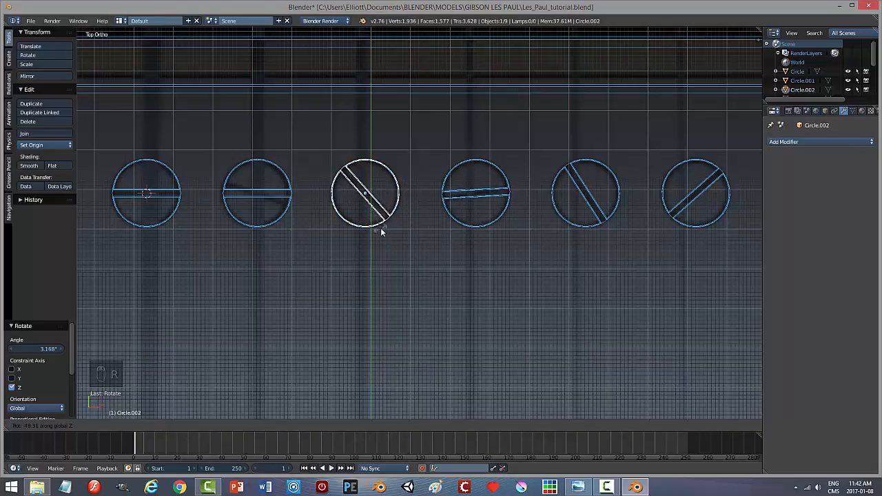
pyautogui.click(381, 227)
# Rotate the second screw about -17.6° around Z to match its reference slot
pyautogui.rightClick(234, 195)
pyautogui.press('r')
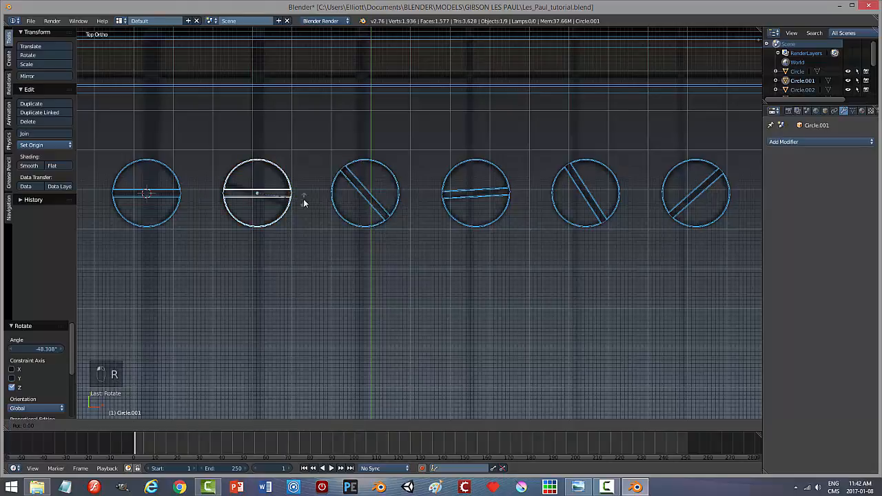
pyautogui.click(295, 210)
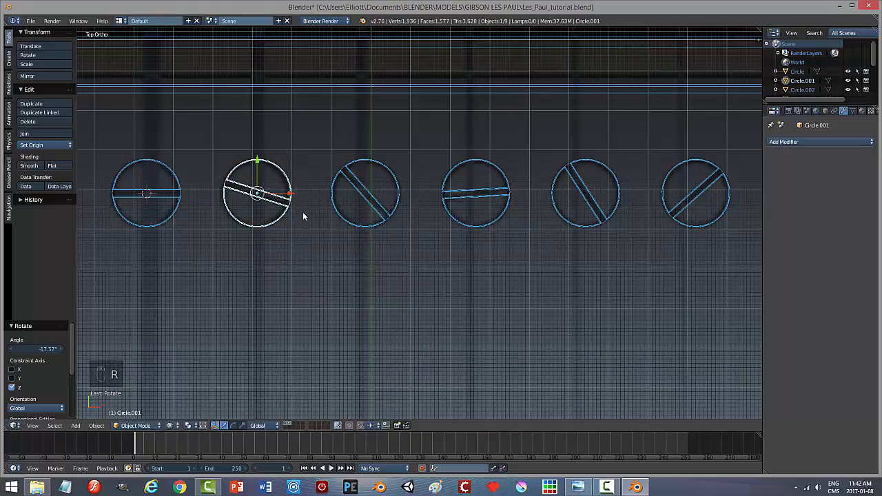
# Clear the selection, check the row of six screws in solid shading, and save over Les_Paul_tutorial.blend
pyautogui.press('a')
pyautogui.press('z')
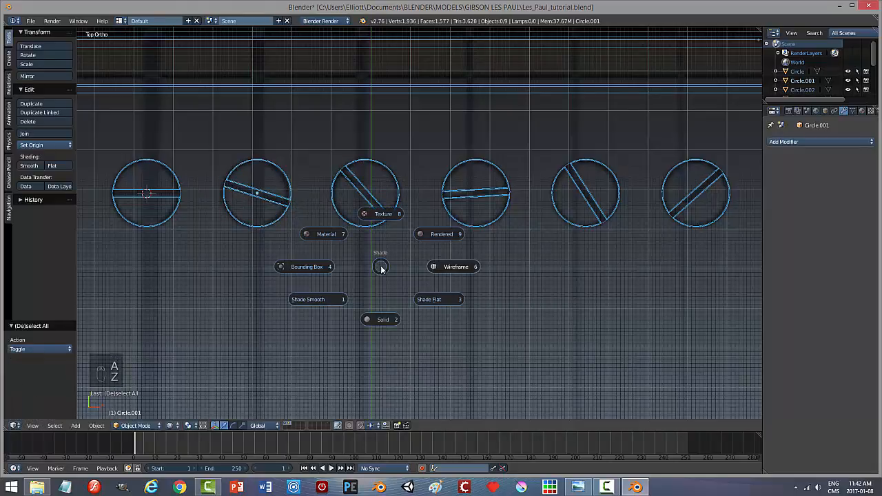
pyautogui.click(384, 319)
pyautogui.scroll(-4, 493, 300)
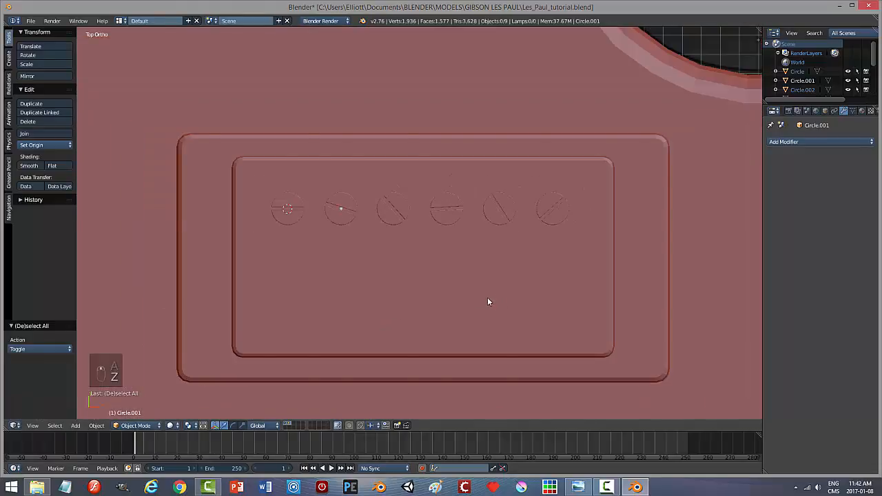
pyautogui.moveTo(488, 297)
pyautogui.mouseDown(button='middle')
pyautogui.moveTo(481, 239)
pyautogui.moveTo(435, 278)
pyautogui.moveTo(451, 278)
pyautogui.moveTo(505, 215)
pyautogui.moveTo(482, 279)
pyautogui.moveTo(405, 251)
pyautogui.moveTo(386, 229)
pyautogui.moveTo(435, 282)
pyautogui.mouseUp(button='middle')
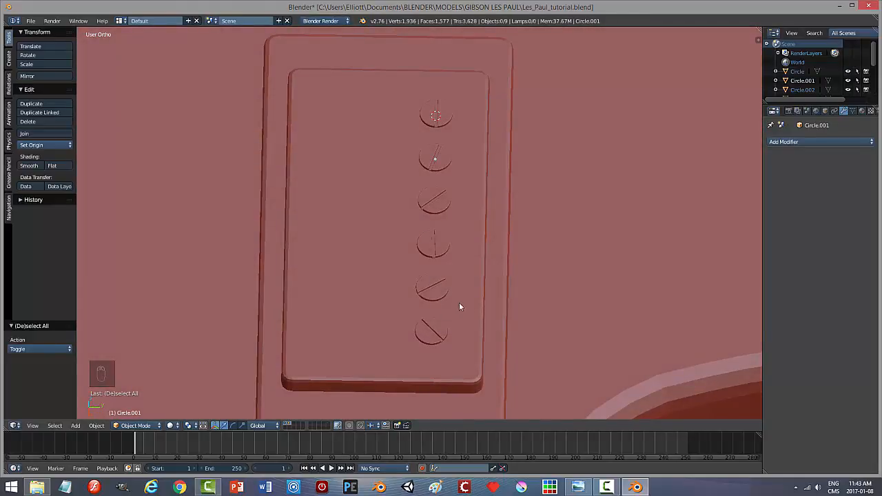
pyautogui.scroll(5, 423, 305)
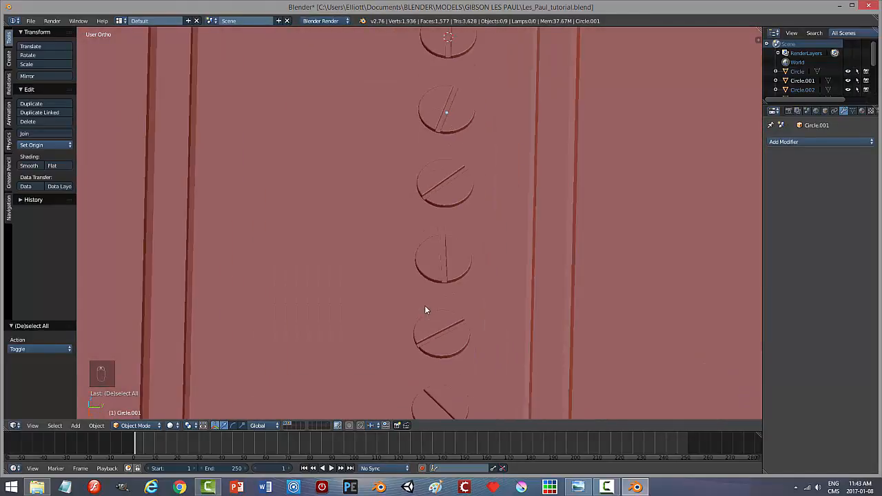
pyautogui.scroll(-5, 457, 224)
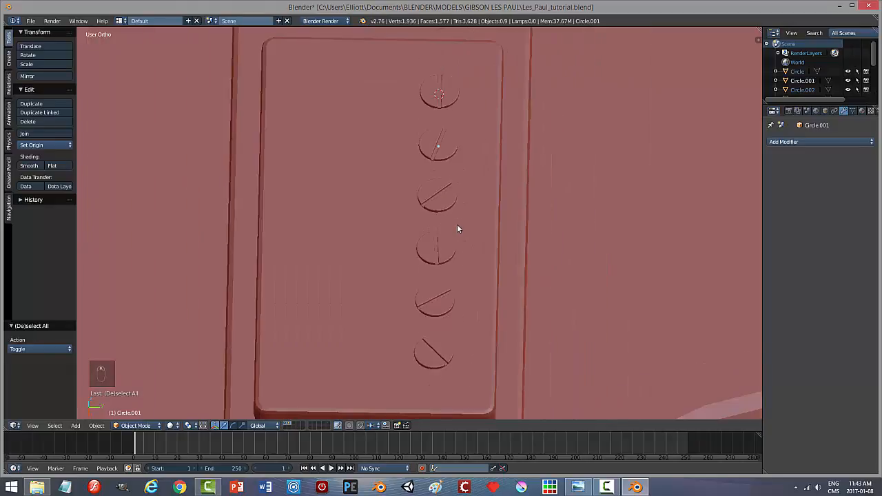
pyautogui.moveTo(430, 235); pyautogui.dragTo(534, 250, button='middle')
pyautogui.hotkey('ctrl', 's')
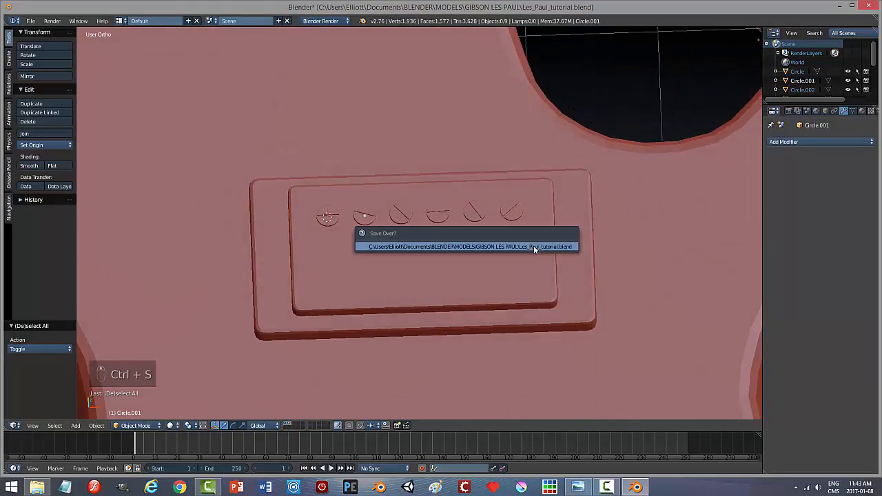
pyautogui.click(536, 246)
# In wireframe top view, duplicate the first pole screw and move the copy about -0.416 along X, above the outer plate's slotted reference screw
pyautogui.press('KP_7')
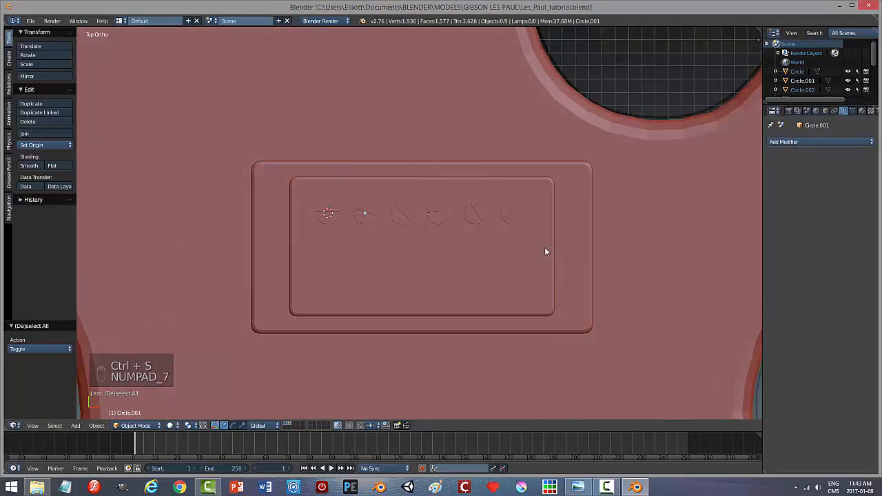
pyautogui.press('z')
pyautogui.click(615, 250)
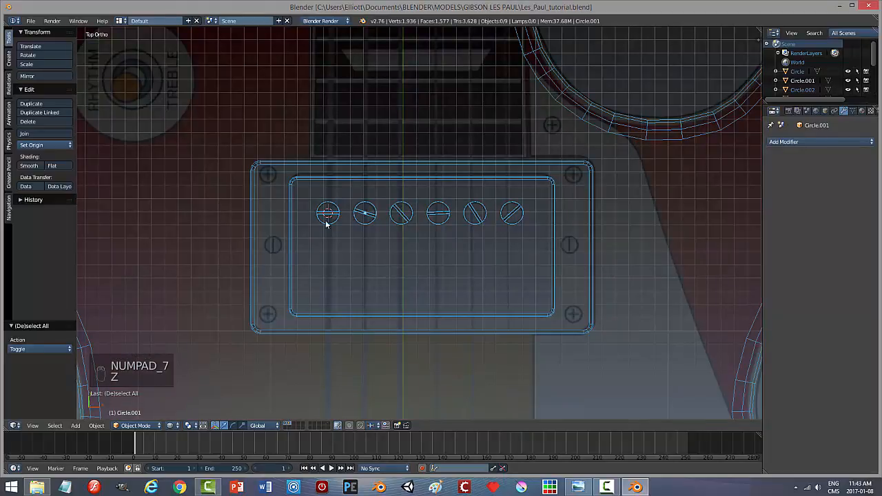
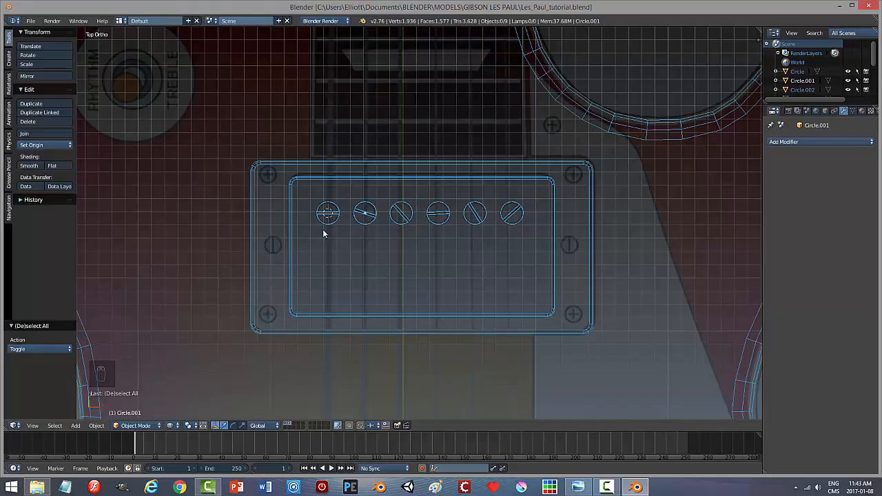
pyautogui.rightClick(338, 216)
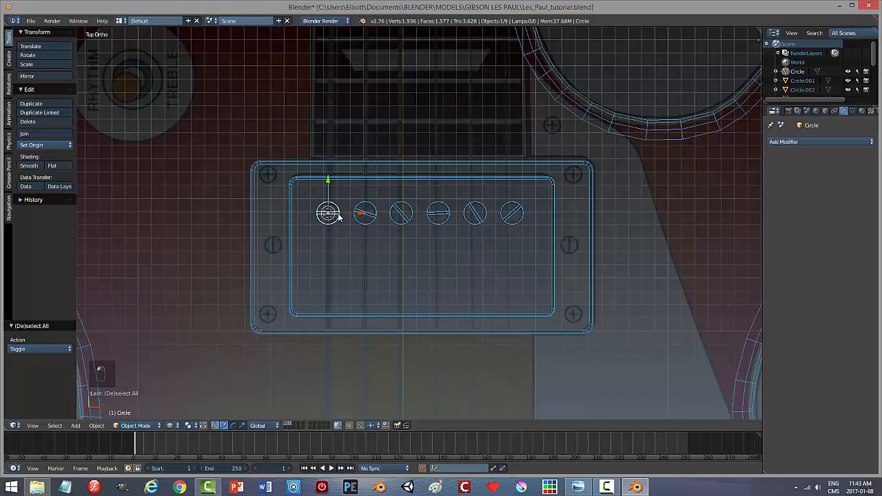
pyautogui.hotkey('shift', 'd')
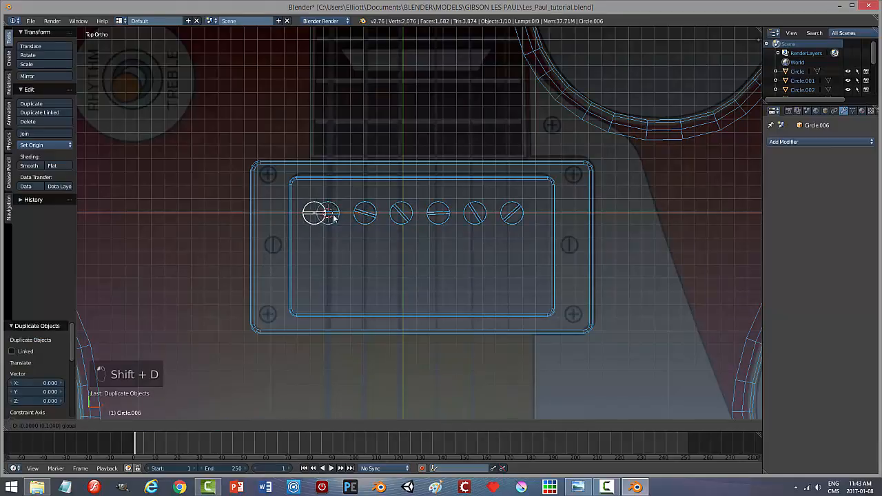
pyautogui.click(309, 220)
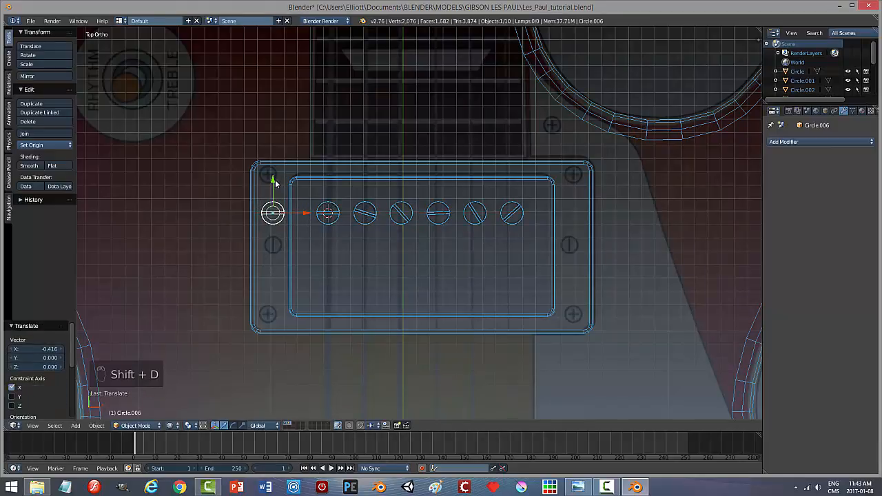
# Move the copied screw about -0.25 along Y onto the outer plate's slotted reference screw, fine-tuning its X and Y position
pyautogui.moveTo(275, 181); pyautogui.dragTo(275, 216)
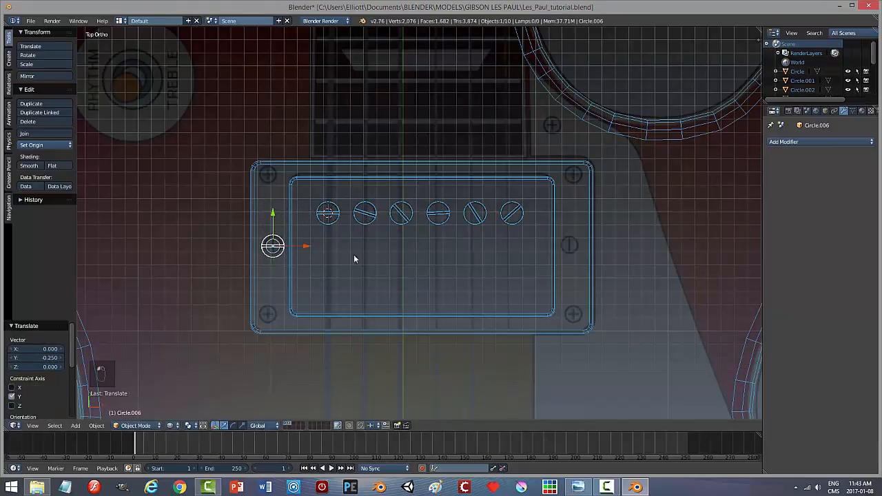
pyautogui.scroll(5, 364, 259)
pyautogui.keyDown('shift'); pyautogui.moveTo(188, 307); pyautogui.dragTo(435, 255, button='middle'); pyautogui.keyUp('shift')
pyautogui.scroll(2, 592, 249)
pyautogui.moveTo(414, 241); pyautogui.dragTo(417, 241)
pyautogui.moveTo(384, 212); pyautogui.dragTo(383, 203)
# Scale the copied screw to about 0.758 and rotate it so its slot runs vertically like the reference, leaving nothing selected
pyautogui.press('s')
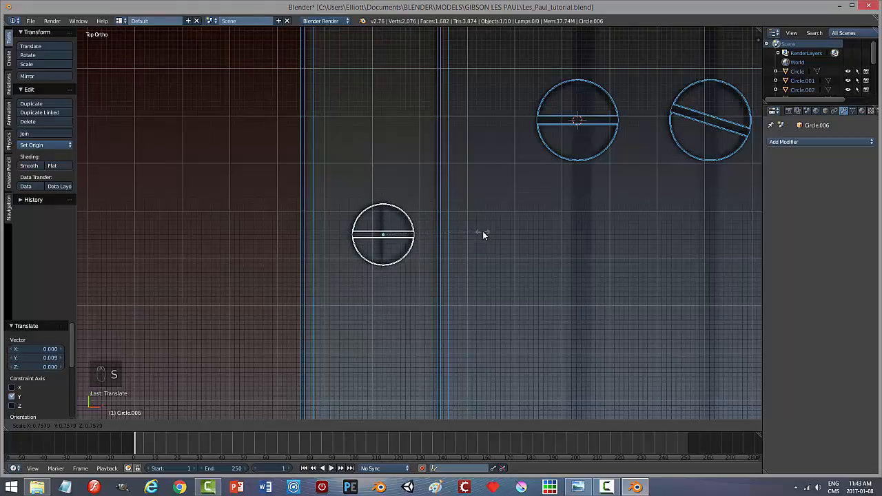
pyautogui.click(482, 235)
pyautogui.press('r')
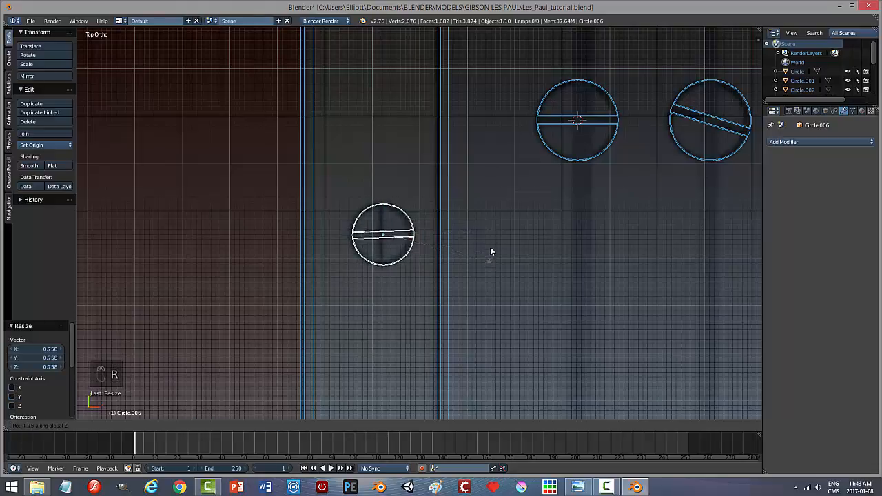
pyautogui.click(397, 201)
pyautogui.press('a')
pyautogui.scroll(-5, 560, 260)
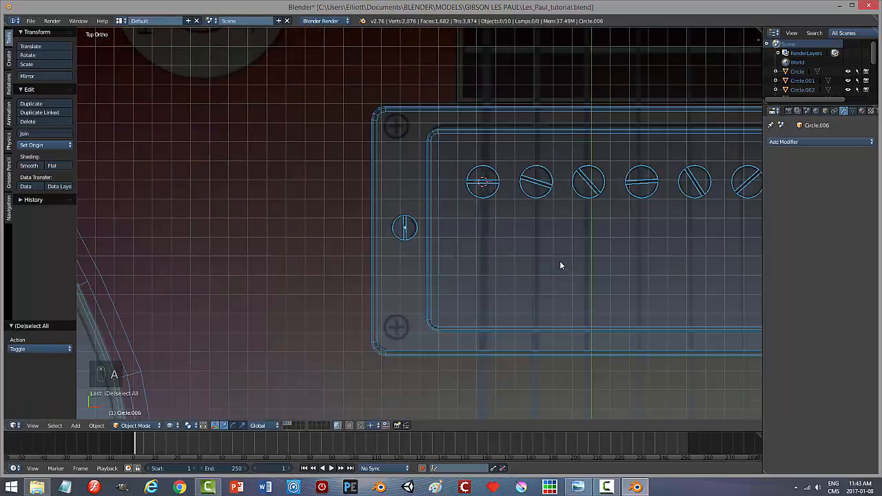
# Duplicate the mounting screw and move the copy about 2.234 along X onto the opposite slotted reference screw
pyautogui.keyDown('shift'); pyautogui.moveTo(598, 260); pyautogui.dragTo(320, 253, button='middle'); pyautogui.keyUp('shift')
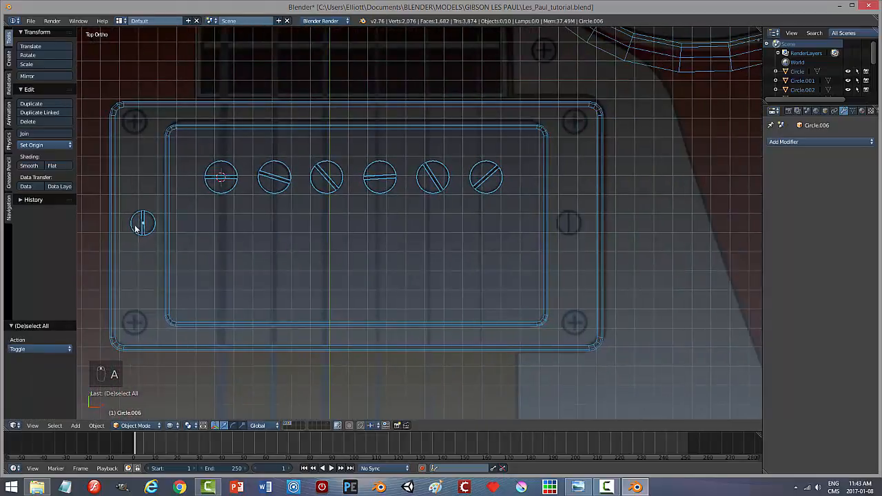
pyautogui.rightClick(143, 223)
pyautogui.hotkey('shift', 'd')
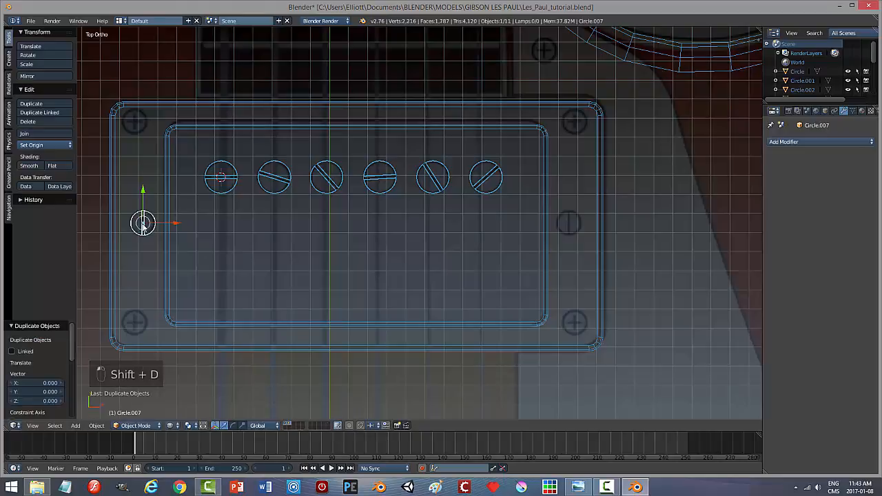
pyautogui.press('x')
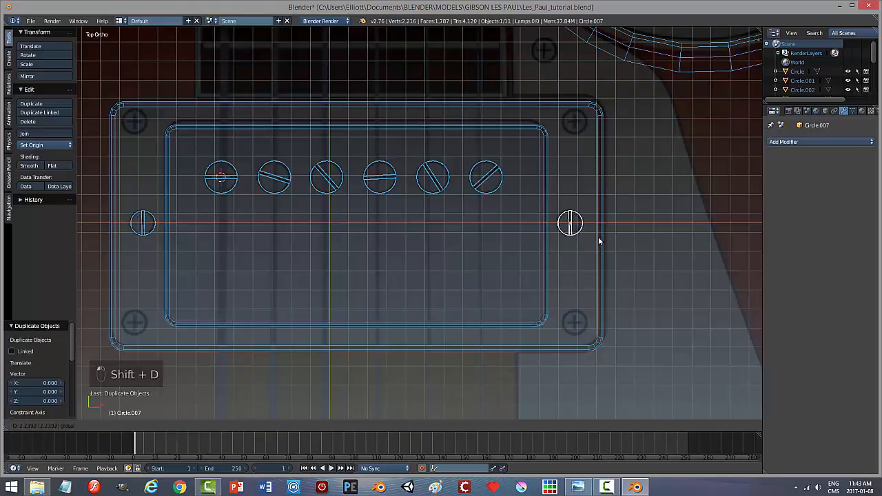
pyautogui.click(597, 237)
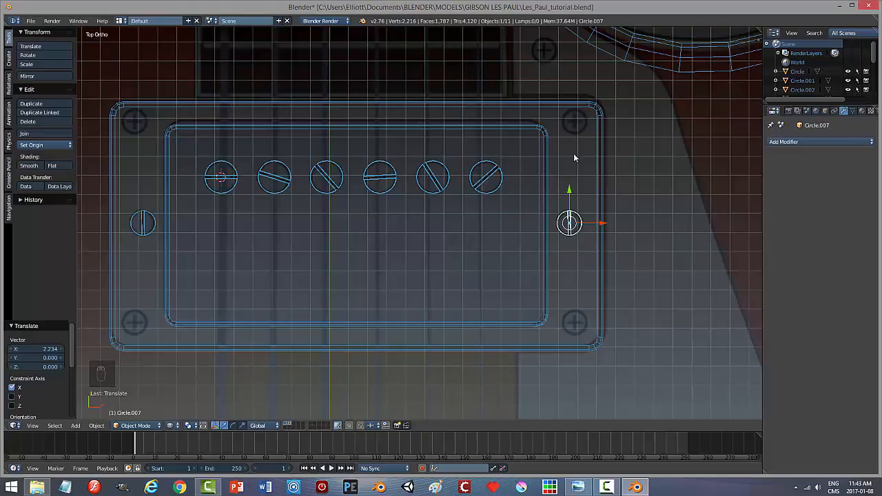
pyautogui.press('a')
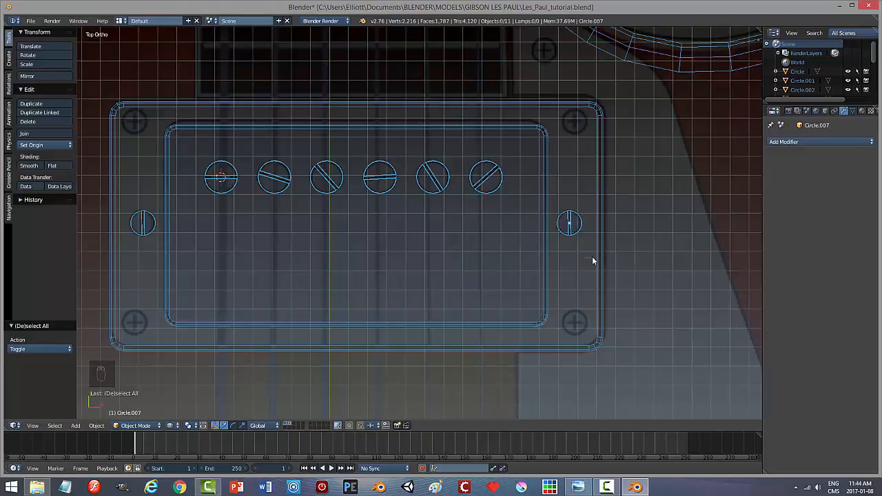
# Join the six pole screws into the inner pickup plate, viewing the model in solid shading
pyautogui.scroll(-7, 587, 277)
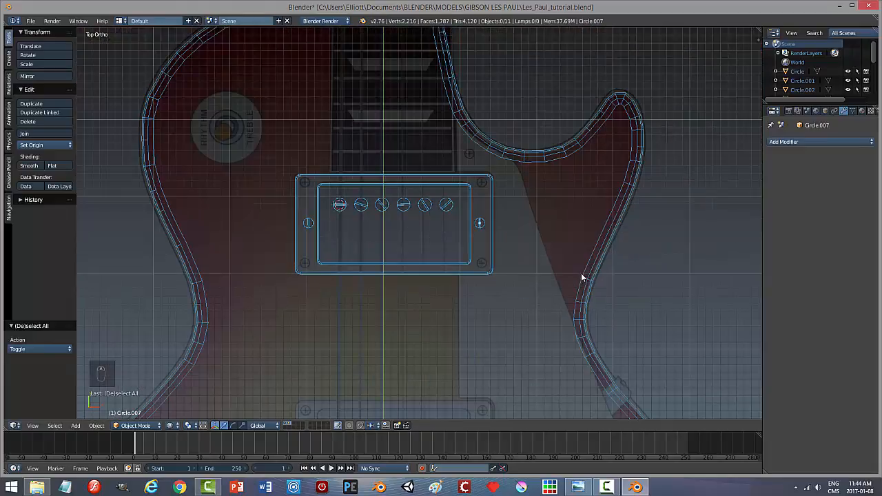
pyautogui.scroll(-2, 581, 273)
pyautogui.scroll(5, 538, 218)
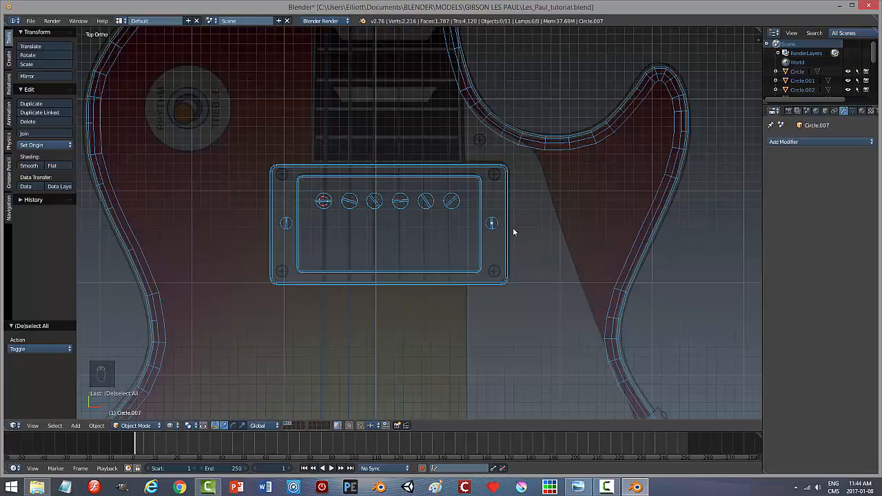
pyautogui.scroll(3, 513, 232)
pyautogui.rightClick(478, 187)
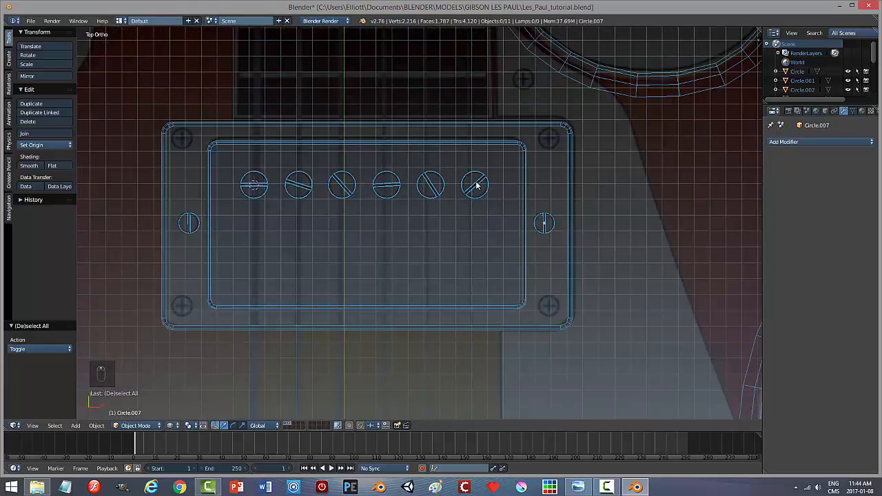
pyautogui.keyDown('shift'); pyautogui.rightClick(433, 188); pyautogui.keyUp('shift')
pyautogui.keyDown('shift'); pyautogui.rightClick(394, 189); pyautogui.keyUp('shift')
pyautogui.keyDown('shift'); pyautogui.rightClick(346, 190); pyautogui.keyUp('shift')
pyautogui.keyDown('shift'); pyautogui.rightClick(302, 191); pyautogui.keyUp('shift')
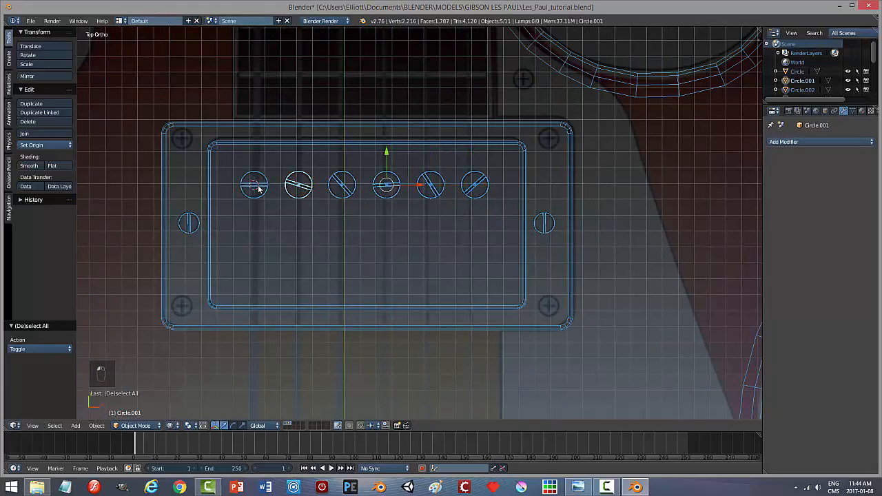
pyautogui.keyDown('shift'); pyautogui.rightClick(259, 188); pyautogui.keyUp('shift')
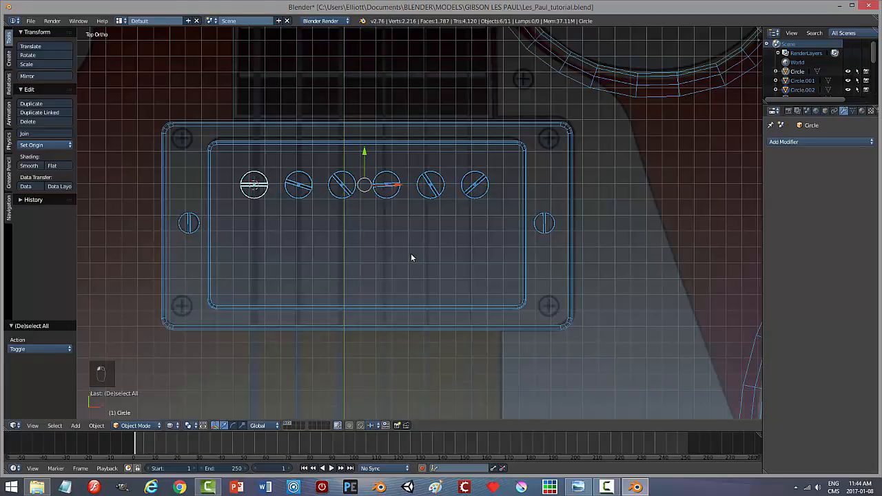
pyautogui.keyDown('shift'); pyautogui.rightClick(486, 147); pyautogui.keyUp('shift')
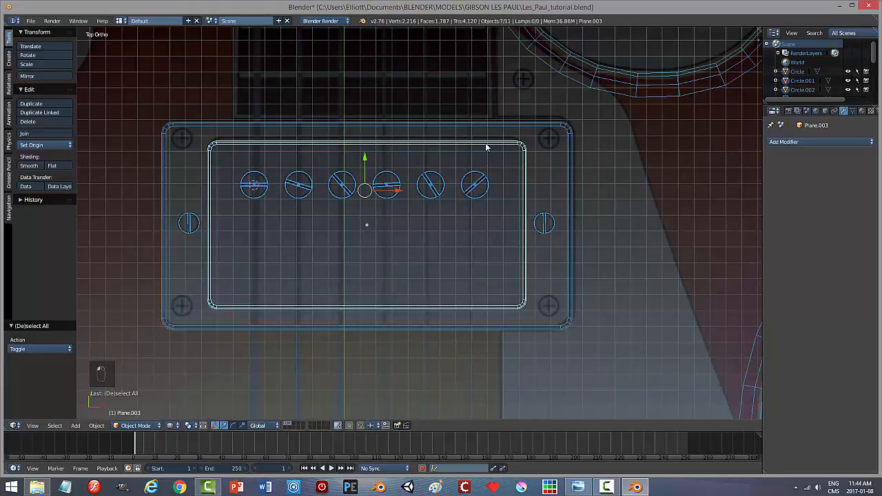
pyautogui.press('z')
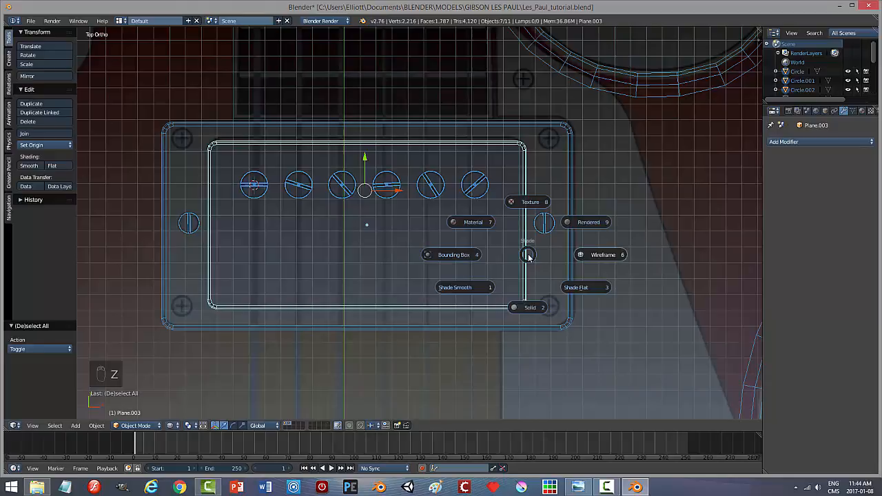
pyautogui.click(529, 310)
pyautogui.moveTo(565, 295); pyautogui.dragTo(553, 227, button='middle')
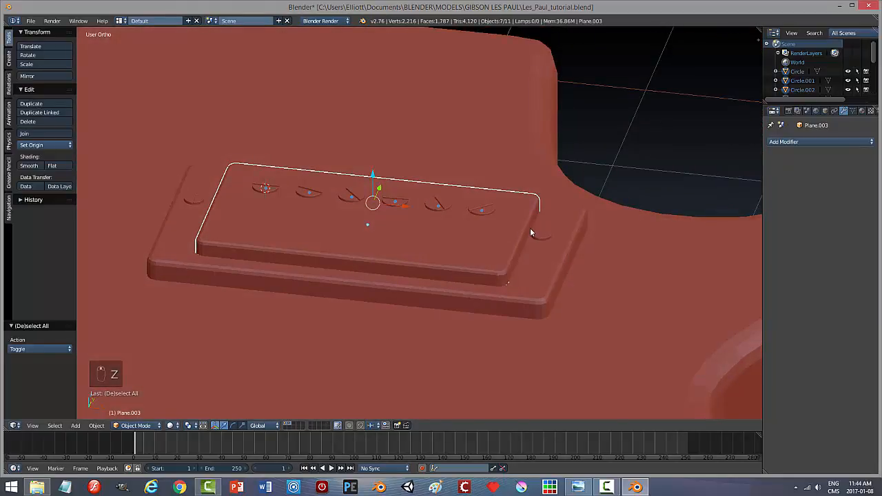
pyautogui.hotkey('ctrl', 'j')
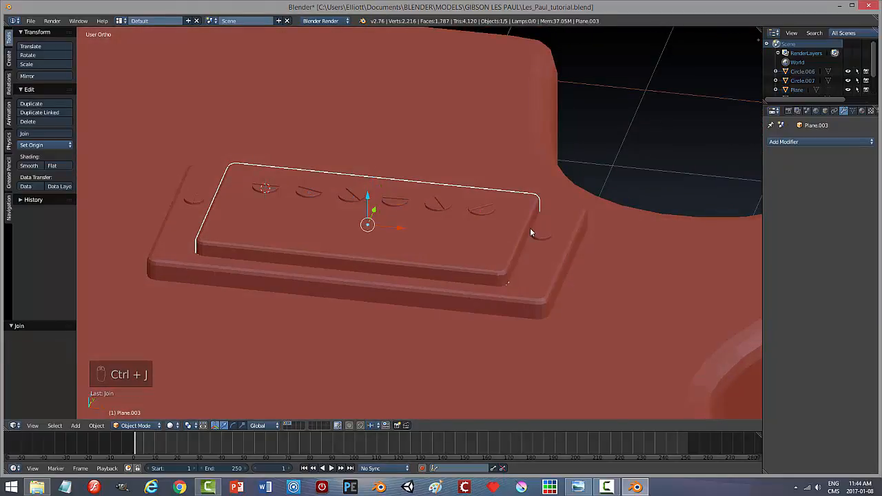
# Lower both mounting screws about -0.107 along Z and fine-tune their height so they sit on the outer plate
pyautogui.rightClick(541, 238)
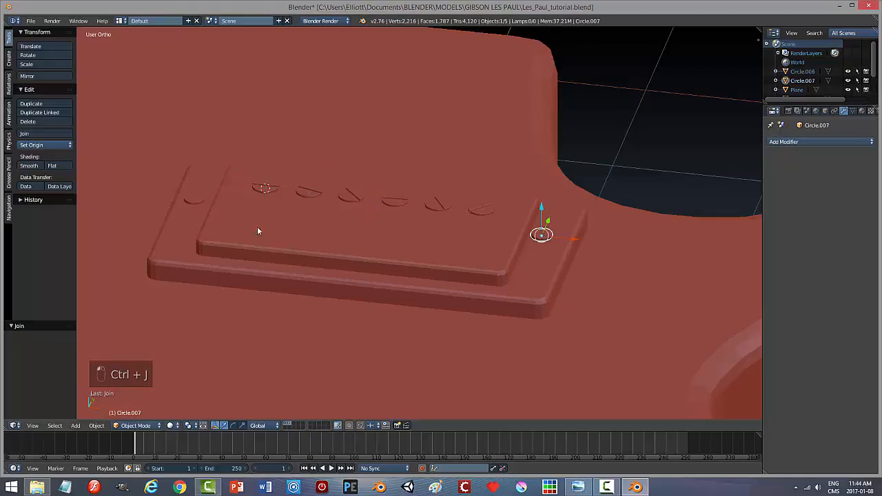
pyautogui.keyDown('shift'); pyautogui.rightClick(193, 199); pyautogui.keyUp('shift')
pyautogui.moveTo(548, 289); pyautogui.dragTo(545, 291, button='middle')
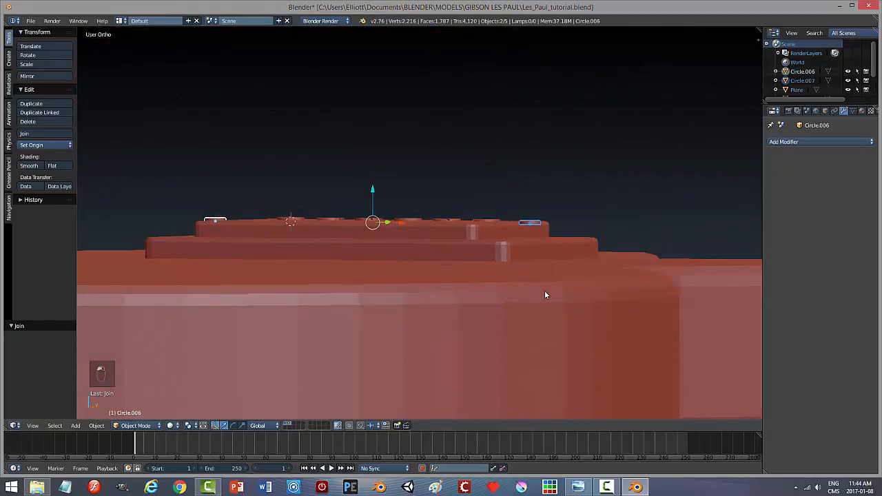
pyautogui.moveTo(372, 189); pyautogui.dragTo(373, 207)
pyautogui.moveTo(448, 230); pyautogui.dragTo(481, 278, button='middle')
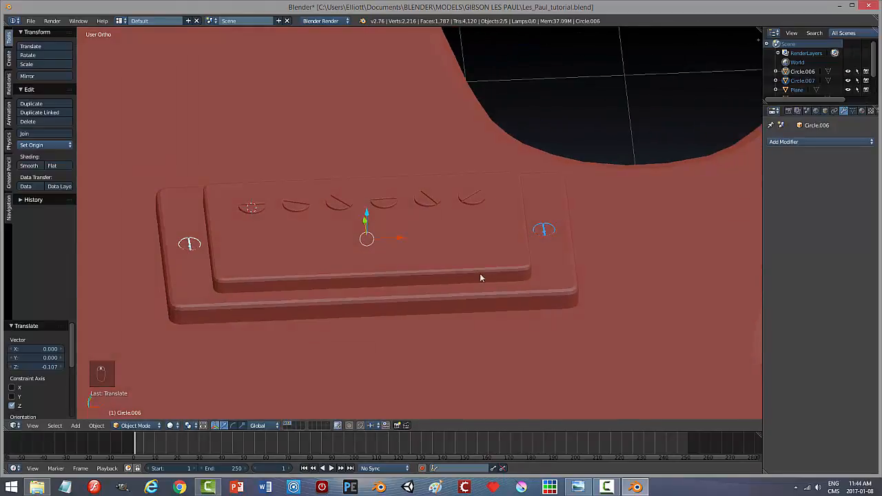
pyautogui.moveTo(370, 214); pyautogui.dragTo(367, 216)
pyautogui.press('a')
# Join the two mounting screws into the outer pickup plate
pyautogui.moveTo(611, 272); pyautogui.dragTo(455, 297, button='middle')
pyautogui.rightClick(442, 291)
pyautogui.moveTo(331, 307); pyautogui.dragTo(303, 327, button='middle')
pyautogui.rightClick(207, 335)
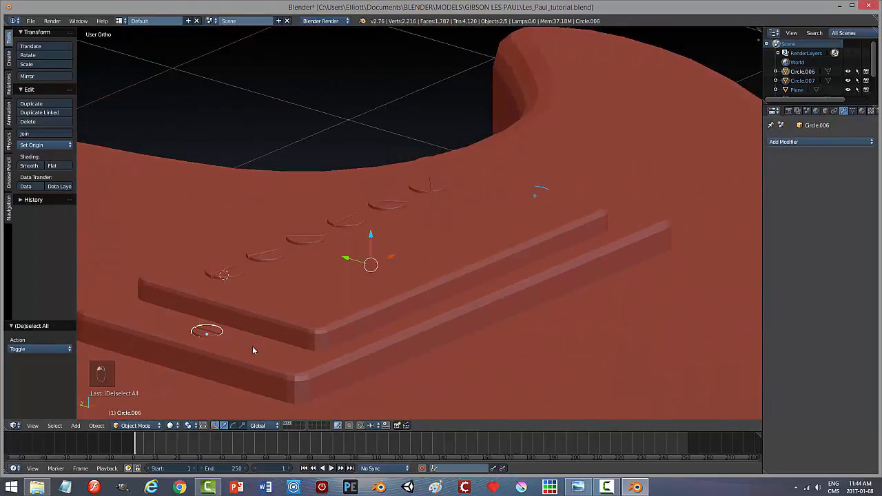
pyautogui.hotkey('ctrl', 'j')
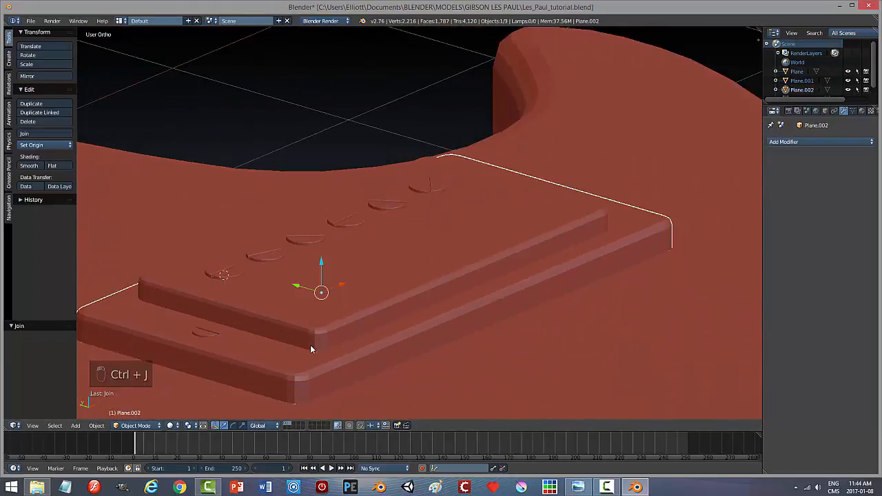
pyautogui.moveTo(445, 325); pyautogui.dragTo(531, 261, button='middle')
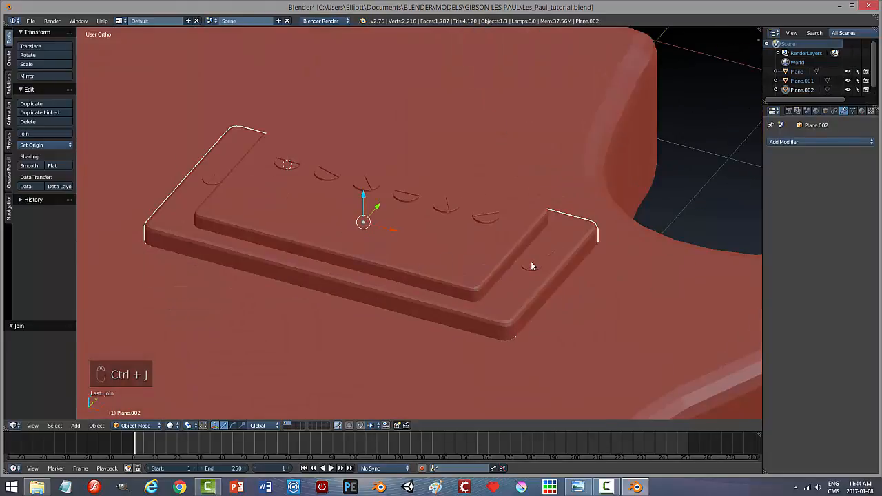
# Select the guitar body, save over Les_Paul_tutorial.blend, and check the pickup on the whole body
pyautogui.rightClick(532, 268)
pyautogui.hotkey('ctrl', 's')
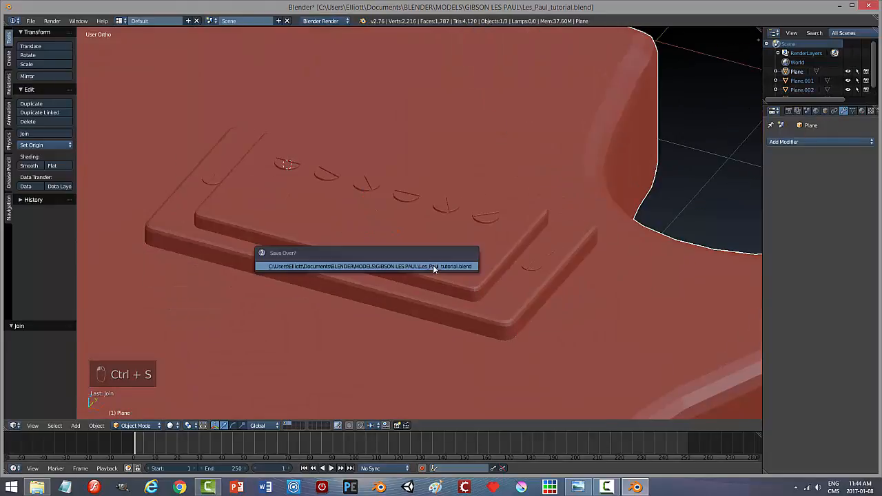
pyautogui.scroll(-5, 454, 256)
pyautogui.moveTo(453, 256); pyautogui.dragTo(452, 281, button='middle')
pyautogui.scroll(-3, 430, 270)
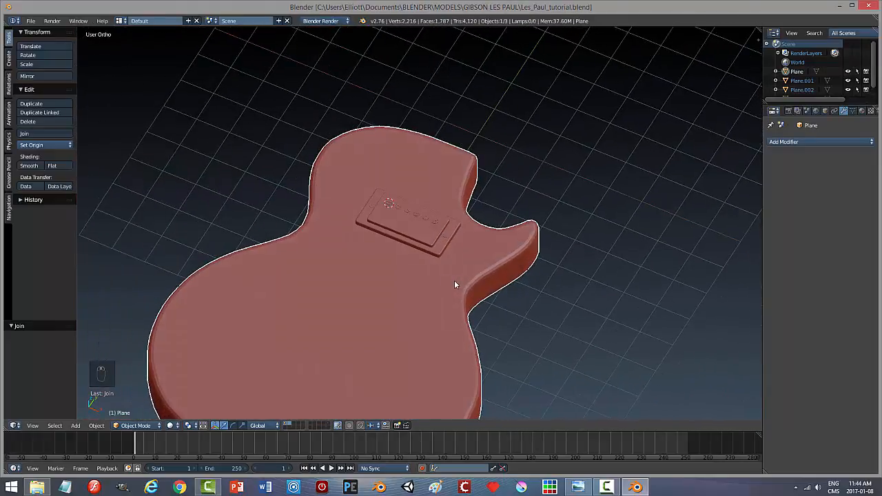
# In wireframe top view, add a 32-vertex mesh circle at the 3D cursor and scale it to about 0.105
pyautogui.press('KP_7')
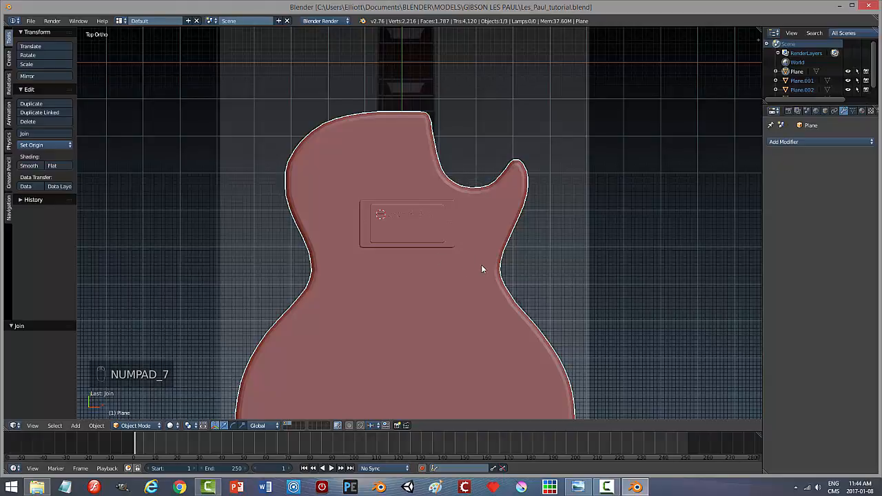
pyautogui.press('z')
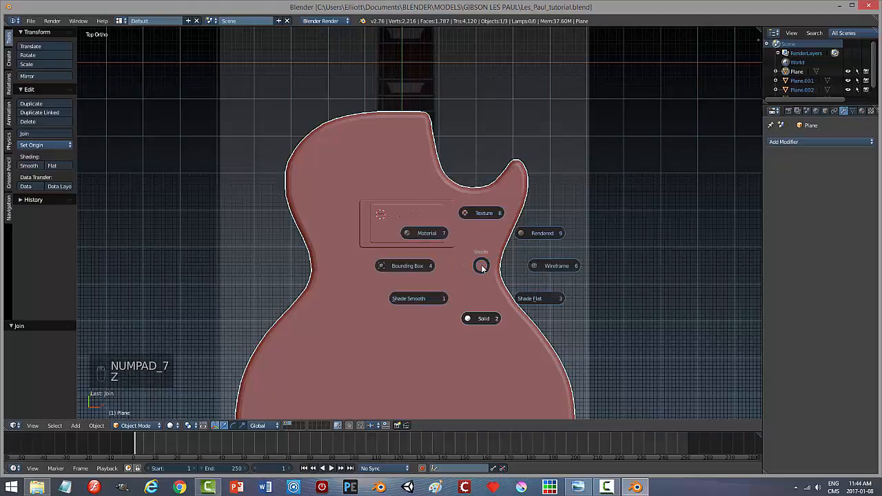
pyautogui.click(562, 264)
pyautogui.scroll(5, 407, 254)
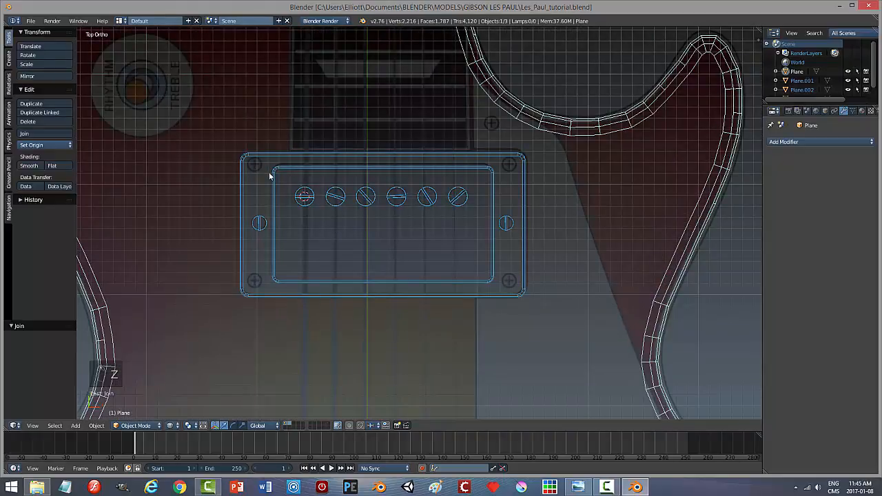
pyautogui.keyDown('shift'); pyautogui.moveTo(296, 271); pyautogui.dragTo(401, 297, button='middle'); pyautogui.keyUp('shift')
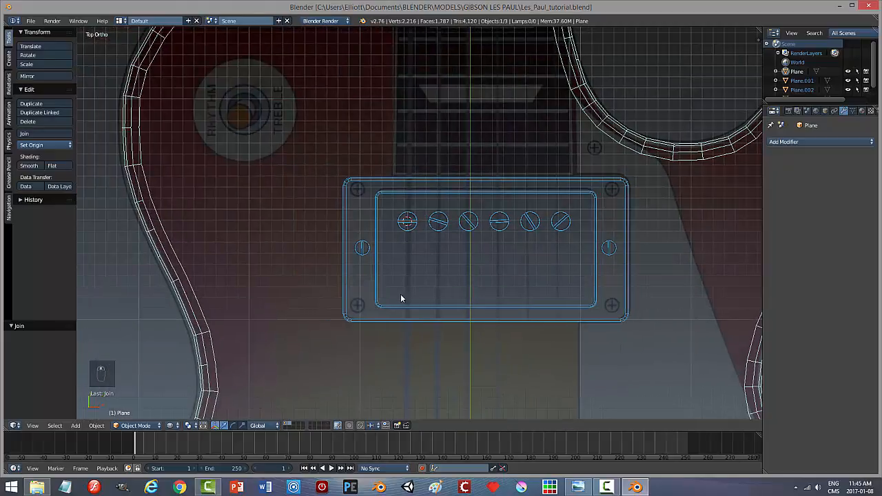
pyautogui.rightClick(422, 302)
pyautogui.scroll(3, 424, 301)
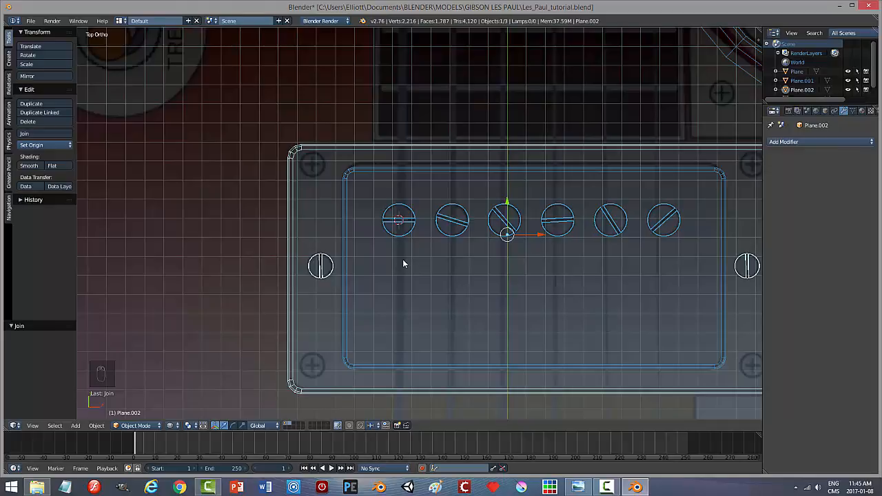
pyautogui.hotkey('shift', 'a')
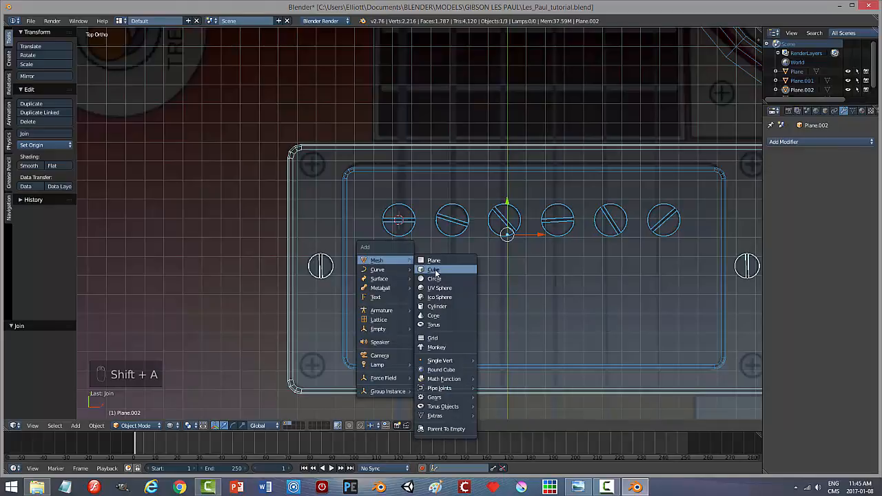
pyautogui.click(432, 278)
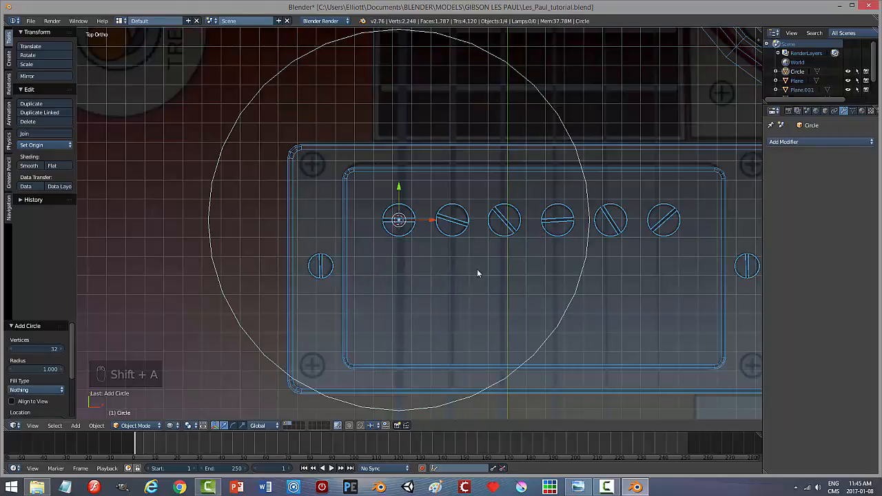
pyautogui.press('s')
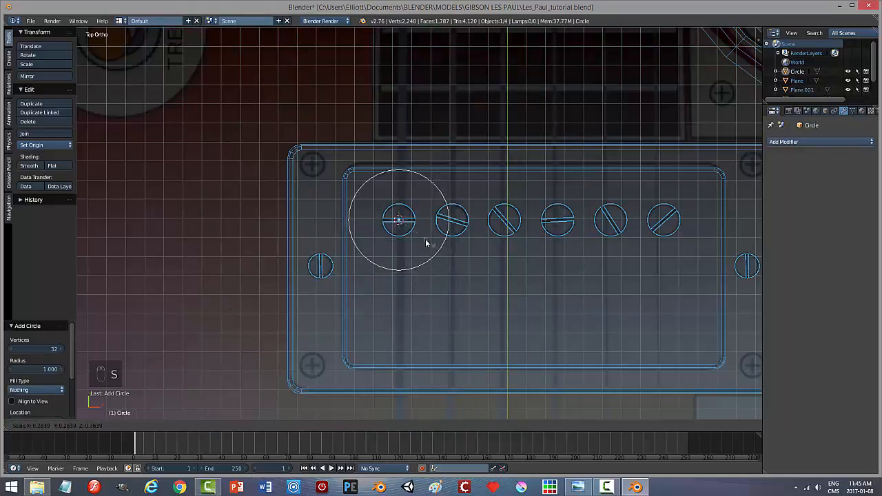
pyautogui.click(415, 227)
# Move the circle -0.431 along X and 0.255 along Y to the plate's upper-left corner screw and scale it by 0.753
pyautogui.press('g')
pyautogui.press('x')
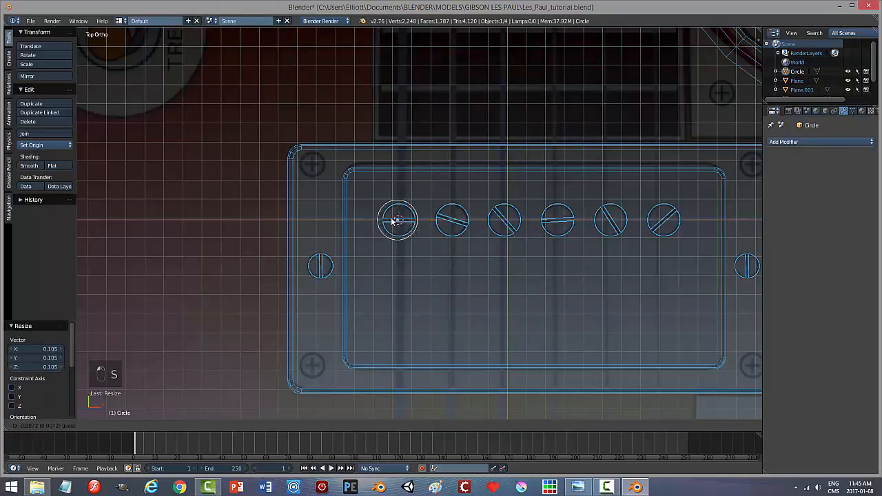
pyautogui.click(345, 221)
pyautogui.press('g')
pyautogui.press('y')
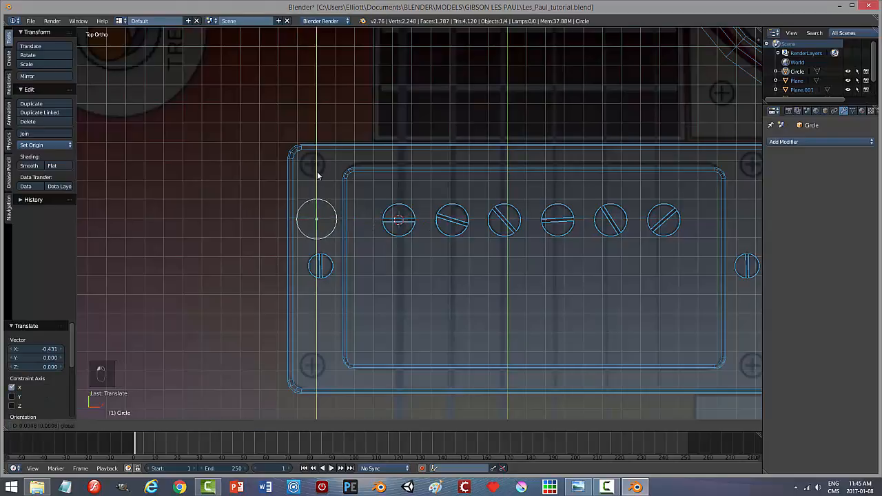
pyautogui.click(315, 143)
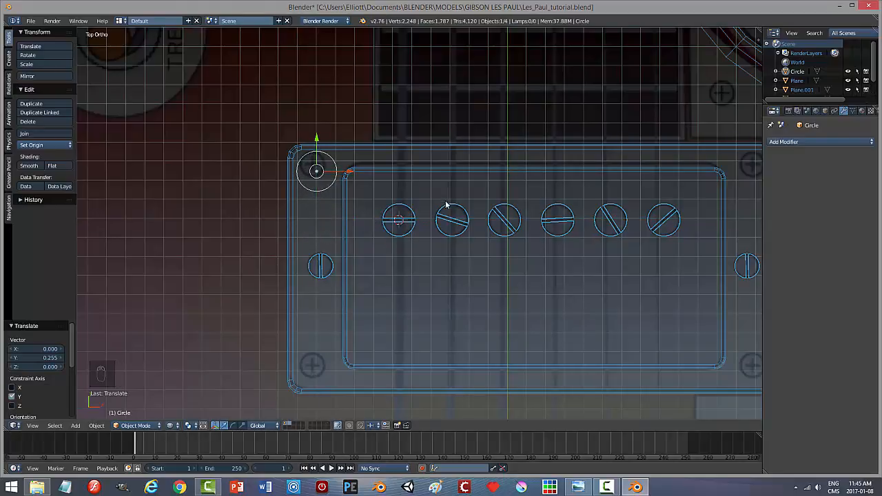
pyautogui.press('s')
pyautogui.click(414, 197)
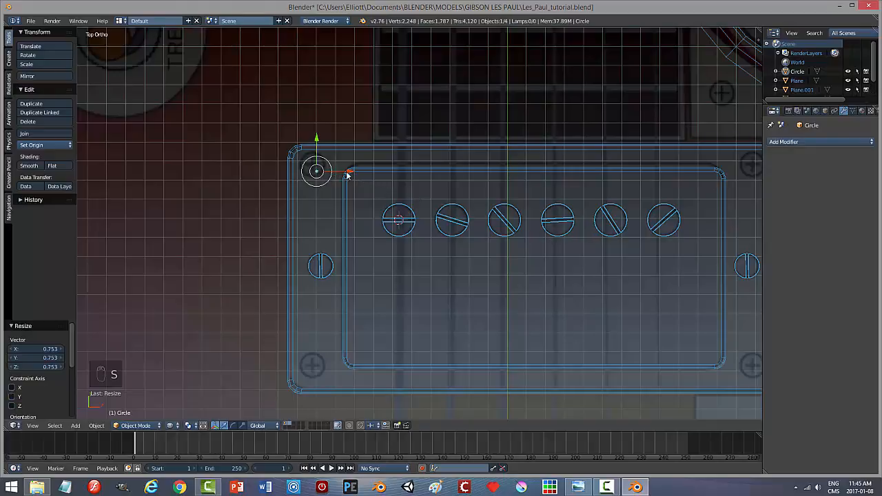
# Fine-tune the circle's position along X and Y and shrink it slightly to match the outline of the reference corner screw
pyautogui.moveTo(317, 143); pyautogui.dragTo(317, 139)
pyautogui.scroll(3, 378, 212)
pyautogui.scroll(2, 378, 207)
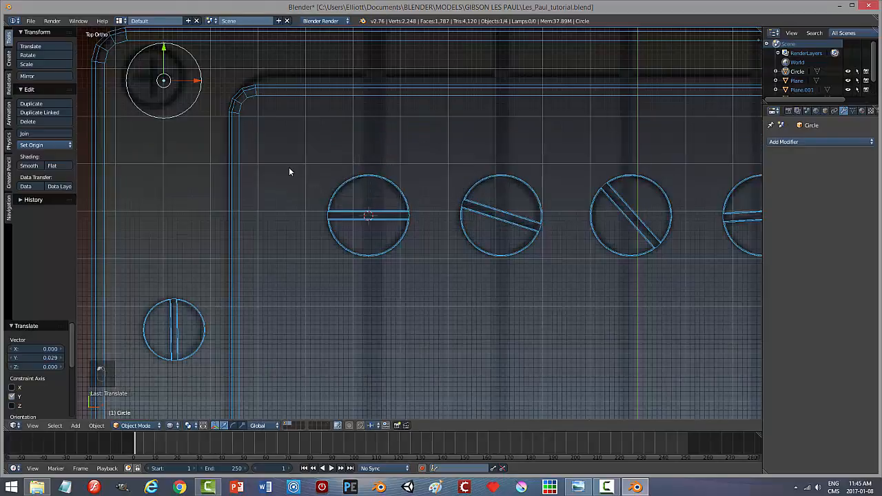
pyautogui.keyDown('shift'); pyautogui.moveTo(308, 184); pyautogui.dragTo(375, 299, button='middle'); pyautogui.keyUp('shift')
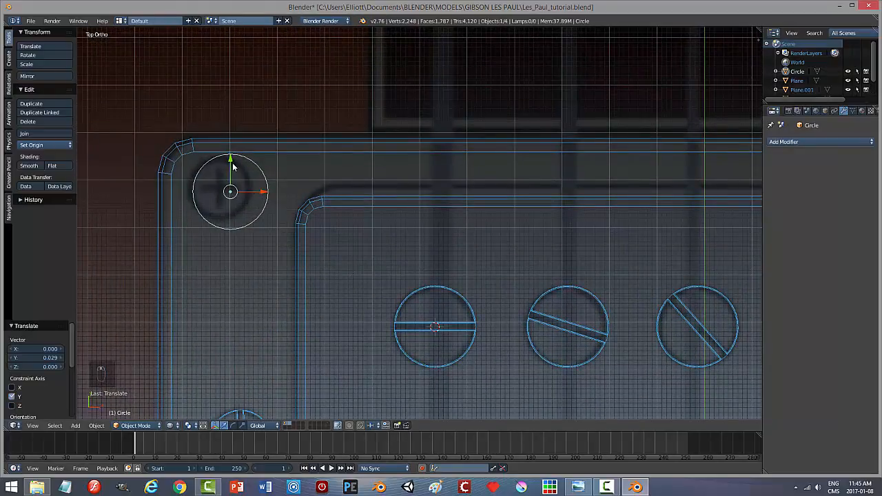
pyautogui.moveTo(231, 163); pyautogui.dragTo(230, 168)
pyautogui.moveTo(262, 197); pyautogui.dragTo(252, 197)
pyautogui.press('s')
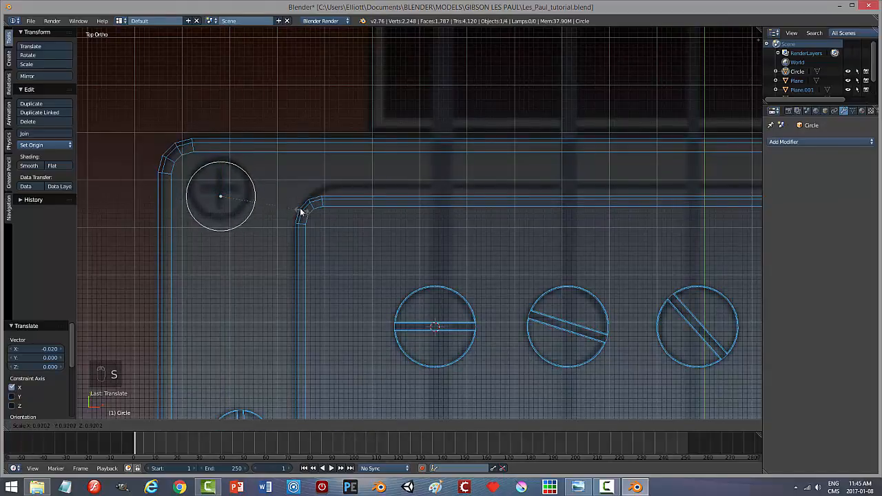
pyautogui.click(296, 207)
pyautogui.moveTo(223, 164); pyautogui.dragTo(222, 161)
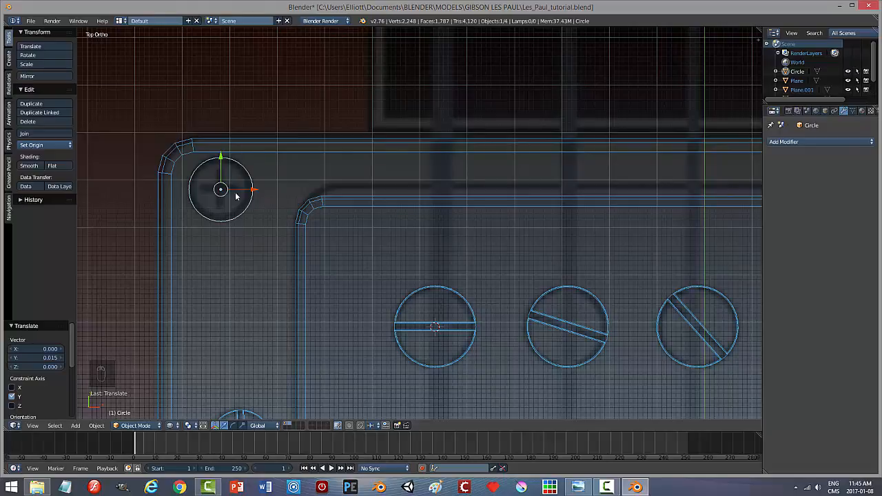
# Fill the circle with a face in Edit Mode and extrude it about 0.023 upward along Z into a screw head
pyautogui.press('Tab')
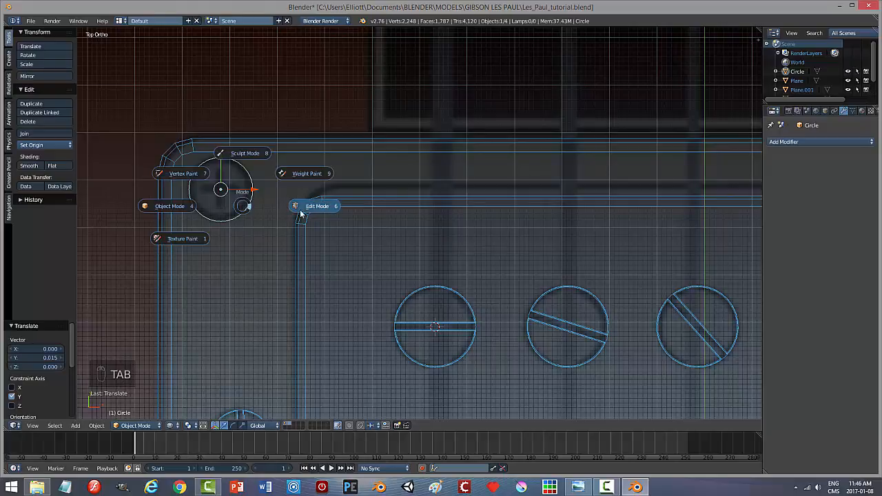
pyautogui.press('f')
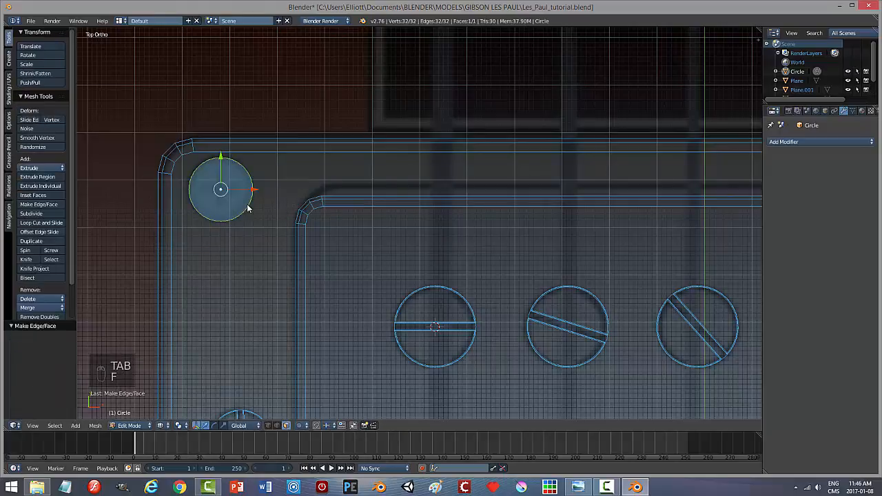
pyautogui.moveTo(257, 258); pyautogui.dragTo(273, 216, button='middle')
pyautogui.press('e')
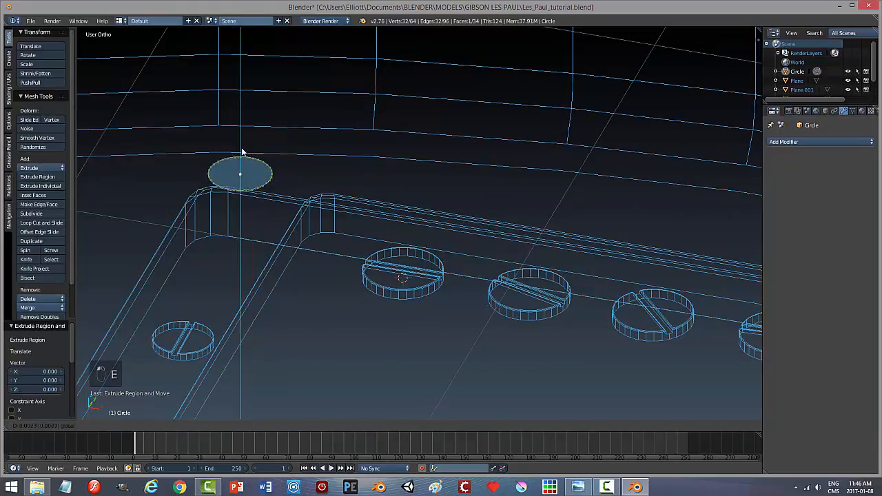
pyautogui.click(244, 148)
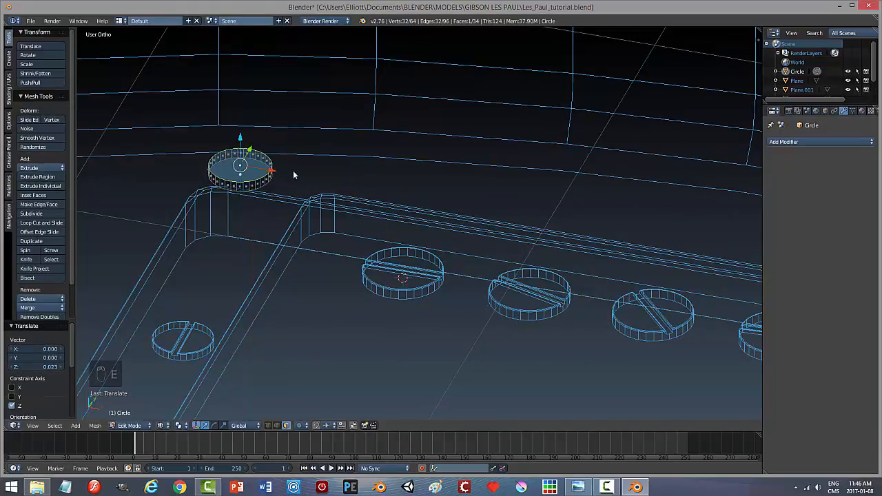
pyautogui.press('a')
pyautogui.press('Tab')
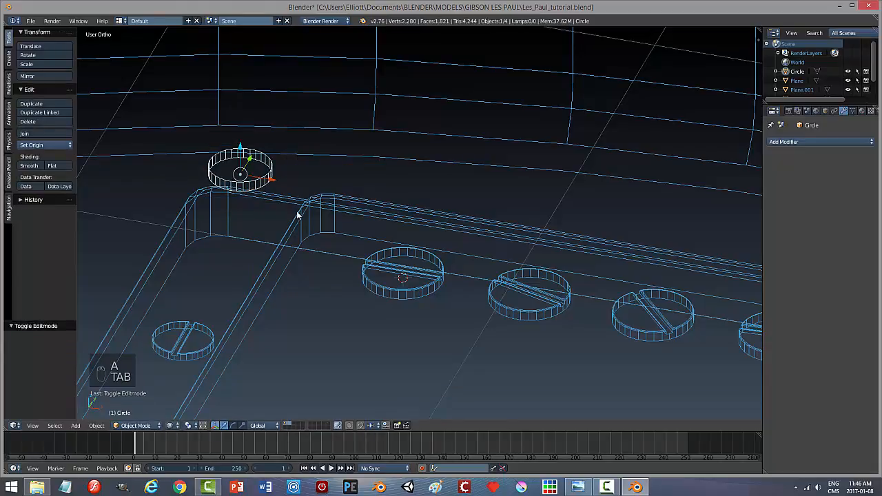
# In solid top view, snap the 3D cursor to the screw head, add a cube there and shrink it to about 0.021
pyautogui.press('z')
pyautogui.click(301, 251)
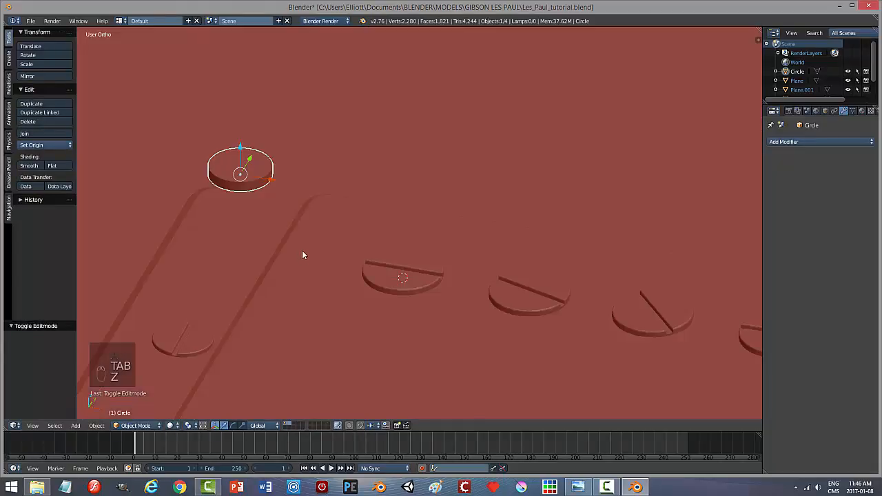
pyautogui.press('KP_7')
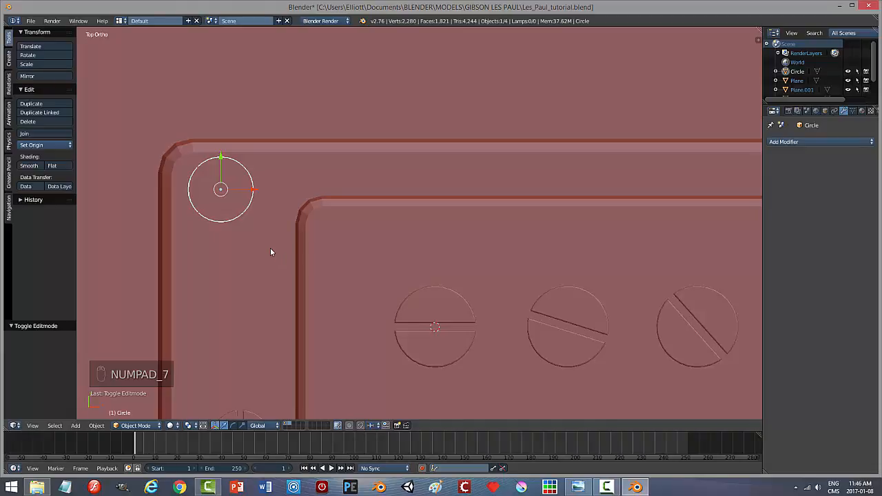
pyautogui.hotkey('shift', 's')
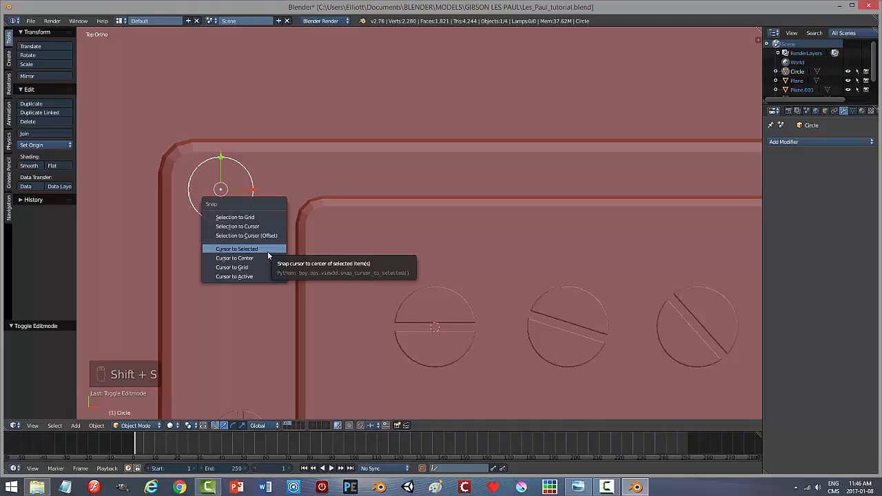
pyautogui.click(268, 250)
pyautogui.hotkey('shift', 'a')
pyautogui.moveTo(321, 252)
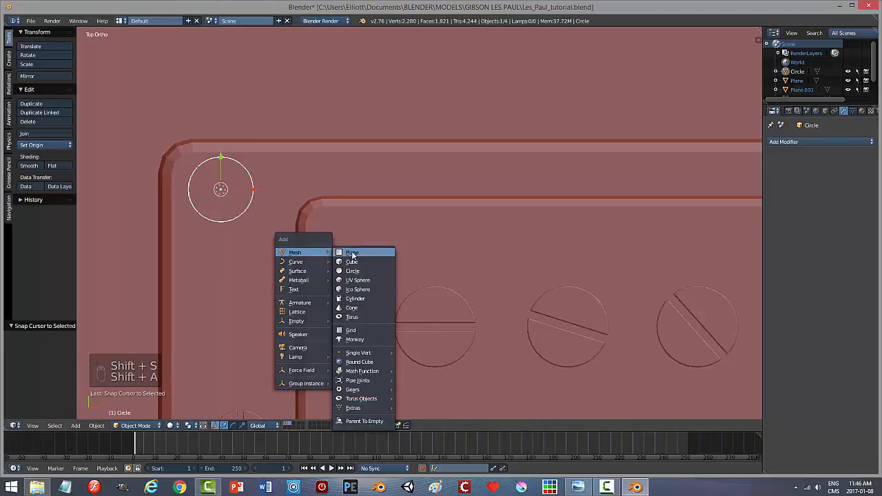
pyautogui.click(353, 262)
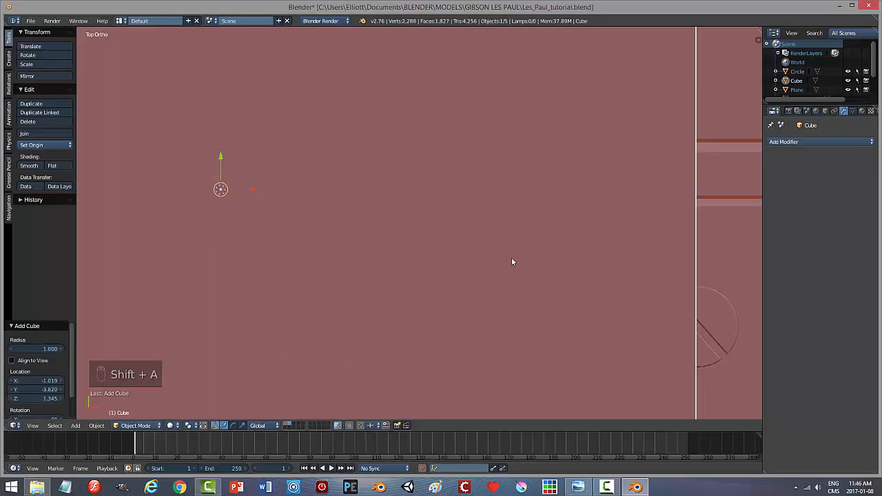
pyautogui.press('s')
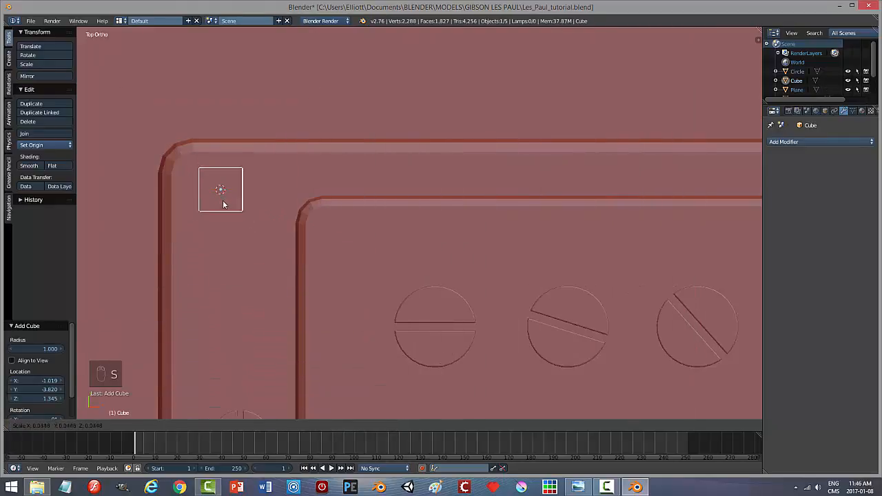
pyautogui.click(219, 198)
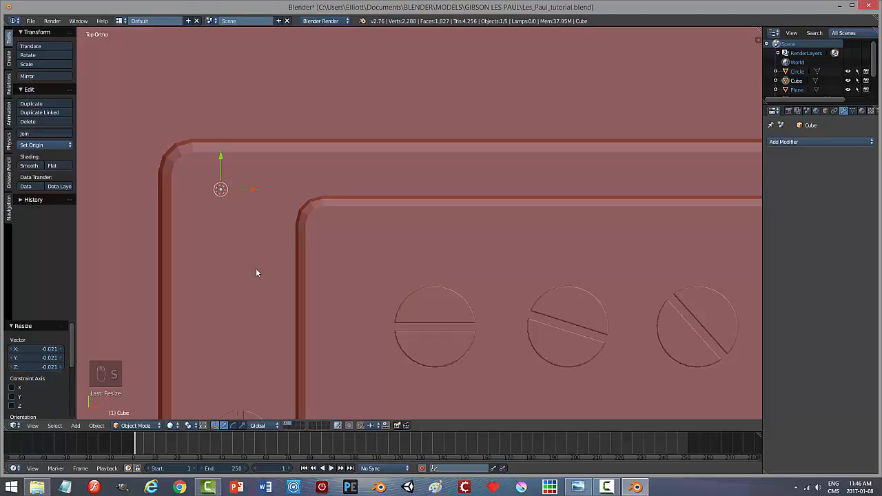
# Raise the small cube about 0.057 along Z so it stands above the corner screw head
pyautogui.moveTo(256, 268); pyautogui.dragTo(233, 200, button='middle')
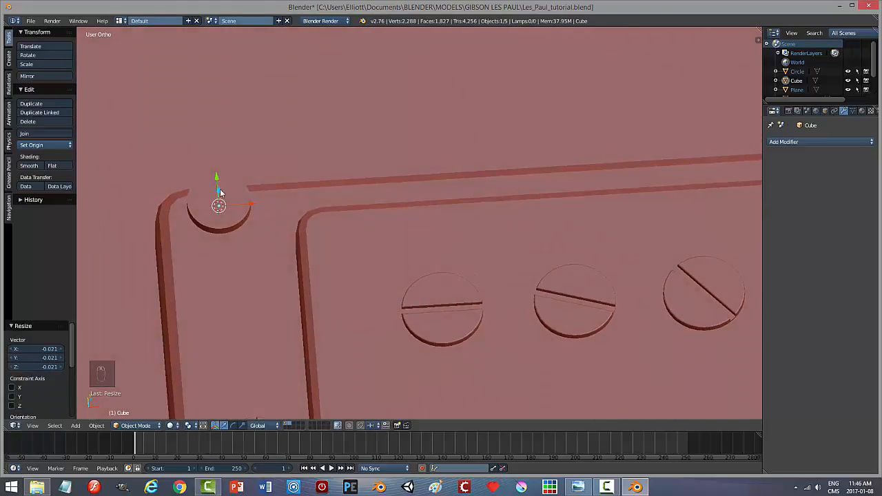
pyautogui.moveTo(219, 192); pyautogui.dragTo(221, 181)
pyautogui.moveTo(297, 218); pyautogui.dragTo(293, 226, button='middle')
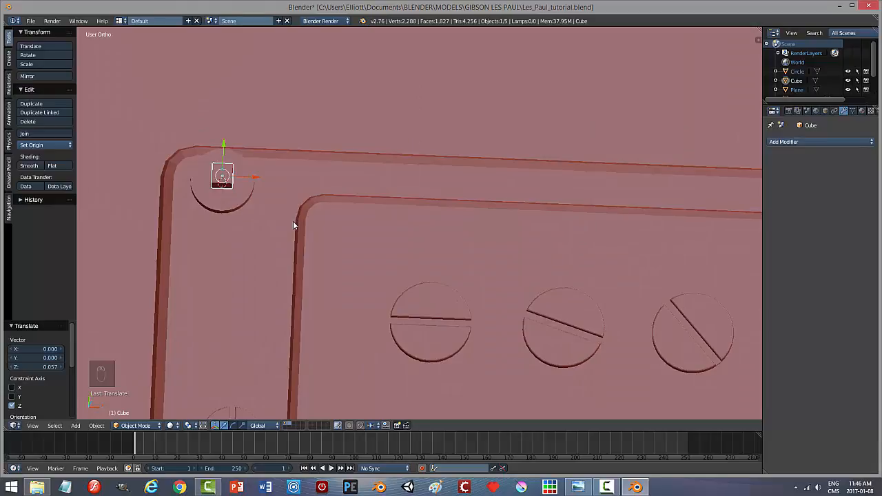
# In wireframe top view, scale the cube 2.126 along X and 0.379 along Y and nudge it along Y over the reference cross's horizontal slot
pyautogui.scroll(2, 289, 227)
pyautogui.moveTo(190, 224); pyautogui.dragTo(239, 253, button='middle')
pyautogui.press('KP_7')
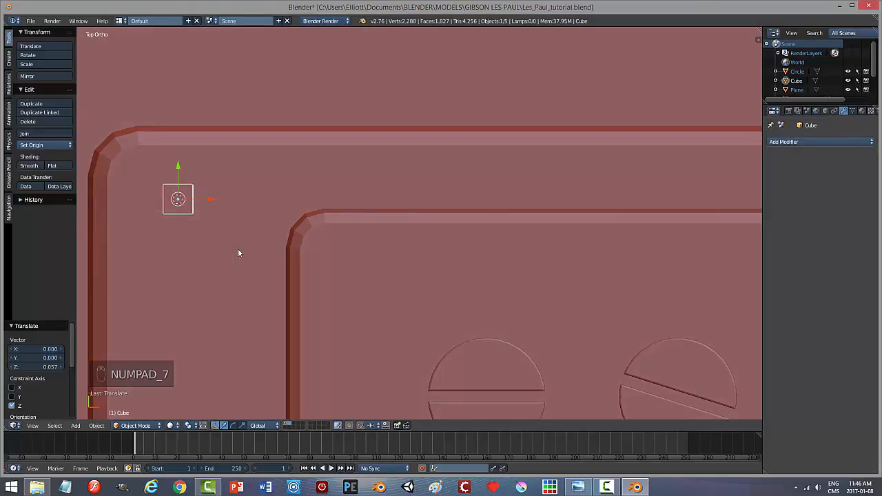
pyautogui.press('z')
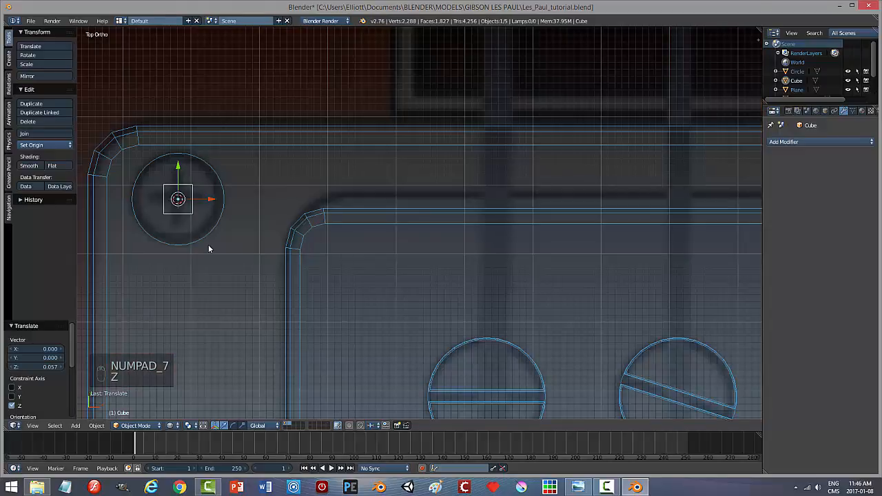
pyautogui.scroll(2, 209, 248)
pyautogui.keyDown('shift'); pyautogui.moveTo(200, 243); pyautogui.dragTo(414, 254, button='middle'); pyautogui.keyUp('shift')
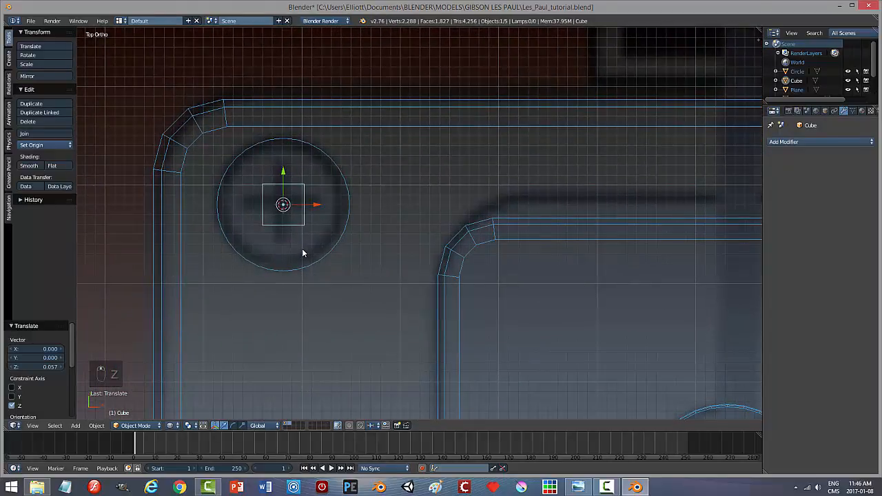
pyautogui.press('s')
pyautogui.press('x')
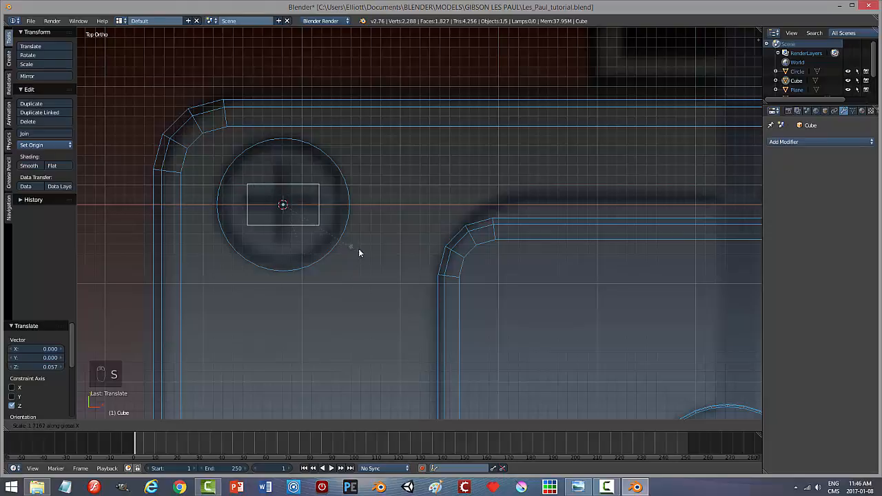
pyautogui.click(376, 249)
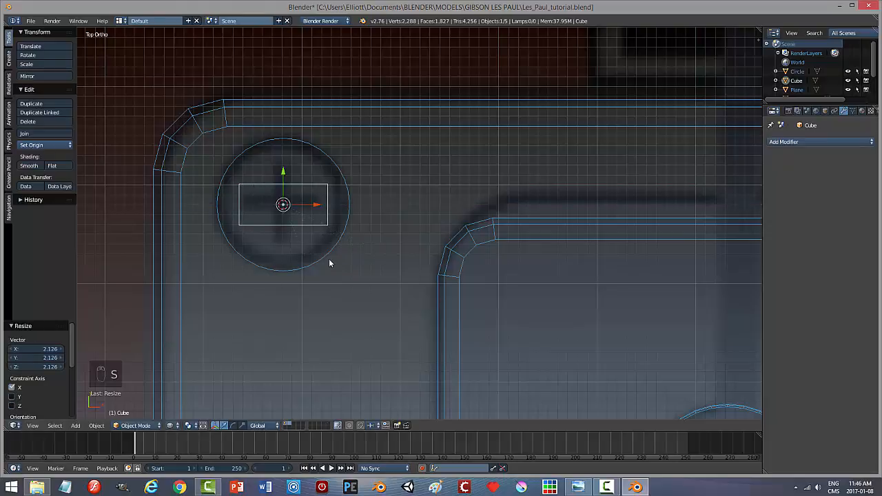
pyautogui.press('s')
pyautogui.press('y')
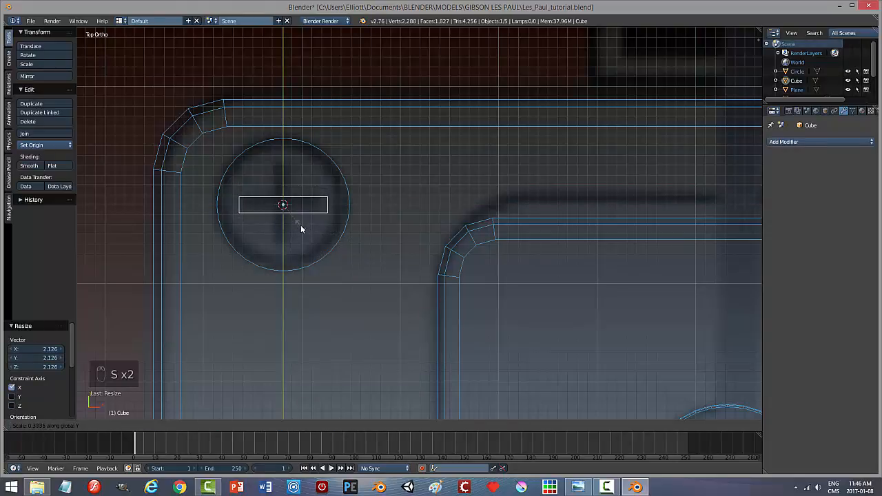
pyautogui.click(301, 226)
pyautogui.hotkey('ctrl', 'space')
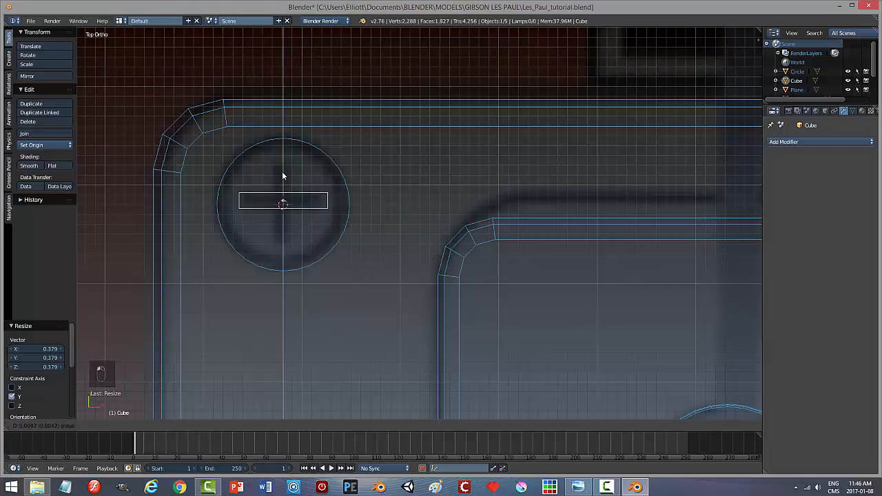
pyautogui.moveTo(282, 171); pyautogui.dragTo(282, 173)
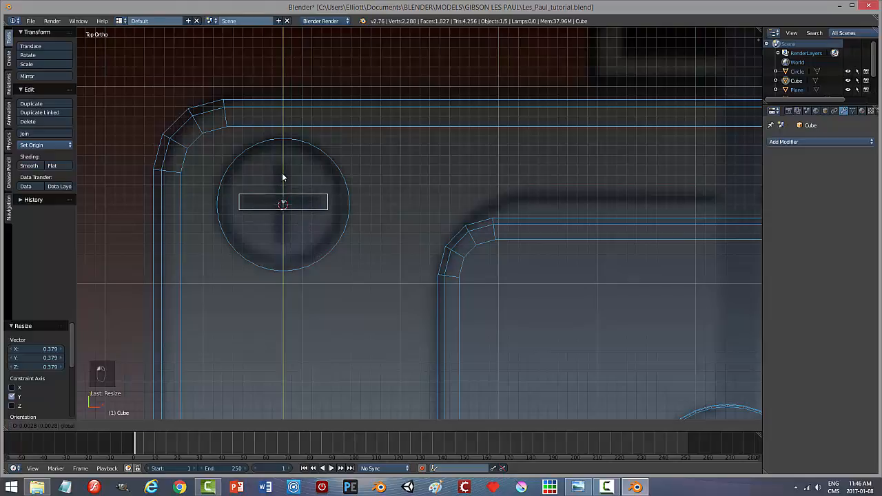
# Duplicate the horizontal bar in place and rotate the copy 90° to form a cross
pyautogui.hotkey('shift', 'd')
pyautogui.rightClick(384, 254)
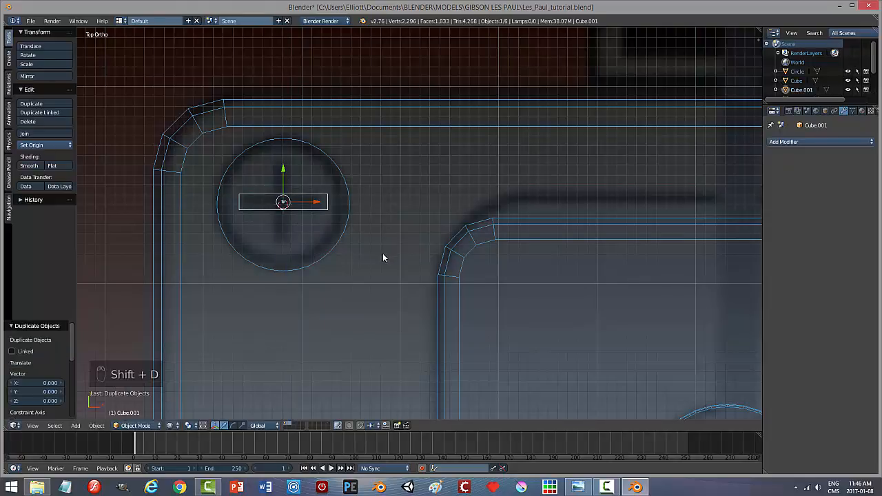
pyautogui.write('r90')
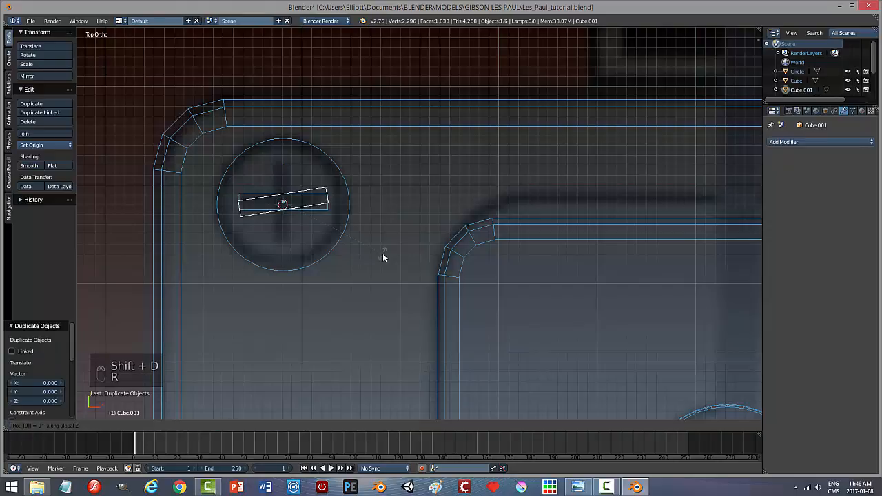
pyautogui.press('Return')
# Show the crossed bars above the corner screw head in solid shading
pyautogui.moveTo(368, 280); pyautogui.dragTo(354, 261, button='middle')
pyautogui.keyDown('shift'); pyautogui.rightClick(329, 179); pyautogui.keyUp('shift')
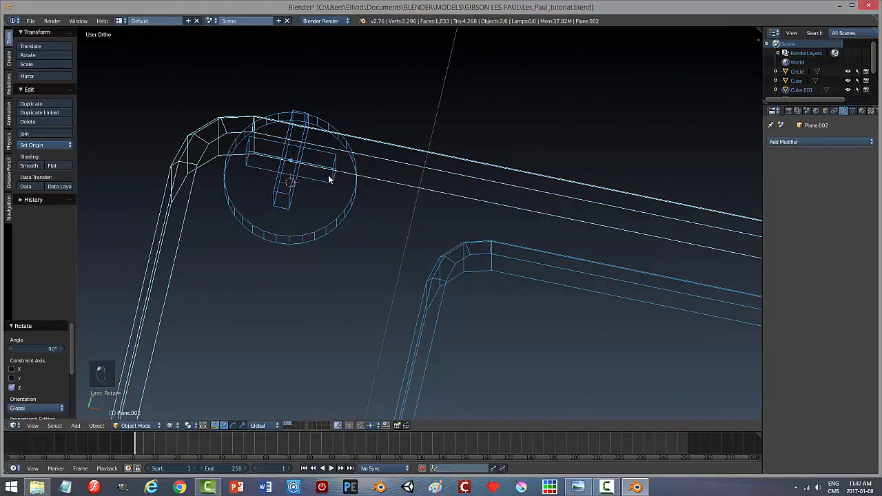
pyautogui.press('z')
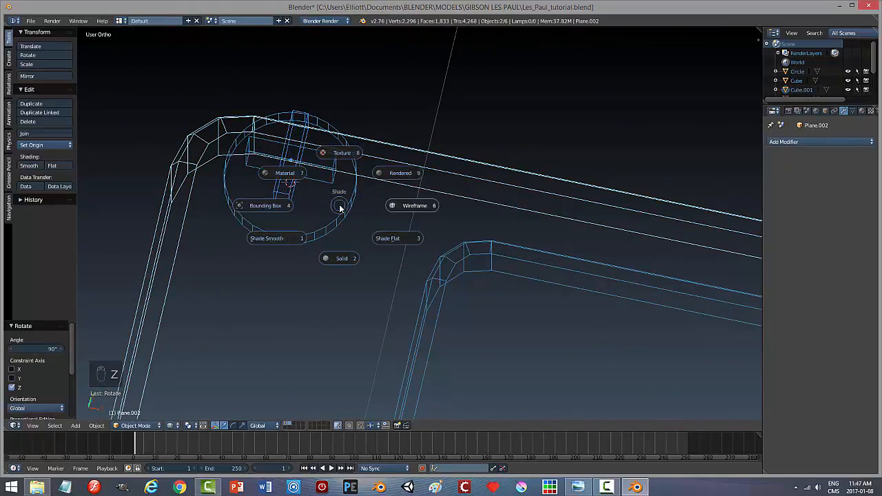
pyautogui.click(336, 259)
# Try to join the crossed bars with the current selection, and undo the join
pyautogui.keyDown('shift'); pyautogui.rightClick(307, 159); pyautogui.keyUp('shift')
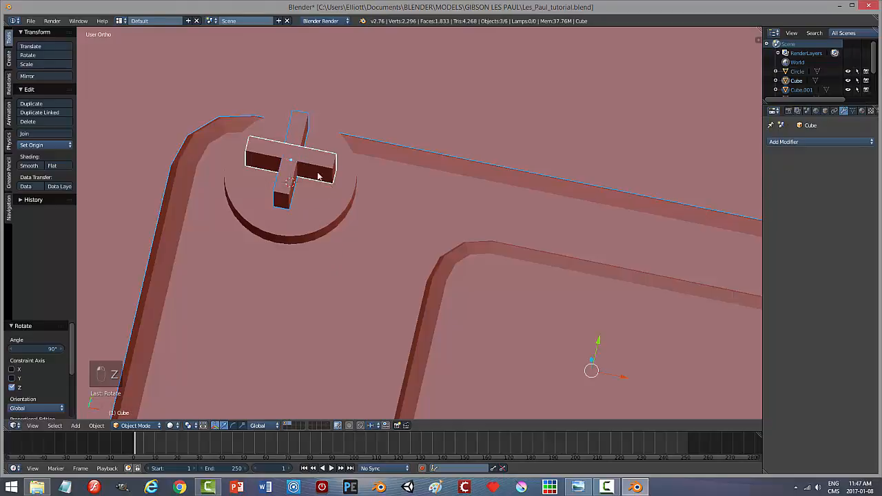
pyautogui.moveTo(315, 173); pyautogui.dragTo(345, 199, button='middle')
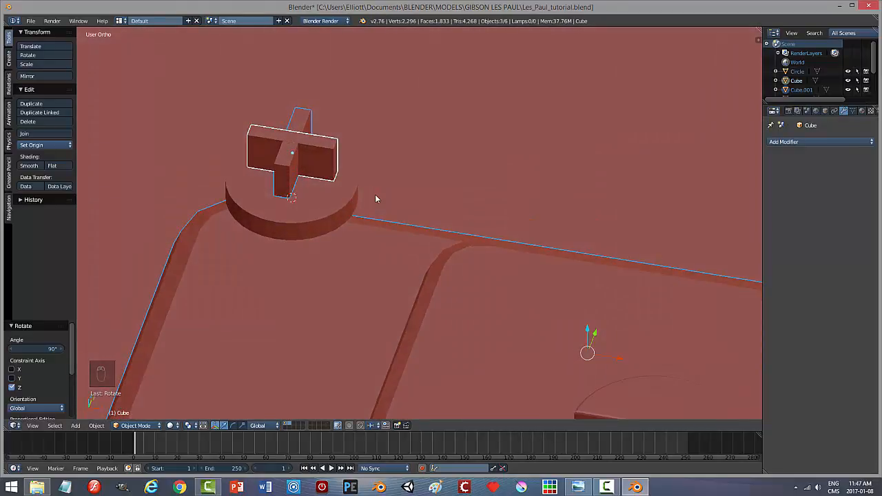
pyautogui.hotkey('ctrl', 'j')
pyautogui.press('Escape')
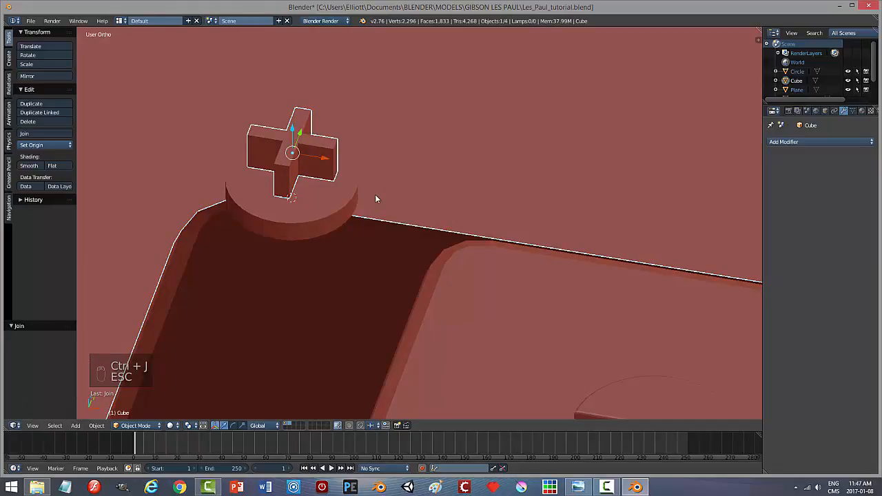
pyautogui.hotkey('ctrl', 'z')
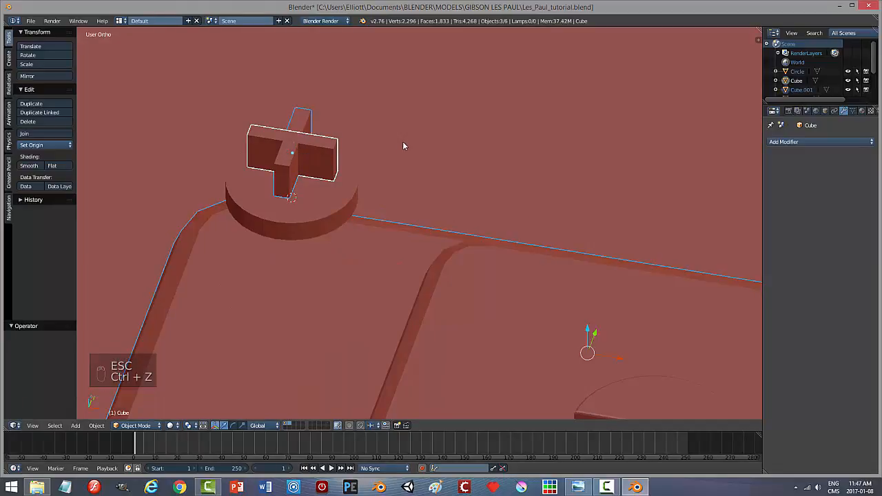
pyautogui.press('Escape')
# Clear the selection and join only the two crossed bars into one cross object
pyautogui.press('a')
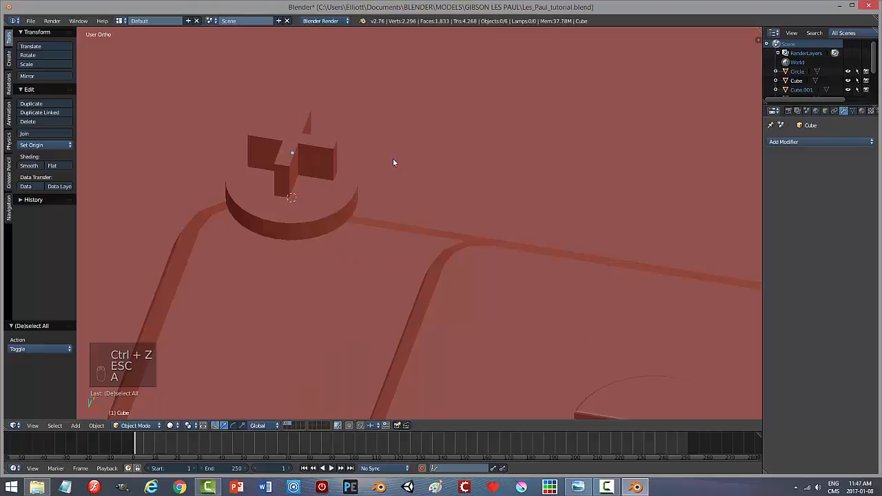
pyautogui.rightClick(317, 153)
pyautogui.keyDown('shift'); pyautogui.rightClick(287, 171); pyautogui.keyUp('shift')
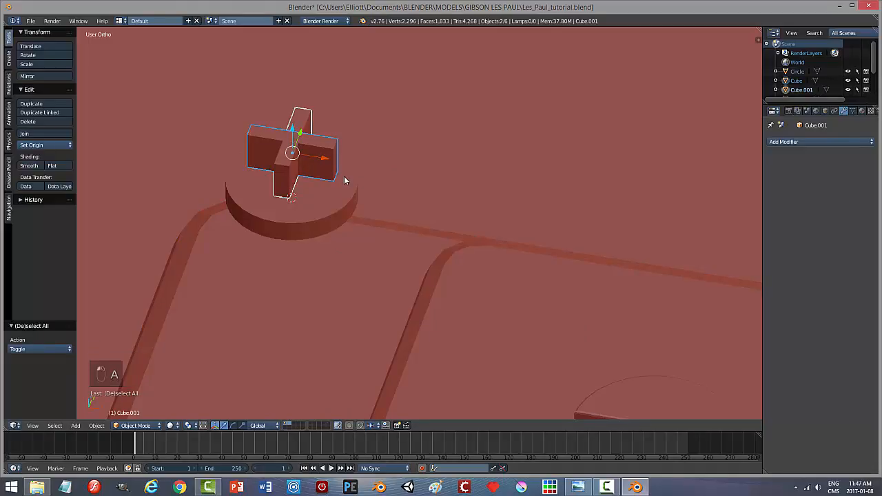
pyautogui.hotkey('ctrl', 'j')
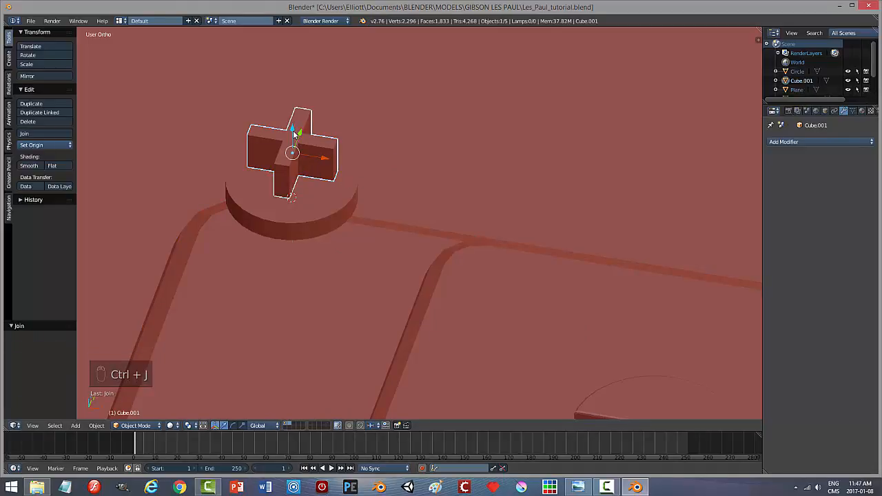
# Lower the cross about 0.029 along Z into the screw head, and raise it back about 0.007
pyautogui.moveTo(293, 133); pyautogui.dragTo(294, 155)
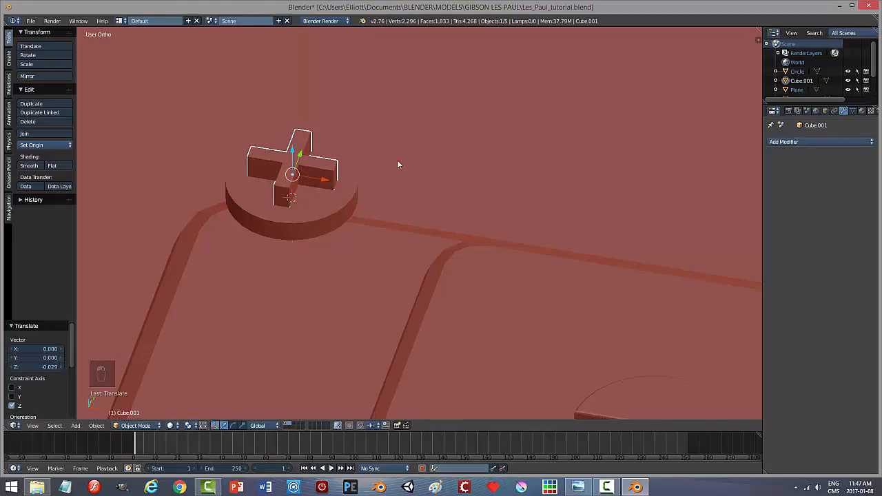
pyautogui.moveTo(398, 164); pyautogui.dragTo(409, 213, button='middle')
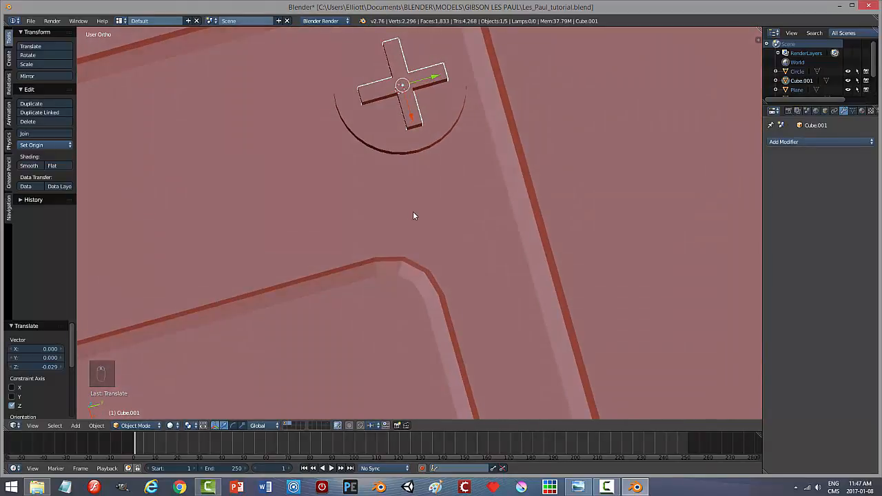
pyautogui.press('KP_7')
pyautogui.scroll(5, 365, 199)
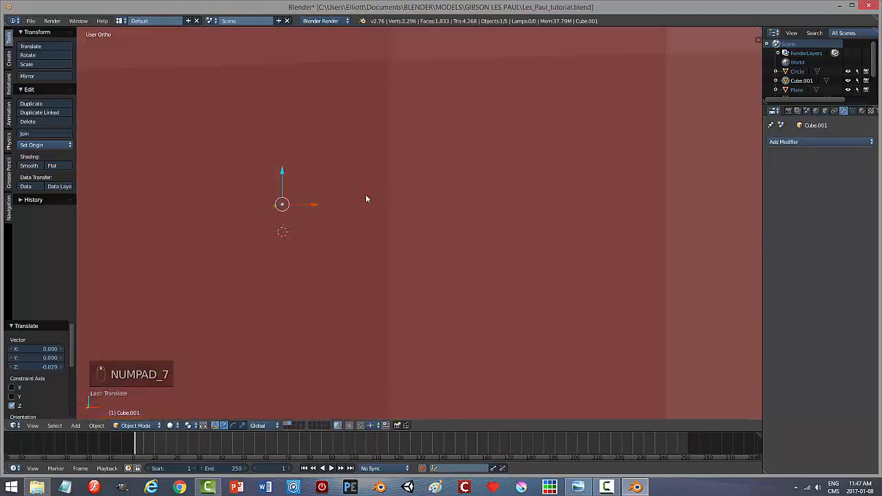
pyautogui.moveTo(366, 199); pyautogui.dragTo(403, 212, button='middle')
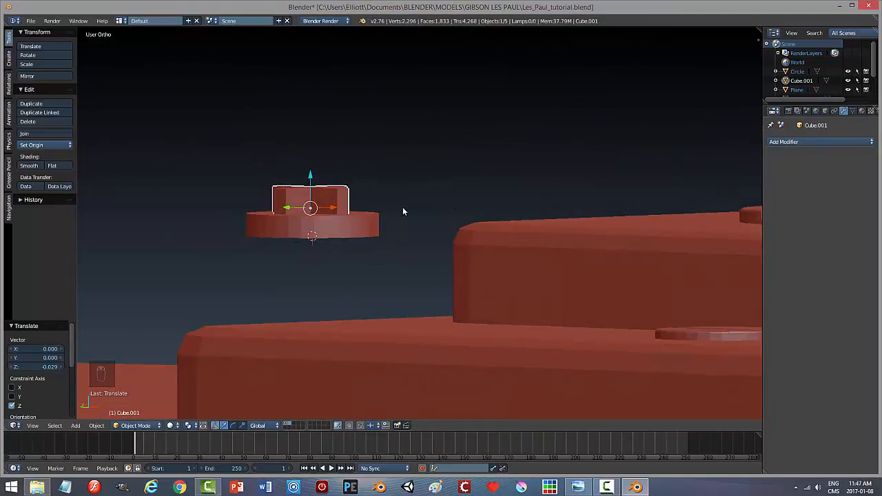
pyautogui.press('g')
pyautogui.press('z')
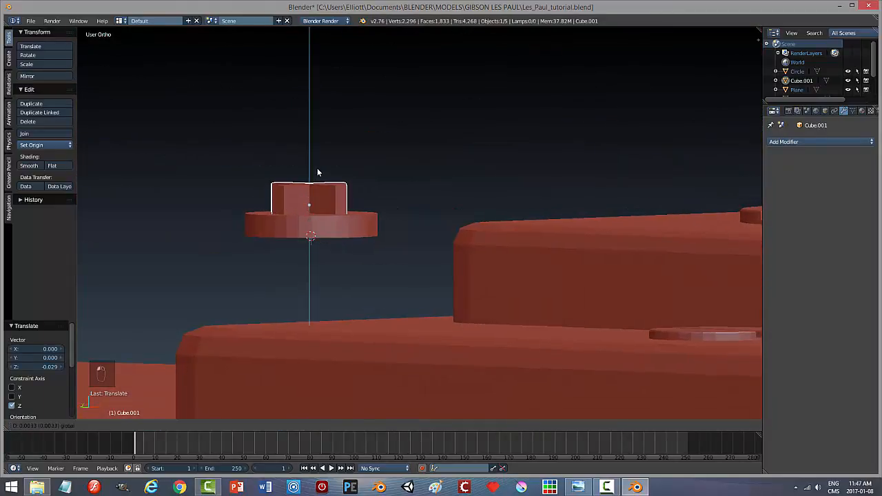
pyautogui.click(317, 165)
# Try subtracting the cross from the screw head with a Boolean Difference modifier, and remove the modifier
pyautogui.moveTo(467, 201); pyautogui.dragTo(406, 216, button='middle')
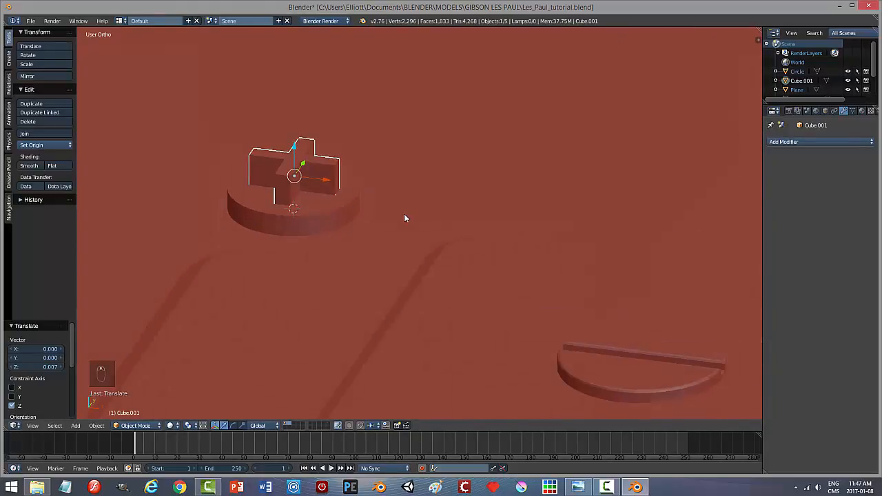
pyautogui.rightClick(345, 217)
pyautogui.click(794, 142)
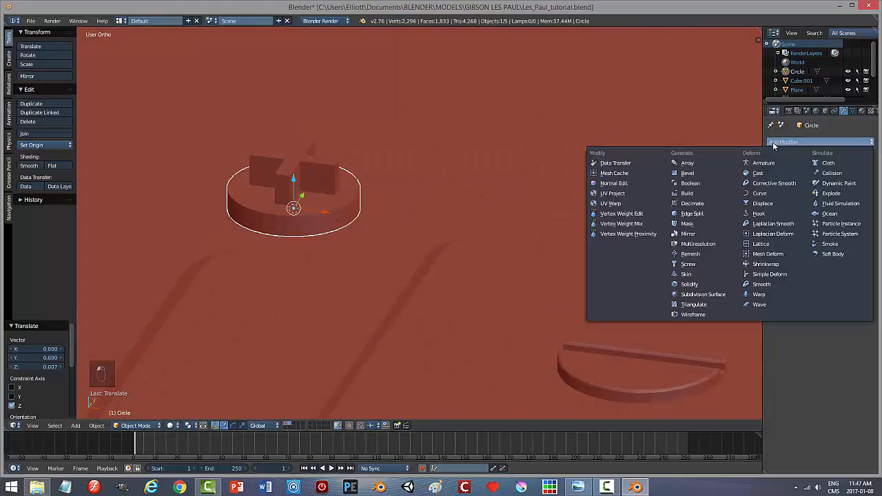
pyautogui.click(690, 183)
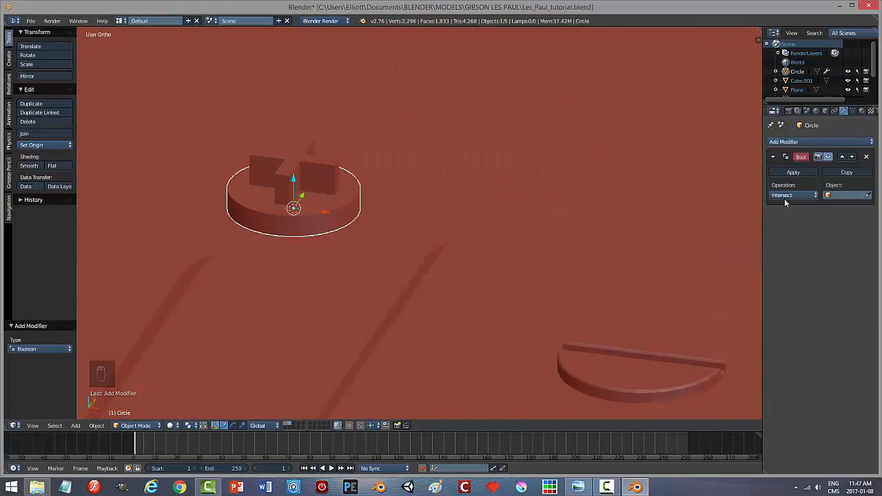
pyautogui.click(786, 196)
pyautogui.click(783, 163)
pyautogui.click(867, 195)
pyautogui.click(322, 176)
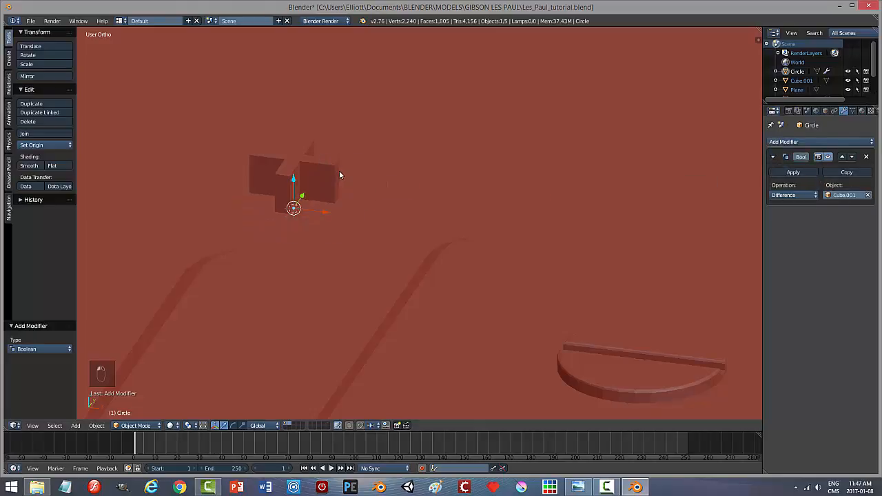
pyautogui.press('Escape')
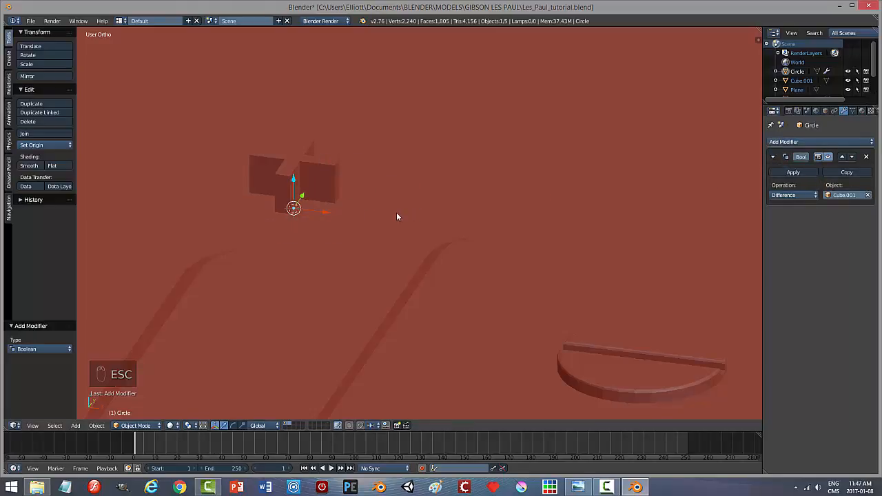
pyautogui.moveTo(395, 199); pyautogui.dragTo(381, 201, button='middle')
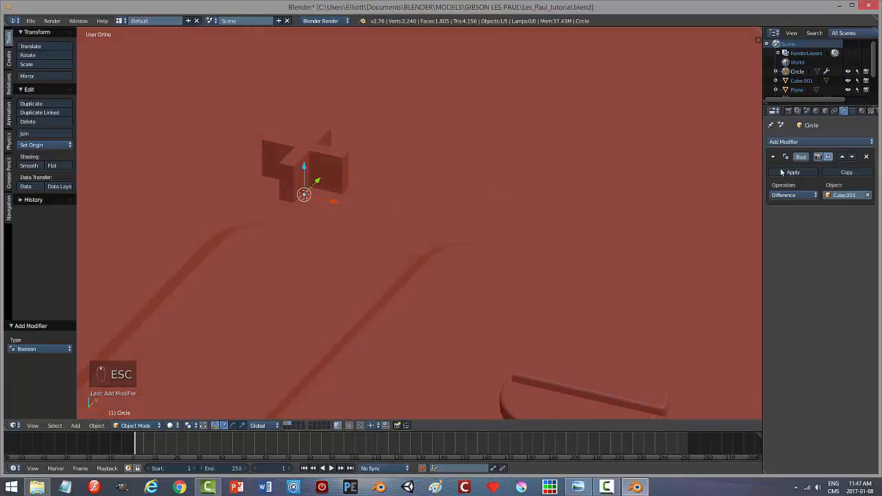
pyautogui.click(866, 156)
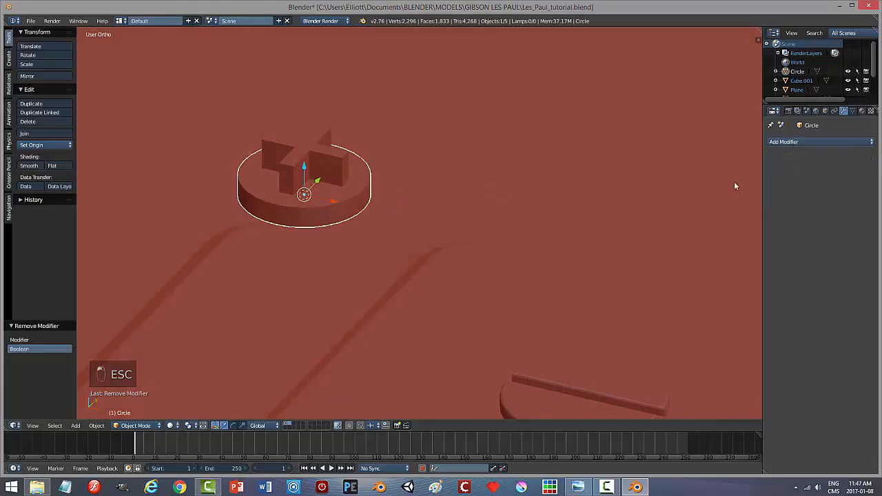
# Recalculate all of the screw head's face normals to point outside and return to Object Mode
pyautogui.click(336, 204)
pyautogui.click(426, 198)
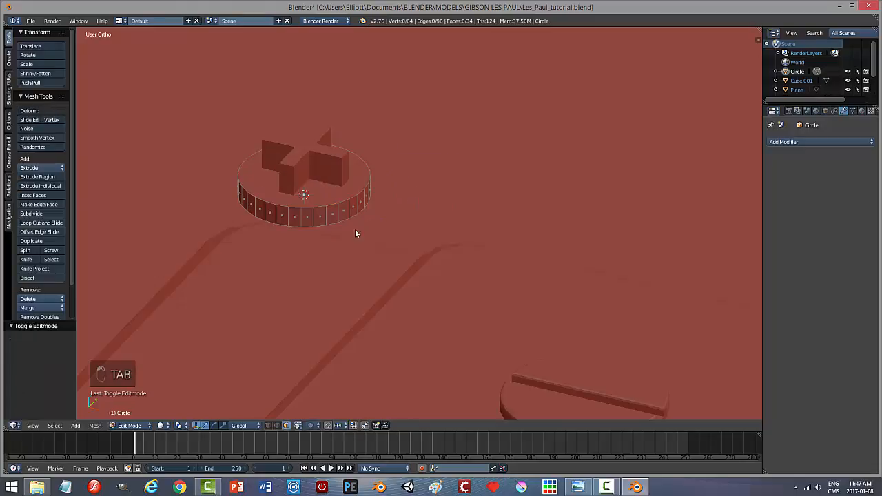
pyautogui.press('a')
pyautogui.press('a')
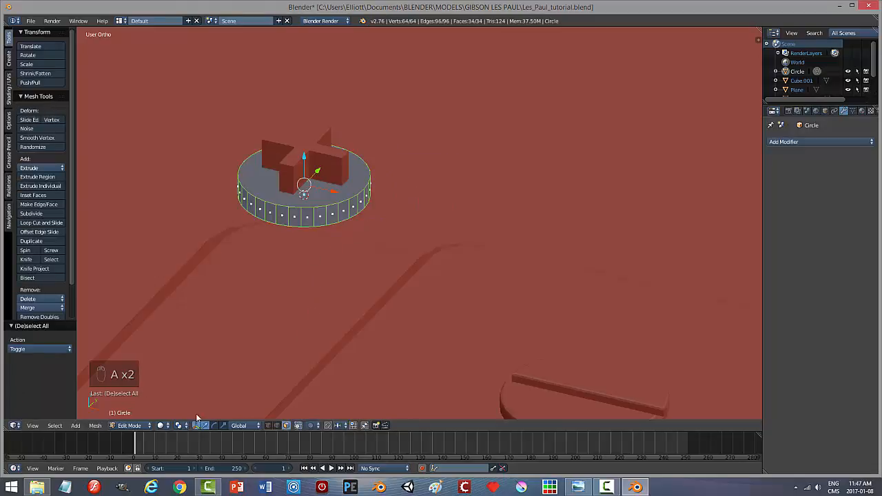
pyautogui.click(95, 425)
pyautogui.moveTo(126, 278)
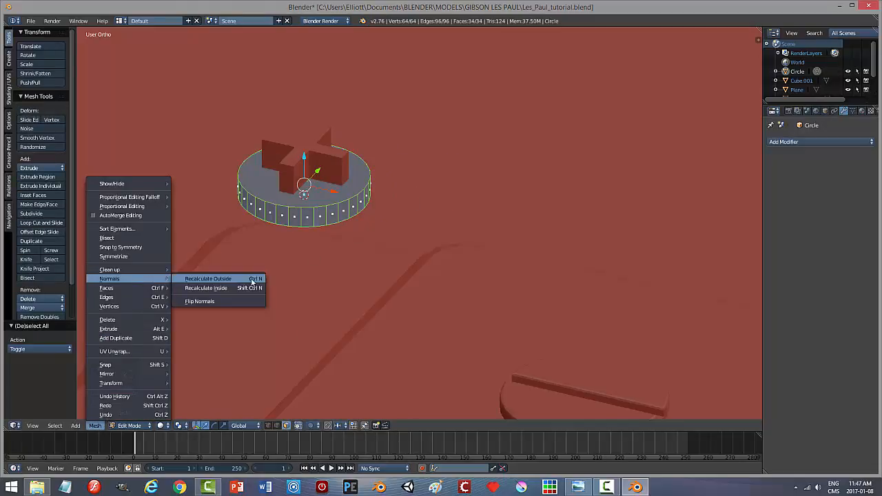
pyautogui.click(242, 279)
pyautogui.press('a')
pyautogui.press('Tab')
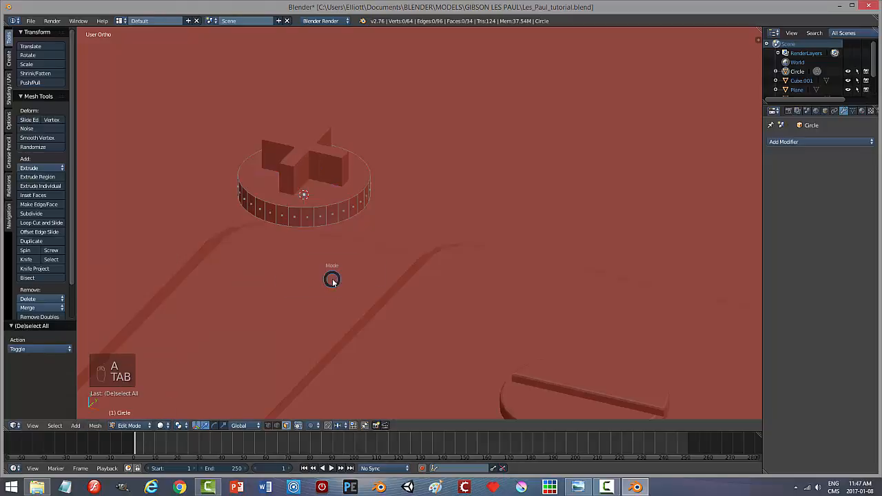
pyautogui.click(257, 280)
# Apply the screw head's rotation and scale
pyautogui.click(100, 426)
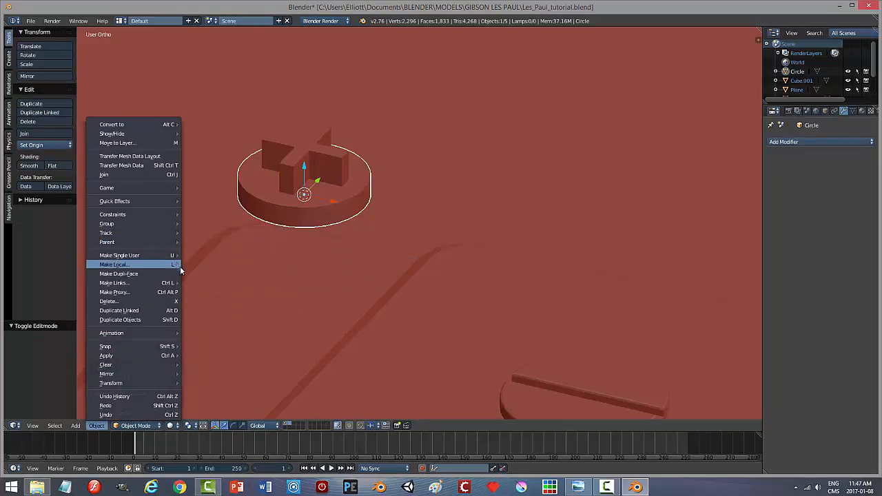
pyautogui.moveTo(131, 355)
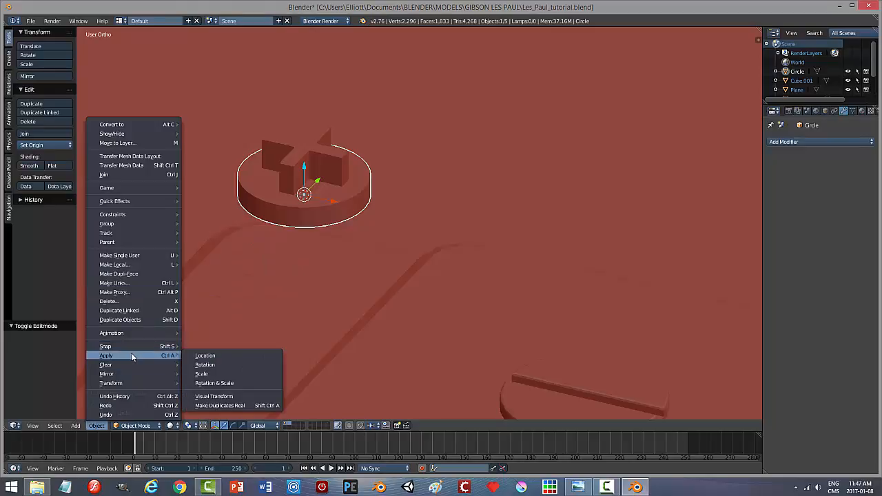
pyautogui.click(214, 383)
# Add a Boolean modifier to the screw head with the cross as its object, set it to Intersect and apply it
pyautogui.click(788, 142)
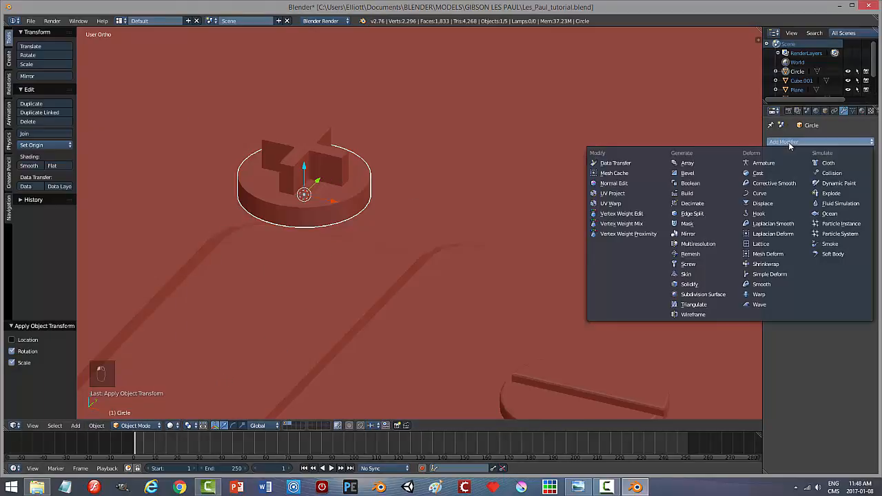
pyautogui.click(689, 178)
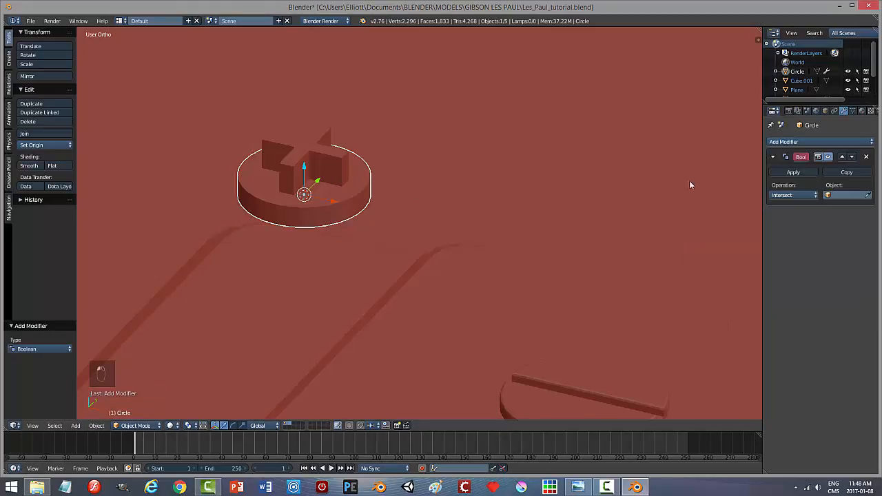
pyautogui.click(792, 195)
pyautogui.click(792, 166)
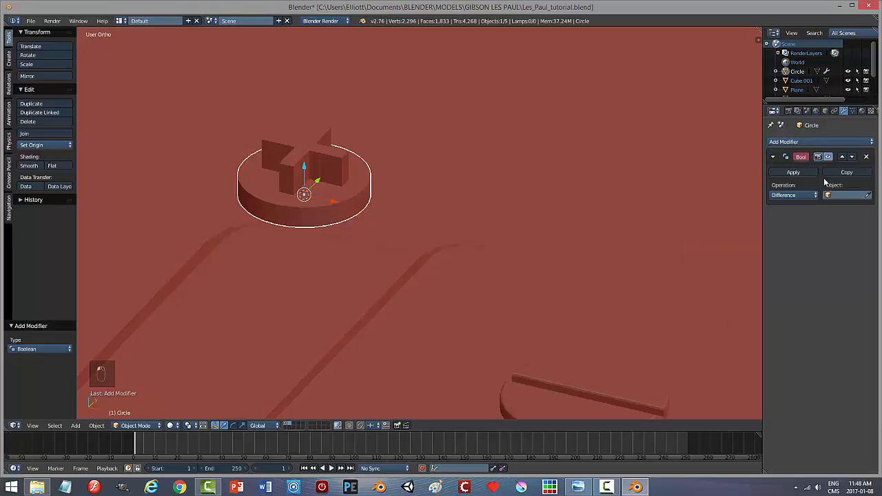
pyautogui.click(869, 196)
pyautogui.click(331, 164)
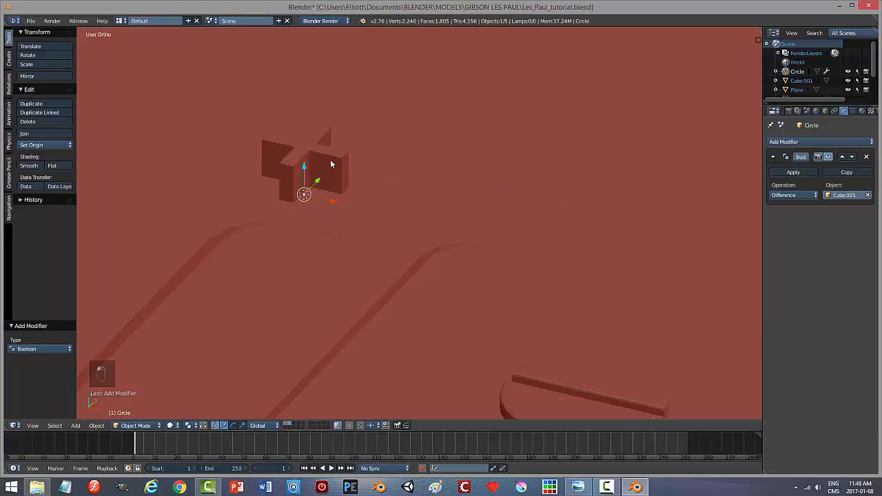
pyautogui.click(791, 195)
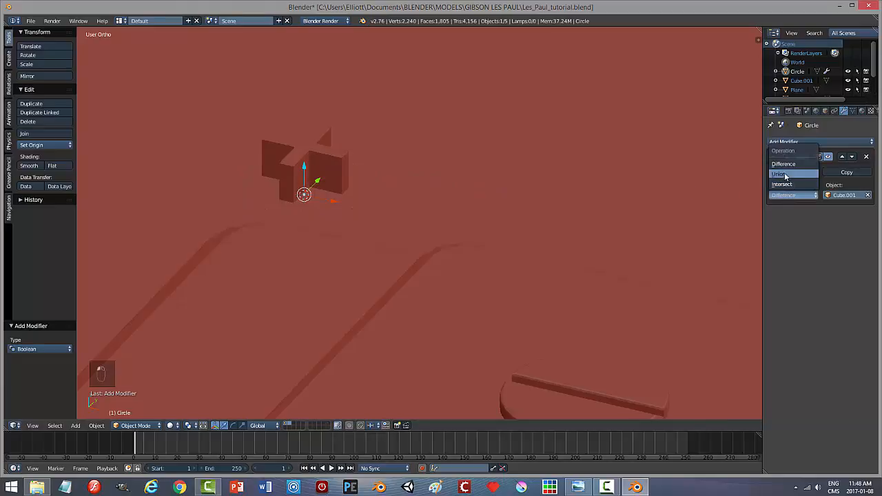
pyautogui.click(784, 186)
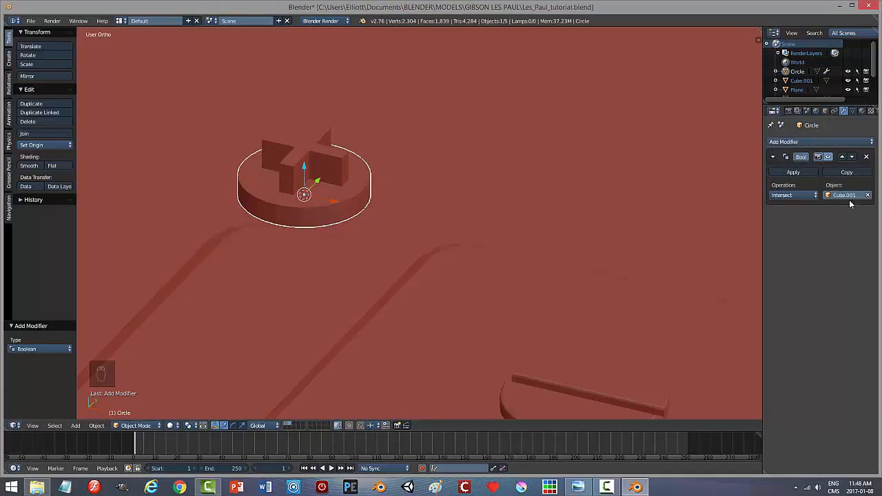
pyautogui.click(793, 173)
# Lift the cross off the screw head along Z to inspect the cut, and undo the move
pyautogui.rightClick(303, 141)
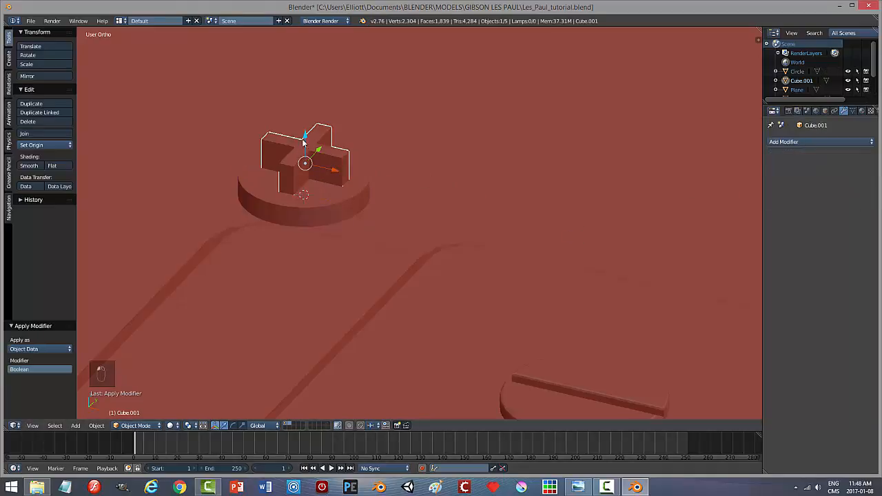
pyautogui.moveTo(304, 138); pyautogui.dragTo(304, 93)
pyautogui.moveTo(425, 149)
pyautogui.mouseDown(button='middle')
pyautogui.moveTo(407, 183)
pyautogui.moveTo(367, 174)
pyautogui.moveTo(425, 135)
pyautogui.moveTo(433, 171)
pyautogui.moveTo(433, 148)
pyautogui.mouseUp(button='middle')
pyautogui.hotkey('ctrl', 'z')
pyautogui.hotkey('ctrl', 'z')
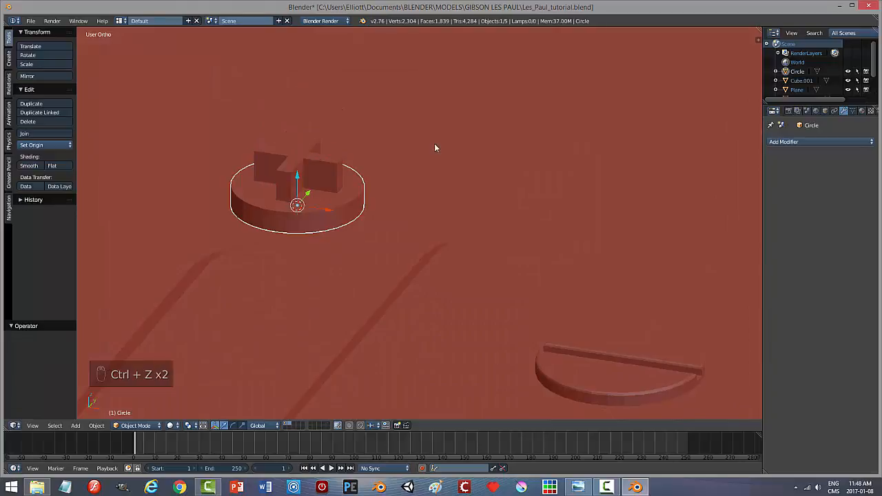
# Undo the applied Boolean, remove the modifier from the screw head, and lift the cross along Z until it clears the head
pyautogui.hotkey('ctrl', 'z')
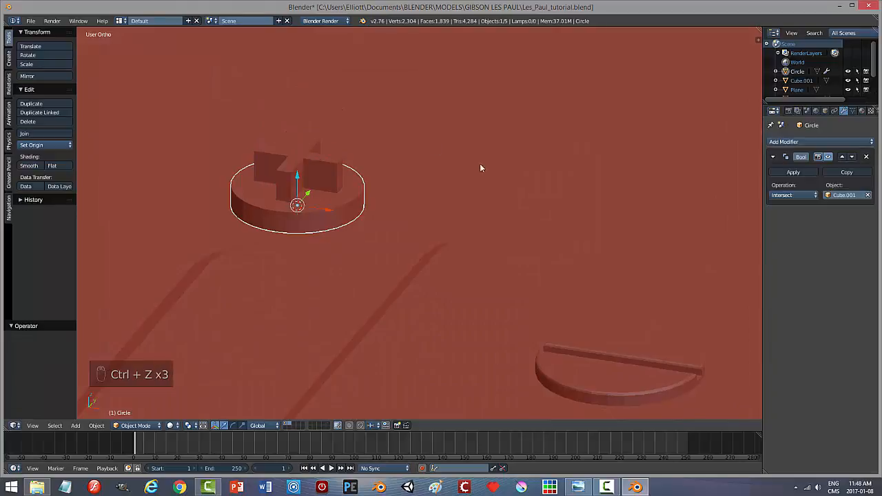
pyautogui.click(867, 158)
pyautogui.rightClick(308, 165)
pyautogui.press('g')
pyautogui.press('z')
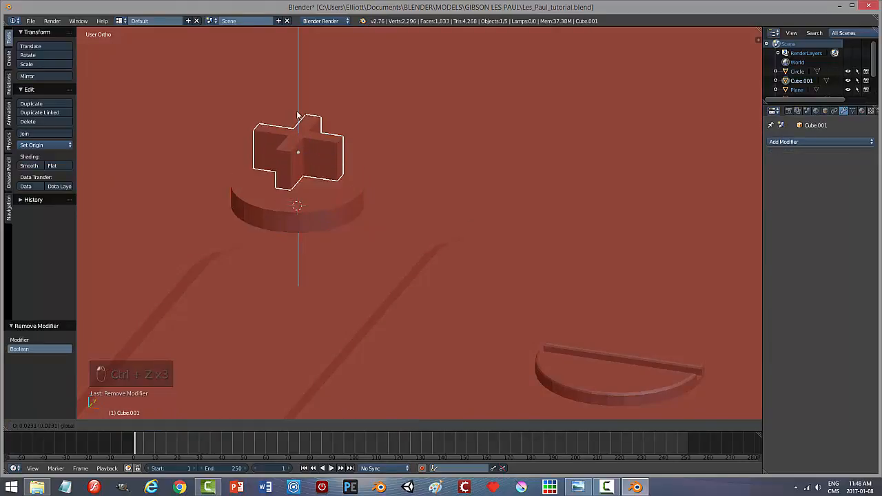
pyautogui.click(347, 123)
# Recalculate all of the cross's face normals to point outside and return to Object Mode
pyautogui.press('Tab')
pyautogui.click(421, 122)
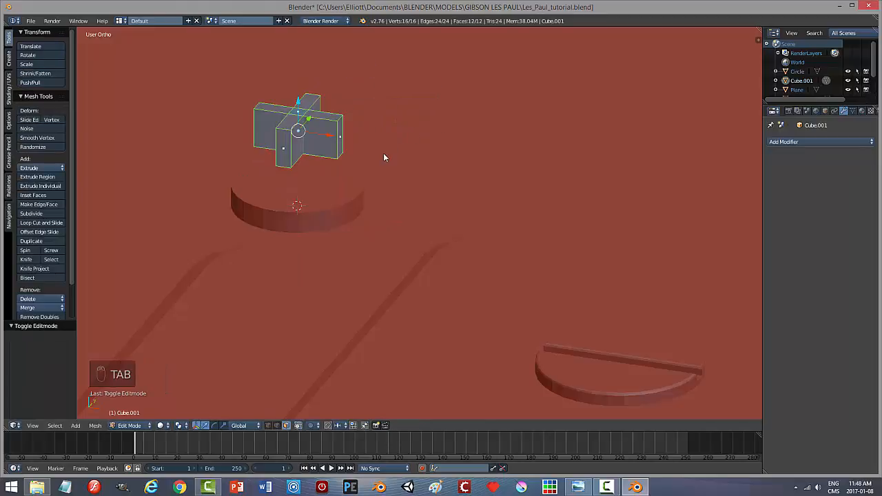
pyautogui.press('a')
pyautogui.press('a')
pyautogui.press('a')
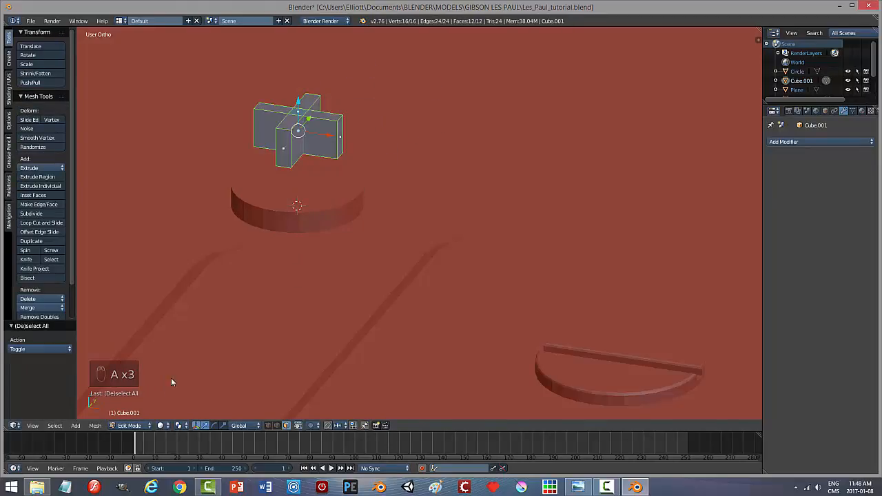
pyautogui.click(101, 427)
pyautogui.moveTo(126, 276)
pyautogui.click(196, 278)
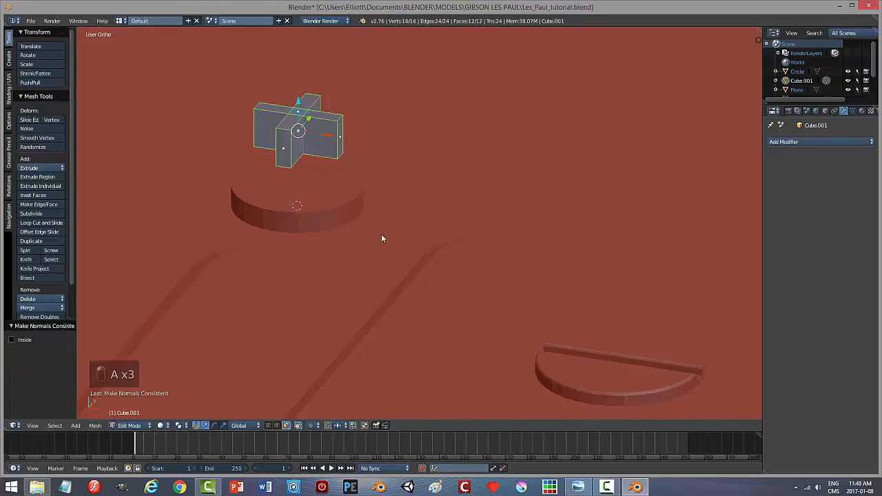
pyautogui.press('a')
pyautogui.press('Tab')
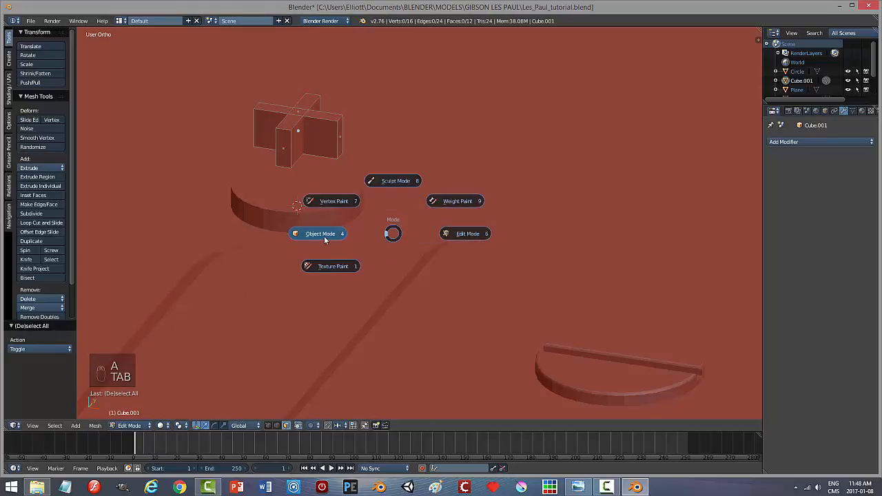
pyautogui.click(391, 235)
# Apply the cross's rotation and scale
pyautogui.click(97, 426)
pyautogui.moveTo(121, 357)
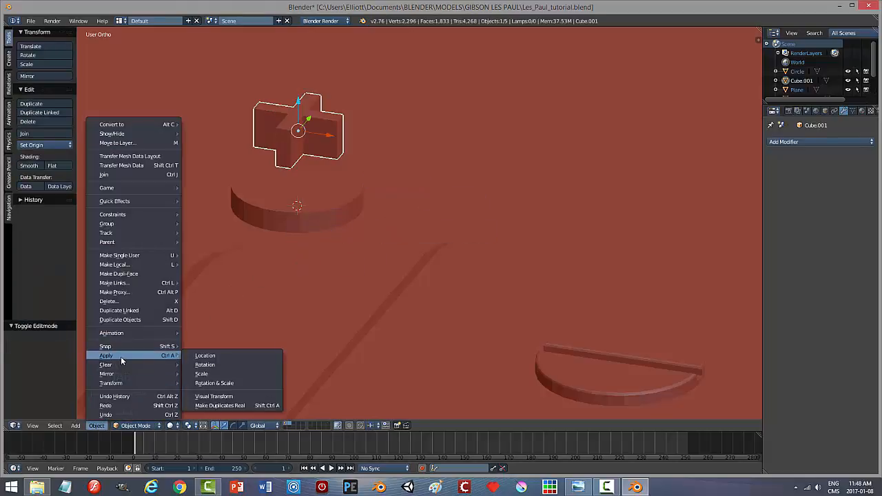
pyautogui.click(213, 384)
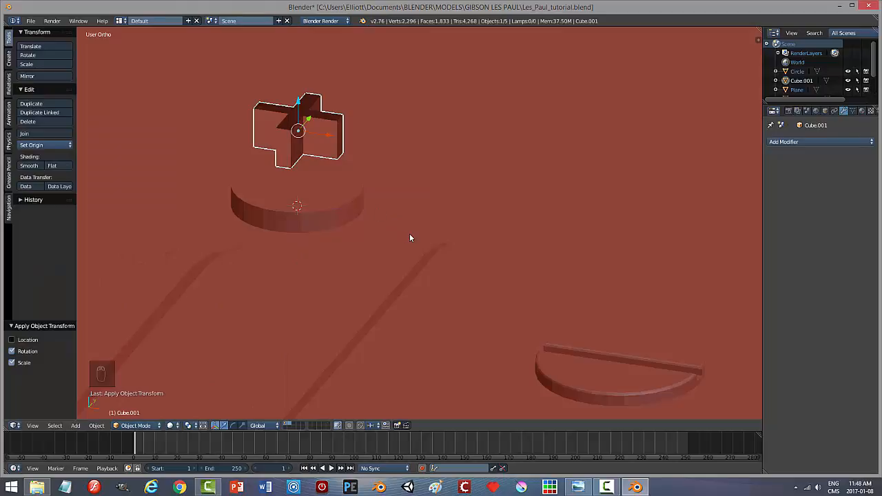
# Recalculate the cross's normals to the outside again for its whole mesh, then leave Edit Mode
pyautogui.press('Tab')
pyautogui.click(479, 240)
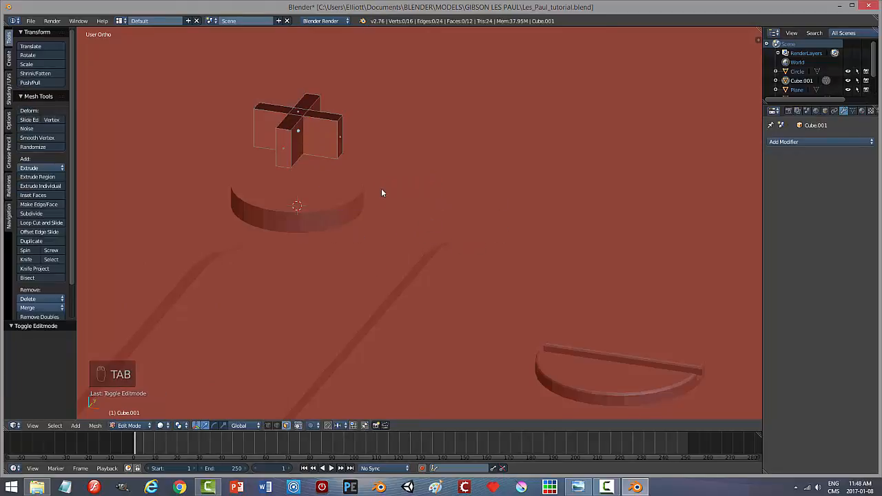
pyautogui.press('a')
pyautogui.press('a')
pyautogui.click(95, 425)
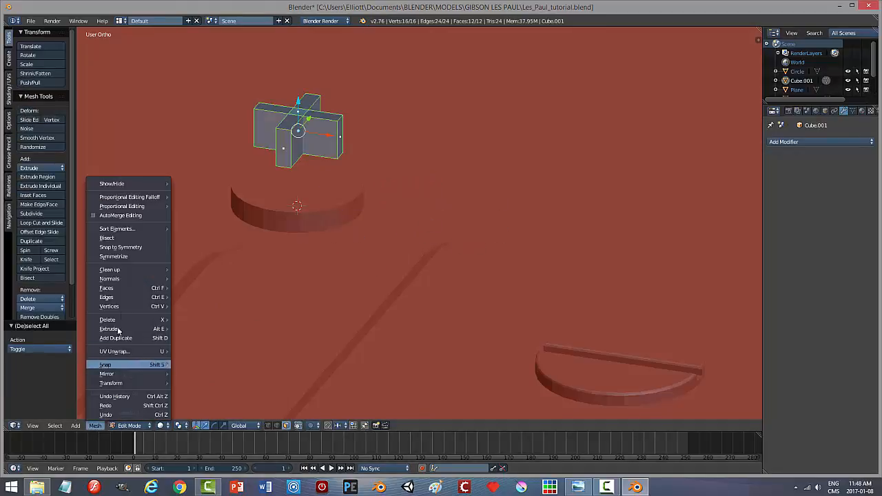
pyautogui.moveTo(127, 279)
pyautogui.click(208, 278)
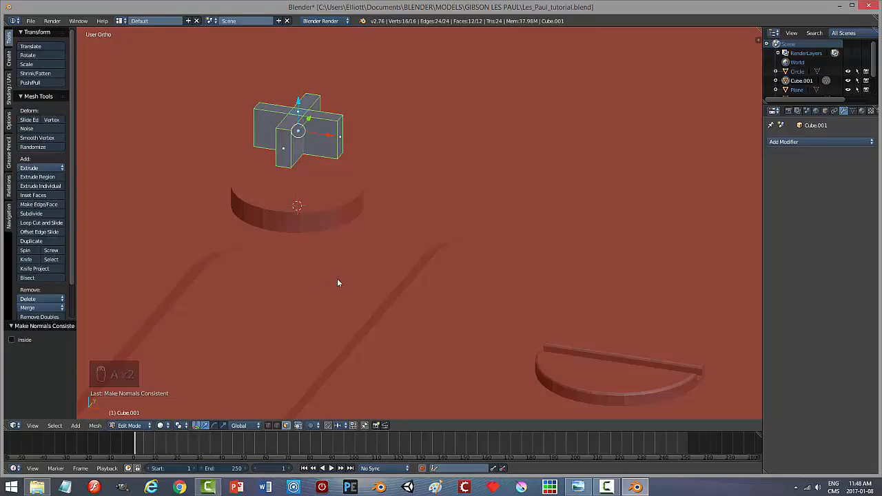
pyautogui.press('a')
pyautogui.press('Tab')
pyautogui.click(270, 280)
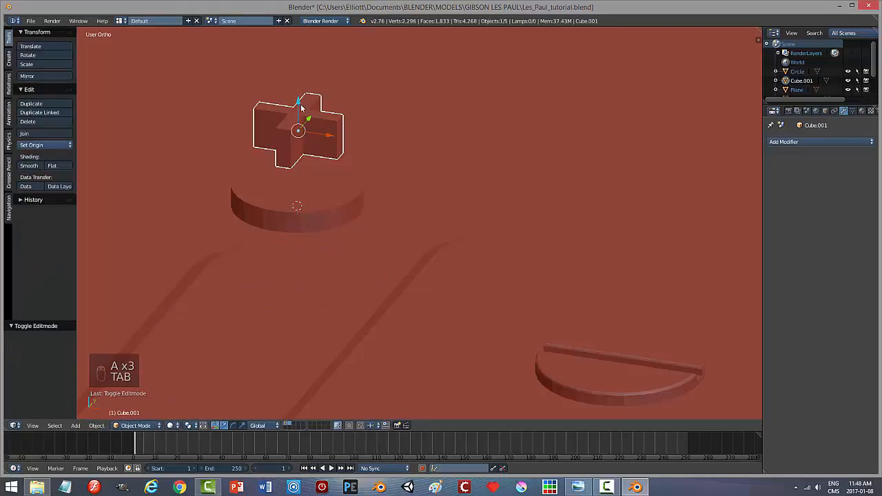
# Lower the cross 0.048 along Z into the screw head and cut it out of the head with an applied Boolean Difference modifier
pyautogui.moveTo(301, 107); pyautogui.dragTo(301, 152)
pyautogui.rightClick(316, 212)
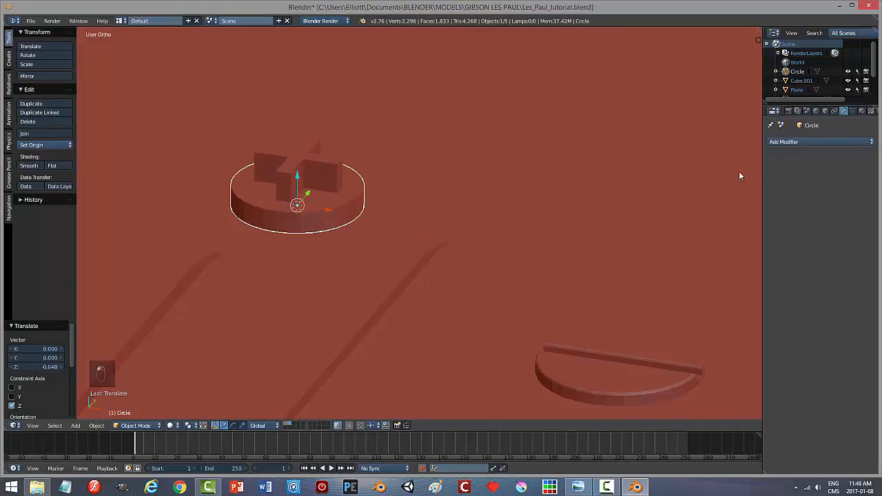
pyautogui.click(770, 143)
pyautogui.click(691, 173)
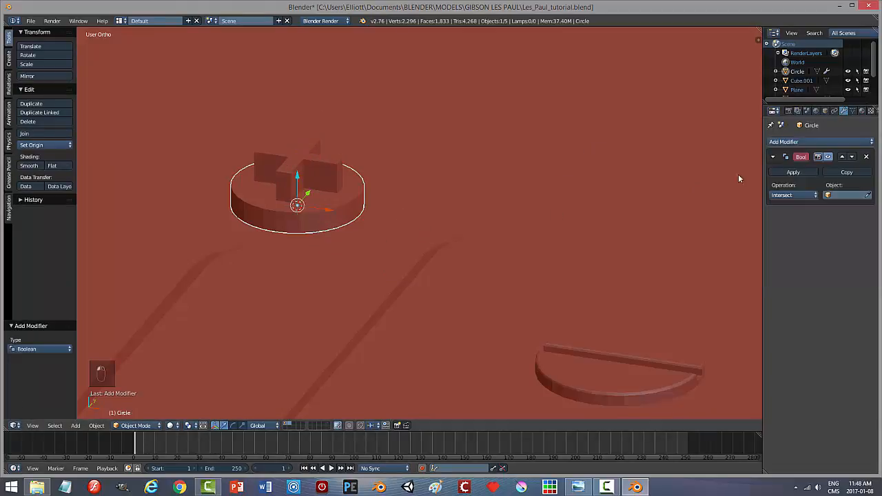
pyautogui.click(793, 195)
pyautogui.click(785, 163)
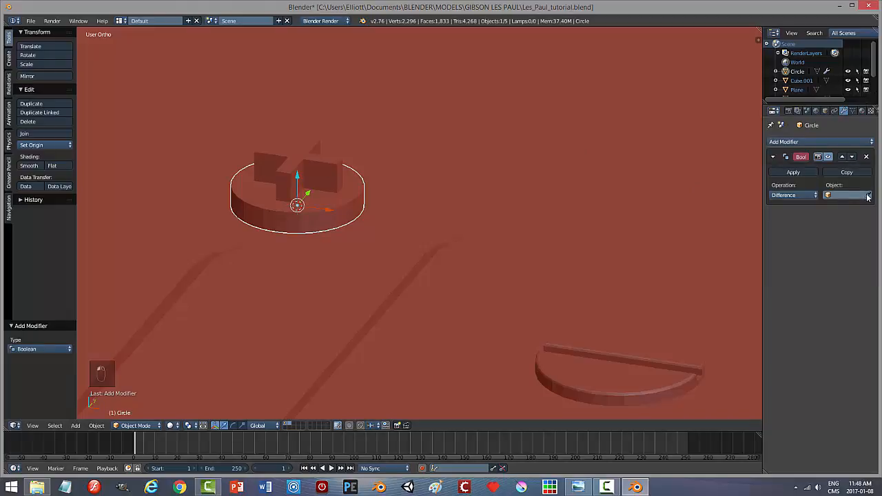
pyautogui.click(867, 197)
pyautogui.click(338, 177)
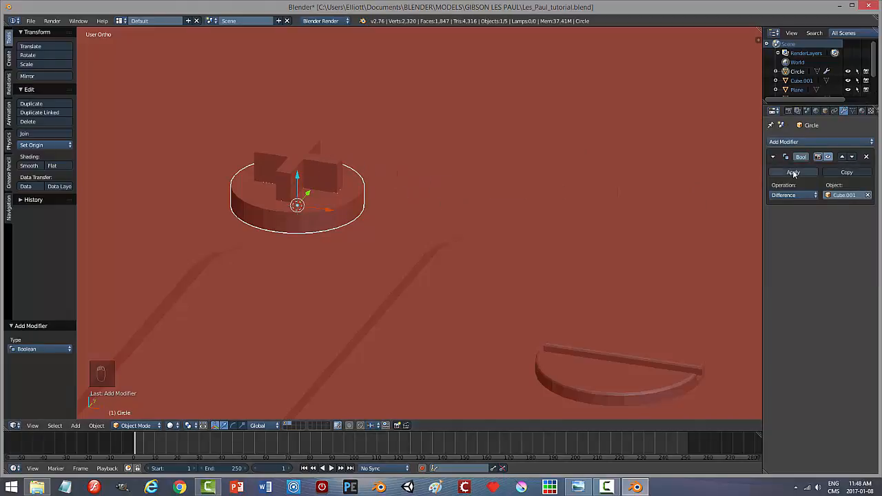
pyautogui.click(794, 173)
# Lift the cross 0.071 off the screw head along Z and delete it
pyautogui.rightClick(318, 168)
pyautogui.moveTo(296, 148); pyautogui.dragTo(298, 86)
pyautogui.moveTo(400, 156)
pyautogui.mouseDown(button='middle')
pyautogui.moveTo(396, 172)
pyautogui.moveTo(401, 144)
pyautogui.mouseUp(button='middle')
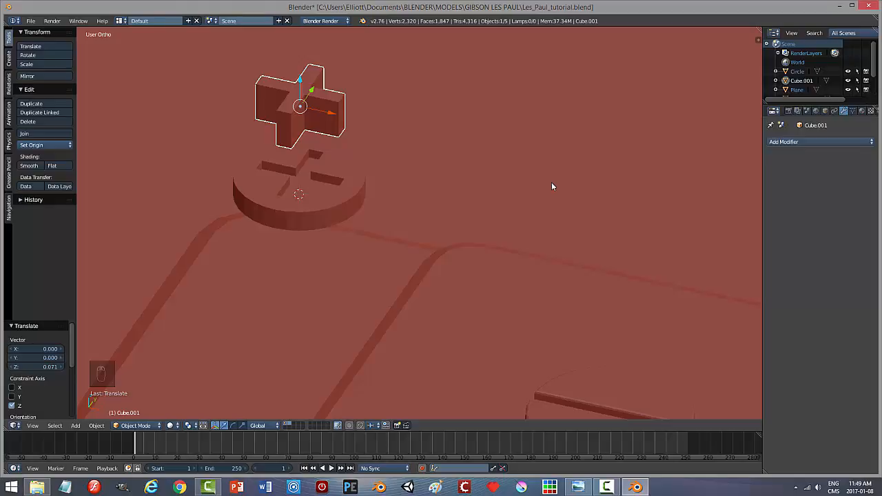
pyautogui.press('x')
pyautogui.click(480, 196)
# In Edit Mode with edge selection, select the screw head's full top rim and the upper edge loop of its cross slot
pyautogui.rightClick(335, 197)
pyautogui.press('Tab')
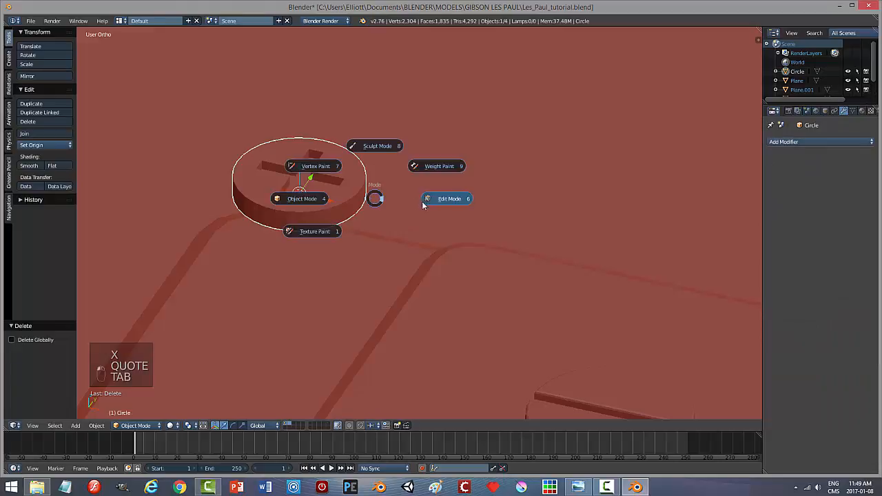
pyautogui.click(436, 199)
pyautogui.moveTo(360, 235); pyautogui.dragTo(321, 221, button='middle')
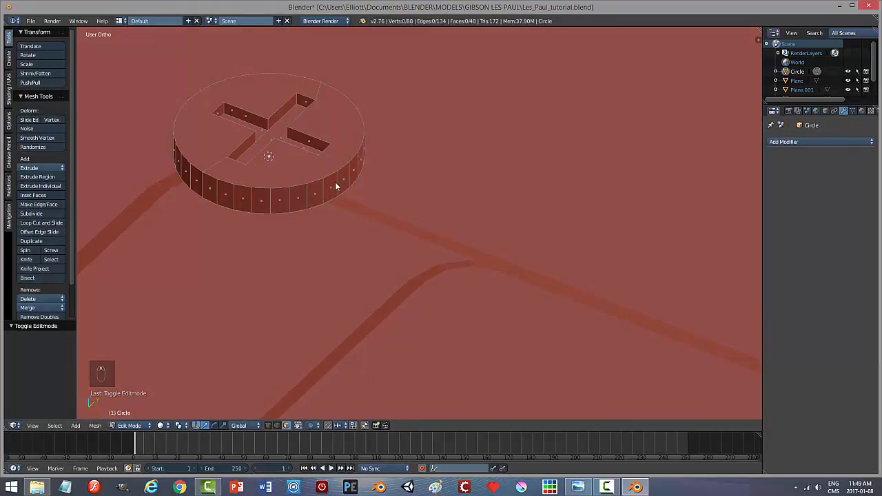
pyautogui.hotkey('ctrl', 'Tab')
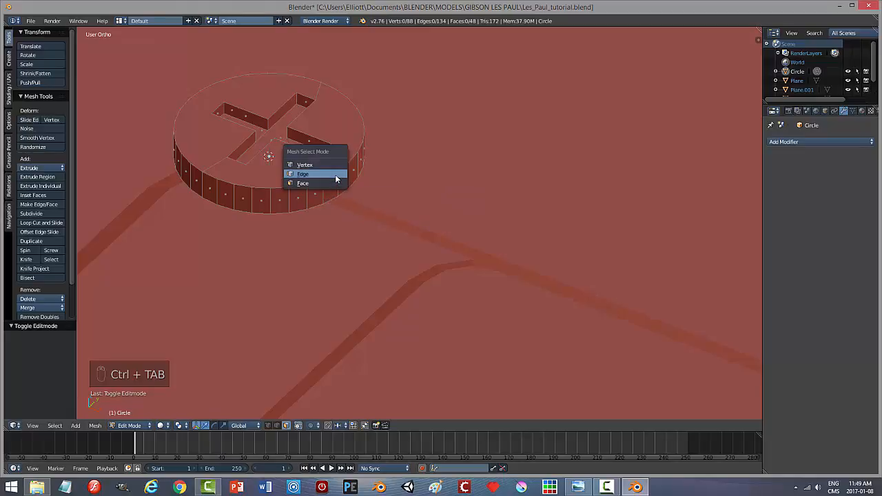
pyautogui.click(335, 174)
pyautogui.keyDown('alt'); pyautogui.click(330, 175); pyautogui.keyUp('alt')
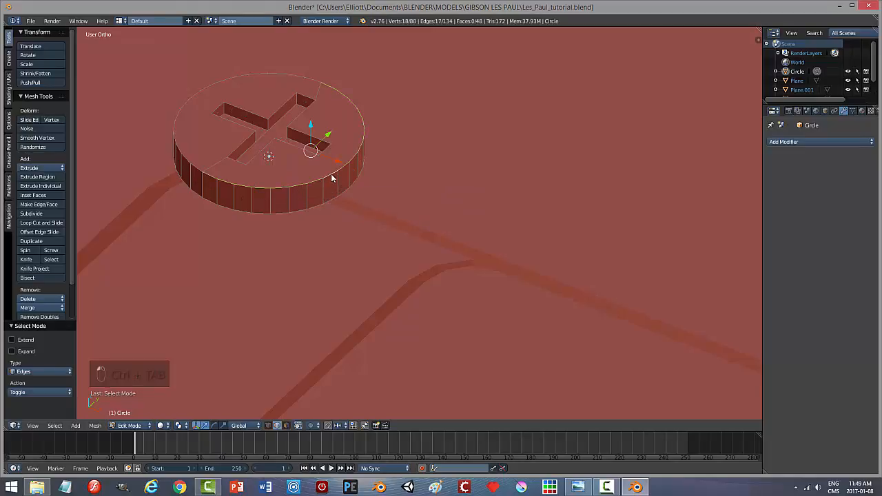
pyautogui.keyDown('alt'); pyautogui.click(308, 179); pyautogui.keyUp('alt')
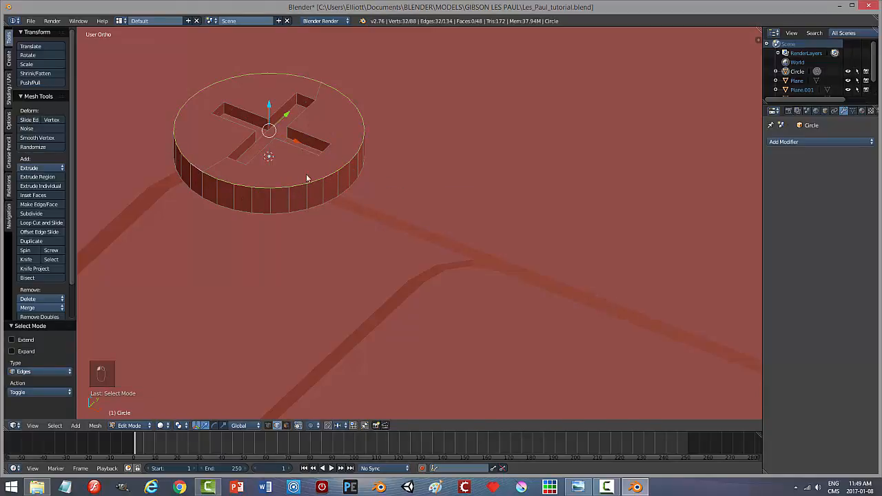
pyautogui.keyDown('alt'); pyautogui.keyDown('shift'); pyautogui.click(295, 119); pyautogui.keyUp('shift'); pyautogui.keyUp('alt')
pyautogui.keyDown('alt'); pyautogui.keyDown('shift'); pyautogui.click(309, 99); pyautogui.keyUp('shift'); pyautogui.keyUp('alt')
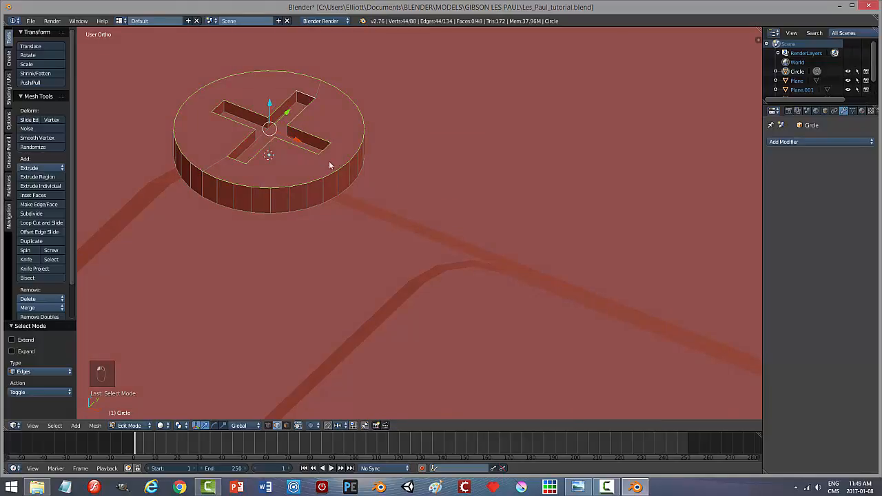
# Bevel the selected rim and slot edges by 0.002 with 2 segments, return to Object Mode and save the file
pyautogui.moveTo(472, 214)
pyautogui.mouseDown(button='middle')
pyautogui.moveTo(459, 195)
pyautogui.moveTo(475, 210)
pyautogui.mouseUp(button='middle')
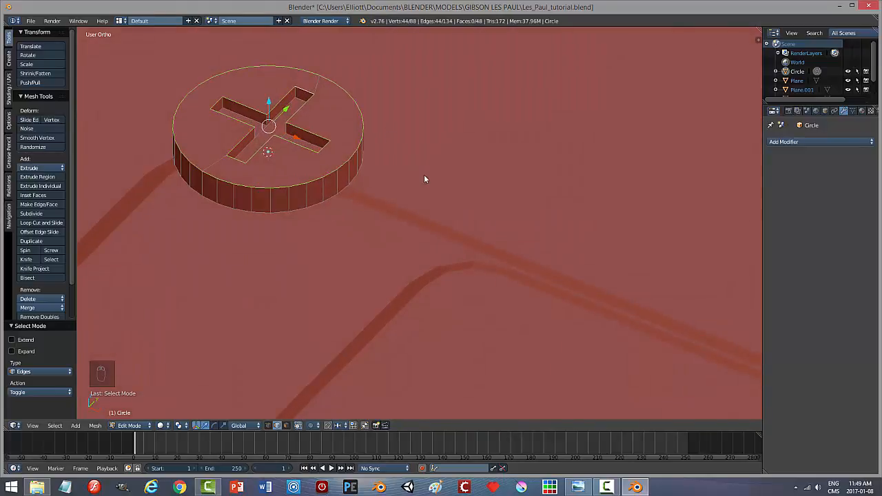
pyautogui.hotkey('ctrl', 'b')
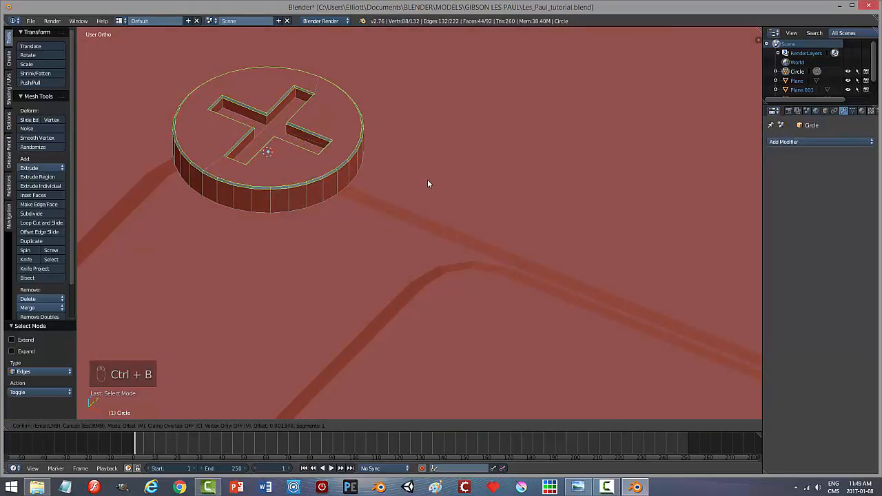
pyautogui.click(427, 183)
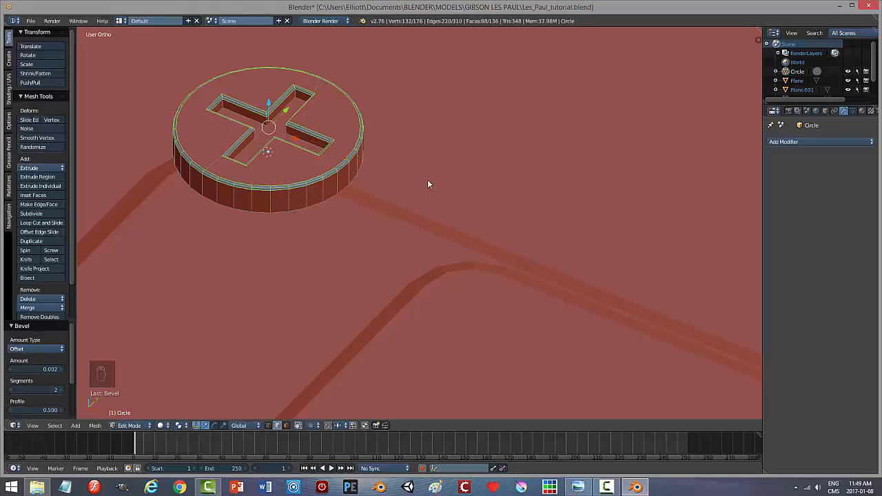
pyautogui.press('a')
pyautogui.press('Tab')
pyautogui.click(364, 182)
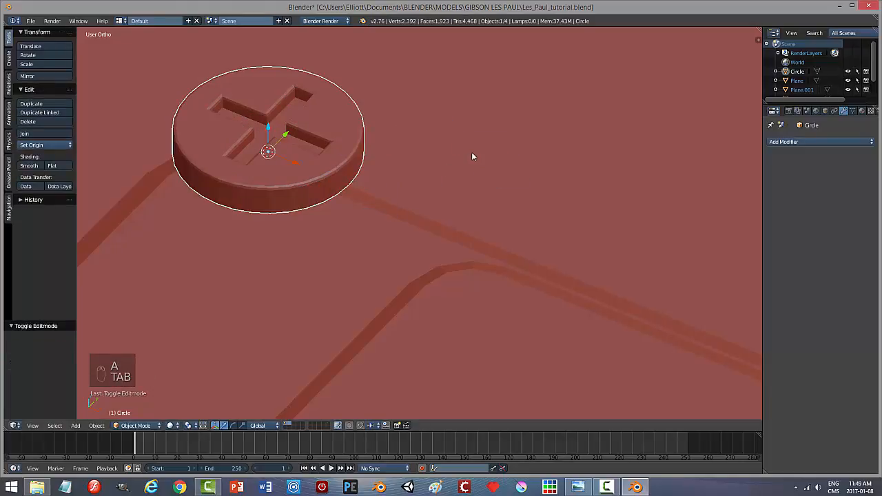
pyautogui.moveTo(472, 156); pyautogui.dragTo(488, 139, button='middle')
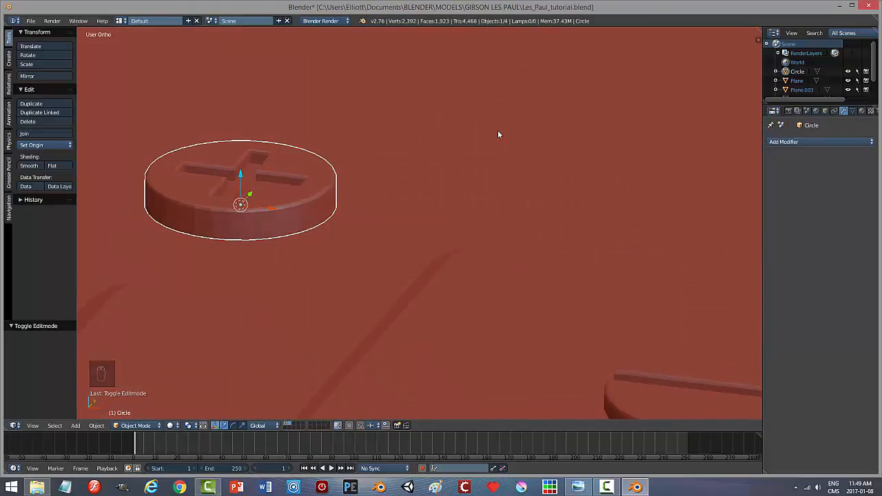
pyautogui.hotkey('ctrl', 's')
# In front view, lower the screw head 0.100 along Z onto the pickup's lower tier
pyautogui.scroll(-4, 499, 186)
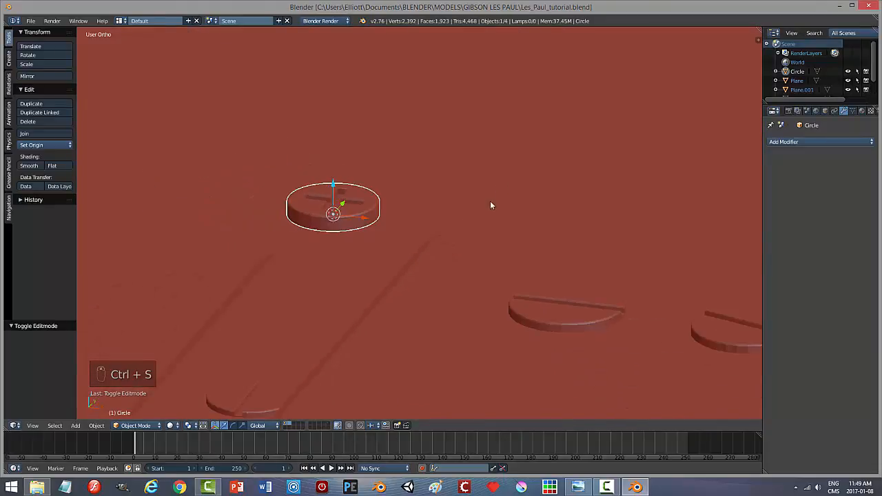
pyautogui.moveTo(441, 220); pyautogui.dragTo(473, 228, button='middle')
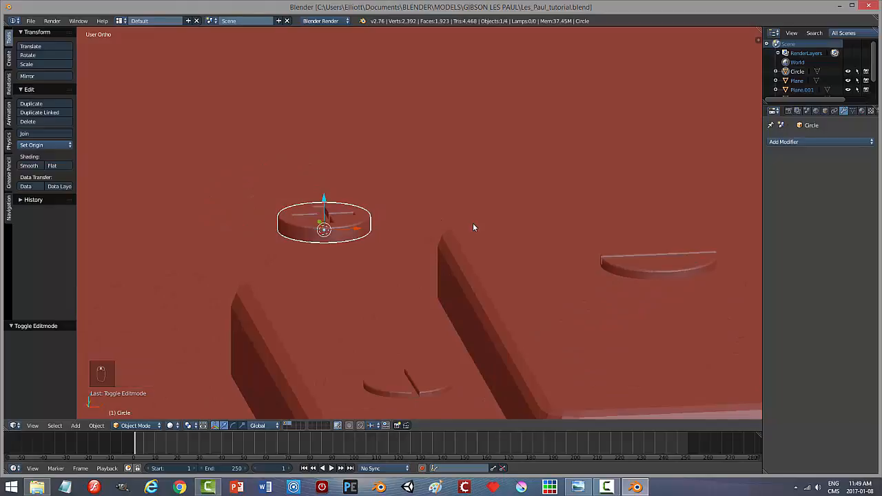
pyautogui.press('KP_1')
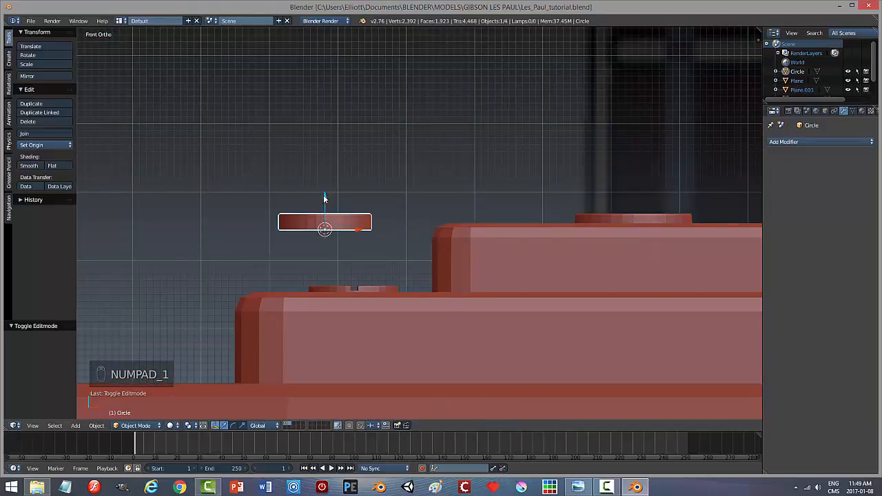
pyautogui.moveTo(324, 199); pyautogui.dragTo(322, 263)
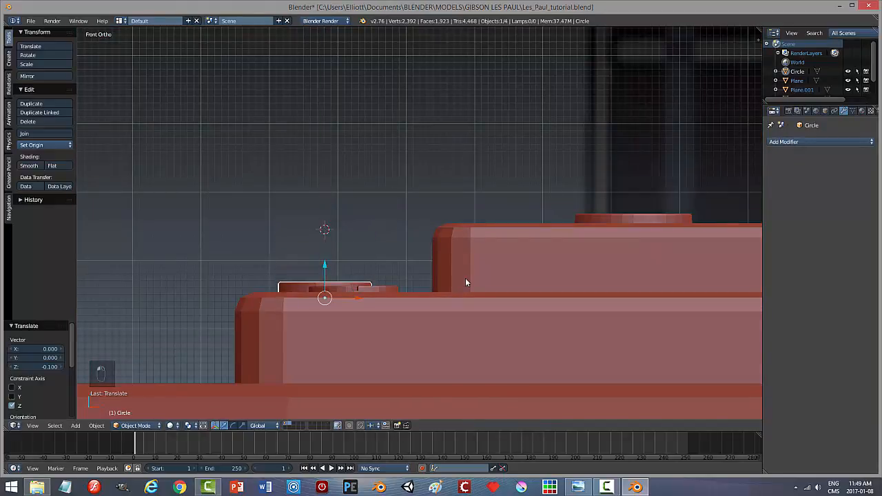
# In the right-side wireframe view, lower the screw head another 0.003 along Z so it sinks slightly into the surface
pyautogui.press('KP_3')
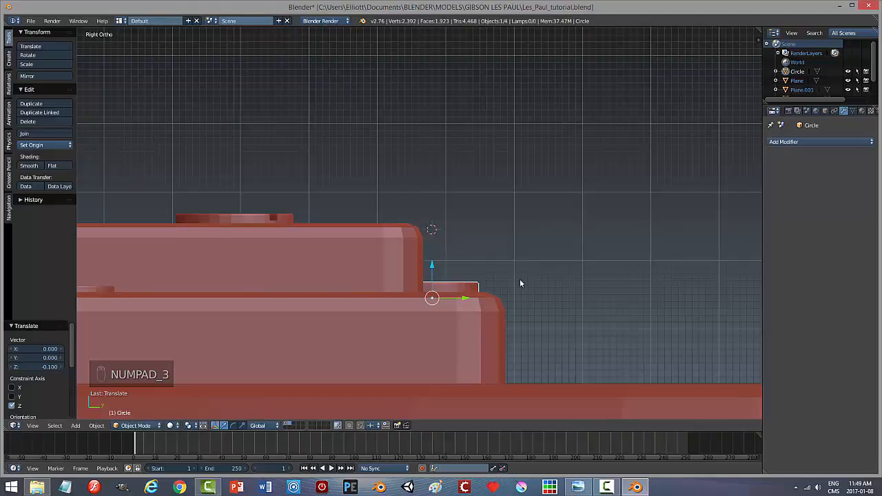
pyautogui.press('z')
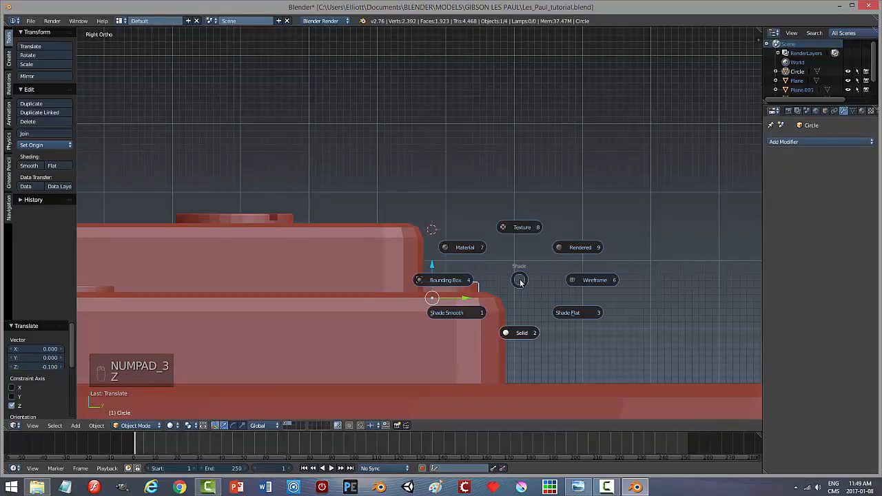
pyautogui.click(574, 283)
pyautogui.moveTo(435, 264)
pyautogui.mouseDown()
pyautogui.moveTo(433, 256)
pyautogui.moveTo(432, 267)
pyautogui.mouseUp()
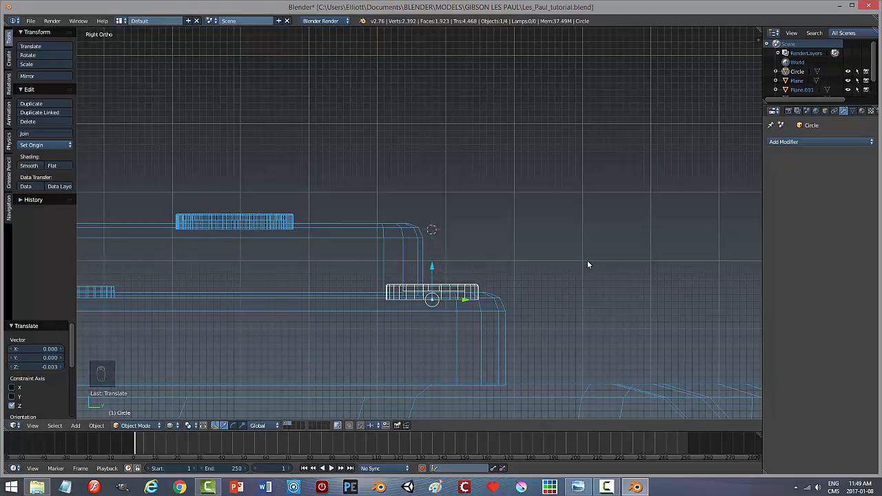
# In solid shading, nudge the corner screw head slightly along negative Y and negative X, and raise it 0.004 along Z
pyautogui.press('z')
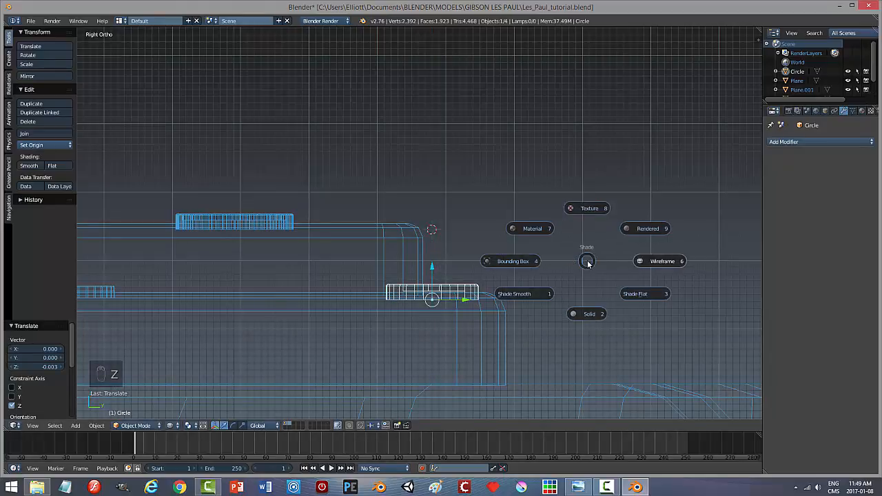
pyautogui.click(585, 310)
pyautogui.moveTo(584, 309); pyautogui.dragTo(371, 330, button='middle')
pyautogui.press('KP_7')
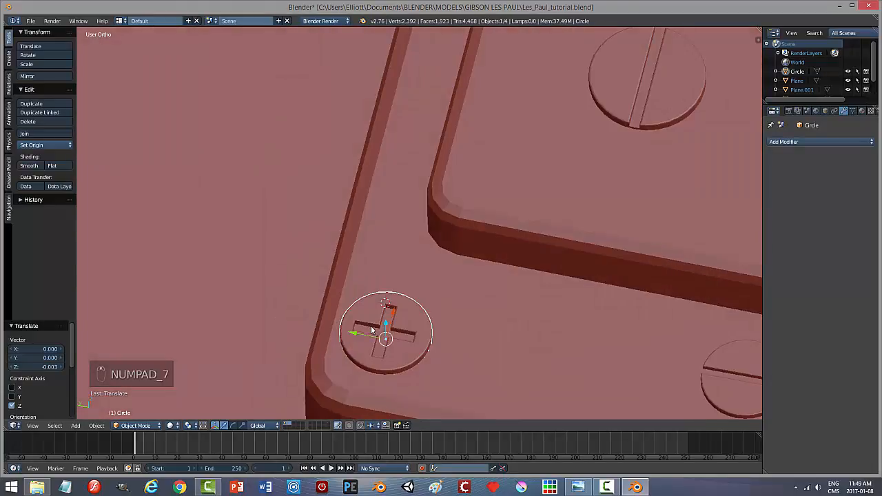
pyautogui.moveTo(325, 177); pyautogui.dragTo(325, 189)
pyautogui.moveTo(360, 223); pyautogui.dragTo(351, 223)
pyautogui.moveTo(351, 223); pyautogui.dragTo(370, 215, button='middle')
pyautogui.moveTo(316, 268); pyautogui.dragTo(317, 266)
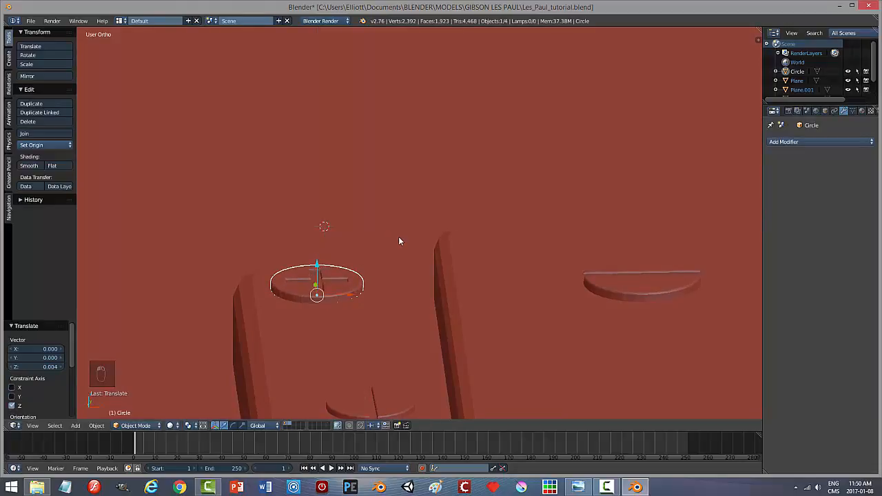
# In top wireframe view, duplicate the screw head and move the copy 2.333 along X onto the pickup's opposite upper corner
pyautogui.press('KP_7')
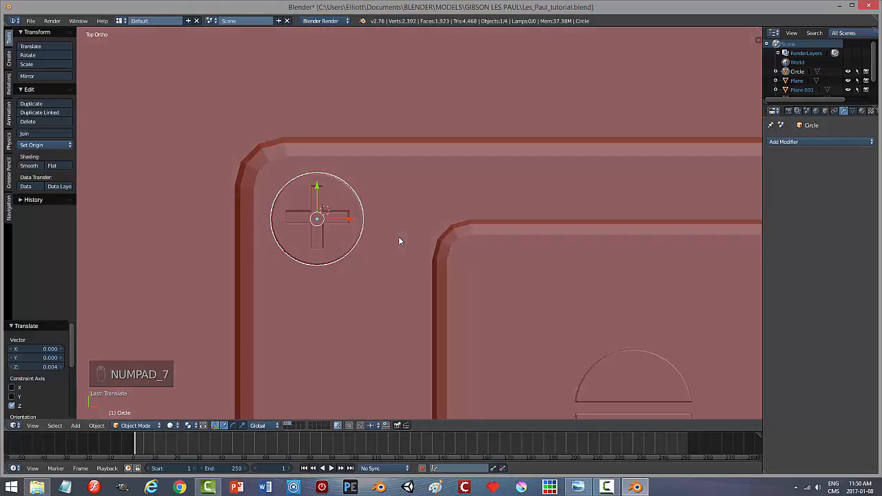
pyautogui.scroll(-5, 399, 238)
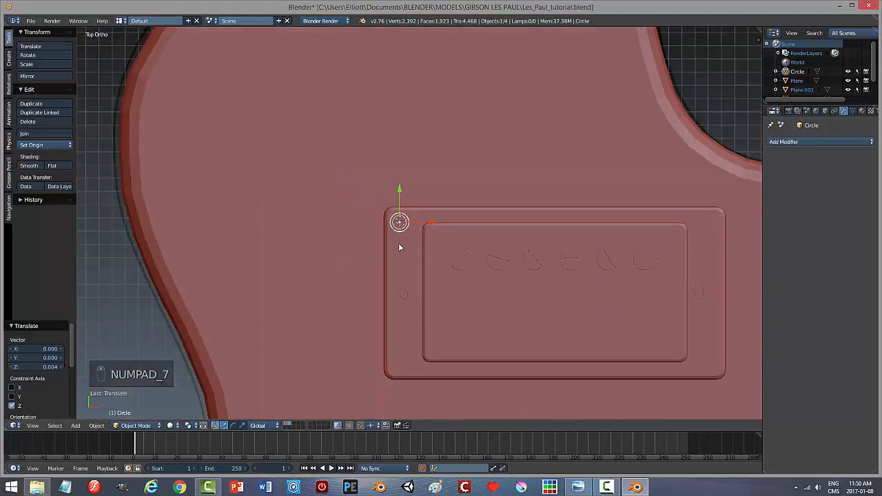
pyautogui.press('z')
pyautogui.click(455, 244)
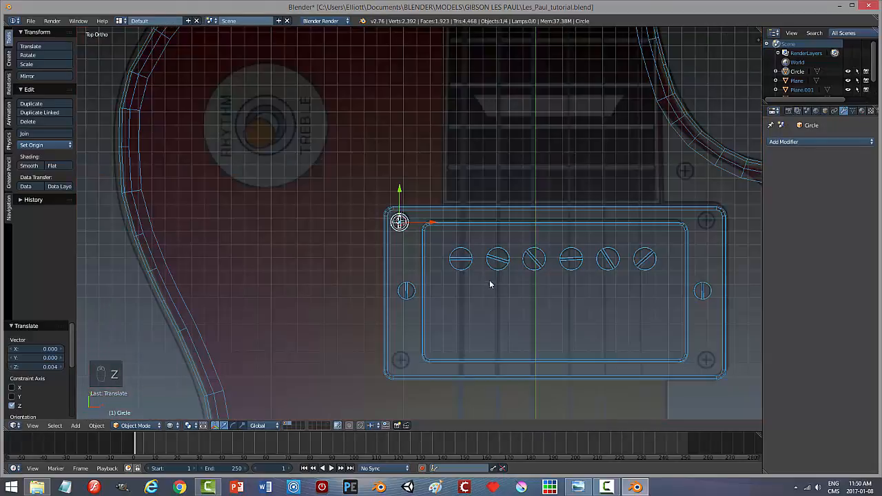
pyautogui.keyDown('shift'); pyautogui.moveTo(450, 277); pyautogui.dragTo(396, 259, button='middle'); pyautogui.keyUp('shift')
pyautogui.hotkey('shift', 'd')
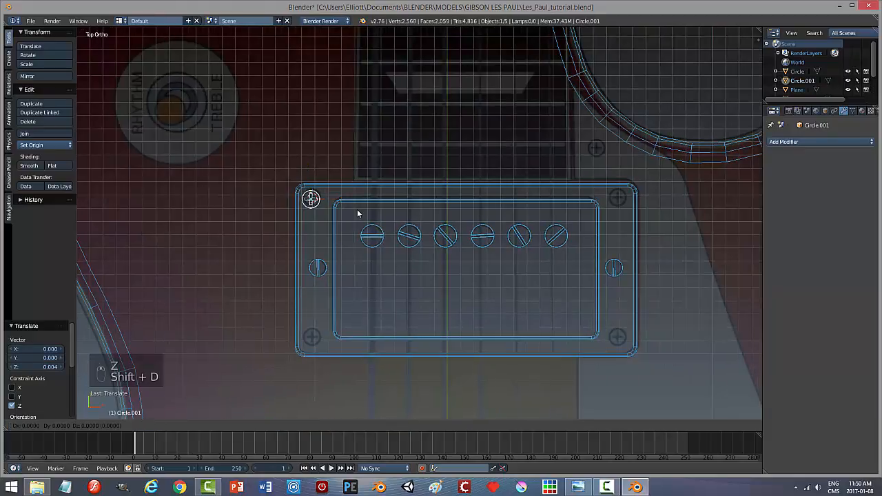
pyautogui.press('x')
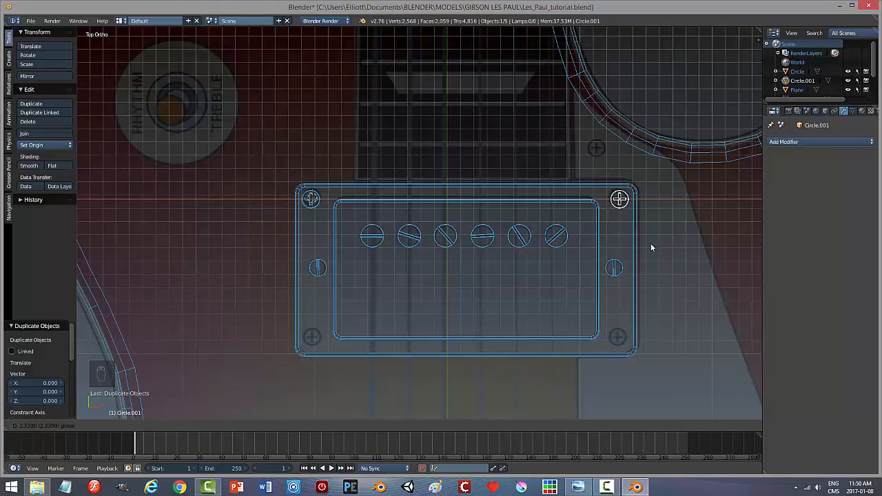
pyautogui.click(650, 244)
# Select both cross-slotted screw heads at the pickup's upper corners together
pyautogui.keyDown('shift'); pyautogui.rightClick(311, 199); pyautogui.keyUp('shift')
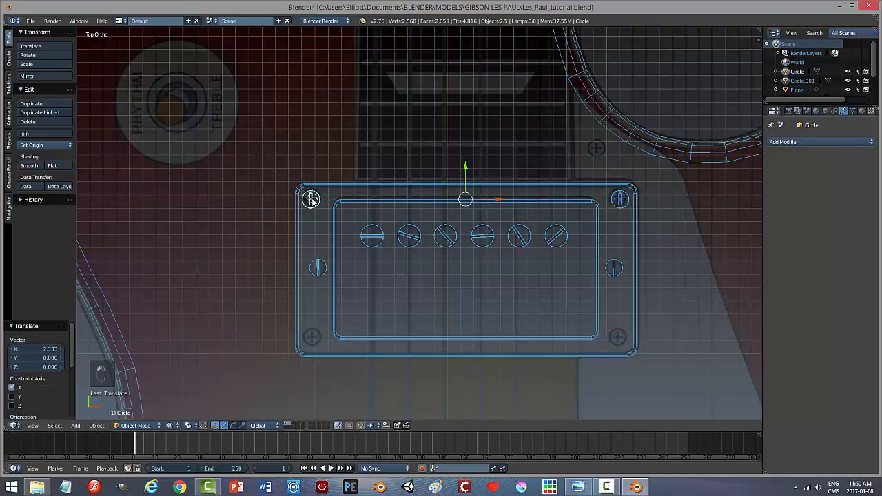
pyautogui.rightClick(620, 199)
pyautogui.keyDown('shift'); pyautogui.rightClick(308, 204); pyautogui.keyUp('shift')
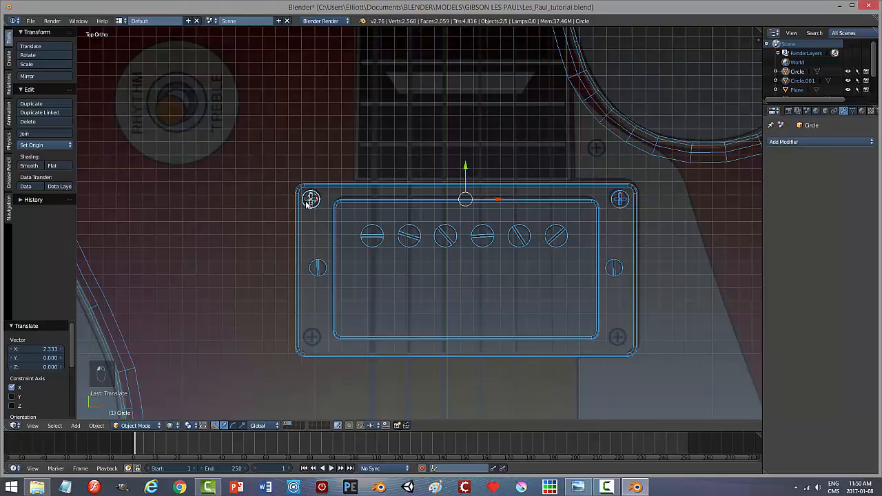
# Duplicate the two upper corner screws and move the copies -1.061 along Y to the pickup frame's lower corners
pyautogui.hotkey('shift', 'd')
pyautogui.rightClick(394, 204)
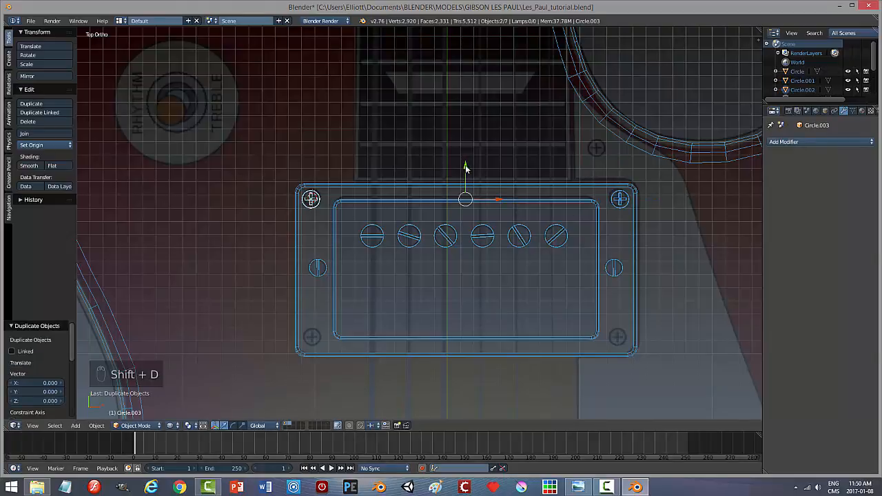
pyautogui.press('g')
pyautogui.press('y')
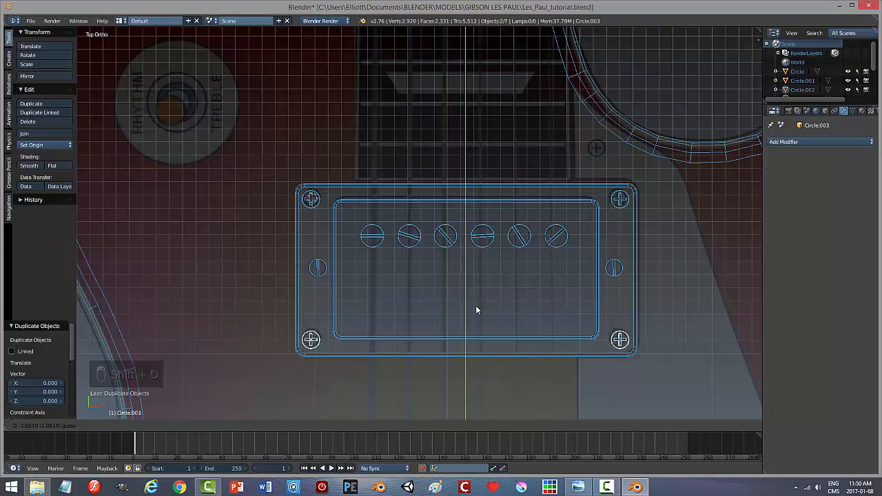
pyautogui.click(476, 306)
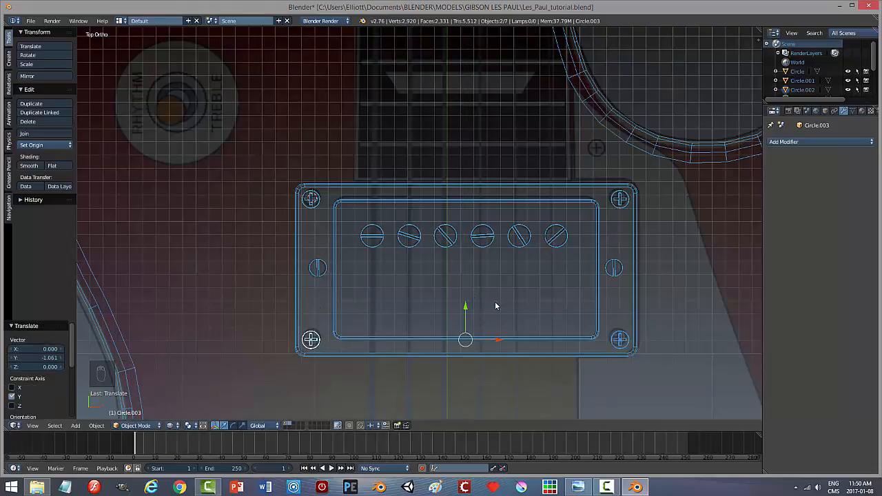
# Join all four corner screws with the pickup's outer frame into a single object
pyautogui.rightClick(312, 199)
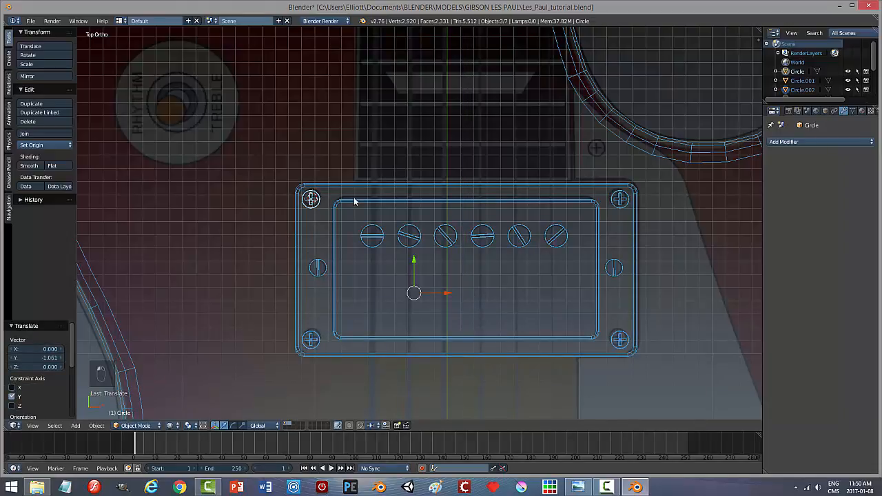
pyautogui.keyDown('shift'); pyautogui.rightClick(620, 200); pyautogui.keyUp('shift')
pyautogui.moveTo(657, 246); pyautogui.dragTo(628, 249, button='middle')
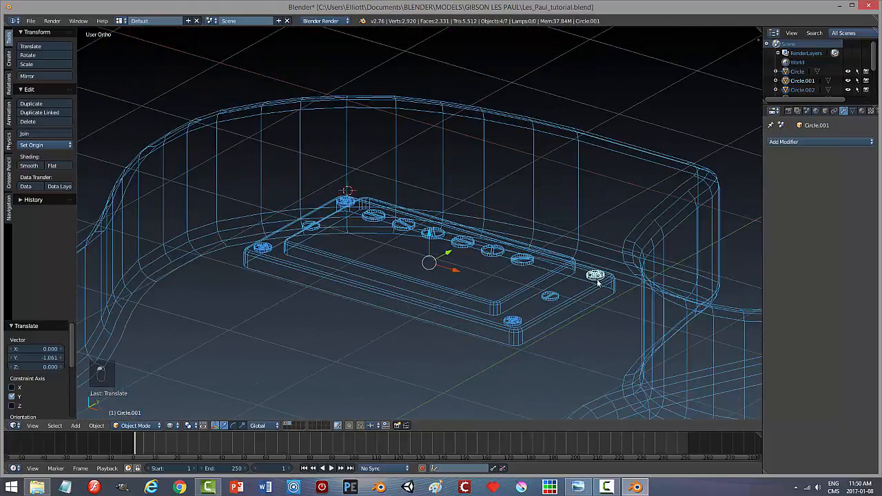
pyautogui.keyDown('shift'); pyautogui.rightClick(576, 287); pyautogui.keyUp('shift')
pyautogui.hotkey('ctrl', 'j')
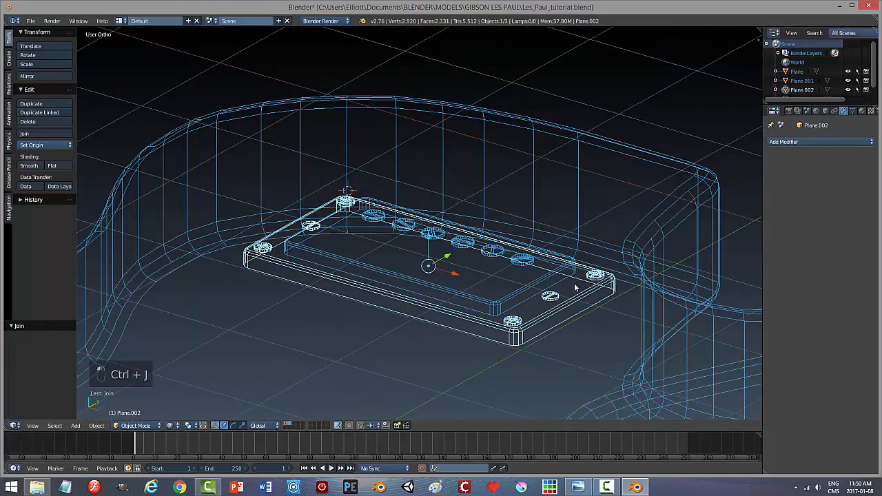
# Deselect all objects and display the guitar model in solid shading
pyautogui.press('a')
pyautogui.press('Tab')
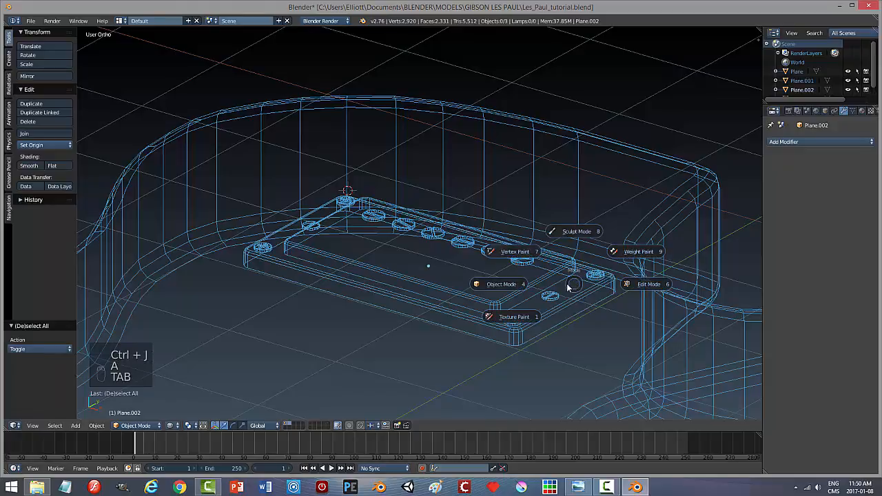
pyautogui.press('z')
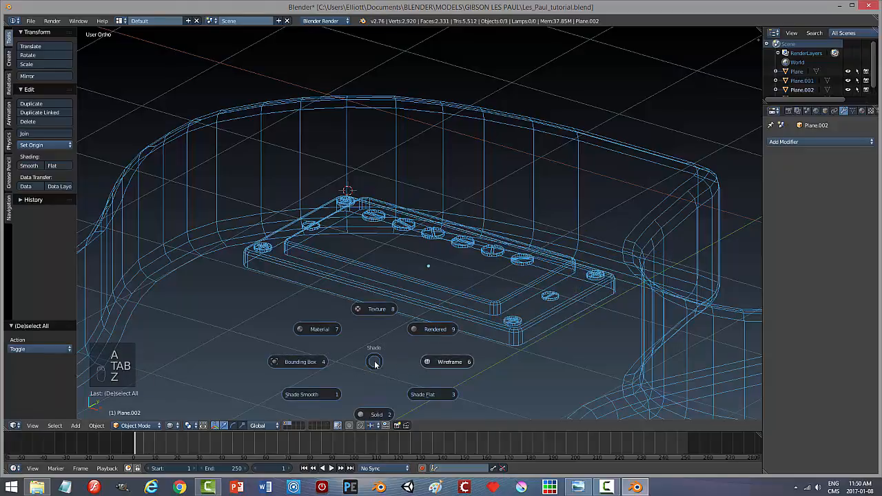
pyautogui.click(375, 372)
pyautogui.moveTo(409, 281); pyautogui.dragTo(589, 293, button='middle')
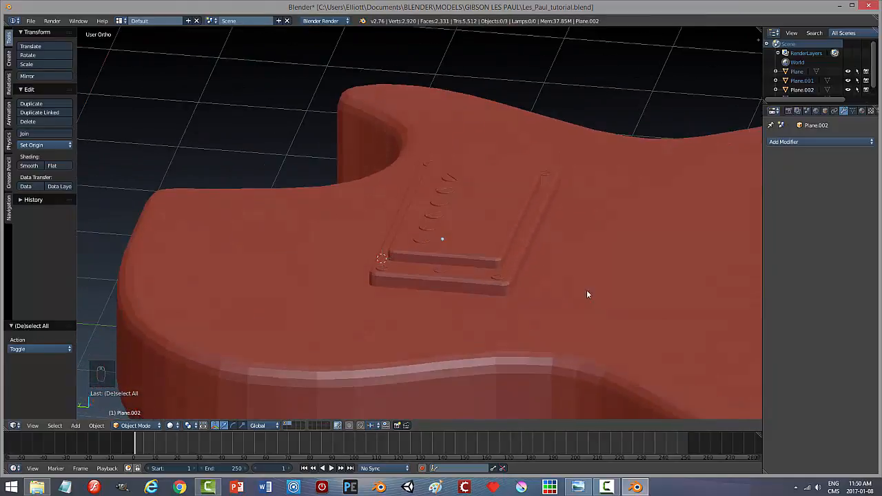
# Try moving the pickup's joined parts along Y to test how they are grouped, and undo the moves
pyautogui.rightClick(475, 275)
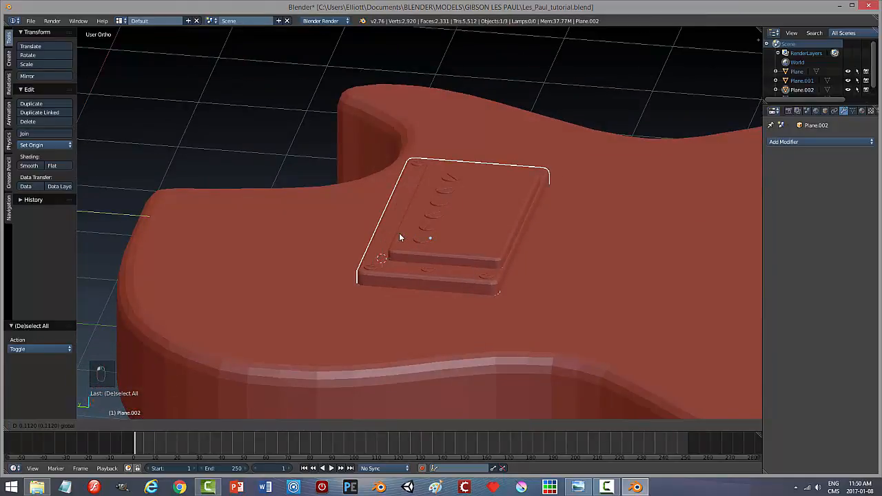
pyautogui.moveTo(399, 233); pyautogui.dragTo(533, 261)
pyautogui.hotkey('ctrl', 'z')
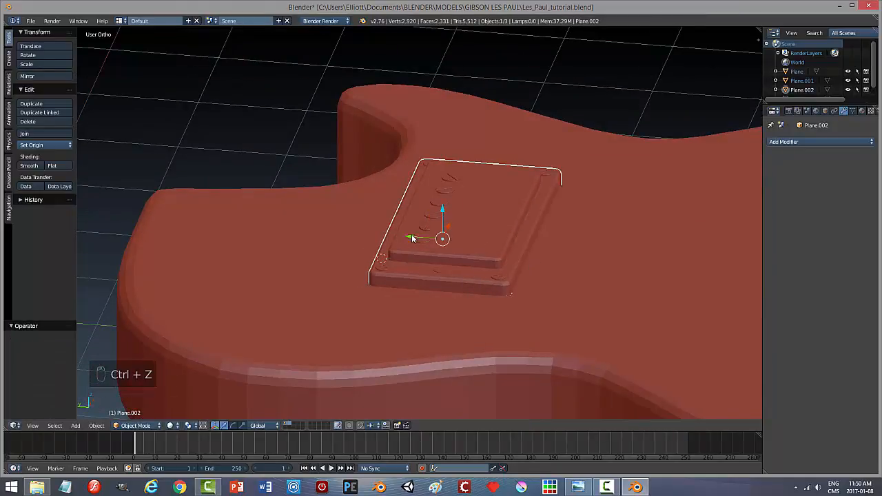
pyautogui.moveTo(402, 233); pyautogui.dragTo(464, 240)
pyautogui.hotkey('ctrl', 'z')
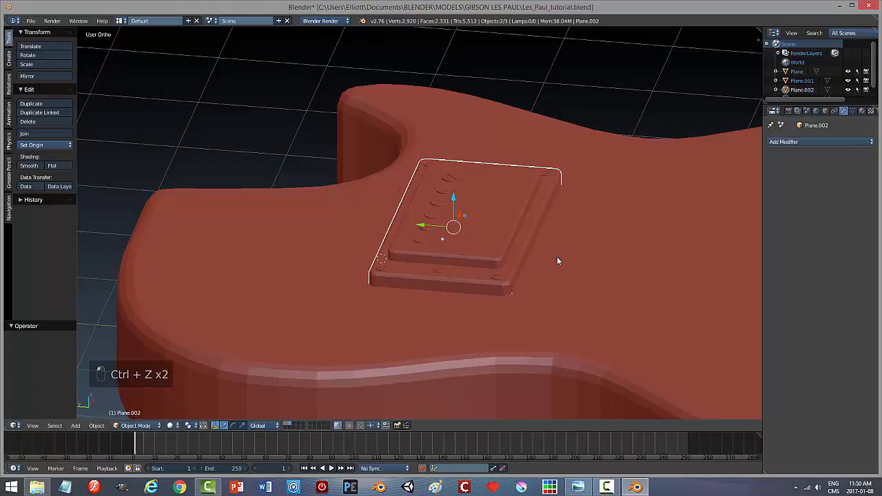
# Join the pickup's raised center part with its screwed outer frame into one object
pyautogui.moveTo(564, 262); pyautogui.dragTo(499, 248, button='middle')
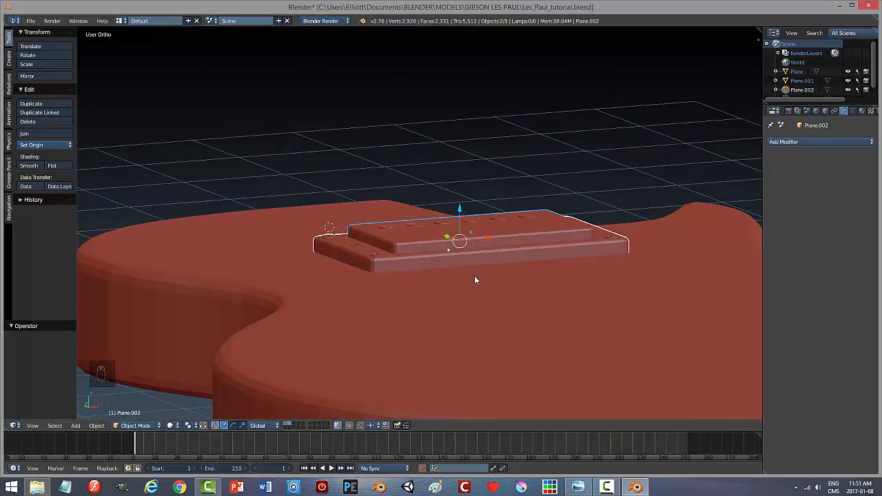
pyautogui.hotkey('ctrl', 'j')
pyautogui.moveTo(473, 268); pyautogui.dragTo(440, 248, button='middle')
# Try moving the complete joined pickup about -0.213 along Y, and undo the move
pyautogui.moveTo(427, 235)
pyautogui.mouseDown()
pyautogui.moveTo(417, 226)
pyautogui.moveTo(440, 246)
pyautogui.mouseUp()
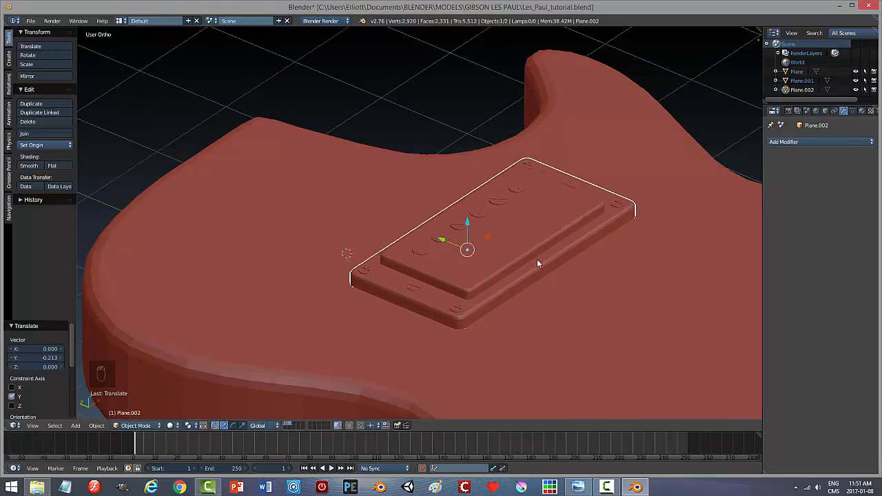
pyautogui.hotkey('ctrl', 'z')
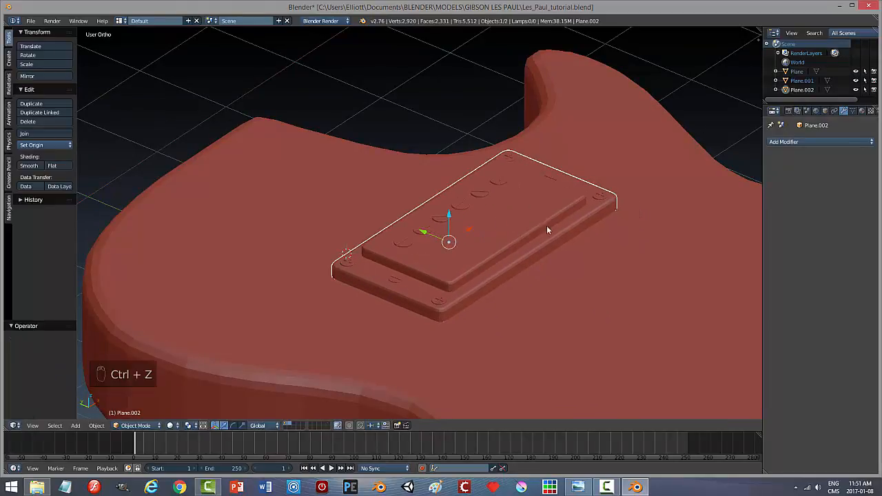
pyautogui.moveTo(547, 229); pyautogui.dragTo(439, 269, button='middle')
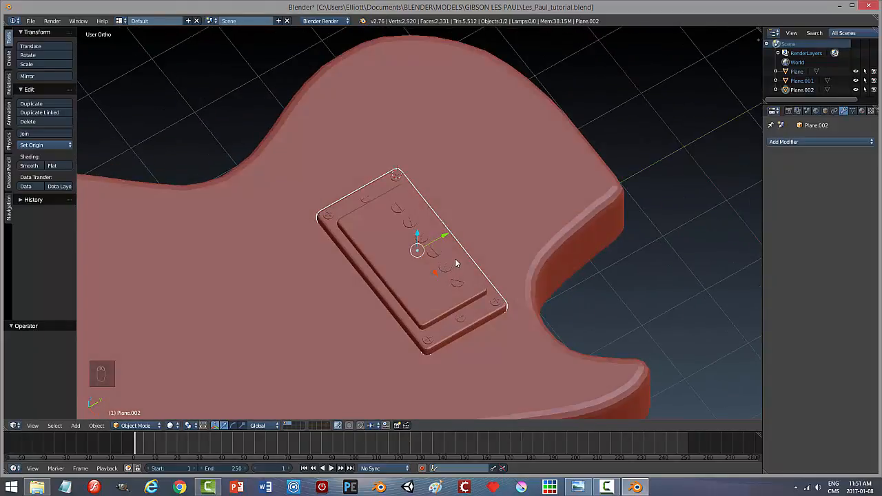
# In the top wireframe view, duplicate the pickup and move the copy -2.985 along Y onto the reference's lower pickup
pyautogui.press('KP_7')
pyautogui.press('z')
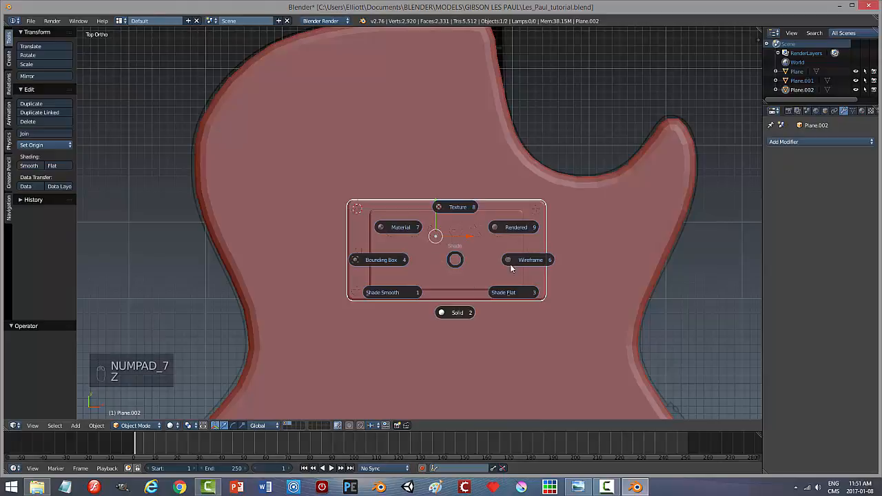
pyautogui.scroll(3, 525, 275)
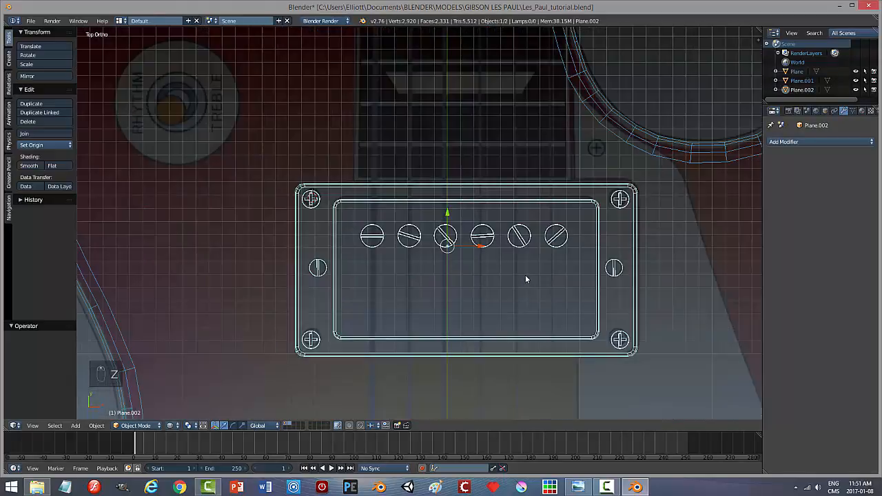
pyautogui.scroll(3, 526, 278)
pyautogui.scroll(-4, 525, 278)
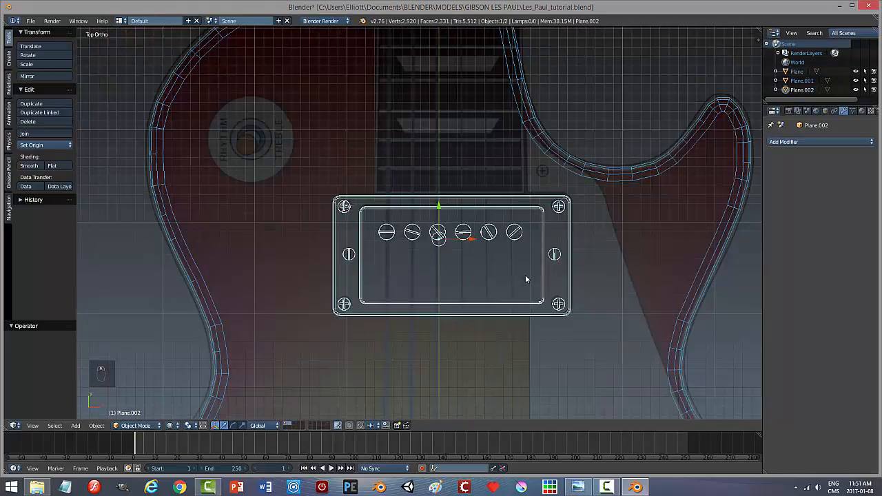
pyautogui.scroll(2, 526, 278)
pyautogui.scroll(-5, 525, 275)
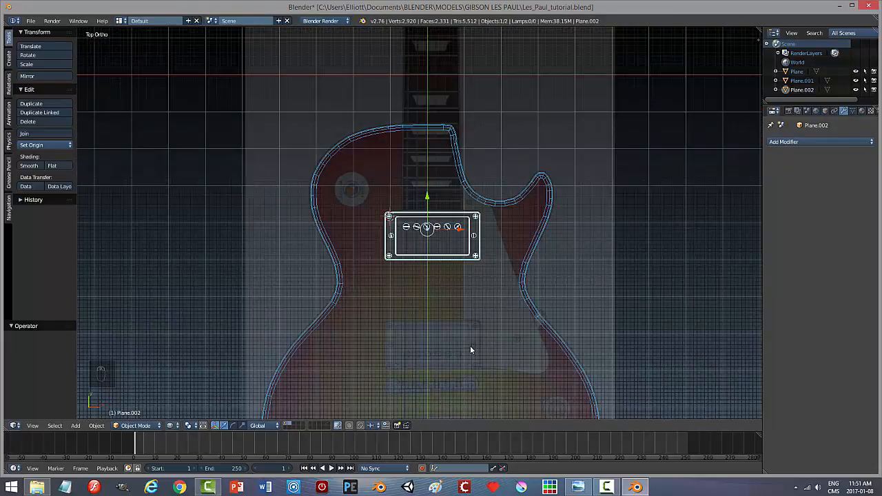
pyautogui.scroll(2, 488, 271)
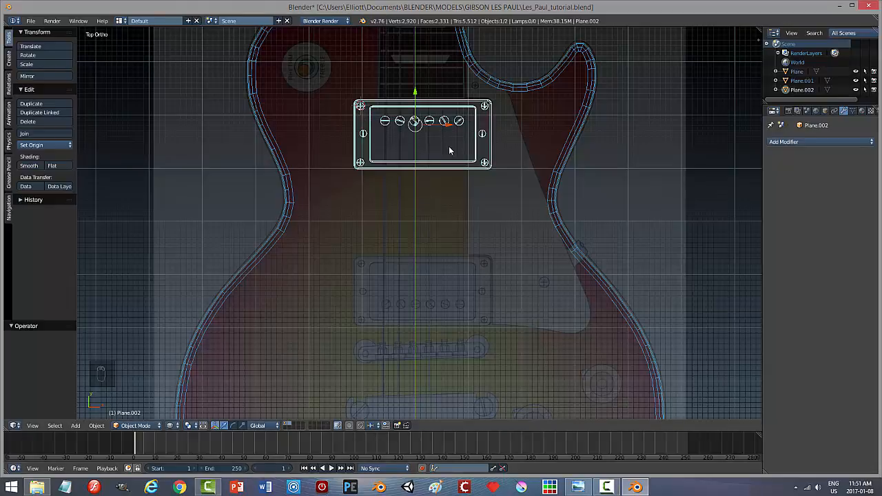
pyautogui.hotkey('shift', 'd')
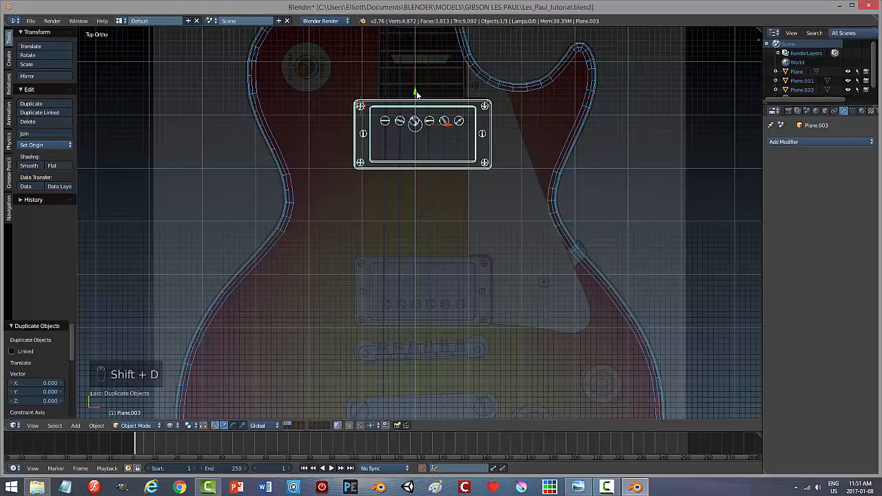
pyautogui.moveTo(417, 95); pyautogui.dragTo(418, 251)
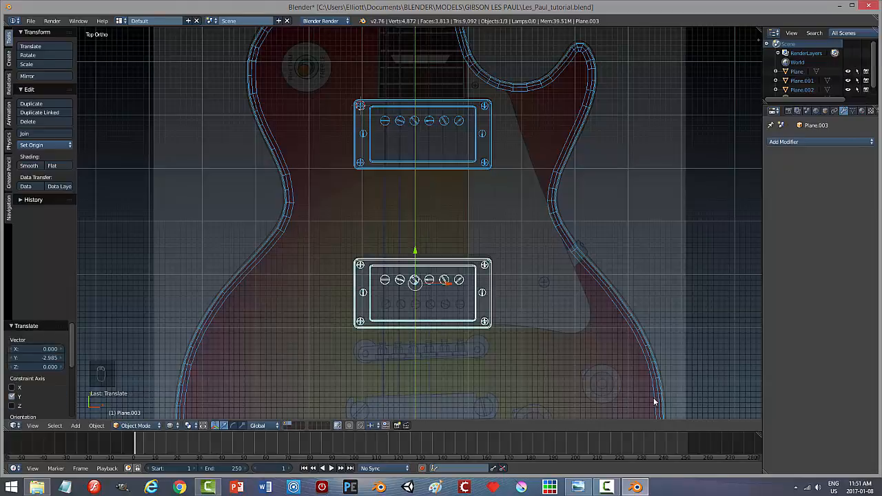
# Check the pickups in the finished guitar render Gibson_Les_Paul.png in Windows Photo Viewer, and return to Blender
pyautogui.click(579, 487)
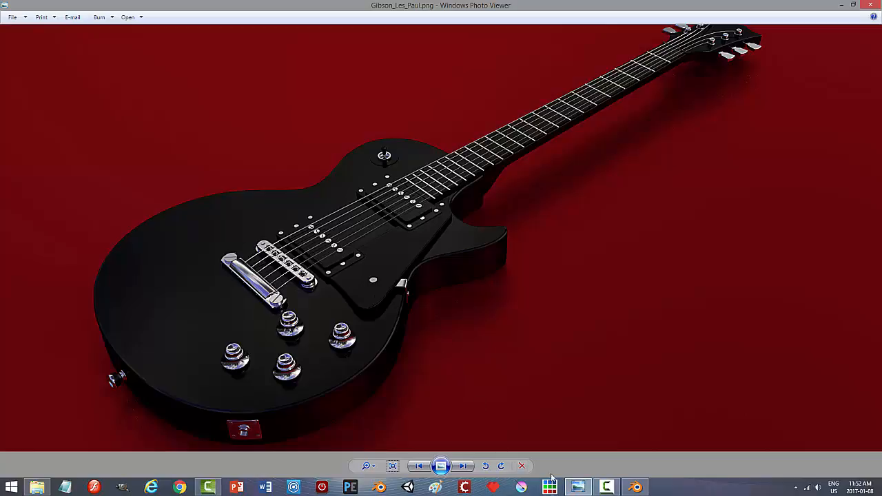
pyautogui.click(636, 487)
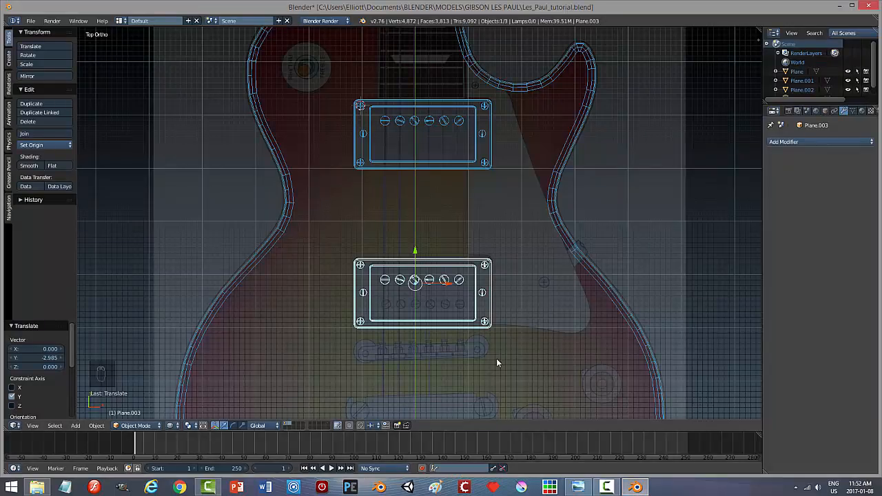
# Display the model in solid shading with nothing selected, and save the file over Les_Paul_tutorial.blend
pyautogui.press('z')
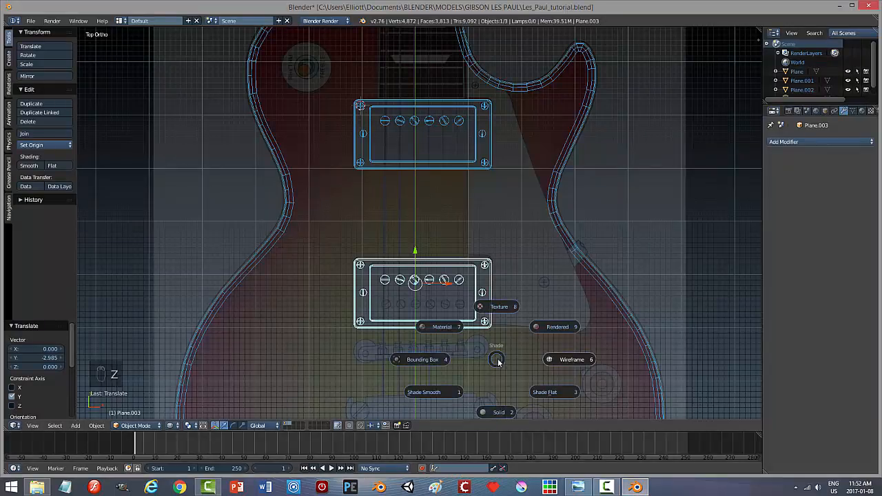
pyautogui.click(496, 412)
pyautogui.moveTo(578, 355); pyautogui.dragTo(549, 301, button='middle')
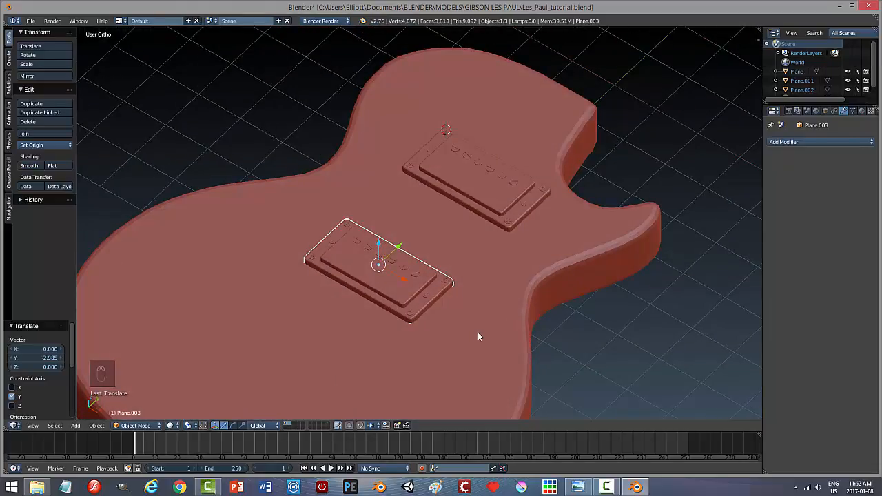
pyautogui.press('a')
pyautogui.moveTo(546, 340); pyautogui.dragTo(454, 318, button='middle')
pyautogui.hotkey('ctrl', 's')
pyautogui.click(517, 326)
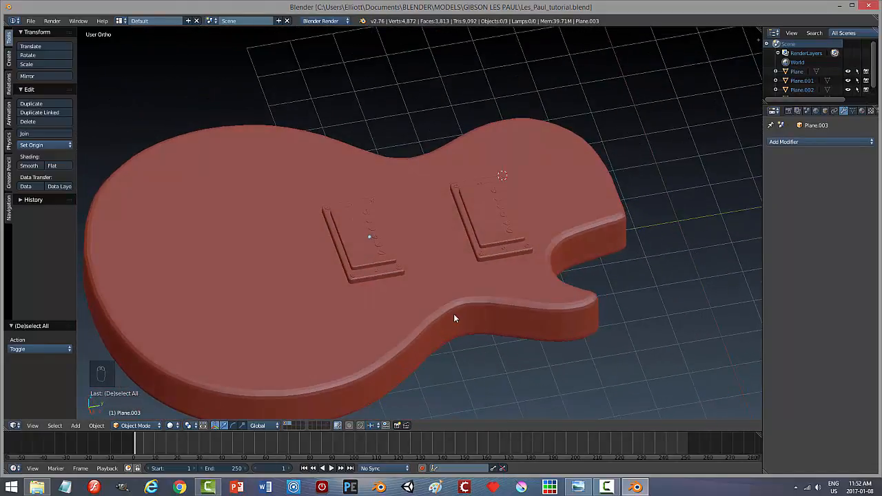
pyautogui.click(606, 487)
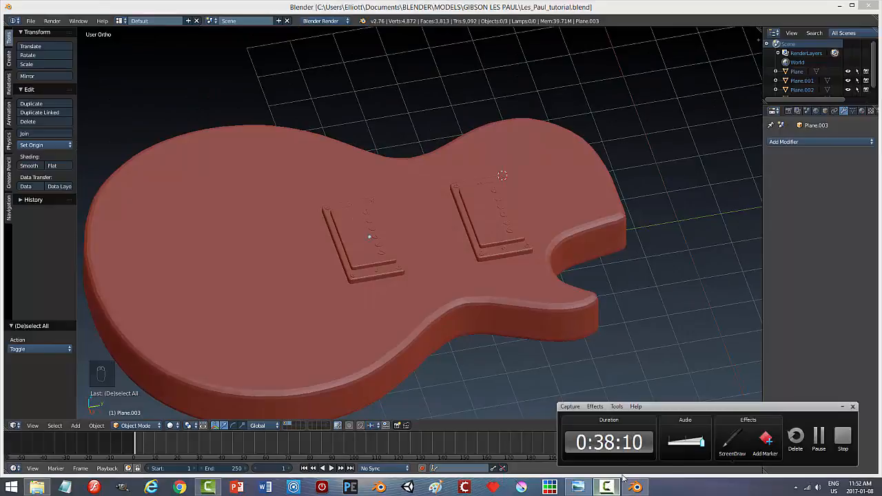
pyautogui.click(842, 407)
pyautogui.moveTo(461, 310); pyautogui.dragTo(505, 304, button='middle')
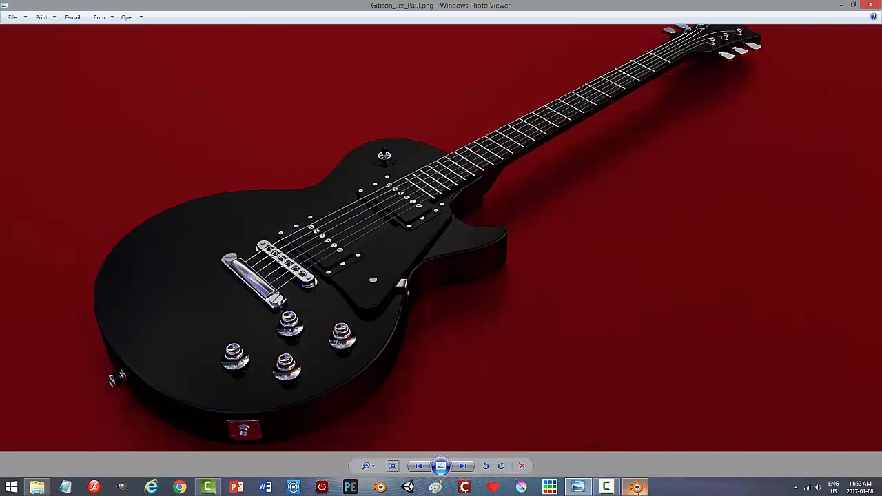
pyautogui.click(607, 431)
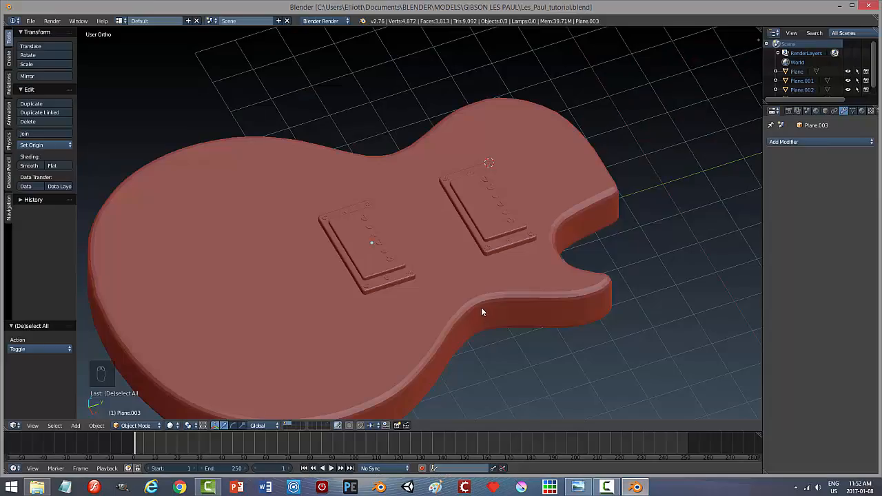
# Return to the top view and switch to an empty layer so only the guitar reference image shows
pyautogui.press('KP_7')
pyautogui.scroll(-4, 482, 310)
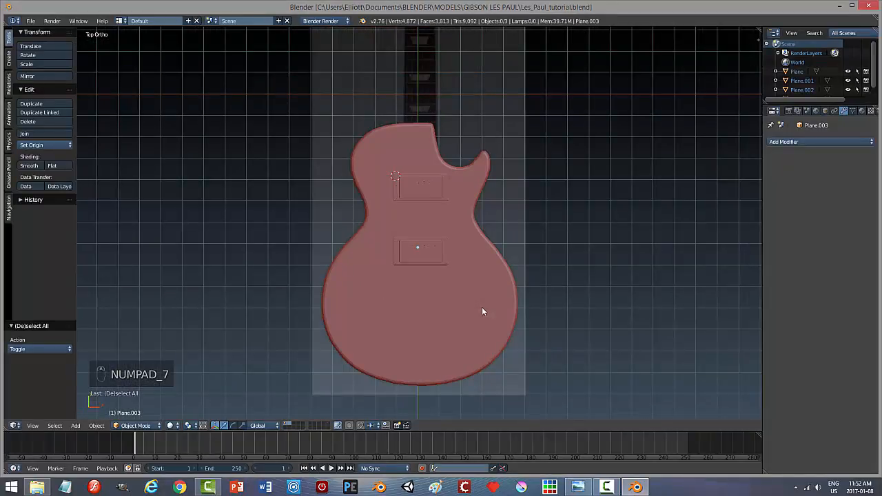
pyautogui.click(288, 422)
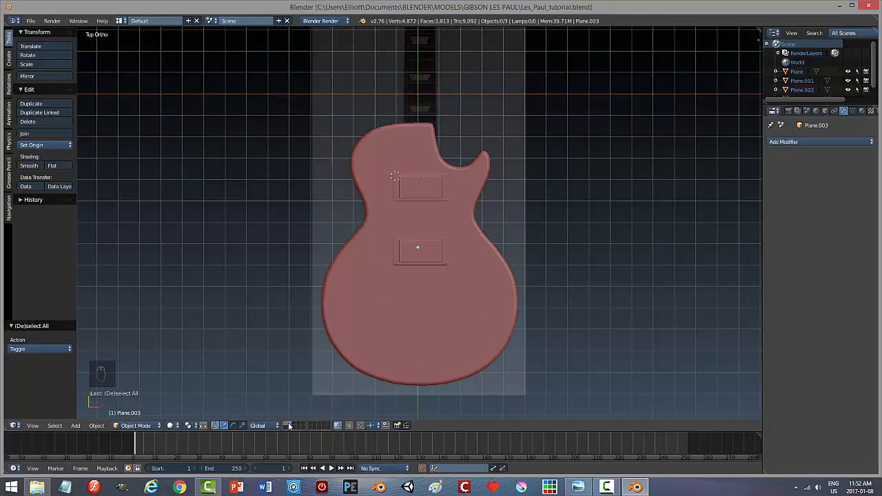
pyautogui.scroll(6, 462, 306)
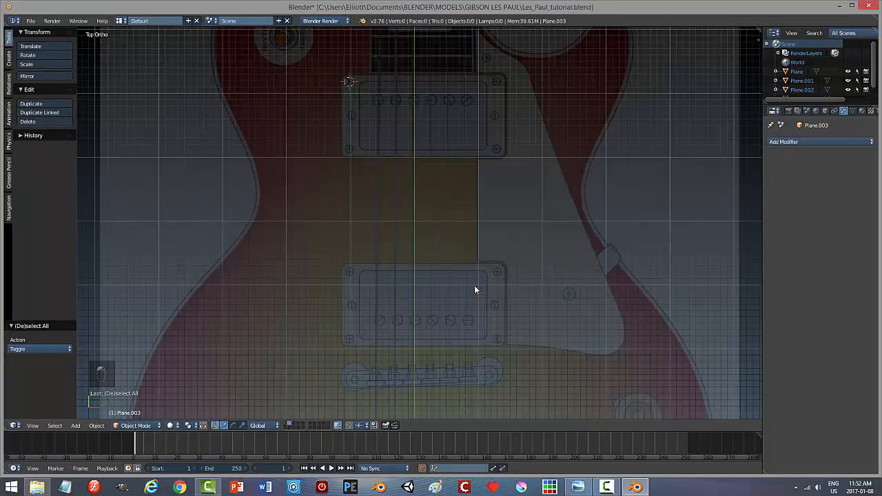
pyautogui.scroll(-3, 473, 281)
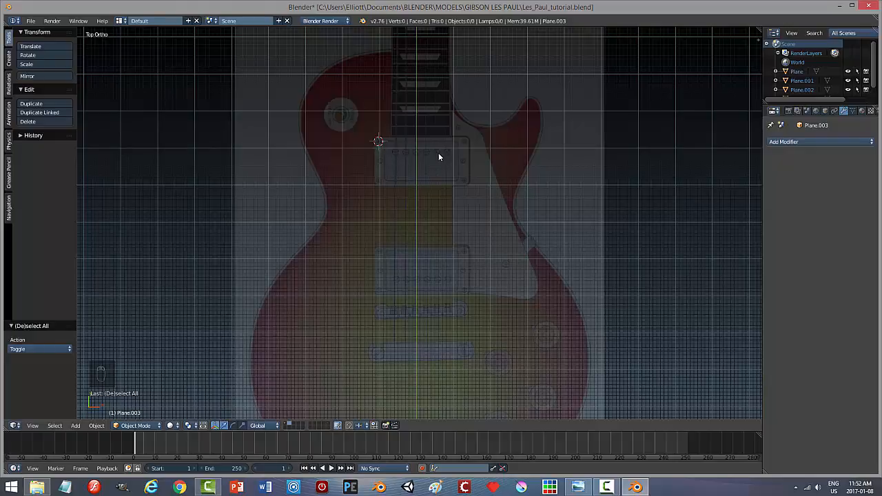
# Add a 32-vertex circle with radius 1.000 and move it onto the centre of the reference's rhythm/treble switch plate
pyautogui.hotkey('shift', 'a')
pyautogui.click(462, 173)
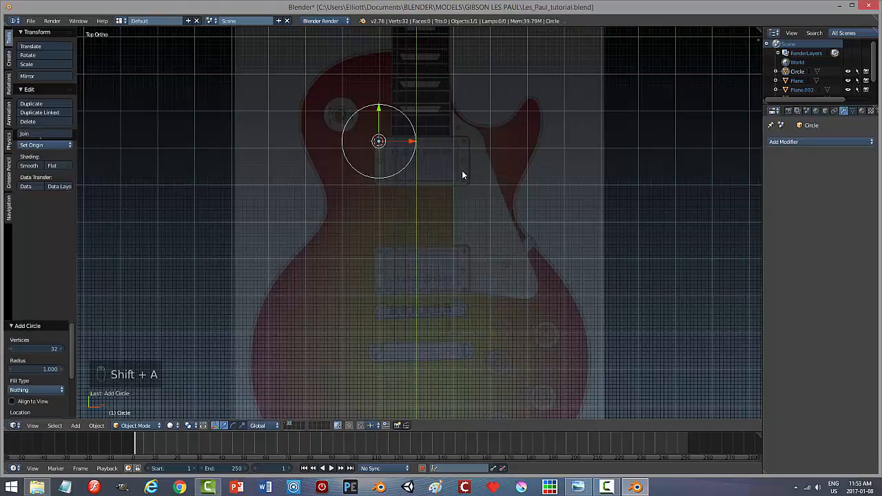
pyautogui.keyDown('shift'); pyautogui.moveTo(331, 134); pyautogui.dragTo(438, 247, button='middle'); pyautogui.keyUp('shift')
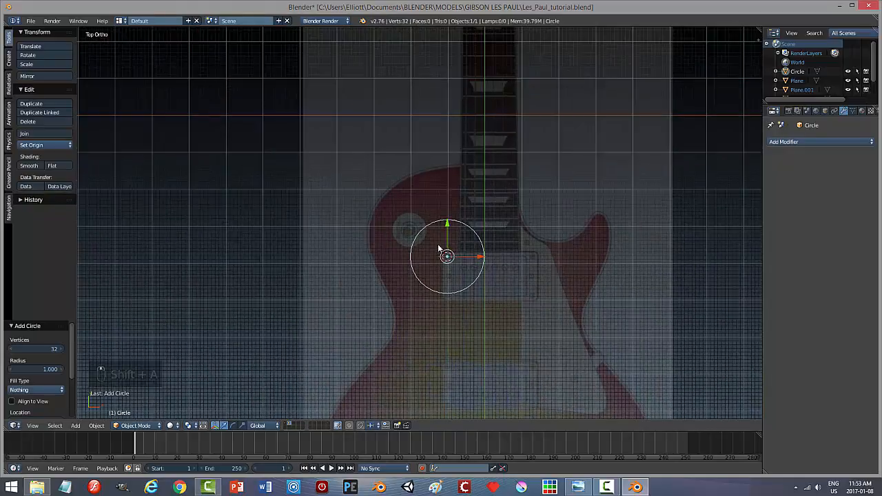
pyautogui.scroll(2, 441, 241)
pyautogui.moveTo(493, 273); pyautogui.dragTo(433, 276)
pyautogui.moveTo(406, 240); pyautogui.dragTo(410, 202)
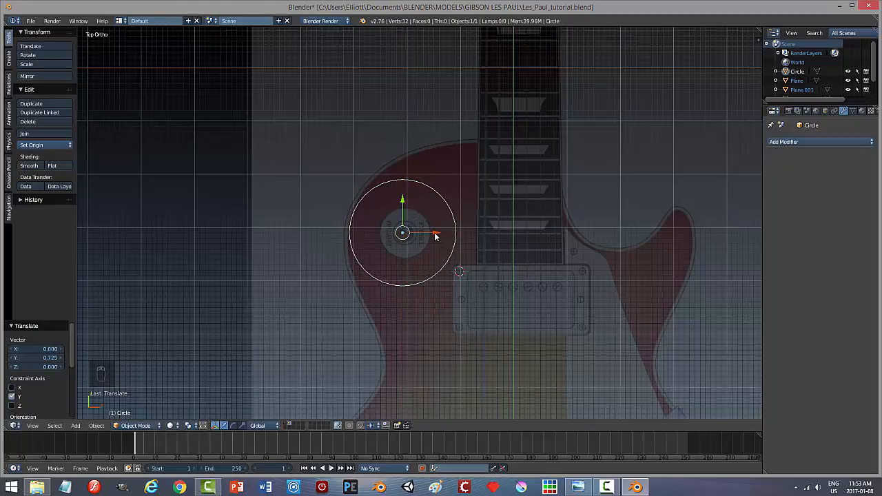
pyautogui.moveTo(437, 237); pyautogui.dragTo(437, 233)
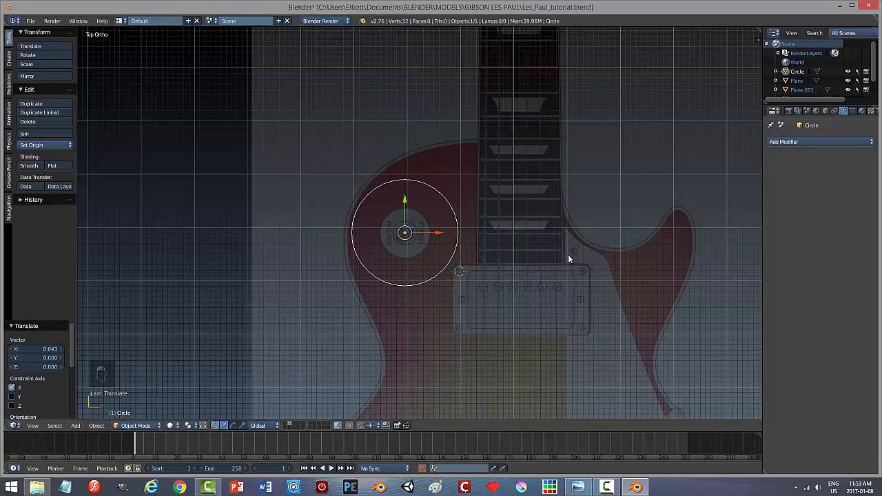
# Scale the circle by 0.456 and again by 1.032 to match the outline of the rhythm/treble switch plate
pyautogui.press('s')
pyautogui.click(480, 237)
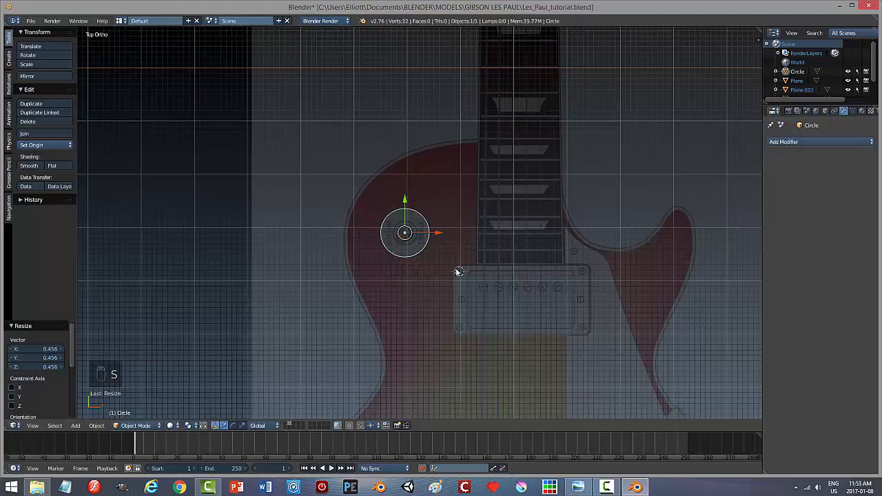
pyautogui.scroll(6, 460, 277)
pyautogui.keyDown('shift'); pyautogui.moveTo(477, 264); pyautogui.dragTo(541, 225, button='middle'); pyautogui.keyUp('shift')
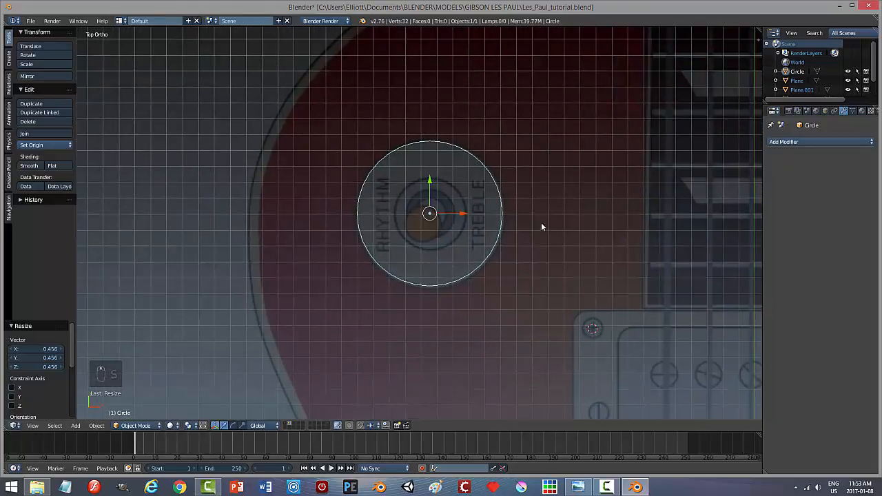
pyautogui.press('s')
pyautogui.click(501, 243)
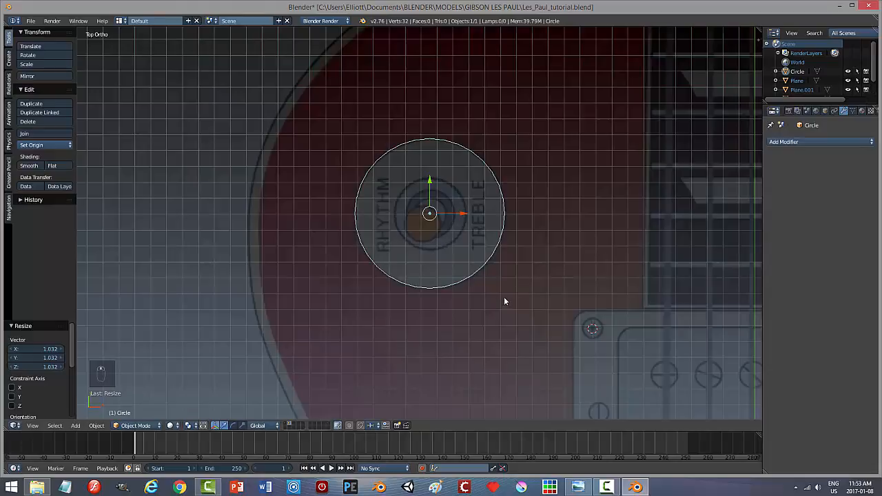
# Fill the circle with a face, extrude it about 0.033 upward along Z into a thin disc, and return to Object Mode
pyautogui.moveTo(504, 297); pyautogui.dragTo(495, 233, button='middle')
pyautogui.press('Tab')
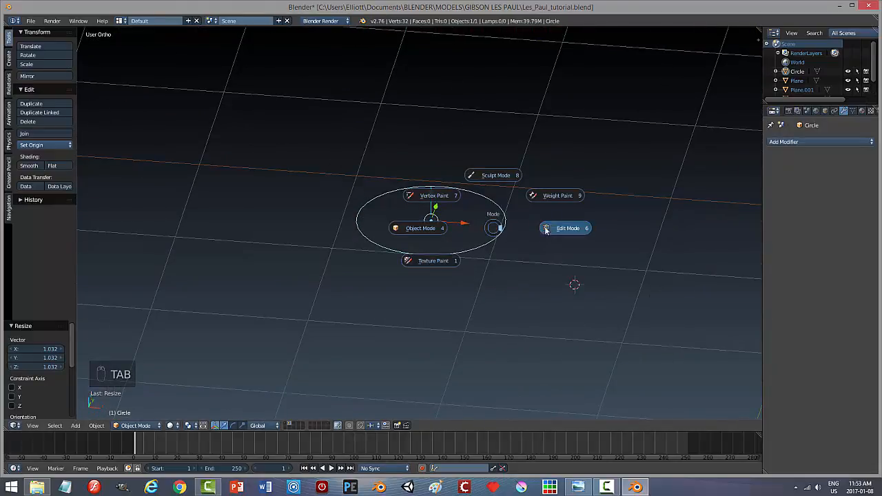
pyautogui.press('f')
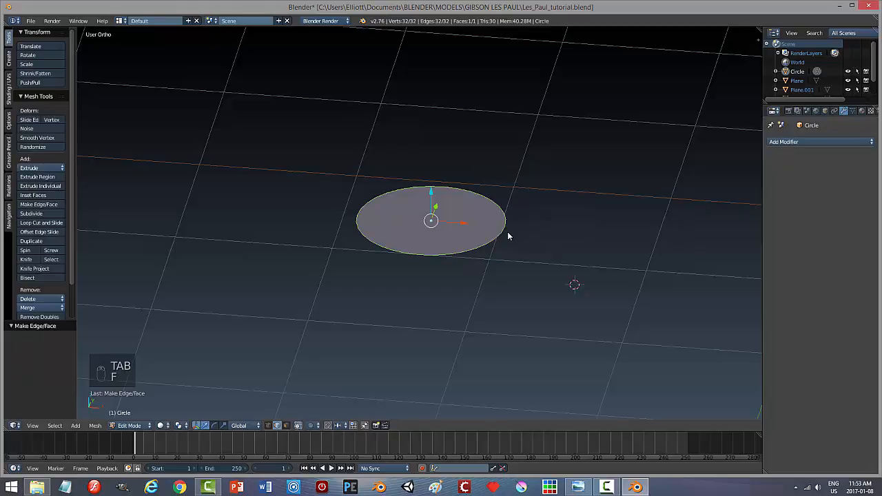
pyautogui.press('e')
pyautogui.rightClick(448, 204)
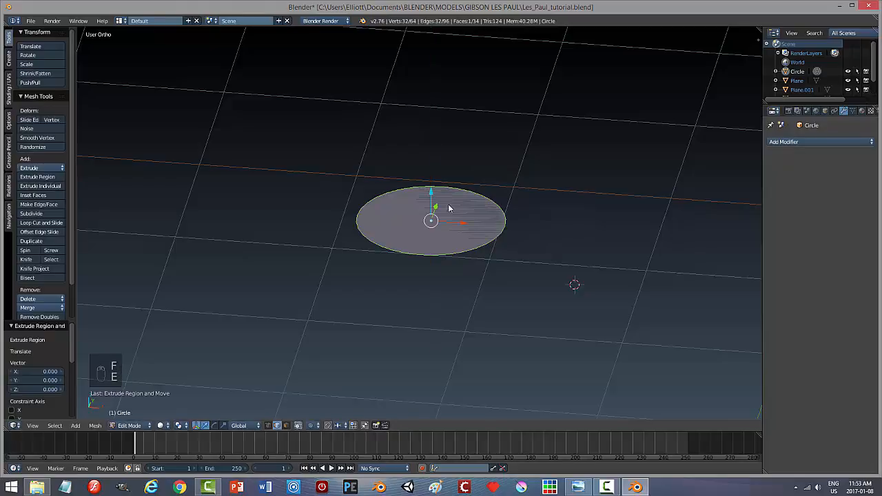
pyautogui.moveTo(432, 195); pyautogui.dragTo(431, 190)
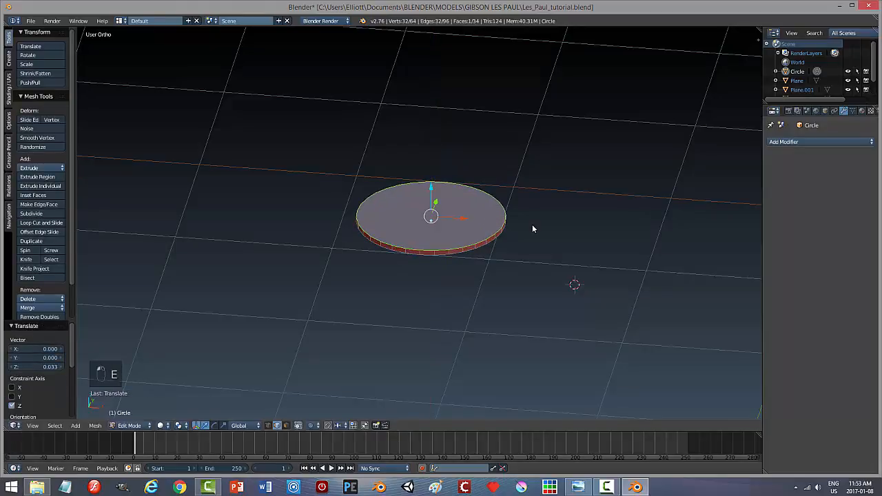
pyautogui.press('a')
pyautogui.press('Tab')
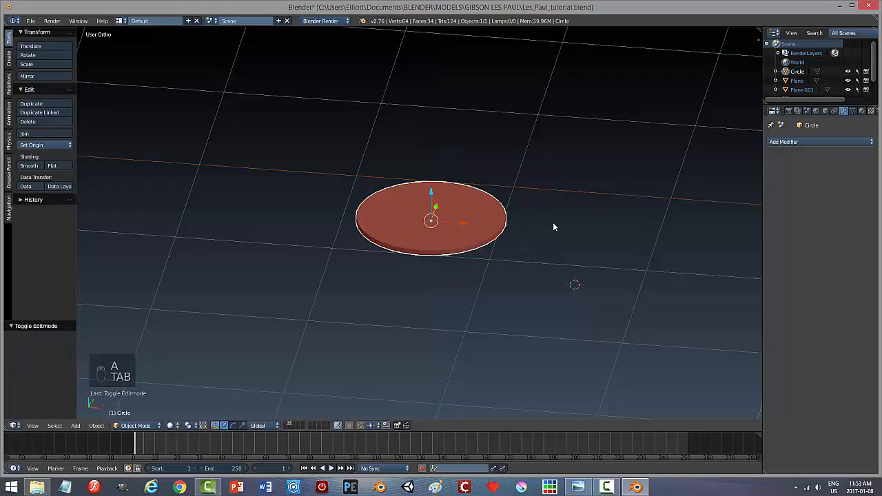
# In the top wireframe view, recalculate the normals of the whole disc to face outside, and return to Object Mode
pyautogui.press('KP_7')
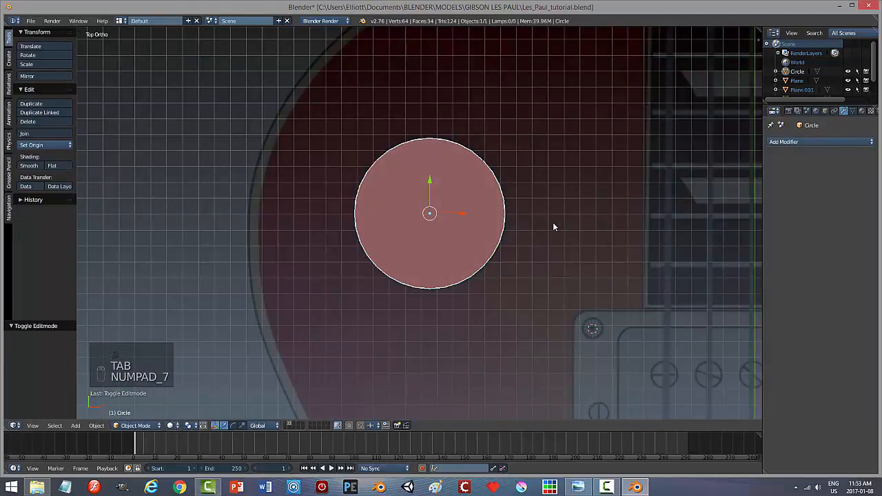
pyautogui.press('z')
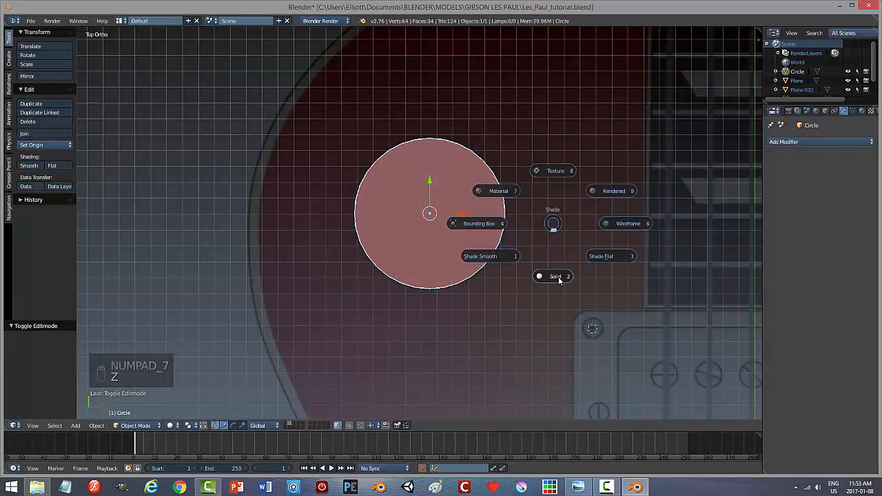
pyautogui.click(617, 223)
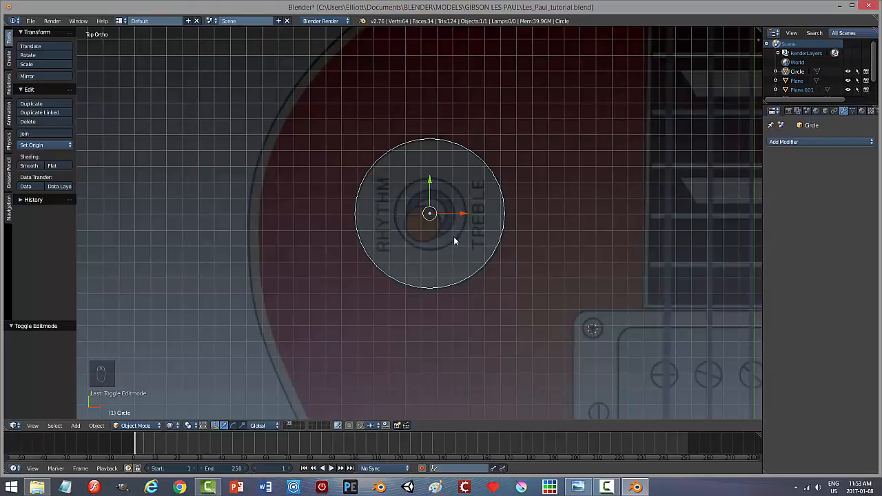
pyautogui.press('Tab')
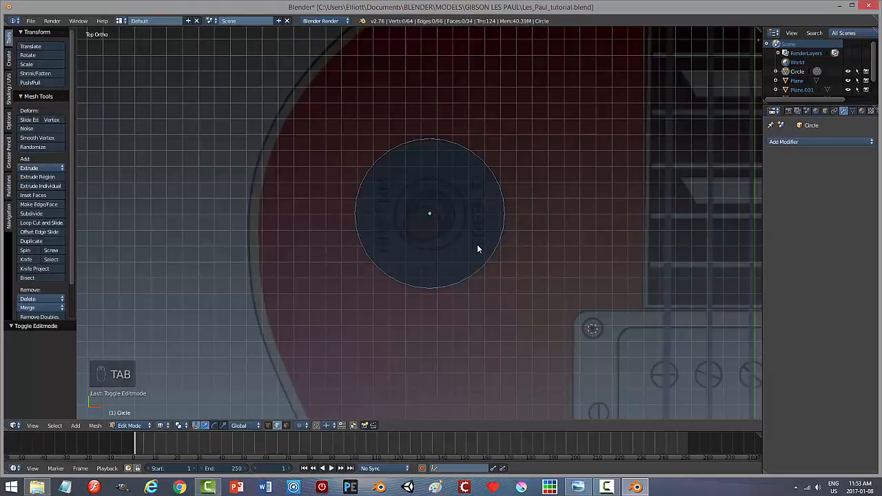
pyautogui.press('a')
pyautogui.press('a')
pyautogui.click(95, 425)
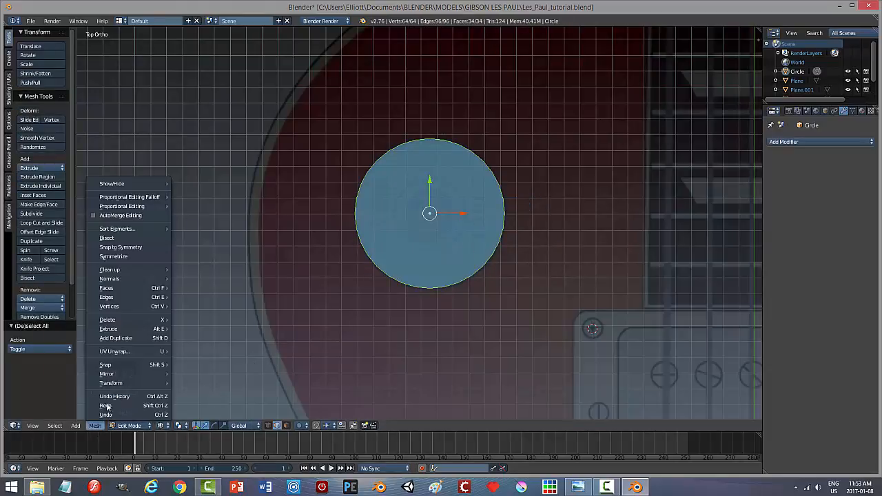
pyautogui.moveTo(125, 279)
pyautogui.click(207, 279)
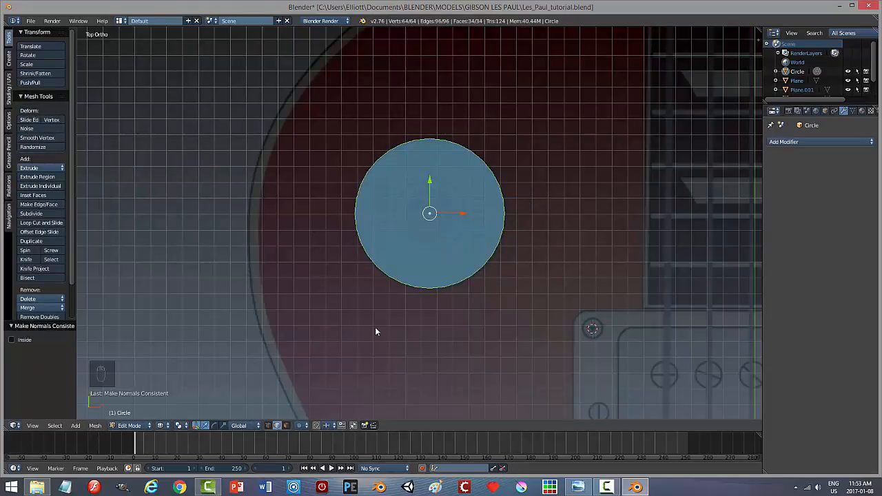
pyautogui.press('Tab')
pyautogui.click(290, 376)
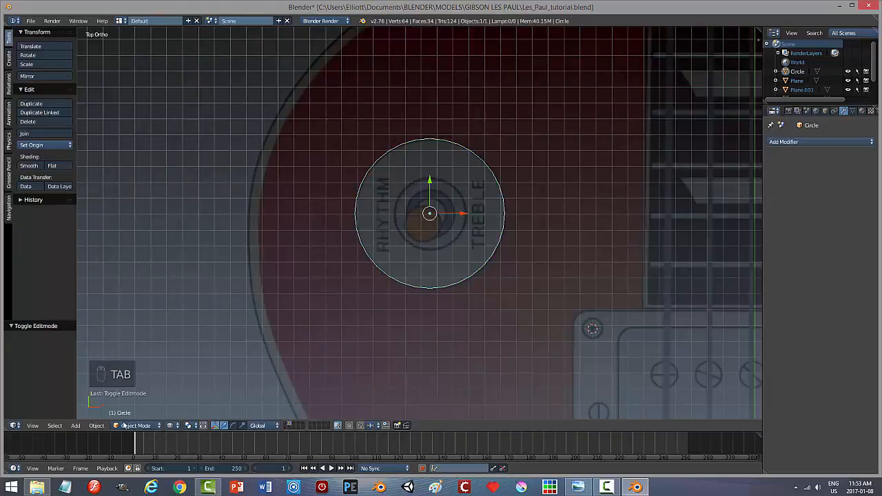
# Apply the disc's rotation and scale
pyautogui.click(103, 428)
pyautogui.moveTo(121, 355)
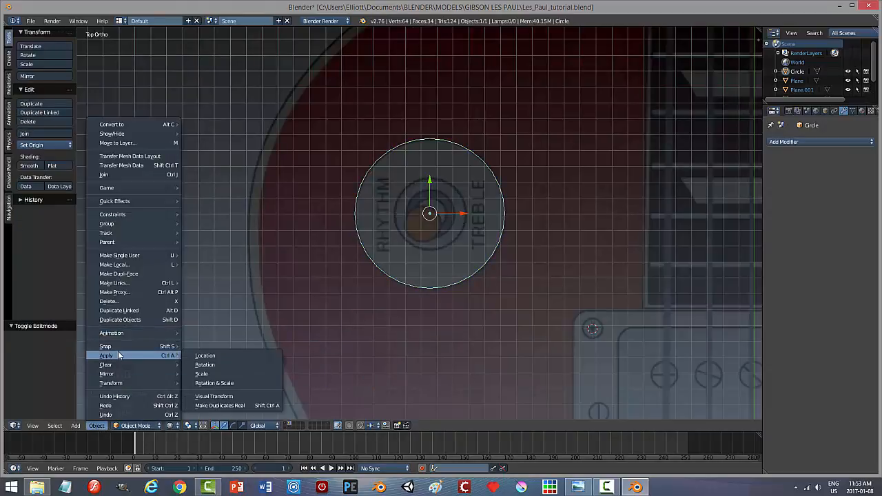
pyautogui.click(217, 383)
# Display the disc in solid shading and delete its large underside face in Edit Mode
pyautogui.moveTo(423, 361); pyautogui.dragTo(432, 325, button='middle')
pyautogui.press('z')
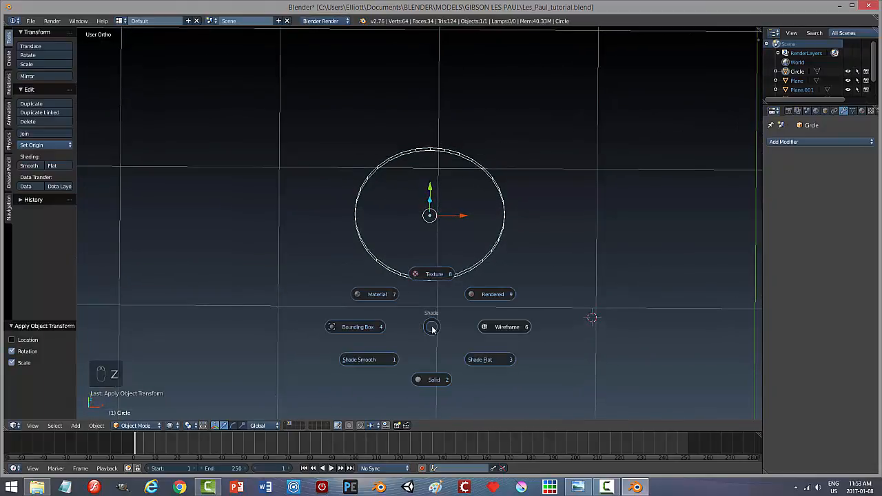
pyautogui.click(433, 380)
pyautogui.scroll(3, 497, 348)
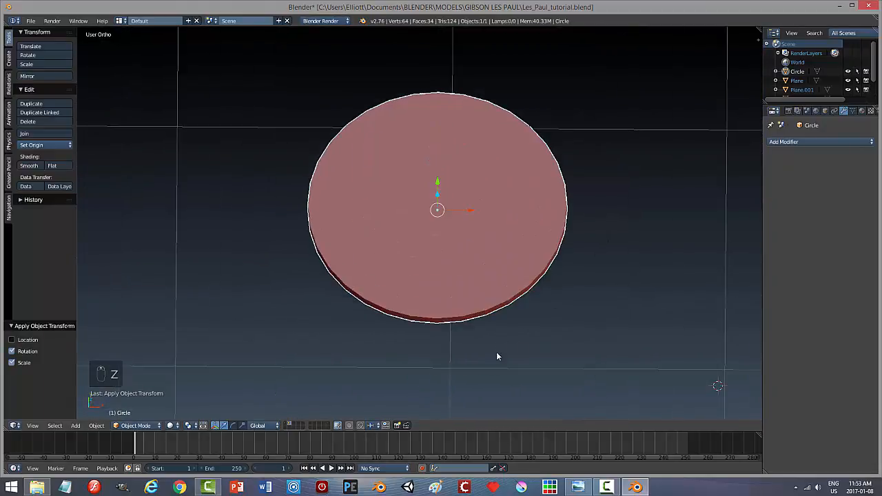
pyautogui.moveTo(496, 352); pyautogui.dragTo(484, 264, button='middle')
pyautogui.hotkey('ctrl', 'Tab')
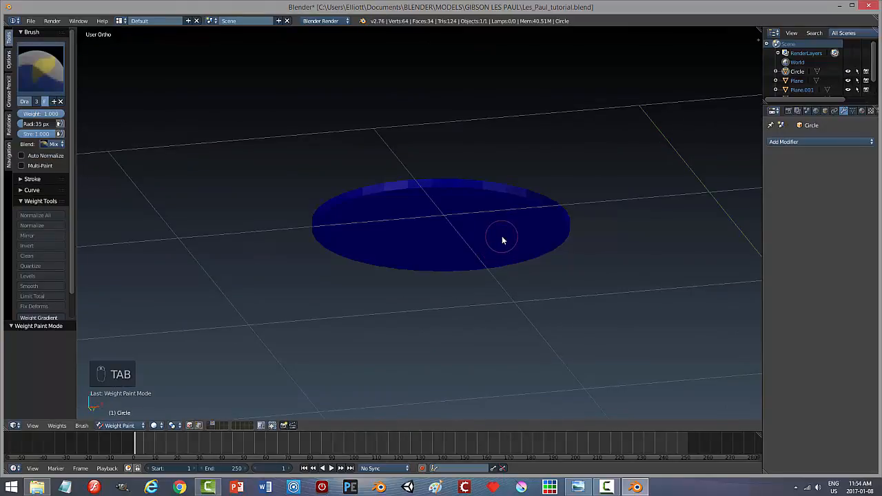
pyautogui.click(120, 425)
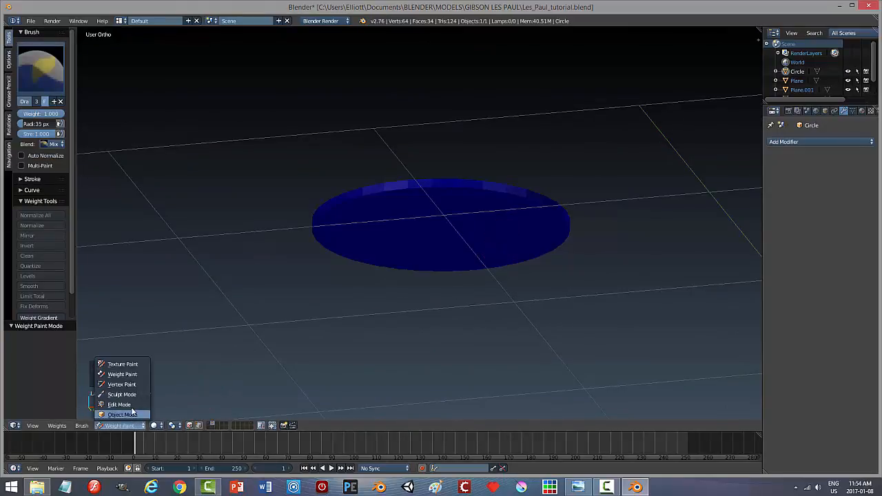
pyautogui.click(123, 406)
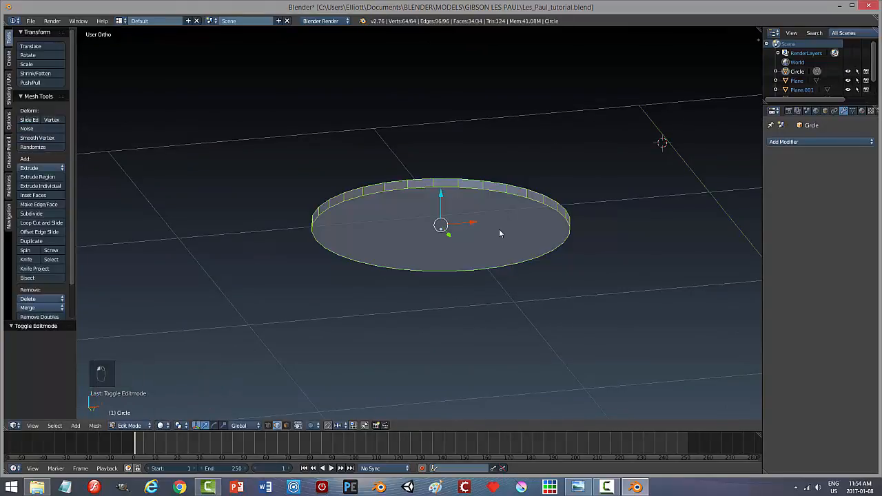
pyautogui.hotkey('ctrl', 'Tab')
pyautogui.click(483, 239)
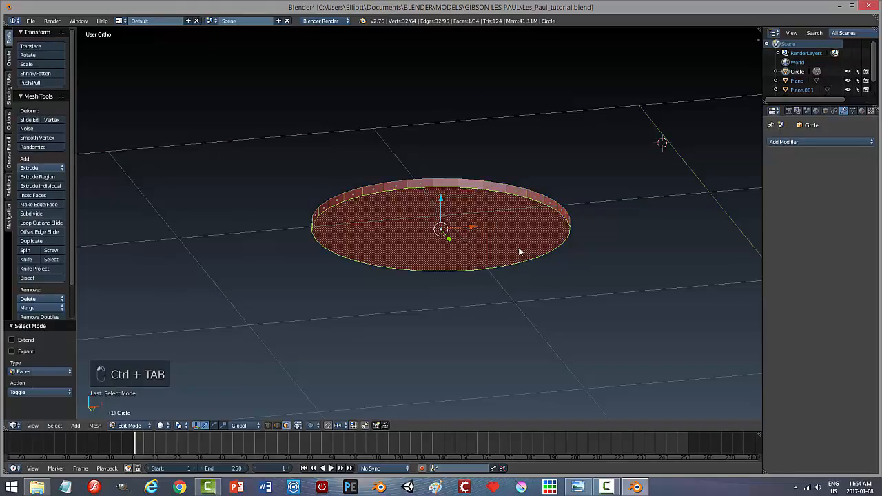
pyautogui.press('x')
pyautogui.click(515, 248)
# Bevel the disc's upper rim edge loop by about 0.012 with 2 segments, and return to Object Mode
pyautogui.moveTo(513, 246); pyautogui.dragTo(496, 302, button='middle')
pyautogui.hotkey('ctrl', 'Tab')
pyautogui.click(482, 290)
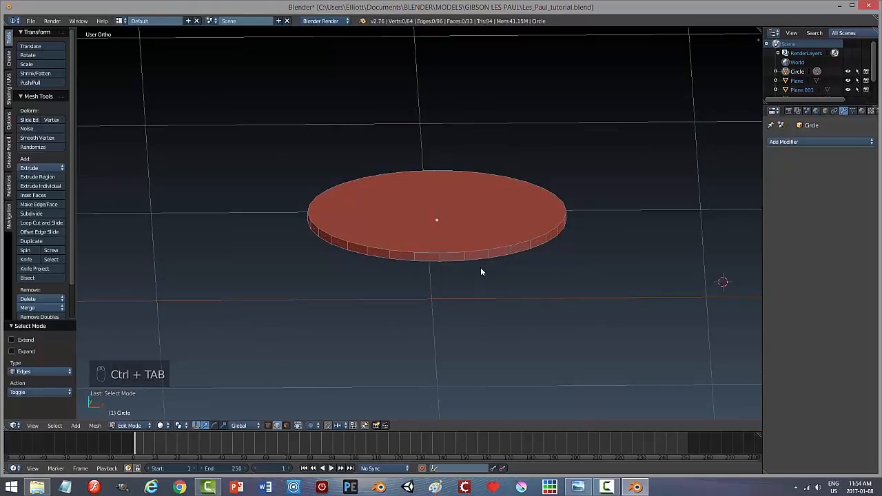
pyautogui.keyDown('alt'); pyautogui.click(495, 253); pyautogui.keyUp('alt')
pyautogui.hotkey('ctrl', 'b')
pyautogui.hotkey('ctrl', 'b')
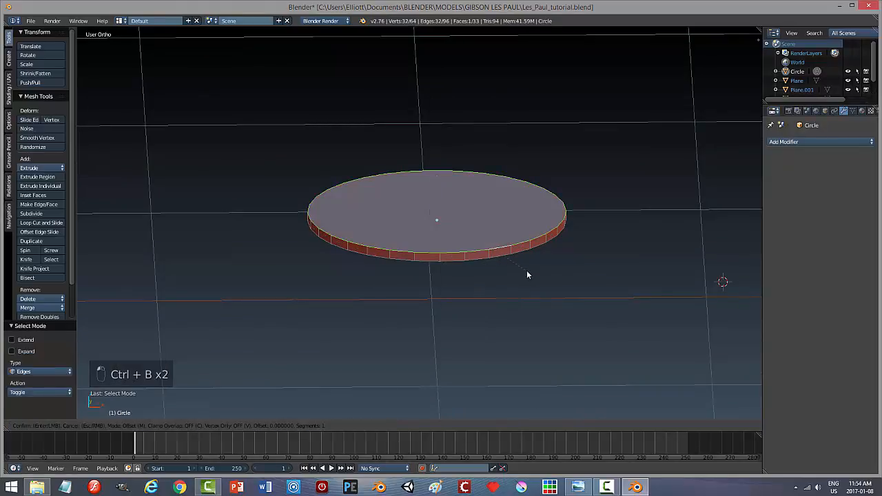
pyautogui.scroll(1, 530, 276)
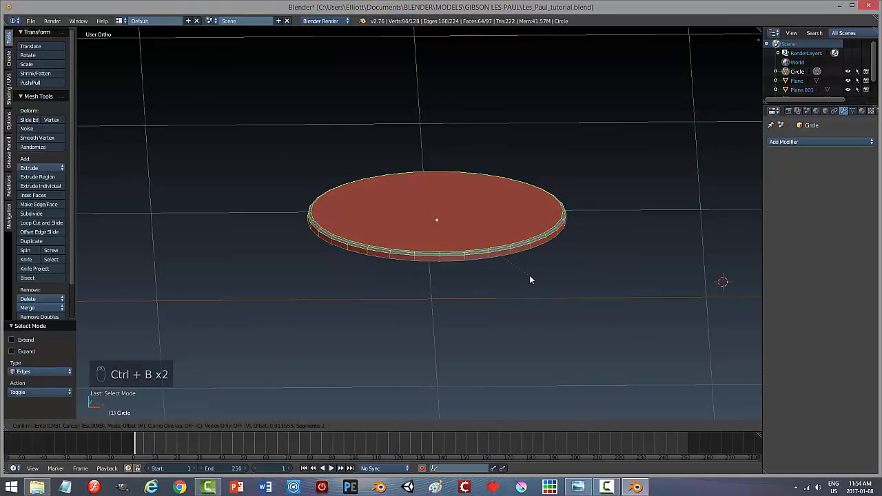
pyautogui.click(530, 280)
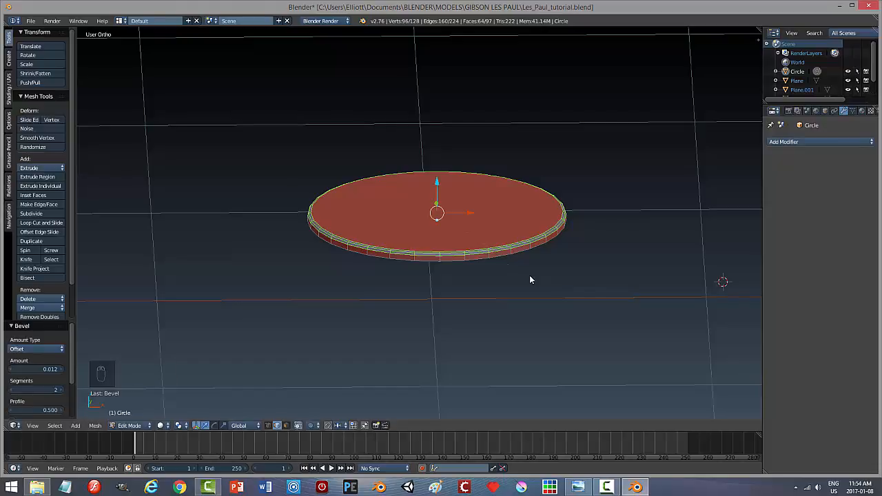
pyautogui.press('a')
pyautogui.press('Tab')
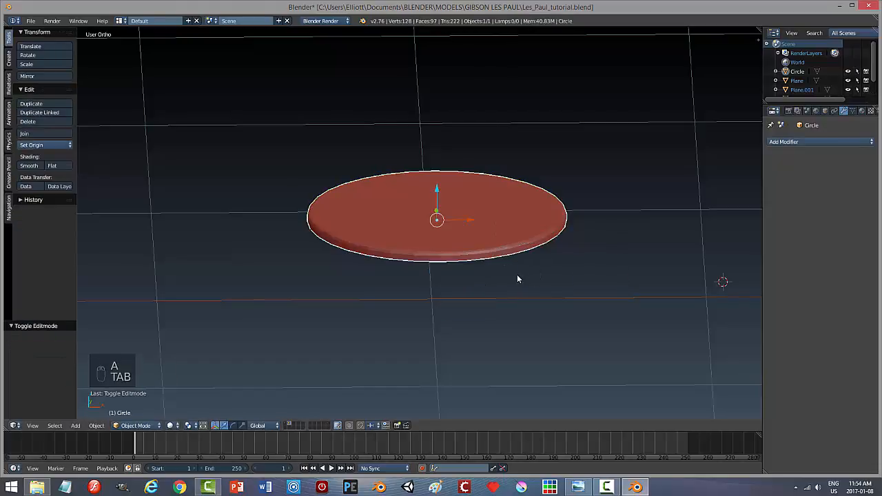
# Try smooth shading on the disc and set it back to flat shading
pyautogui.moveTo(517, 274); pyautogui.dragTo(505, 295, button='middle')
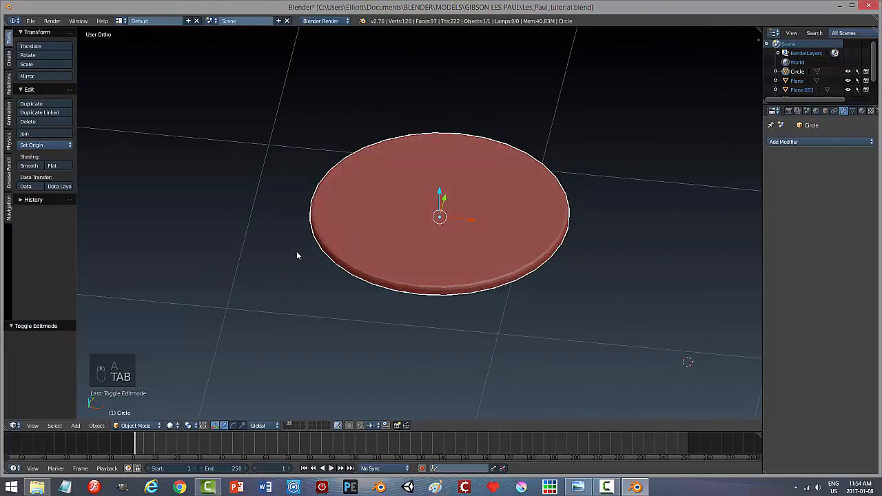
pyautogui.click(43, 166)
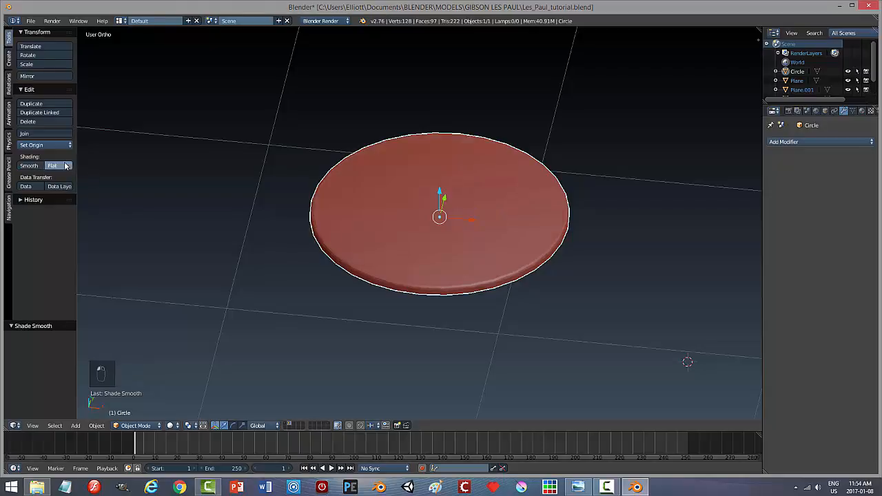
pyautogui.click(61, 166)
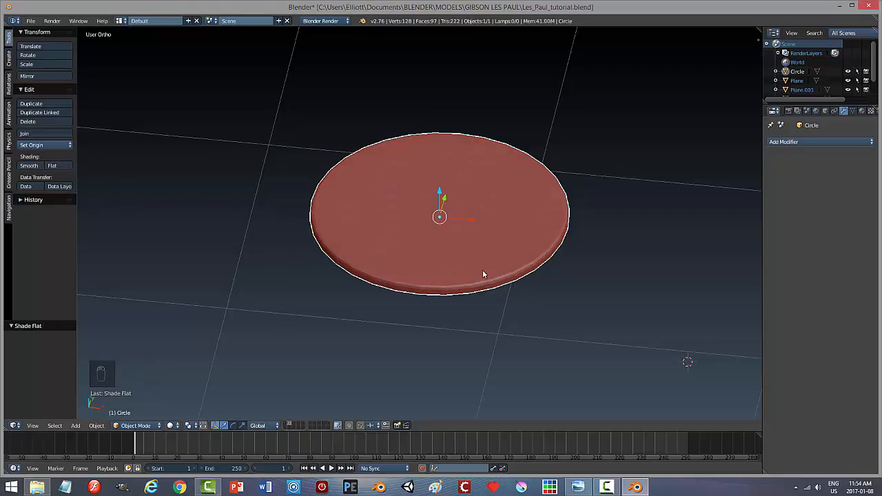
# Snap the 3D cursor to the selected disc and add a mesh cylinder at its centre
pyautogui.moveTo(483, 275); pyautogui.dragTo(478, 281, button='middle')
pyautogui.hotkey('shift', 's')
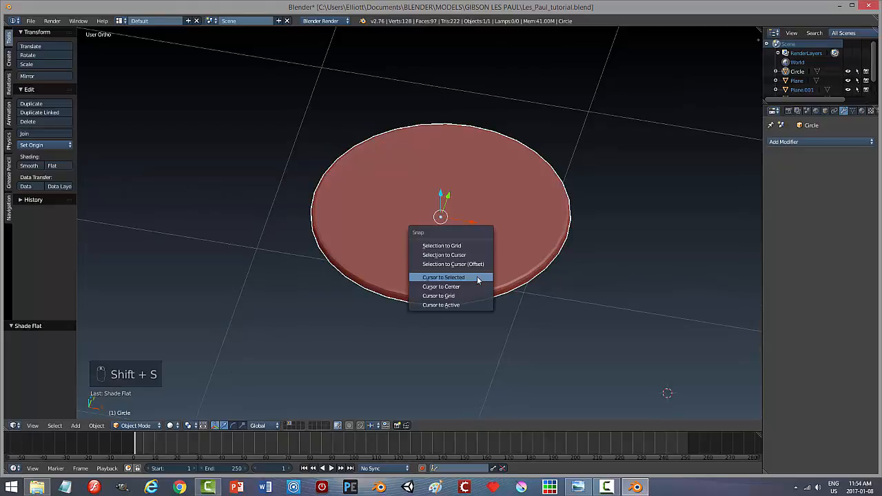
pyautogui.click(477, 277)
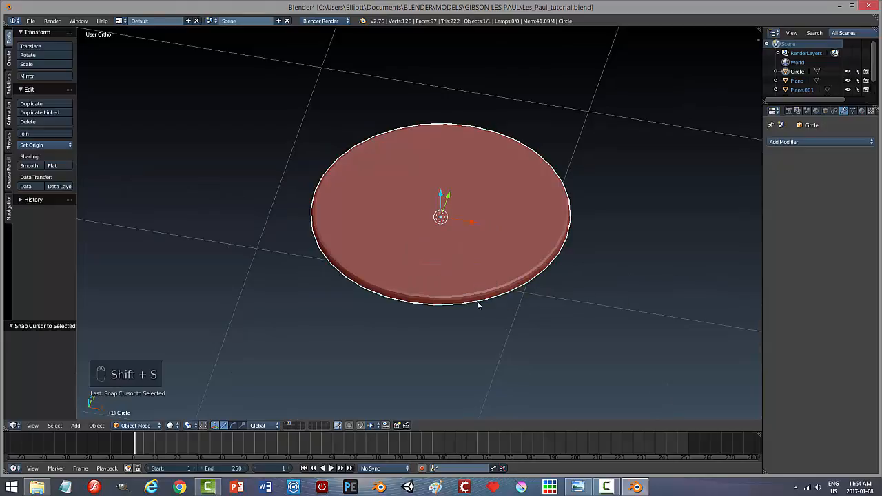
pyautogui.hotkey('shift', 'a')
pyautogui.moveTo(477, 301)
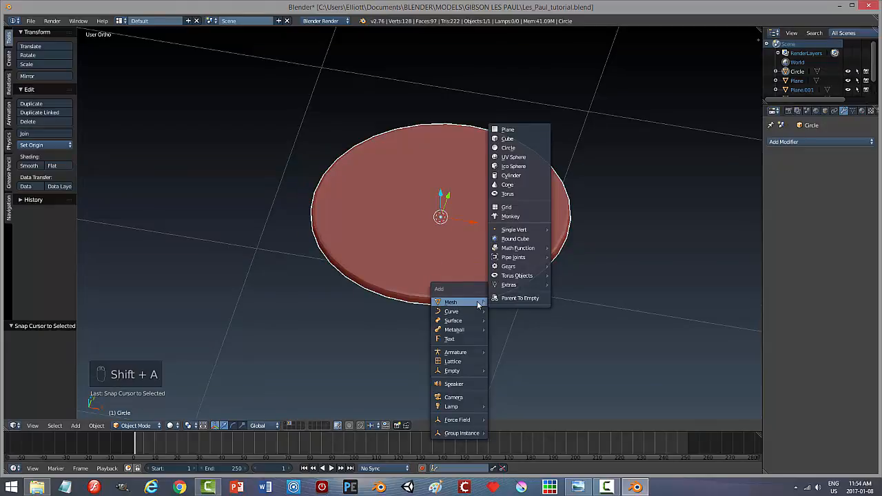
pyautogui.click(525, 176)
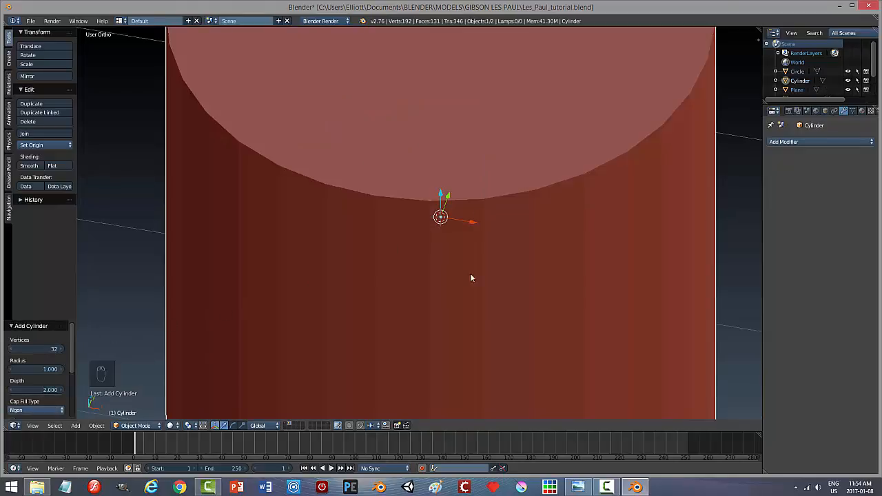
# Scale the cylinder to about 0.179, and in the top wireframe view by a further 1.269 to match the reference's switch ring
pyautogui.press('s')
pyautogui.press('s')
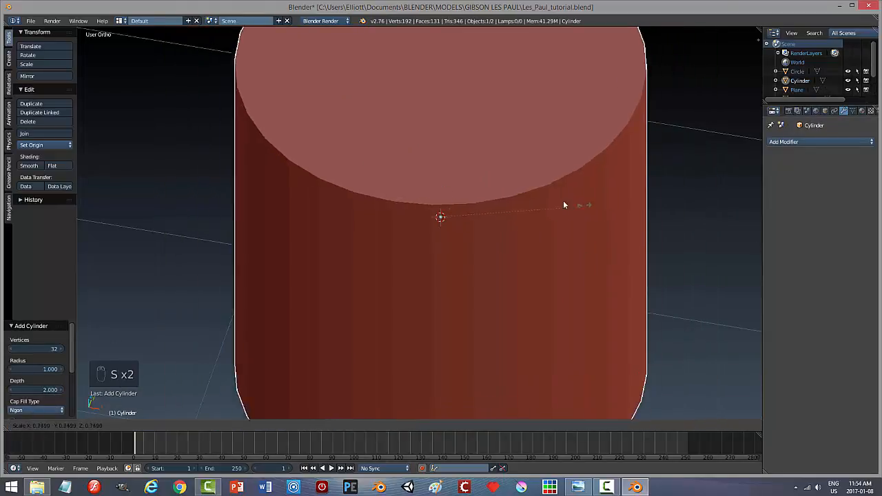
pyautogui.click(455, 188)
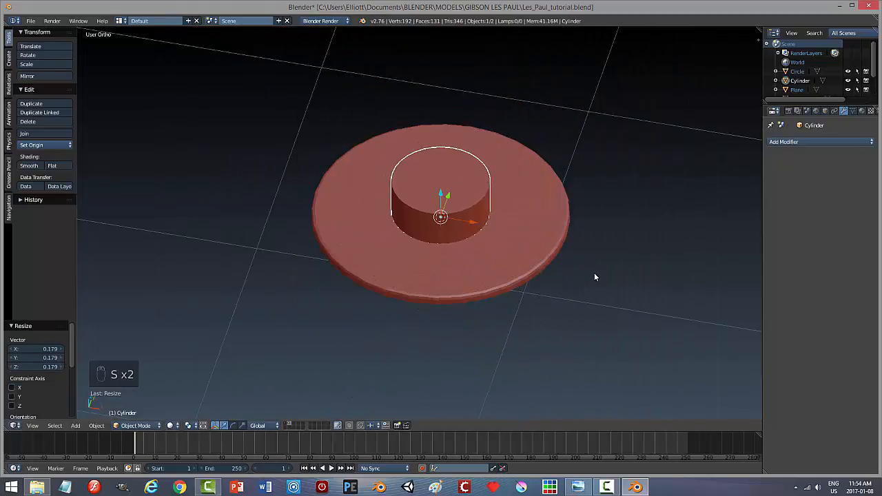
pyautogui.press('KP_7')
pyautogui.press('z')
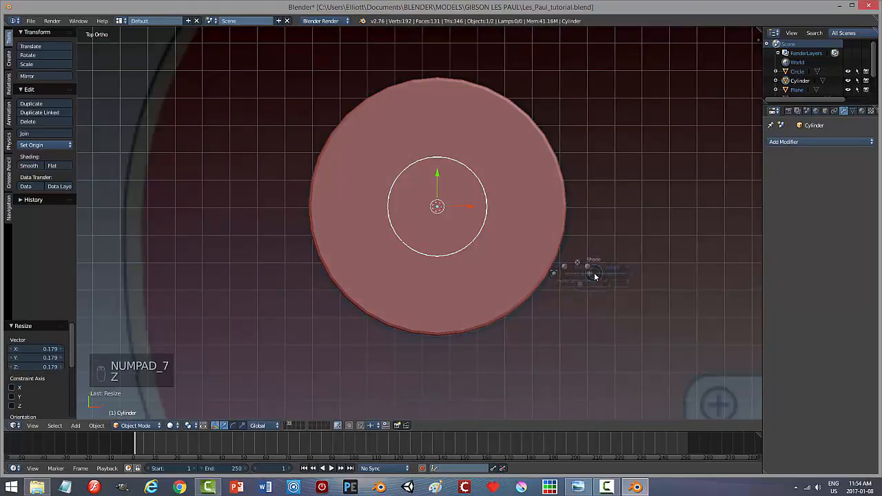
pyautogui.click(651, 275)
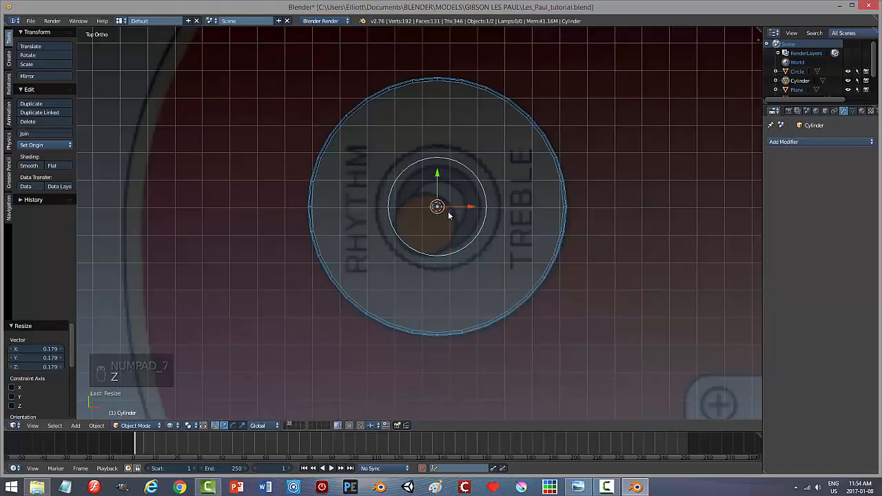
pyautogui.press('s')
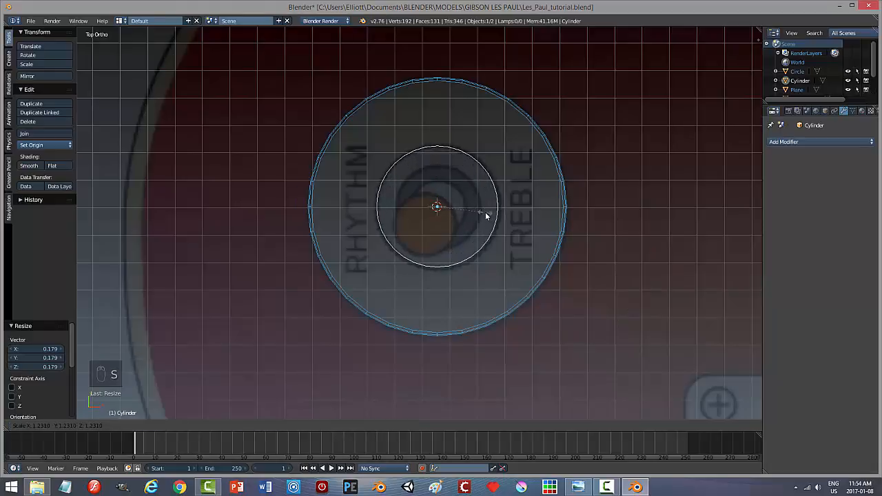
pyautogui.click(487, 217)
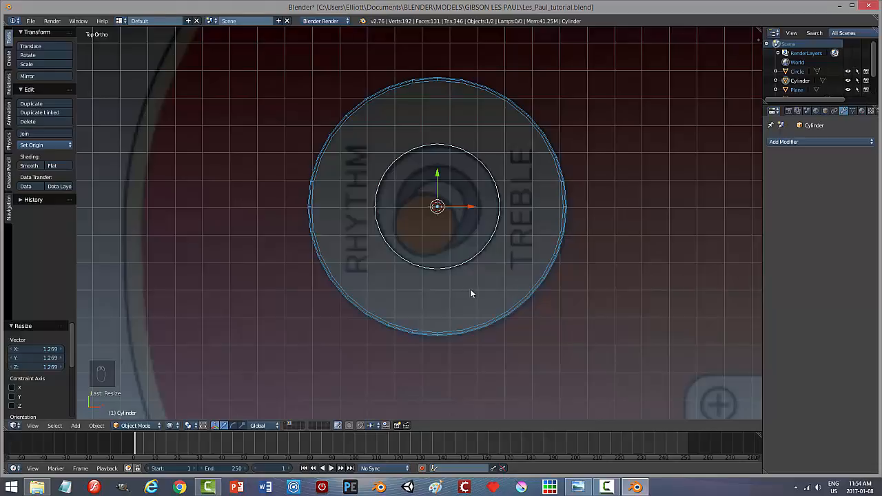
# In solid shading, scale the cylinder to about 0.289 along Z and raise it about 0.049 above the disc
pyautogui.moveTo(470, 289); pyautogui.dragTo(472, 246, button='middle')
pyautogui.press('z')
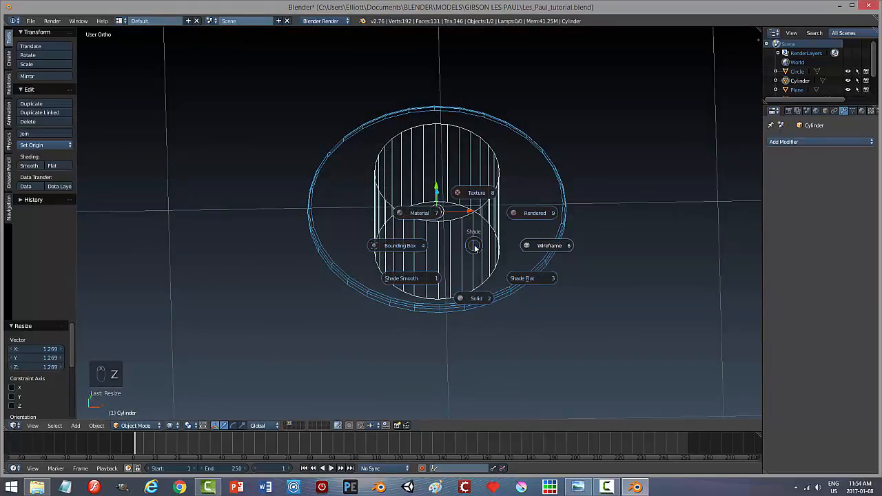
pyautogui.click(486, 310)
pyautogui.moveTo(490, 316); pyautogui.dragTo(483, 281, button='middle')
pyautogui.press('s')
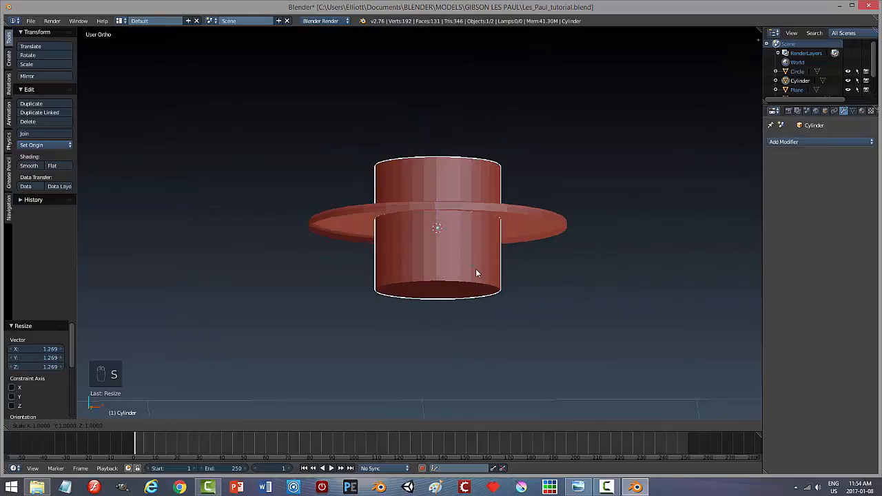
pyautogui.press('z')
pyautogui.click(452, 235)
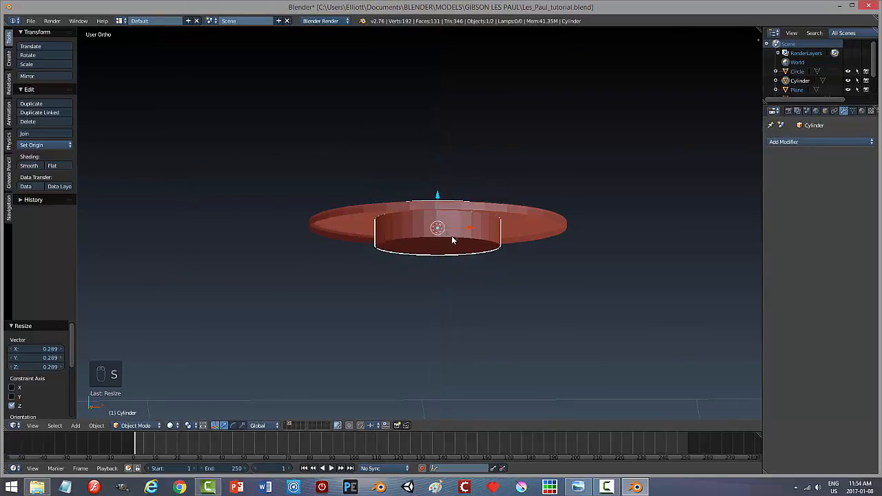
pyautogui.moveTo(451, 236); pyautogui.dragTo(478, 246, button='middle')
pyautogui.moveTo(437, 192); pyautogui.dragTo(439, 183)
pyautogui.moveTo(448, 231); pyautogui.dragTo(452, 308, button='middle')
# Inset the cylinder's top face by about 0.268 in Edit Mode, working over the reference in the top wireframe view
pyautogui.press('KP_7')
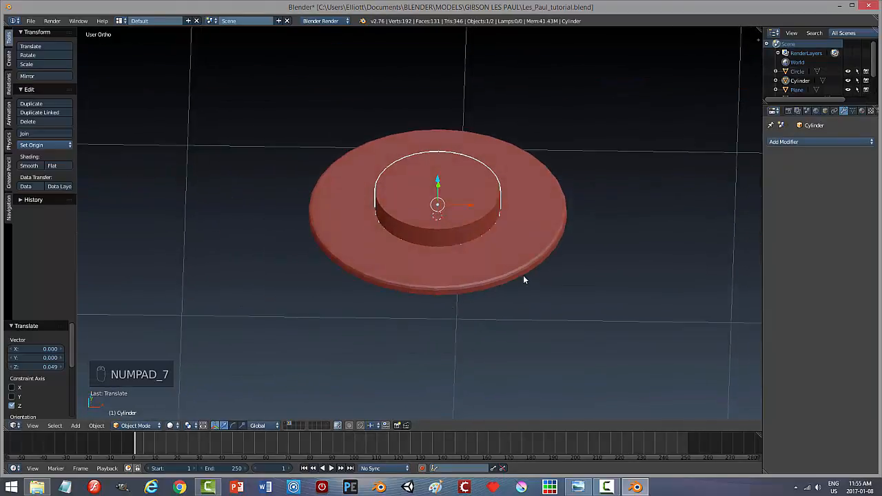
pyautogui.press('z')
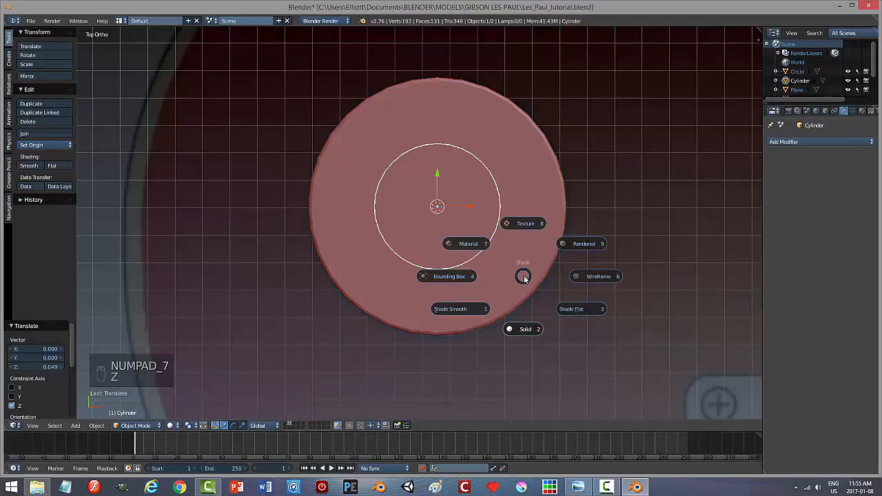
pyautogui.click(583, 275)
pyautogui.press('Tab')
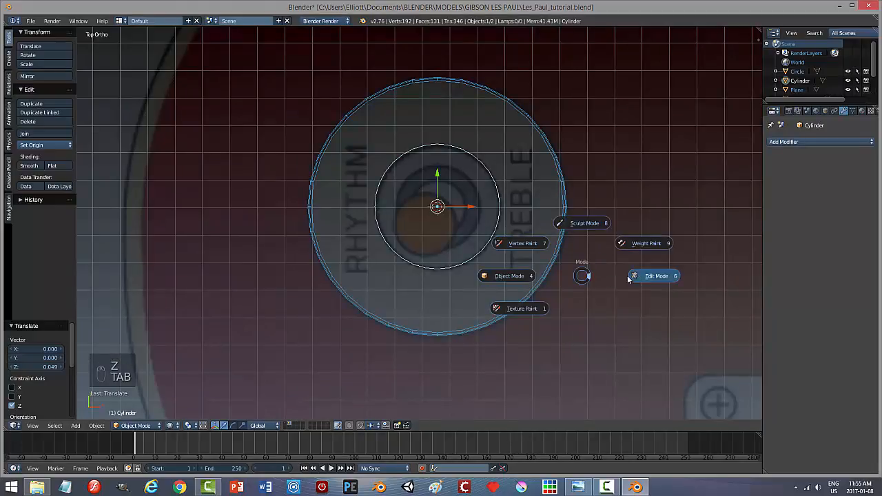
pyautogui.click(646, 277)
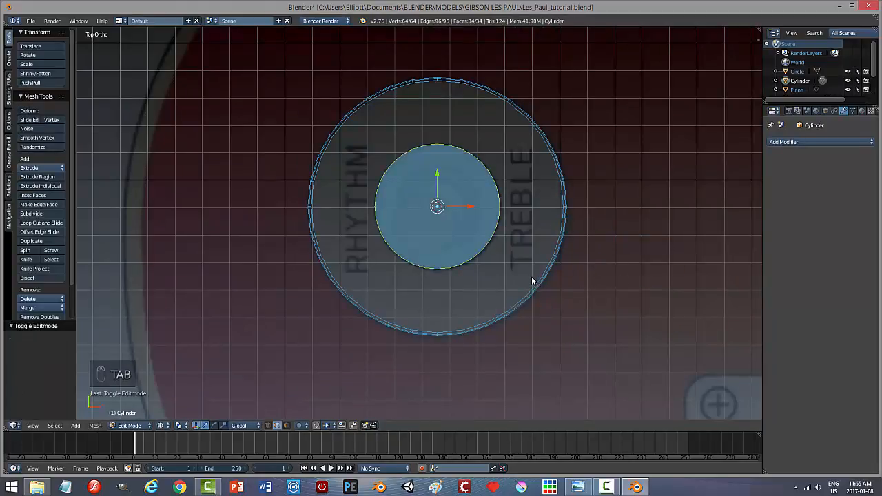
pyautogui.press('a')
pyautogui.press('a')
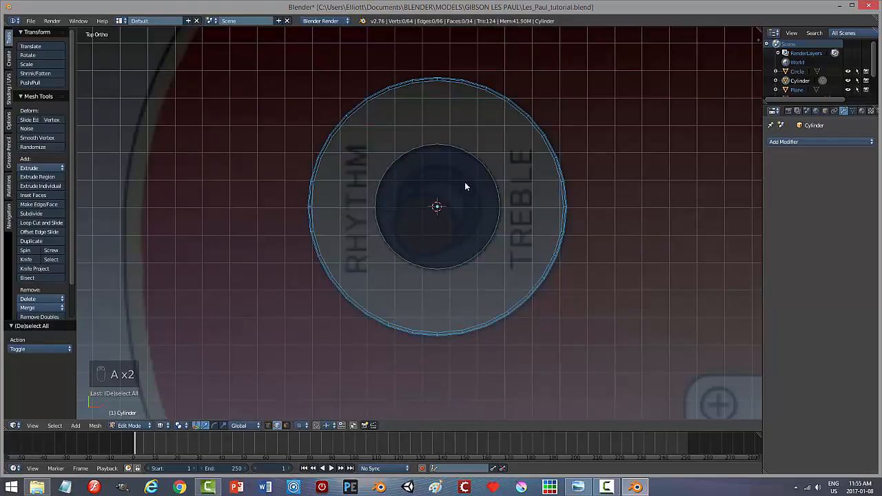
pyautogui.hotkey('ctrl', 'Tab')
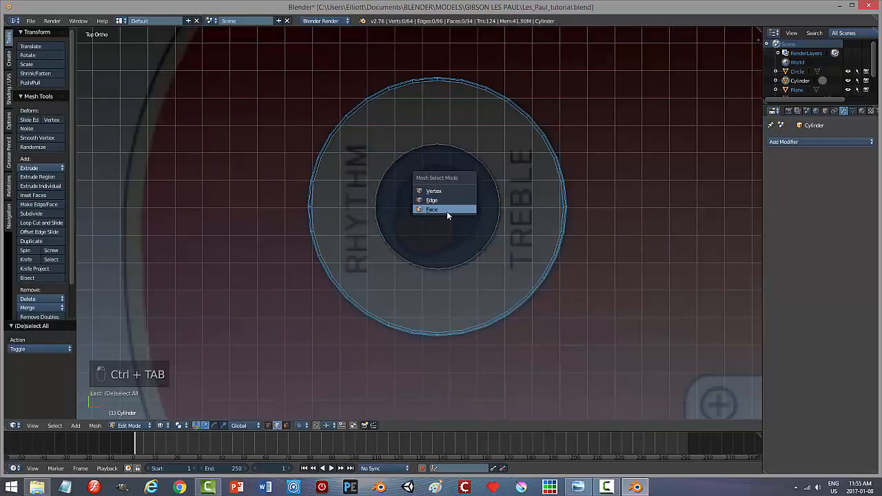
pyautogui.click(448, 211)
pyautogui.rightClick(461, 207)
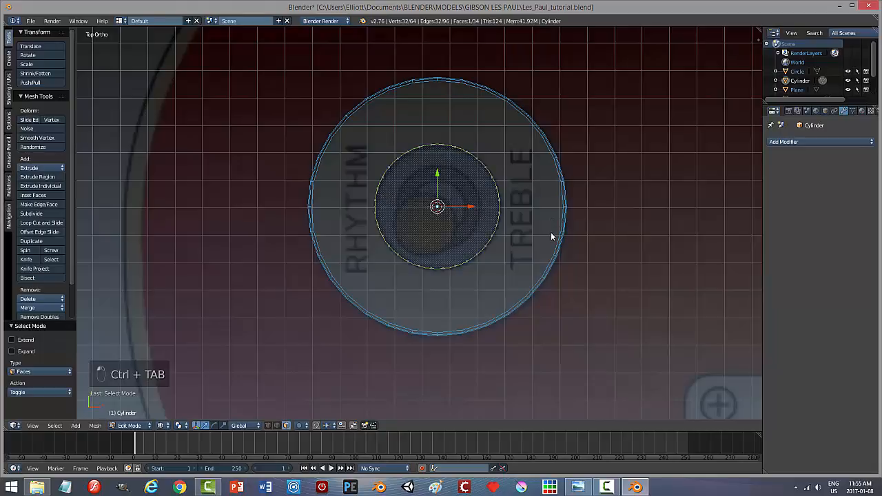
pyautogui.press('i')
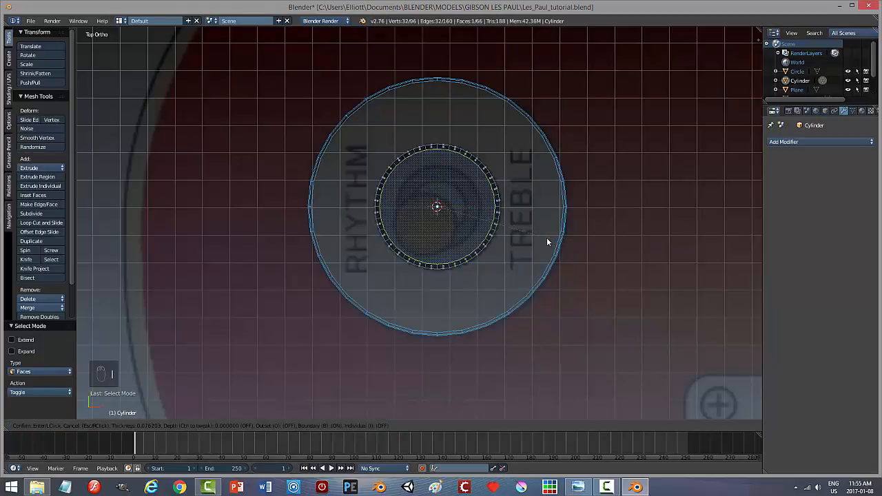
pyautogui.click(492, 245)
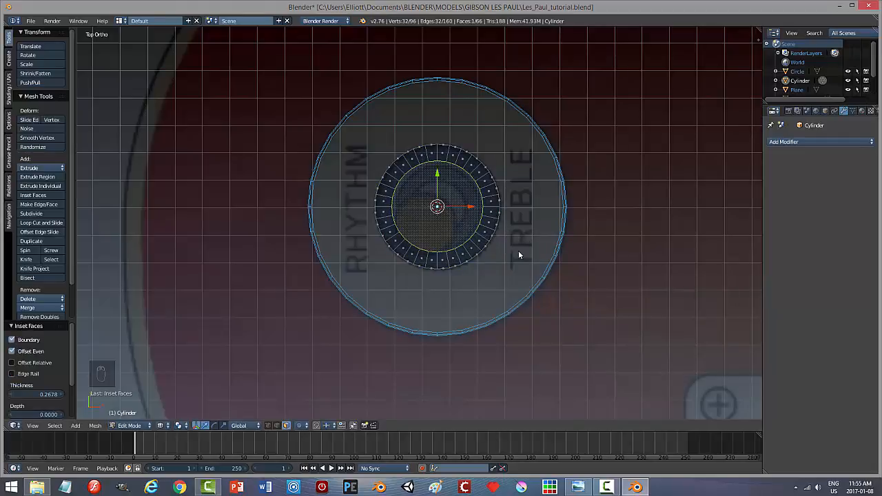
# Extrude the inset face down into the cylinder to form a recess, and return to Object Mode
pyautogui.moveTo(526, 290); pyautogui.dragTo(514, 244, button='middle')
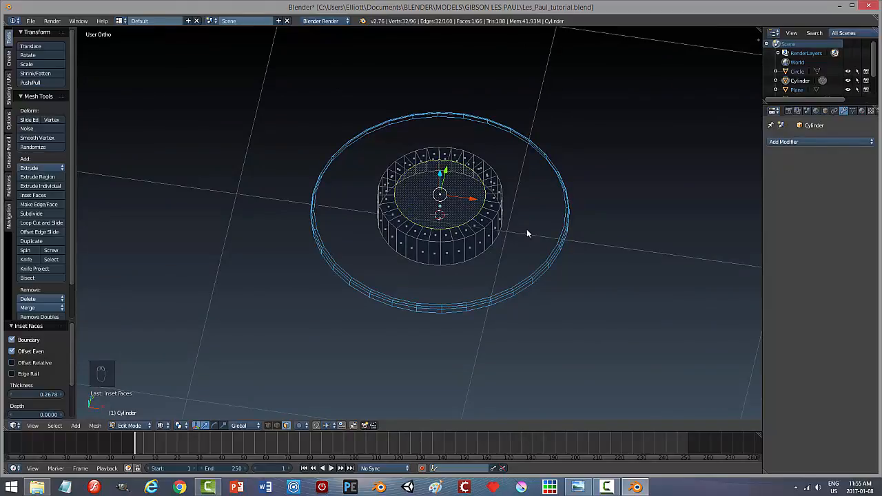
pyautogui.press('e')
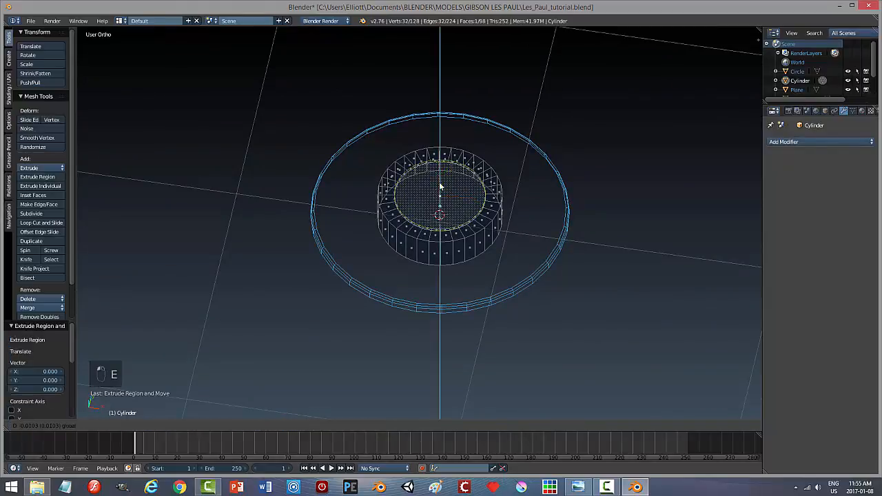
pyautogui.click(440, 202)
pyautogui.press('a')
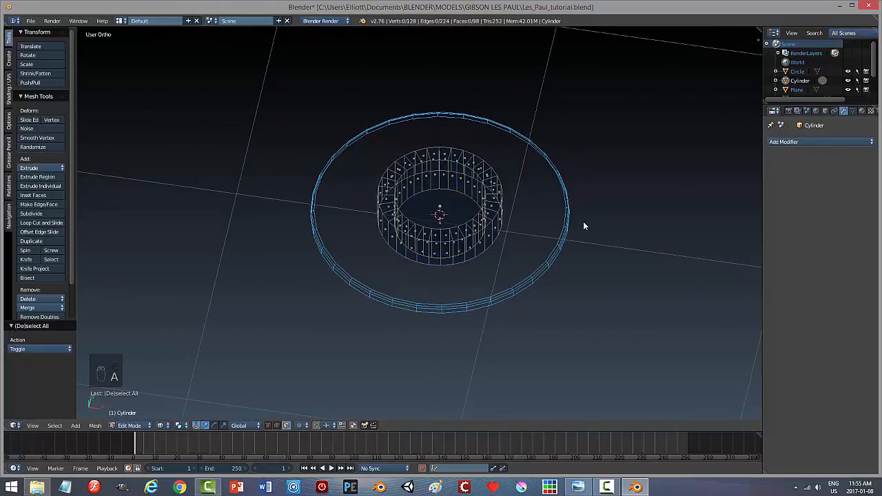
pyautogui.press('Tab')
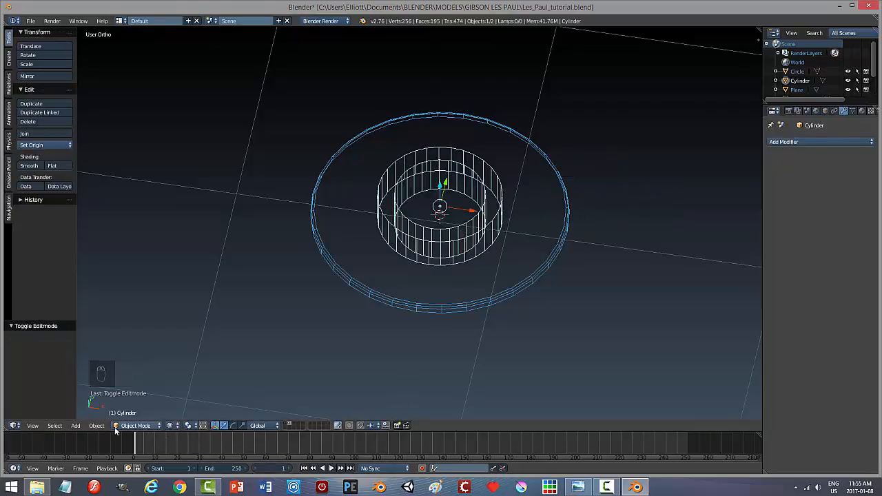
# Display the switch parts in solid shading and inspect the recessed cylinder from below and above
pyautogui.press('z')
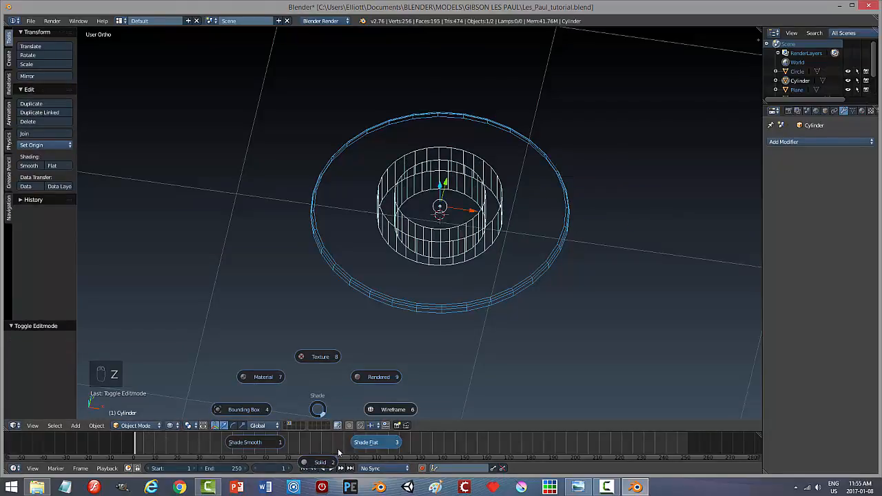
pyautogui.moveTo(528, 321); pyautogui.dragTo(553, 226, button='middle')
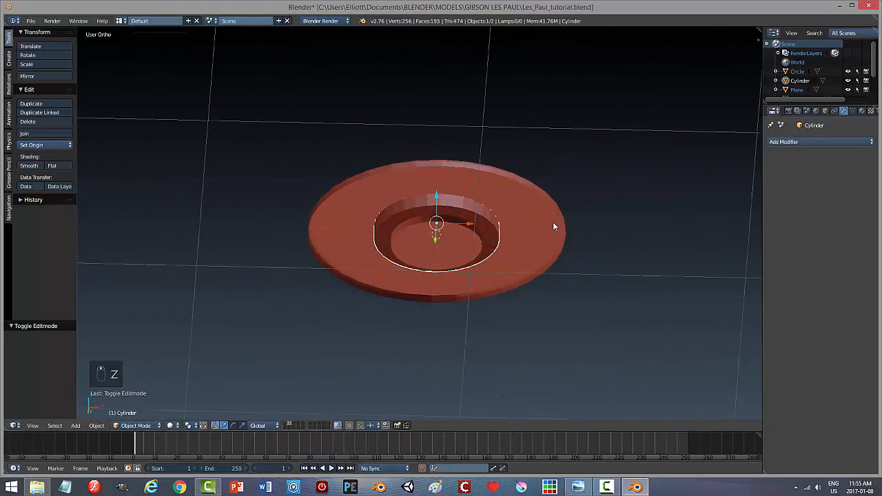
pyautogui.rightClick(455, 249)
pyautogui.rightClick(456, 250)
pyautogui.moveTo(487, 278); pyautogui.dragTo(426, 333, button='middle')
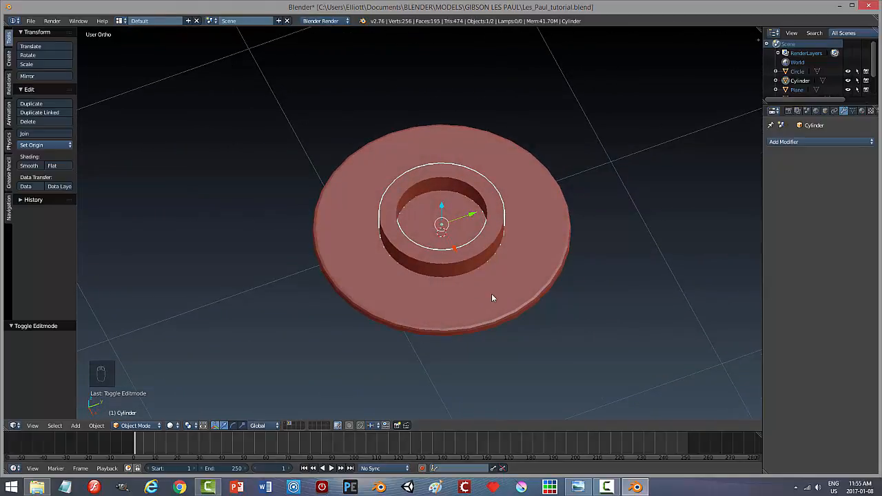
# Select the cylinder's inner and outer top edge loops in Edit Mode and try to bevel them
pyautogui.press('Tab')
pyautogui.click(563, 254)
pyautogui.scroll(2, 505, 273)
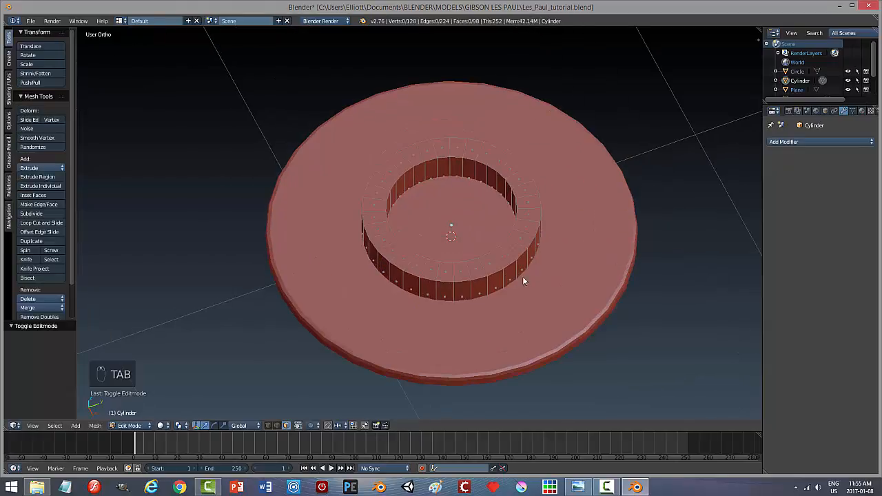
pyautogui.hotkey('ctrl', 'Tab')
pyautogui.click(518, 251)
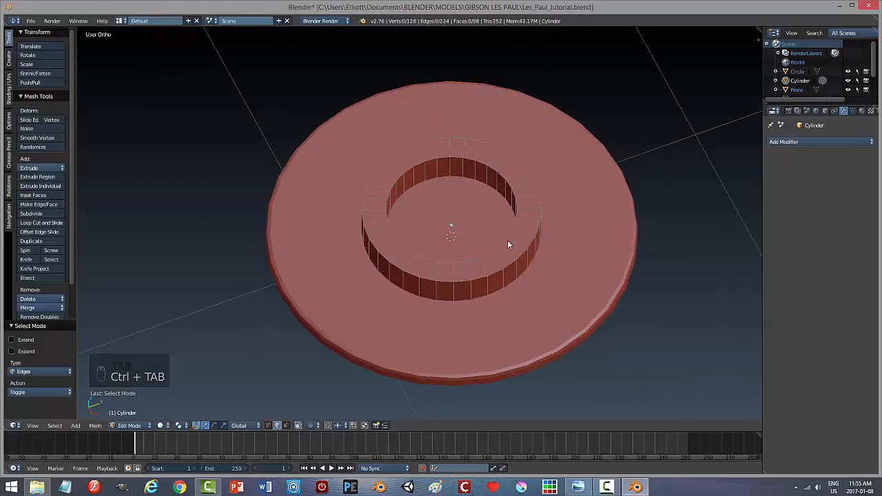
pyautogui.keyDown('alt'); pyautogui.rightClick(508, 239); pyautogui.keyUp('alt')
pyautogui.keyDown('alt'); pyautogui.keyDown('shift'); pyautogui.rightClick(529, 248); pyautogui.keyUp('shift'); pyautogui.keyUp('alt')
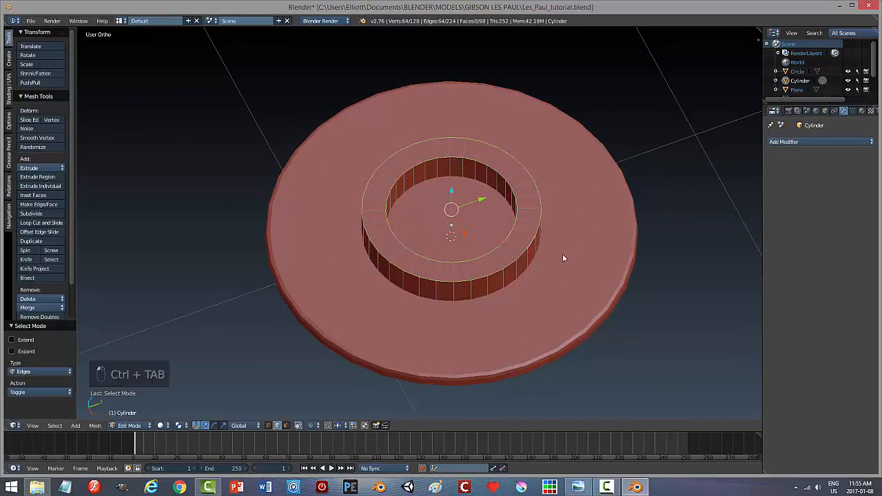
pyautogui.moveTo(562, 254); pyautogui.dragTo(588, 270, button='middle')
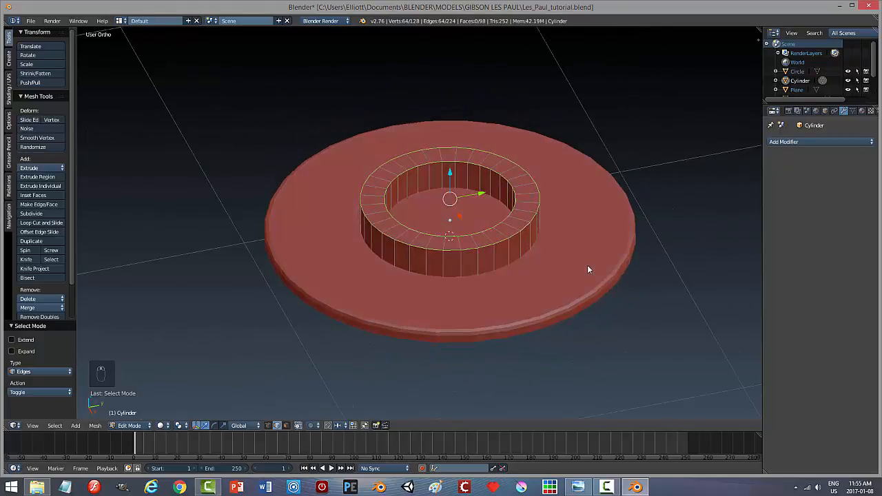
pyautogui.hotkey('ctrl', 'b')
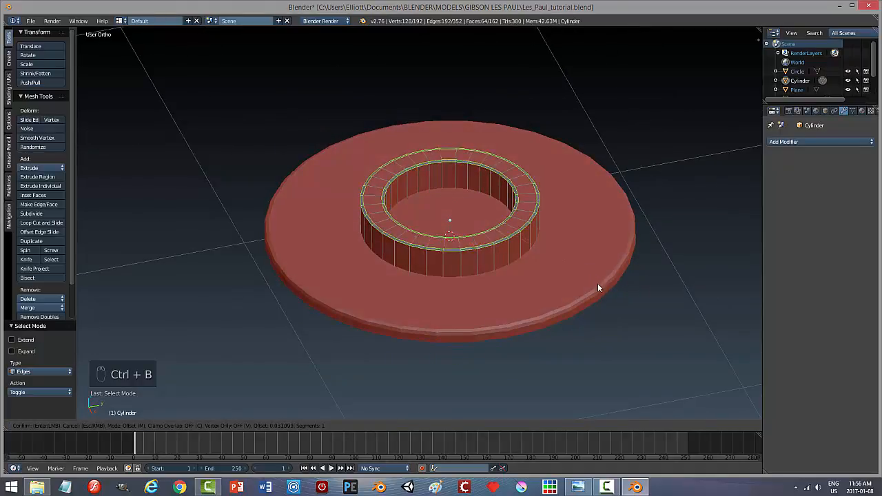
pyautogui.rightClick(604, 297)
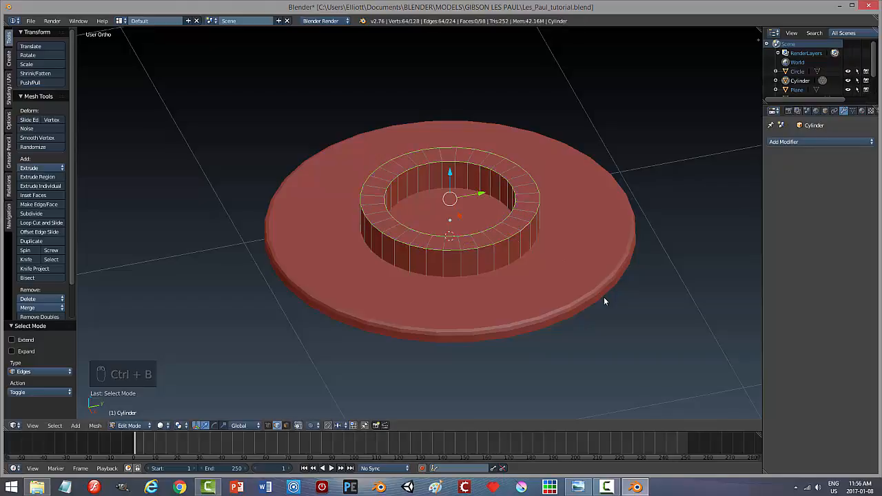
# Select the cylinder's entire mesh and recalculate its normals outside
pyautogui.press('a')
pyautogui.press('a')
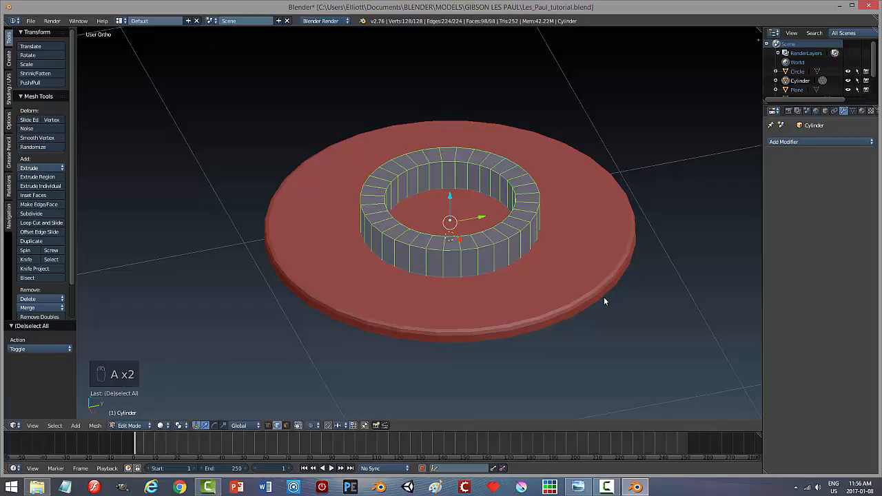
pyautogui.click(95, 426)
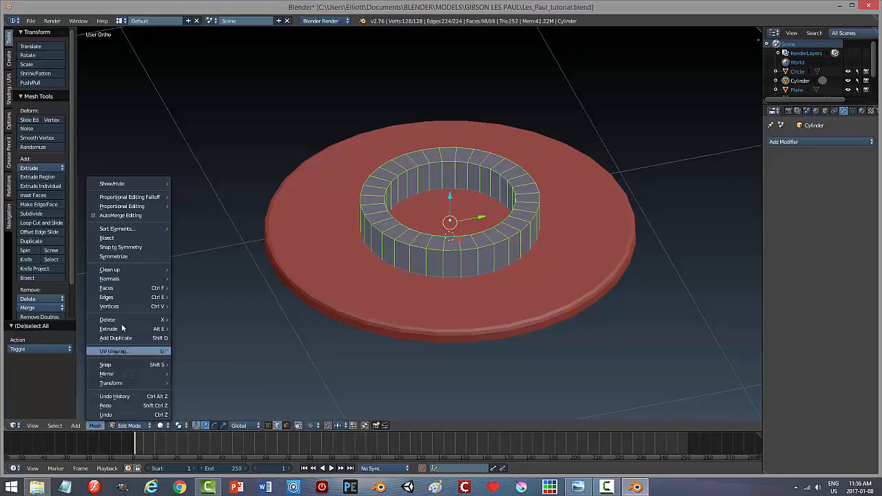
pyautogui.moveTo(126, 278)
pyautogui.click(200, 278)
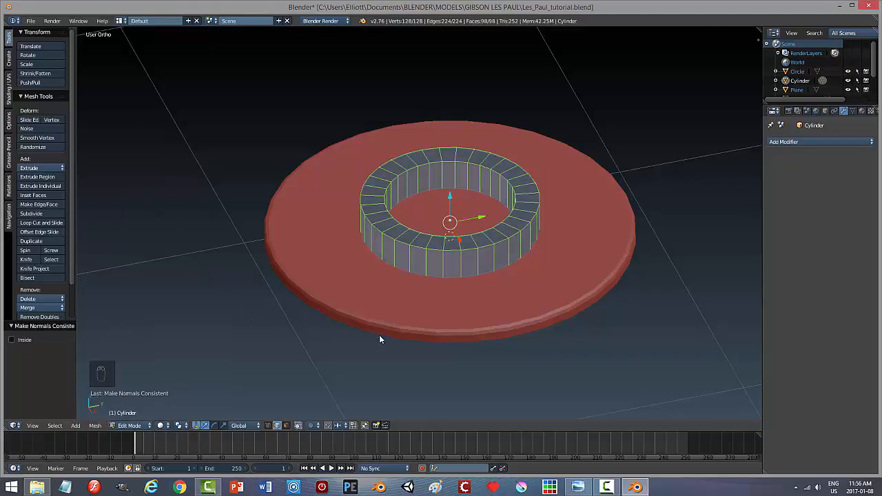
# Return to Object Mode and apply the cylinder's rotation and scale
pyautogui.press('a')
pyautogui.press('Tab')
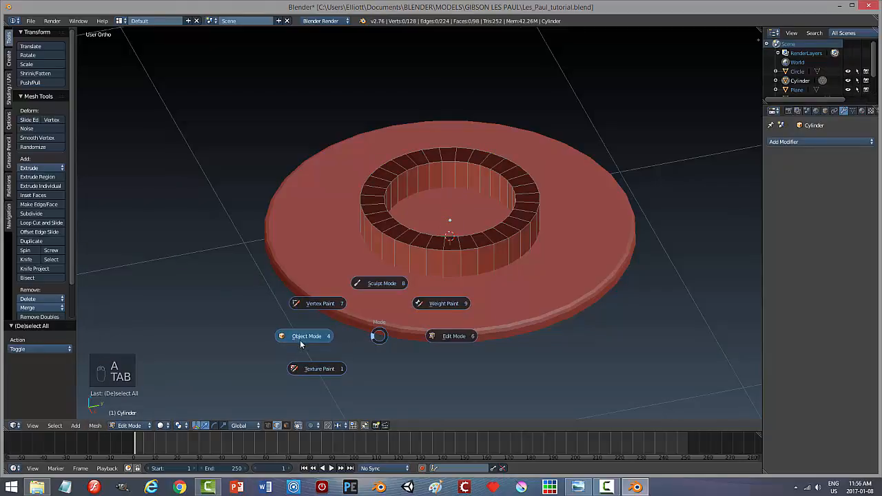
pyautogui.click(300, 345)
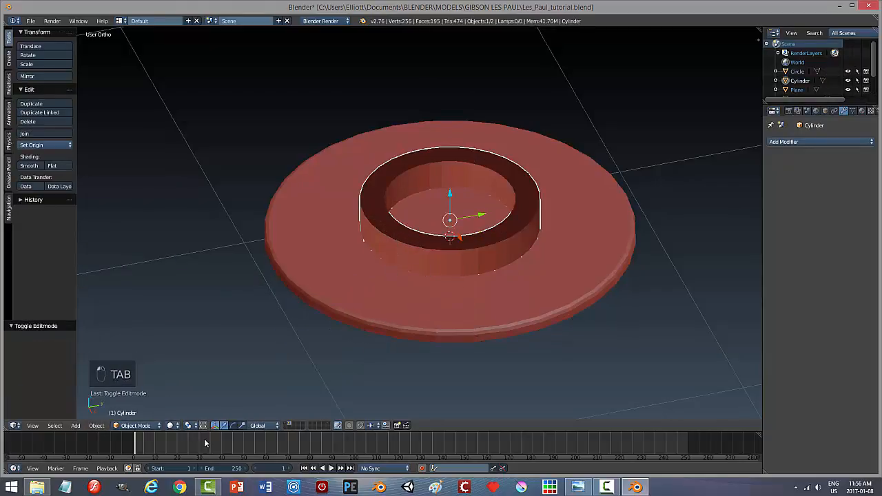
pyautogui.click(97, 425)
pyautogui.moveTo(165, 355)
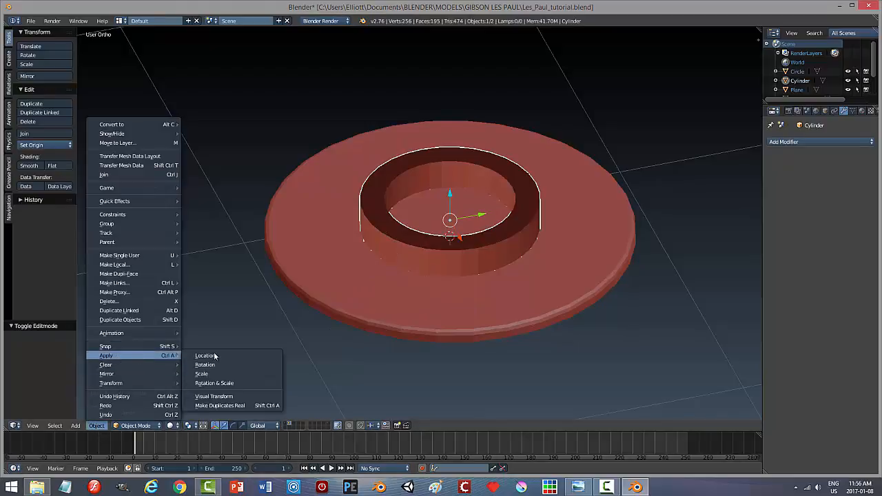
pyautogui.click(214, 383)
# With the transforms applied, recalculate all of the cylinder's normals outside in Edit Mode, leaving nothing selected
pyautogui.press('Tab')
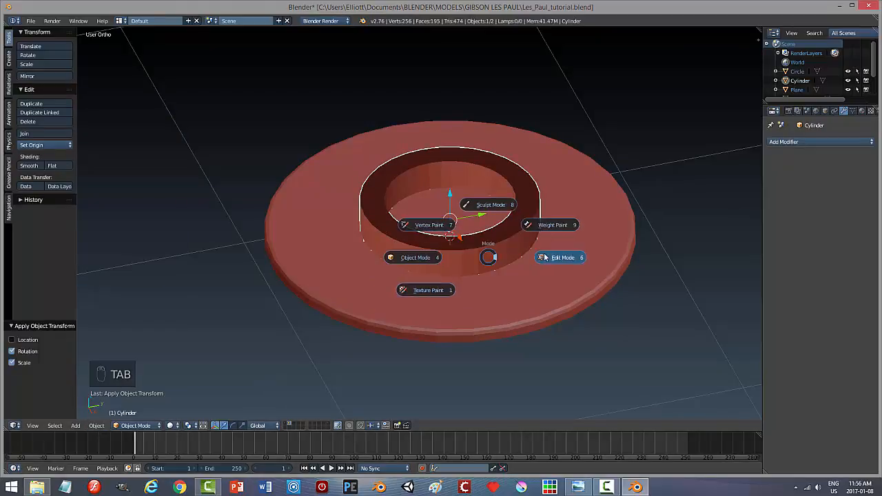
pyautogui.click(539, 257)
pyautogui.press('a')
pyautogui.press('a')
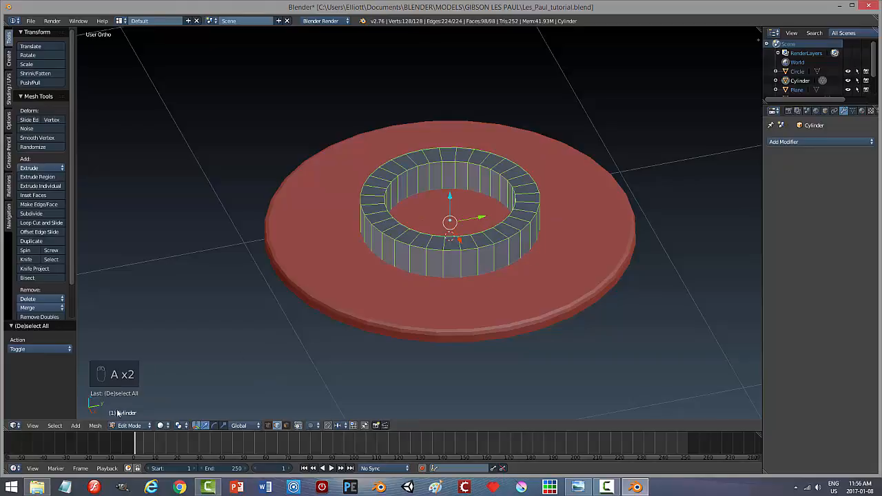
pyautogui.click(95, 425)
pyautogui.moveTo(158, 282)
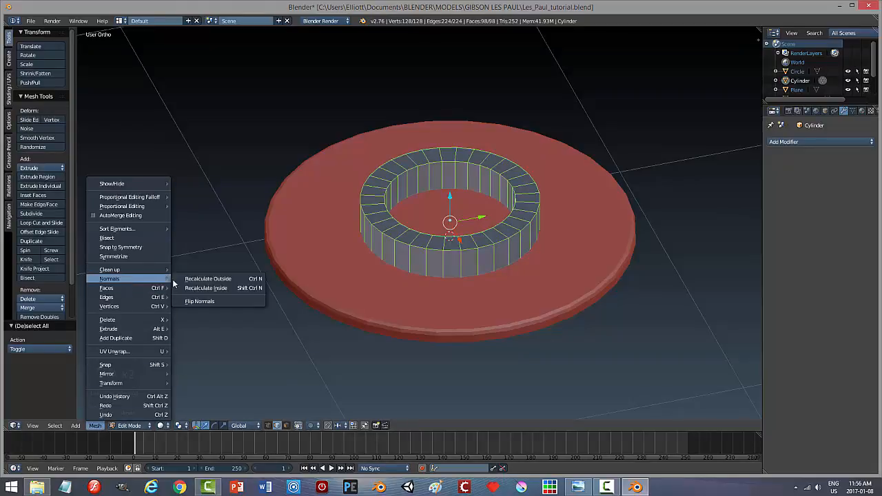
pyautogui.click(227, 282)
pyautogui.press('a')
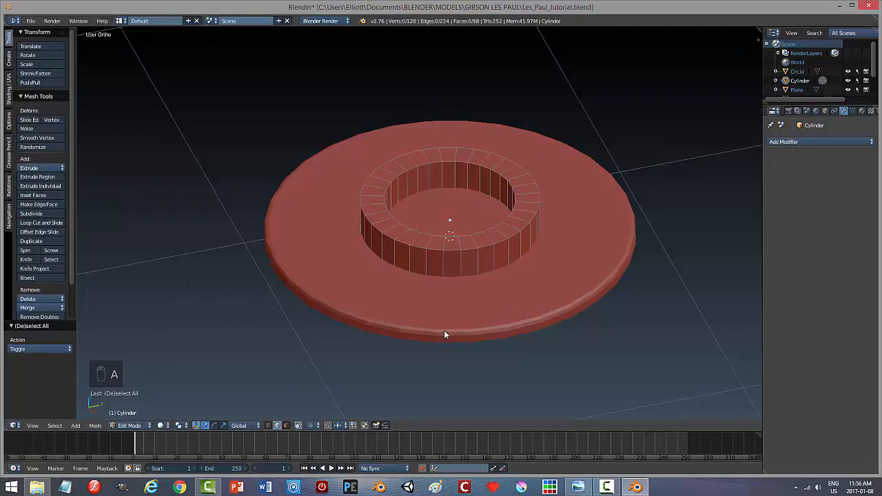
# Bevel the ring's inner and outer top edge loops by about 0.015 with 2 segments, and return to Object Mode
pyautogui.hotkey('ctrl', 'Tab')
pyautogui.click(480, 273)
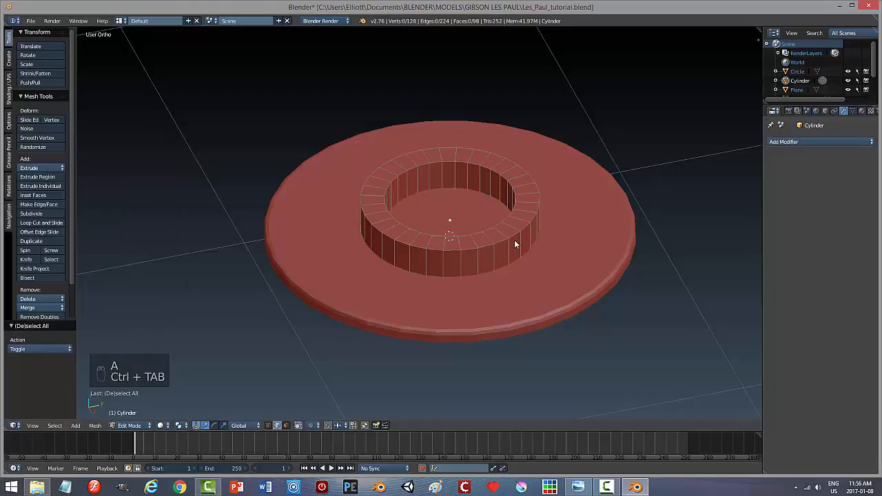
pyautogui.keyDown('alt'); pyautogui.click(516, 240); pyautogui.keyUp('alt')
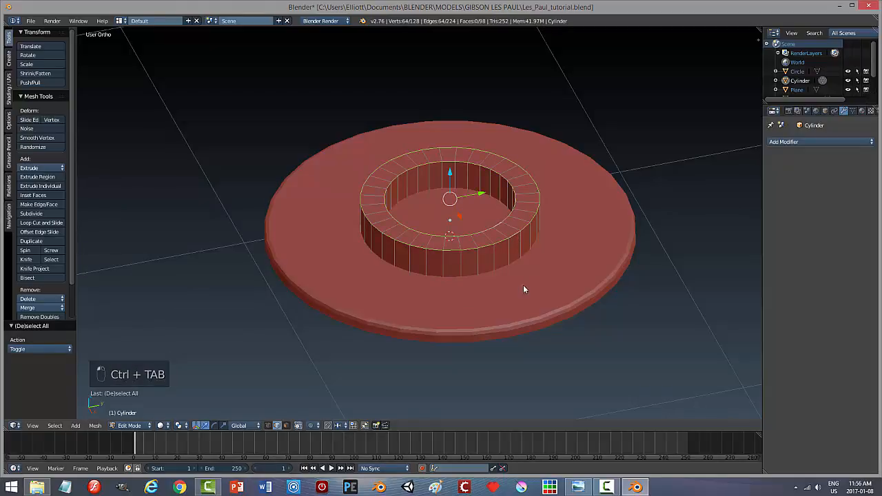
pyautogui.hotkey('ctrl', 'b')
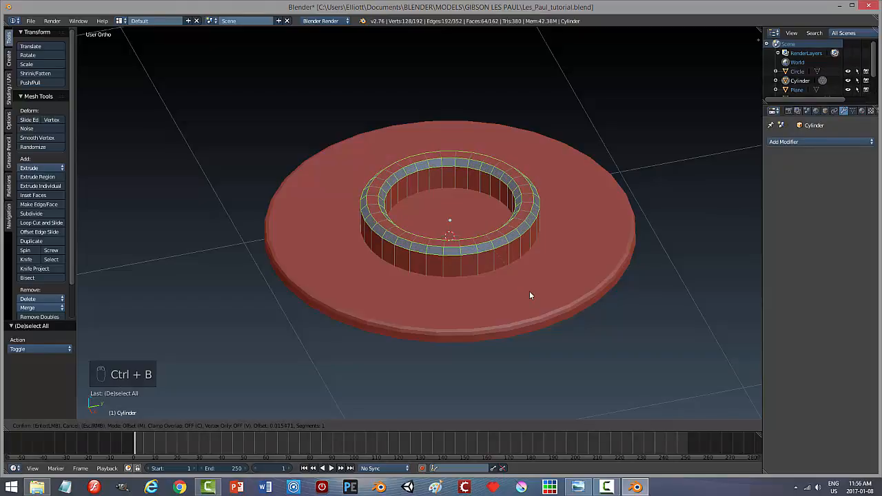
pyautogui.scroll(1, 530, 295)
pyautogui.click(530, 295)
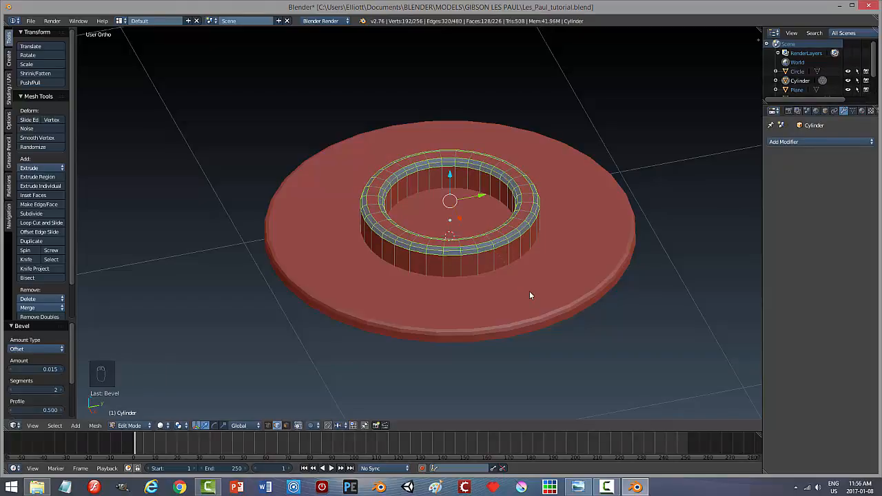
pyautogui.press('a')
pyautogui.press('Tab')
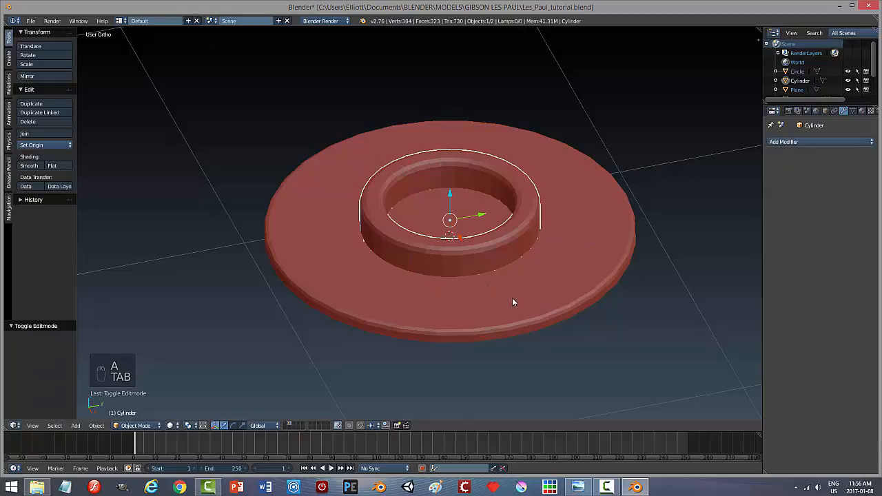
pyautogui.press('a')
pyautogui.moveTo(501, 311); pyautogui.dragTo(465, 296, button='middle')
pyautogui.scroll(-6, 512, 299)
pyautogui.scroll(6, 475, 303)
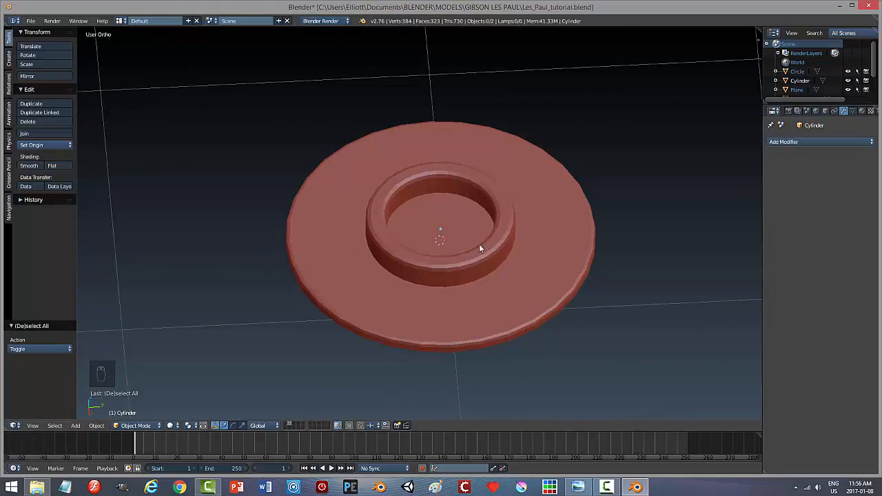
# Enter Edit Mode with face selection and select the floor face of the ring's recess
pyautogui.press('Tab')
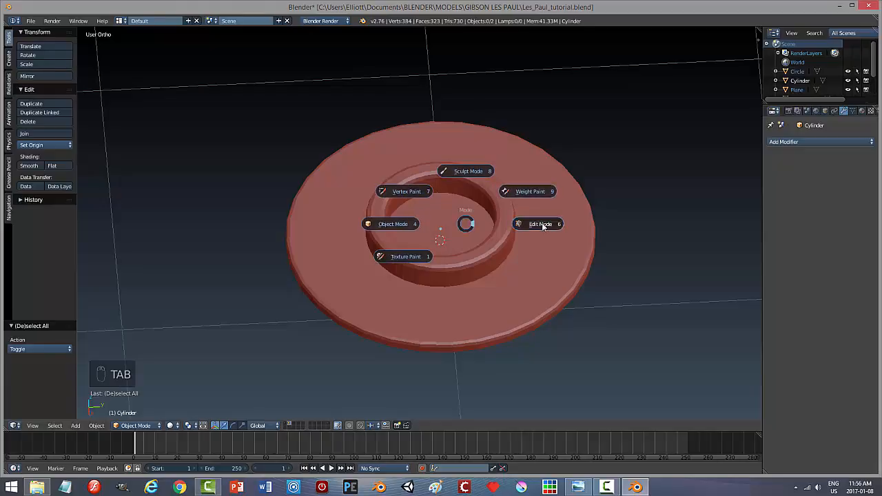
pyautogui.click(498, 224)
pyautogui.press('a')
pyautogui.press('a')
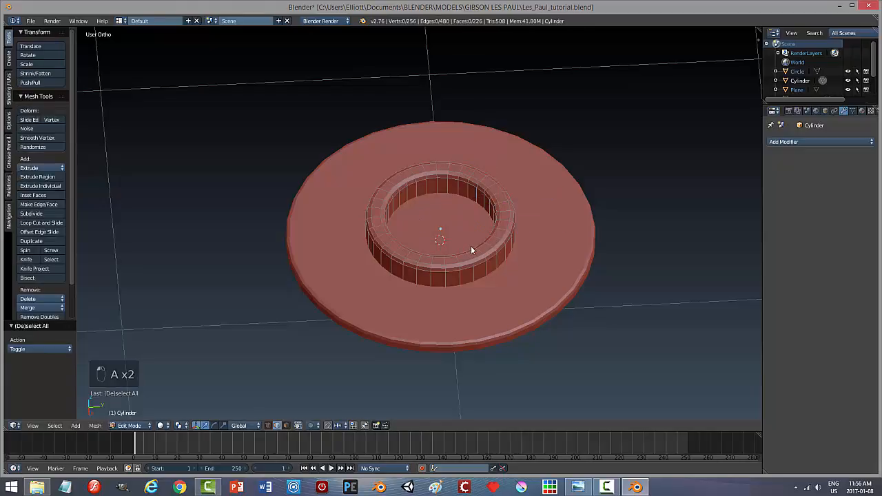
pyautogui.hotkey('ctrl', 'Tab')
pyautogui.click(461, 252)
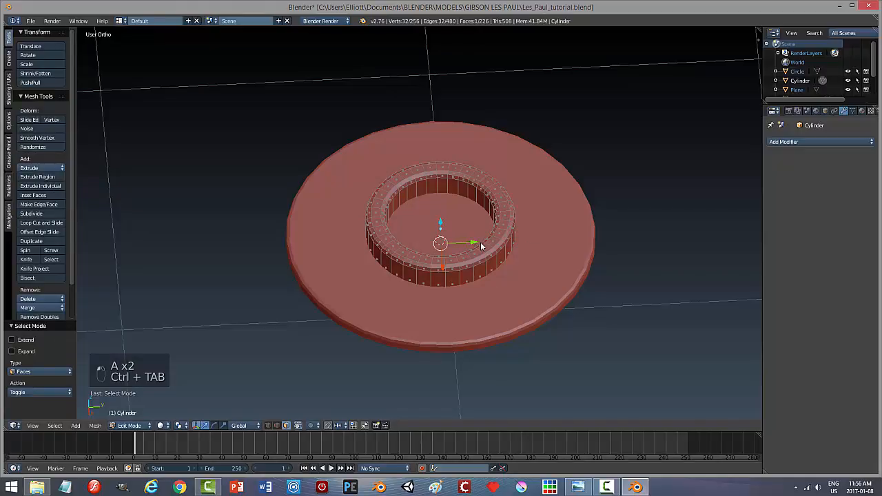
pyautogui.press('a')
# Raise the recess floor face along Z in two moves of about 0.070 and 0.037
pyautogui.moveTo(508, 258); pyautogui.dragTo(527, 230, button='middle')
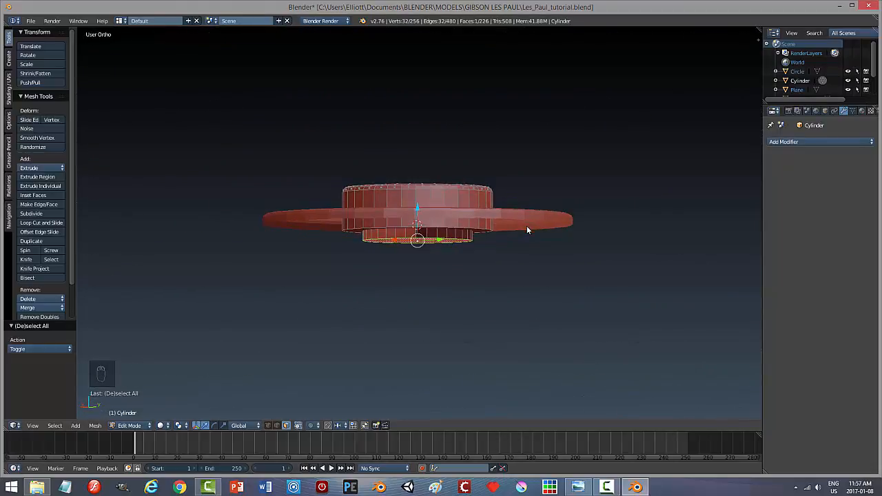
pyautogui.press('g')
pyautogui.press('z')
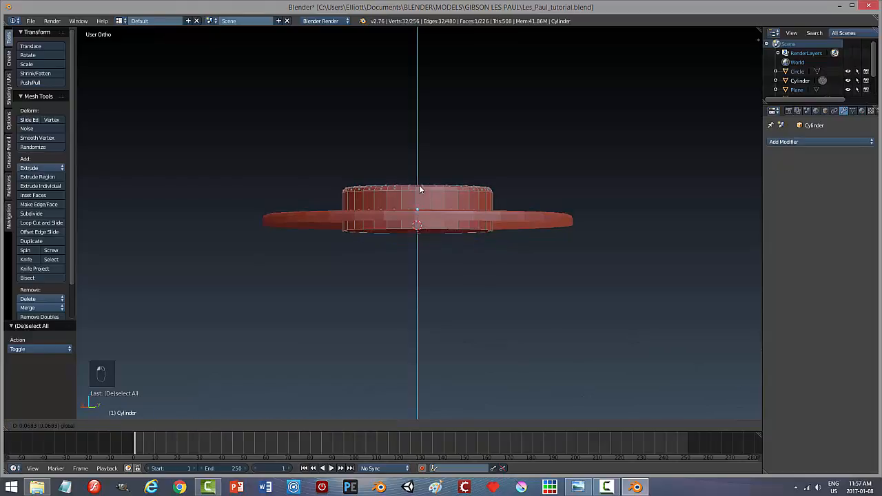
pyautogui.click(419, 185)
pyautogui.moveTo(518, 170); pyautogui.dragTo(518, 218, button='middle')
pyautogui.press('g')
pyautogui.press('z')
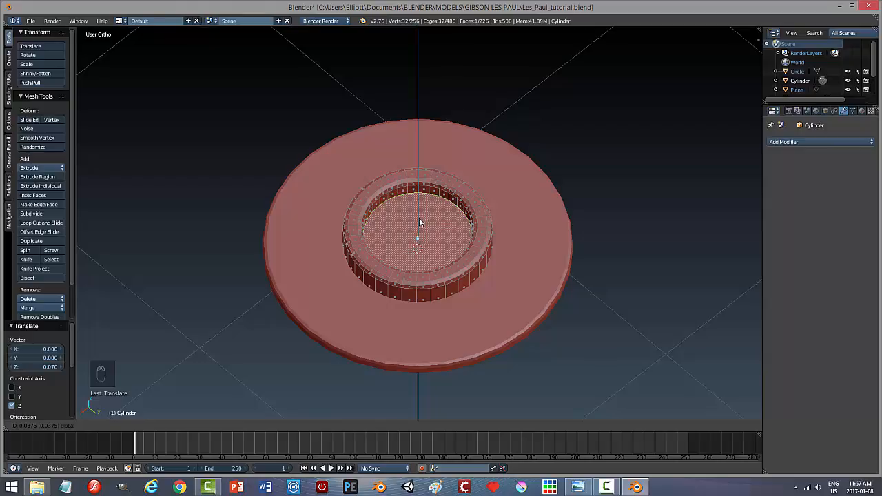
pyautogui.click(419, 222)
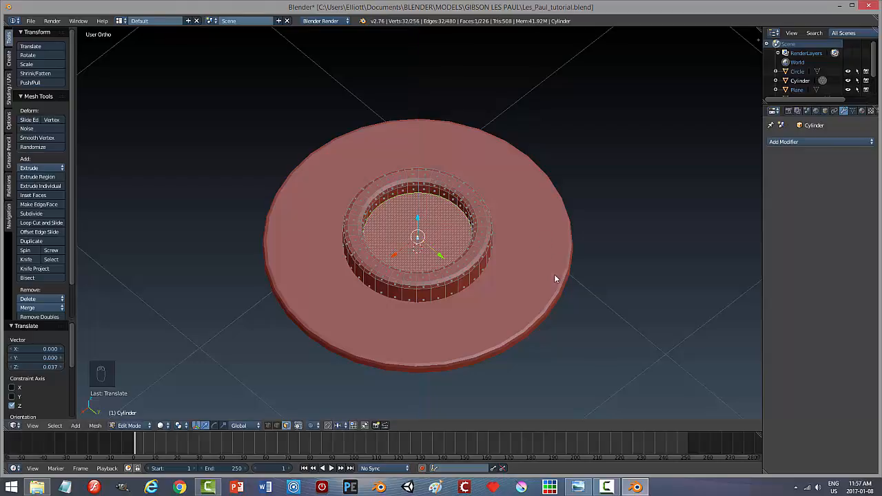
# Inset the recess floor face by about 0.115 and extrude it up about 0.133 to form a central post
pyautogui.press('i')
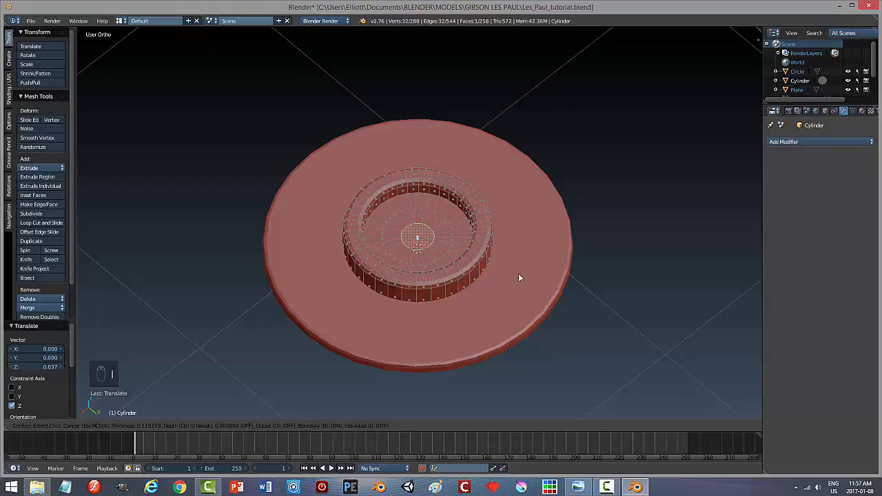
pyautogui.click(518, 273)
pyautogui.moveTo(519, 273)
pyautogui.mouseDown(button='middle')
pyautogui.moveTo(535, 294)
pyautogui.moveTo(532, 281)
pyautogui.mouseUp(button='middle')
pyautogui.press('e')
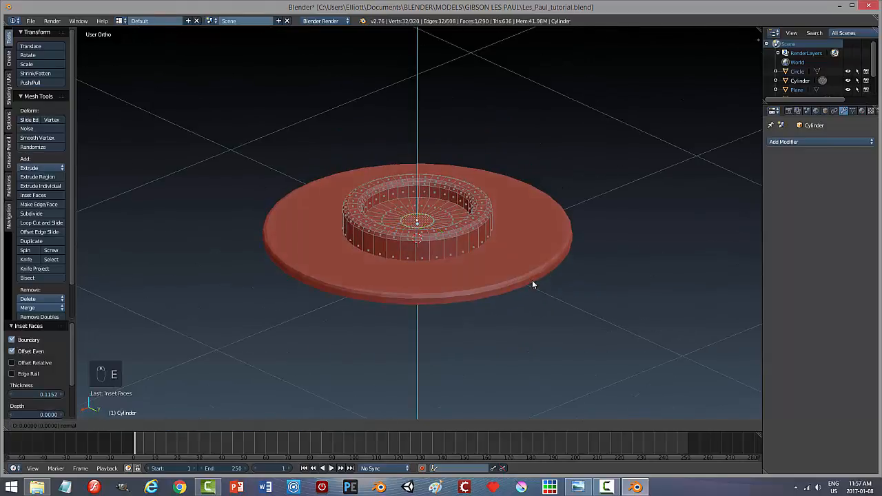
pyautogui.click(419, 160)
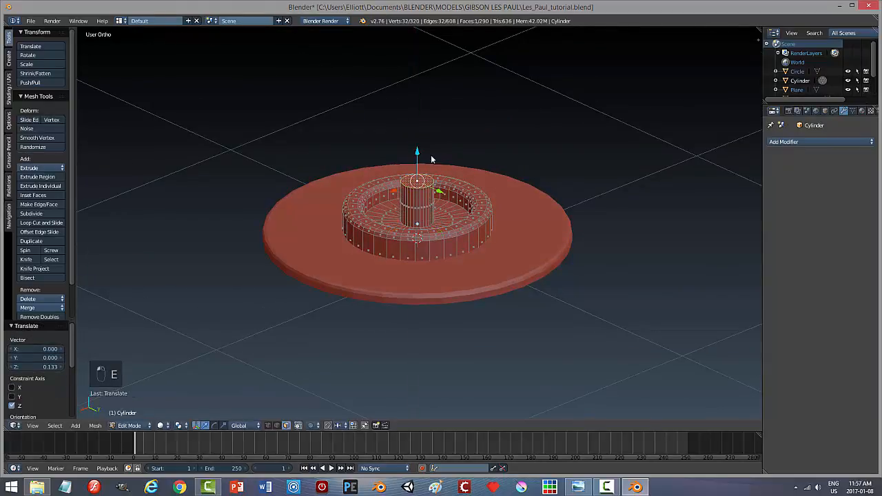
# Add one loop cut to the recess floor, slid outward to the ring's inner wall, and return to Object Mode
pyautogui.moveTo(420, 159); pyautogui.dragTo(503, 217, button='middle')
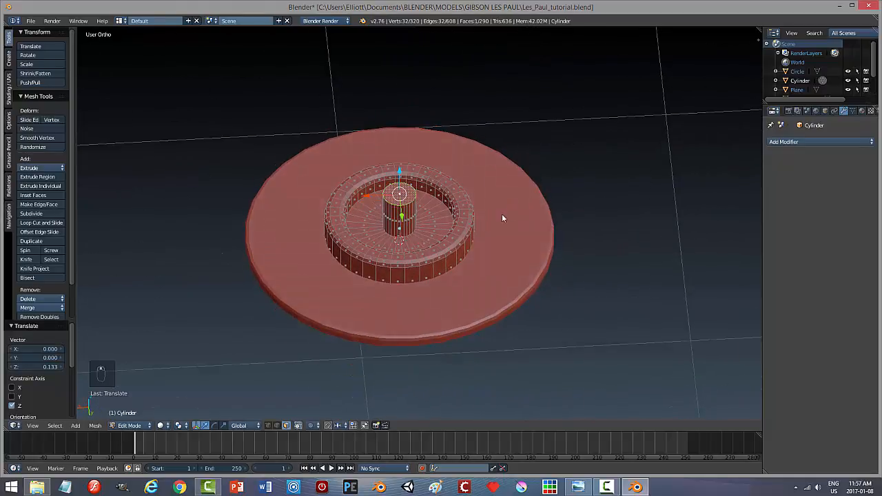
pyautogui.hotkey('ctrl', 'r')
pyautogui.click(440, 212)
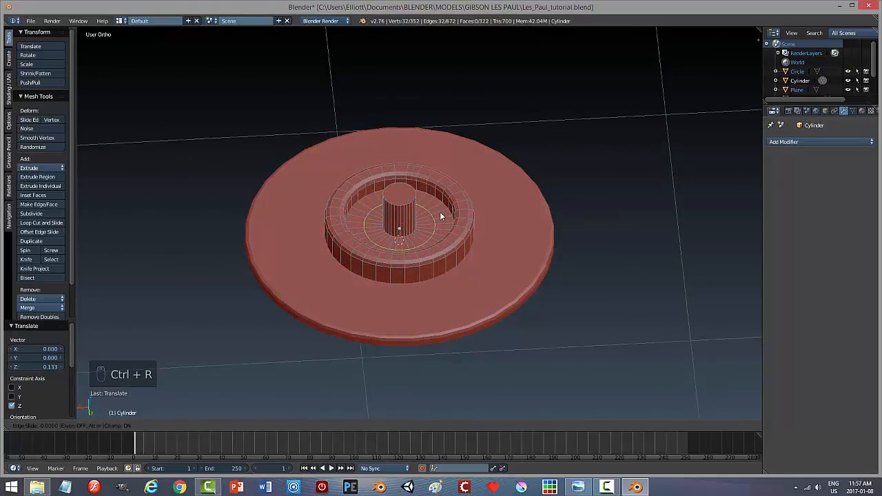
pyautogui.click(456, 211)
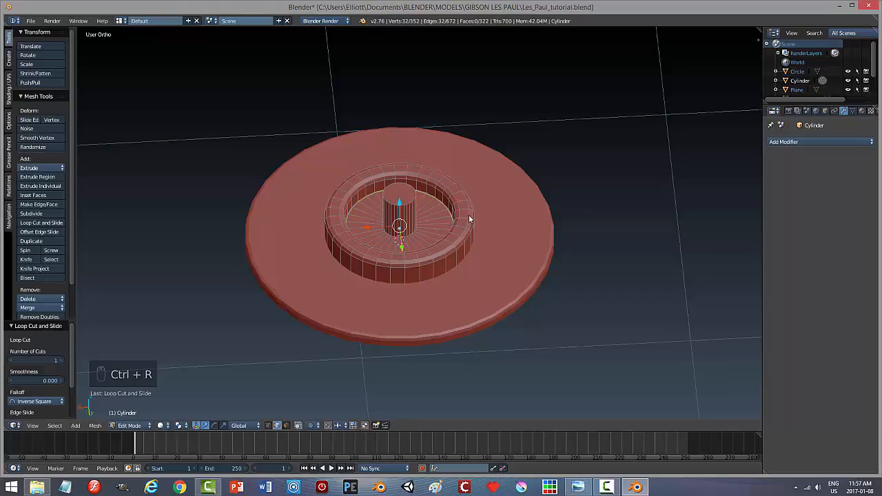
pyautogui.press('a')
pyautogui.press('Tab')
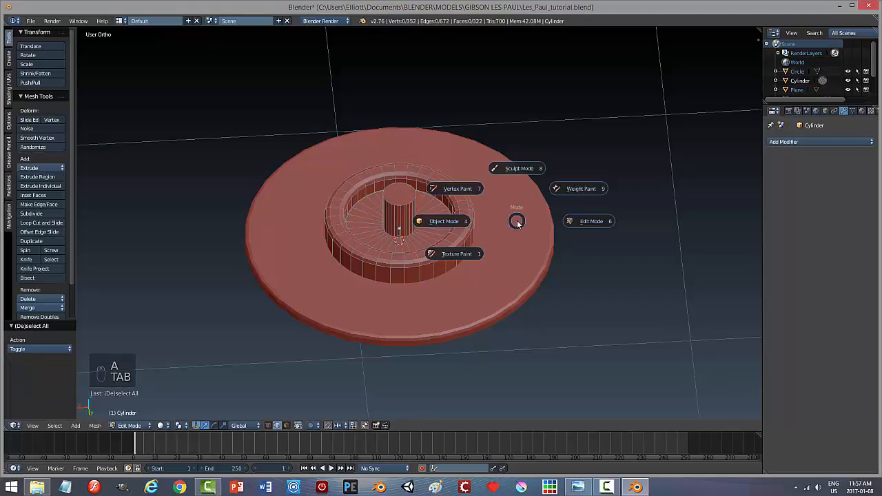
pyautogui.click(445, 221)
pyautogui.moveTo(519, 234); pyautogui.dragTo(502, 272, button='middle')
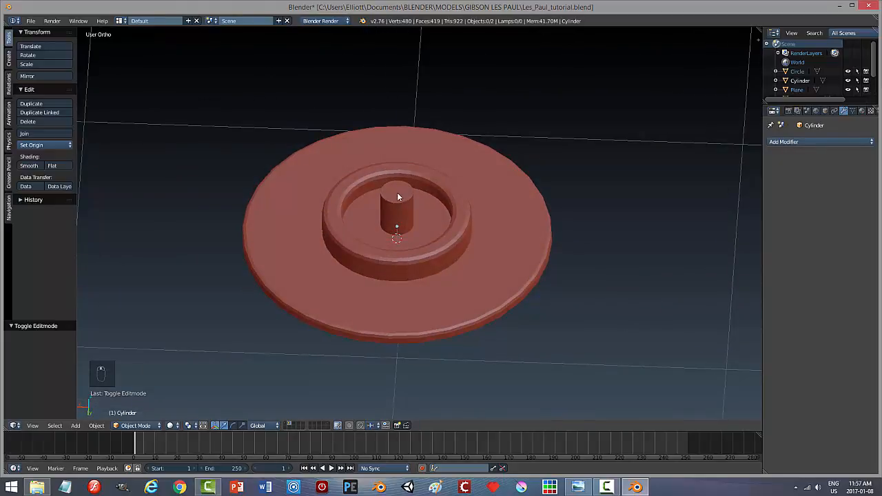
# Enter Edit Mode and select the top and bottom edge loops of the central post
pyautogui.rightClick(458, 198)
pyautogui.press('Tab')
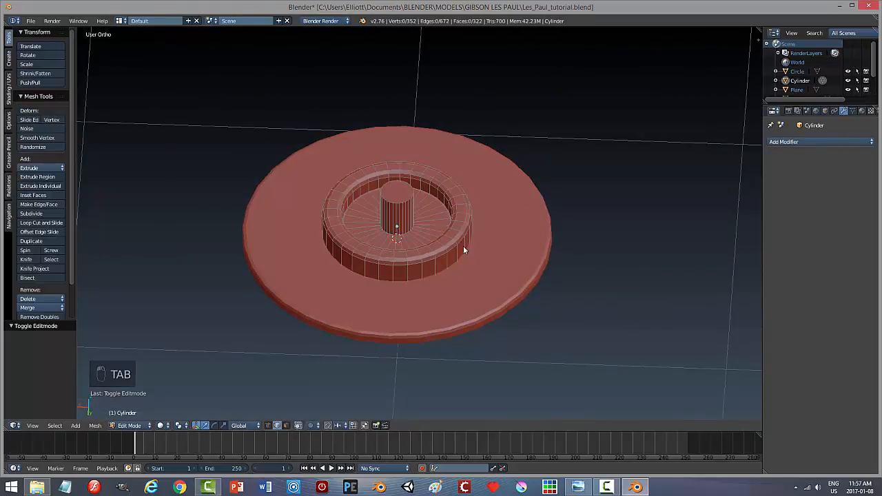
pyautogui.moveTo(463, 246); pyautogui.dragTo(462, 256, button='middle')
pyautogui.rightClick(386, 205)
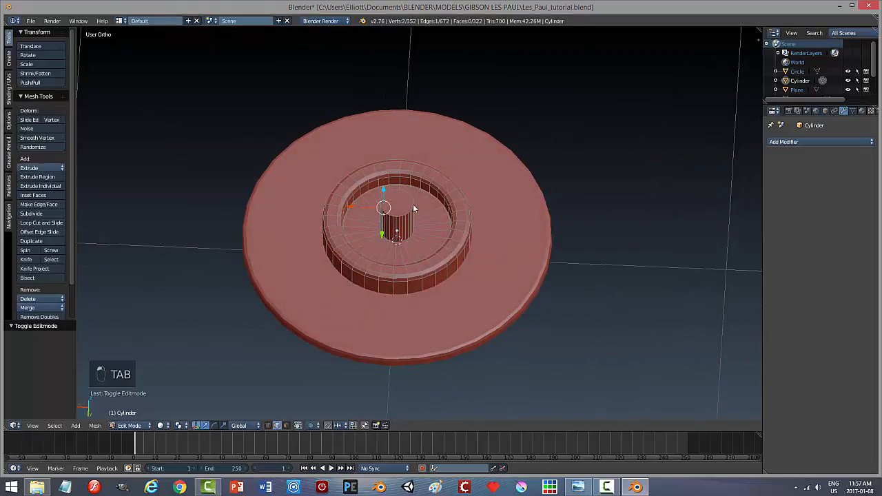
pyautogui.rightClick(407, 245)
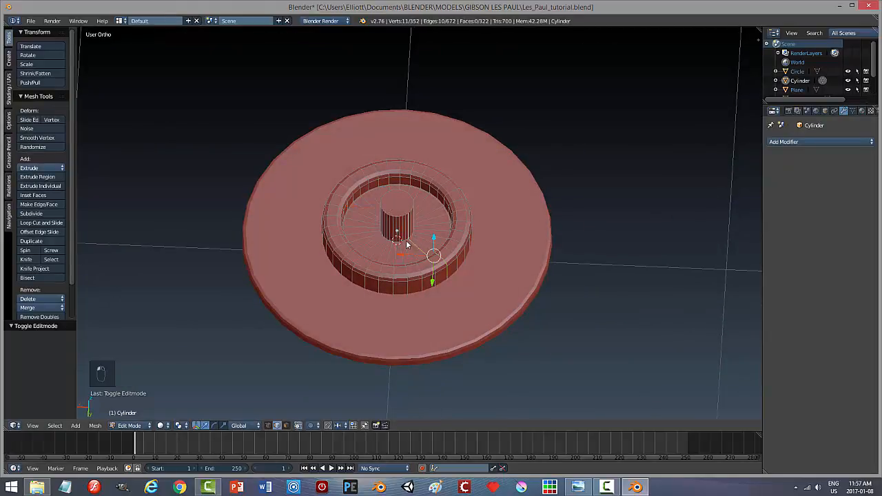
pyautogui.press('a')
pyautogui.hotkey('ctrl', 'z')
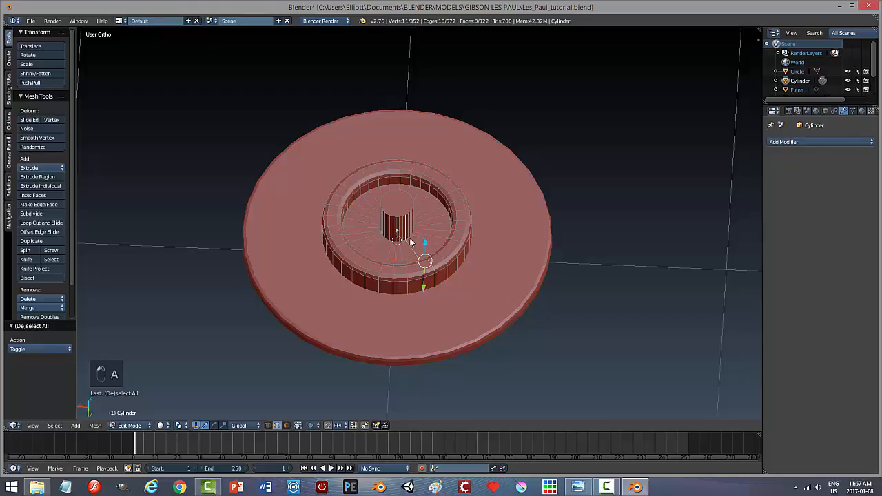
pyautogui.scroll(2, 431, 245)
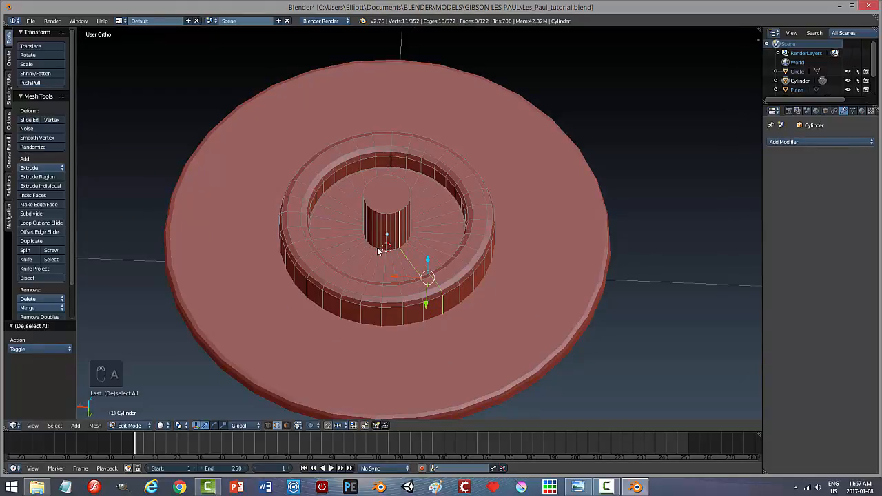
pyautogui.press('a')
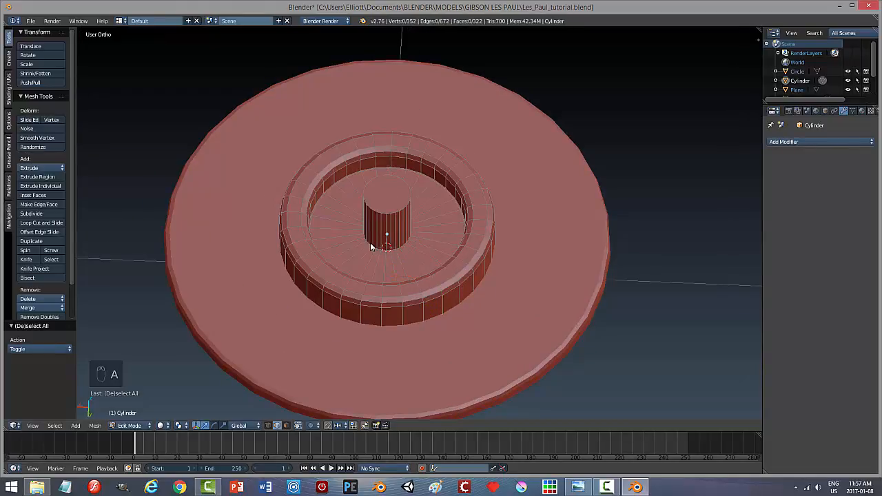
pyautogui.rightClick(372, 246)
pyautogui.rightClick(381, 214)
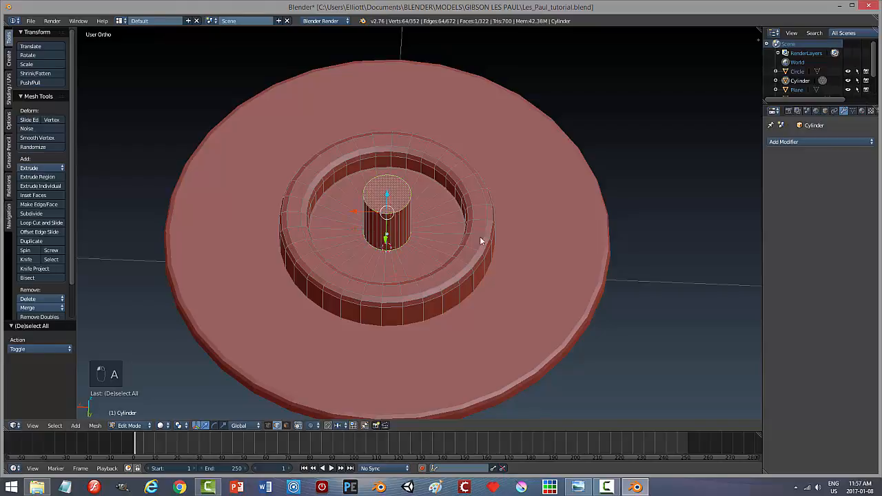
# Try to scale the central post's top and bottom loops uniformly to about 0.905, and undo the resize
pyautogui.moveTo(517, 236); pyautogui.dragTo(519, 230, button='middle')
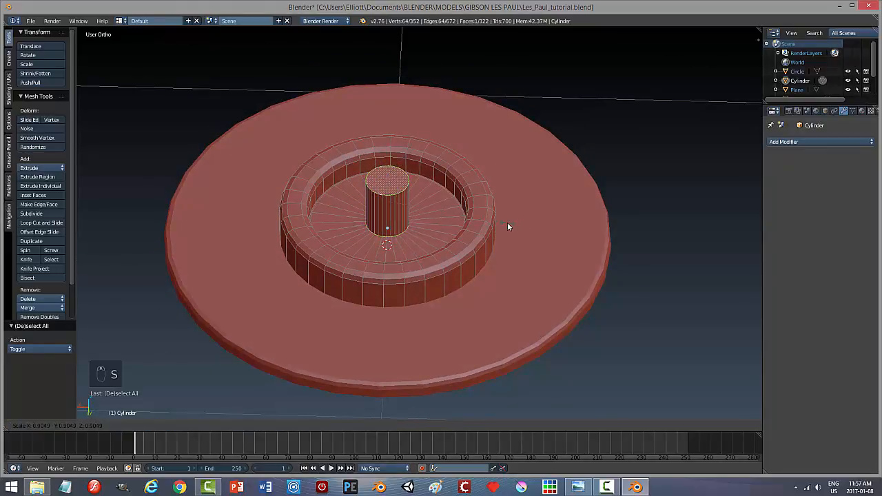
pyautogui.click(507, 223)
pyautogui.moveTo(481, 246); pyautogui.dragTo(446, 255, button='middle')
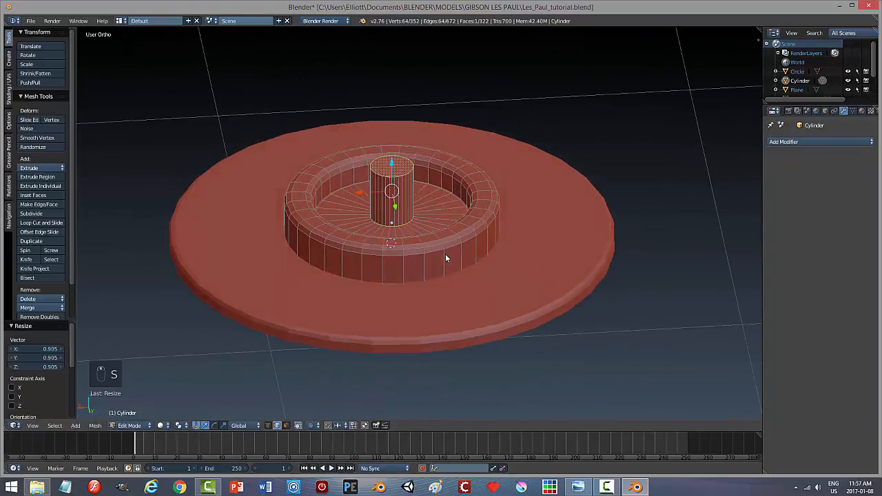
pyautogui.hotkey('ctrl', 'z')
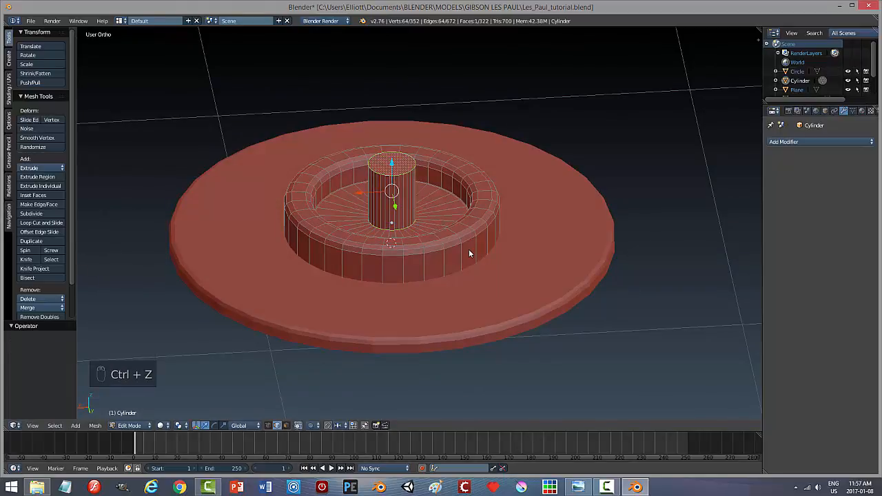
# Scale the post's top and bottom loops to about 0.837 in X and Y only, and clear the selection
pyautogui.press('s')
pyautogui.hotkey('shift', 'z')
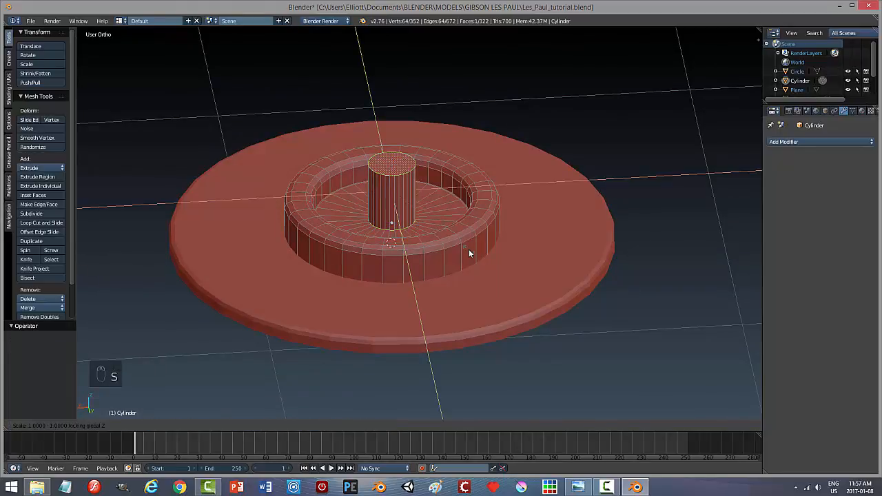
pyautogui.click(448, 254)
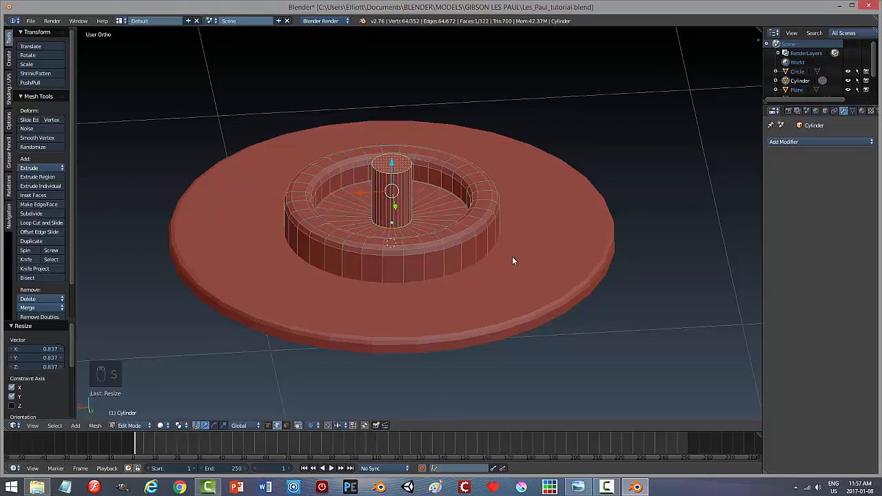
pyautogui.press('a')
pyautogui.moveTo(517, 278); pyautogui.dragTo(547, 268, button='middle')
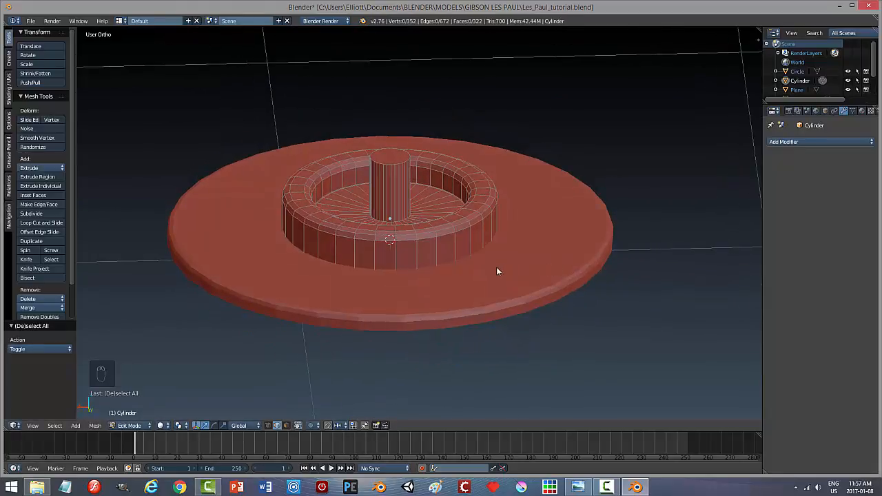
# Switch to face selection and raise the central post's top face along Z by about 0.185
pyautogui.hotkey('ctrl', 'Tab')
pyautogui.click(409, 169)
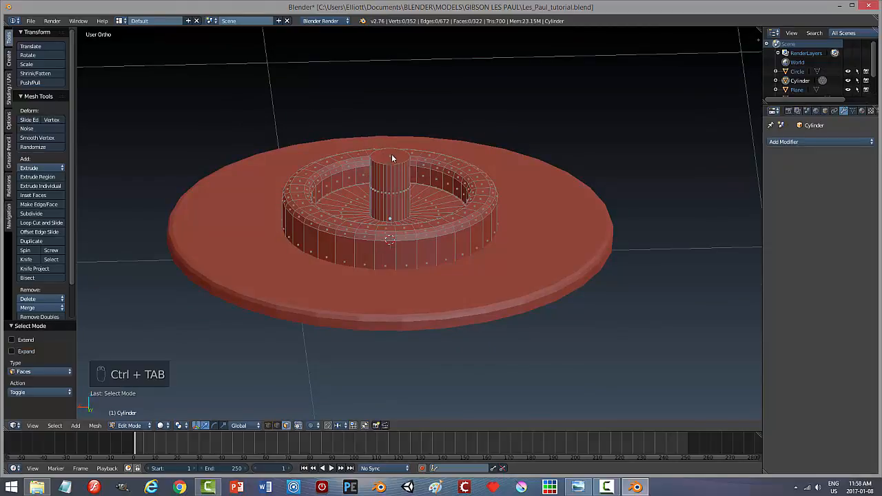
pyautogui.rightClick(391, 153)
pyautogui.press('e')
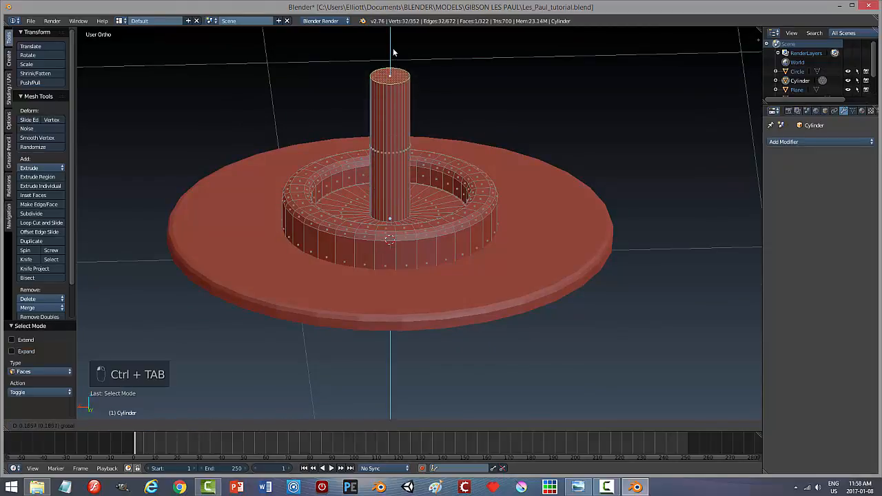
pyautogui.click(393, 48)
# Add one loop cut around the central post at mid-height
pyautogui.moveTo(485, 108); pyautogui.dragTo(493, 122, button='middle')
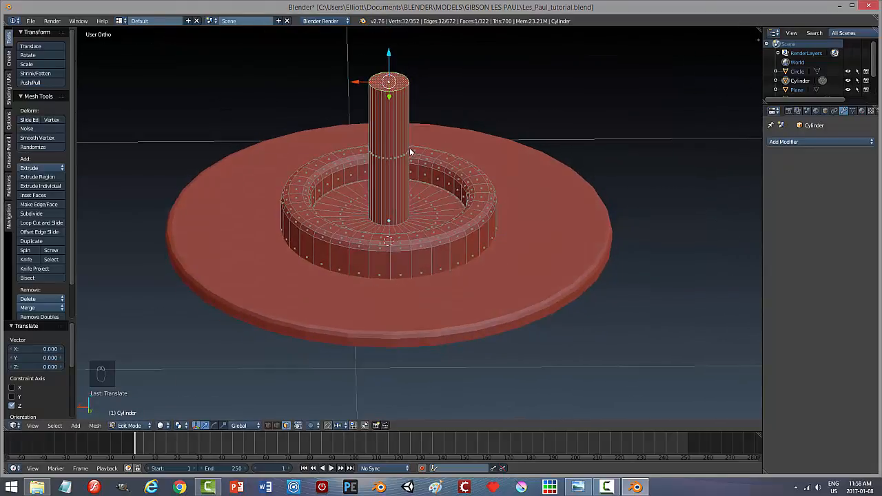
pyautogui.hotkey('ctrl', 'r')
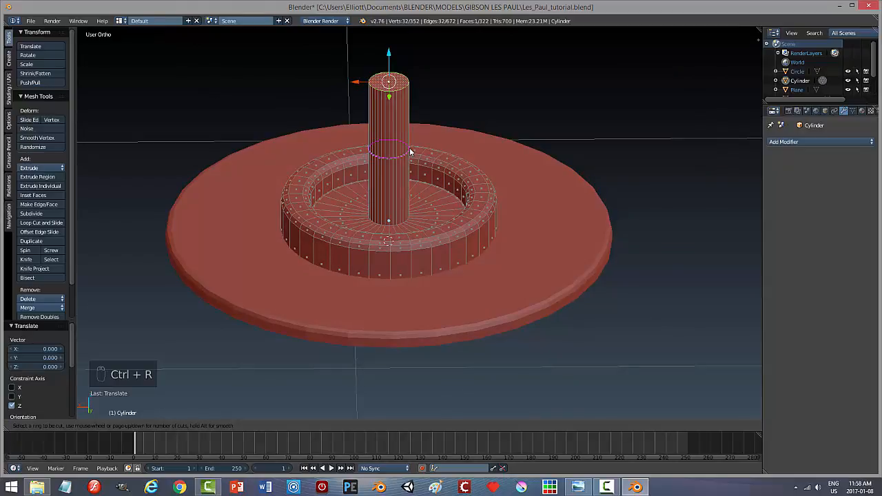
pyautogui.click(410, 151)
pyautogui.click(409, 147)
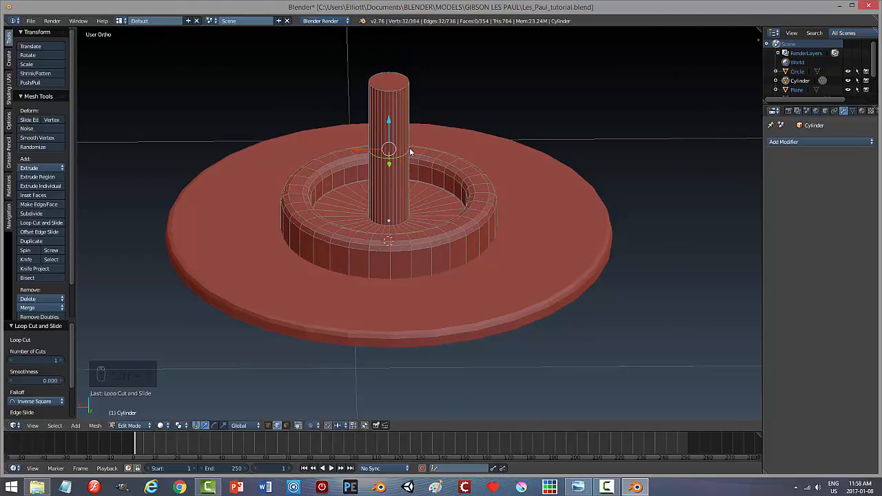
pyautogui.moveTo(507, 153); pyautogui.dragTo(503, 139, button='middle')
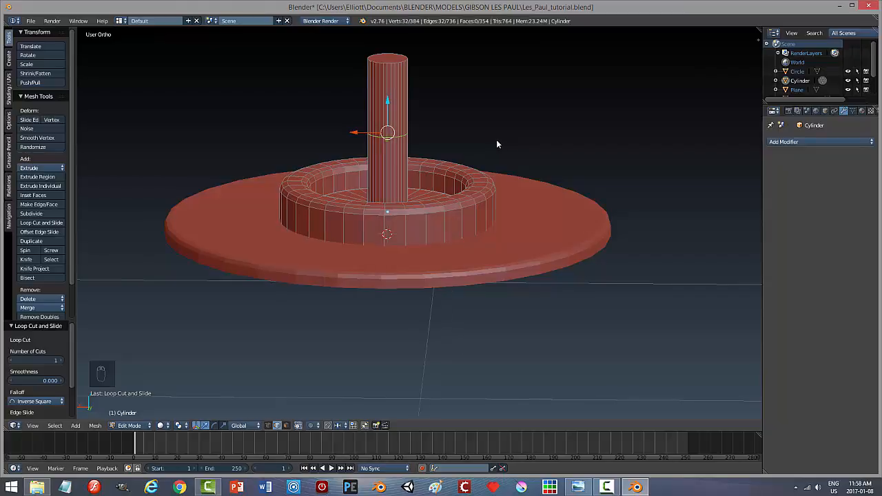
pyautogui.keyDown('alt'); pyautogui.rightClick(392, 67); pyautogui.keyUp('alt')
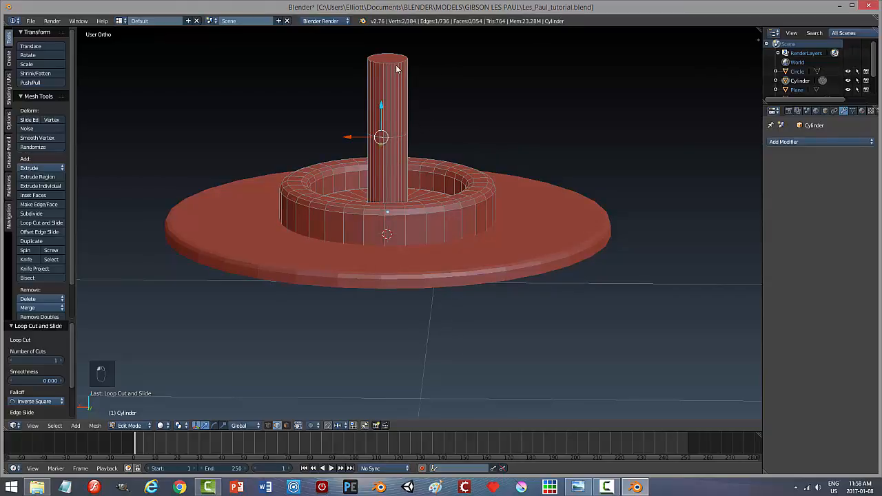
pyautogui.keyDown('shift'); pyautogui.rightClick(395, 68); pyautogui.keyUp('shift')
pyautogui.keyDown('alt'); pyautogui.keyDown('shift'); pyautogui.rightClick(392, 65); pyautogui.keyUp('shift'); pyautogui.keyUp('alt')
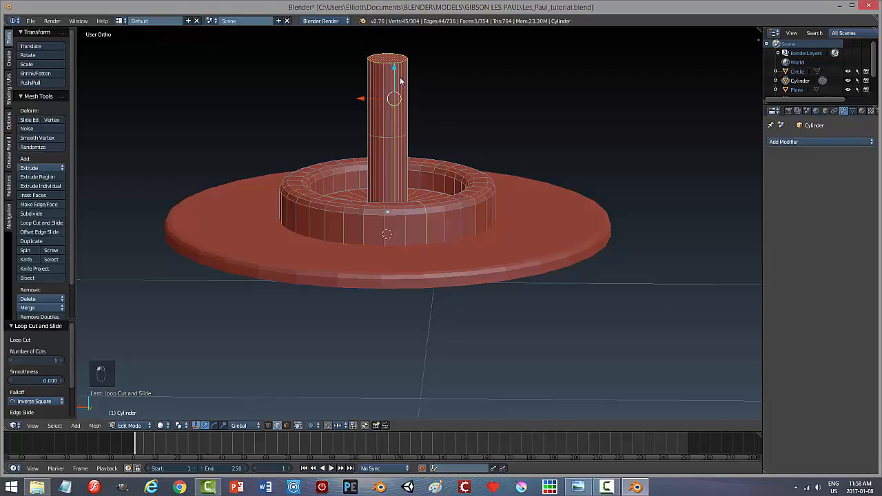
pyautogui.keyDown('alt'); pyautogui.keyDown('shift'); pyautogui.rightClick(394, 119); pyautogui.keyUp('shift'); pyautogui.keyUp('alt')
pyautogui.keyDown('alt'); pyautogui.keyDown('shift'); pyautogui.rightClick(395, 141); pyautogui.keyUp('shift'); pyautogui.keyUp('alt')
pyautogui.press('a')
# Try to scale the post's middle and top edge loops, uniformly and along Z, and clear the selection
pyautogui.scroll(2, 536, 150)
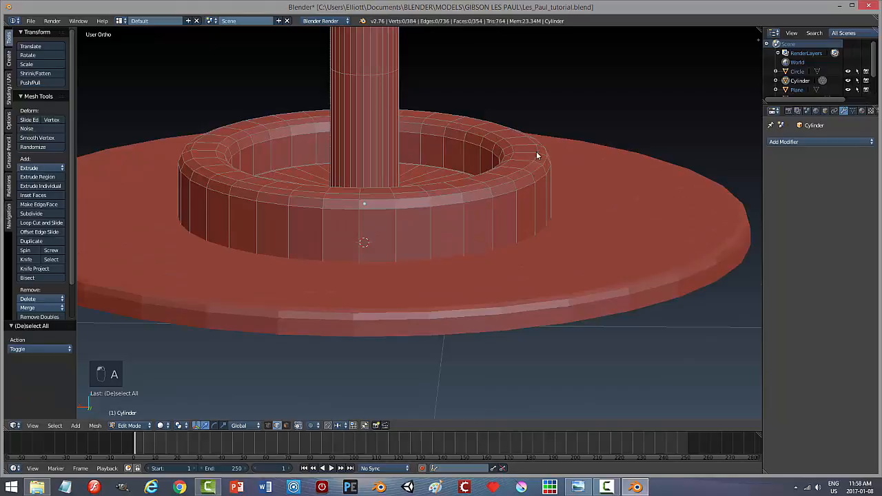
pyautogui.keyDown('alt'); pyautogui.rightClick(366, 75); pyautogui.keyUp('alt')
pyautogui.moveTo(365, 74); pyautogui.dragTo(388, 135, button='middle')
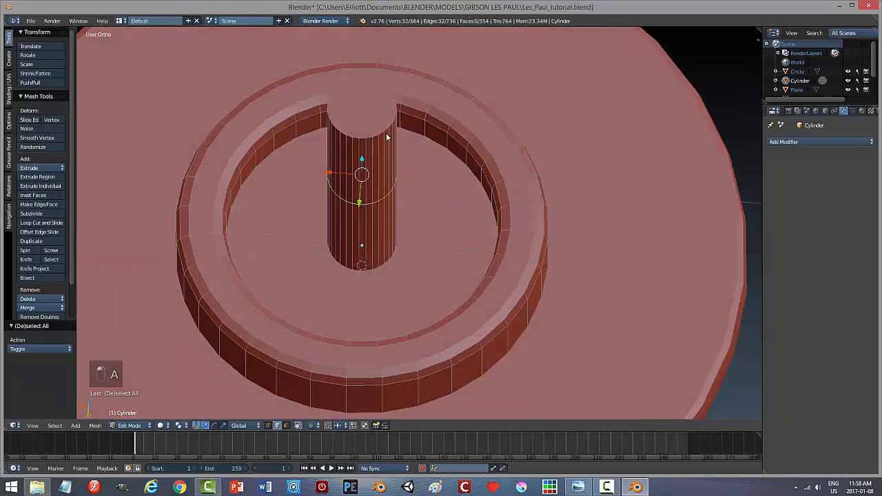
pyautogui.keyDown('alt'); pyautogui.keyDown('shift'); pyautogui.rightClick(376, 140); pyautogui.keyUp('shift'); pyautogui.keyUp('alt')
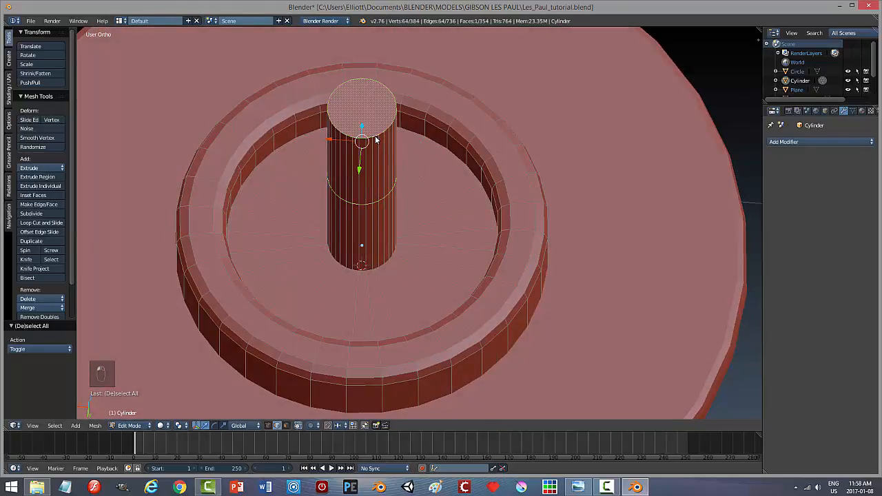
pyautogui.moveTo(542, 146)
pyautogui.mouseDown(button='middle')
pyautogui.moveTo(542, 123)
pyautogui.moveTo(543, 131)
pyautogui.mouseUp(button='middle')
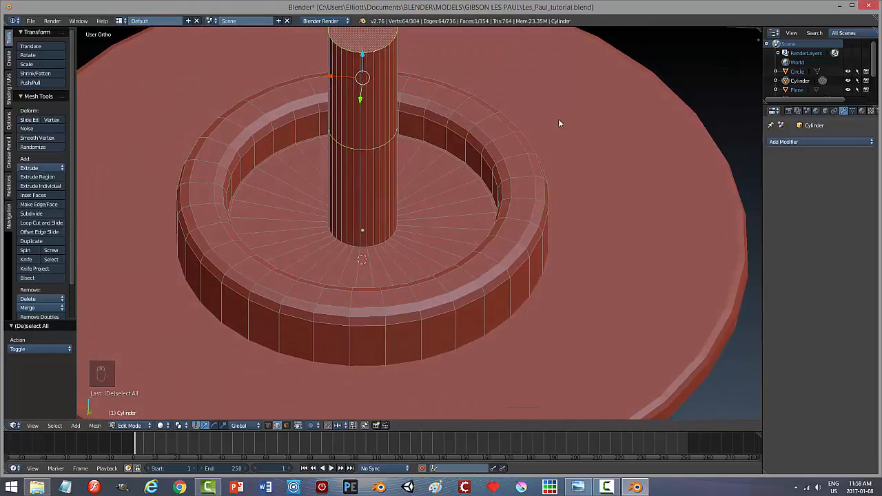
pyautogui.press('s')
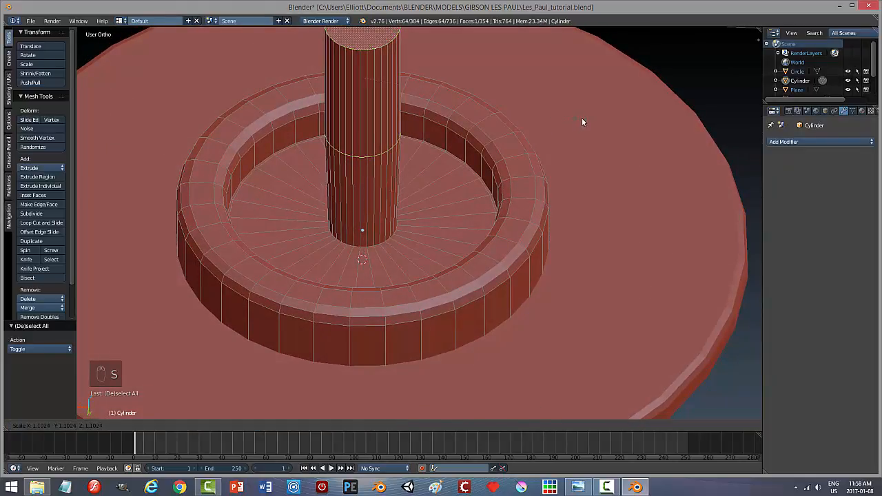
pyautogui.press('z')
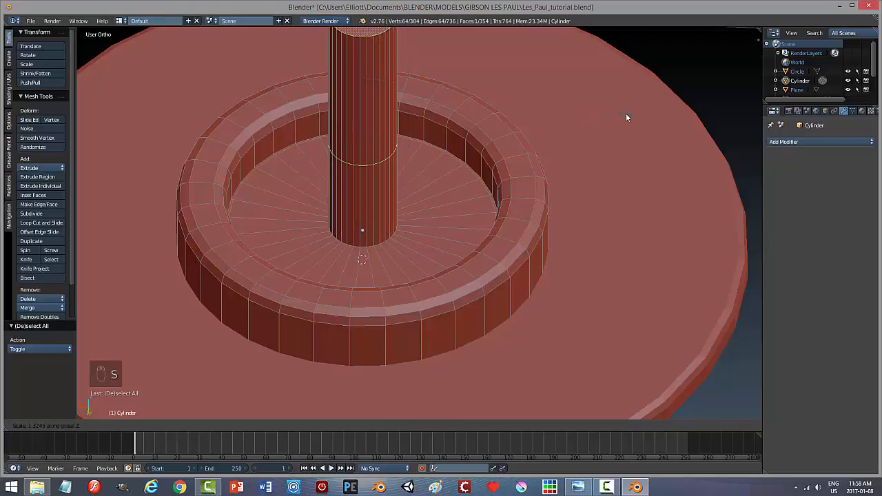
pyautogui.rightClick(558, 127)
pyautogui.moveTo(583, 153); pyautogui.dragTo(527, 149, button='middle')
pyautogui.scroll(-2, 476, 137)
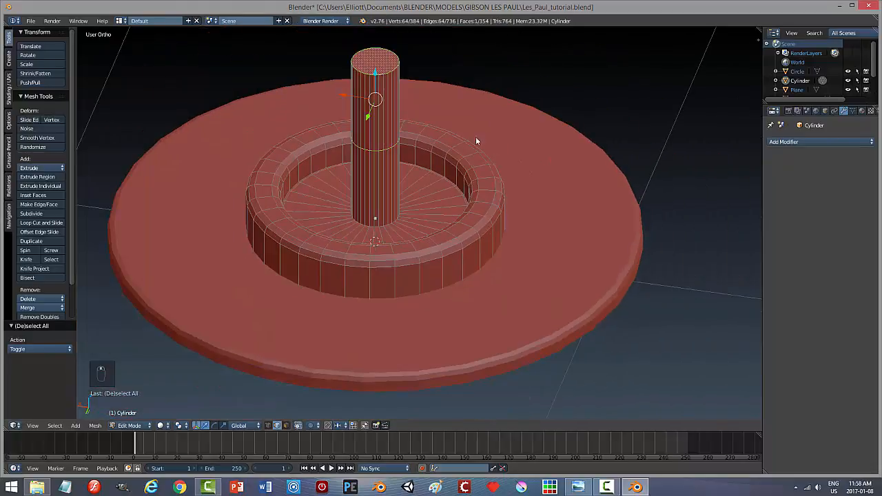
pyautogui.press('a')
# Using face selection, select the ring of side faces on the post's upper half and extrude it in place
pyautogui.hotkey('ctrl', 'Tab')
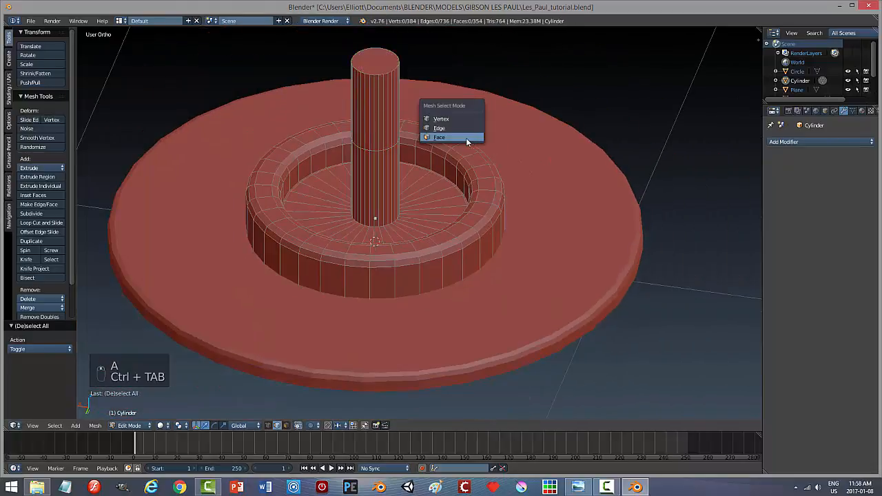
pyautogui.click(466, 138)
pyautogui.keyDown('alt'); pyautogui.rightClick(377, 104); pyautogui.keyUp('alt')
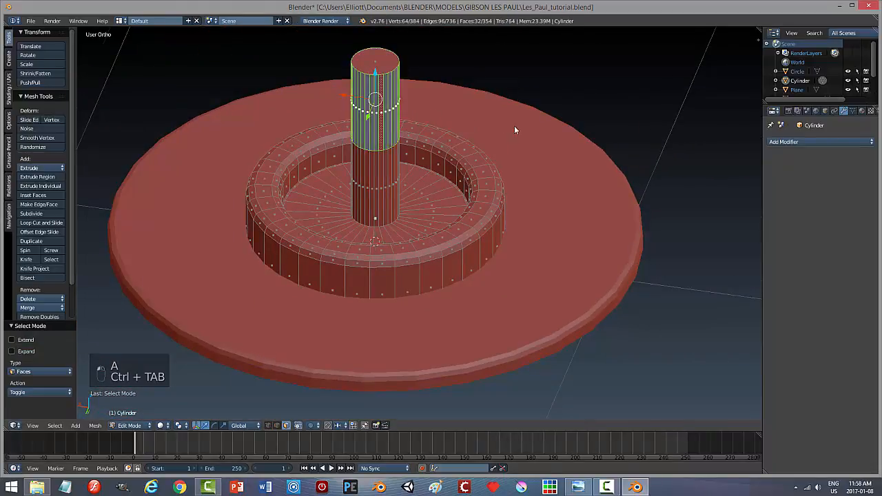
pyautogui.moveTo(514, 126)
pyautogui.mouseDown(button='middle')
pyautogui.moveTo(497, 114)
pyautogui.moveTo(503, 118)
pyautogui.mouseUp(button='middle')
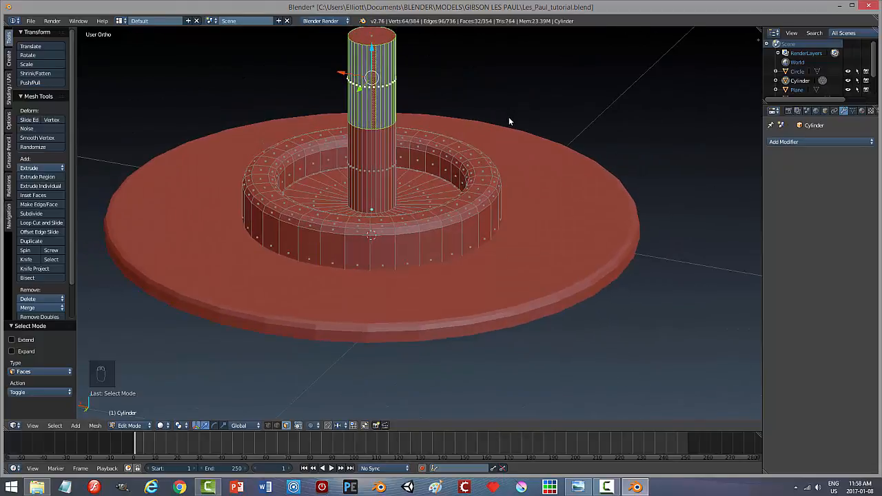
pyautogui.press('e')
pyautogui.rightClick(509, 121)
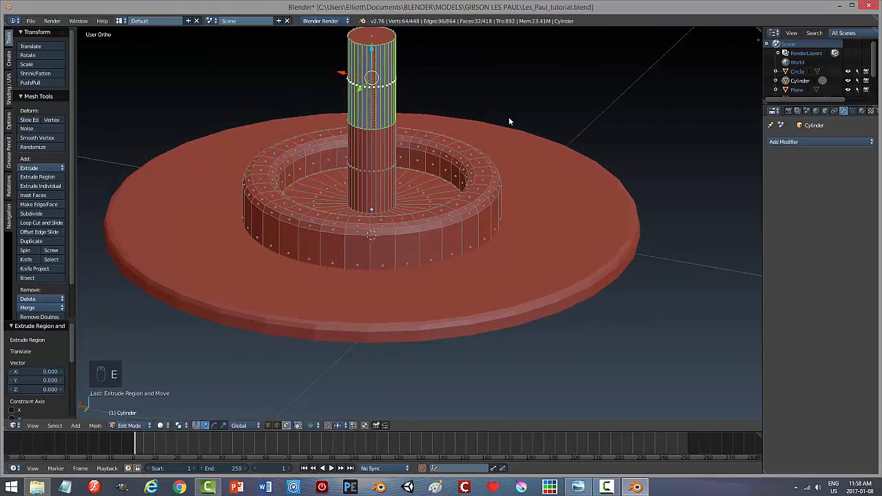
# Try to scale the extruded upper side faces uniformly to about 1.552, and undo the resize
pyautogui.press('s')
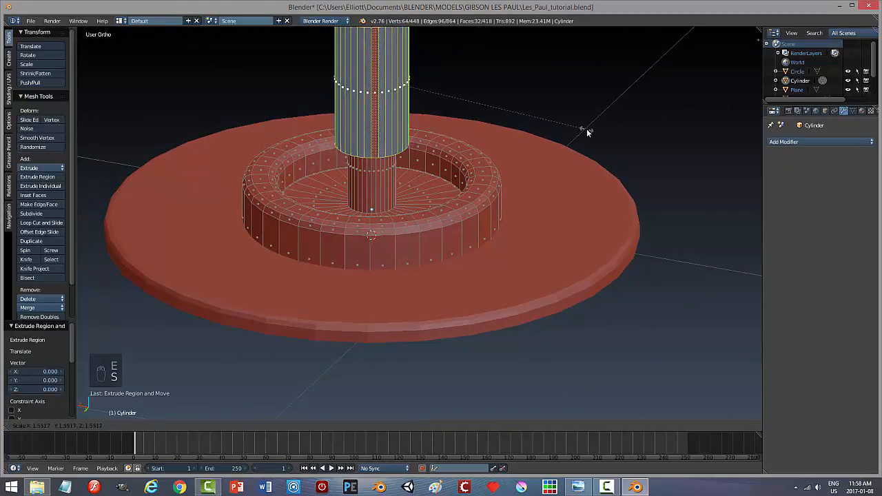
pyautogui.click(586, 128)
pyautogui.moveTo(518, 119); pyautogui.dragTo(516, 137, button='middle')
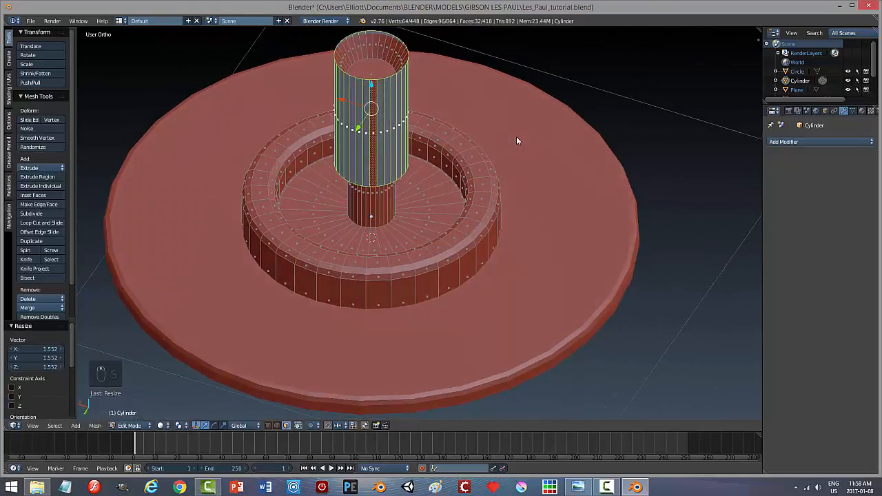
pyautogui.hotkey('ctrl', 'z')
# Add the post's top cap face to the selection, then try a uniform scale of the upper section and undo it
pyautogui.keyDown('shift'); pyautogui.rightClick(377, 78); pyautogui.keyUp('shift')
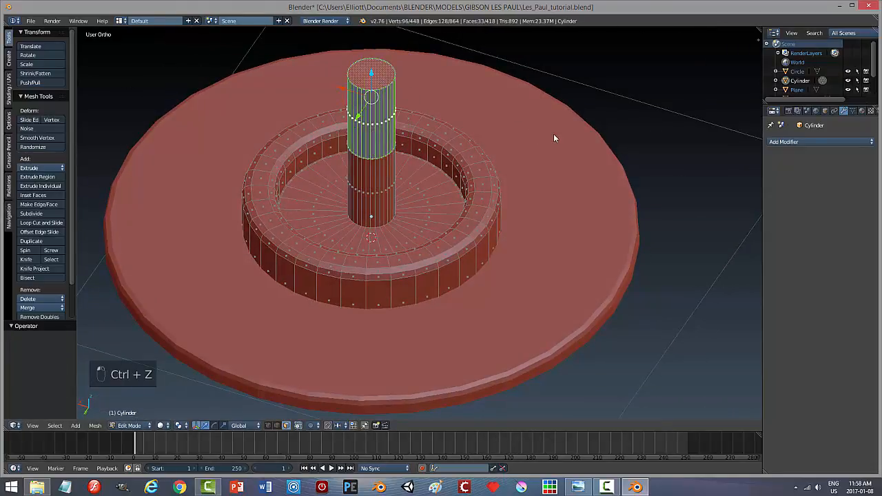
pyautogui.press('s')
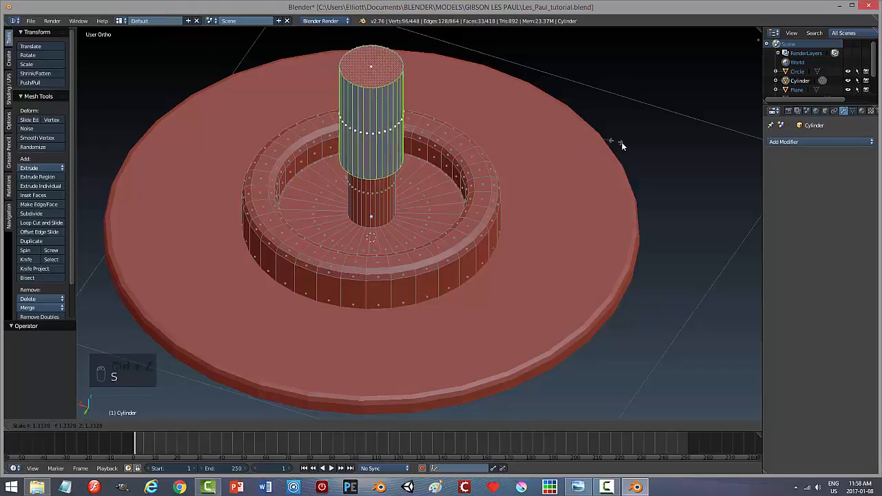
pyautogui.click(654, 141)
pyautogui.moveTo(654, 141); pyautogui.dragTo(538, 163, button='middle')
pyautogui.hotkey('ctrl', 'z')
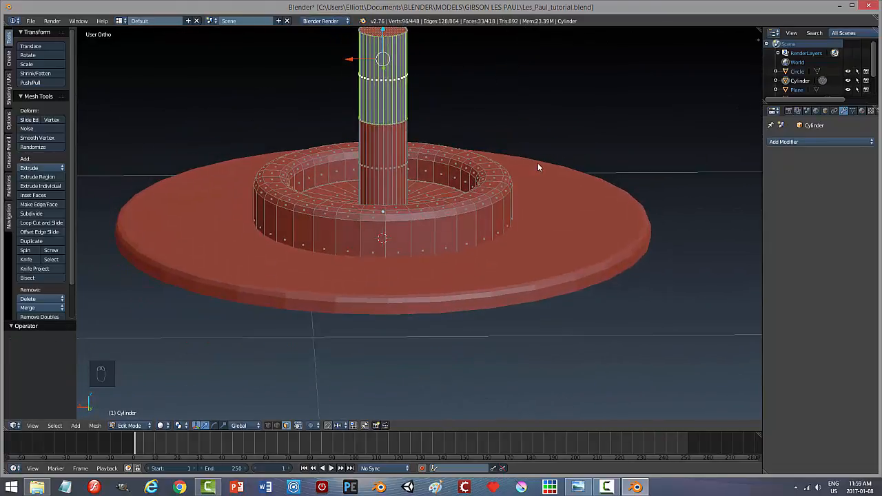
# Scale the post's selected upper section up uniformly to widen it, and raise it about 0.074 along Z
pyautogui.scroll(5, 538, 163)
pyautogui.scroll(-3, 500, 243)
pyautogui.moveTo(500, 244); pyautogui.dragTo(506, 217, button='middle')
pyautogui.scroll(-2, 516, 214)
pyautogui.scroll(-2, 516, 215)
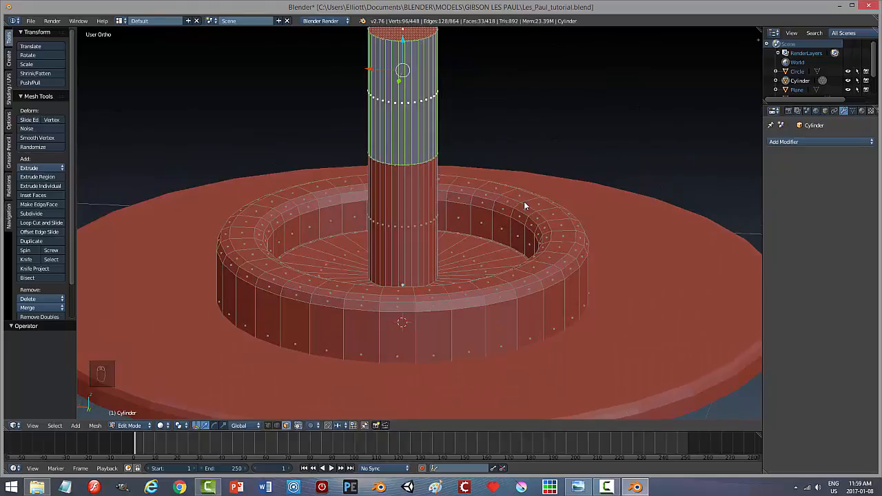
pyautogui.press('s')
pyautogui.click(675, 187)
pyautogui.moveTo(675, 186); pyautogui.dragTo(508, 246, button='middle')
pyautogui.moveTo(393, 115); pyautogui.dragTo(393, 73)
pyautogui.moveTo(536, 236); pyautogui.dragTo(514, 179, button='middle')
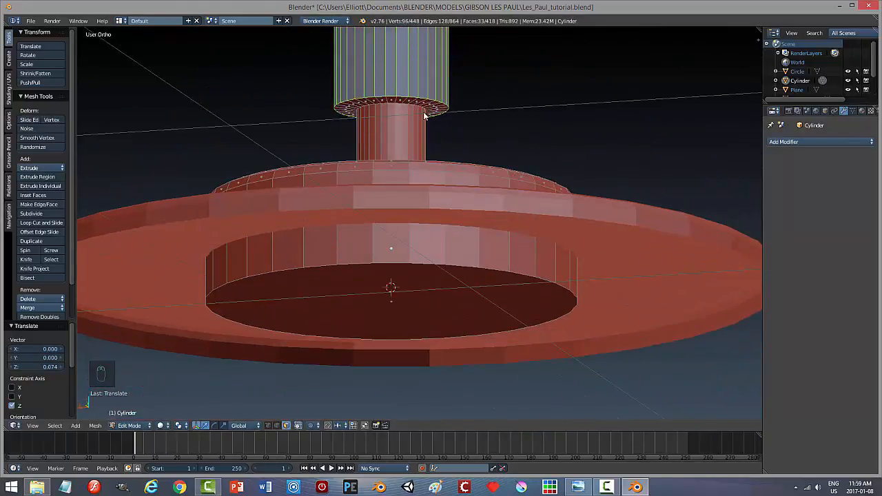
pyautogui.moveTo(408, 109)
pyautogui.mouseDown(button='middle')
pyautogui.moveTo(418, 133)
pyautogui.moveTo(417, 123)
pyautogui.mouseUp(button='middle')
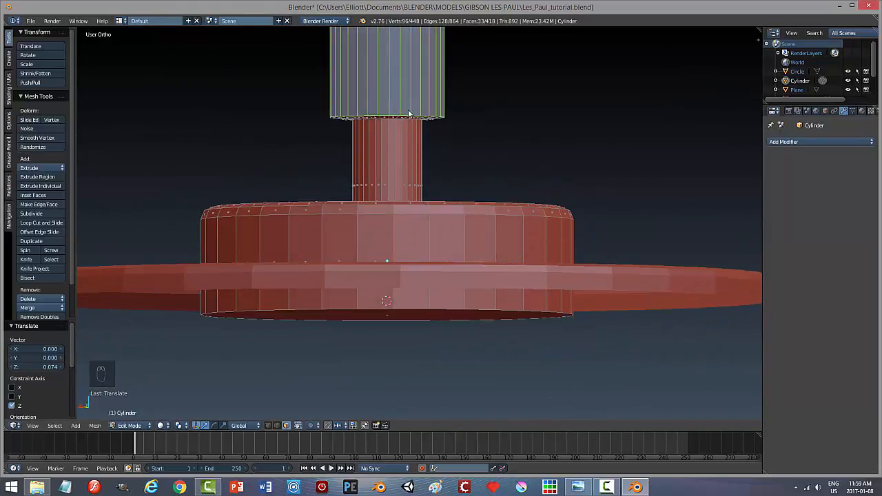
# Using edge selection, select the wide tip's lower outer edge loop and scale it to about 0.925 in X and Y only
pyautogui.press('a')
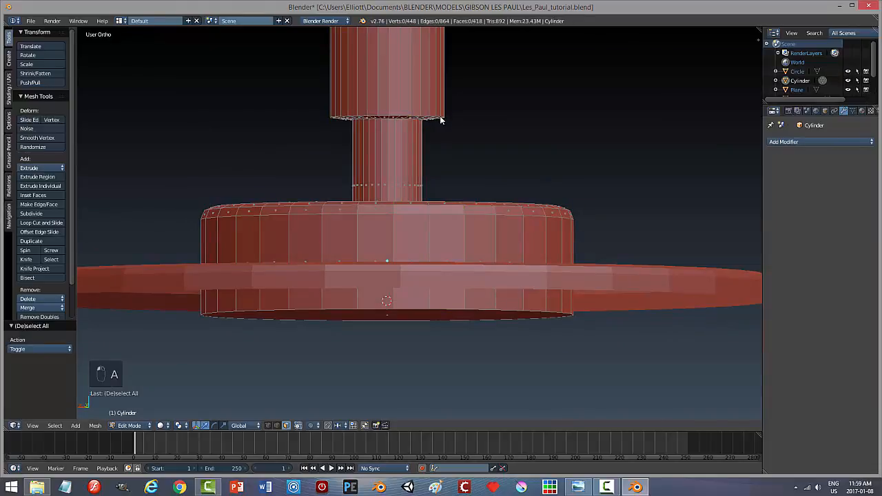
pyautogui.hotkey('ctrl', 'Tab')
pyautogui.click(407, 108)
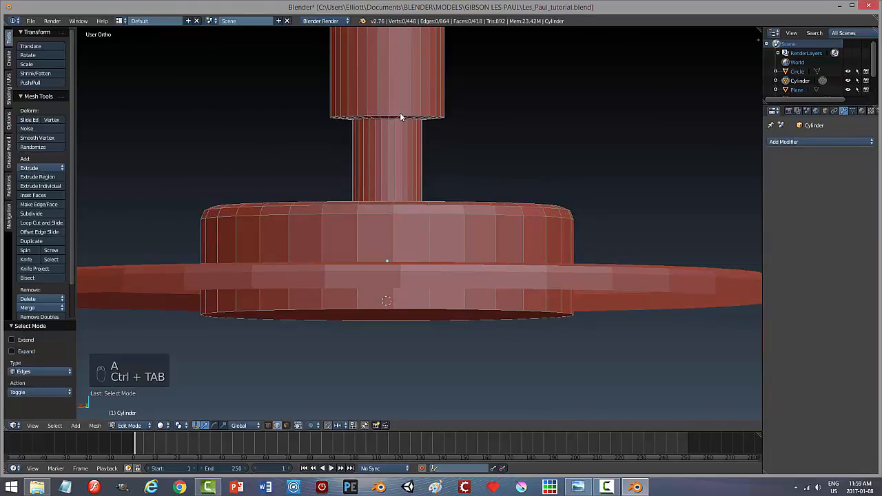
pyautogui.keyDown('alt'); pyautogui.rightClick(399, 116); pyautogui.keyUp('alt')
pyautogui.moveTo(400, 117); pyautogui.dragTo(499, 142, button='middle')
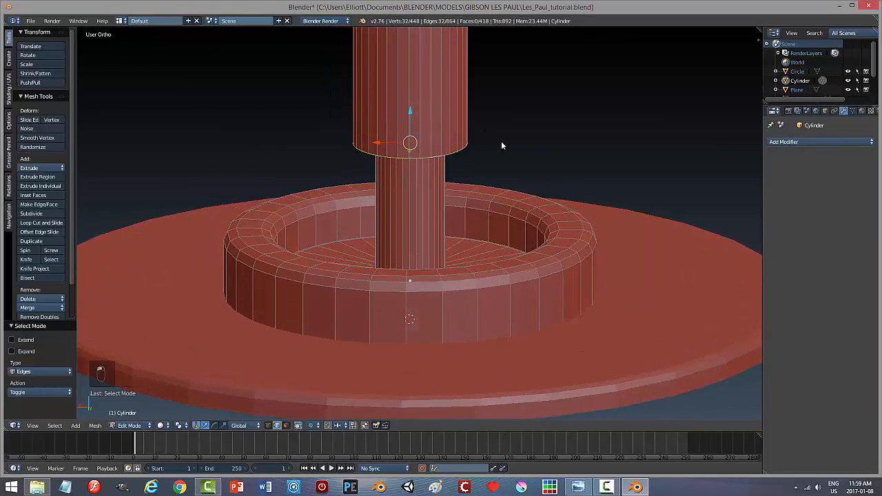
pyautogui.press('s')
pyautogui.hotkey('shift', 'z')
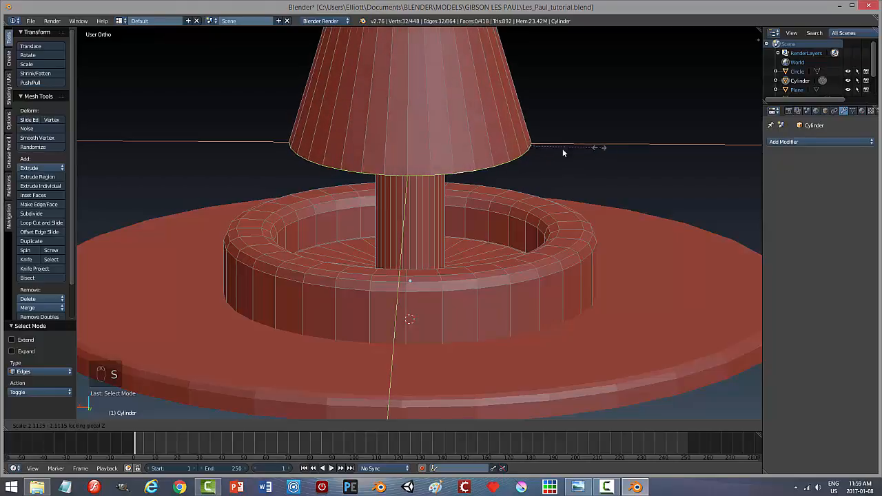
pyautogui.click(492, 152)
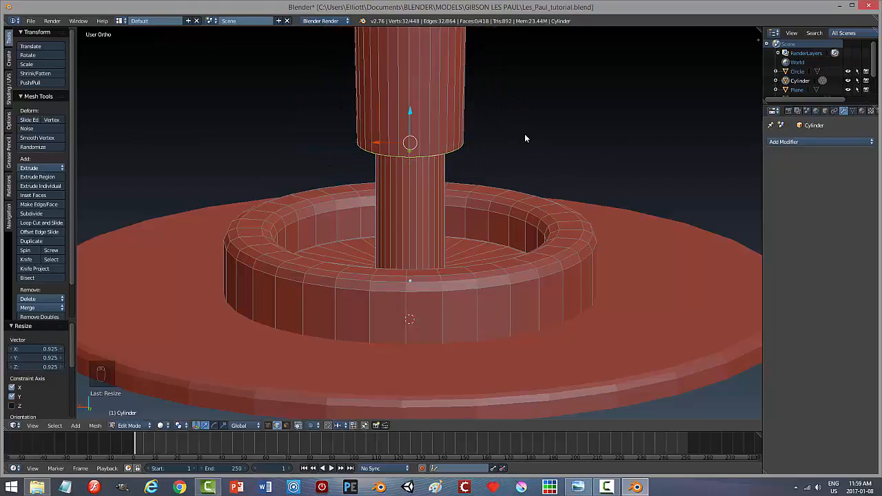
# Select the tip's top outer edge loop and flare it to about 1.754 in X and Y only
pyautogui.scroll(-2, 524, 135)
pyautogui.scroll(-2, 524, 138)
pyautogui.keyDown('alt'); pyautogui.rightClick(436, 67); pyautogui.keyUp('alt')
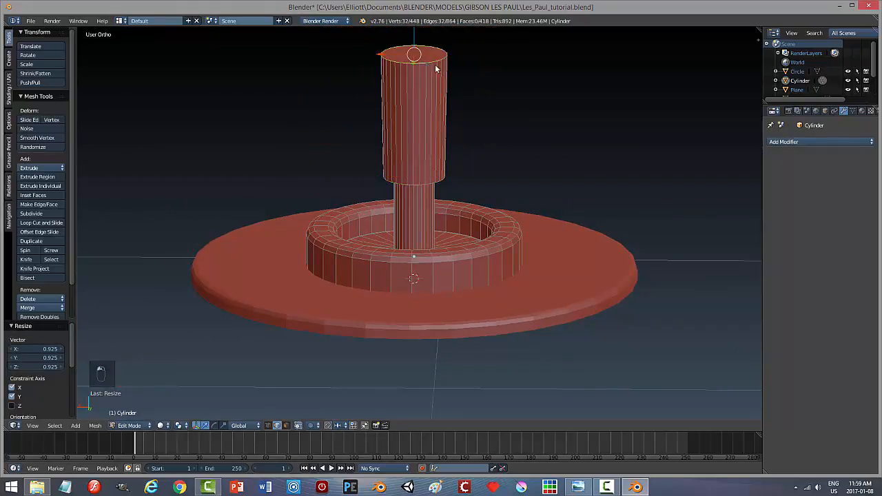
pyautogui.press('s')
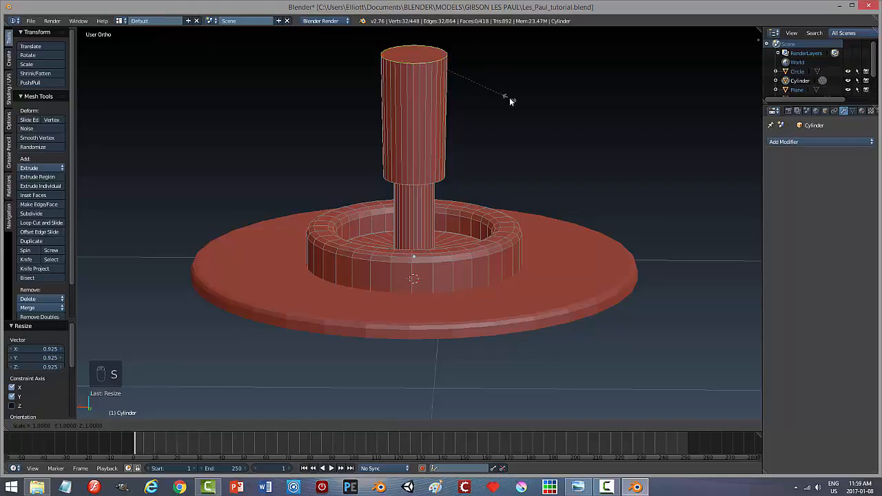
pyautogui.hotkey('shift', 'z')
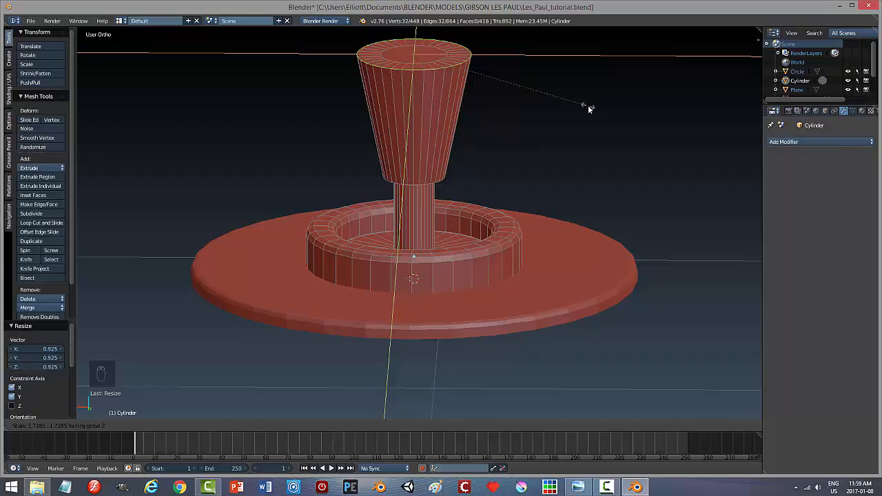
pyautogui.click(565, 121)
pyautogui.moveTo(566, 121); pyautogui.dragTo(535, 142, button='middle')
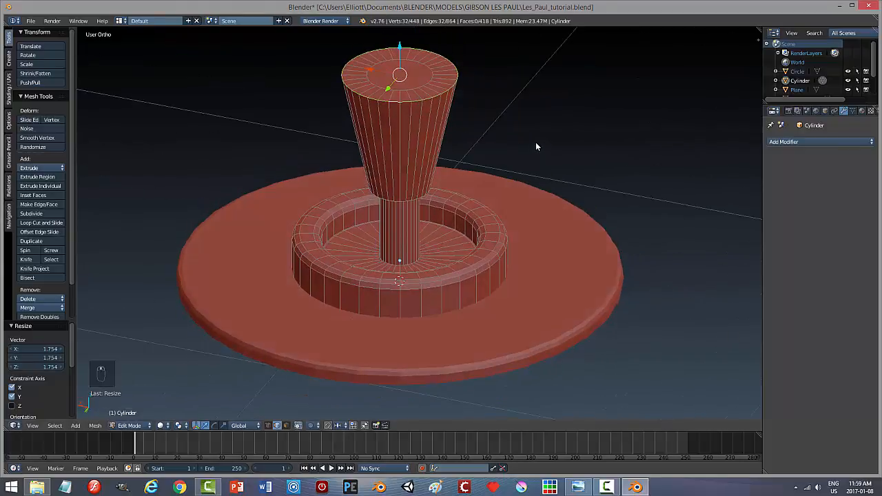
# Select the inner edge loop on the tip's top and raise it about 0.037 along Z
pyautogui.rightClick(415, 88)
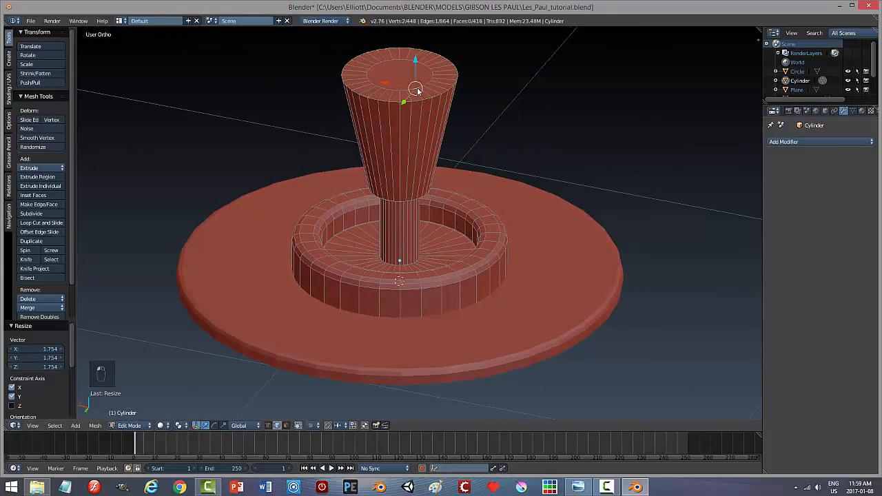
pyautogui.keyDown('alt'); pyautogui.rightClick(430, 81); pyautogui.keyUp('alt')
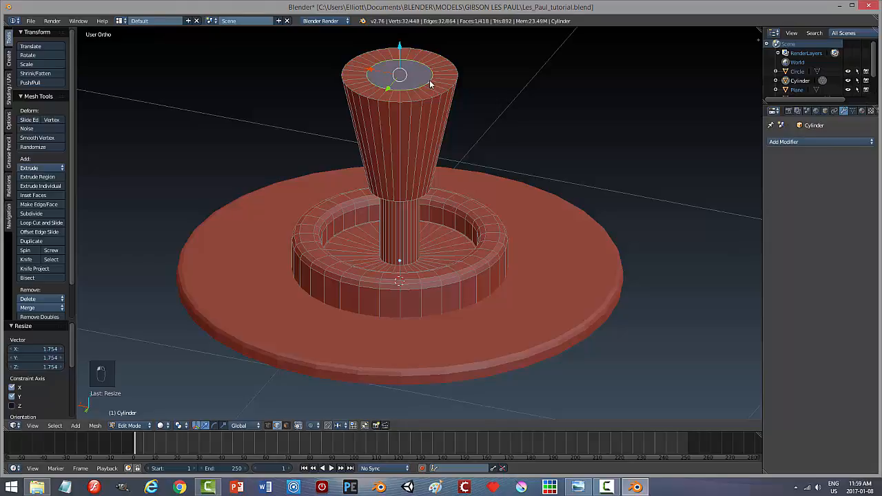
pyautogui.press('g')
pyautogui.press('z')
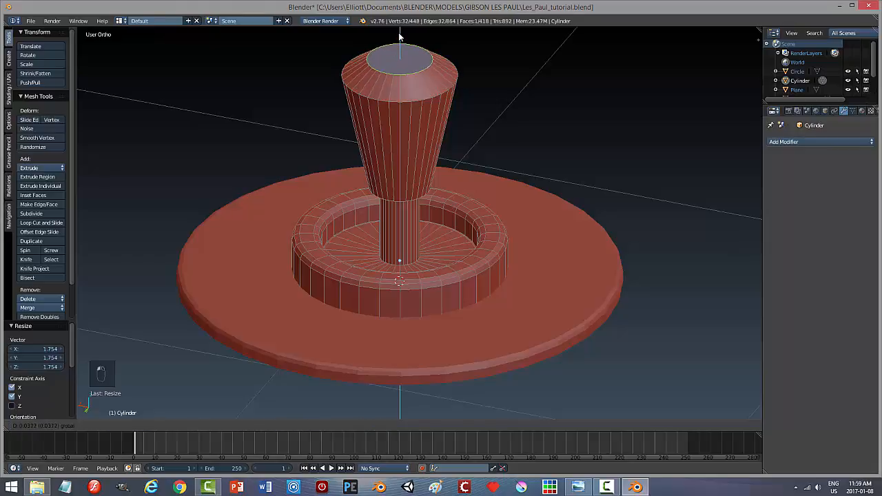
pyautogui.click(400, 36)
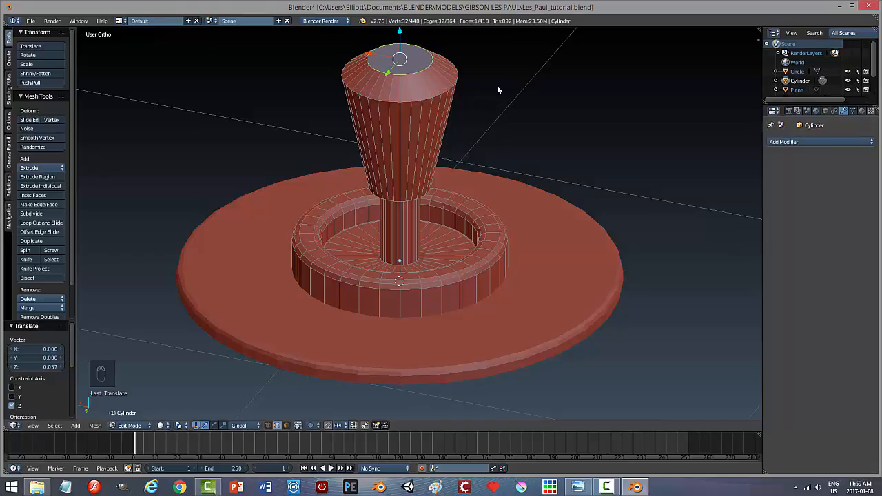
# Bevel the tip's upper outer edge loop with 3 segments and an offset of about 0.039, clear the selection, and return to Object Mode
pyautogui.keyDown('alt'); pyautogui.rightClick(418, 100); pyautogui.keyUp('alt')
pyautogui.hotkey('ctrl', 'b')
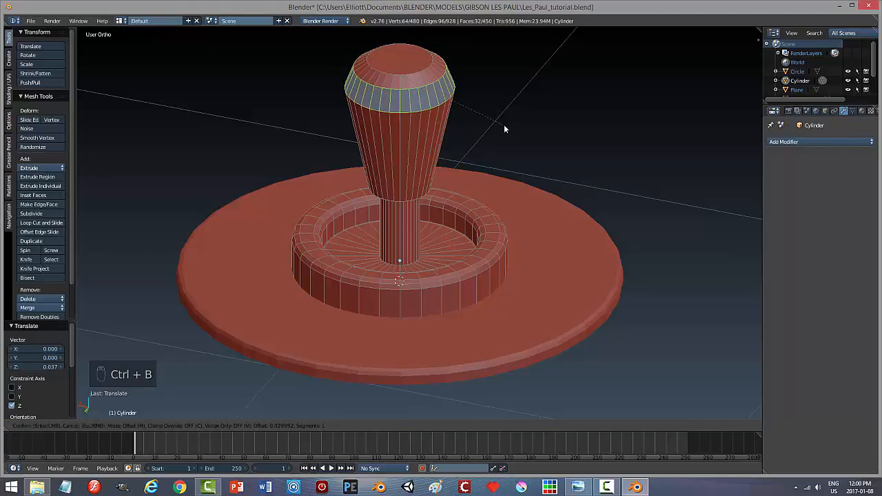
pyautogui.scroll(2, 504, 124)
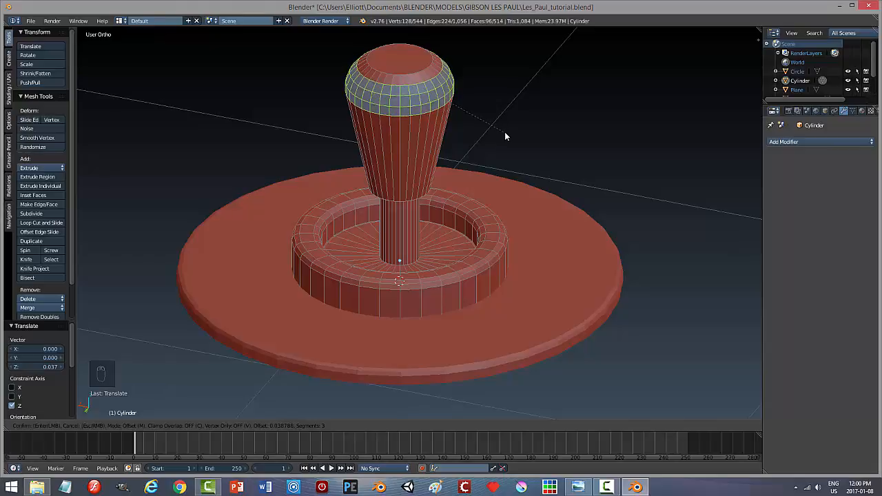
pyautogui.click(505, 135)
pyautogui.press('a')
pyautogui.press('Tab')
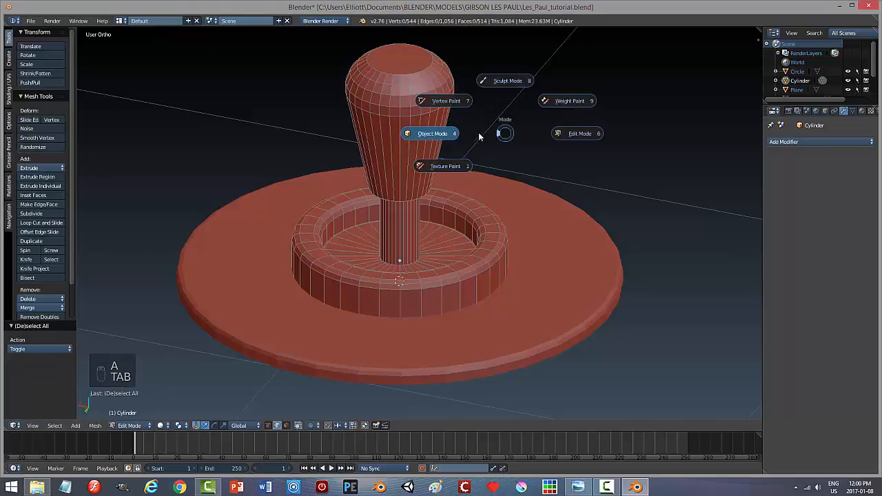
pyautogui.scroll(-5, 514, 135)
pyautogui.moveTo(521, 134); pyautogui.dragTo(492, 153, button='middle')
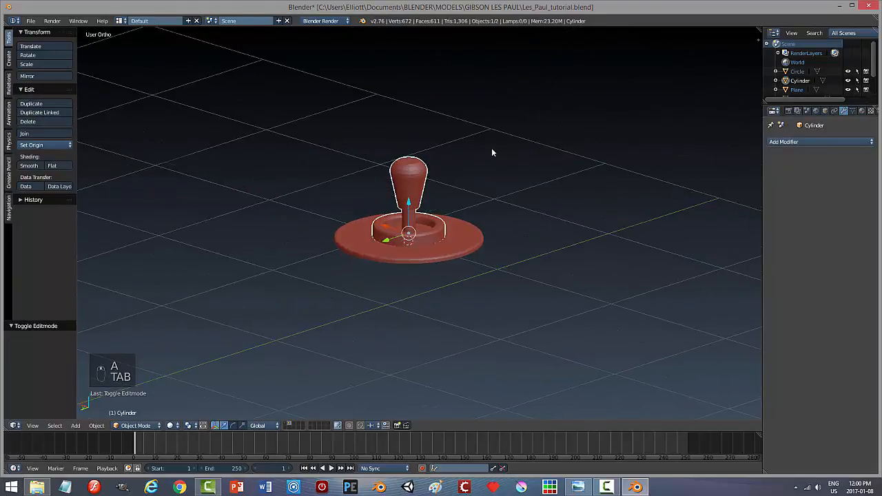
# Try smooth shading on the switch object and restore its flat shading
pyautogui.click(38, 166)
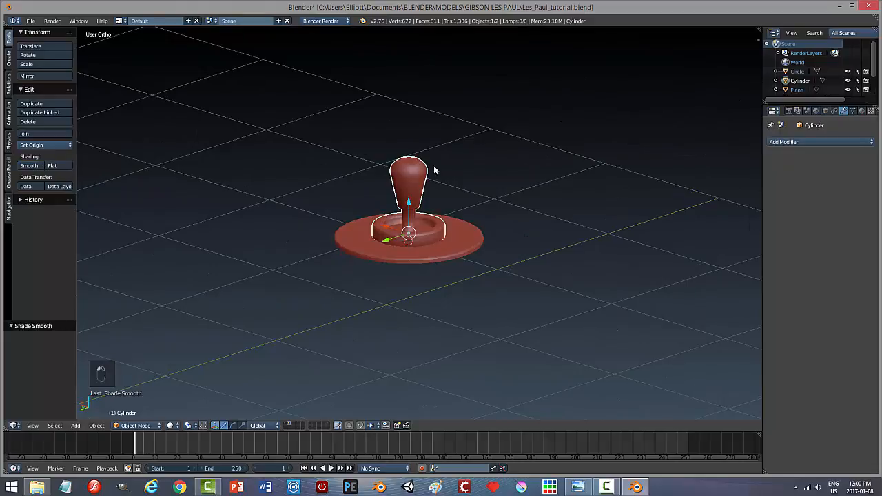
pyautogui.moveTo(434, 168)
pyautogui.mouseDown(button='middle')
pyautogui.moveTo(470, 200)
pyautogui.moveTo(483, 164)
pyautogui.moveTo(475, 205)
pyautogui.moveTo(444, 182)
pyautogui.mouseUp(button='middle')
pyautogui.scroll(6, 473, 202)
pyautogui.click(58, 166)
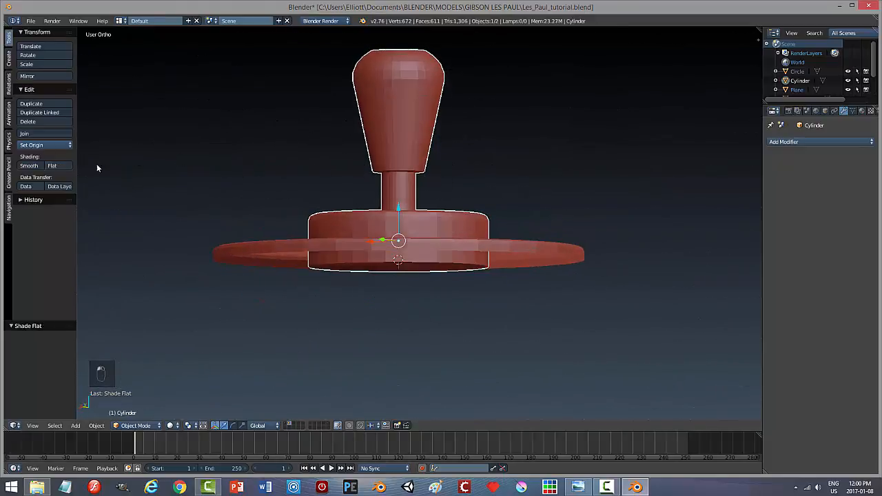
pyautogui.moveTo(508, 183); pyautogui.dragTo(385, 158, button='middle')
# In Edit Mode, add a loop cut around the tapered tip, slide it down near the lower edge, and clear the selection
pyautogui.press('Tab')
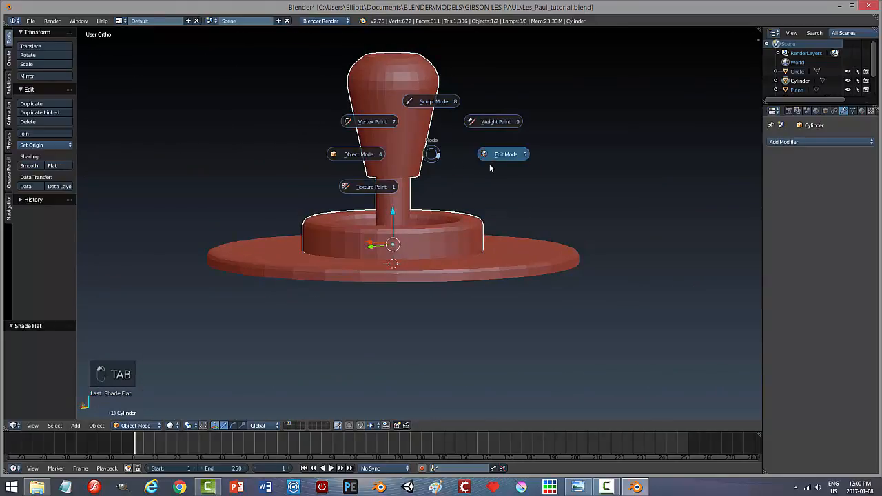
pyautogui.hotkey('ctrl', 'r')
pyautogui.click(389, 166)
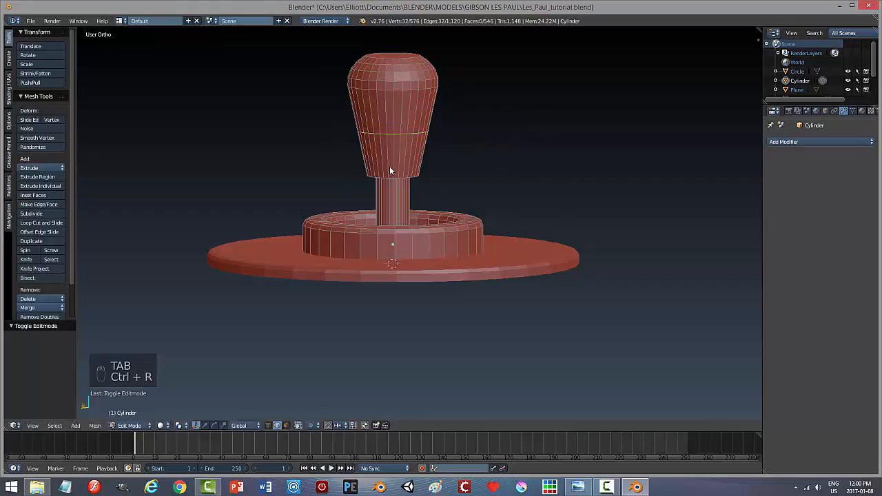
pyautogui.click(396, 207)
pyautogui.press('a')
# Add a loop cut to the ring of faces under the tip, slid about -0.79 toward the outer rim, and return to Object Mode
pyautogui.moveTo(462, 190); pyautogui.dragTo(460, 181, button='middle')
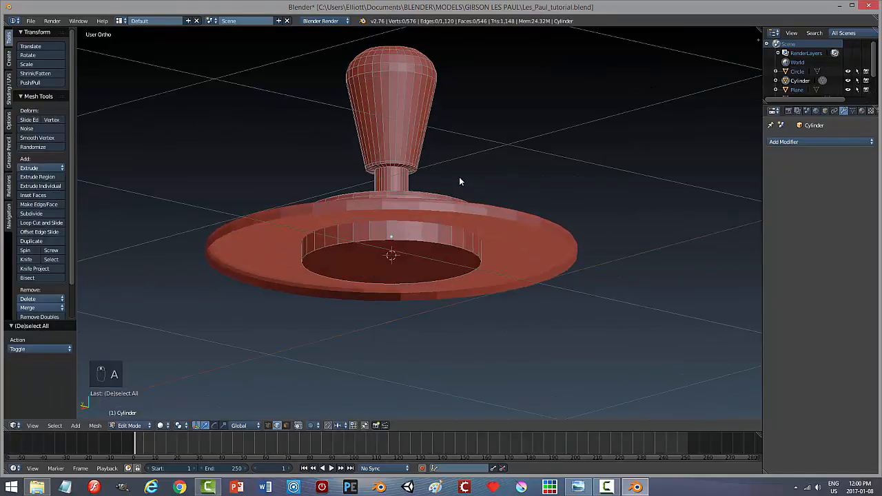
pyautogui.moveTo(402, 183); pyautogui.dragTo(400, 176, button='middle')
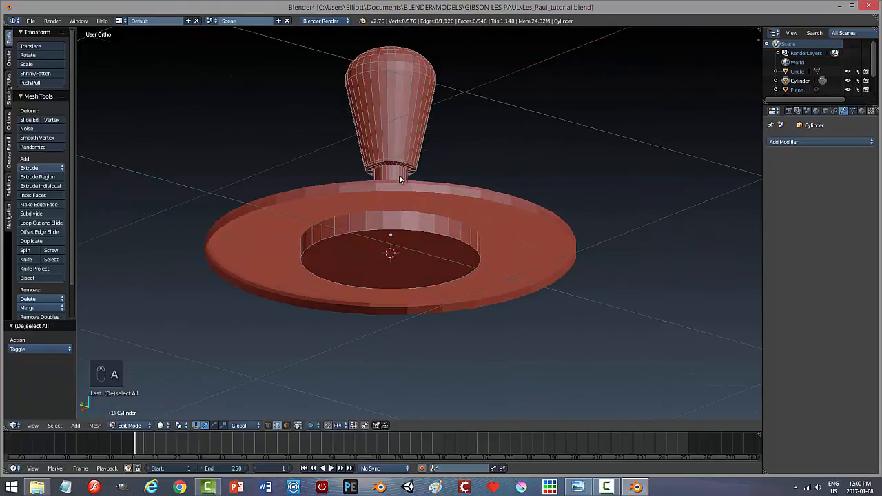
pyautogui.scroll(5, 401, 178)
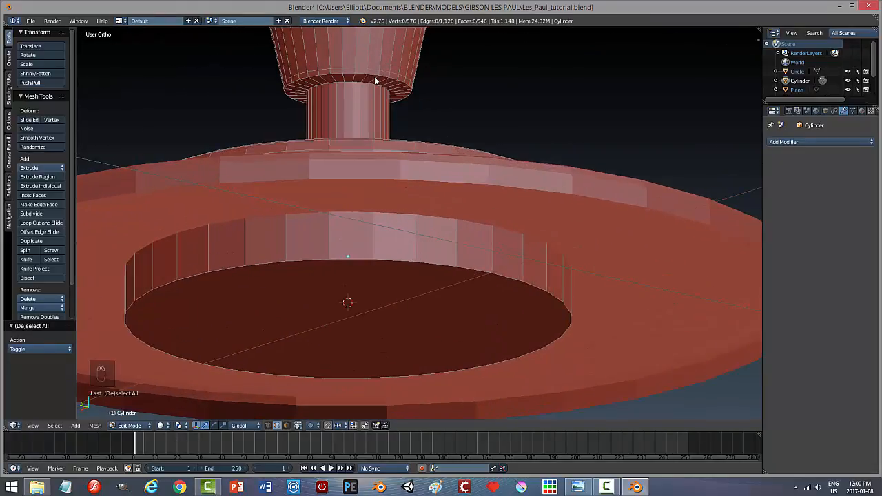
pyautogui.hotkey('ctrl', 'r')
pyautogui.click(371, 78)
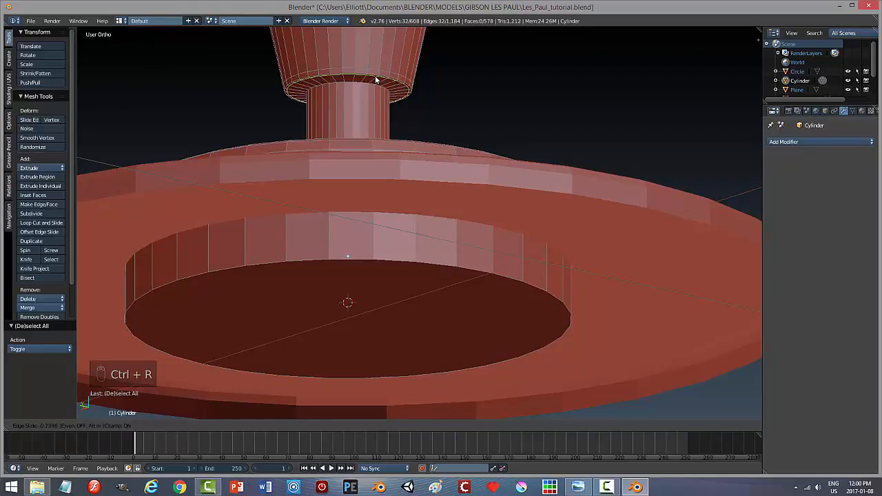
pyautogui.click(376, 81)
pyautogui.press('a')
pyautogui.press('Tab')
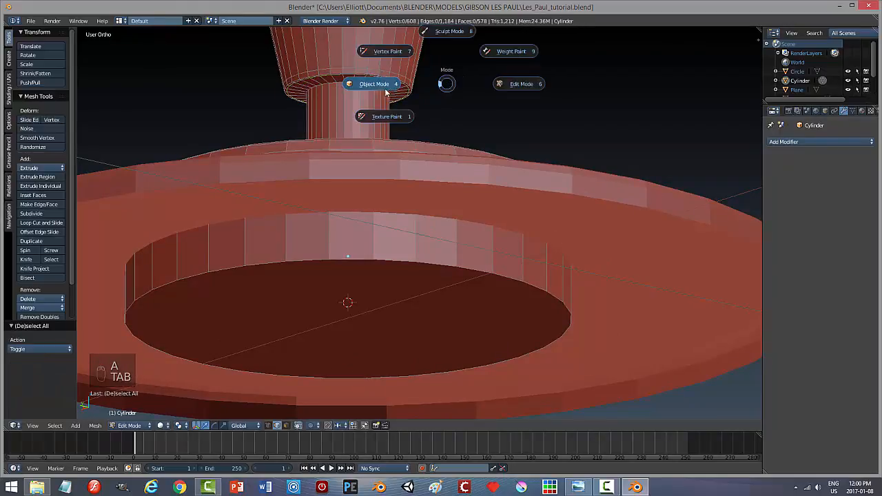
pyautogui.scroll(-2, 527, 80)
pyautogui.moveTo(525, 79); pyautogui.dragTo(510, 128, button='middle')
pyautogui.scroll(-4, 510, 128)
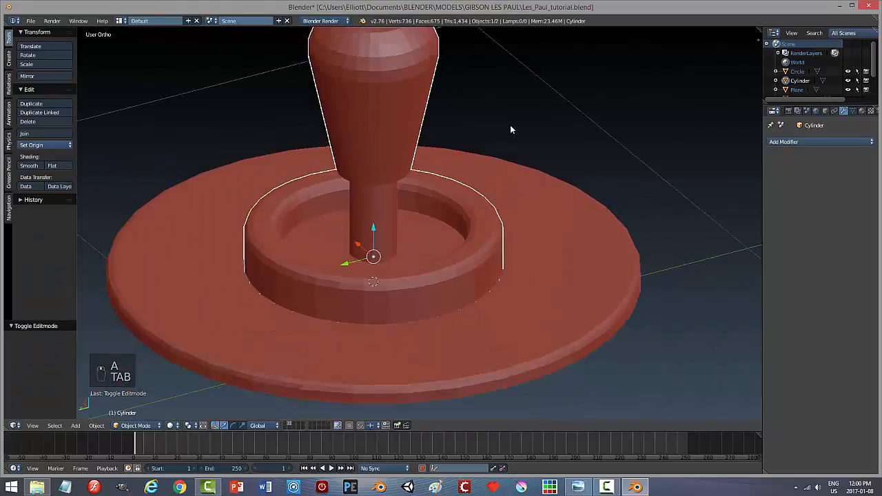
pyautogui.scroll(-1, 509, 128)
pyautogui.press('Tab')
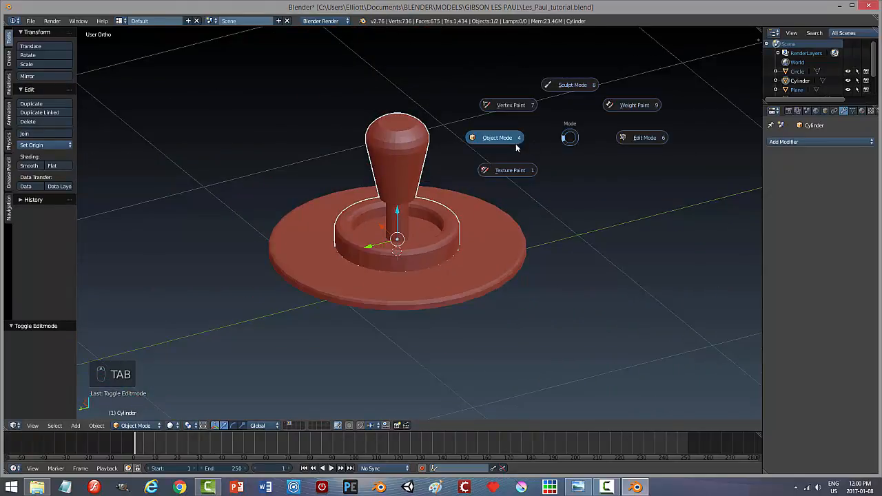
pyautogui.scroll(-1, 523, 168)
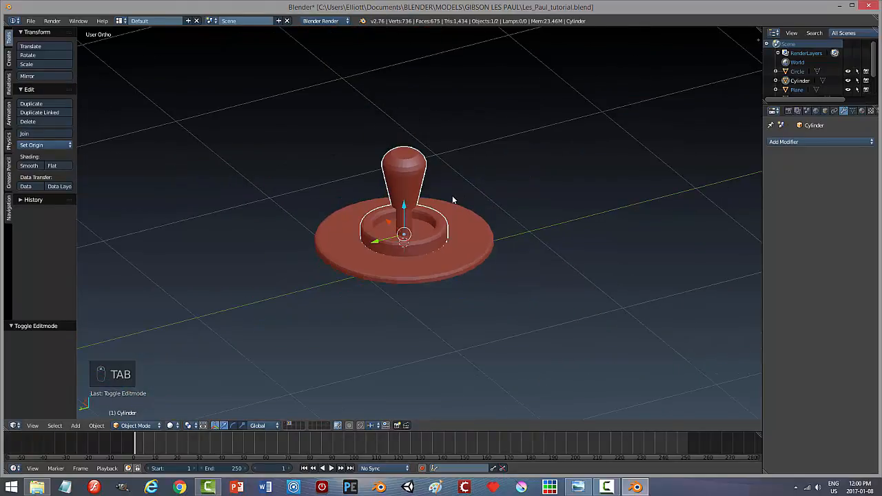
# Switch the base disk's Edit Mode to face selection, select its large flat face, and return to Object Mode
pyautogui.scroll(-3, 452, 200)
pyautogui.keyDown('shift'); pyautogui.rightClick(453, 238); pyautogui.keyUp('shift')
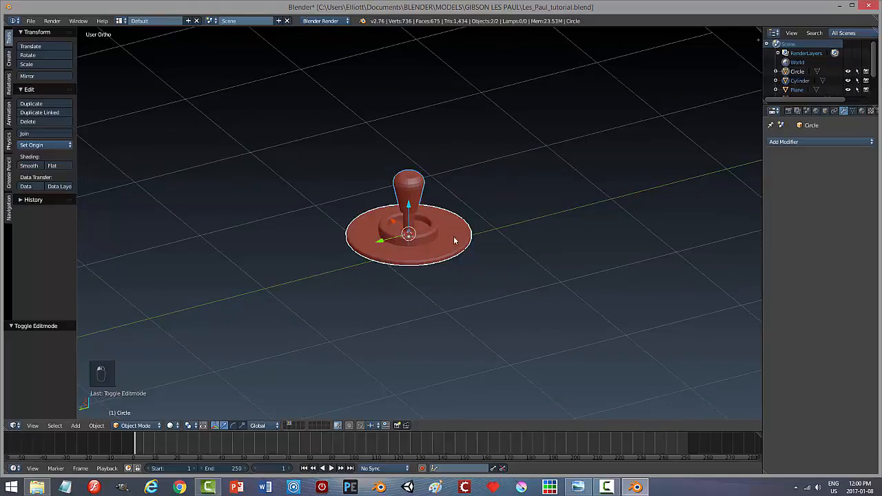
pyautogui.moveTo(455, 238); pyautogui.dragTo(494, 206, button='middle')
pyautogui.press('Tab')
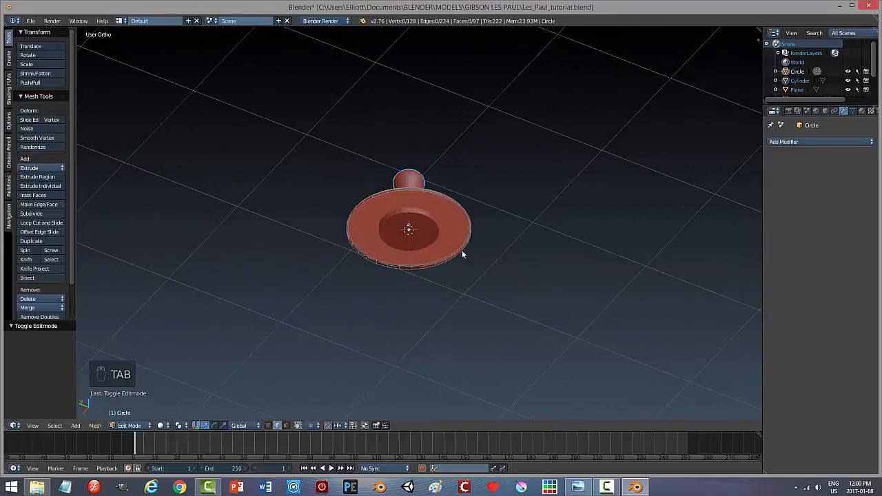
pyautogui.scroll(2, 468, 233)
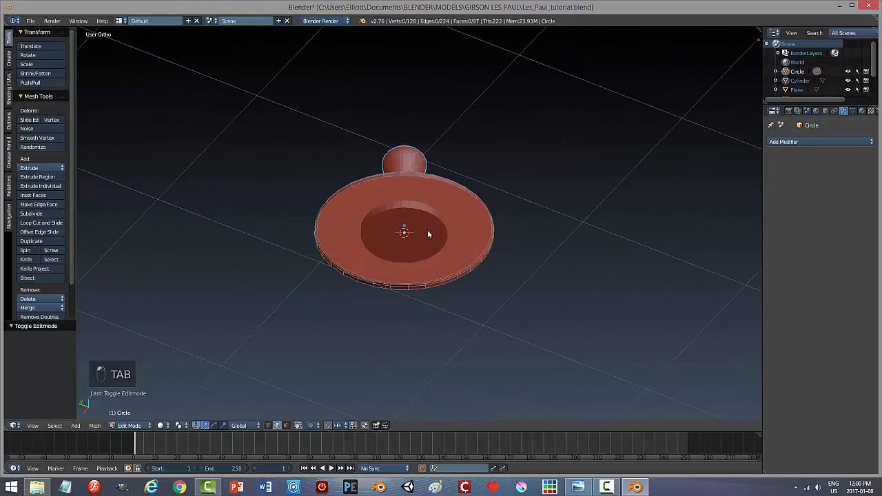
pyautogui.moveTo(428, 235); pyautogui.dragTo(454, 232, button='middle')
pyautogui.press('Tab')
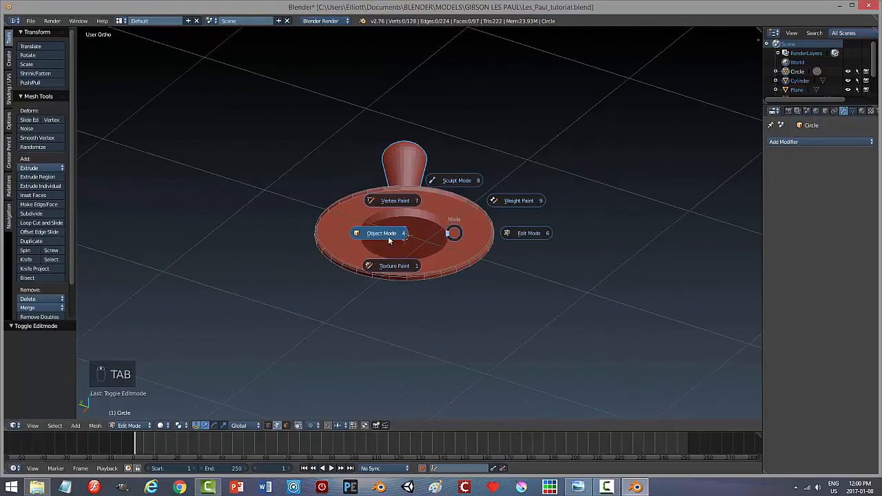
pyautogui.click(544, 236)
pyautogui.hotkey('ctrl', 'Tab')
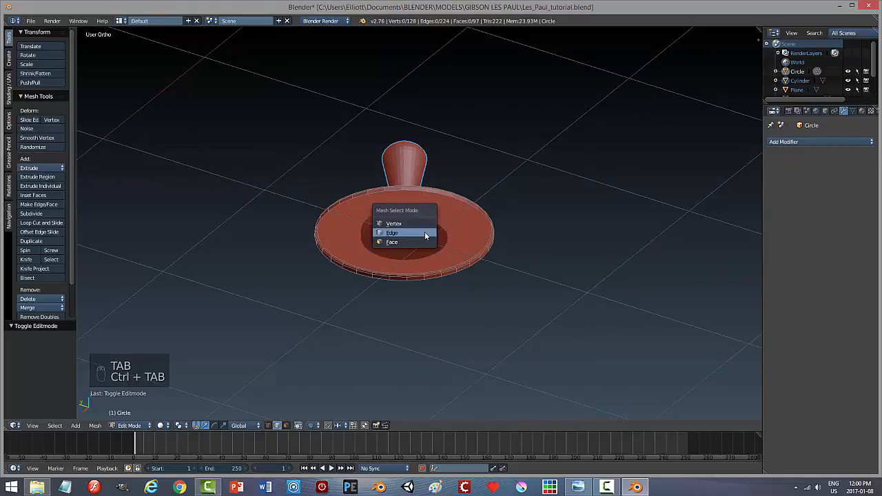
pyautogui.click(413, 242)
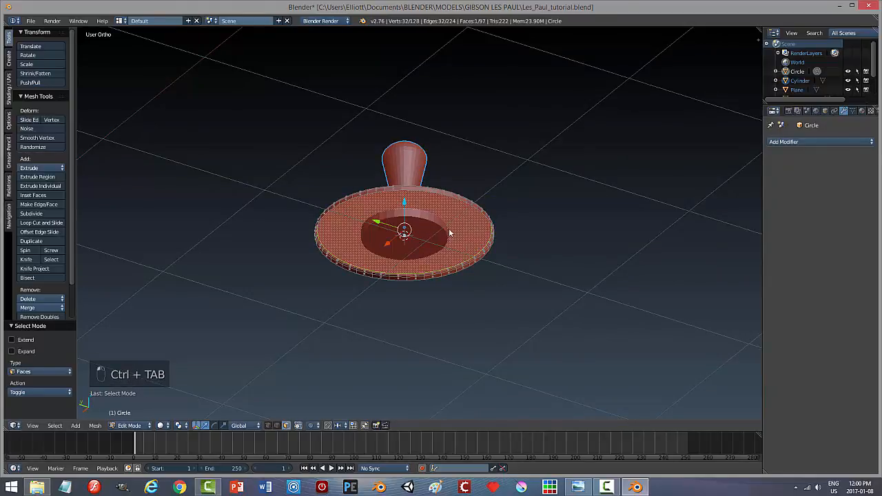
pyautogui.moveTo(448, 233); pyautogui.dragTo(450, 285, button='middle')
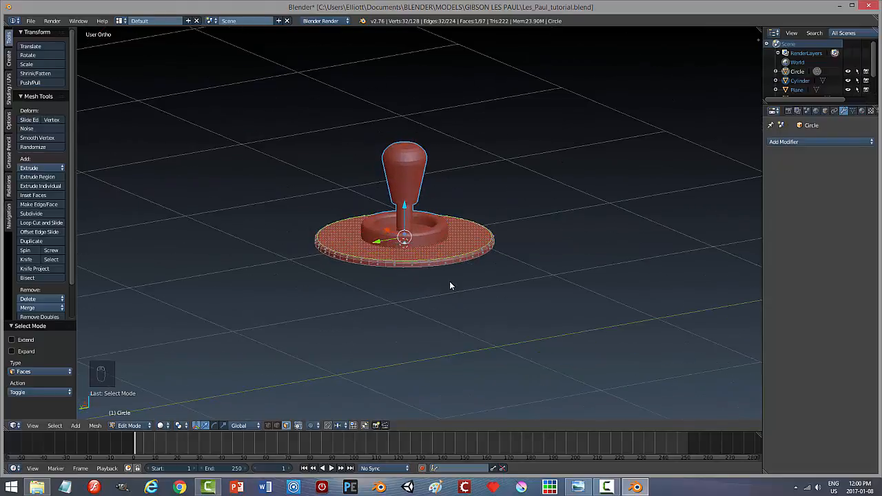
pyautogui.press('Tab')
pyautogui.click(378, 283)
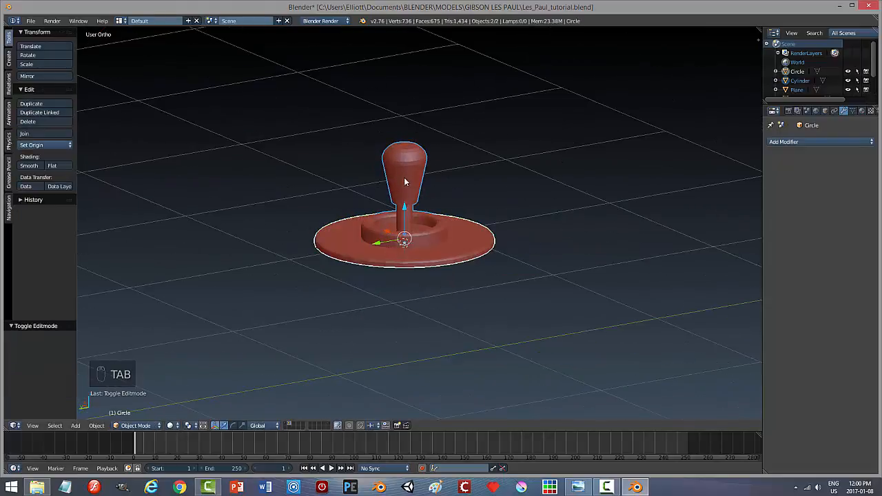
# Delete the bottom cap face of the switch's collar in Edit Mode, clear the selection, and return to Object Mode
pyautogui.rightClick(434, 226)
pyautogui.press('Tab')
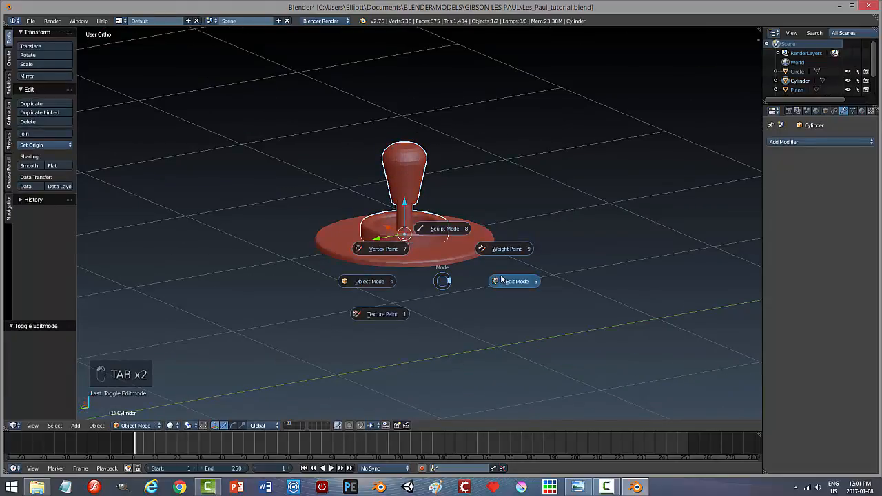
pyautogui.click(503, 280)
pyautogui.moveTo(461, 325); pyautogui.dragTo(463, 270, button='middle')
pyautogui.rightClick(426, 232)
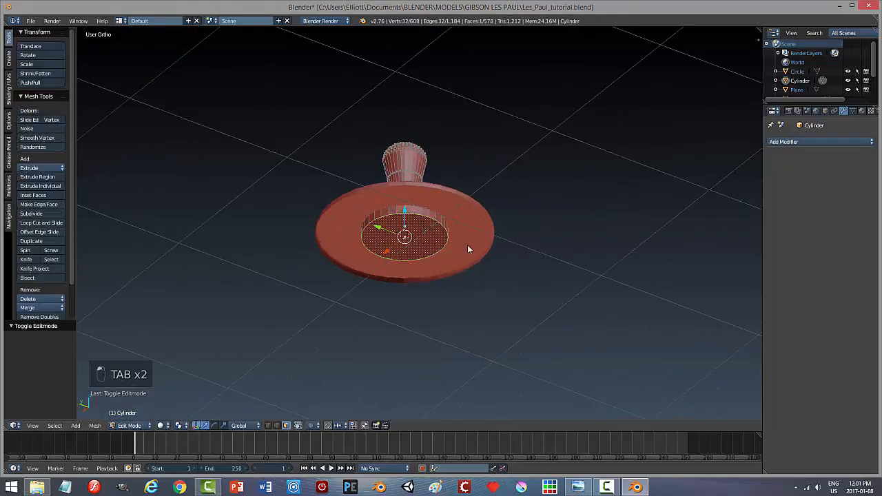
pyautogui.press('x')
pyautogui.click(468, 246)
pyautogui.moveTo(508, 206); pyautogui.dragTo(496, 229, button='middle')
pyautogui.moveTo(480, 288); pyautogui.dragTo(462, 242, button='middle')
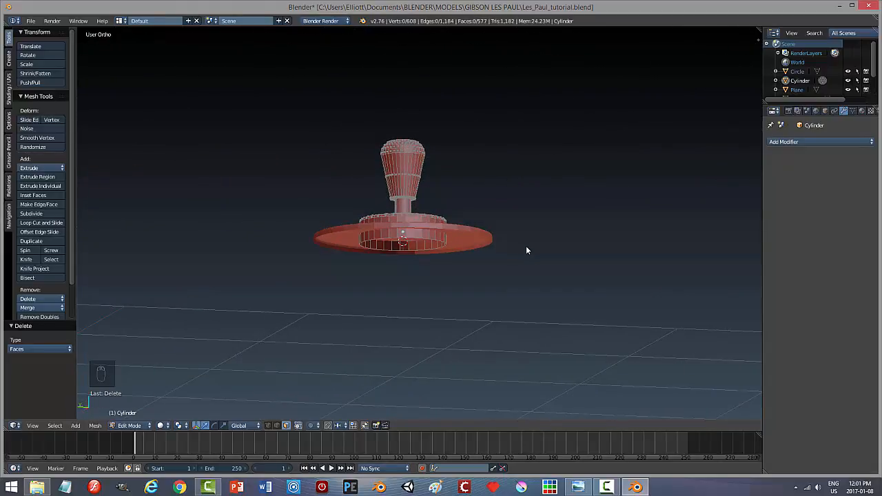
pyautogui.moveTo(527, 250); pyautogui.dragTo(527, 255, button='middle')
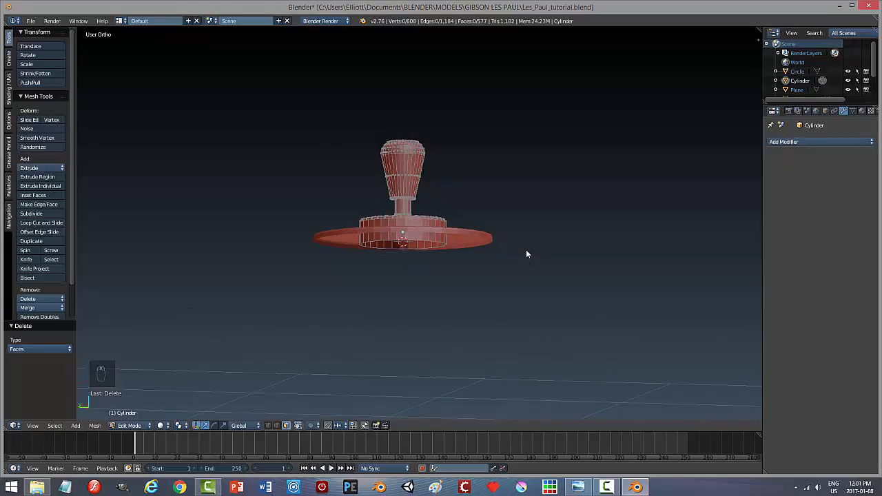
pyautogui.press('a')
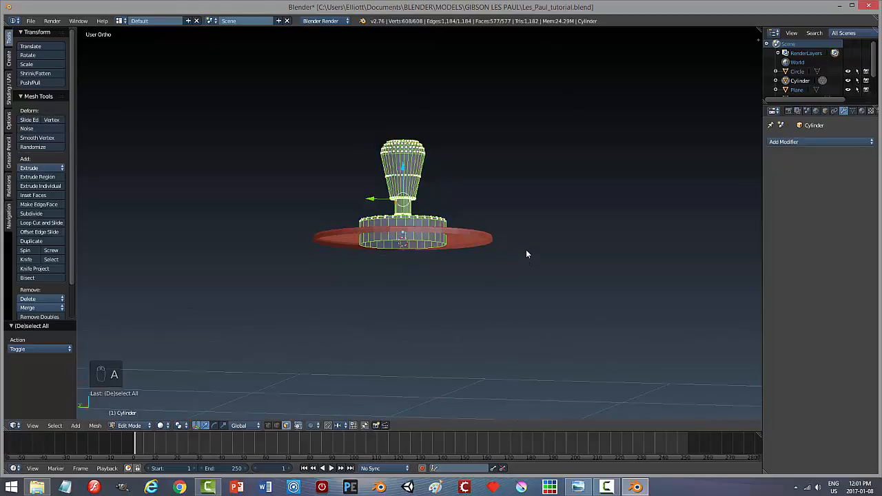
pyautogui.press('a')
pyautogui.press('Tab')
# Join the switch with the base disk into one object, keeping the disk as the active object
pyautogui.moveTo(519, 225); pyautogui.dragTo(471, 246, button='middle')
pyautogui.keyDown('shift'); pyautogui.rightClick(471, 247); pyautogui.keyUp('shift')
pyautogui.hotkey('ctrl', 'j')
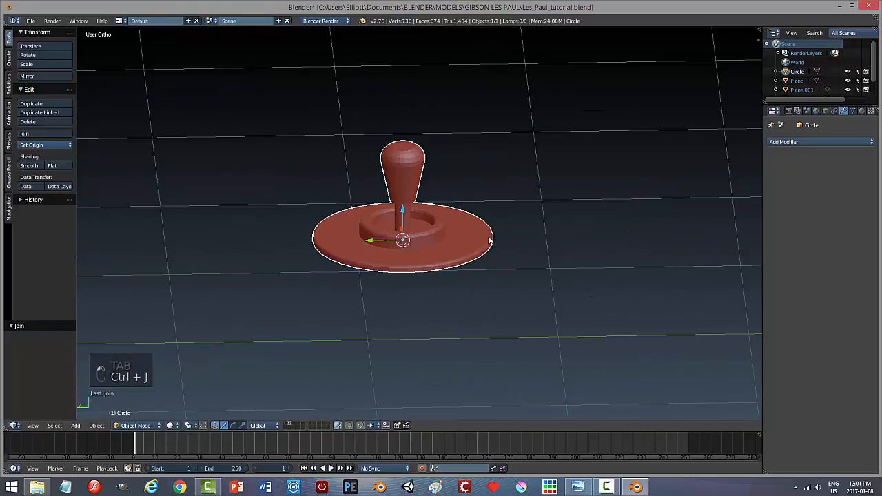
# Set the joined switch's origin to its geometry and save the file
pyautogui.click(35, 145)
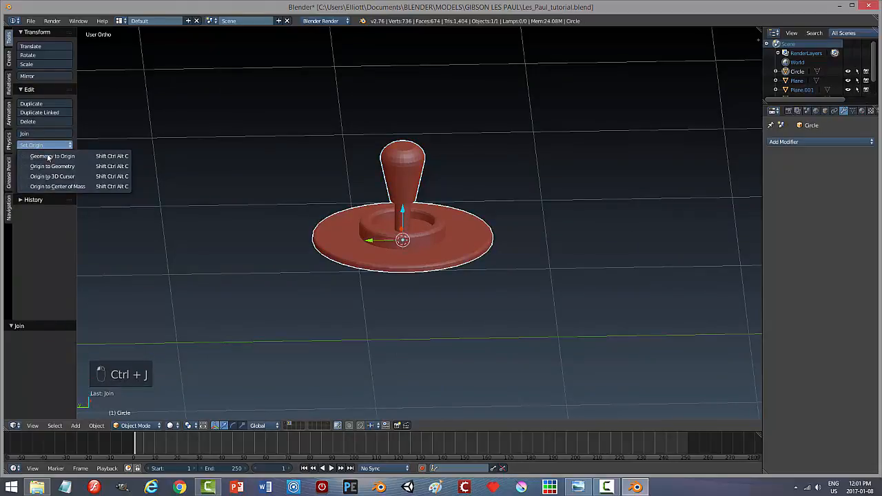
pyautogui.click(35, 163)
pyautogui.moveTo(504, 178); pyautogui.dragTo(473, 200, button='middle')
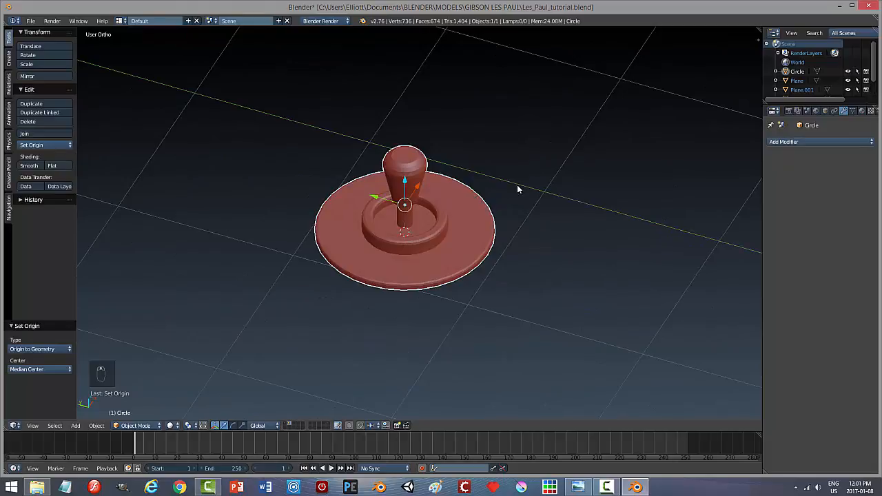
pyautogui.hotkey('ctrl', 's')
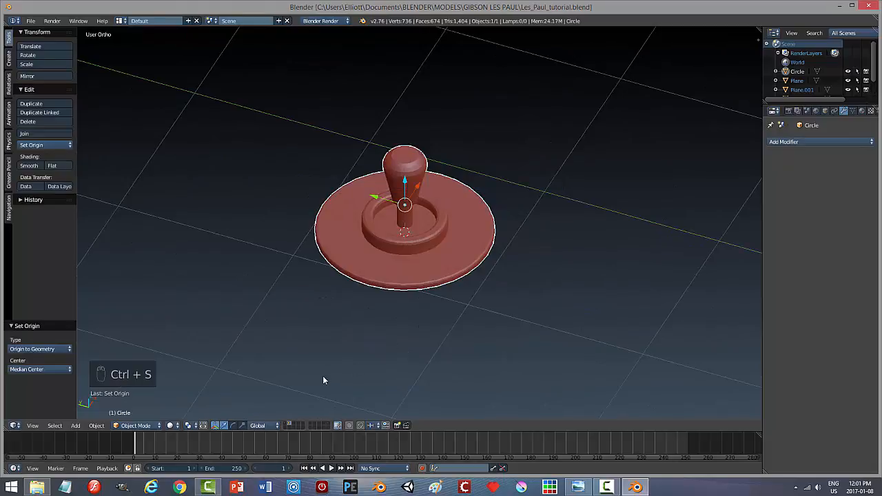
# Move the joined switch from the second layer to the first and display the first layer with the guitar body
pyautogui.hotkey('alt', 'h')
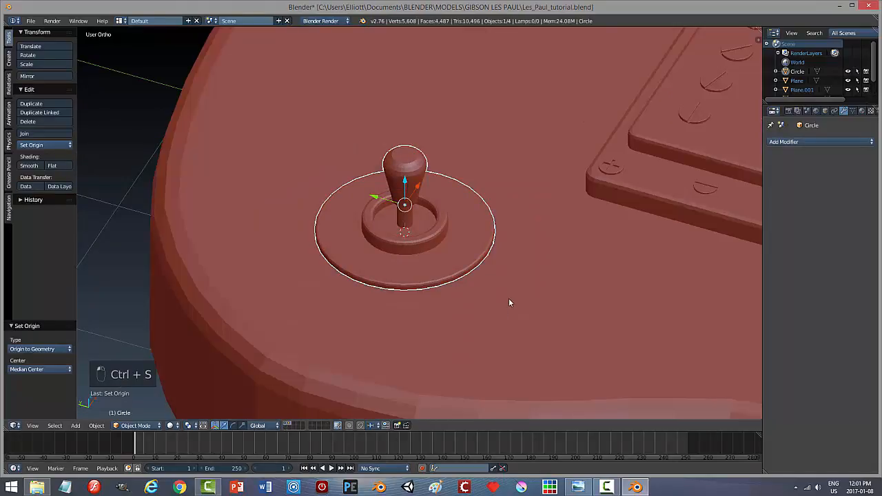
pyautogui.scroll(-5, 508, 299)
pyautogui.moveTo(590, 270); pyautogui.dragTo(439, 250, button='middle')
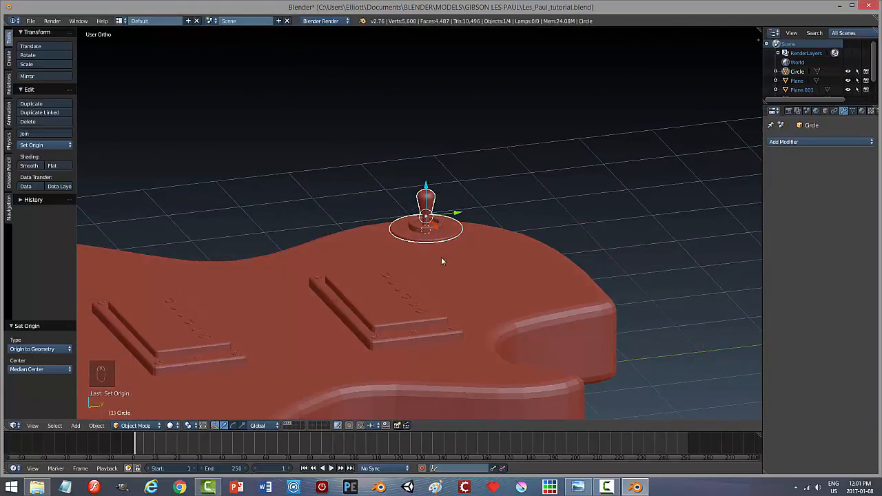
pyautogui.click(290, 425)
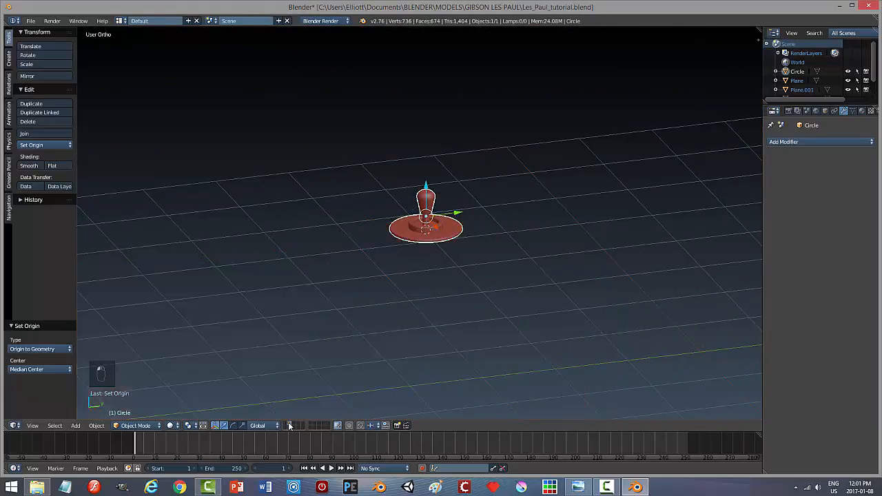
pyautogui.press('m')
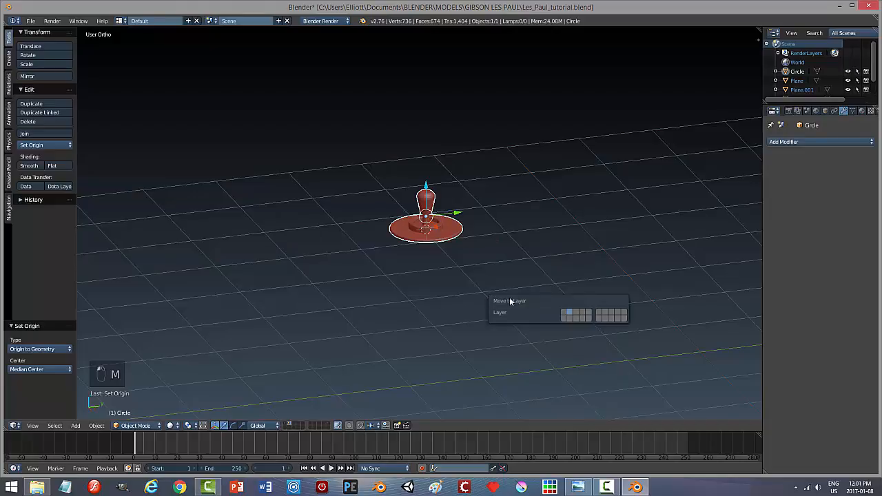
pyautogui.click(564, 314)
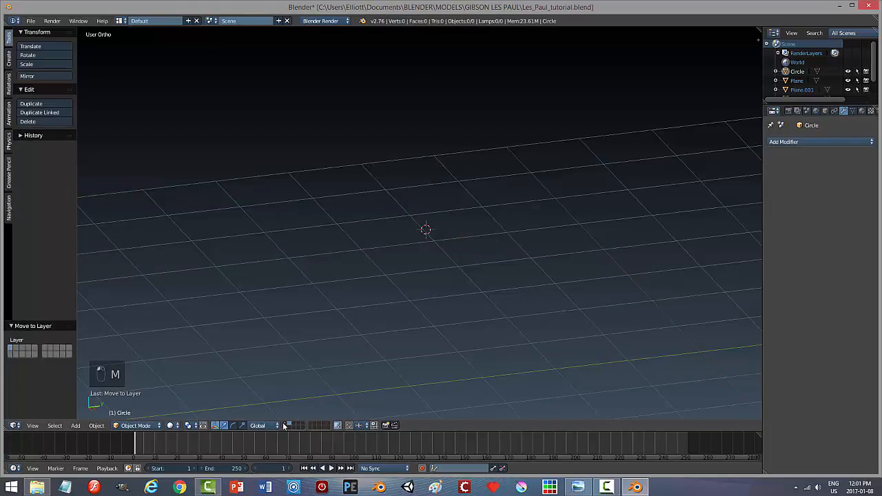
pyautogui.click(287, 424)
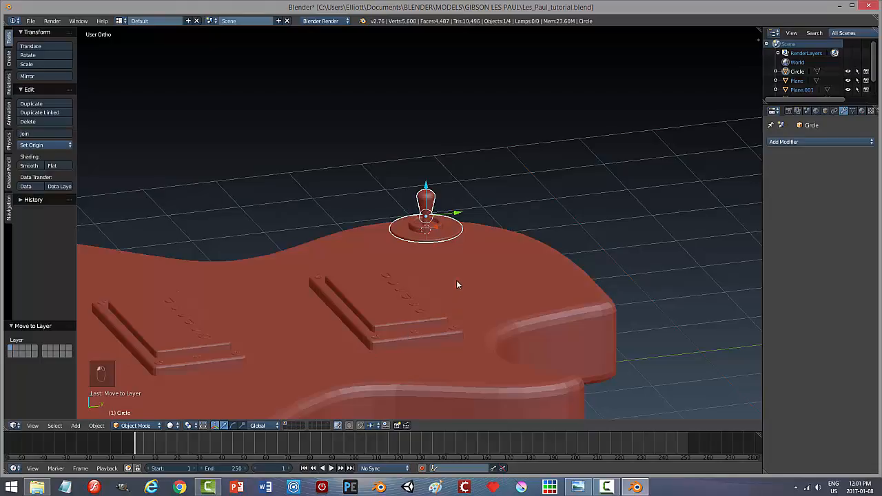
# Lower the switch along the Z axis by about 0.24 so its disk sits on the guitar body
pyautogui.moveTo(470, 285); pyautogui.dragTo(542, 261, button='middle')
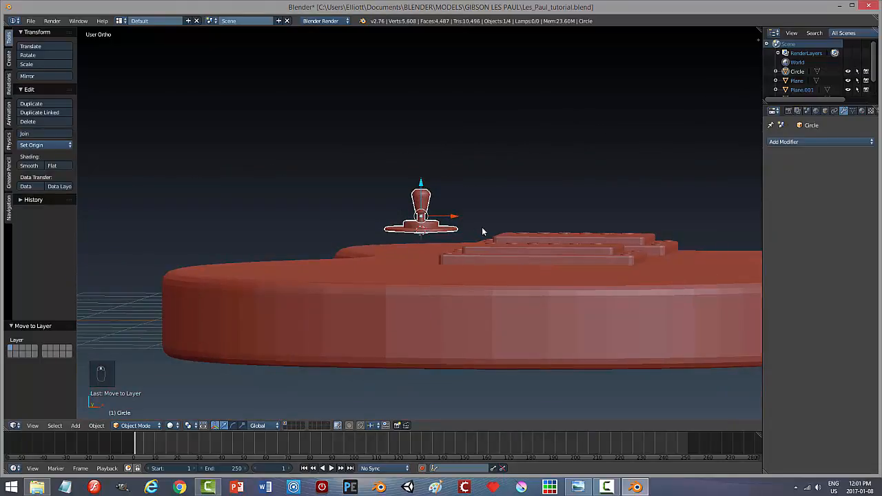
pyautogui.moveTo(424, 268); pyautogui.dragTo(429, 265, button='middle')
pyautogui.press('g')
pyautogui.press('z')
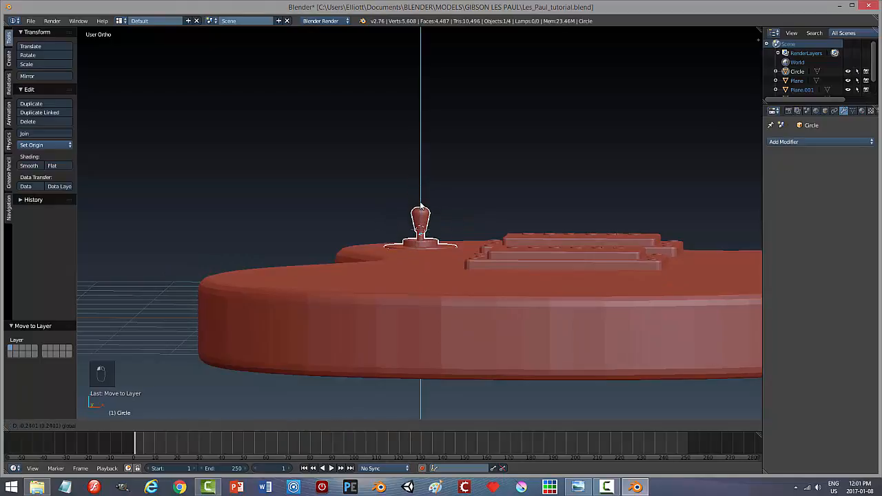
pyautogui.click(421, 205)
# Raise the switch along the Z axis by about 0.003 to fine-tune how it sits on the body
pyautogui.moveTo(457, 280); pyautogui.dragTo(428, 241, button='middle')
pyautogui.scroll(4, 461, 308)
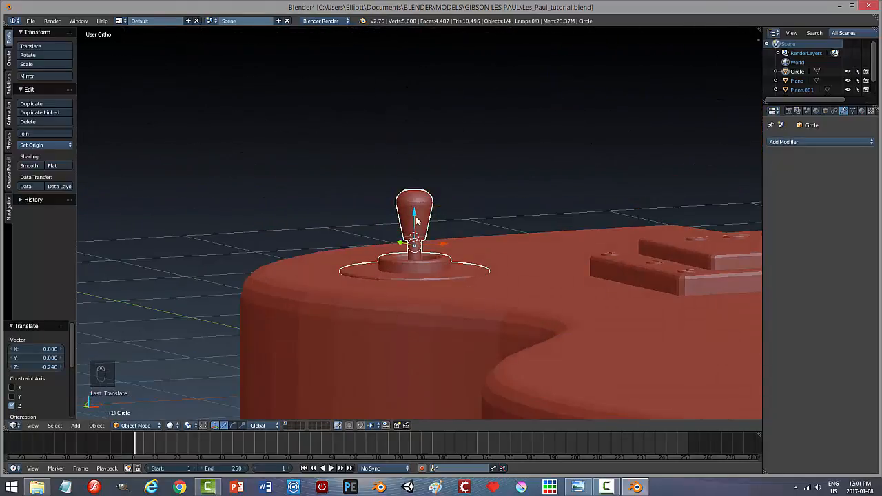
pyautogui.press('g')
pyautogui.press('z')
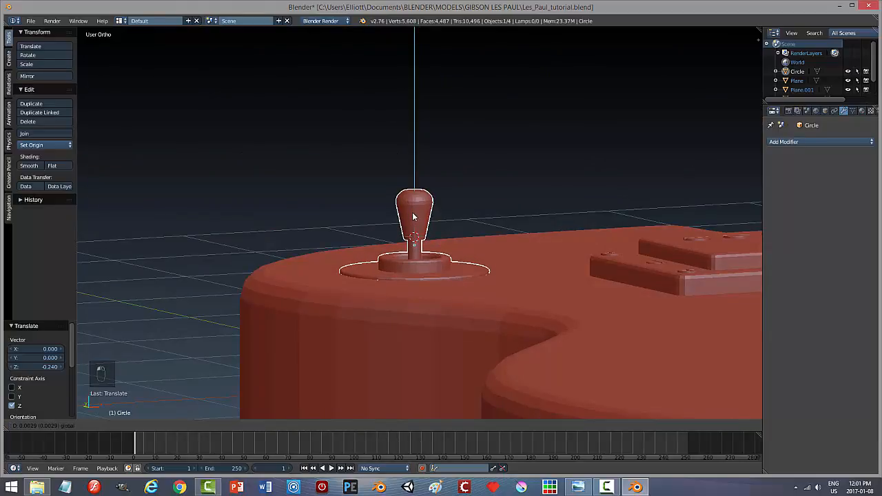
pyautogui.click(412, 212)
# Join the switch to the guitar body, keeping the body active, and save the file
pyautogui.rightClick(490, 282)
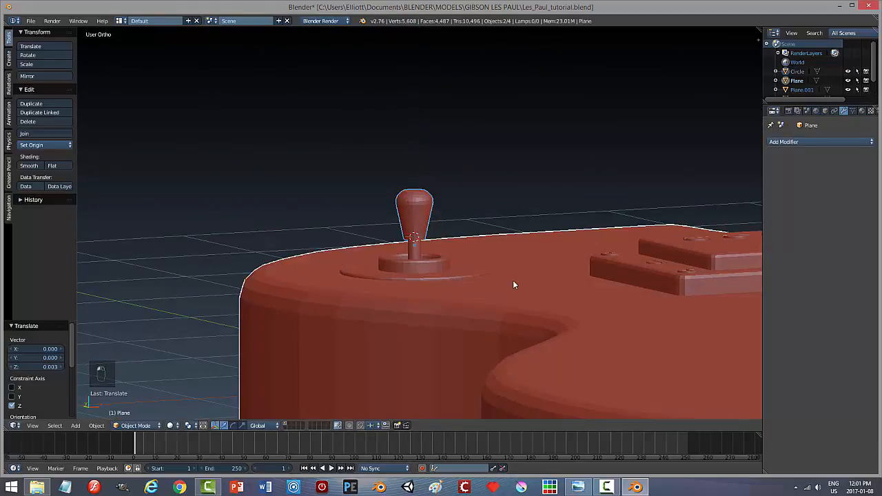
pyautogui.hotkey('ctrl', 'j')
pyautogui.moveTo(511, 276); pyautogui.dragTo(388, 291, button='middle')
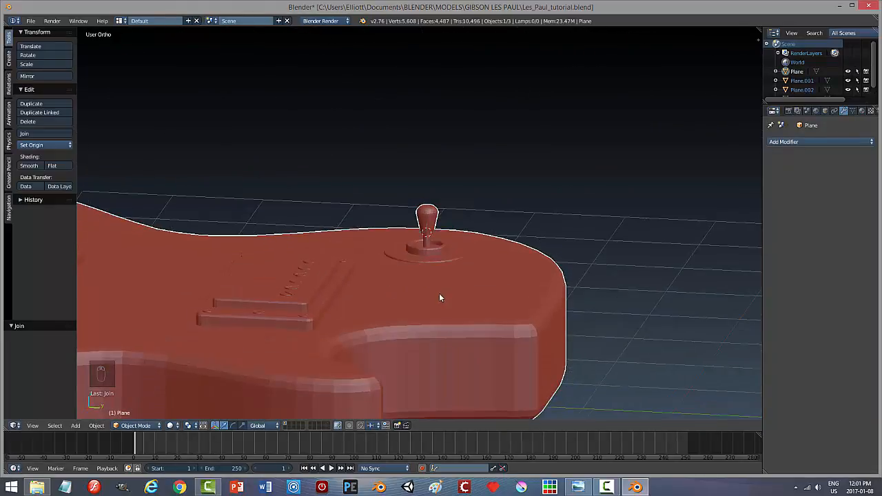
pyautogui.moveTo(441, 297); pyautogui.dragTo(491, 343, button='middle')
pyautogui.hotkey('ctrl', 's')
# Snap the 3D cursor to the scene center and frame the whole guitar body
pyautogui.scroll(-3, 484, 310)
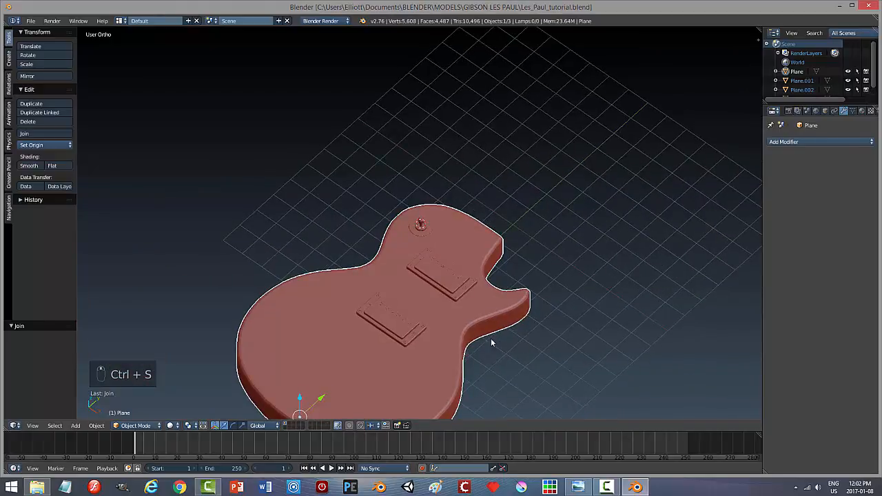
pyautogui.hotkey('shift', 's')
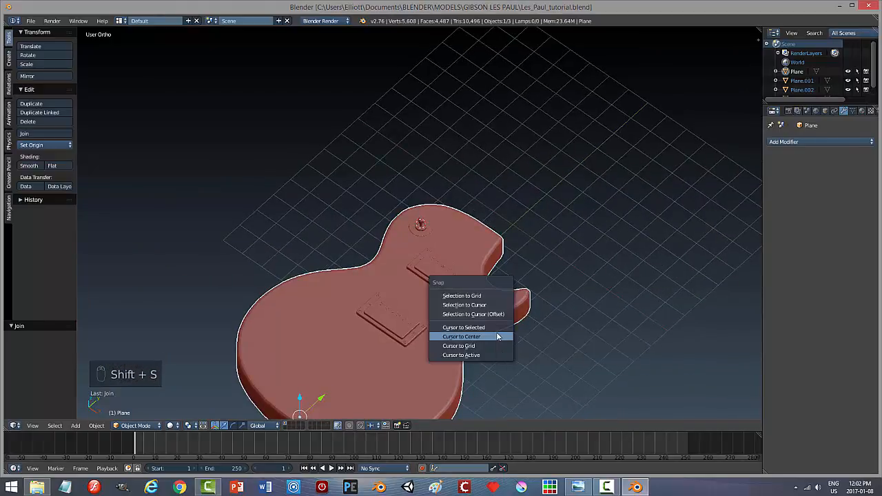
pyautogui.click(499, 337)
pyautogui.moveTo(496, 313); pyautogui.dragTo(455, 260, button='middle')
pyautogui.scroll(5, 450, 282)
pyautogui.scroll(-3, 464, 299)
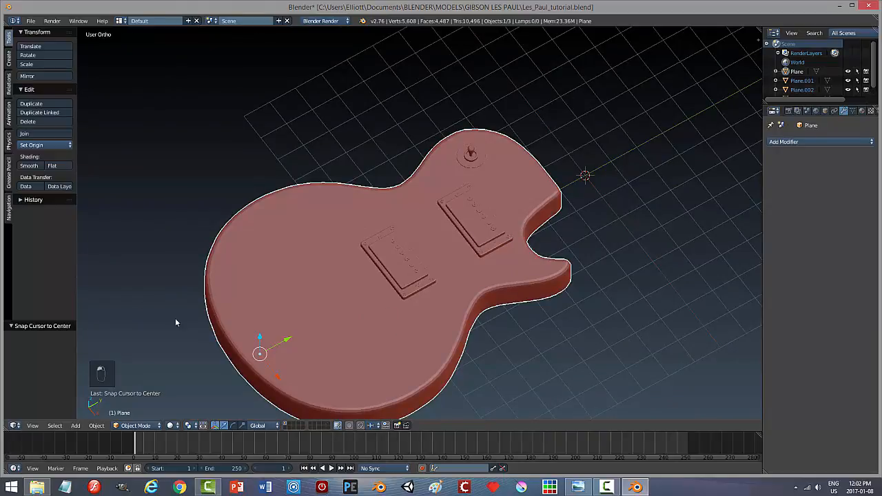
# Set the guitar body's origin to its geometry and save the file
pyautogui.click(41, 144)
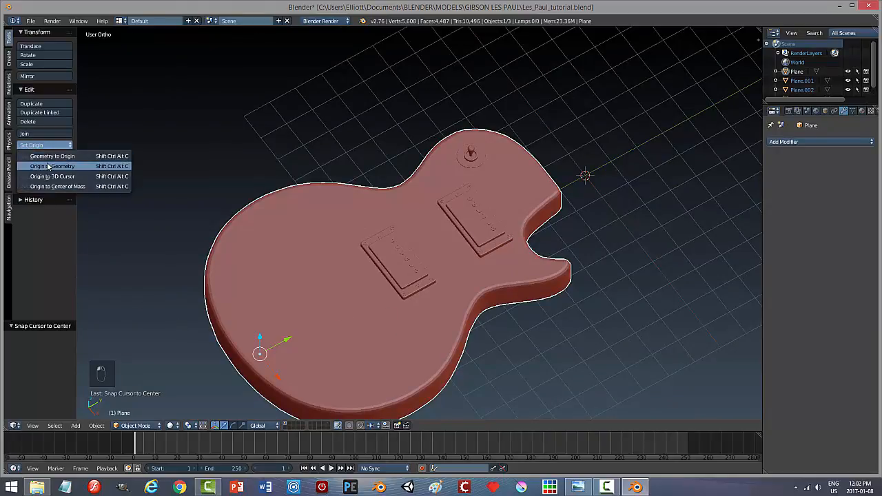
pyautogui.click(48, 166)
pyautogui.moveTo(476, 313); pyautogui.dragTo(460, 291, button='middle')
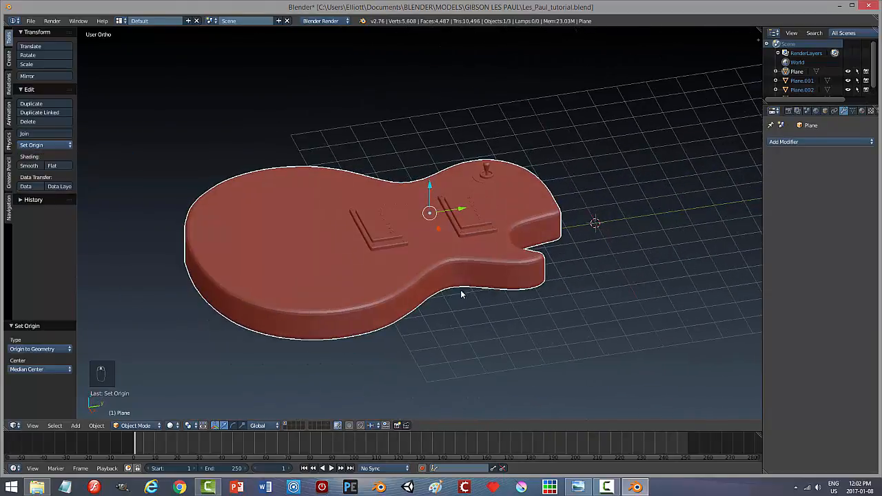
pyautogui.hotkey('ctrl', 's')
pyautogui.moveTo(542, 304); pyautogui.dragTo(502, 355, button='middle')
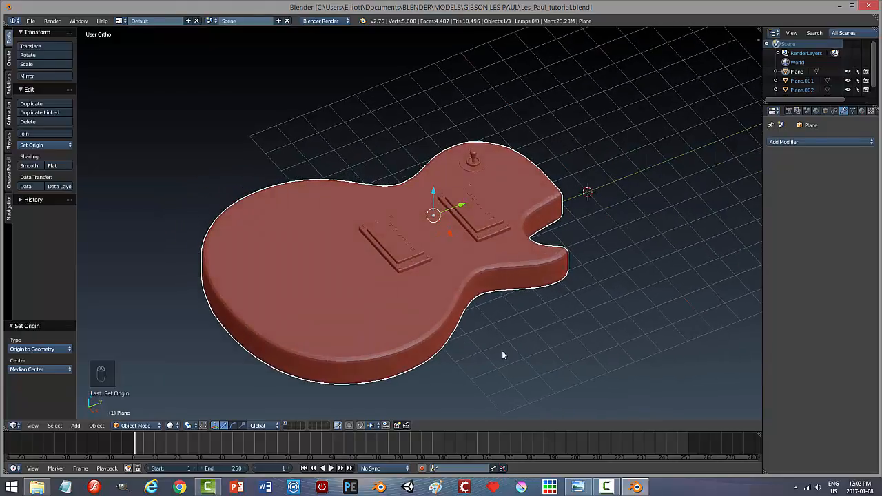
# Add a 32-vertex cylinder mesh while viewing the guitar from above in wireframe against the reference image
pyautogui.press('KP_7')
pyautogui.press('z')
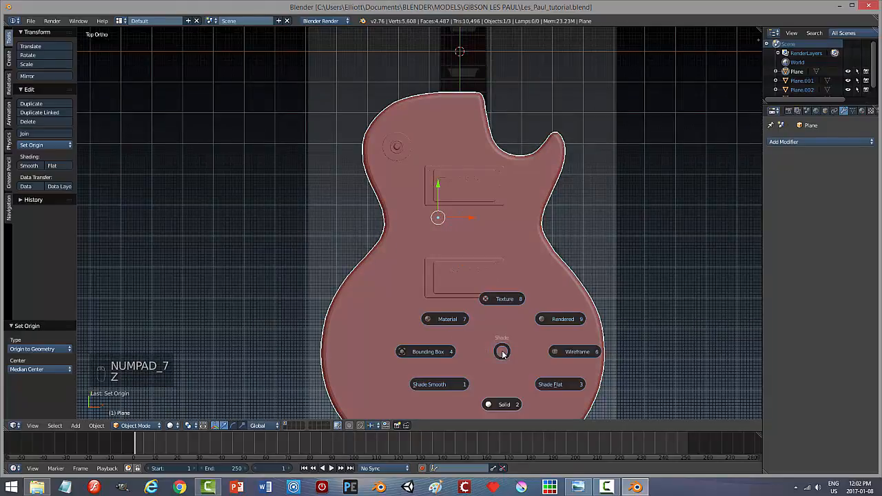
pyautogui.click(571, 351)
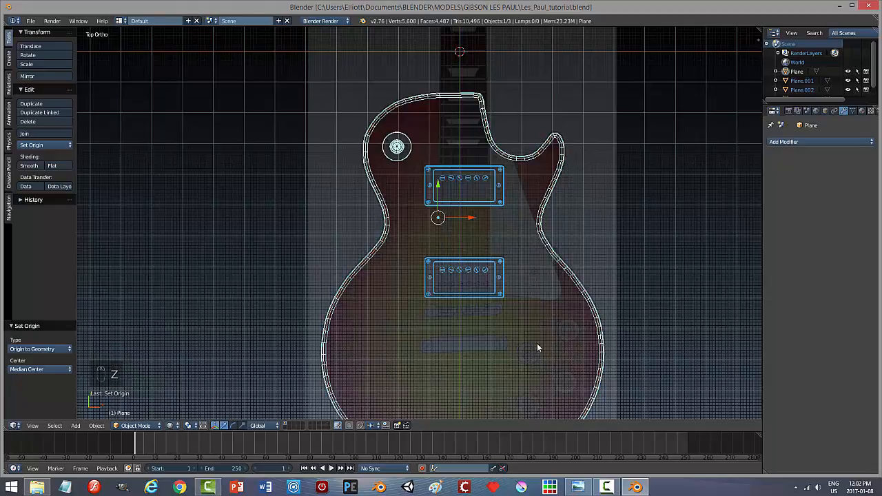
pyautogui.keyDown('shift'); pyautogui.moveTo(590, 370); pyautogui.dragTo(498, 301, button='middle'); pyautogui.keyUp('shift')
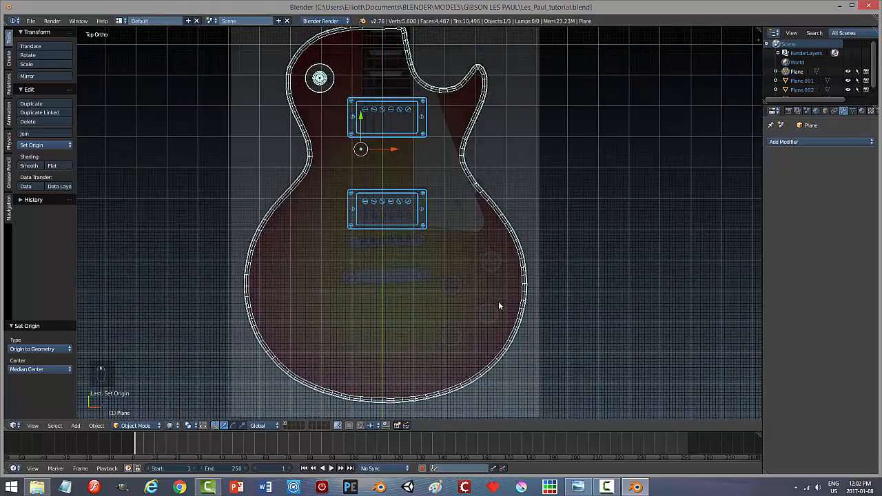
pyautogui.scroll(2, 512, 322)
pyautogui.scroll(-1, 491, 325)
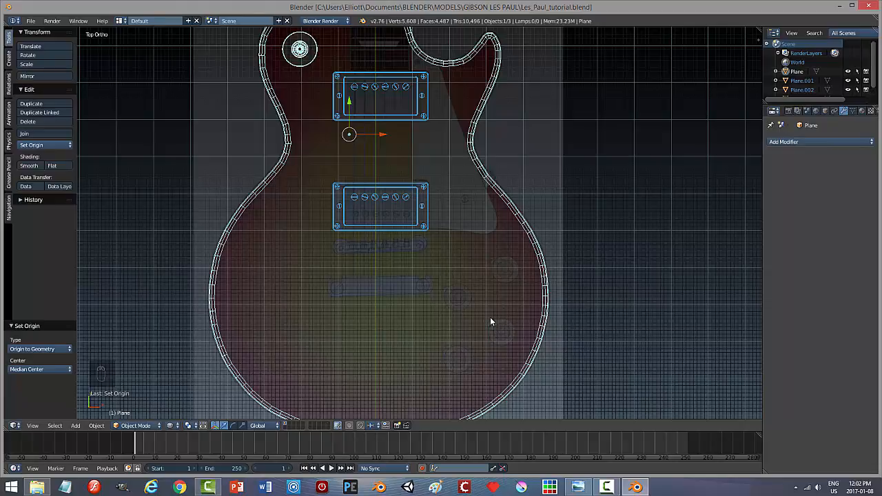
pyautogui.hotkey('shift', 'a')
pyautogui.moveTo(490, 317)
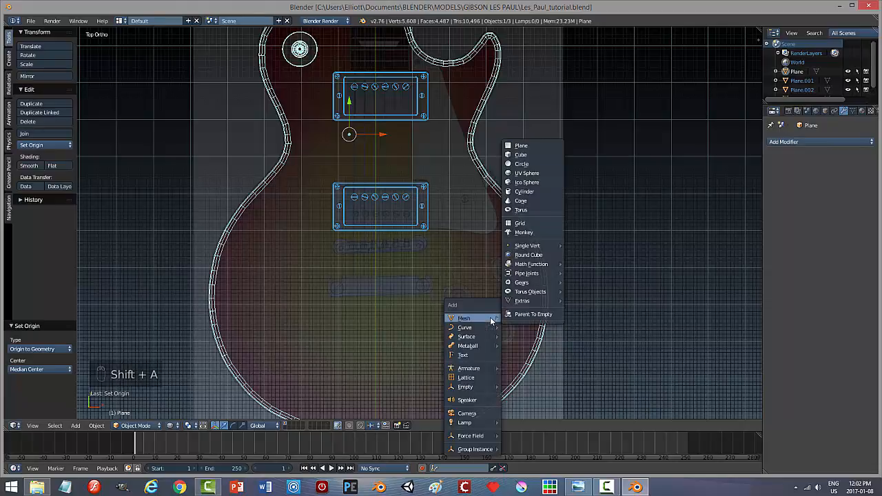
pyautogui.click(540, 191)
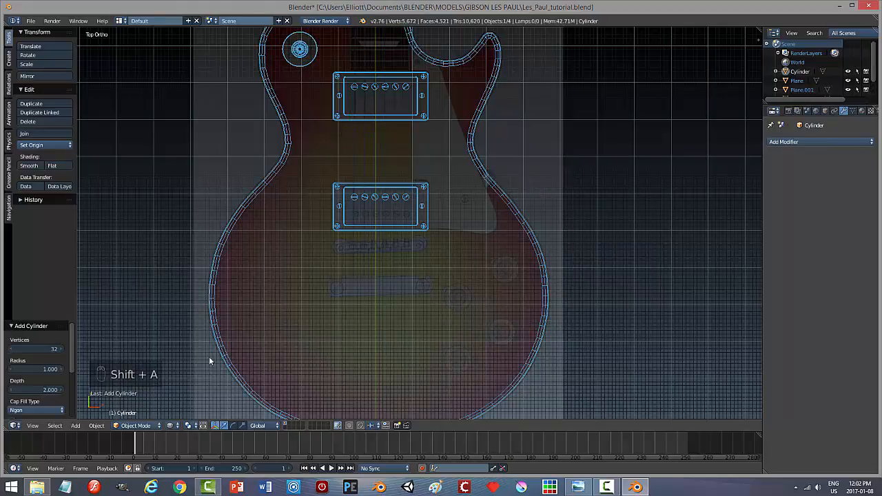
# Move the cylinder onto the reference image's control knob beside the end of the tailpiece and centre it there
pyautogui.scroll(-3, 503, 301)
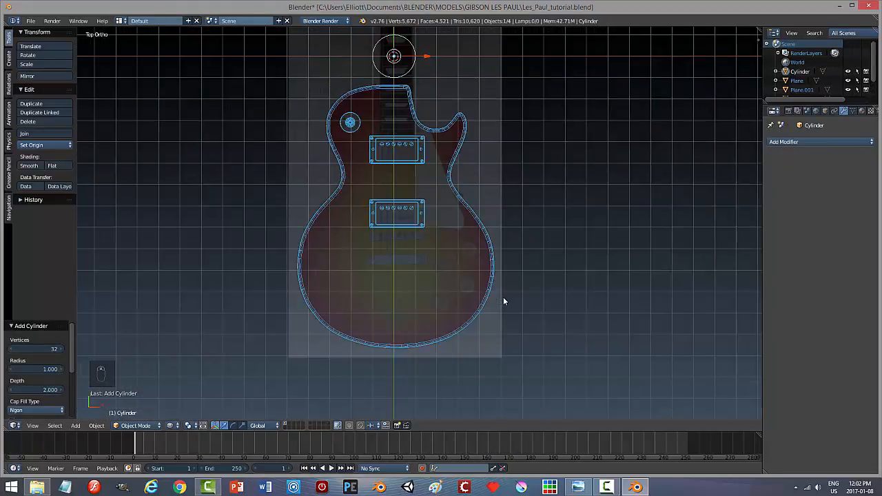
pyautogui.keyDown('shift'); pyautogui.moveTo(428, 162); pyautogui.dragTo(425, 213, button='middle'); pyautogui.keyUp('shift')
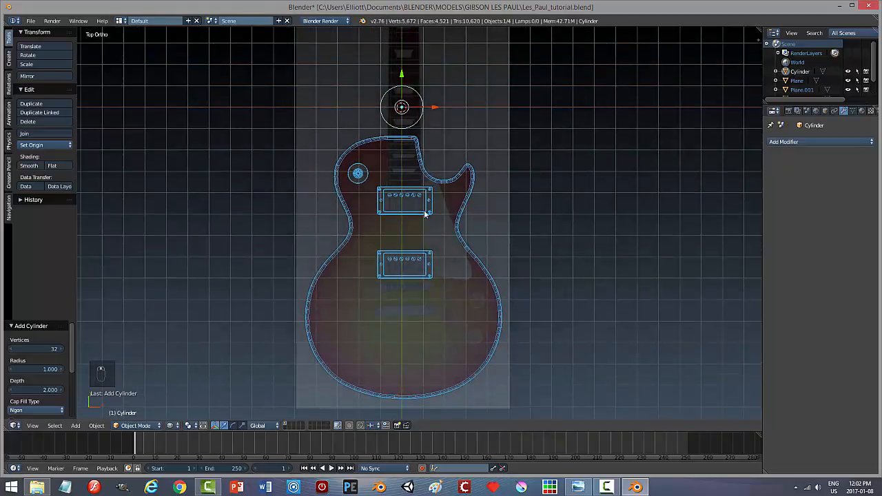
pyautogui.moveTo(402, 77); pyautogui.dragTo(494, 310)
pyautogui.press('KP_Decimal')
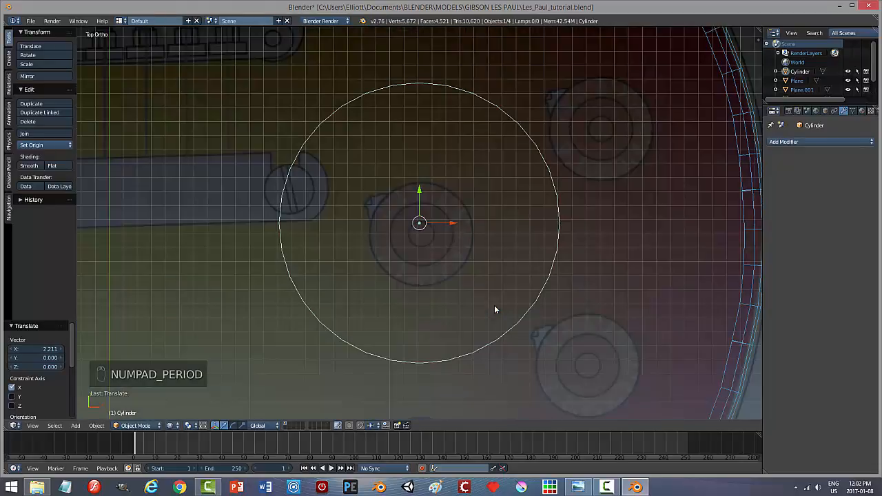
pyautogui.moveTo(420, 188); pyautogui.dragTo(425, 199)
pyautogui.moveTo(451, 231); pyautogui.dragTo(454, 232)
# Scale the cylinder uniformly to about 0.378 to match the outline of the reference knob
pyautogui.press('s')
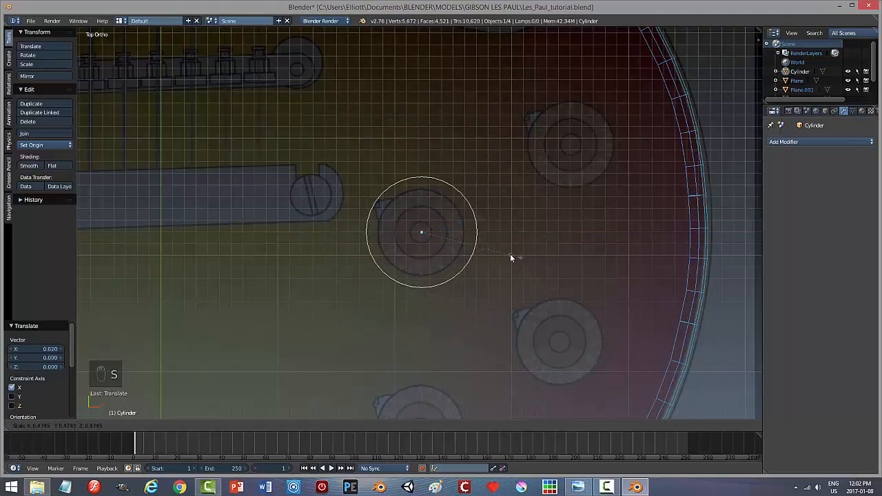
pyautogui.click(496, 252)
pyautogui.moveTo(504, 274)
pyautogui.mouseDown(button='middle')
pyautogui.moveTo(497, 233)
pyautogui.moveTo(492, 278)
pyautogui.mouseUp(button='middle')
pyautogui.press('KP_7')
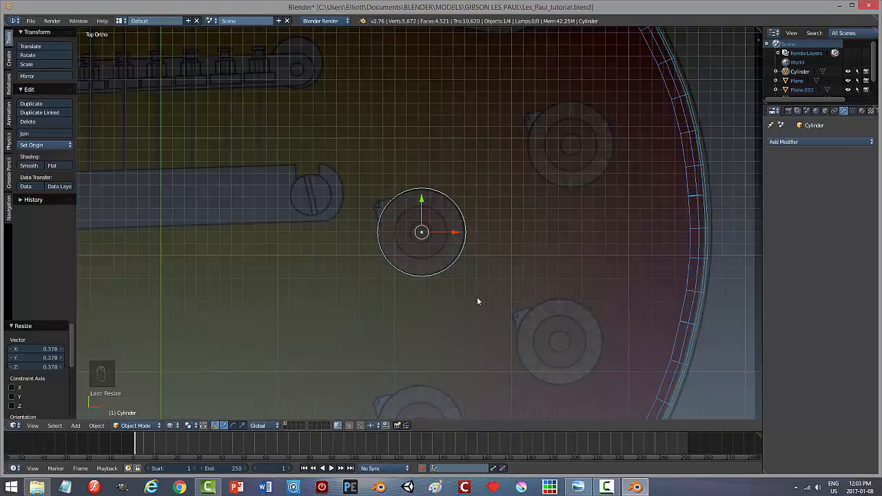
# Raise the cylinder along Z by about 1.47 and another 0.11 so it stands above the guitar body's top surface
pyautogui.press('z')
pyautogui.click(513, 329)
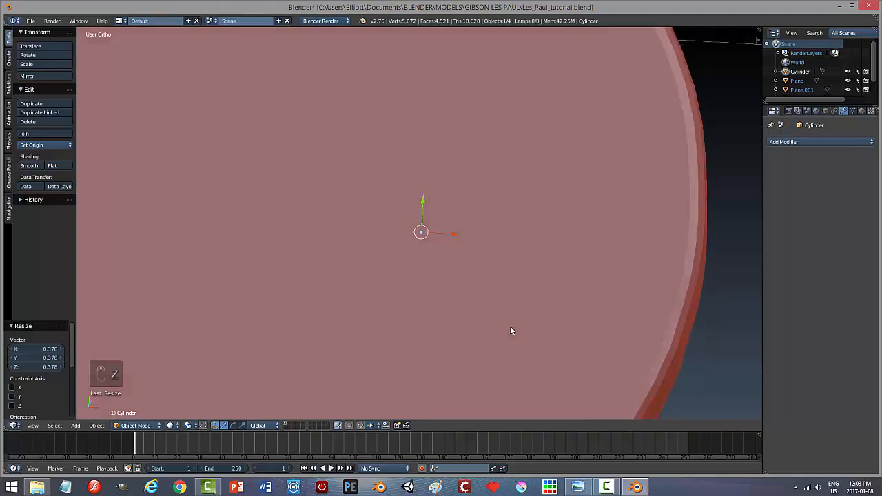
pyautogui.moveTo(511, 331); pyautogui.dragTo(430, 208, button='middle')
pyautogui.press('g')
pyautogui.press('z')
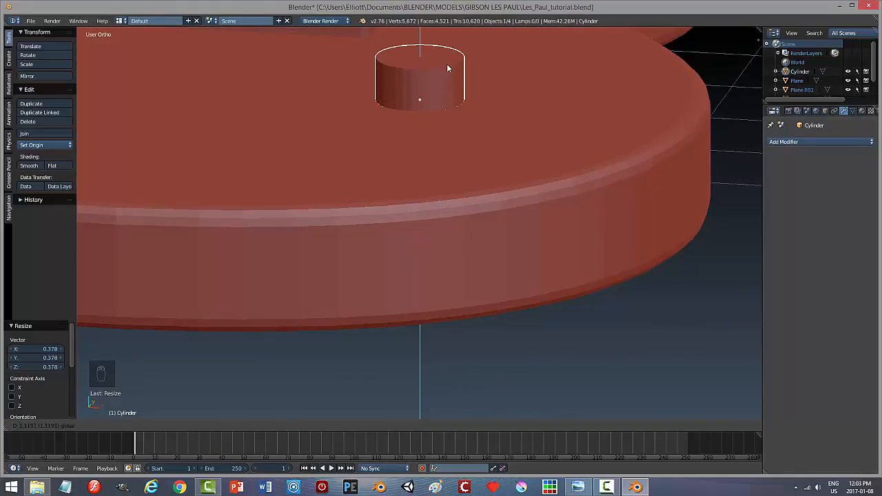
pyautogui.click(440, 32)
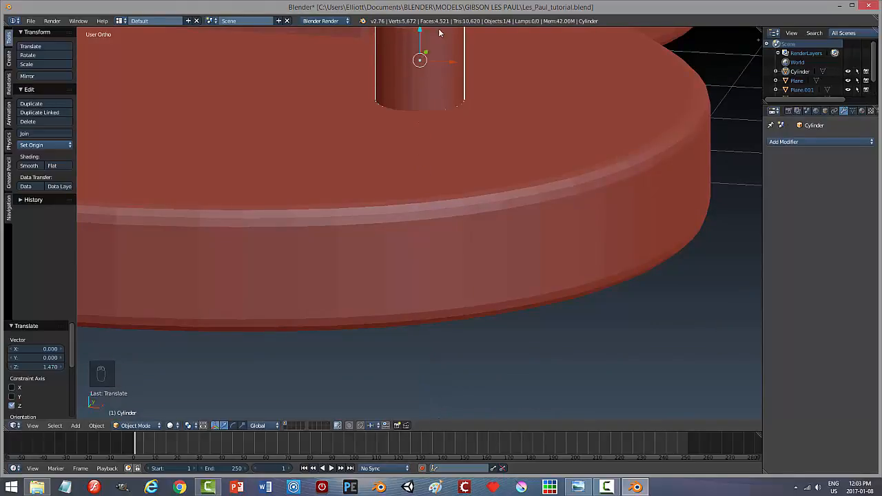
pyautogui.keyDown('shift'); pyautogui.moveTo(512, 110); pyautogui.dragTo(492, 163, button='middle'); pyautogui.keyUp('shift')
pyautogui.moveTo(401, 78); pyautogui.dragTo(400, 63)
pyautogui.moveTo(498, 155)
pyautogui.mouseDown(button='middle')
pyautogui.moveTo(493, 147)
pyautogui.moveTo(500, 161)
pyautogui.mouseUp(button='middle')
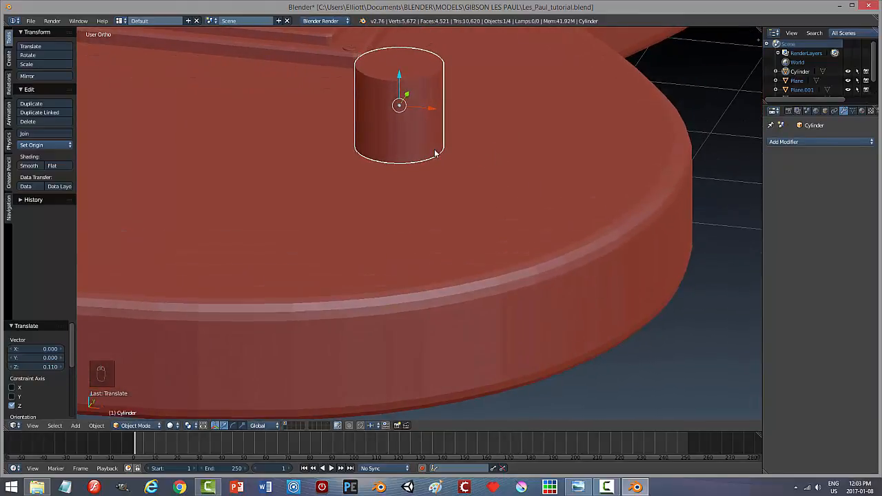
# Put the cylinder into Edit Mode and select its top face
pyautogui.press('KP_7')
pyautogui.press('z')
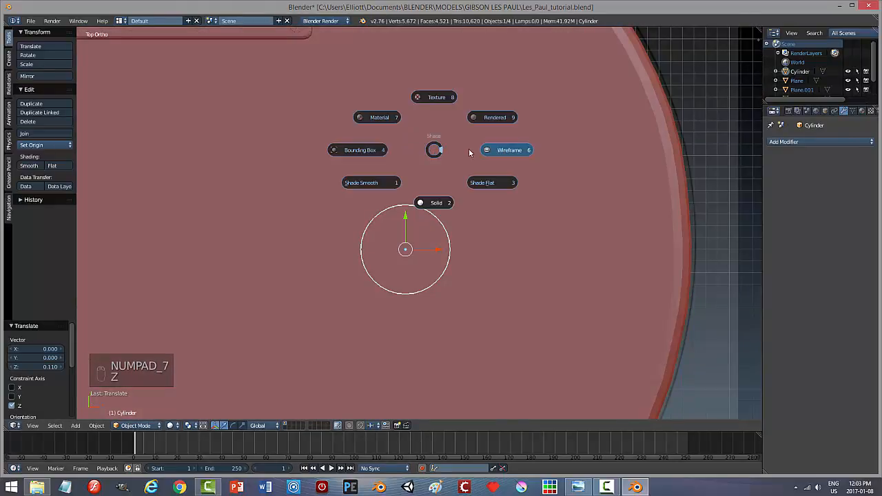
pyautogui.click(482, 170)
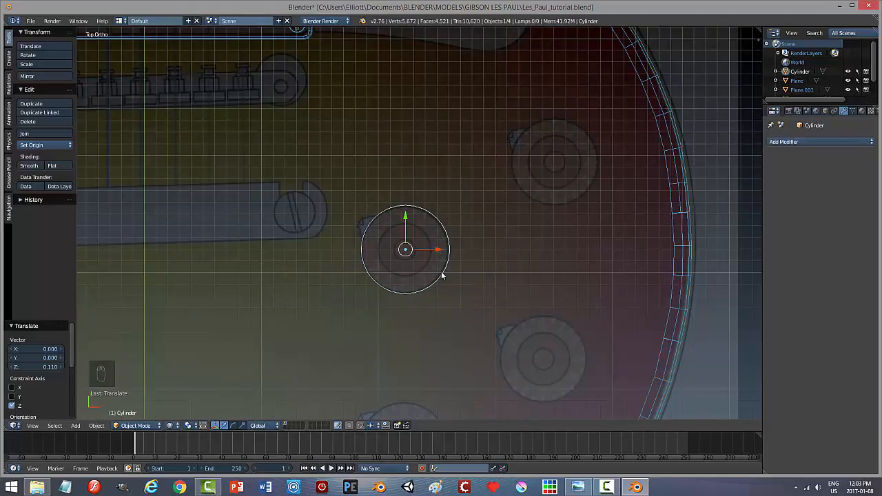
pyautogui.moveTo(441, 274); pyautogui.dragTo(441, 235, button='middle')
pyautogui.press('Tab')
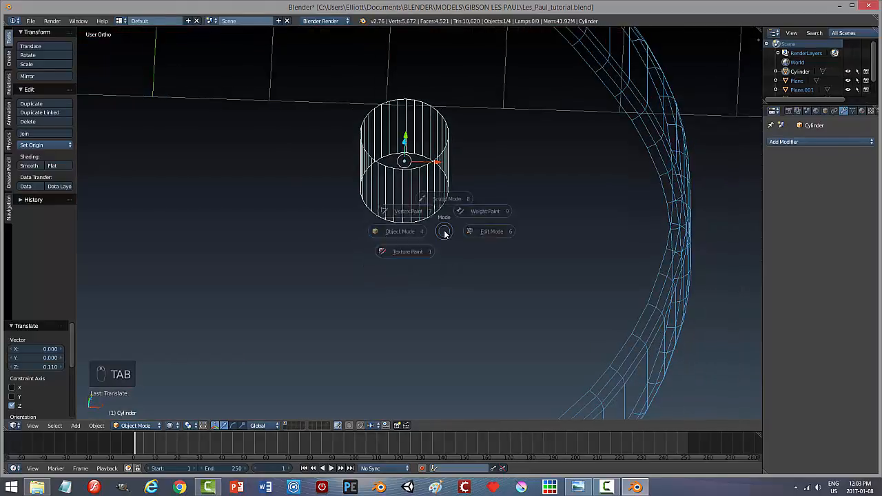
pyautogui.click(384, 236)
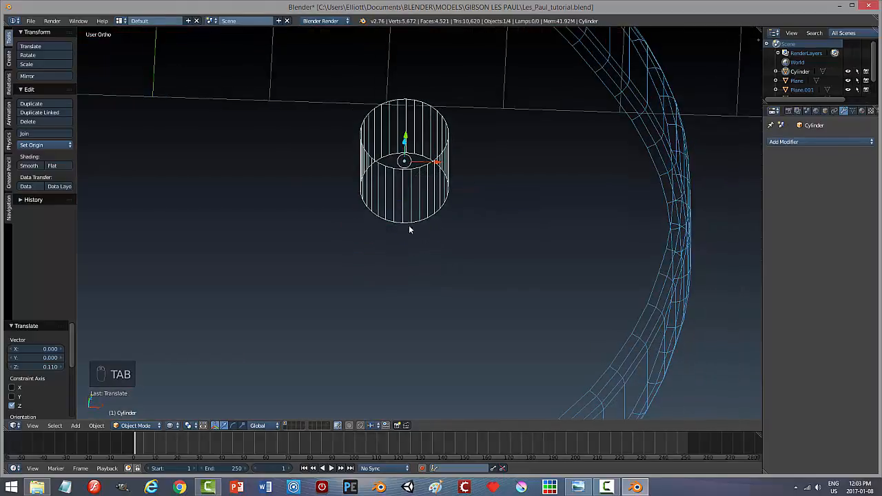
pyautogui.press('z')
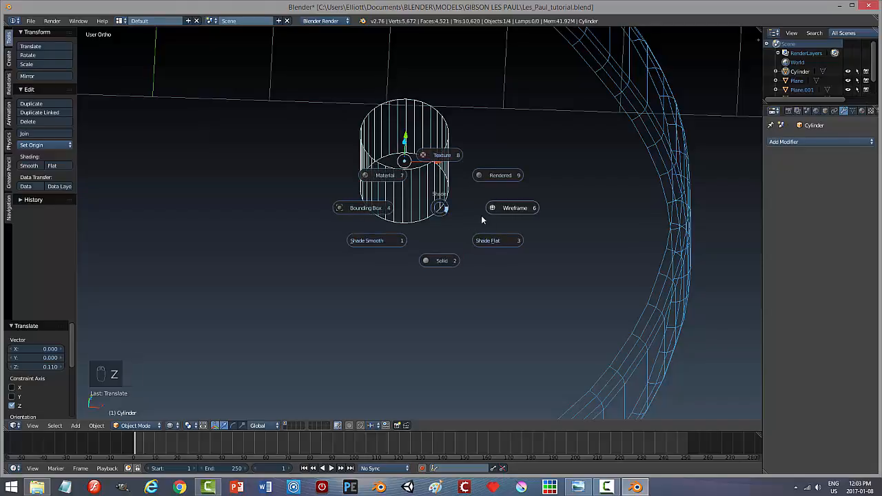
pyautogui.click(437, 258)
pyautogui.rightClick(422, 142)
pyautogui.rightClick(422, 139)
pyautogui.press('Tab')
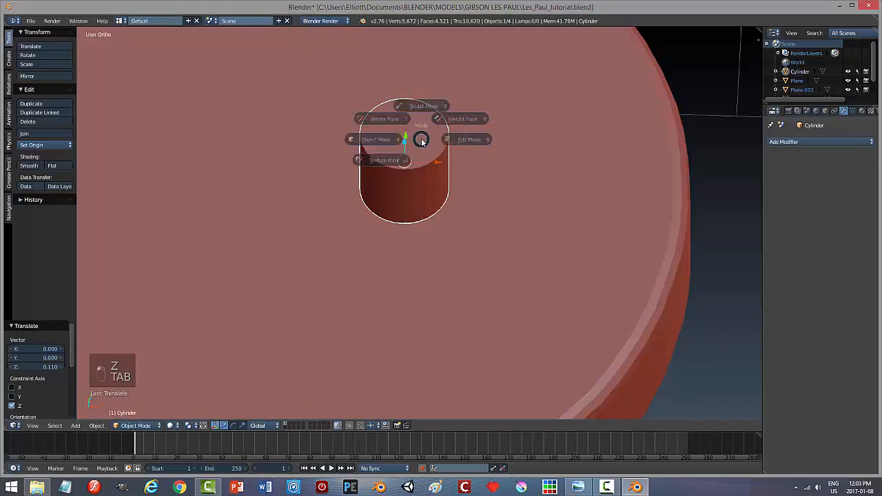
pyautogui.click(492, 139)
pyautogui.rightClick(429, 135)
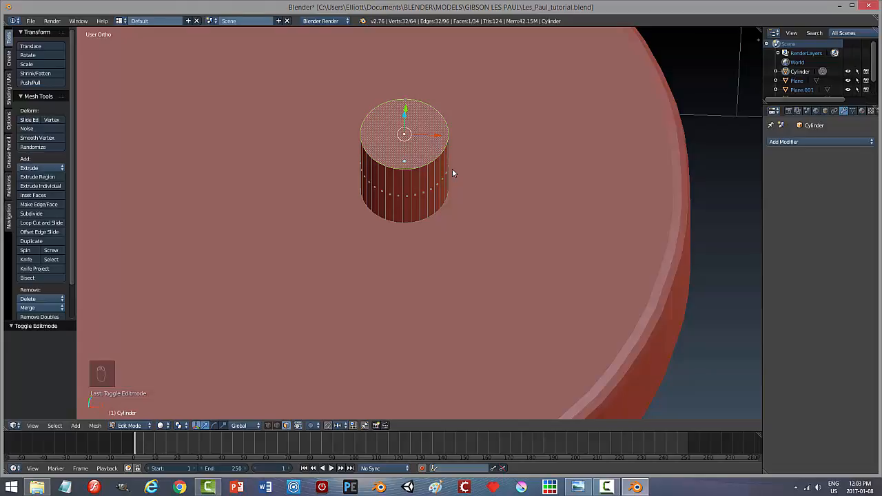
# Inset the cylinder's top face by about 0.41 to match the inner circle of the reference knob
pyautogui.press('KP_7')
pyautogui.press('z')
pyautogui.click(528, 171)
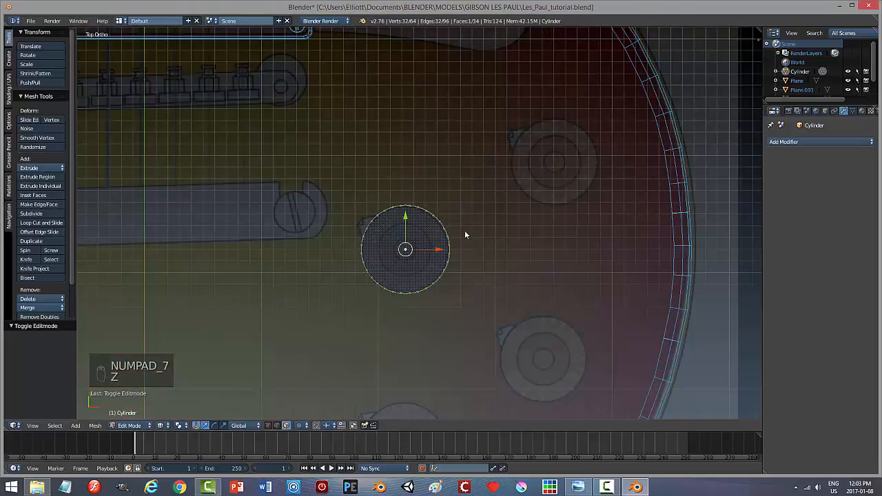
pyautogui.press('i')
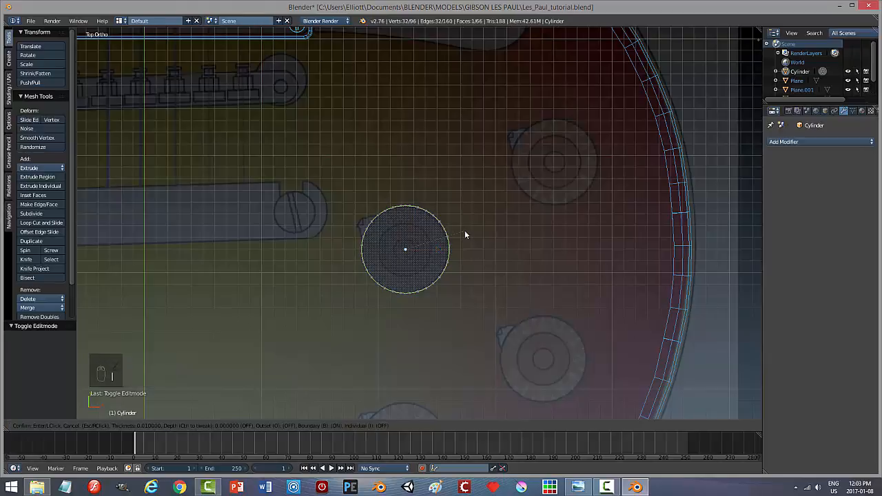
pyautogui.click(421, 255)
# Raise the inset top face along Z by about 0.09 to form a sloped shoulder
pyautogui.moveTo(461, 301); pyautogui.dragTo(472, 328, button='middle')
pyautogui.press('g')
pyautogui.press('z')
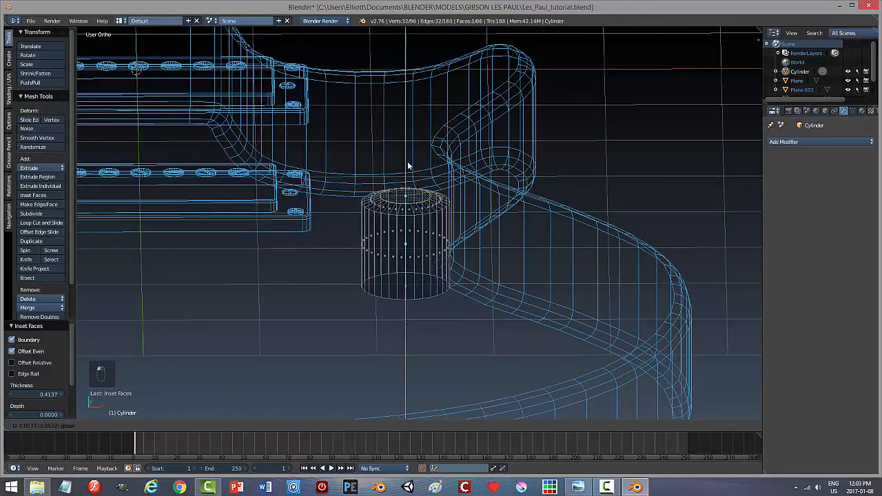
pyautogui.rightClick(407, 159)
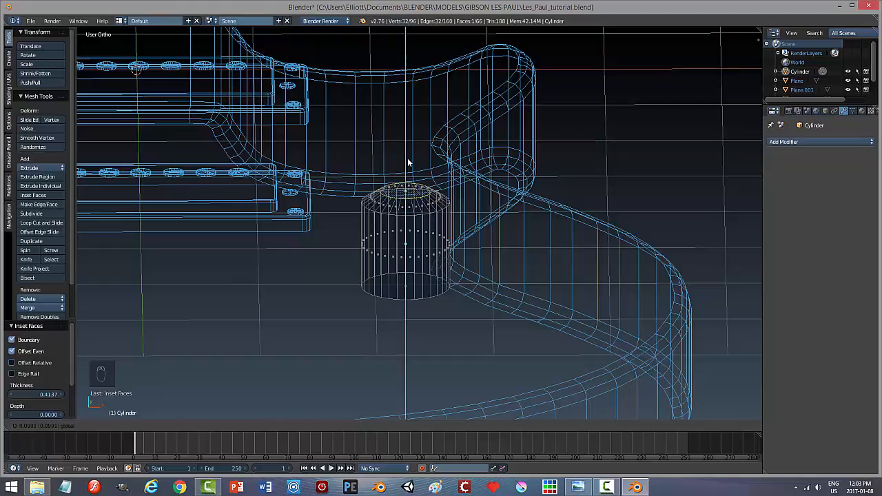
# Extrude the raised inner face upward along Z by about 0.433 to form the knob's narrower upper part
pyautogui.press('e')
pyautogui.rightClick(416, 186)
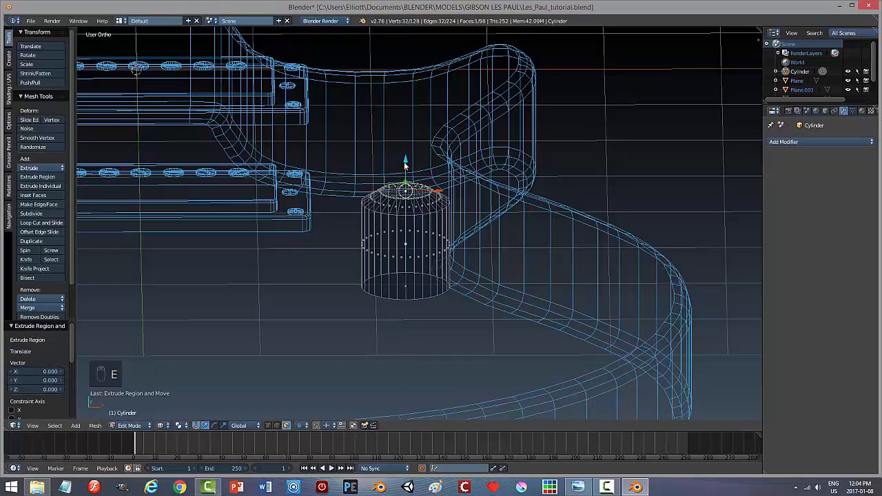
pyautogui.press('e')
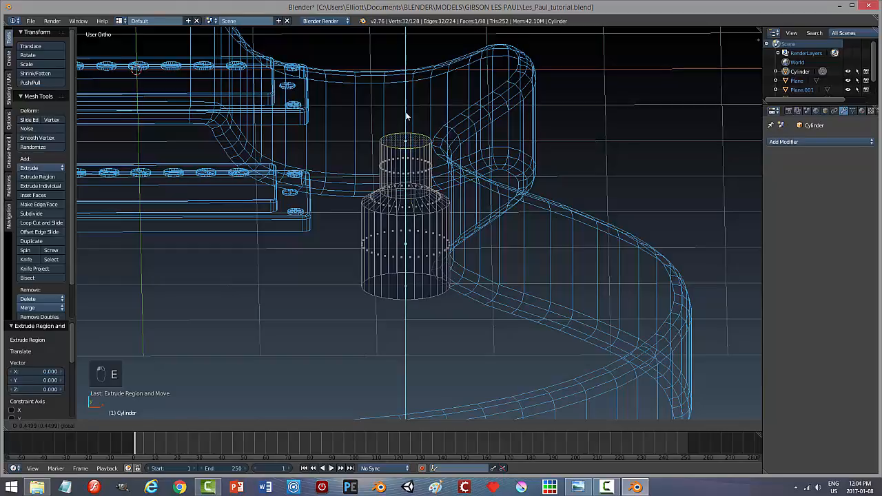
pyautogui.click(405, 118)
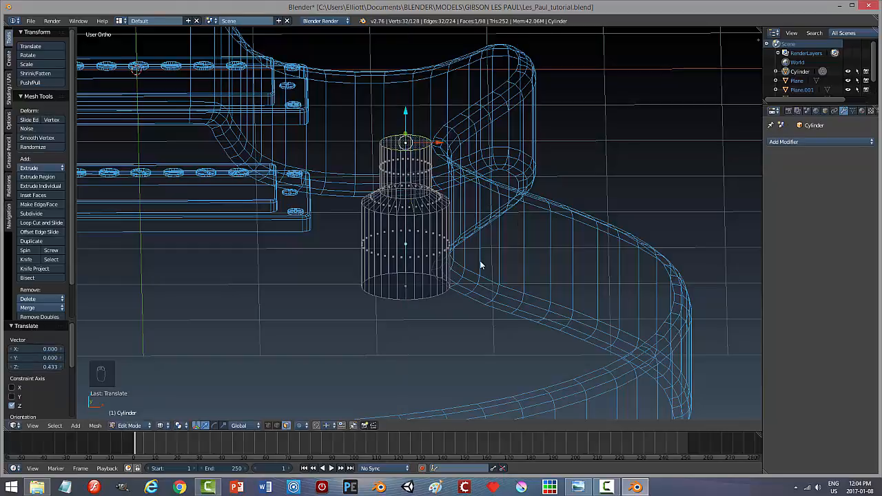
# Select the cylinder's bottom edge loop in edge mode and raise it along Z by about 0.693 to thin the knob's base
pyautogui.press('a')
pyautogui.hotkey('ctrl', 'Tab')
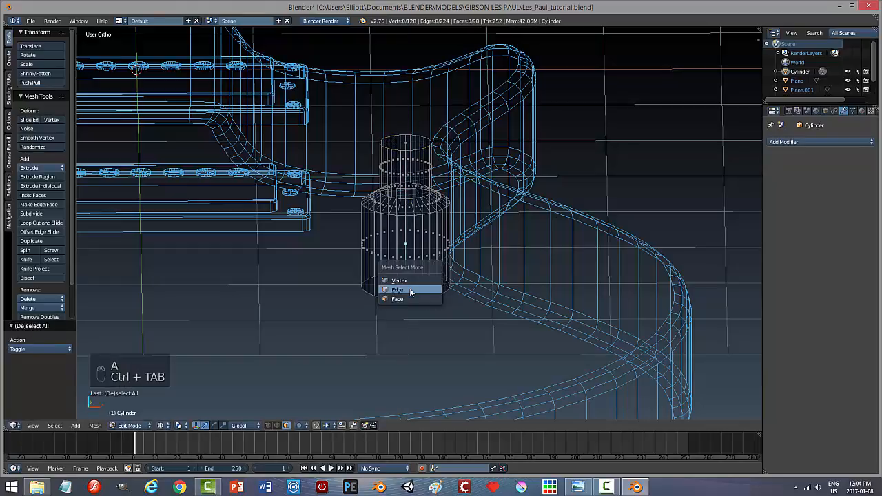
pyautogui.click(411, 290)
pyautogui.rightClick(421, 297)
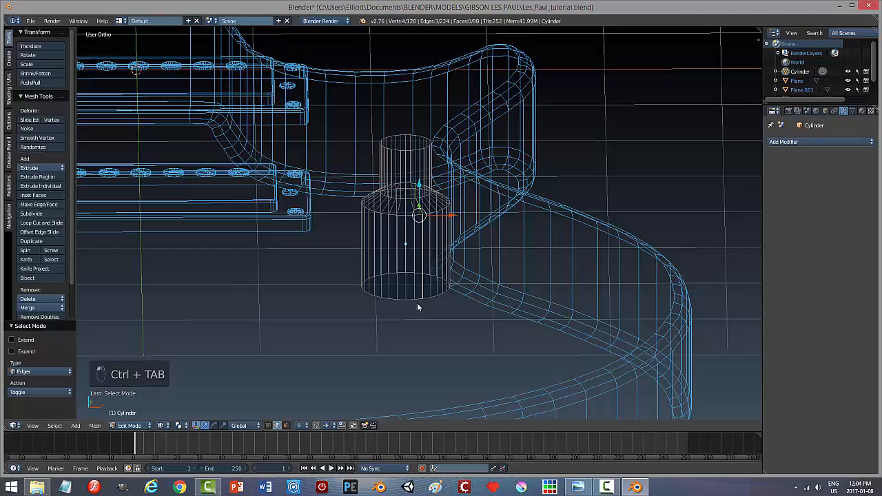
pyautogui.keyDown('alt'); pyautogui.rightClick(415, 300); pyautogui.keyUp('alt')
pyautogui.press('g')
pyautogui.press('z')
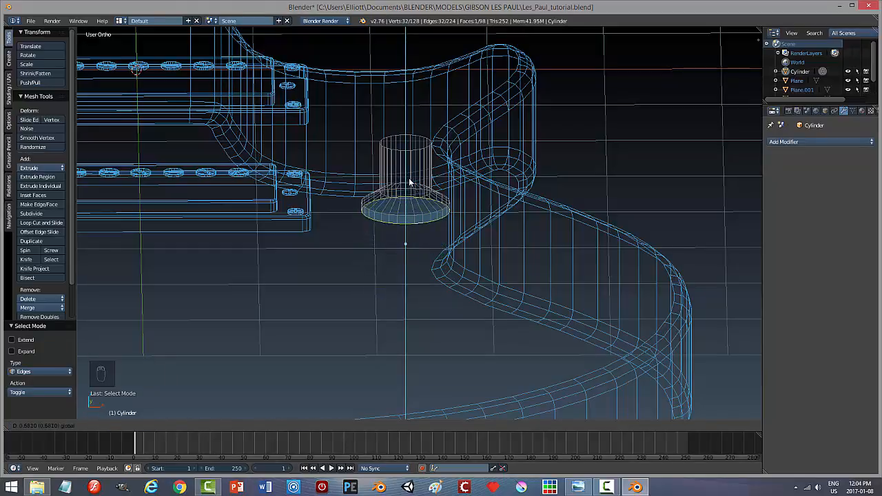
pyautogui.click(409, 176)
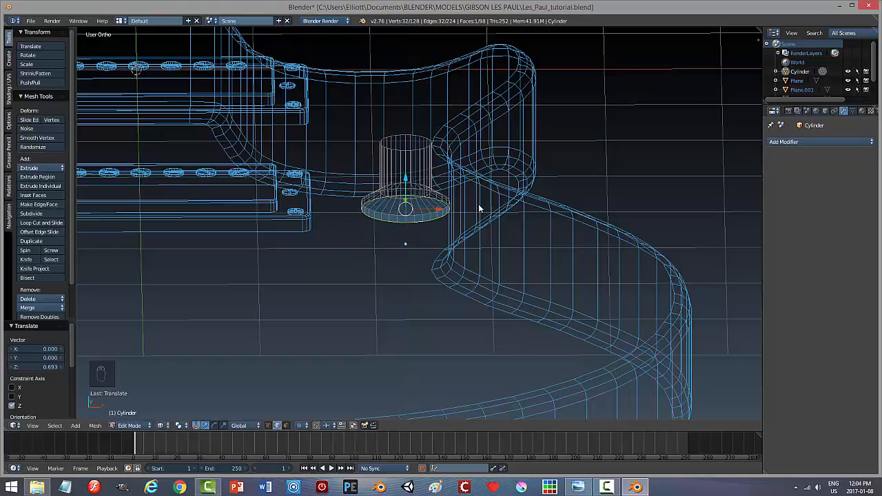
# Extrude the knob's top cap in place and scale the new ring inward to about 0.803
pyautogui.press('a')
pyautogui.moveTo(486, 208)
pyautogui.mouseDown(button='middle')
pyautogui.moveTo(419, 171)
pyautogui.moveTo(478, 197)
pyautogui.moveTo(480, 183)
pyautogui.moveTo(481, 207)
pyautogui.mouseUp(button='middle')
pyautogui.rightClick(422, 166)
pyautogui.press('e')
pyautogui.rightClick(480, 207)
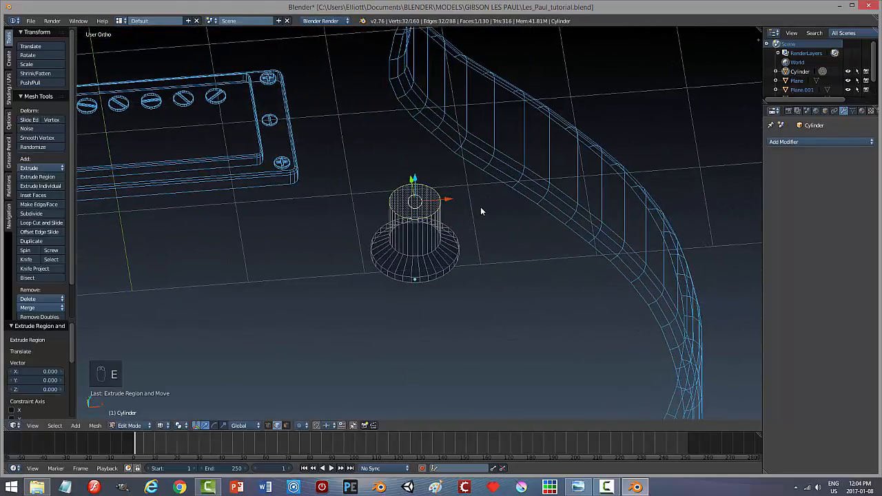
pyautogui.press('s')
pyautogui.click(469, 211)
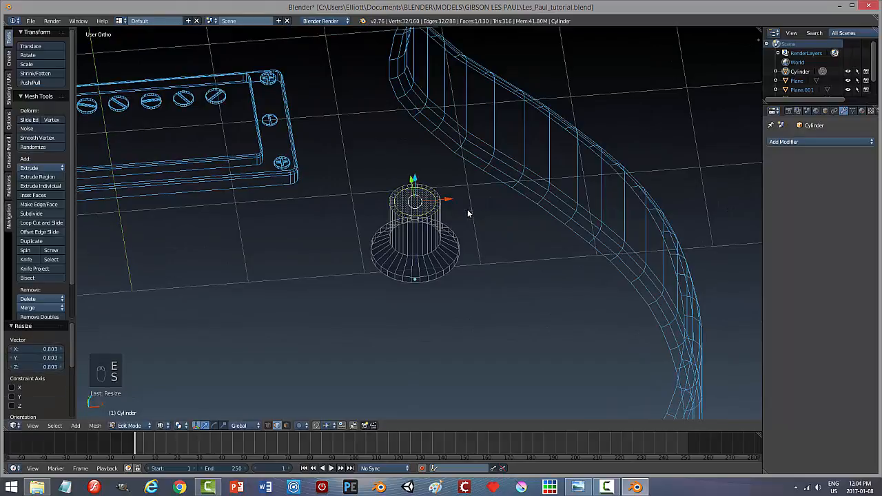
# Extrude the knob's inner top face in place and lower it along Z by about 0.045 to recess the top
pyautogui.moveTo(469, 211); pyautogui.dragTo(496, 198, button='middle')
pyautogui.moveTo(497, 207); pyautogui.dragTo(496, 210, button='middle')
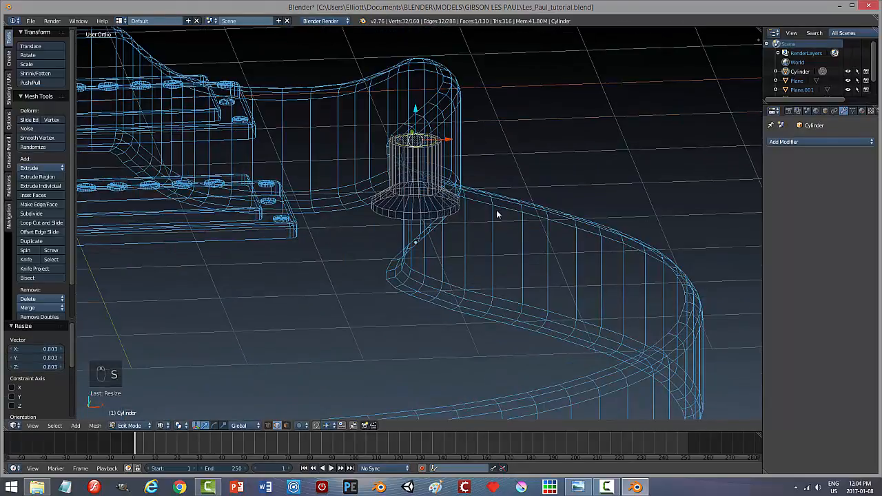
pyautogui.press('e')
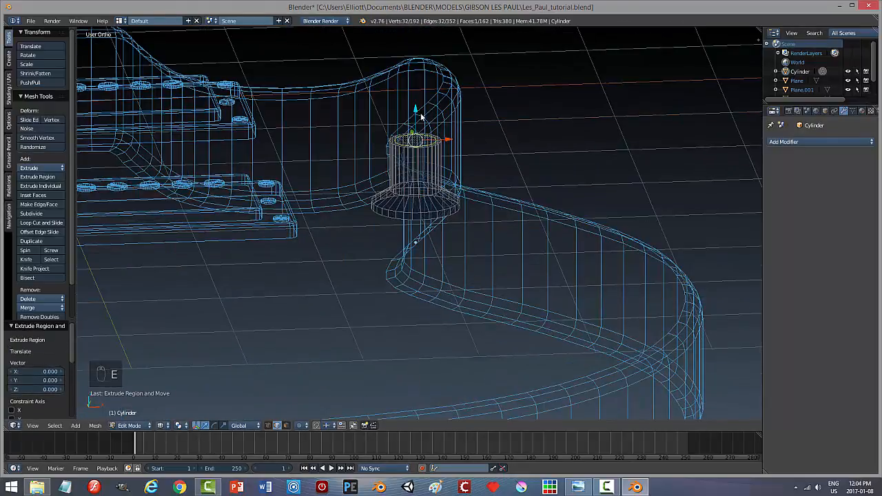
pyautogui.moveTo(418, 112); pyautogui.dragTo(420, 118)
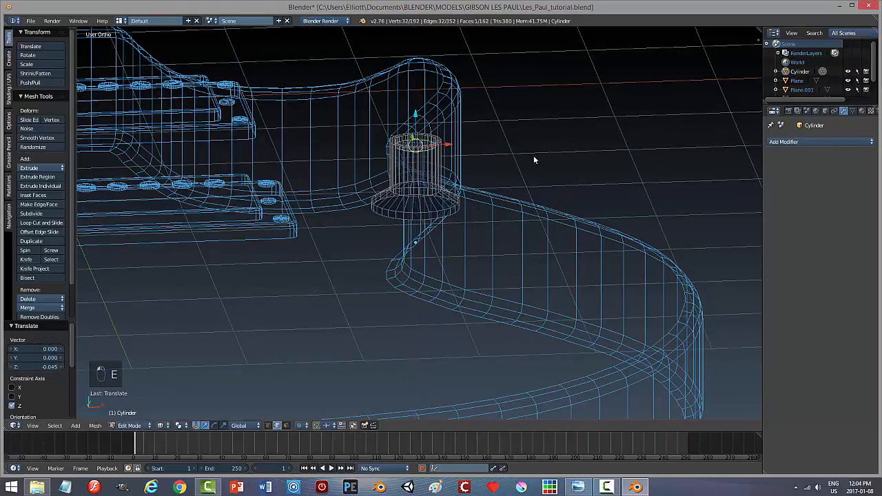
pyautogui.press('a')
# Switch the viewport to solid shading and clear the mesh selection with the knob's underside in view
pyautogui.press('z')
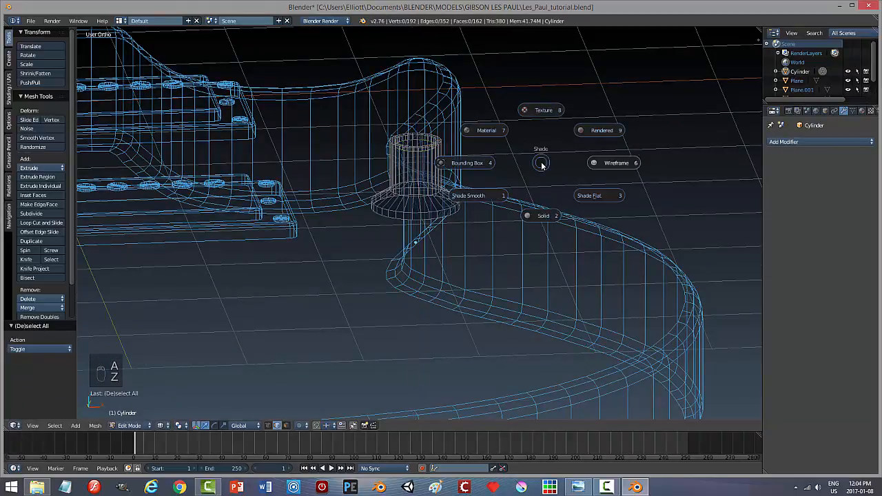
pyautogui.click(534, 218)
pyautogui.moveTo(508, 205); pyautogui.dragTo(478, 180, button='middle')
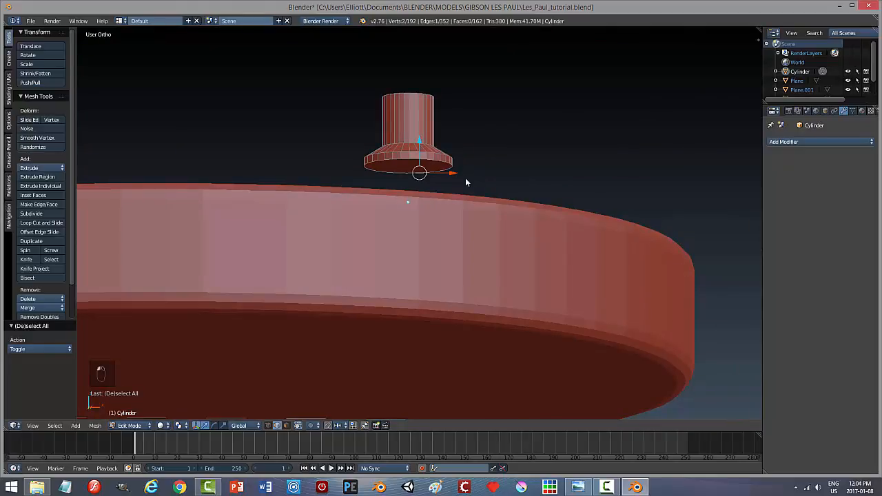
pyautogui.press('a')
pyautogui.press('Tab')
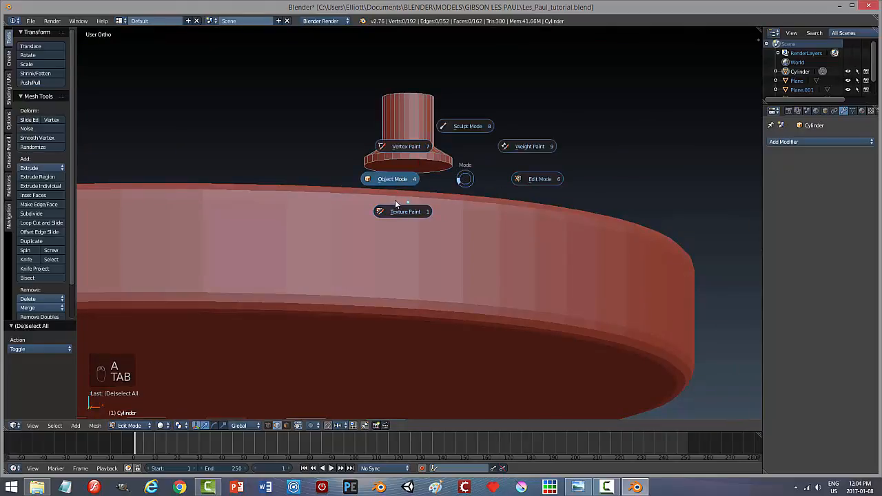
pyautogui.click(538, 178)
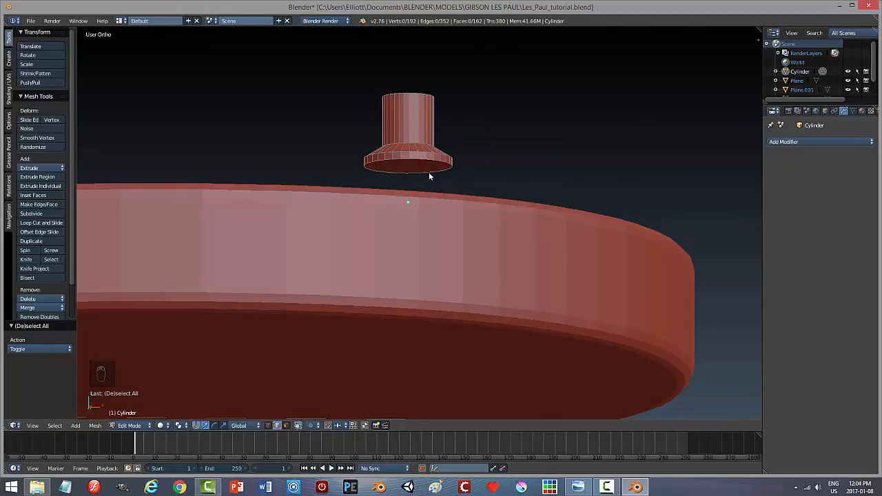
# Select the knob's bottom face in face mode and inset it by about 0.596
pyautogui.hotkey('ctrl', 'Tab')
pyautogui.click(416, 175)
pyautogui.rightClick(415, 172)
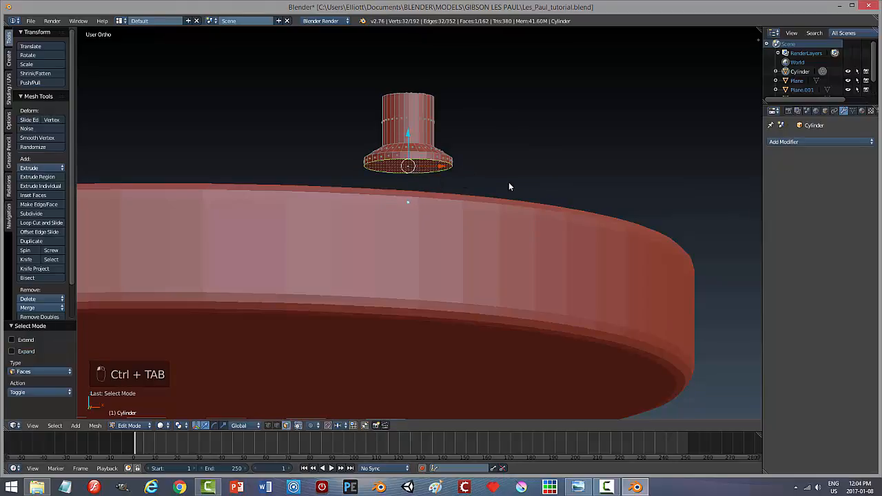
pyautogui.moveTo(508, 182); pyautogui.dragTo(515, 191, button='middle')
pyautogui.press('i')
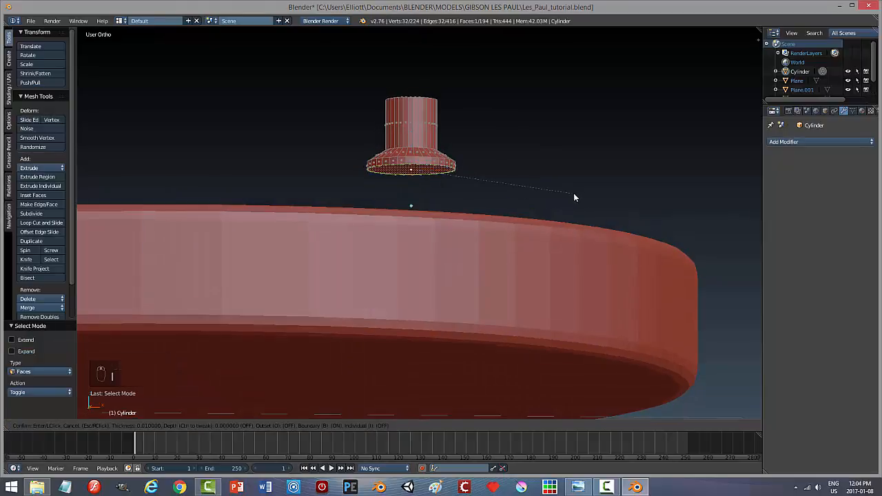
pyautogui.click(503, 196)
# Extrude the inset bottom face and lower it along Z by about 0.232 to form the knob's shaft
pyautogui.moveTo(505, 196); pyautogui.dragTo(514, 201, button='middle')
pyautogui.press('e')
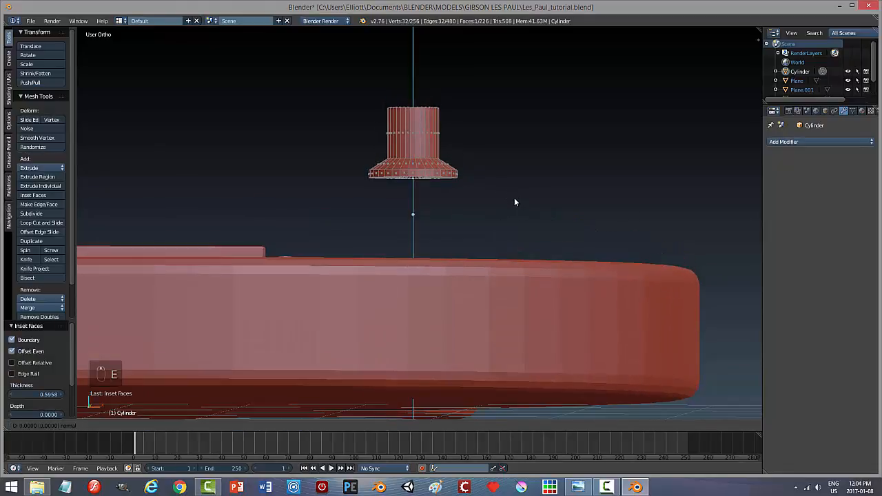
pyautogui.rightClick(515, 200)
pyautogui.press('g')
pyautogui.press('z')
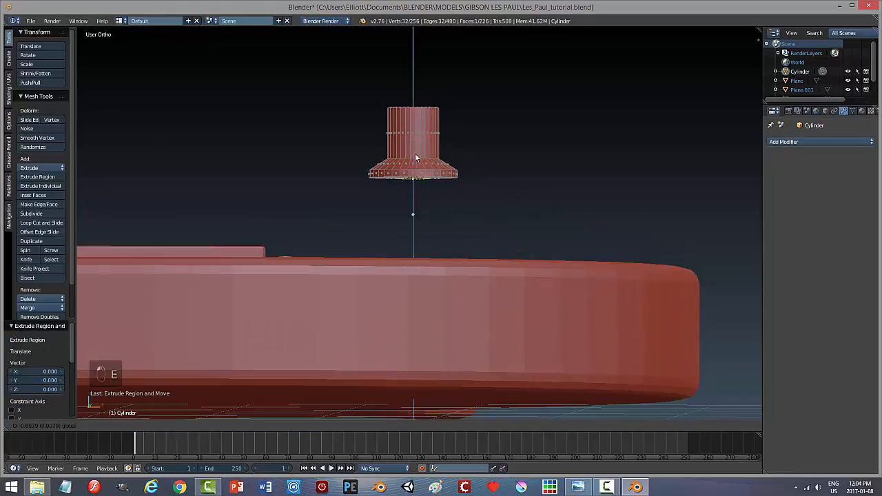
pyautogui.click(416, 172)
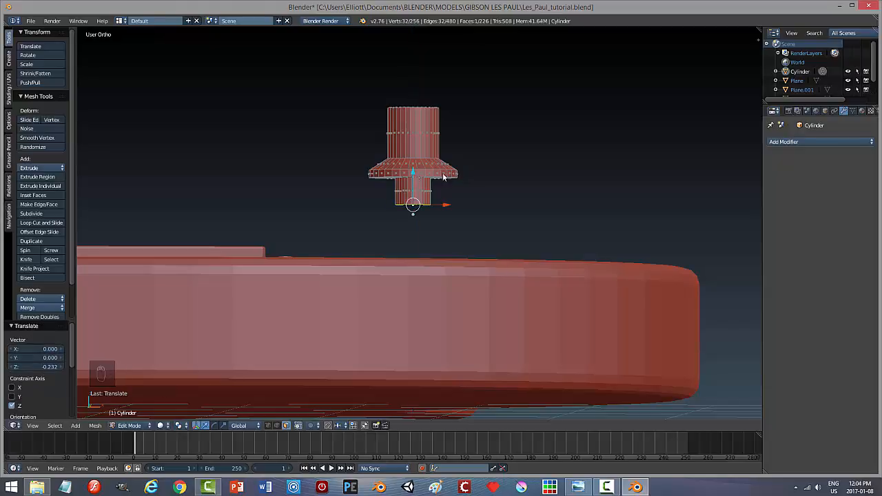
# Select the knob's entire mesh and recalculate its normals to face outward
pyautogui.moveTo(444, 176); pyautogui.dragTo(453, 230, button='middle')
pyautogui.scroll(2, 427, 232)
pyautogui.press('a')
pyautogui.press('a')
pyautogui.press('a')
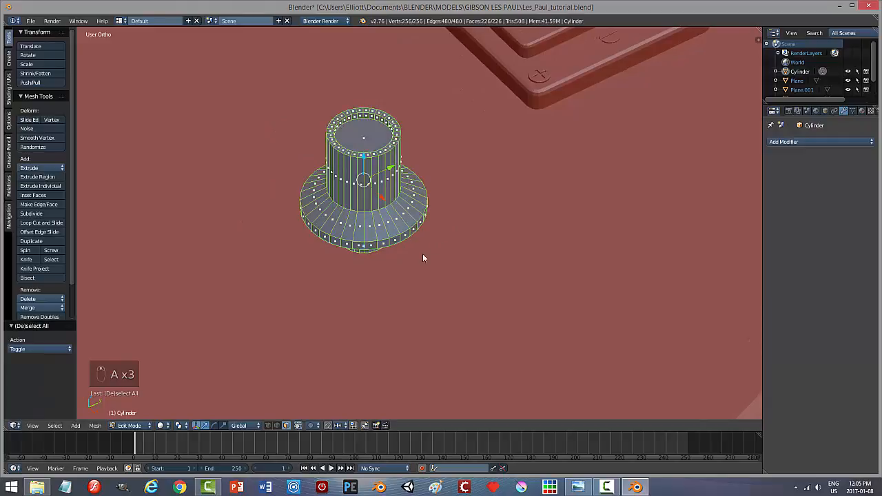
pyautogui.click(95, 425)
pyautogui.moveTo(176, 280)
pyautogui.click(210, 278)
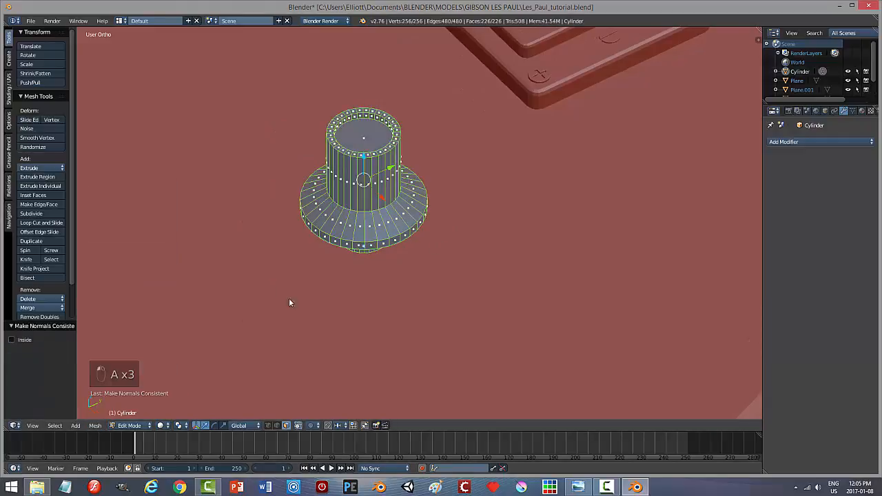
# Apply the knob's rotation and scale in Object Mode
pyautogui.press('Tab')
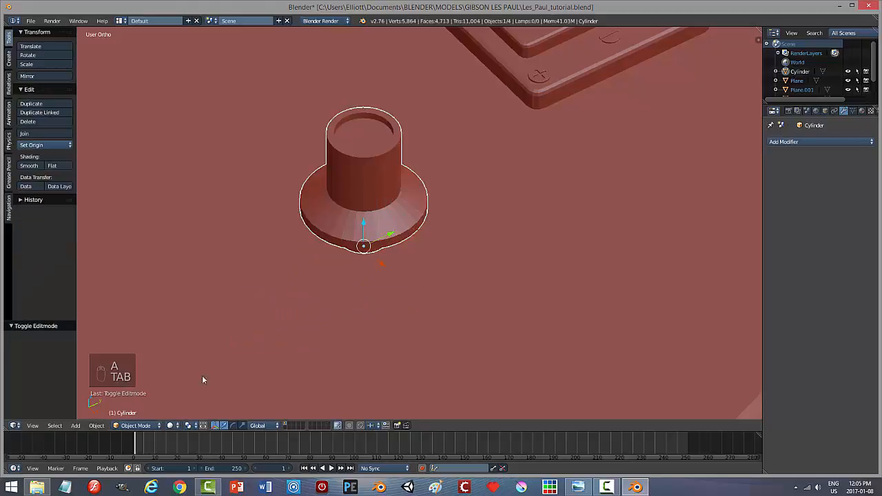
pyautogui.click(95, 425)
pyautogui.moveTo(114, 356)
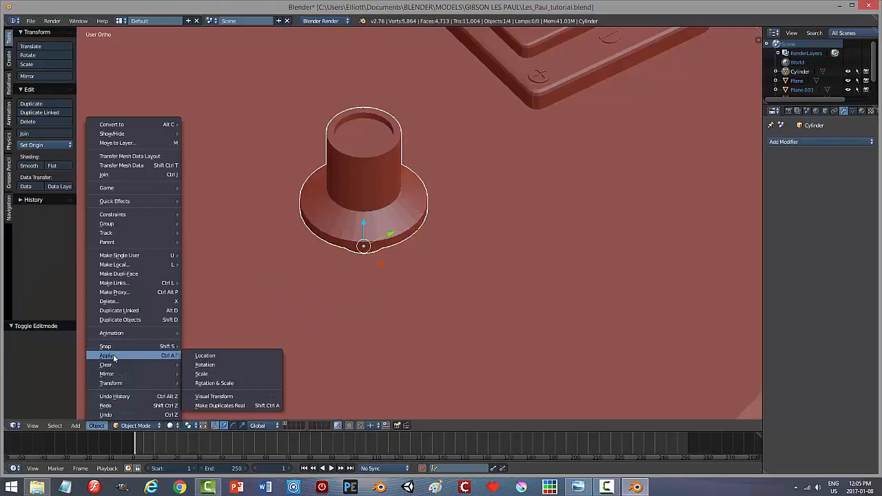
pyautogui.click(220, 390)
# Select the outer and inner edge loops of the knob's top rim in edge mode and bevel them with two segments
pyautogui.scroll(2, 412, 300)
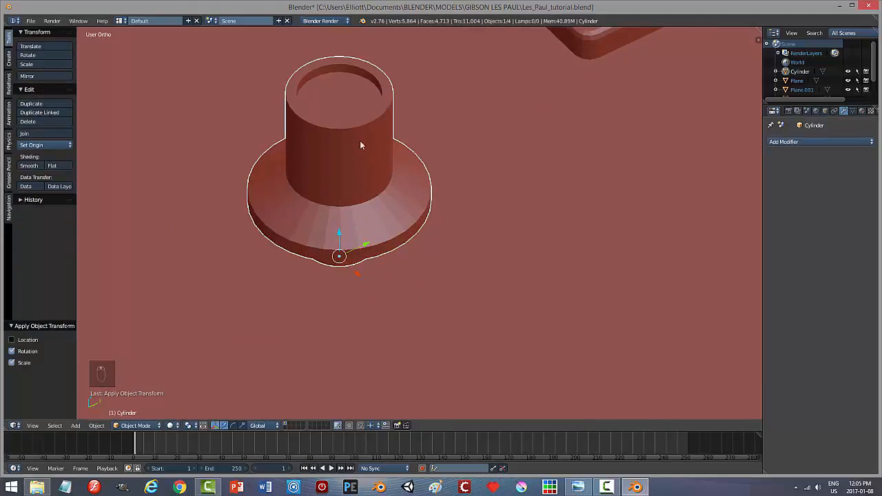
pyautogui.press('Tab')
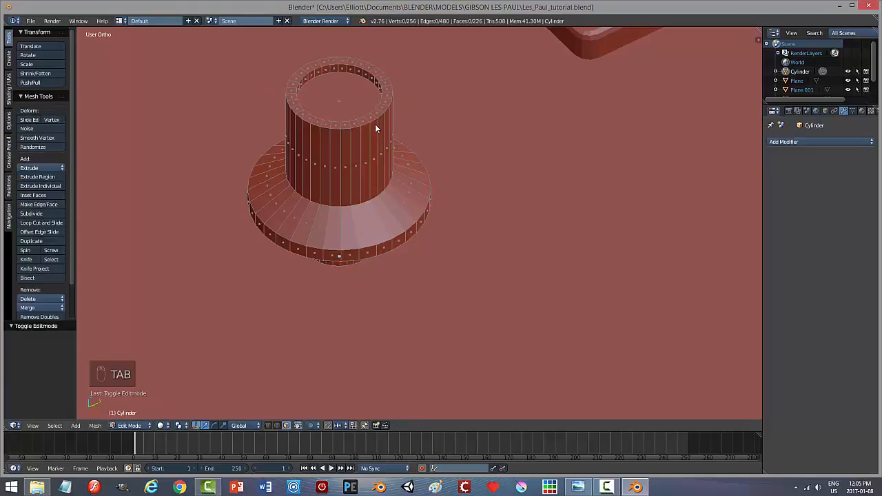
pyautogui.hotkey('ctrl', 'Tab')
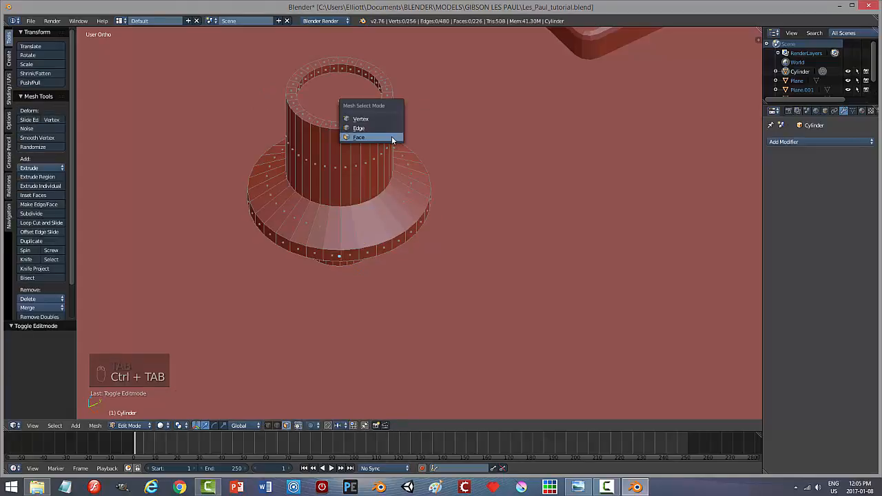
pyautogui.click(383, 128)
pyautogui.keyDown('alt'); pyautogui.rightClick(366, 124); pyautogui.keyUp('alt')
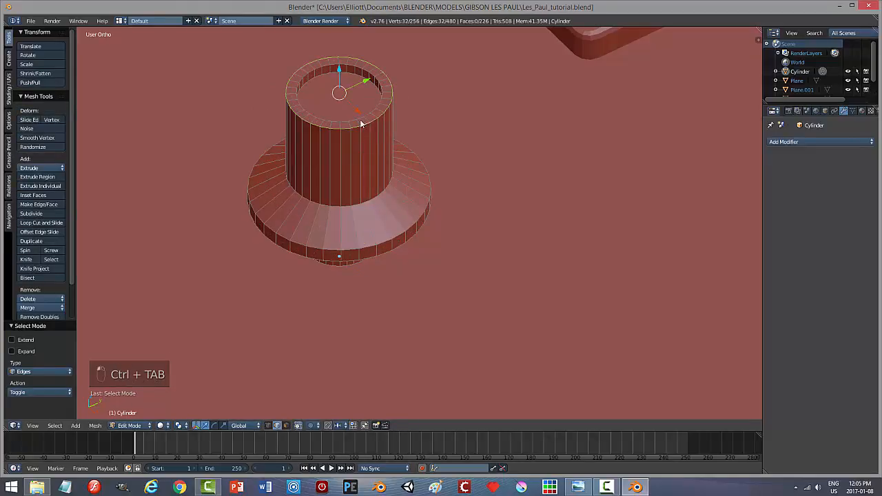
pyautogui.keyDown('alt'); pyautogui.keyDown('shift'); pyautogui.rightClick(358, 123); pyautogui.keyUp('shift'); pyautogui.keyUp('alt')
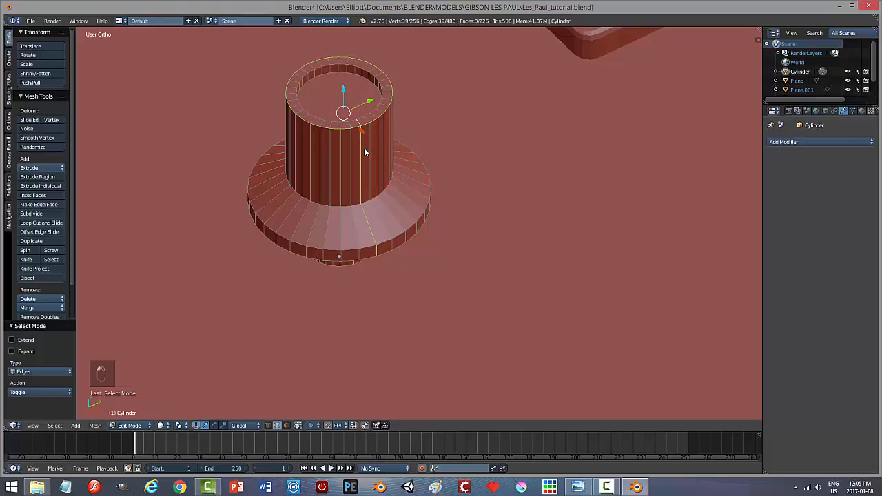
pyautogui.keyDown('alt'); pyautogui.keyDown('shift'); pyautogui.rightClick(380, 120); pyautogui.keyUp('shift'); pyautogui.keyUp('alt')
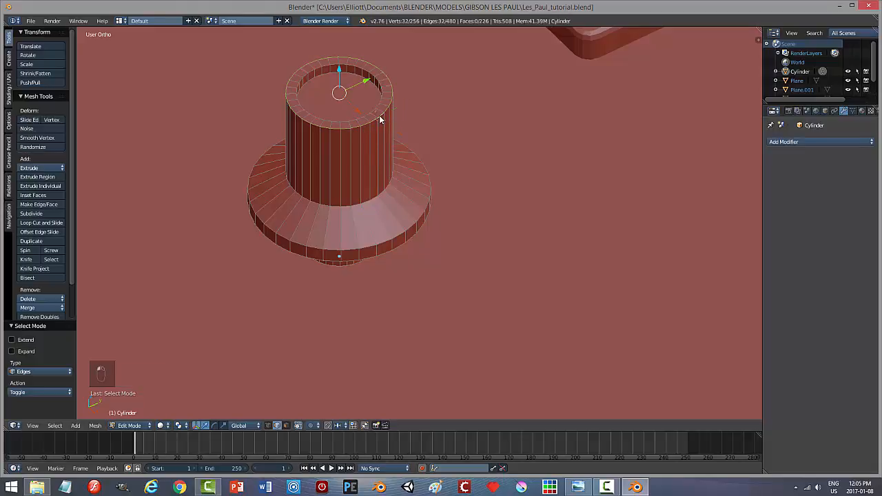
pyautogui.keyDown('alt'); pyautogui.keyDown('shift'); pyautogui.rightClick(368, 115); pyautogui.keyUp('shift'); pyautogui.keyUp('alt')
pyautogui.hotkey('ctrl', 'b')
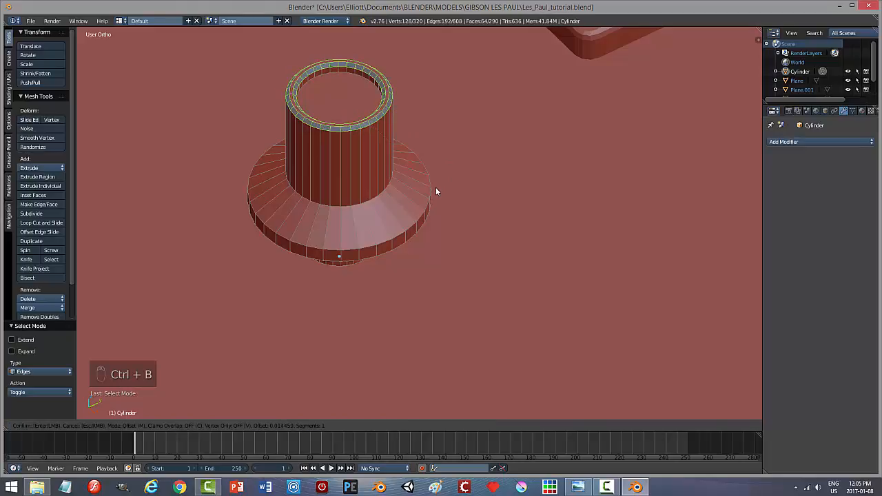
pyautogui.scroll(2, 436, 187)
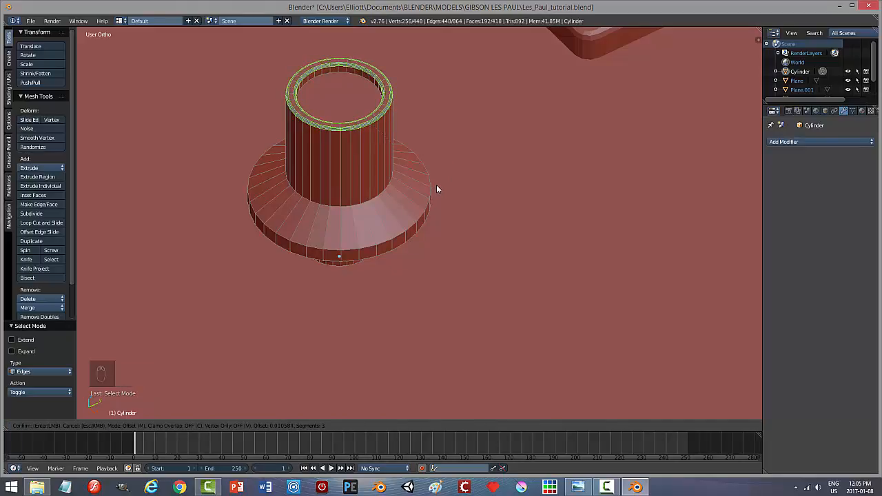
pyautogui.scroll(-1, 436, 185)
pyautogui.click(436, 185)
pyautogui.press('a')
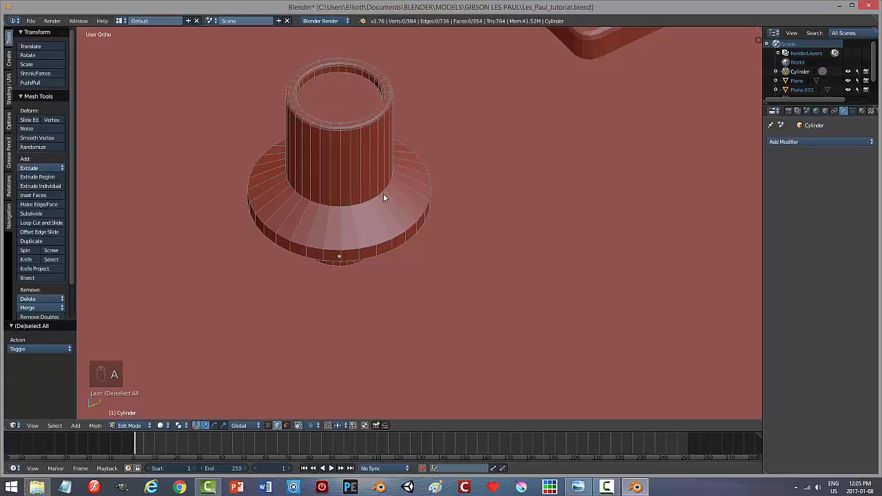
pyautogui.keyDown('alt'); pyautogui.rightClick(404, 229); pyautogui.keyUp('alt')
pyautogui.keyDown('alt'); pyautogui.rightClick(395, 241); pyautogui.keyUp('alt')
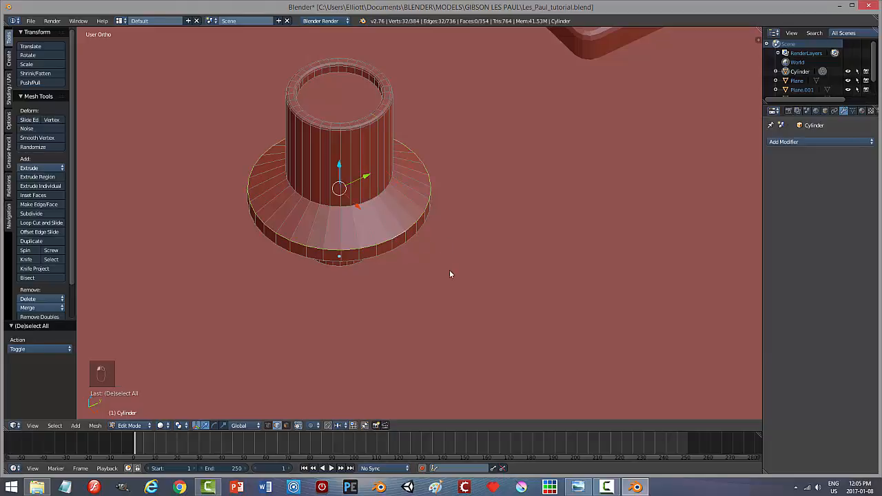
pyautogui.moveTo(450, 269); pyautogui.dragTo(442, 250, button='middle')
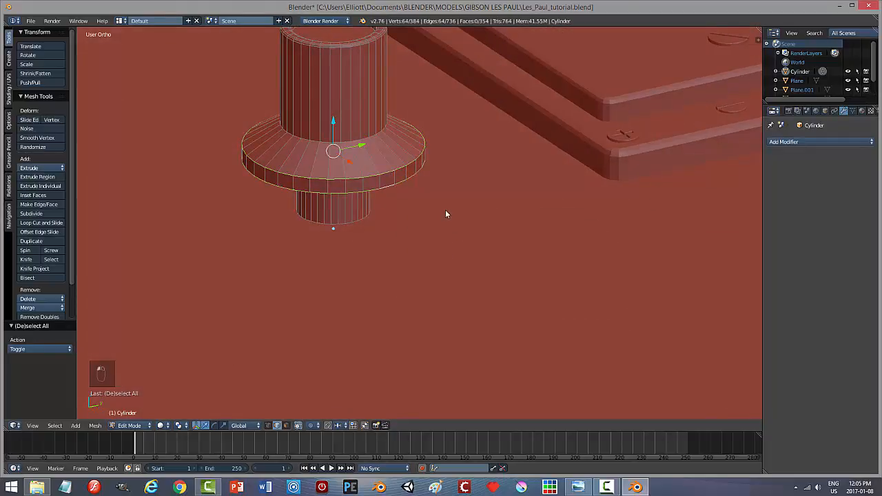
pyautogui.hotkey('ctrl', 'b')
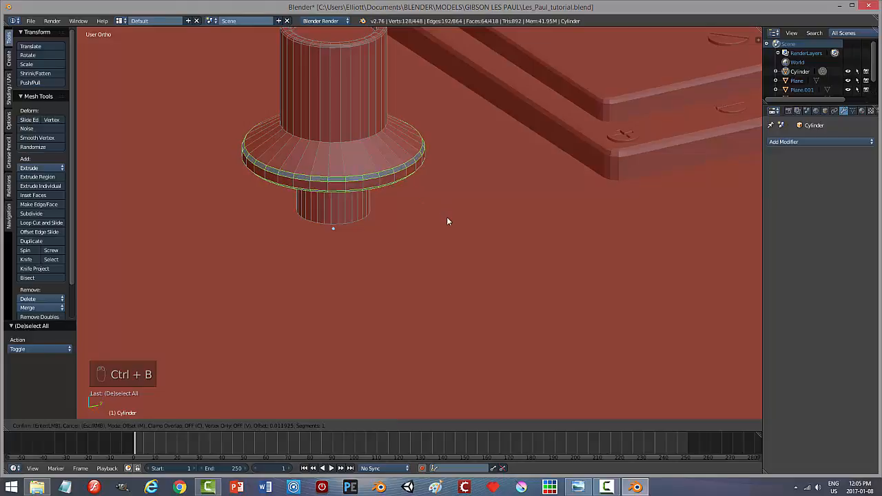
pyautogui.scroll(1, 447, 216)
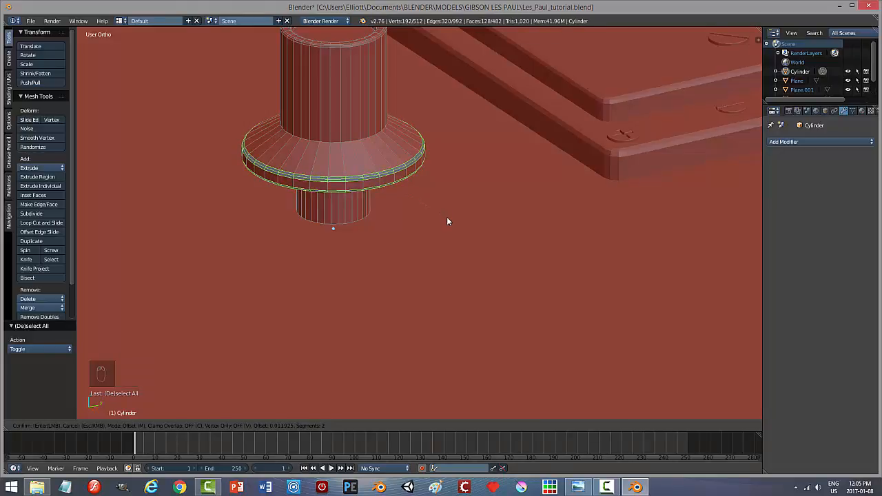
pyautogui.rightClick(448, 219)
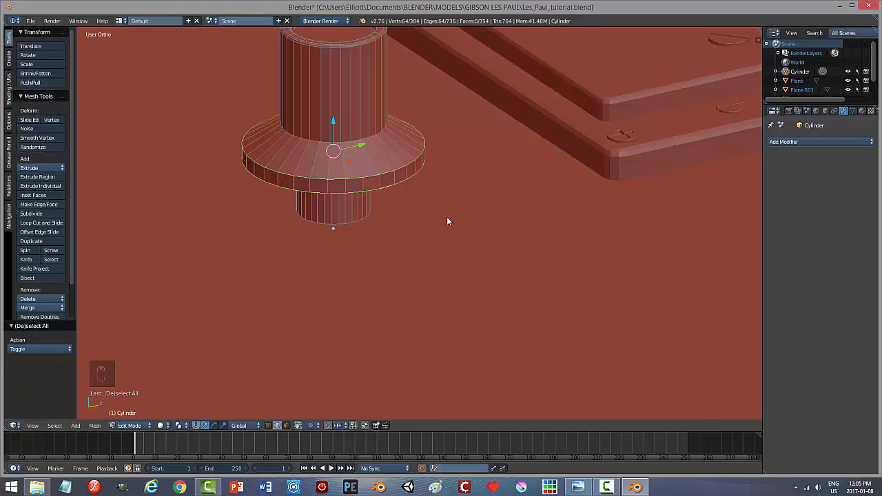
# Bevel only the upper outer edge loop of the knob's flared base by about 0.007 with two segments
pyautogui.keyDown('alt'); pyautogui.rightClick(385, 176); pyautogui.keyUp('alt')
pyautogui.hotkey('ctrl', 'b')
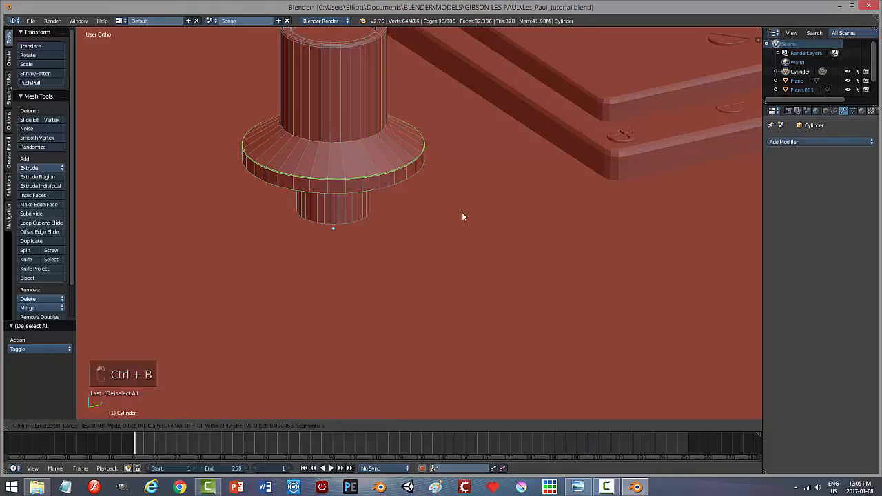
pyautogui.scroll(1, 463, 221)
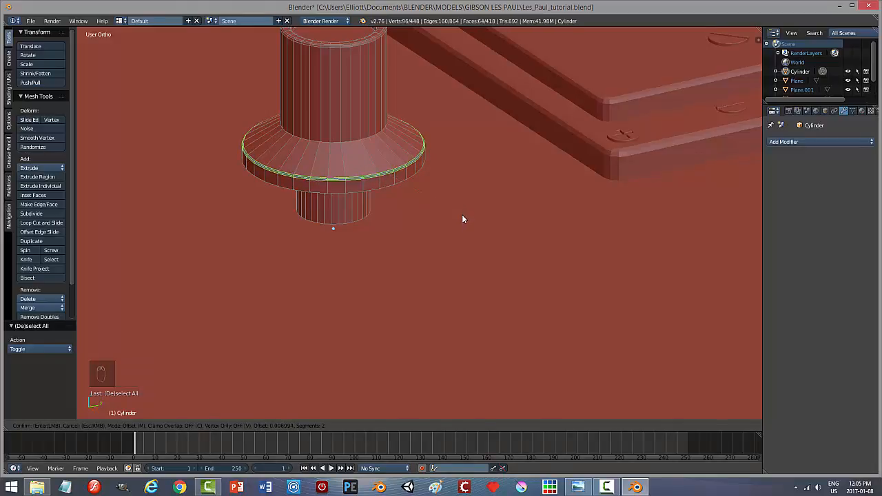
pyautogui.click(463, 217)
pyautogui.press('a')
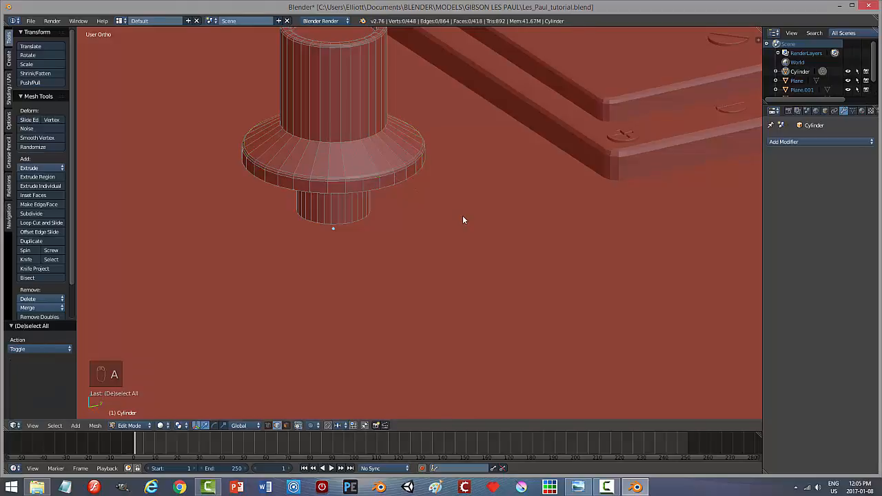
# Return the knob to Object Mode and check its shape and size against the guitar body
pyautogui.press('Tab')
pyautogui.click(432, 219)
pyautogui.scroll(-2, 464, 211)
pyautogui.moveTo(464, 208); pyautogui.dragTo(505, 198, button='middle')
pyautogui.scroll(-1, 505, 195)
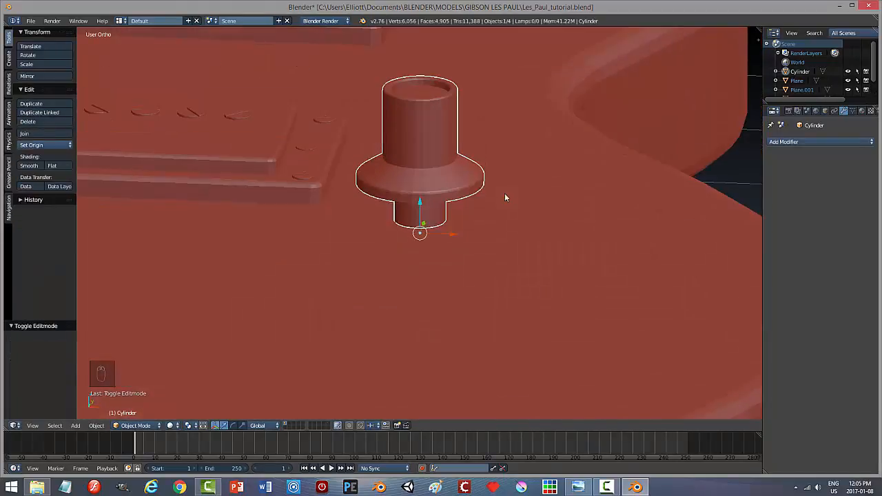
pyautogui.scroll(-2, 463, 212)
pyautogui.scroll(-1, 462, 216)
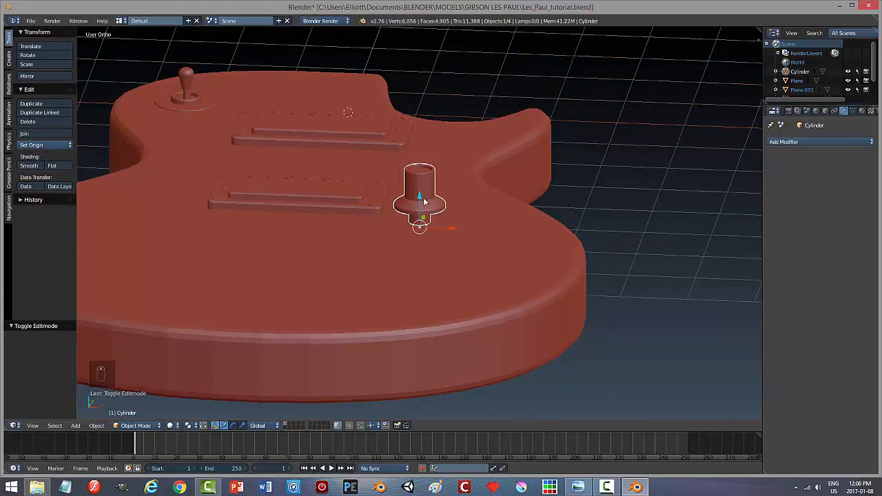
# Lower the knob about 0.66 along Z and fine-tune its height so the shaft sinks into the guitar body
pyautogui.press('g')
pyautogui.press('z')
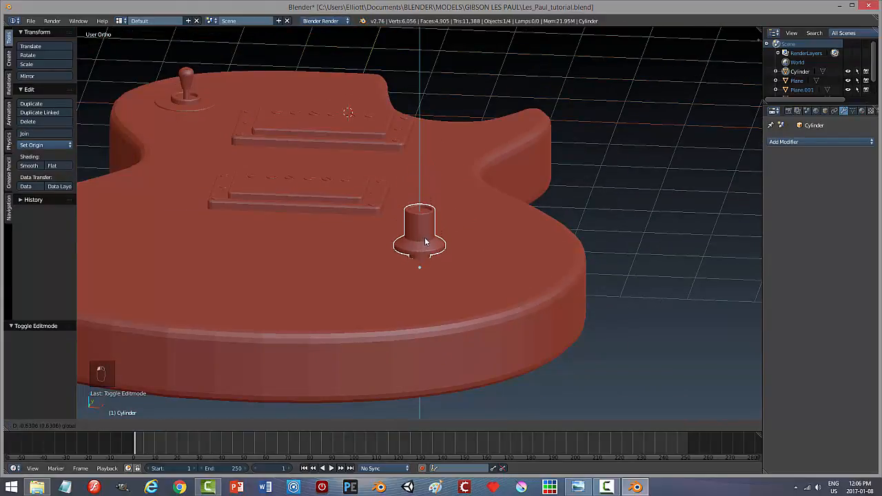
pyautogui.click(426, 239)
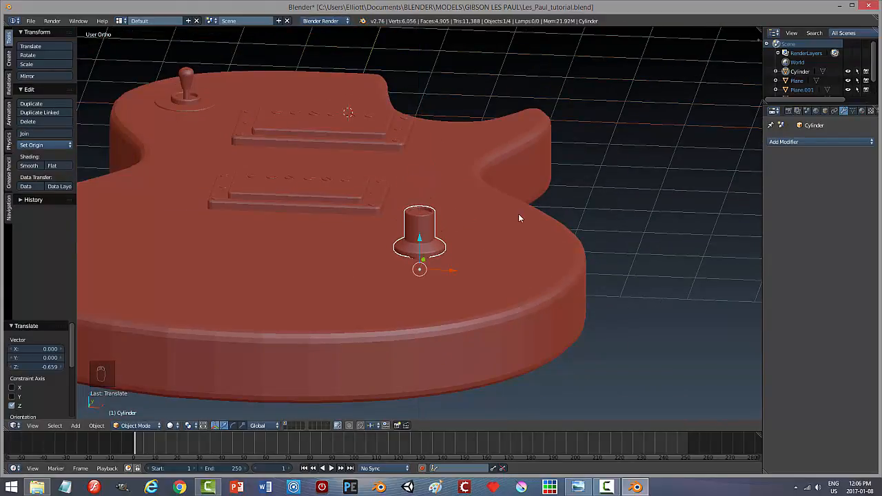
pyautogui.press('a')
pyautogui.moveTo(536, 207); pyautogui.dragTo(489, 192, button='middle')
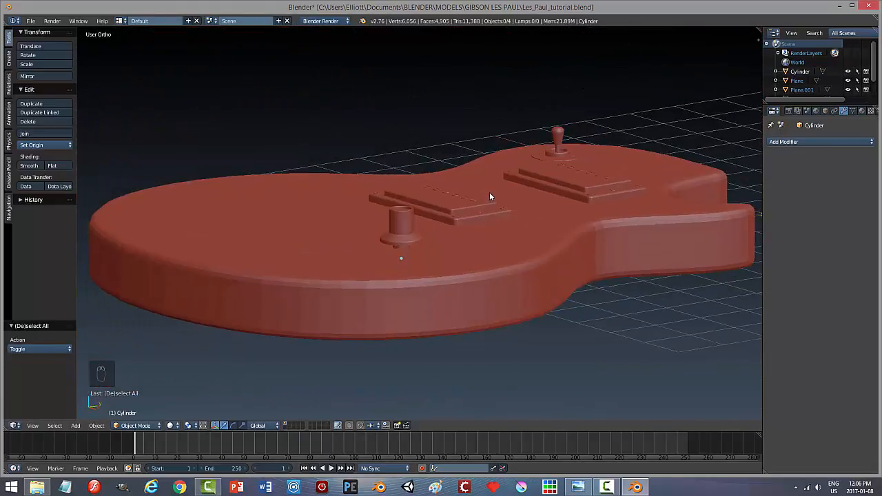
pyautogui.rightClick(406, 220)
pyautogui.press('g')
pyautogui.press('z')
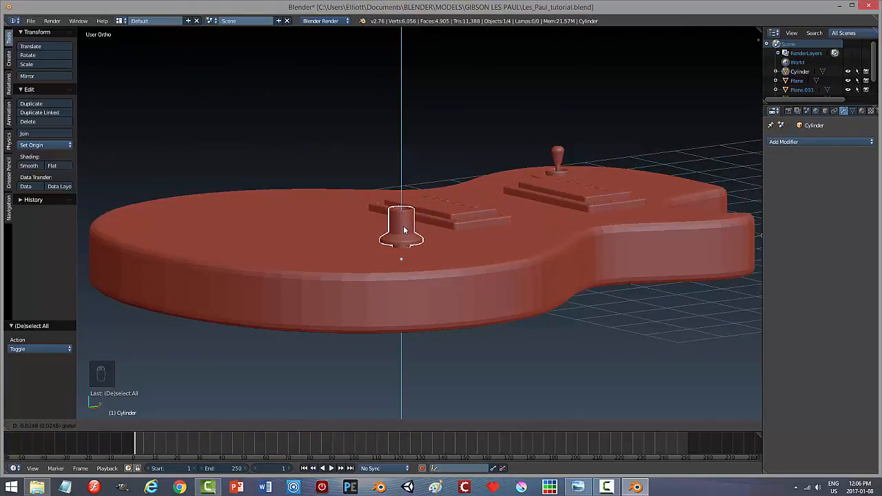
pyautogui.click(405, 231)
# Raise the knob about 1.0 along Z to expose its underside and delete the bottom face of its shaft
pyautogui.moveTo(402, 228); pyautogui.dragTo(403, 170)
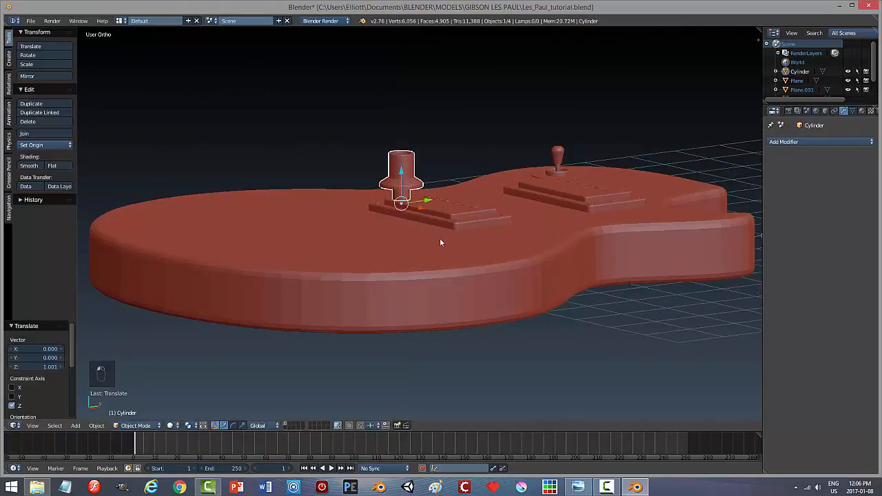
pyautogui.moveTo(439, 238); pyautogui.dragTo(428, 223, button='middle')
pyautogui.scroll(6, 428, 223)
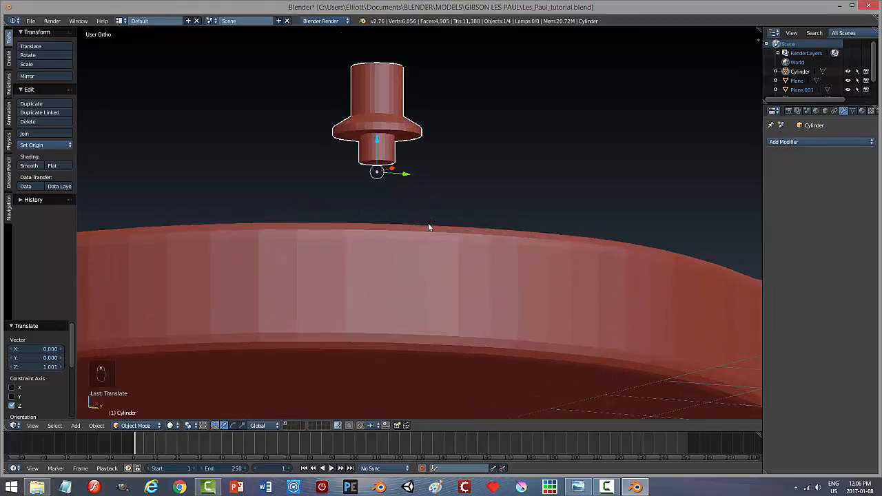
pyautogui.moveTo(394, 175)
pyautogui.mouseDown(button='middle')
pyautogui.moveTo(391, 161)
pyautogui.moveTo(380, 171)
pyautogui.mouseUp(button='middle')
pyautogui.press('Tab')
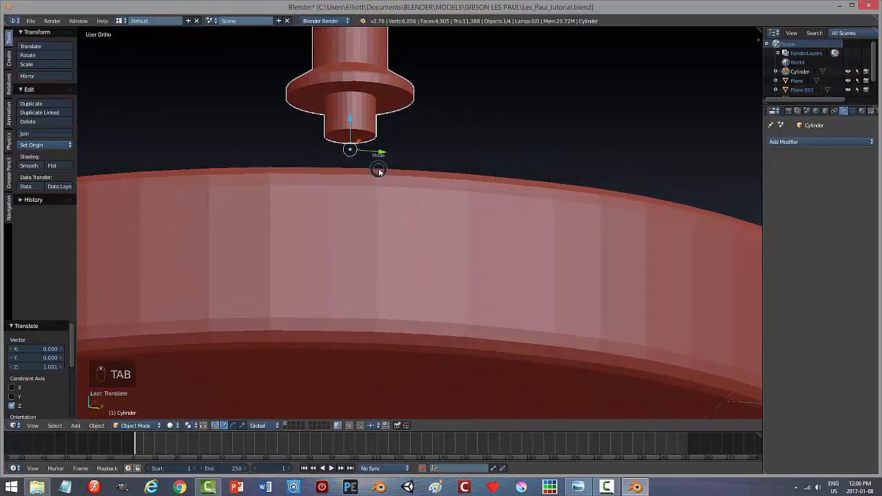
pyautogui.hotkey('ctrl', 'Tab')
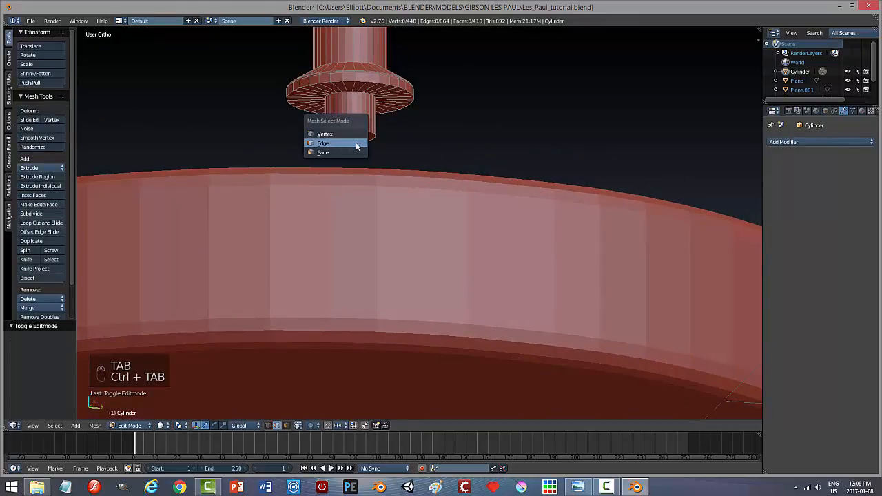
pyautogui.click(341, 152)
pyautogui.rightClick(350, 142)
pyautogui.press('x')
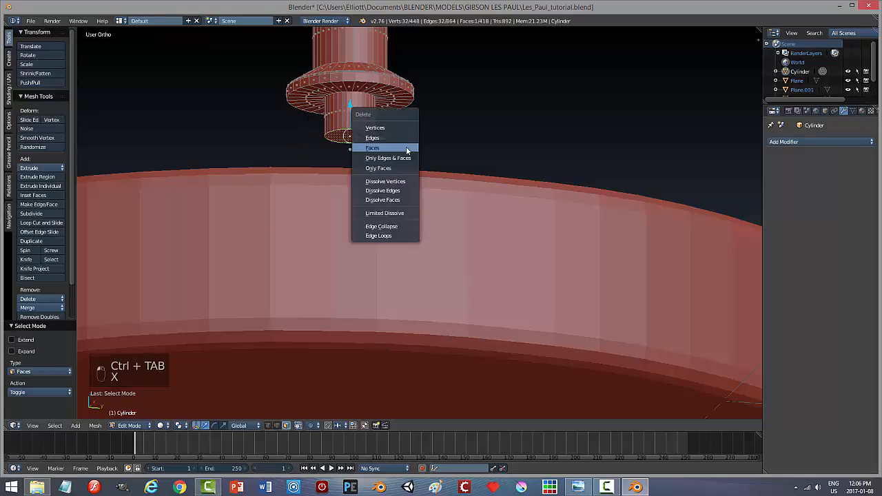
pyautogui.click(406, 149)
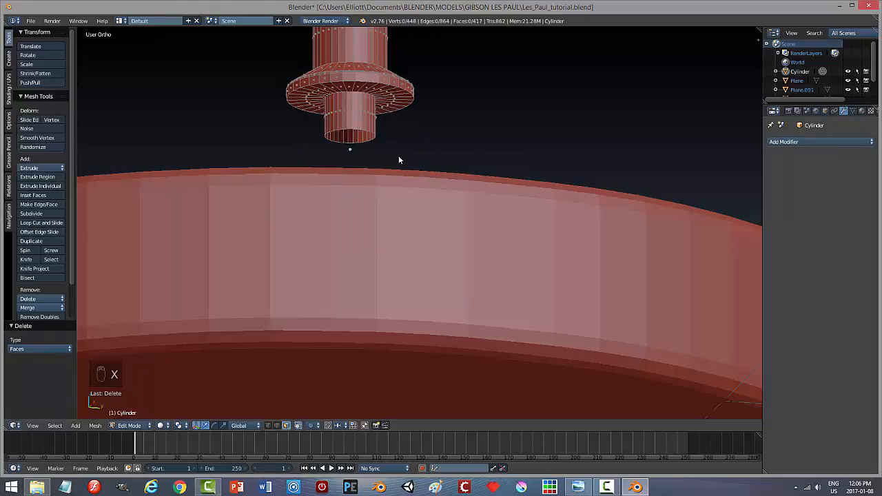
pyautogui.press('Tab')
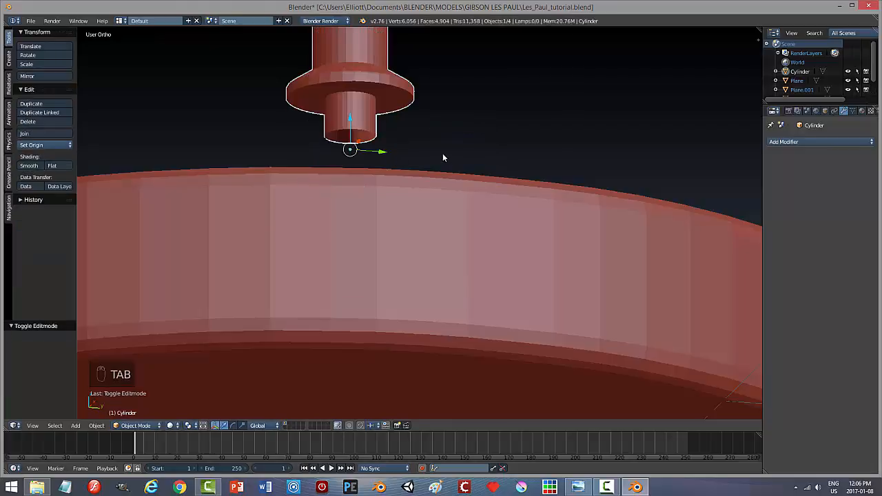
# Lower the knob along Z back onto the guitar body, leaving only a little of its shaft above the surface
pyautogui.moveTo(433, 155); pyautogui.dragTo(374, 160, button='middle')
pyautogui.moveTo(371, 149); pyautogui.dragTo(371, 261)
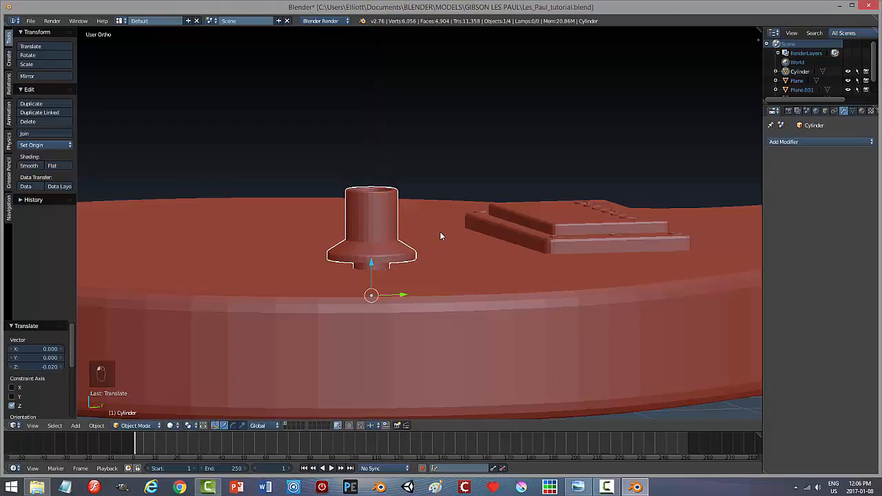
pyautogui.press('a')
pyautogui.moveTo(437, 232); pyautogui.dragTo(448, 293, button='middle')
# Shade the knob smooth and enable Auto Smooth on its normals with a 45° angle
pyautogui.rightClick(385, 267)
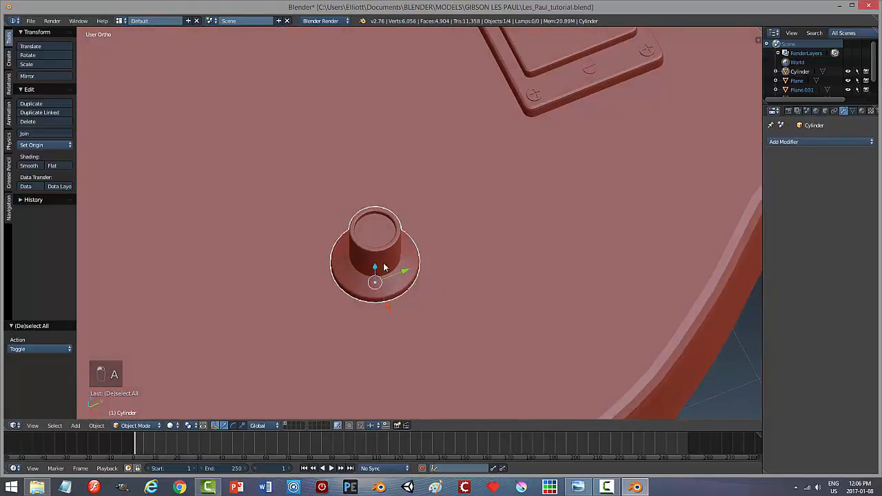
pyautogui.click(36, 165)
pyautogui.moveTo(483, 268); pyautogui.dragTo(620, 227, button='middle')
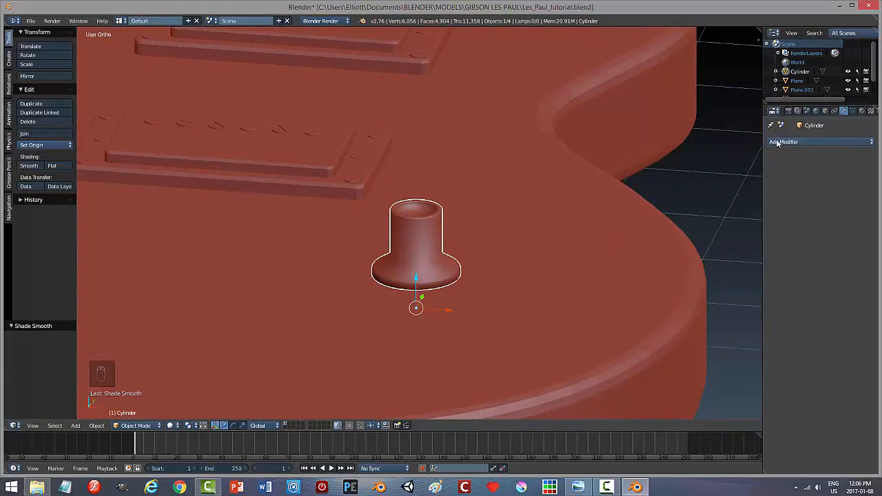
pyautogui.click(852, 112)
pyautogui.click(771, 169)
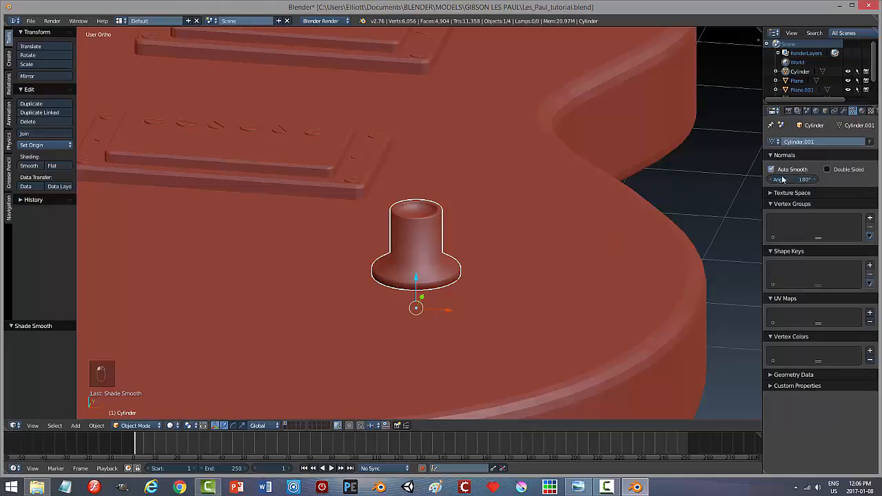
pyautogui.click(793, 179)
pyautogui.write('45')
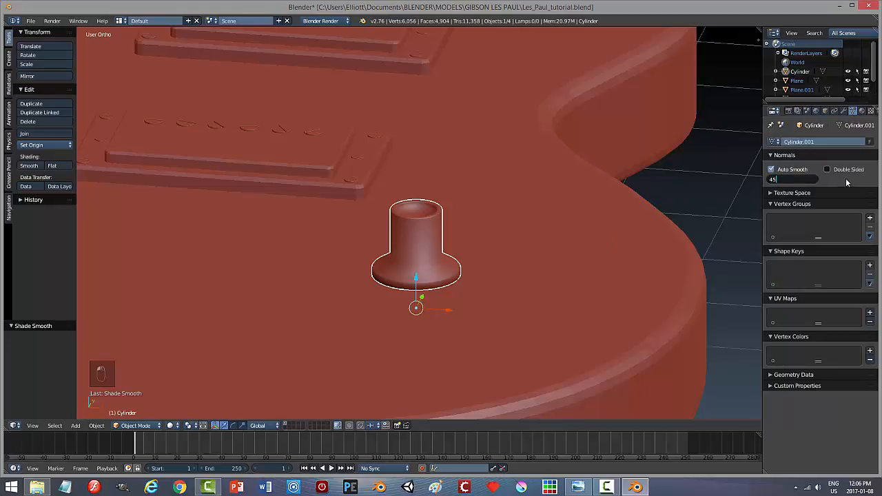
pyautogui.press('Return')
# Save the guitar model over the existing Les_Paul_tutorial.blend file
pyautogui.scroll(-3, 544, 193)
pyautogui.moveTo(545, 199)
pyautogui.mouseDown(button='middle')
pyautogui.moveTo(518, 248)
pyautogui.moveTo(514, 191)
pyautogui.moveTo(542, 193)
pyautogui.mouseUp(button='middle')
pyautogui.hotkey('ctrl', 's')
pyautogui.click(542, 191)
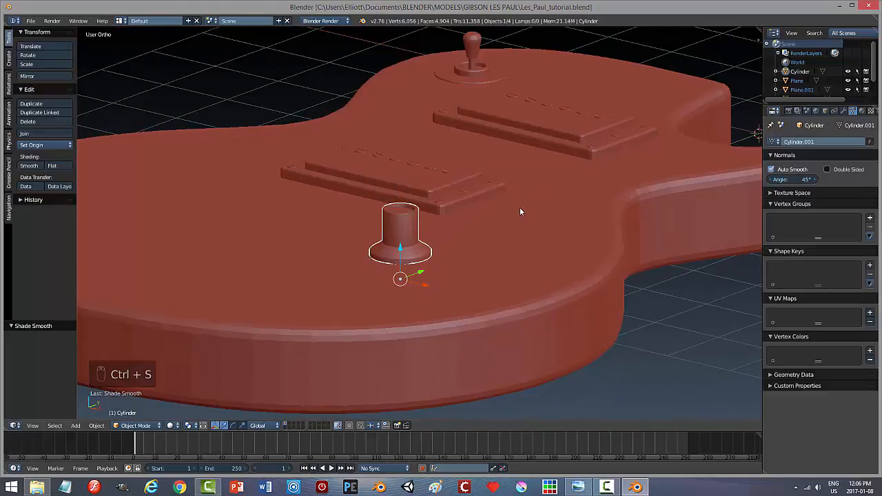
# In top wireframe view, duplicate the knob and move the copy about 1.32 along X
pyautogui.press('KP_7')
pyautogui.press('z')
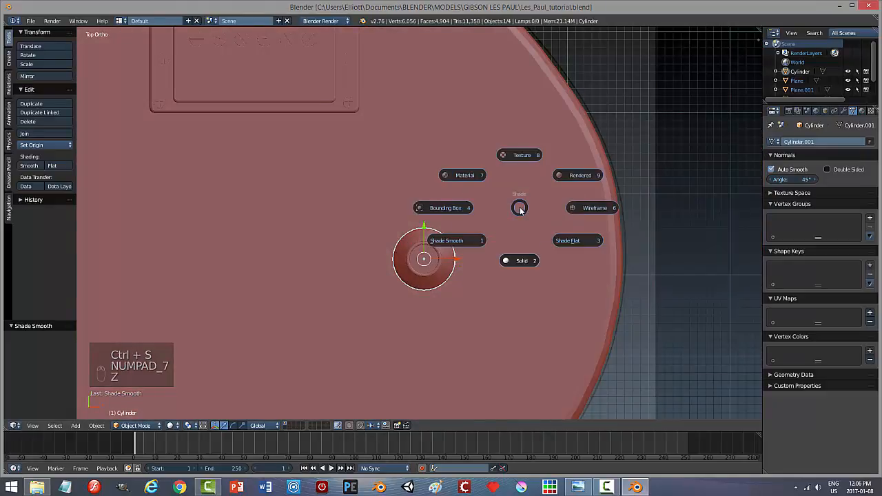
pyautogui.click(610, 209)
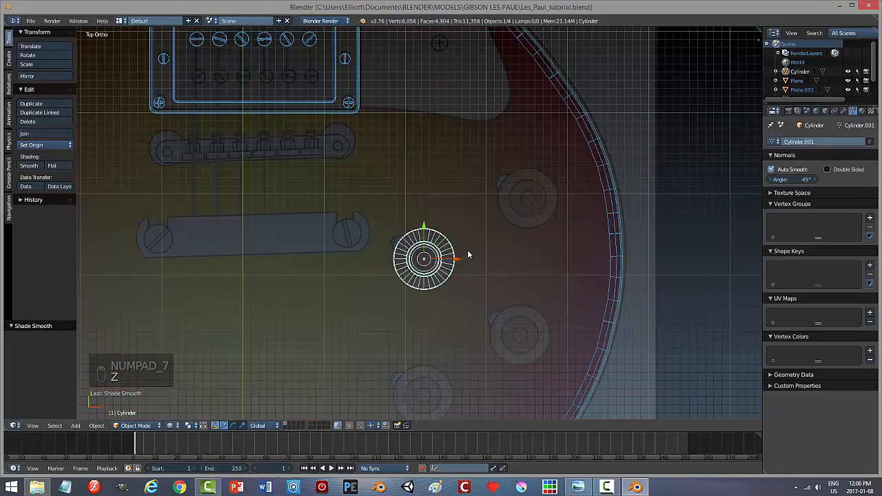
pyautogui.hotkey('shift', 'd')
pyautogui.rightClick(460, 264)
pyautogui.press('g')
pyautogui.press('x')
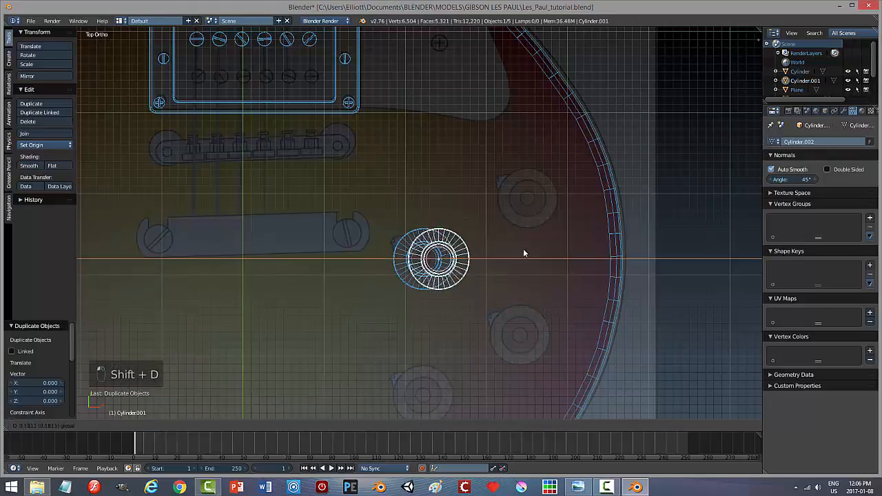
pyautogui.click(563, 249)
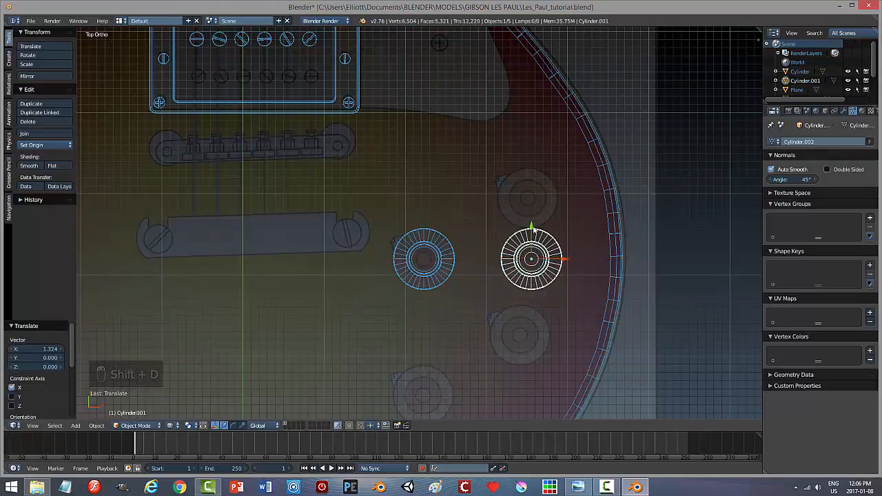
# Align the copied knob with the upper outer knob in the reference, moving it about 0.74 along Y and -0.03 along X
pyautogui.press('g')
pyautogui.press('y')
pyautogui.click(531, 168)
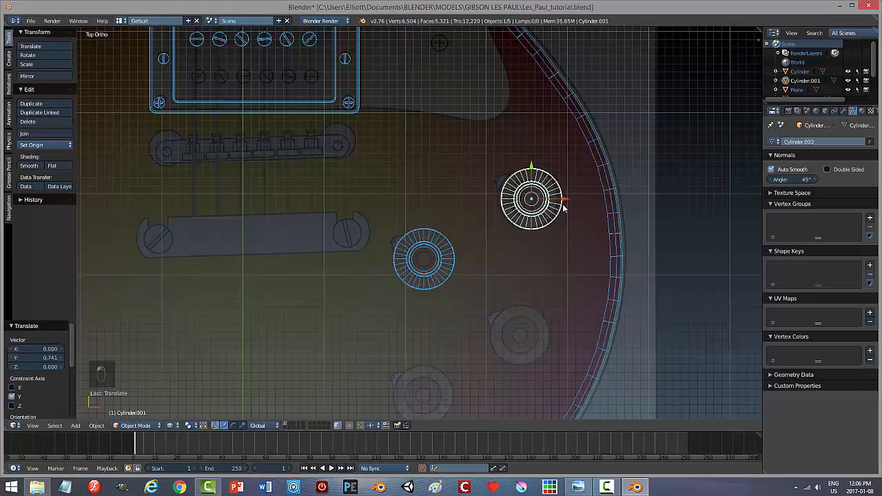
pyautogui.press('g')
pyautogui.press('x')
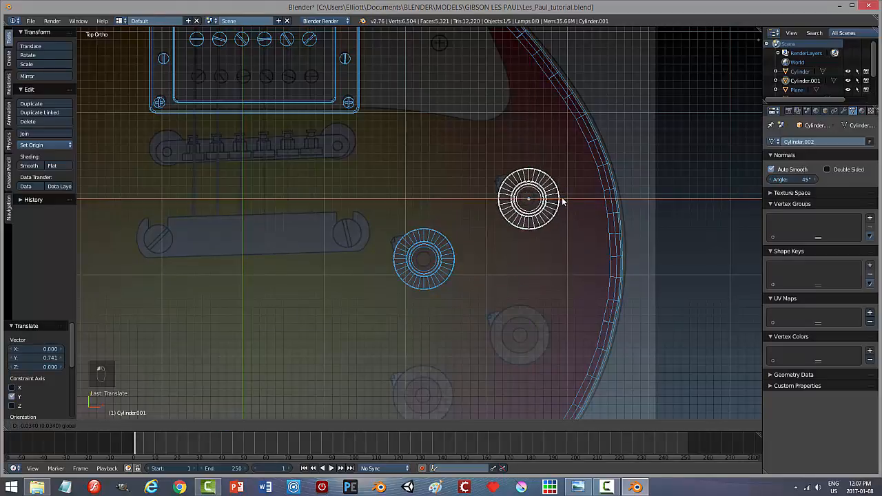
pyautogui.click(563, 200)
# Duplicate both knobs together and move the copies about -1.68 along Y onto the lower pair in the reference
pyautogui.keyDown('shift'); pyautogui.rightClick(435, 257); pyautogui.keyUp('shift')
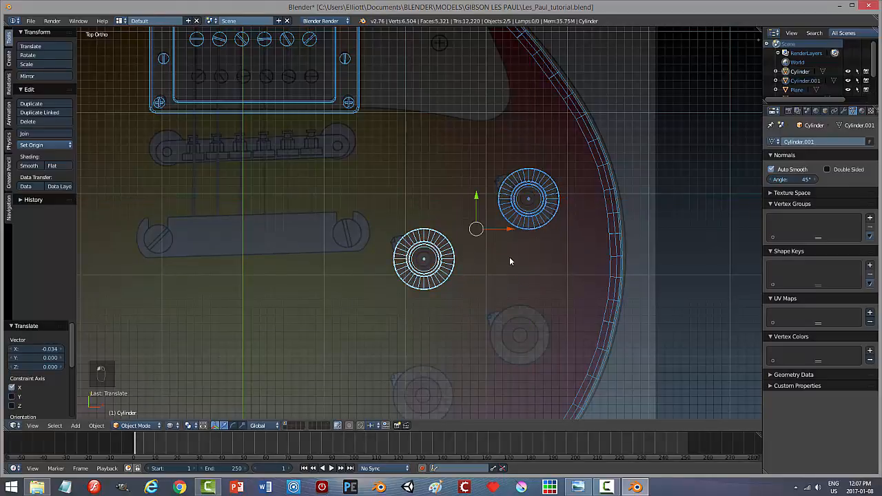
pyautogui.hotkey('shift', 'd')
pyautogui.rightClick(509, 257)
pyautogui.press('g')
pyautogui.press('y')
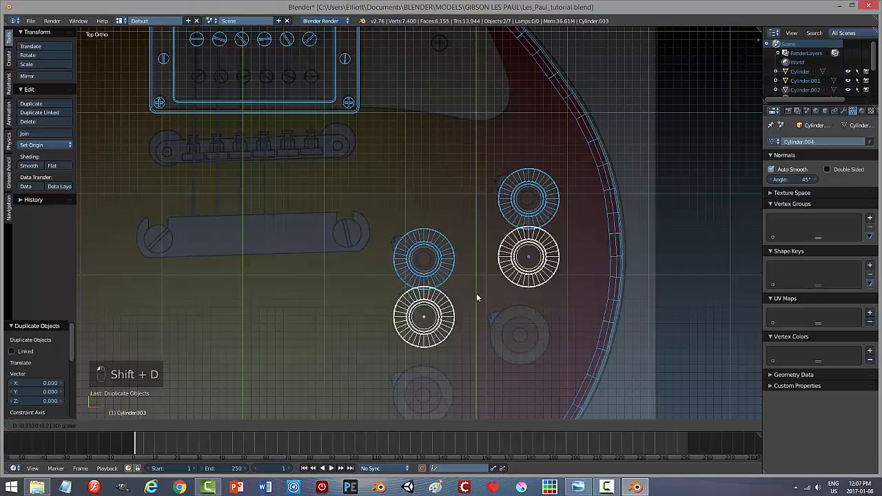
pyautogui.click(468, 339)
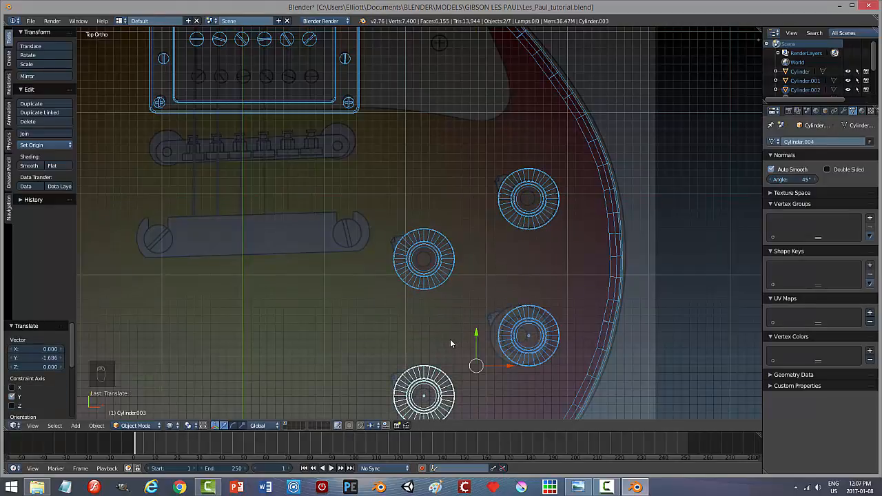
pyautogui.keyDown('shift'); pyautogui.moveTo(450, 339); pyautogui.dragTo(455, 231, button='middle'); pyautogui.keyUp('shift')
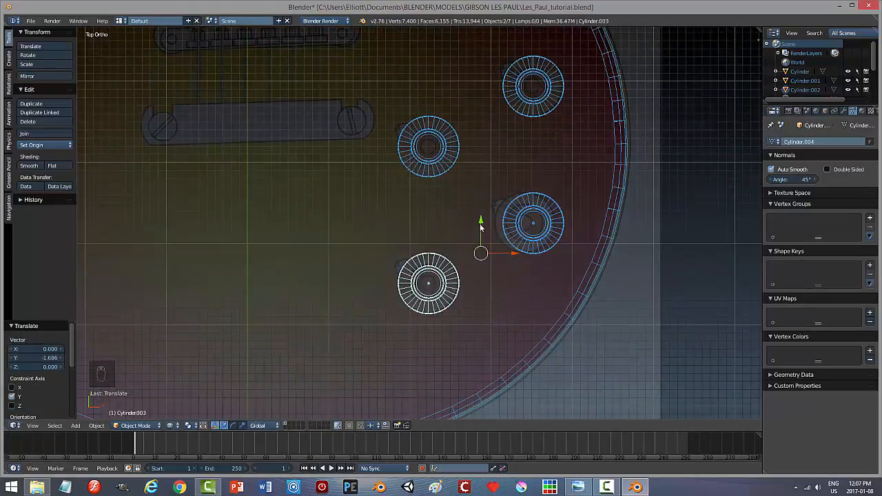
pyautogui.press('g')
pyautogui.press('y')
pyautogui.click(481, 223)
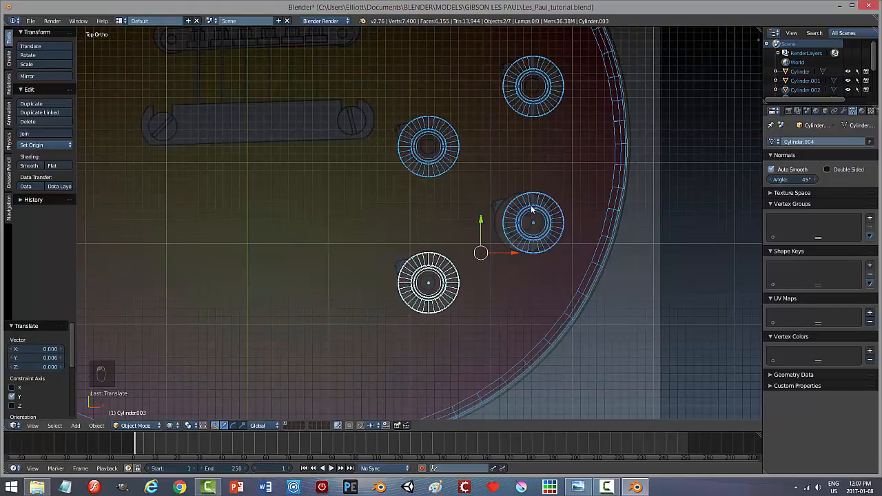
# Move the lower outer knob about -0.11 along X onto its reference knob and return to solid shading with nothing selected
pyautogui.rightClick(531, 209)
pyautogui.press('g')
pyautogui.press('x')
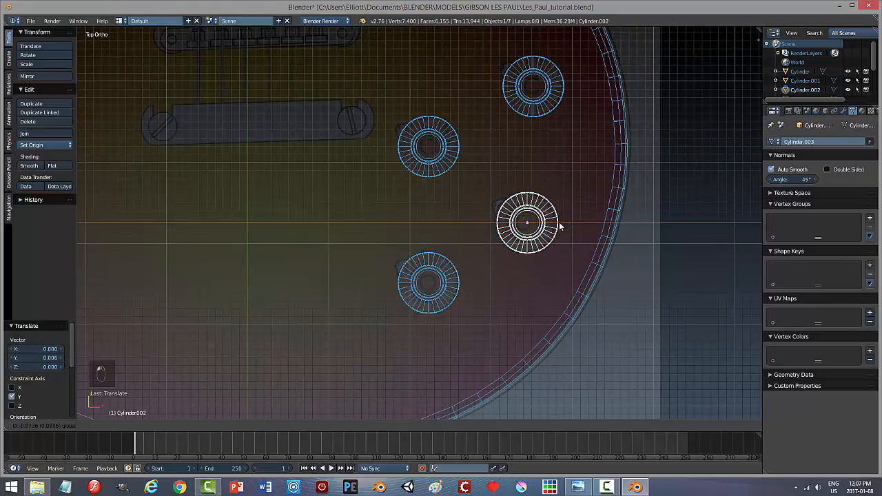
pyautogui.click(557, 228)
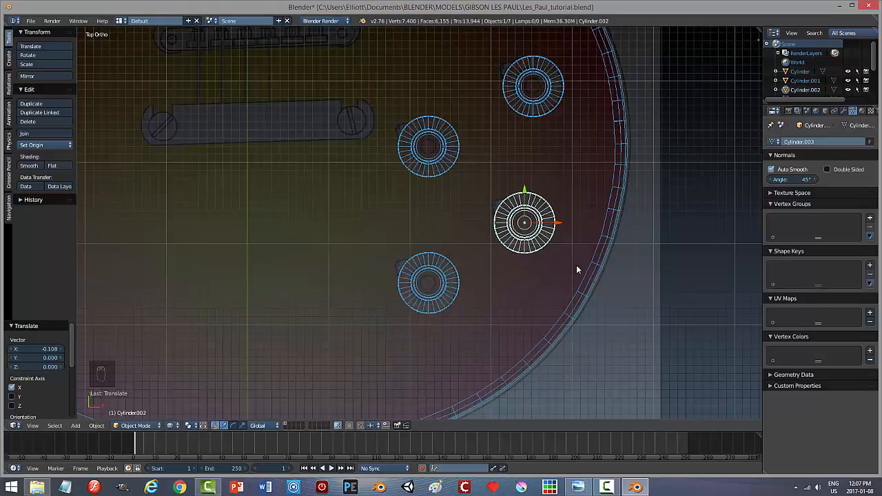
pyautogui.press('z')
pyautogui.click(576, 317)
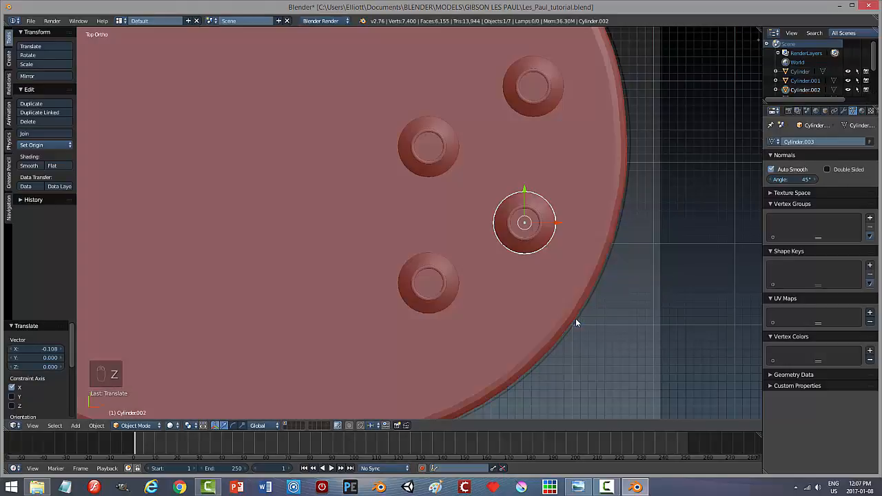
pyautogui.moveTo(561, 294); pyautogui.dragTo(592, 262, button='middle')
pyautogui.press('a')
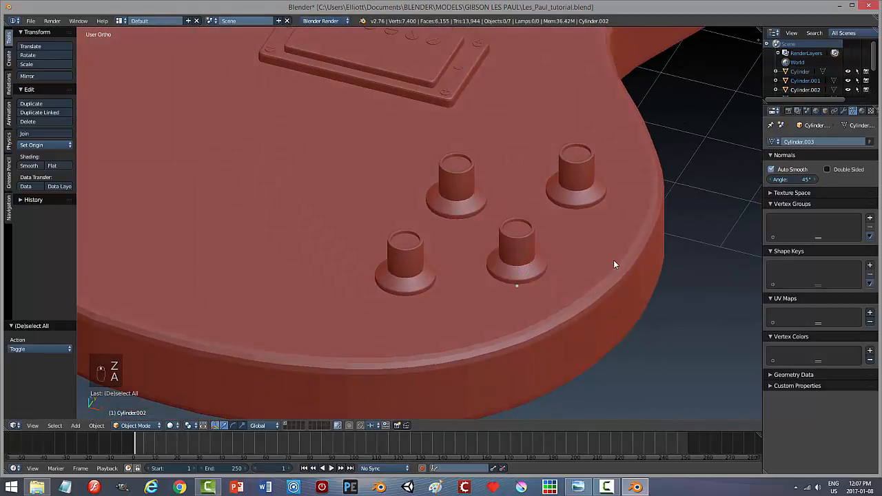
# Select all four knobs and lower them together about 0.02 along Z onto the guitar body, leaving nothing selected
pyautogui.scroll(-5, 613, 260)
pyautogui.moveTo(581, 293); pyautogui.dragTo(481, 261, button='middle')
pyautogui.rightClick(395, 222)
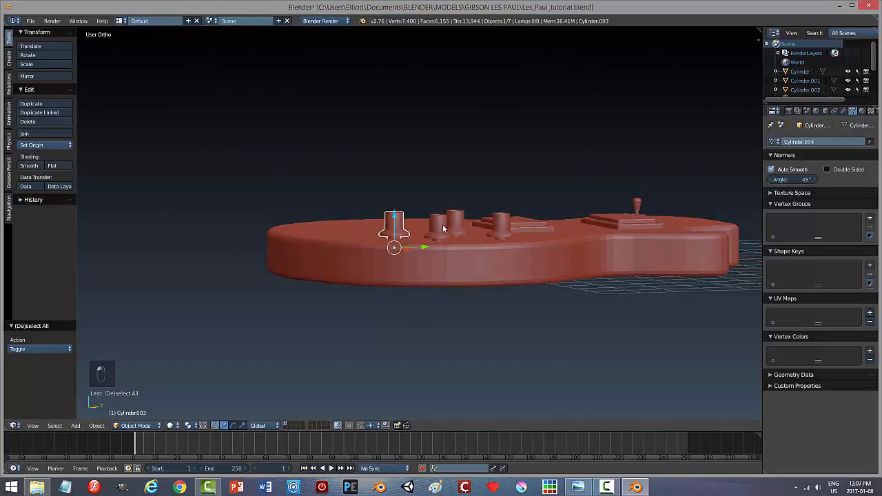
pyautogui.keyDown('shift'); pyautogui.rightClick(442, 226); pyautogui.keyUp('shift')
pyautogui.keyDown('shift'); pyautogui.rightClick(459, 216); pyautogui.keyUp('shift')
pyautogui.keyDown('shift'); pyautogui.rightClick(501, 224); pyautogui.keyUp('shift')
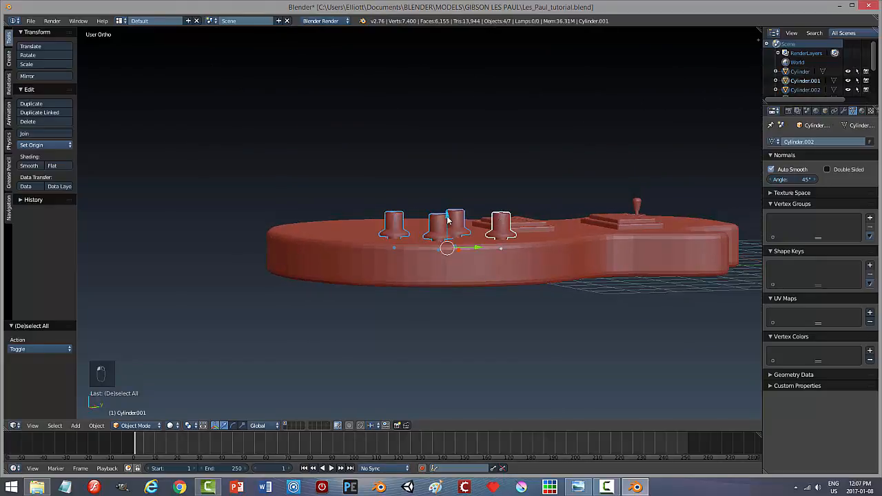
pyautogui.press('g')
pyautogui.press('z')
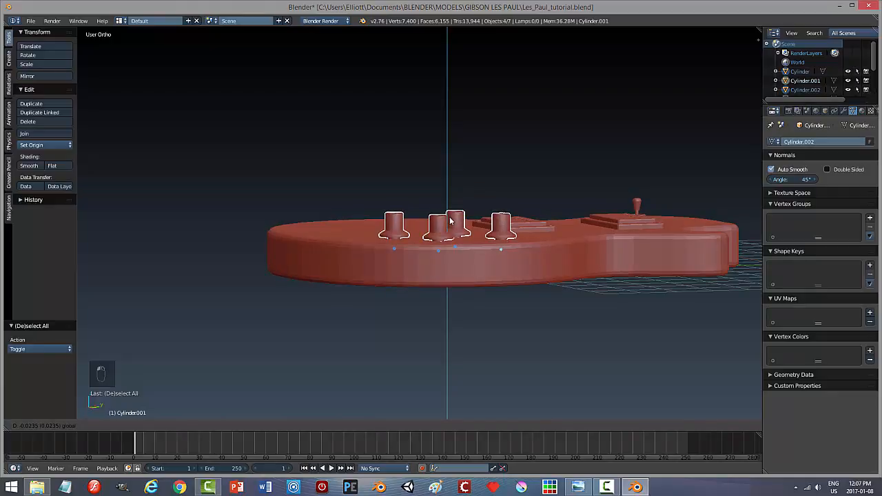
pyautogui.click(536, 251)
pyautogui.press('a')
# Select the four knobs with the guitar body as the active object and join them into one mesh
pyautogui.moveTo(508, 270); pyautogui.dragTo(510, 297, button='middle')
pyautogui.scroll(4, 477, 255)
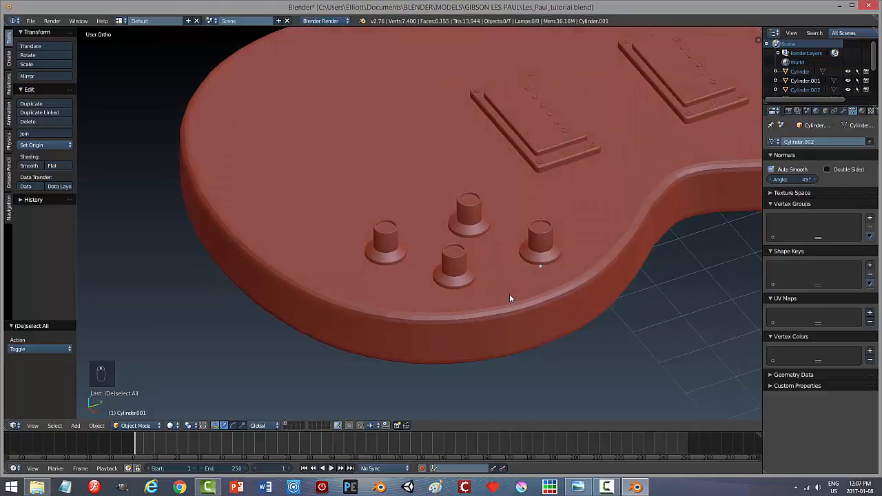
pyautogui.rightClick(548, 243)
pyautogui.keyDown('shift'); pyautogui.rightClick(463, 206); pyautogui.keyUp('shift')
pyautogui.keyDown('shift'); pyautogui.rightClick(453, 265); pyautogui.keyUp('shift')
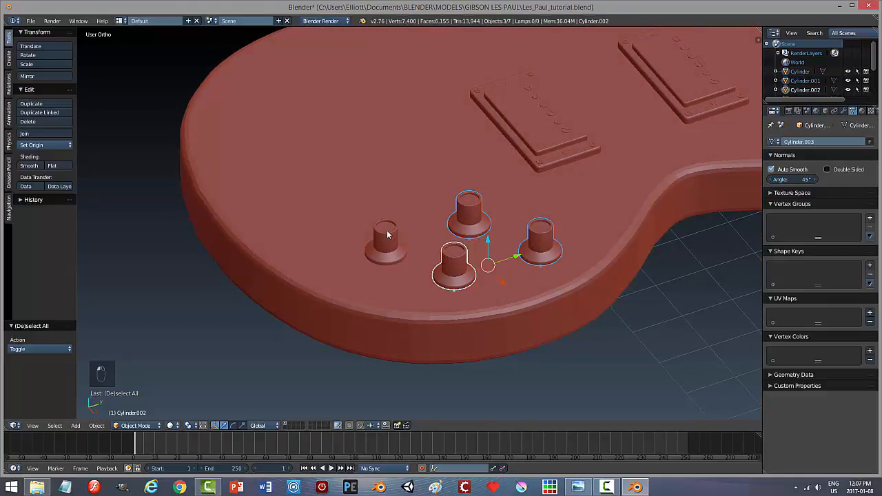
pyautogui.keyDown('shift'); pyautogui.rightClick(387, 234); pyautogui.keyUp('shift')
pyautogui.keyDown('shift'); pyautogui.rightClick(578, 198); pyautogui.keyUp('shift')
pyautogui.hotkey('ctrl', 'u')
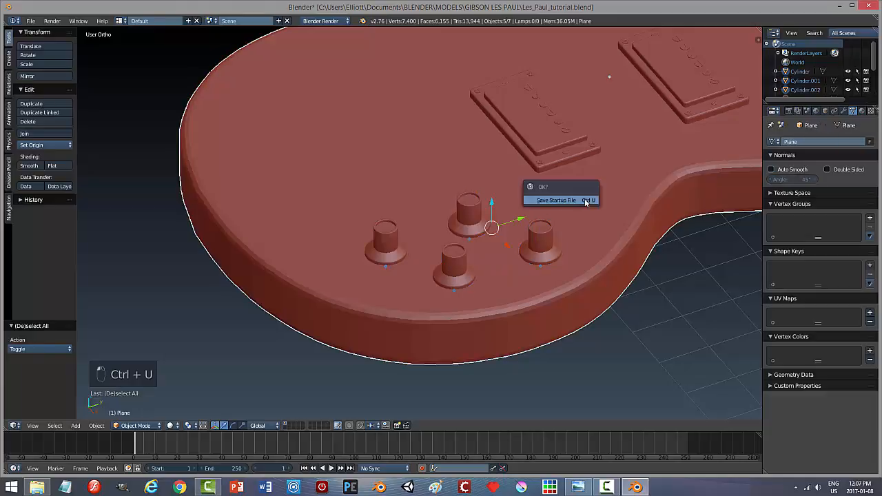
pyautogui.click(585, 200)
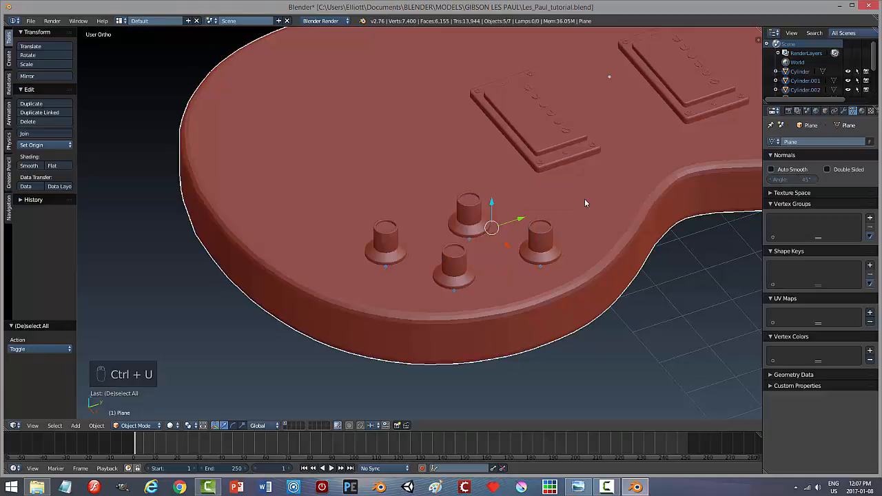
pyautogui.hotkey('ctrl', 'j')
# Deselect the joined guitar body and save the file
pyautogui.scroll(-4, 521, 278)
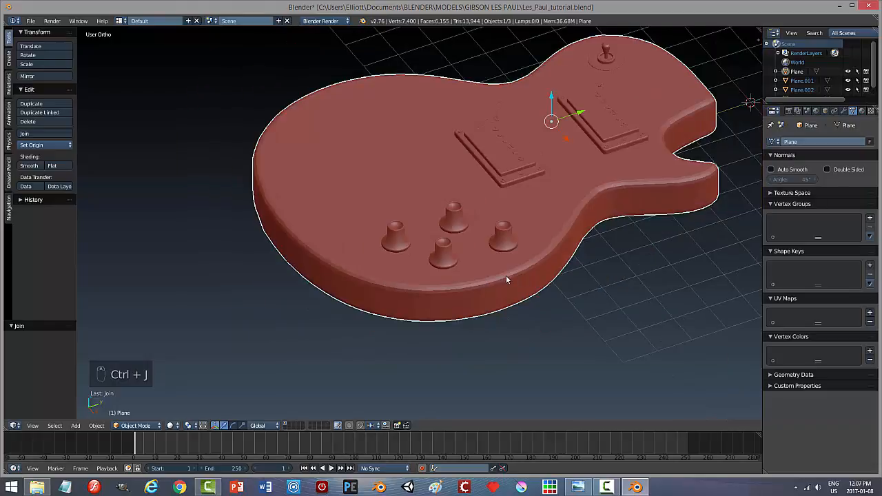
pyautogui.moveTo(506, 275); pyautogui.dragTo(589, 216, button='middle')
pyautogui.press('a')
pyautogui.hotkey('ctrl', 's')
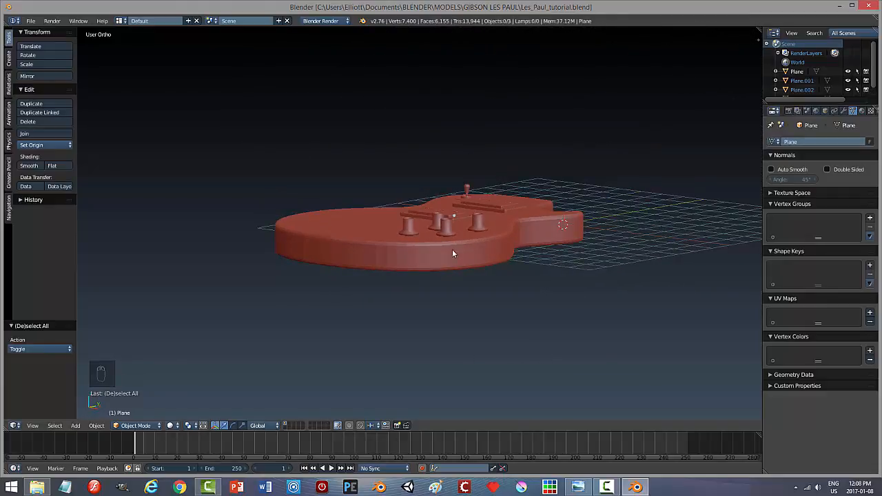
pyautogui.moveTo(511, 246); pyautogui.dragTo(504, 222, button='middle')
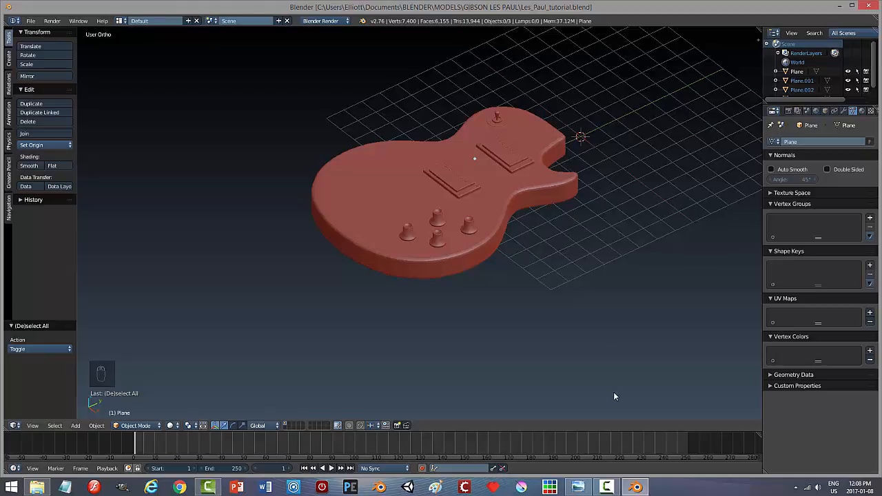
pyautogui.click(606, 487)
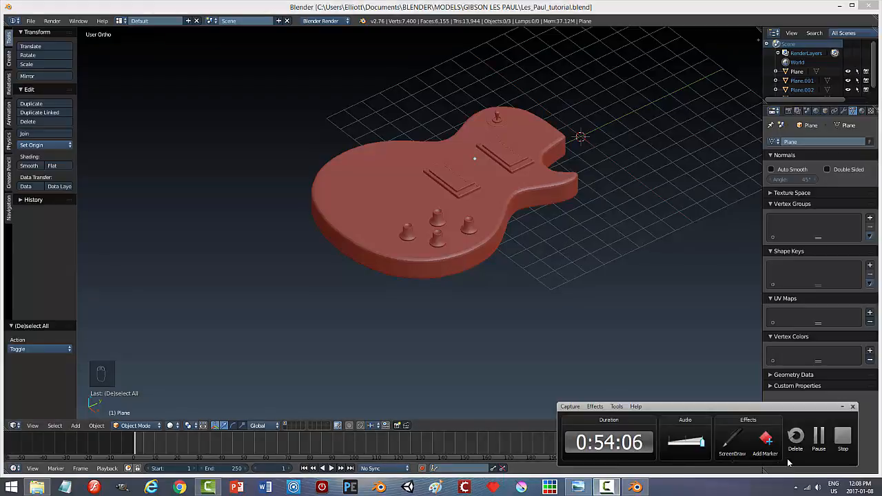
pyautogui.click(841, 408)
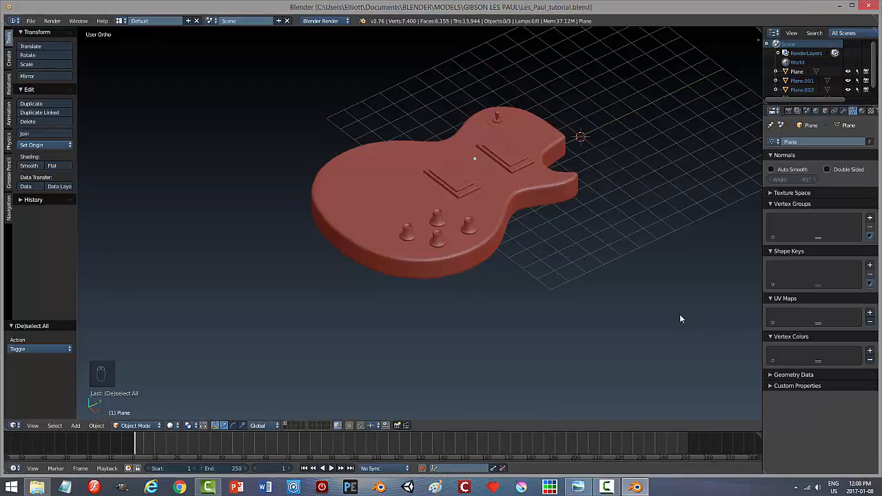
pyautogui.moveTo(544, 304); pyautogui.dragTo(574, 295, button='middle')
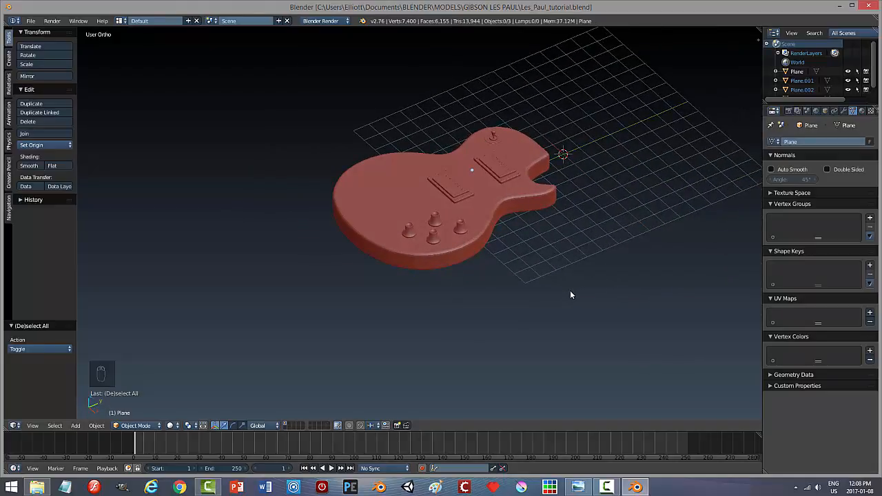